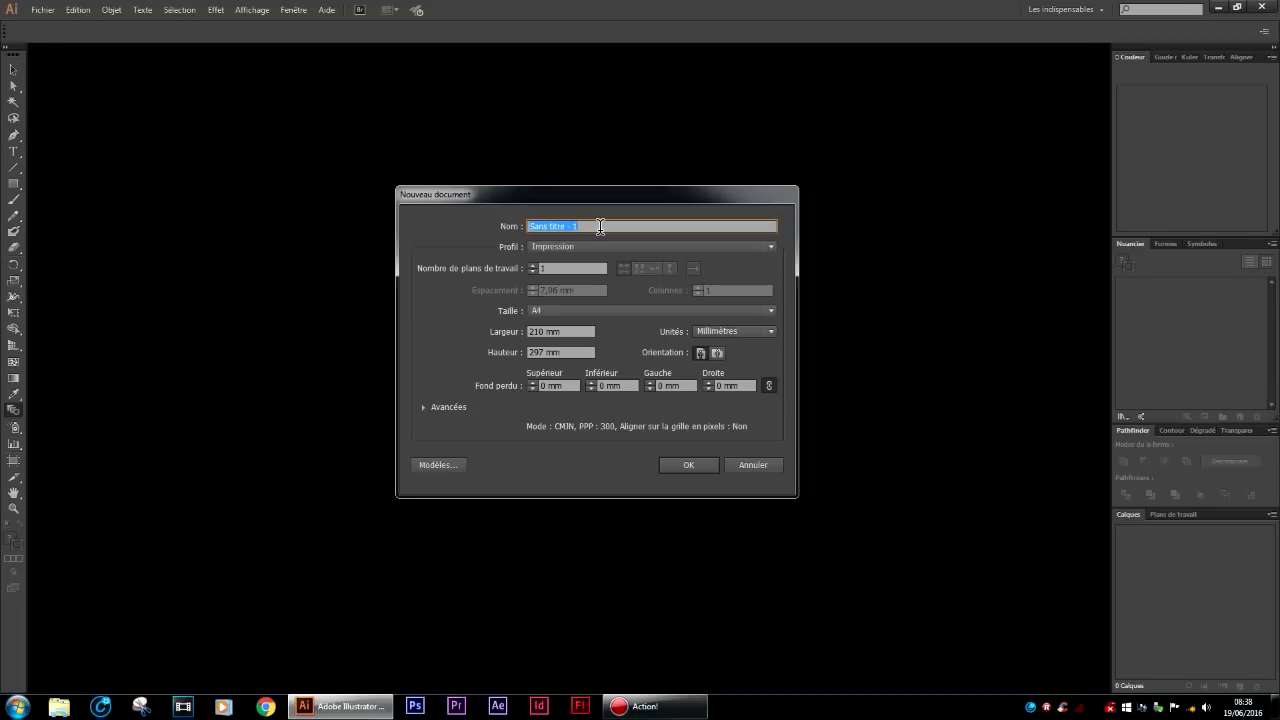
Create a new portrait A4 print document named Tuto, using millimetres.
type("Tuto")
left_click(546, 310)
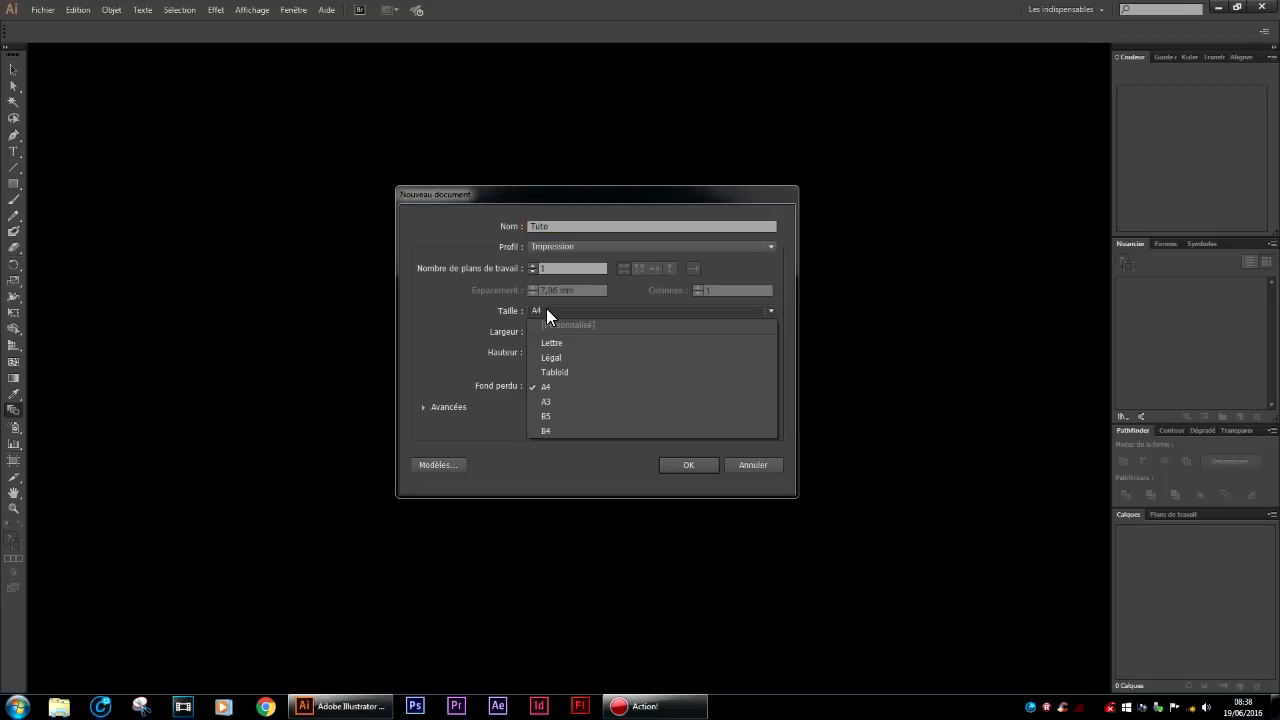
left_click(694, 462)
left_click(689, 465)
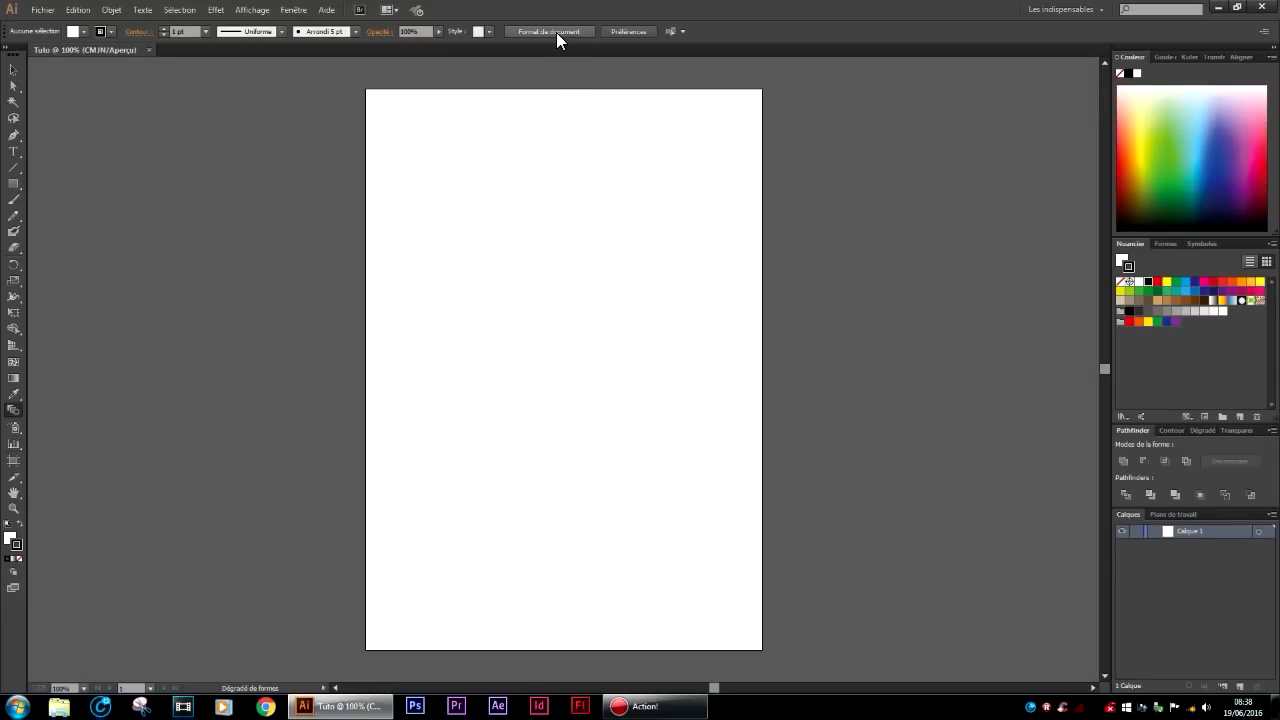
Edit the artboard from the document setup and widen it to about 317 mm, then leave artboard editing.
left_click(556, 32)
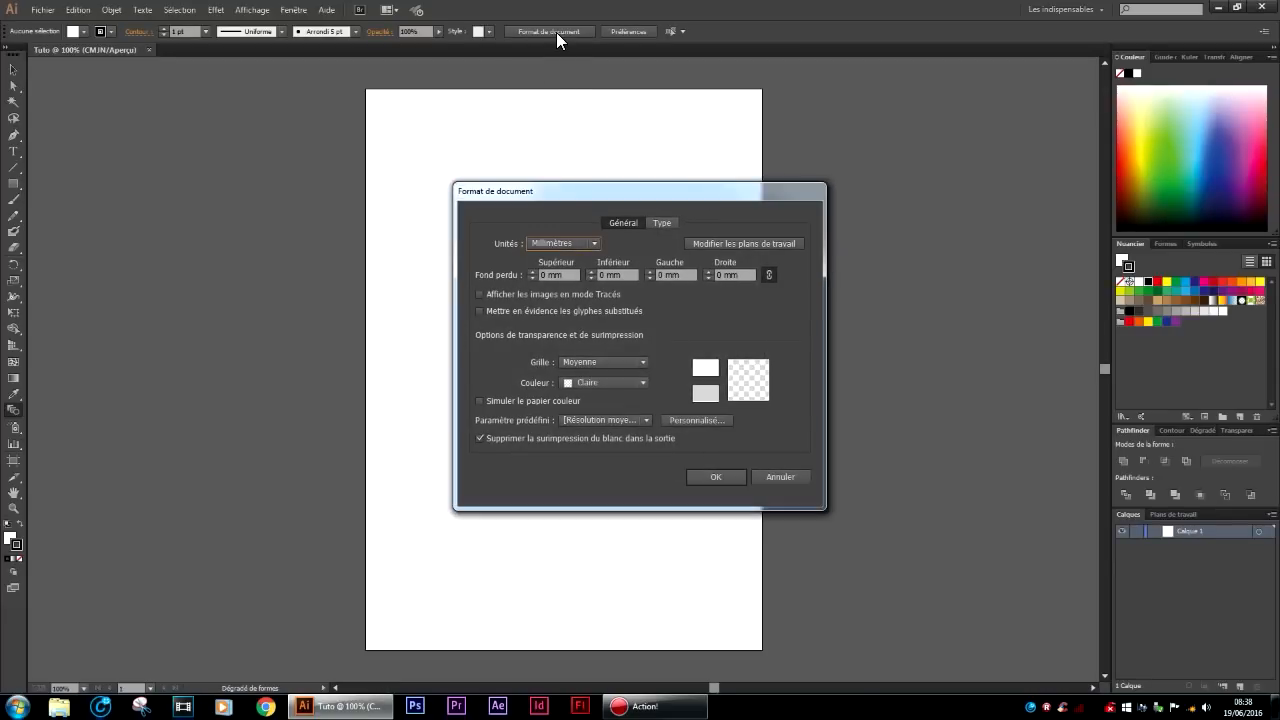
left_click(720, 244)
left_click_drag(762, 369, 965, 370)
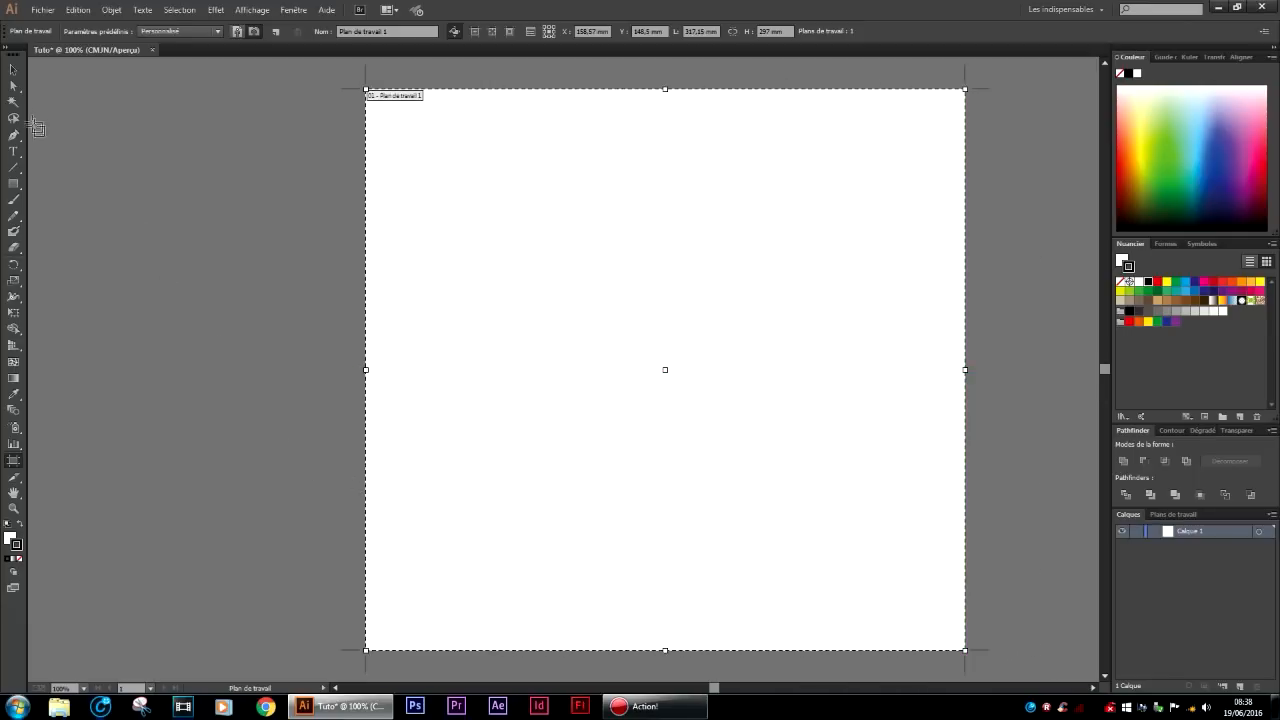
left_click(13, 70)
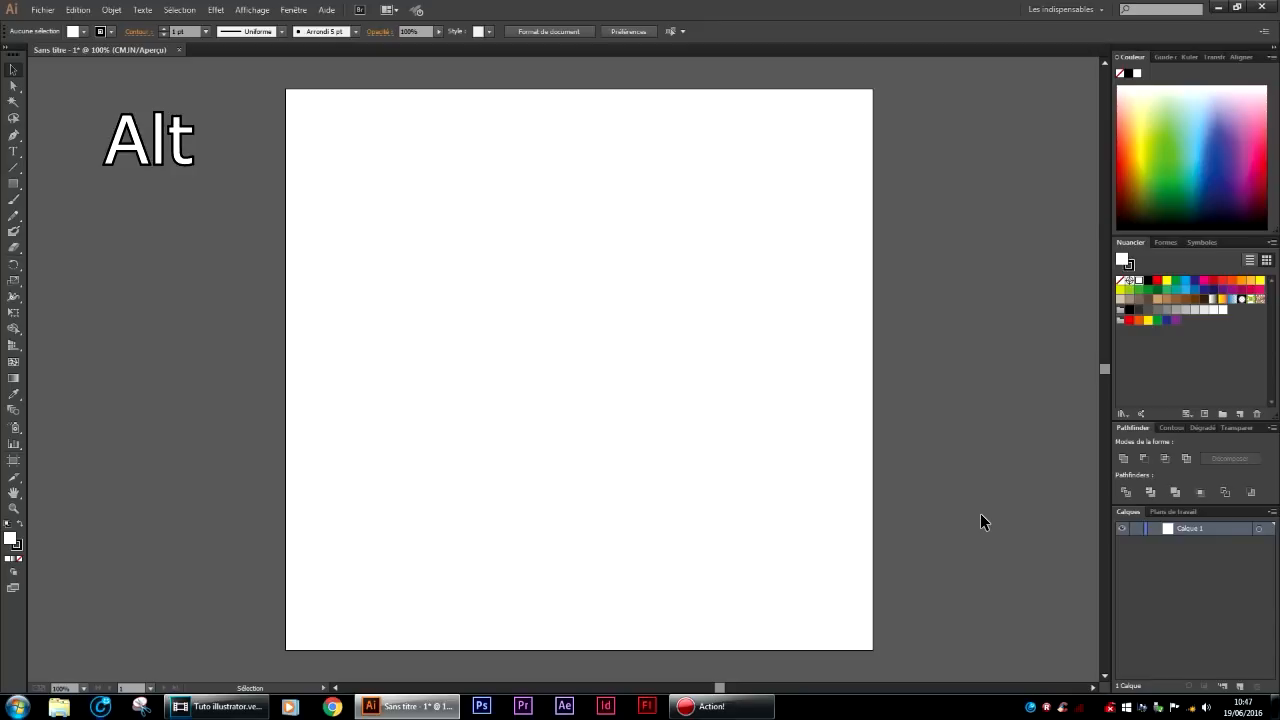
Zoom in and out on the blank artboard and pan it sideways to examine it from different views.
scroll(650, 396, "up", 1)
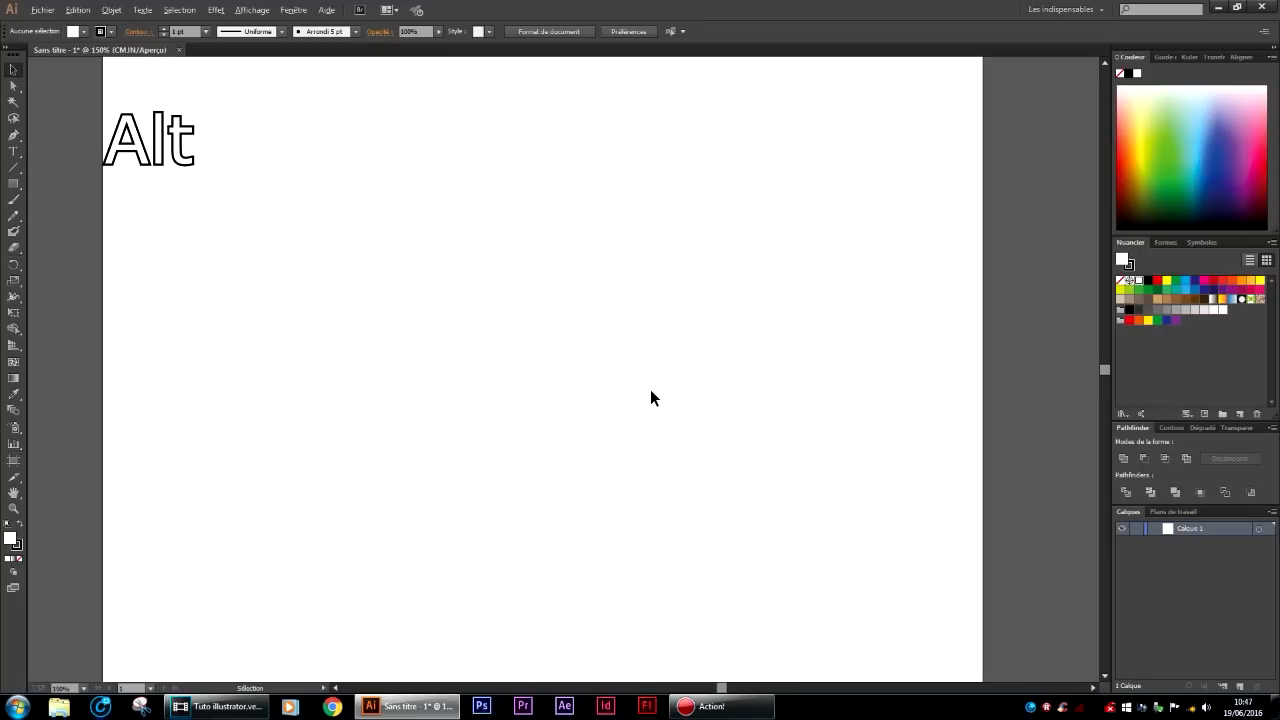
scroll(650, 397, "down", 4)
scroll(650, 393, "down", 1)
scroll(648, 395, "up", 4)
key("alt")
key("ctrl")
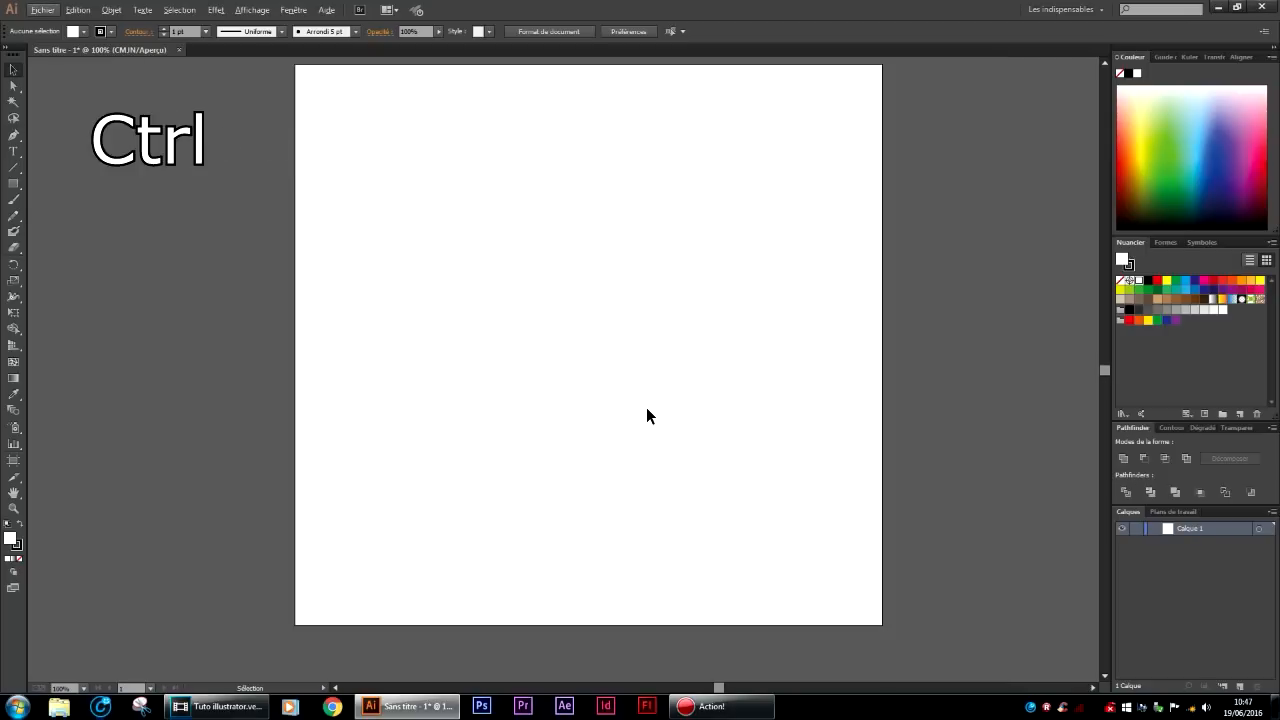
scroll(640, 409, "right", 3)
scroll(637, 417, "left", 4)
scroll(634, 423, "right", 5)
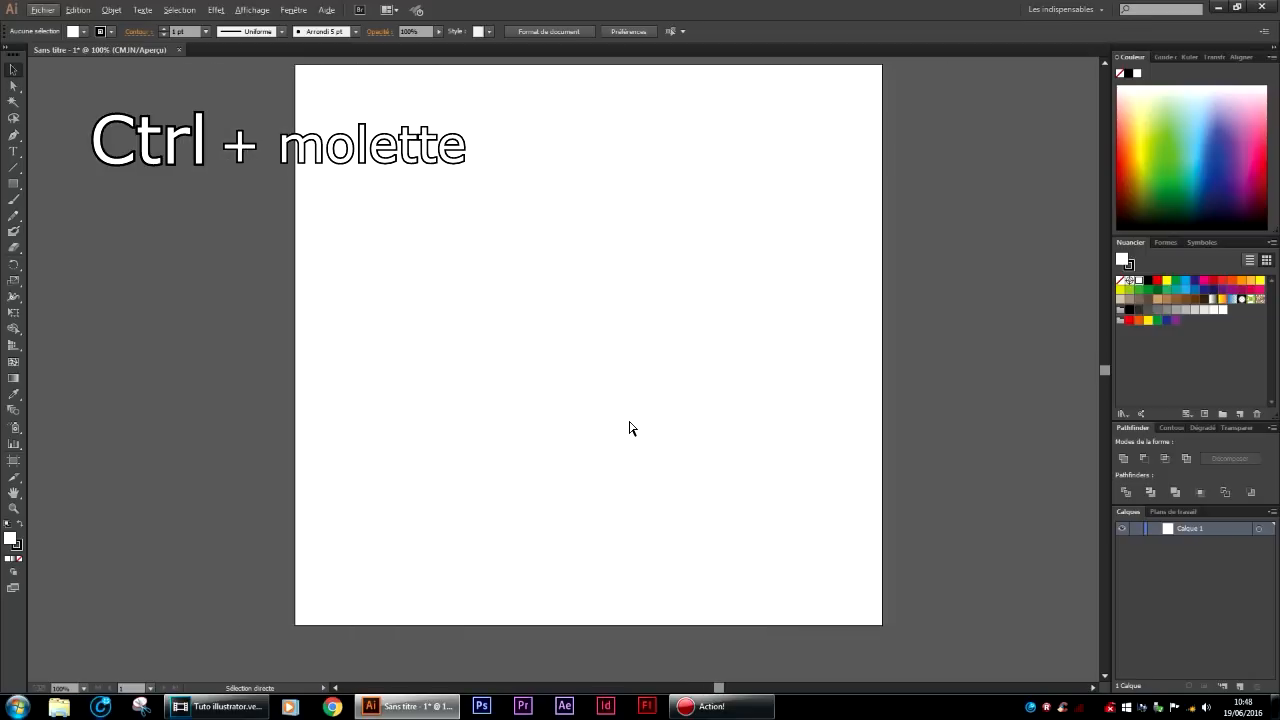
scroll(632, 432, "left", 5)
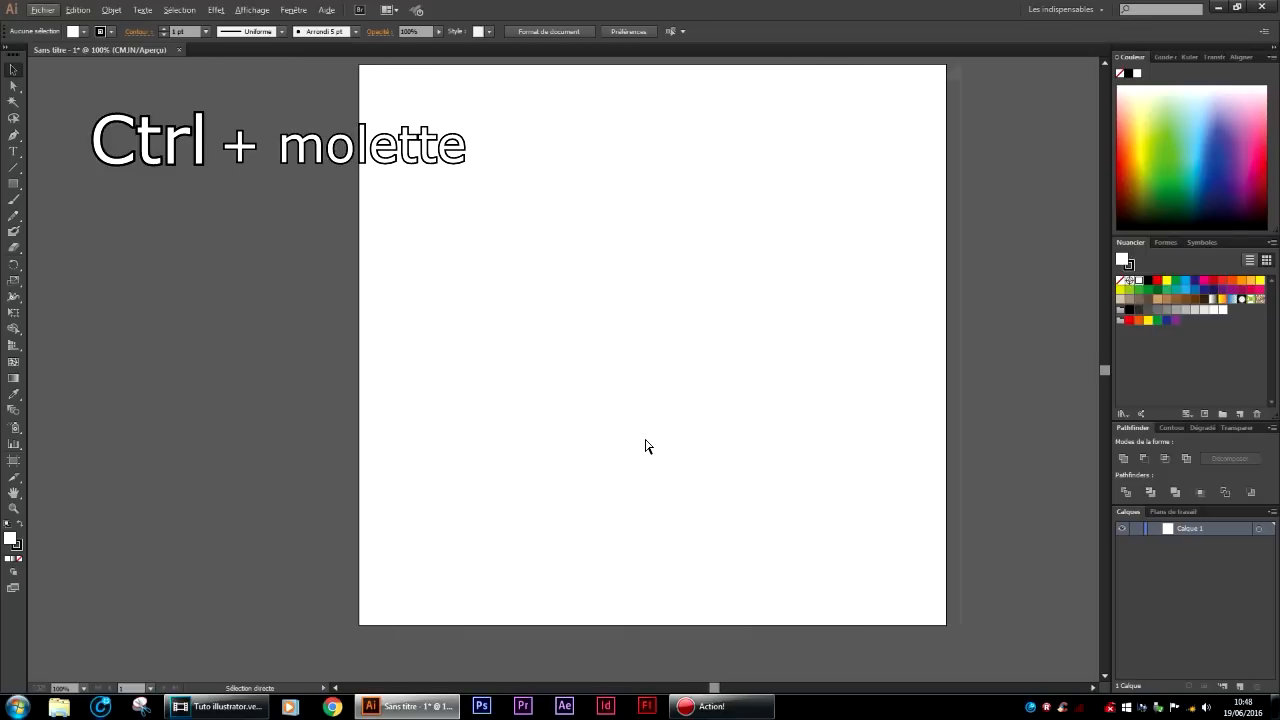
scroll(680, 448, "up", 1)
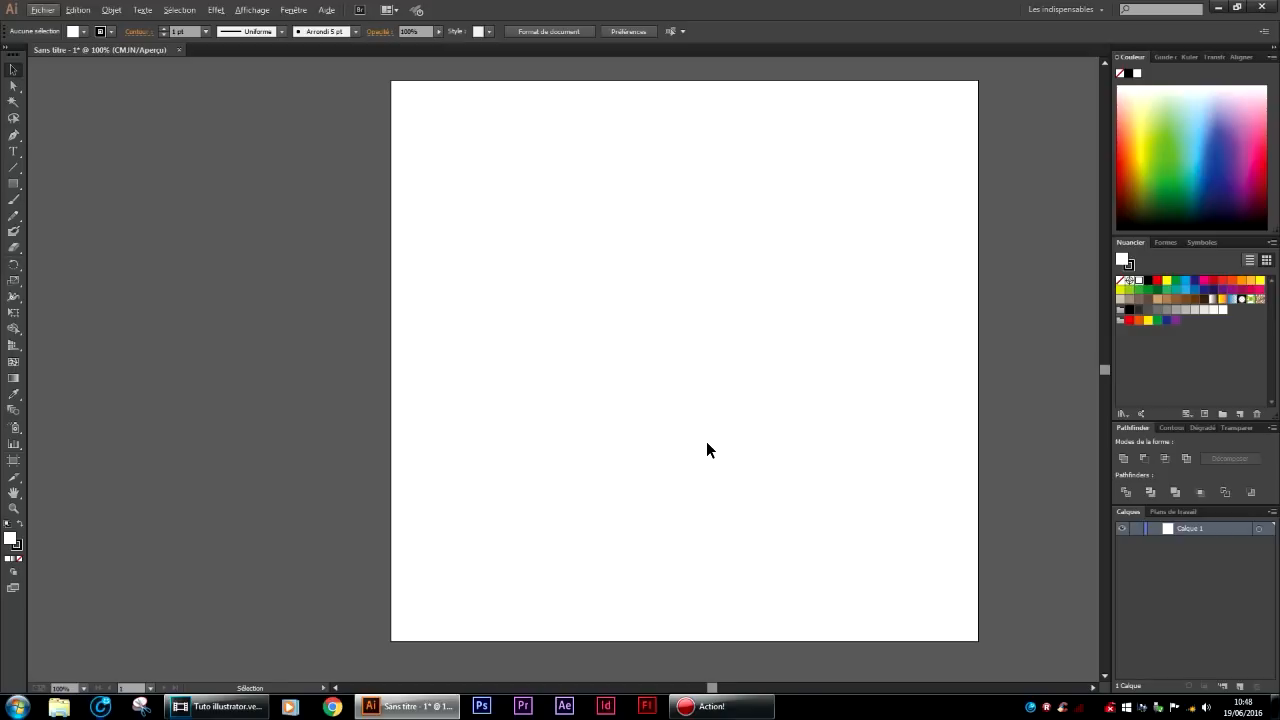
Draw two overlapping rectangles in the middle of the artboard, then undo both.
key("ctrl+z")
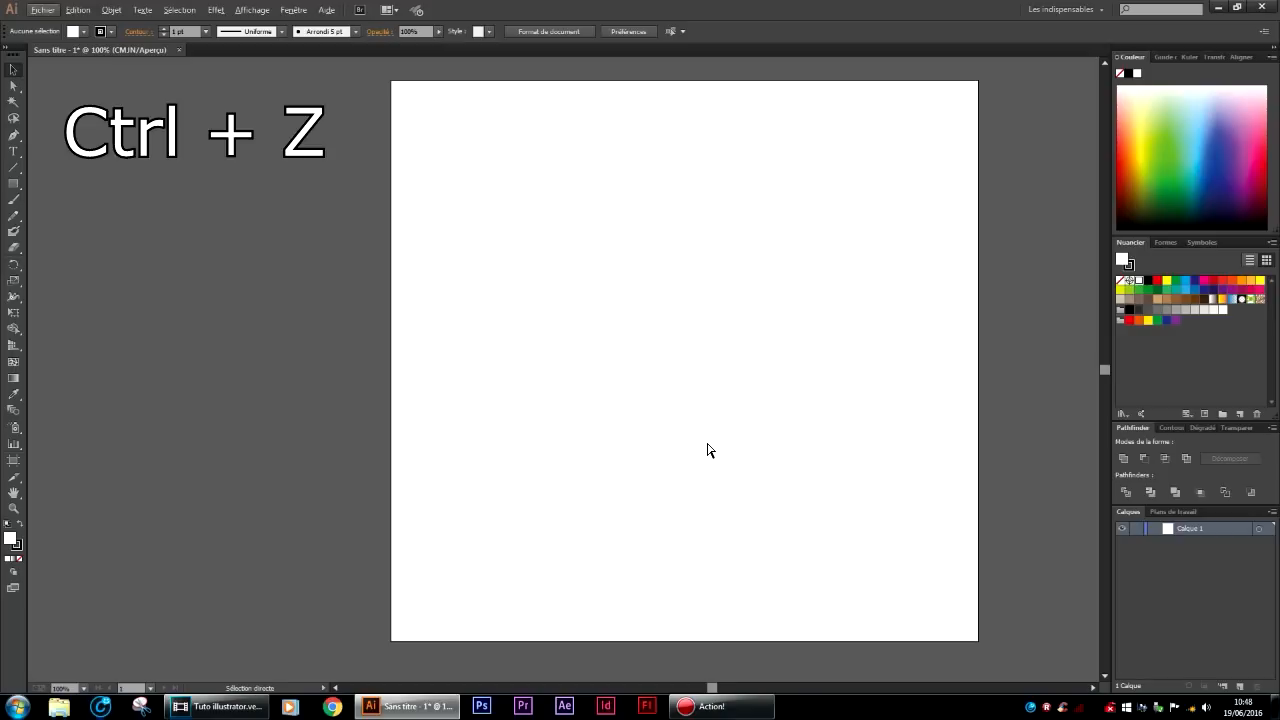
left_click(13, 184)
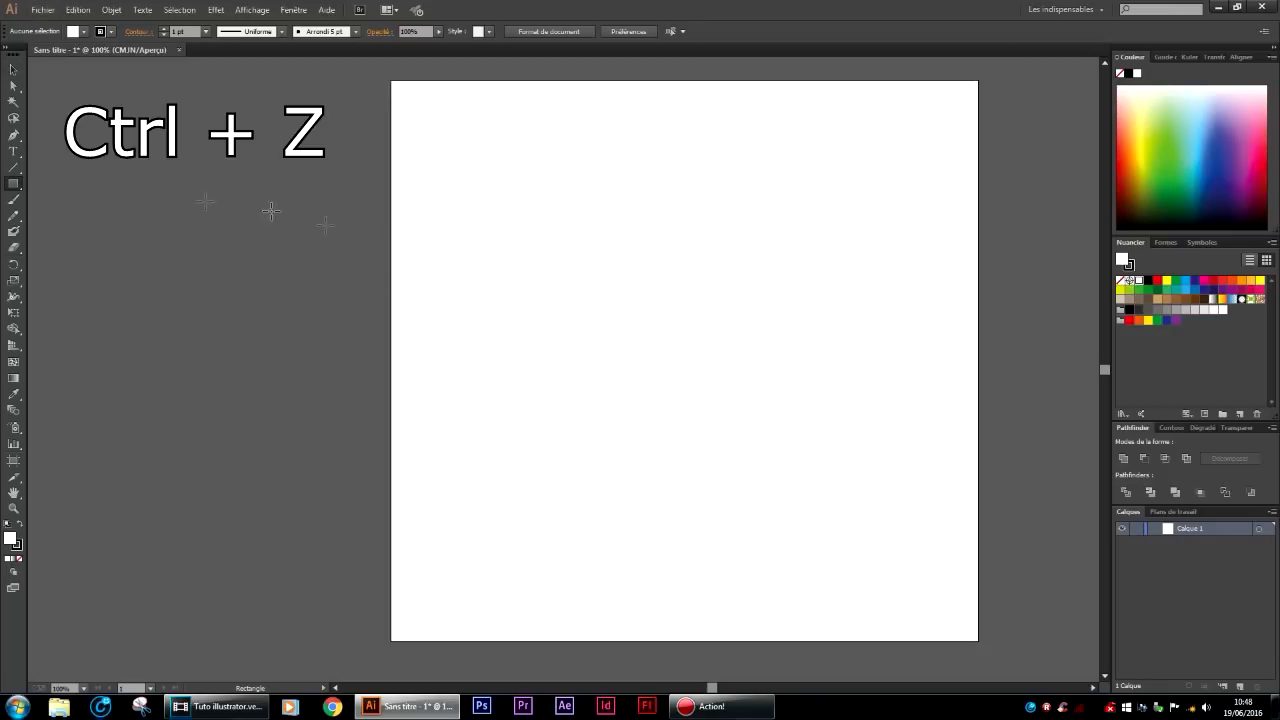
left_click_drag(527, 281, 703, 393)
mouse_move(649, 444)
left_mouse_down()
mouse_move(749, 357)
mouse_move(805, 347)
left_mouse_up()
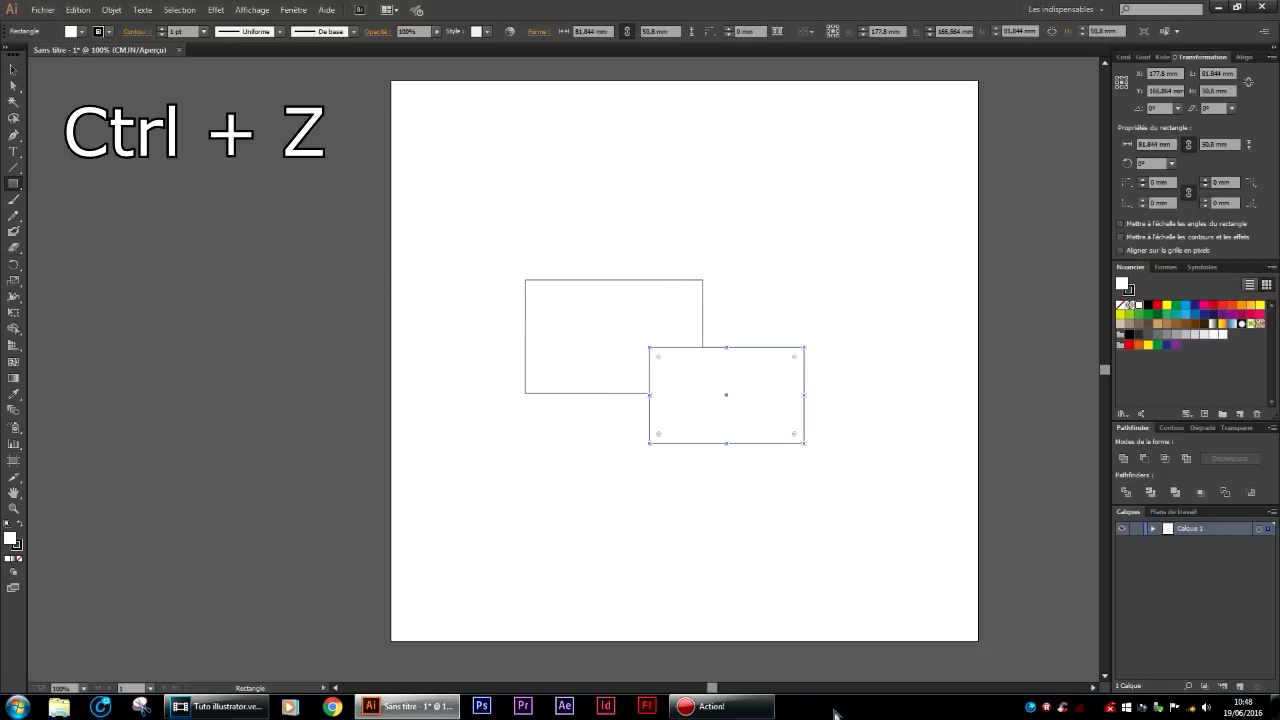
key("ctrl+z")
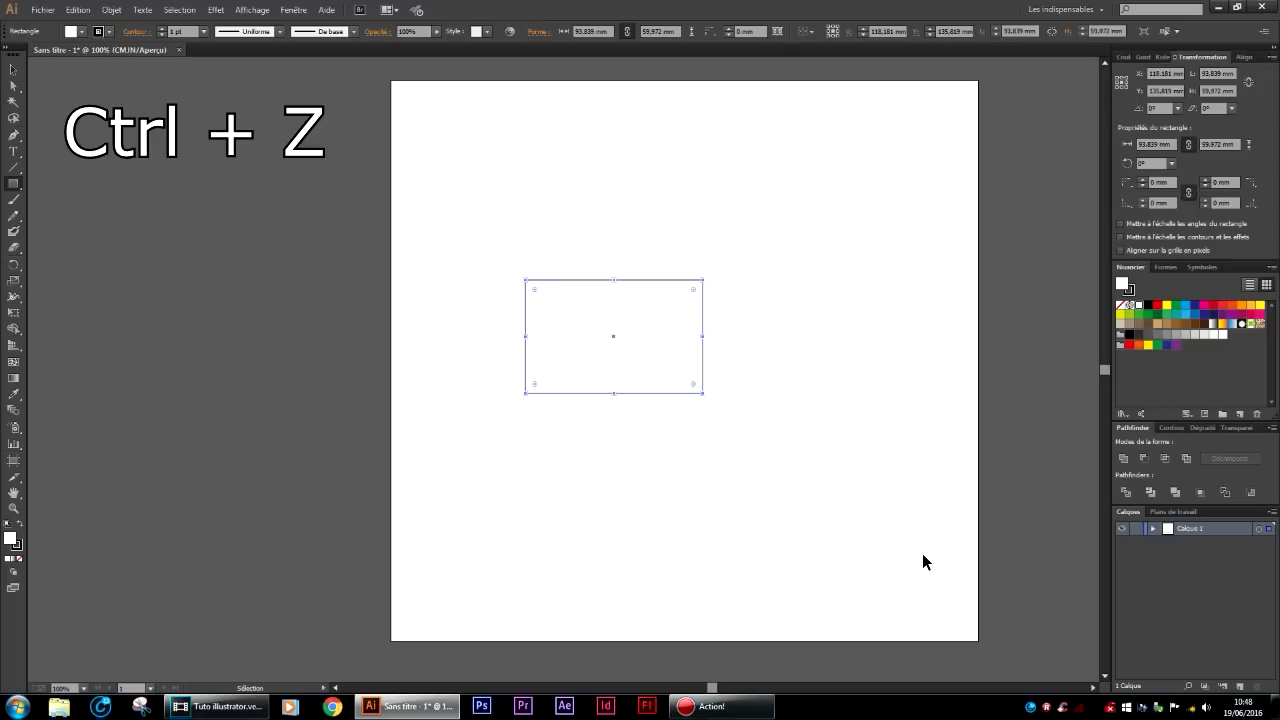
key("ctrl+z")
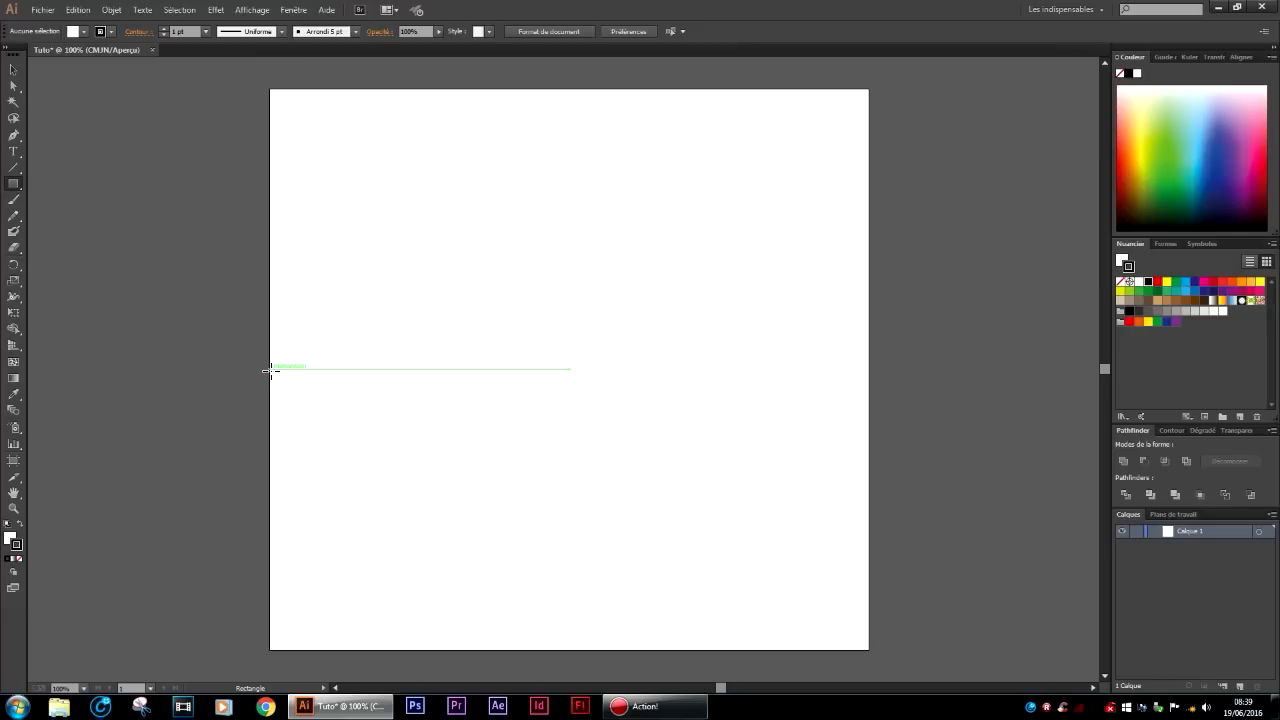
Draw a rectangle over the artboard's lower half, about 317 by 148.5 mm, and lower its upper edge to a height of about 111 mm.
left_click_drag(271, 370, 868, 650)
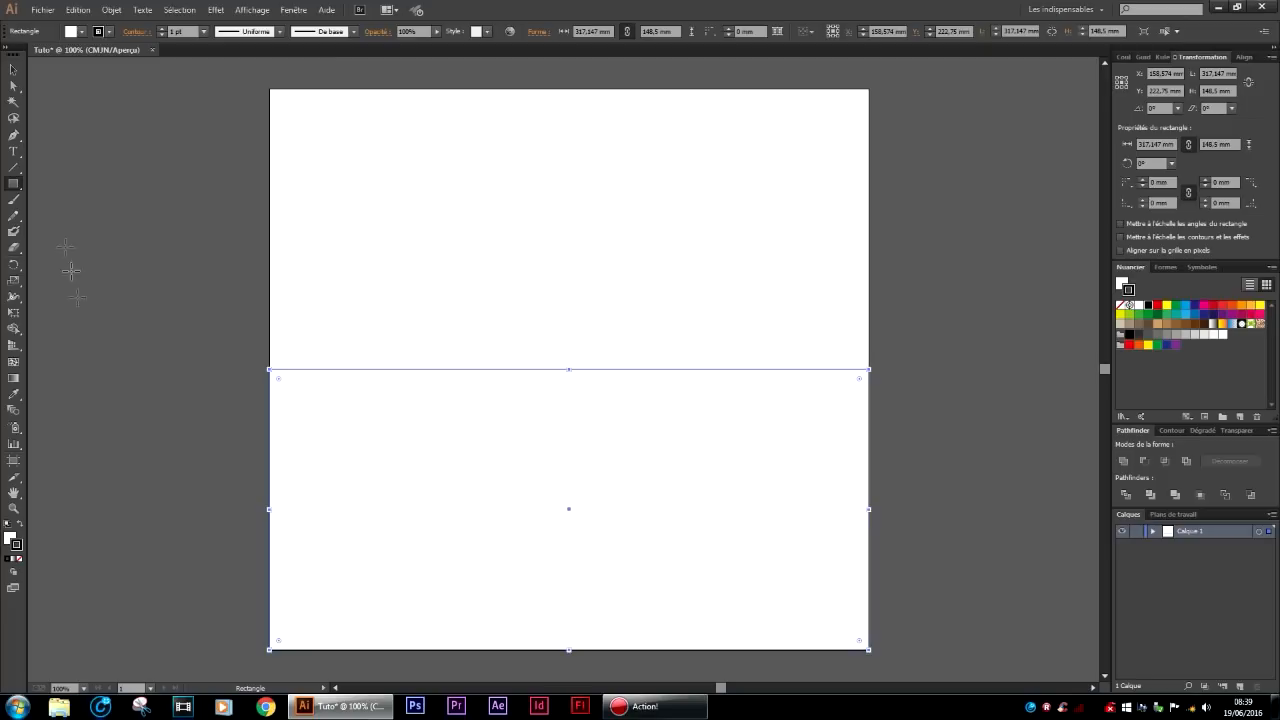
left_click(12, 71)
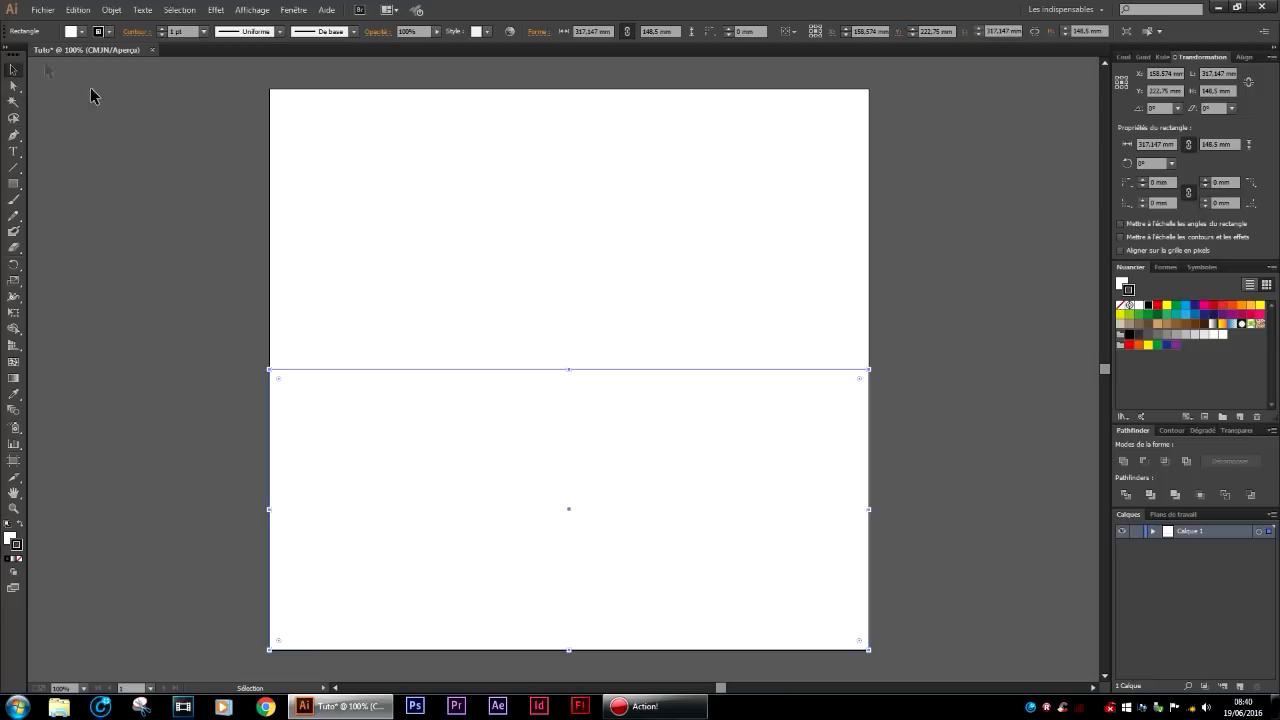
left_click_drag(573, 371, 595, 439)
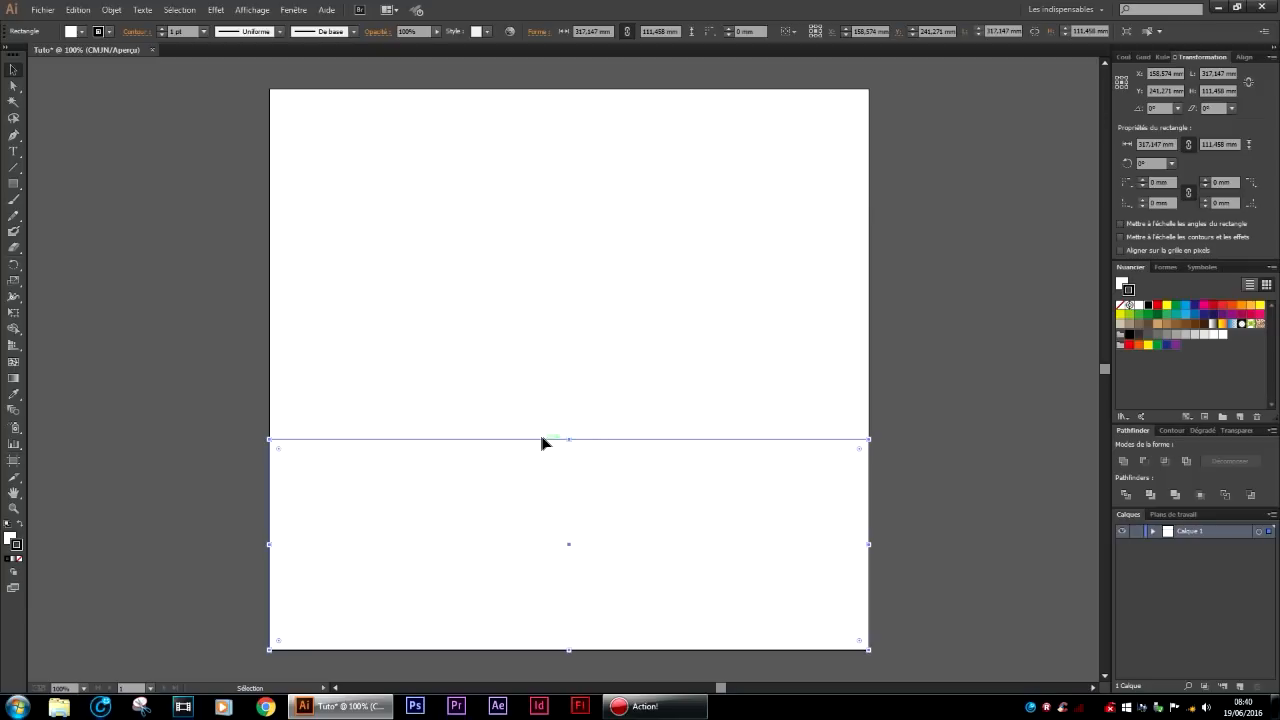
Try moving the rectangle up and narrowing it to about 202 mm, undo the narrowing, and move it back to the artboard's lower edge.
left_click_drag(505, 441, 494, 343)
left_click_drag(856, 445, 638, 445)
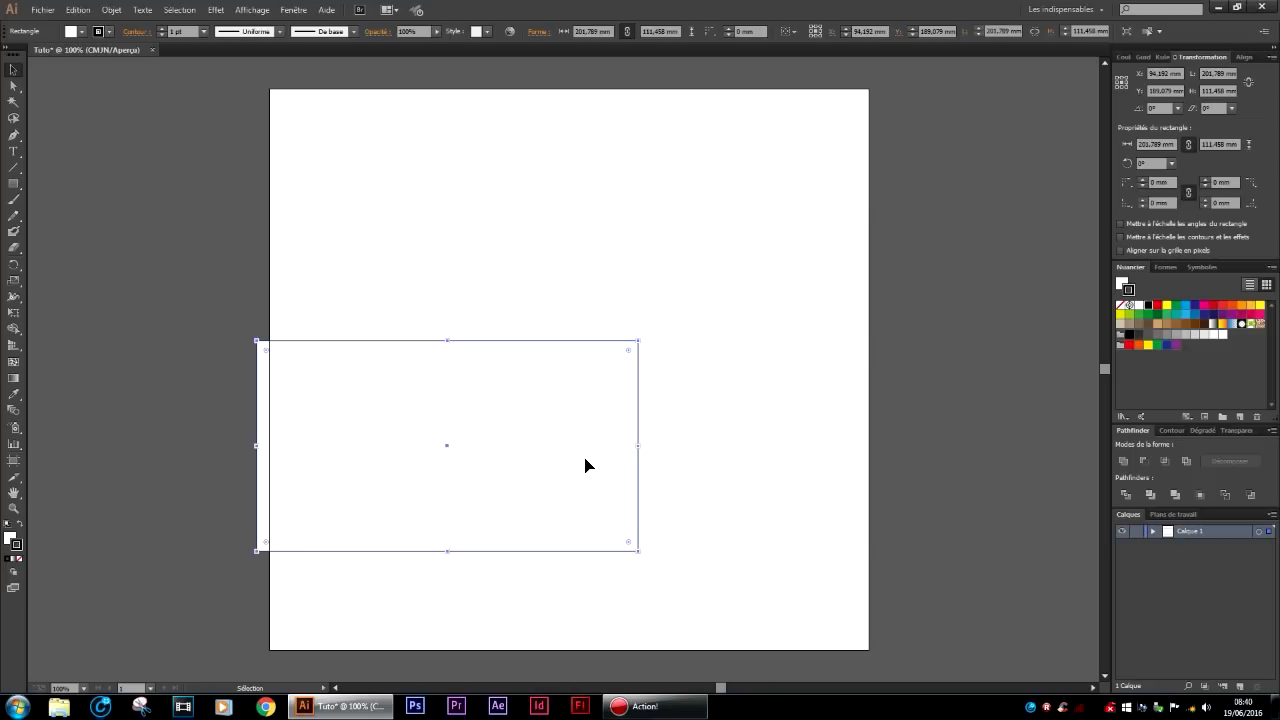
key("a")
key("ctrl+z")
key("v")
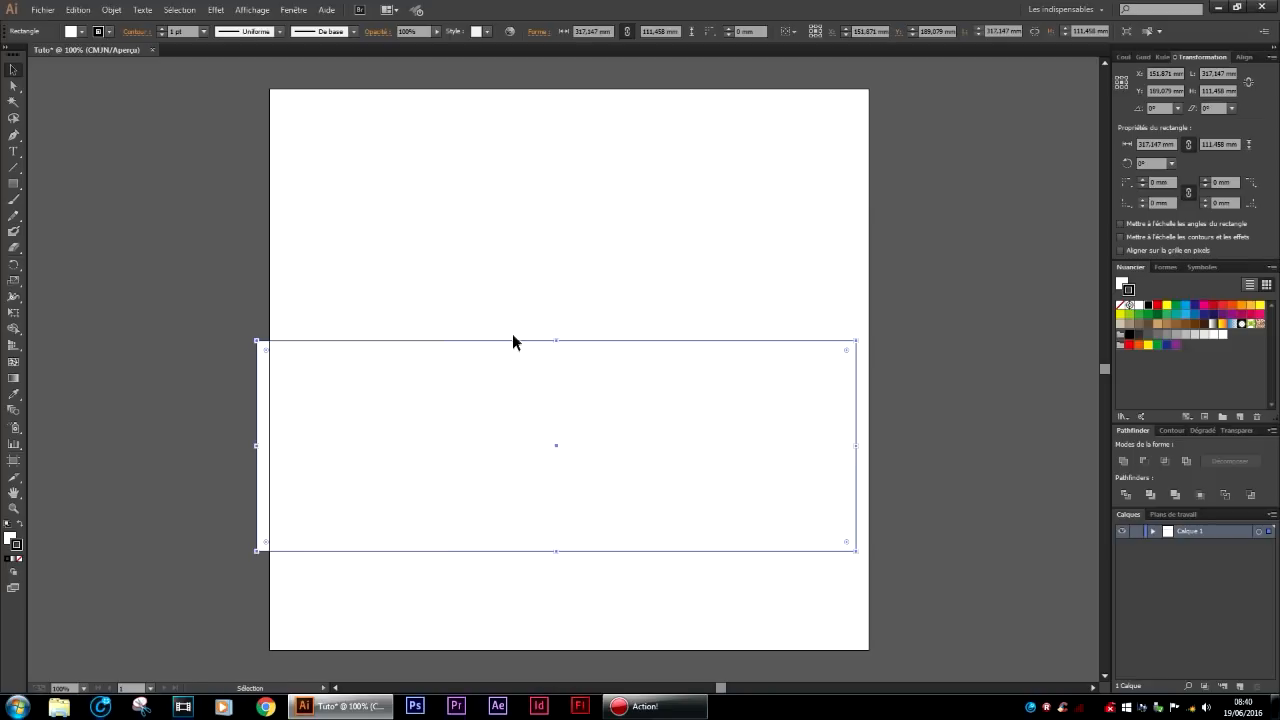
left_click_drag(513, 339, 527, 447)
Try pulling the rectangle's upper-right anchor point inward with Direct Selection, undo the distortion, and deselect the shape.
left_click(13, 86)
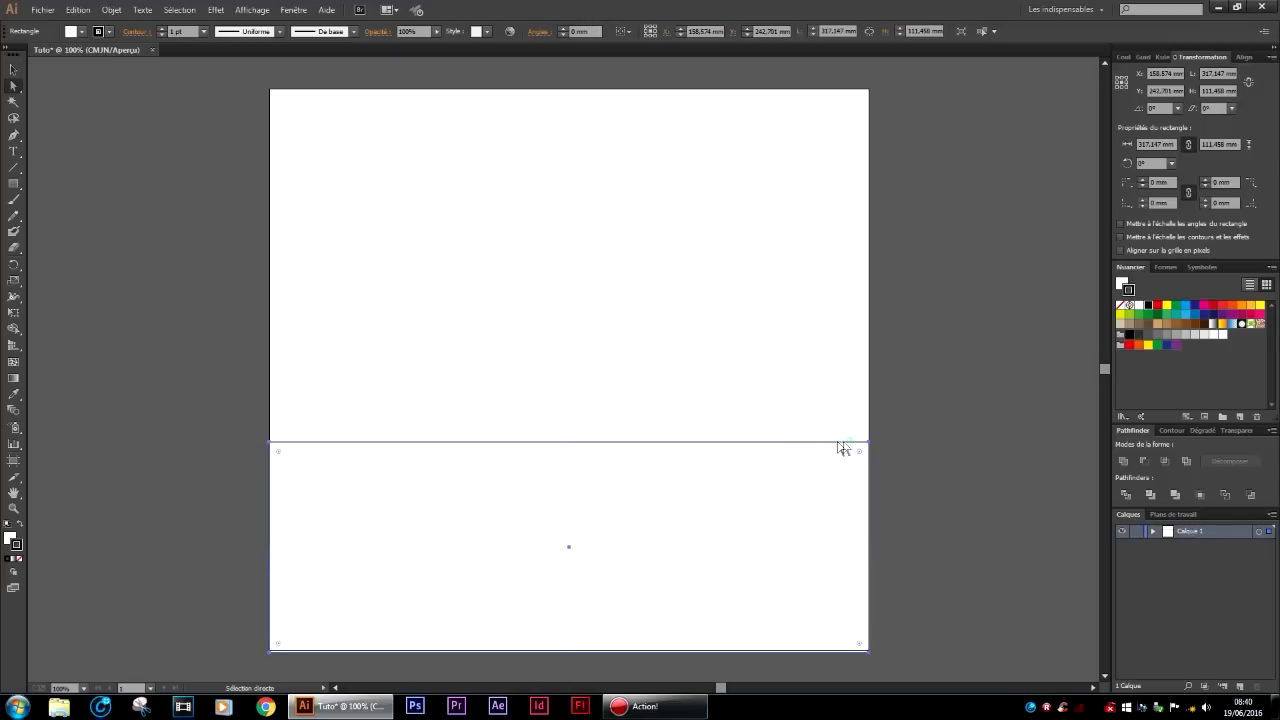
left_click_drag(868, 441, 692, 194)
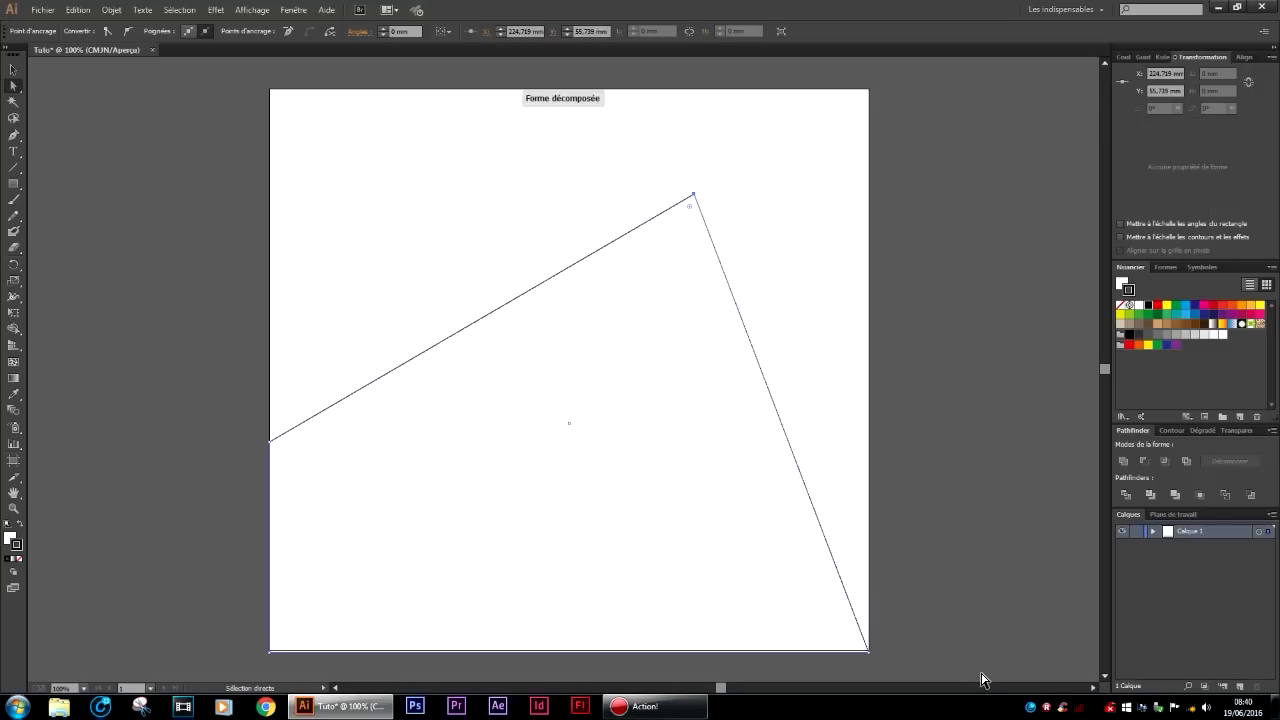
key("ctrl+z")
key("ctrl+z")
left_click(13, 70)
left_click(602, 319)
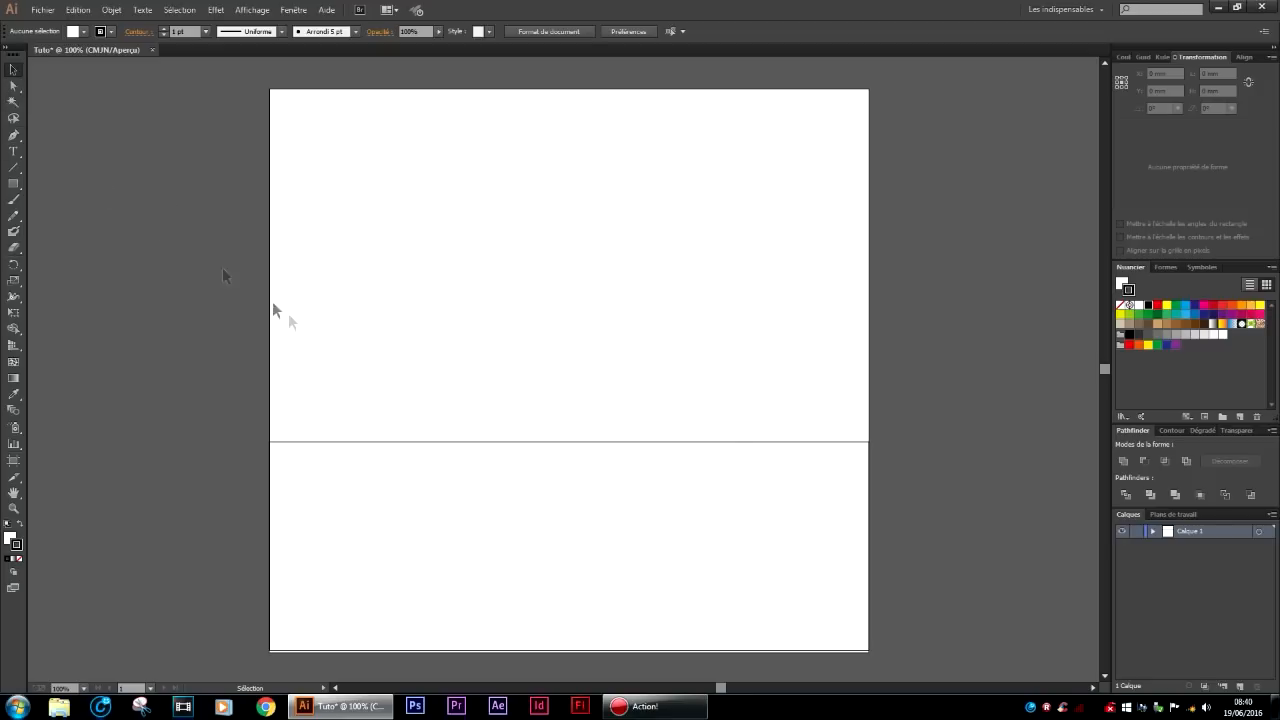
Select the rectangle and set its stroke colour to light blue.
left_click(492, 440)
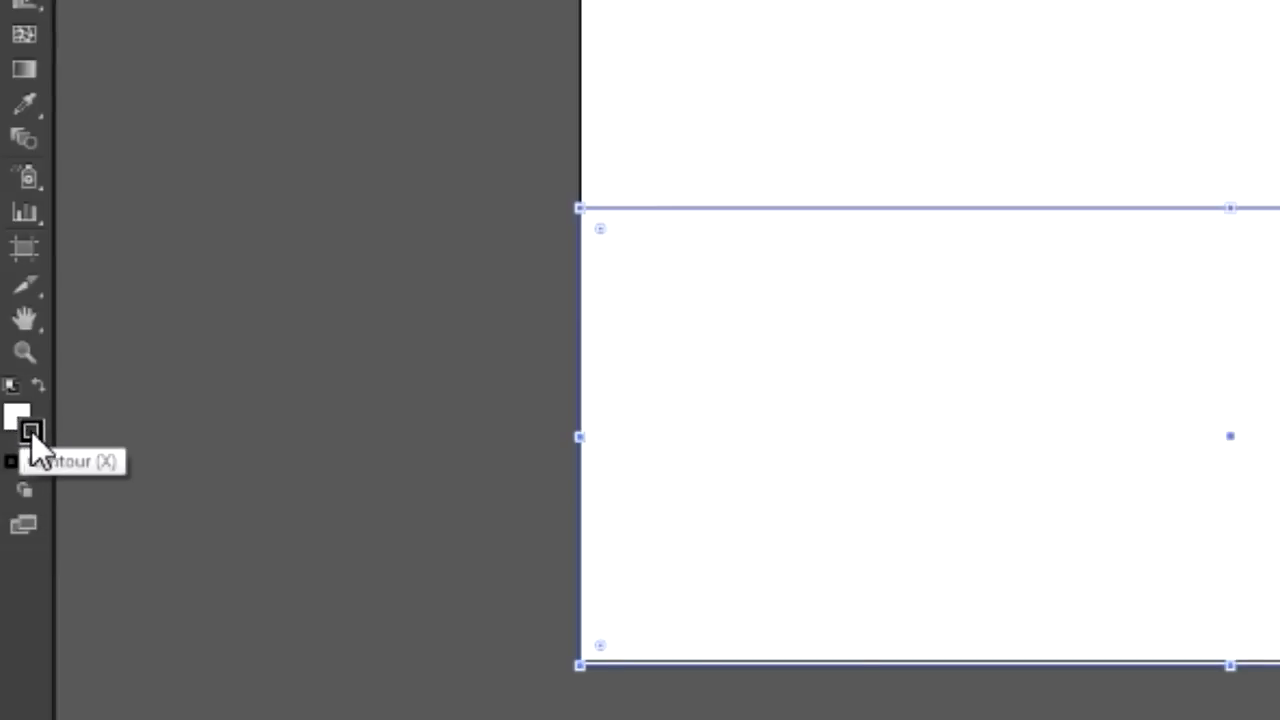
double_click(38, 436)
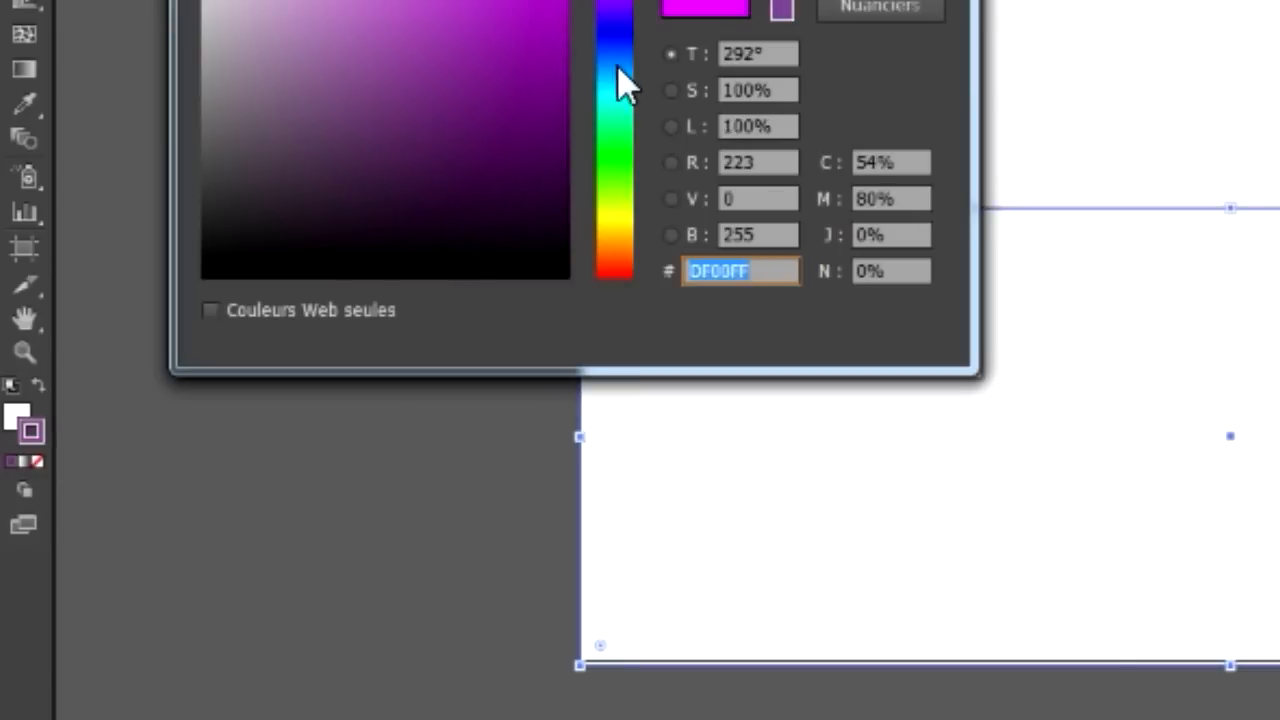
left_click(617, 71)
left_click(568, 0)
left_click(860, 0)
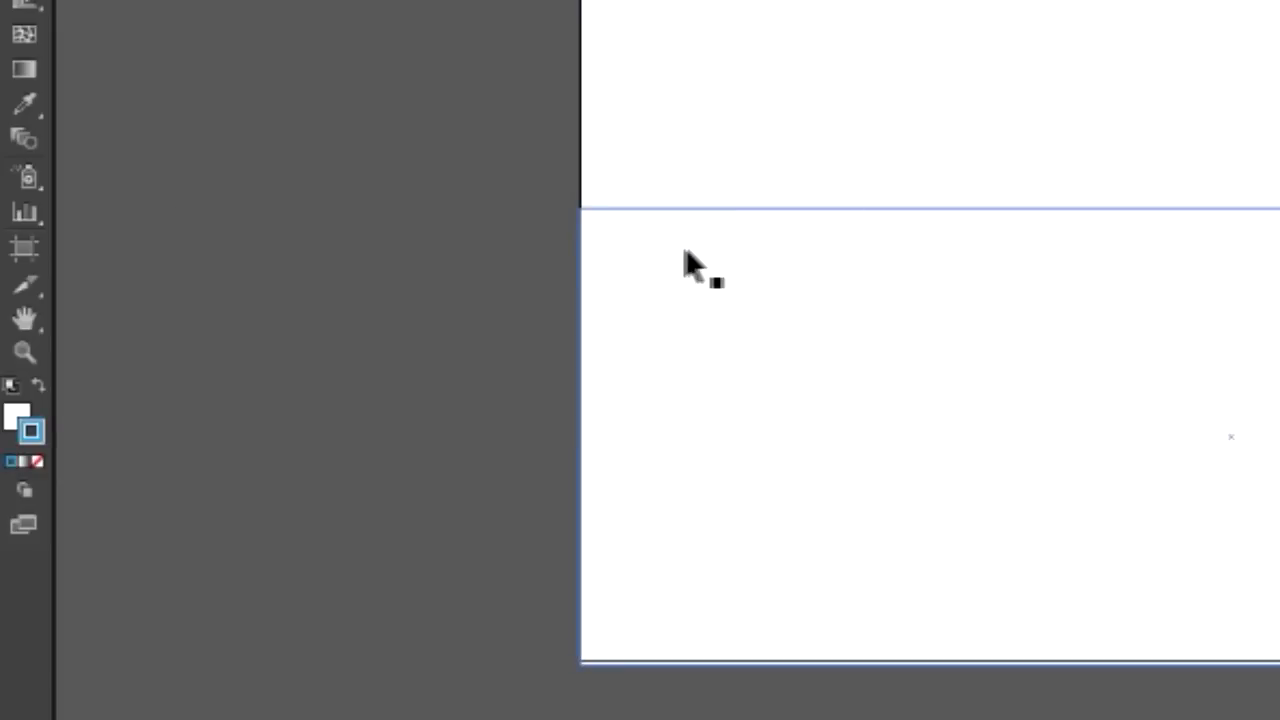
Increase the weight of the rectangle's blue stroke to a thick outline and deselect the shape.
key("Up")
key("Up")
key("Up")
key("Up")
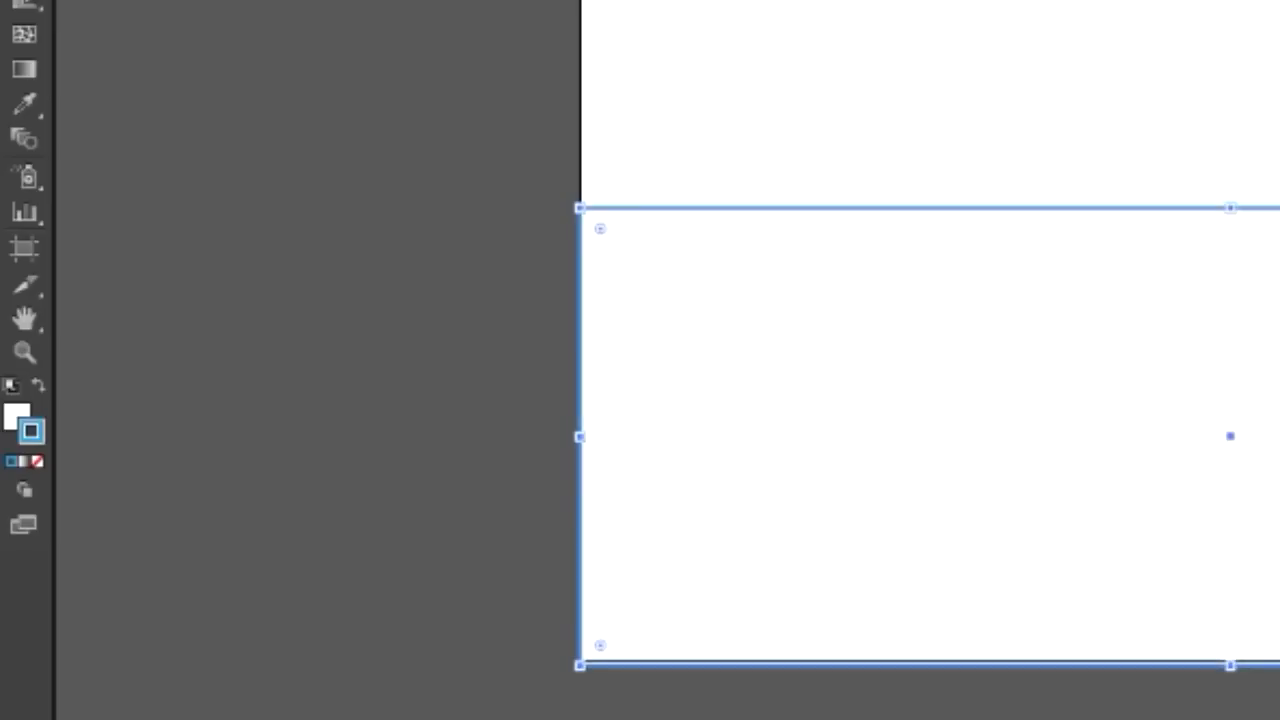
left_click(503, 248)
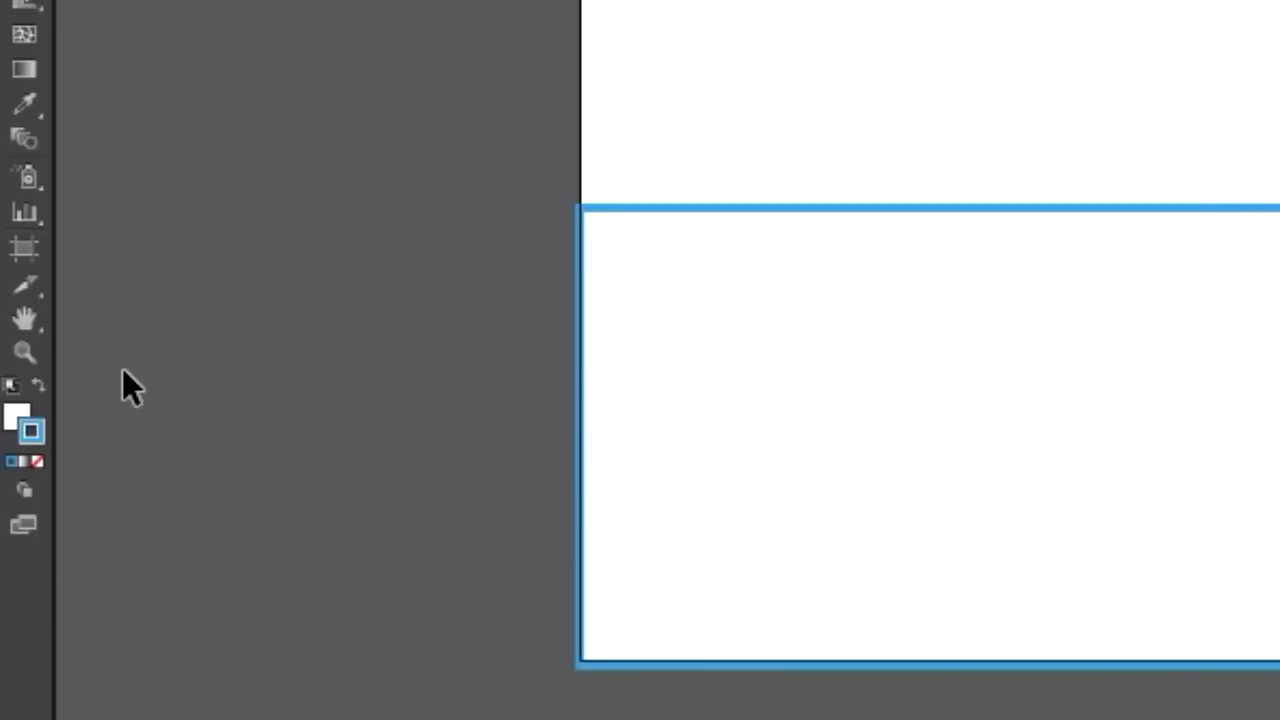
Remove the rectangle's stroke and fill it with a pale beige-grey.
left_click(36, 462)
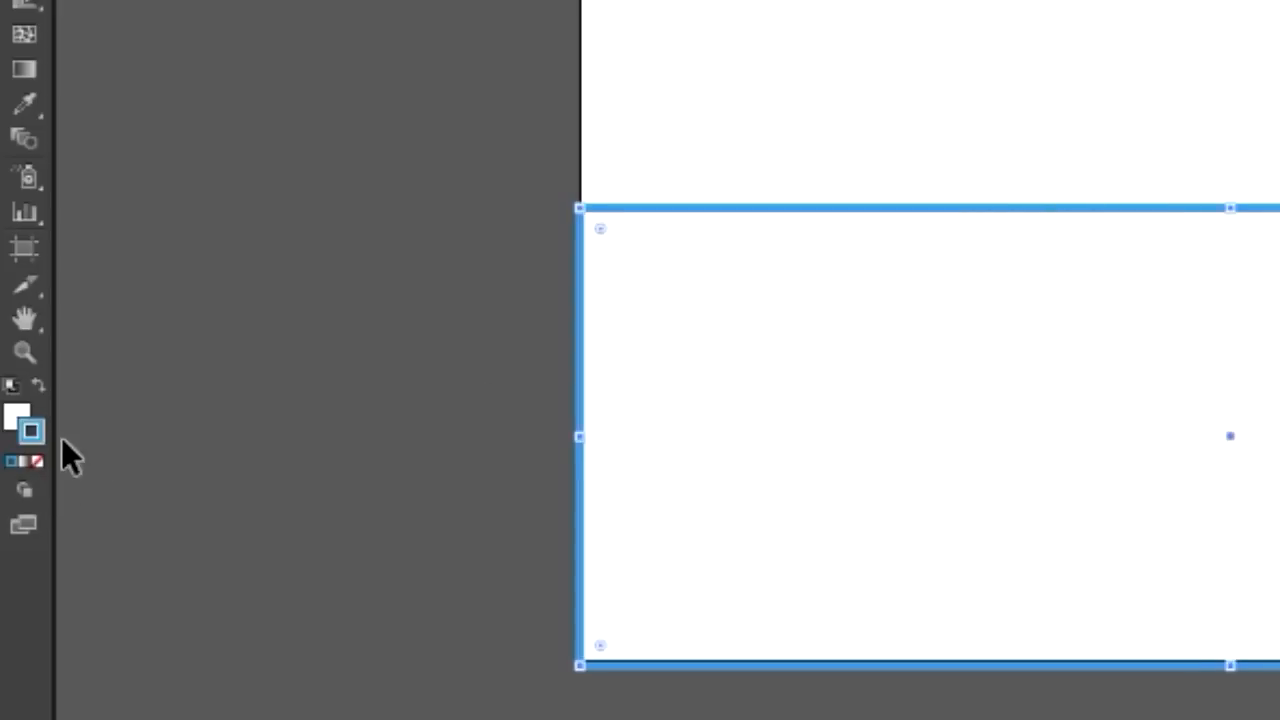
left_click(37, 462)
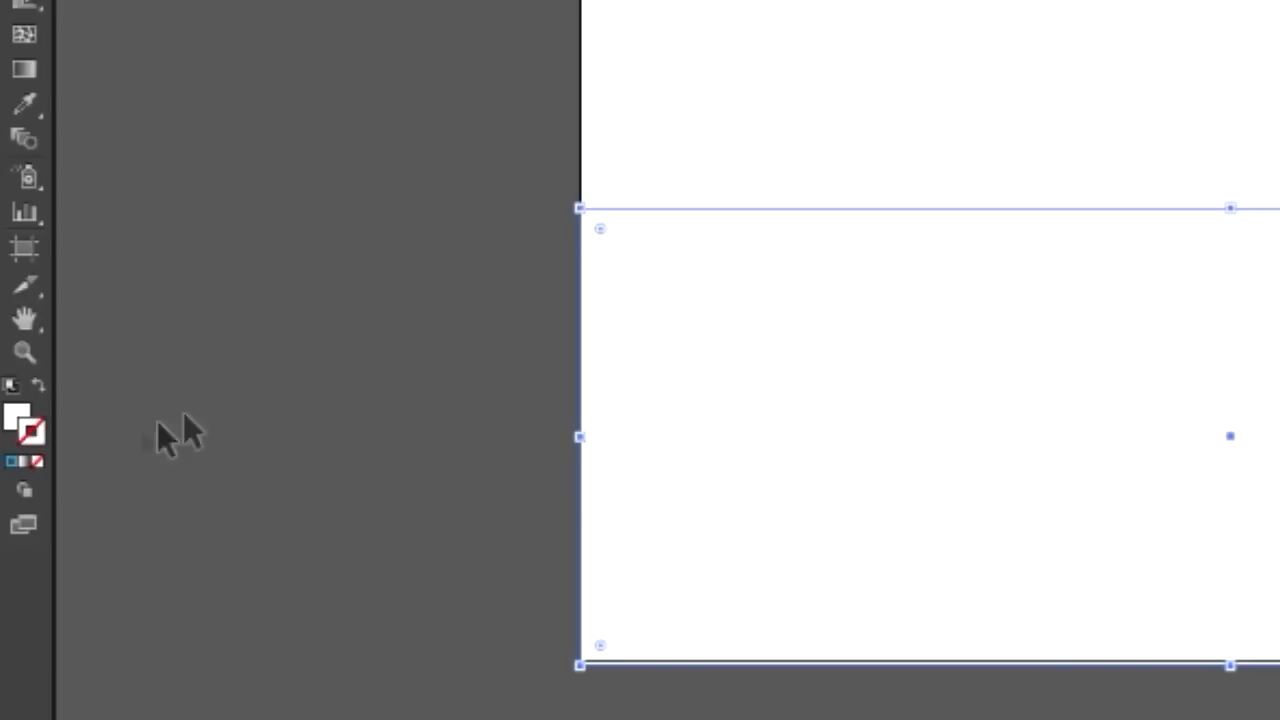
double_click(16, 418)
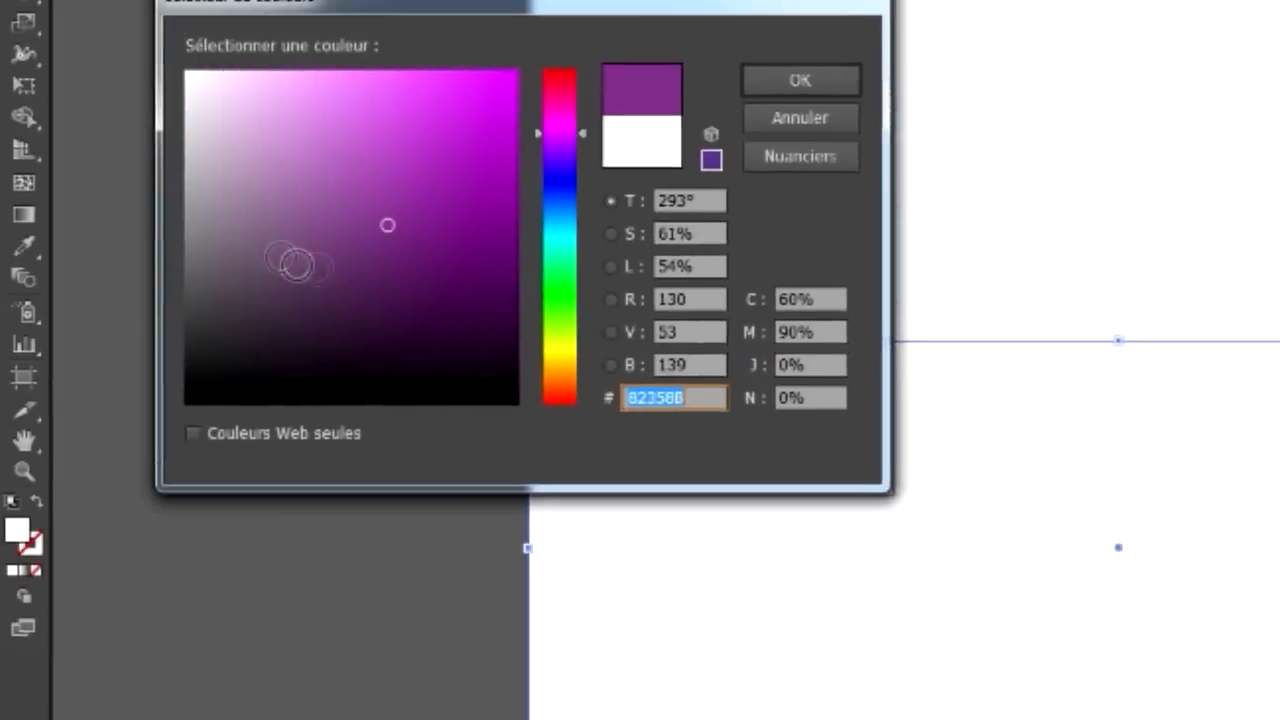
left_click(422, 84)
left_click(511, 471)
mouse_move(200, 262)
left_mouse_down()
mouse_move(189, 249)
mouse_move(201, 262)
left_mouse_up()
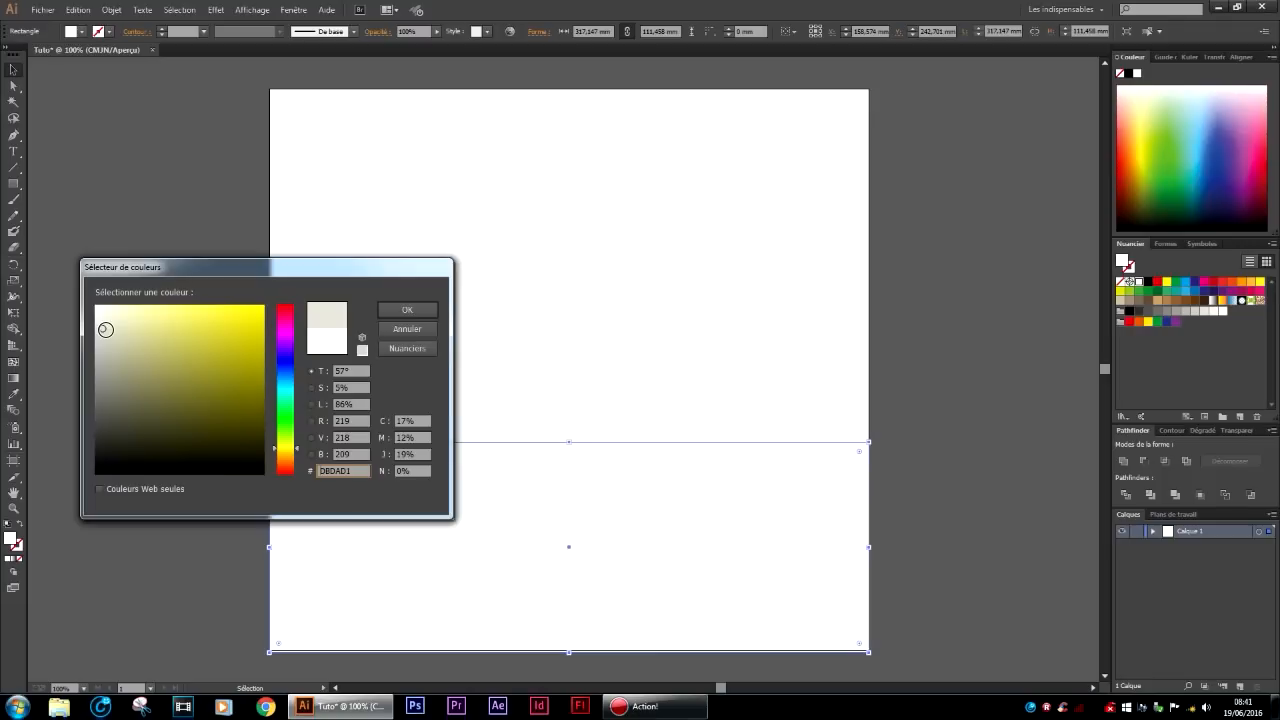
left_click_drag(193, 259, 186, 268)
left_click(407, 310)
left_click(194, 320)
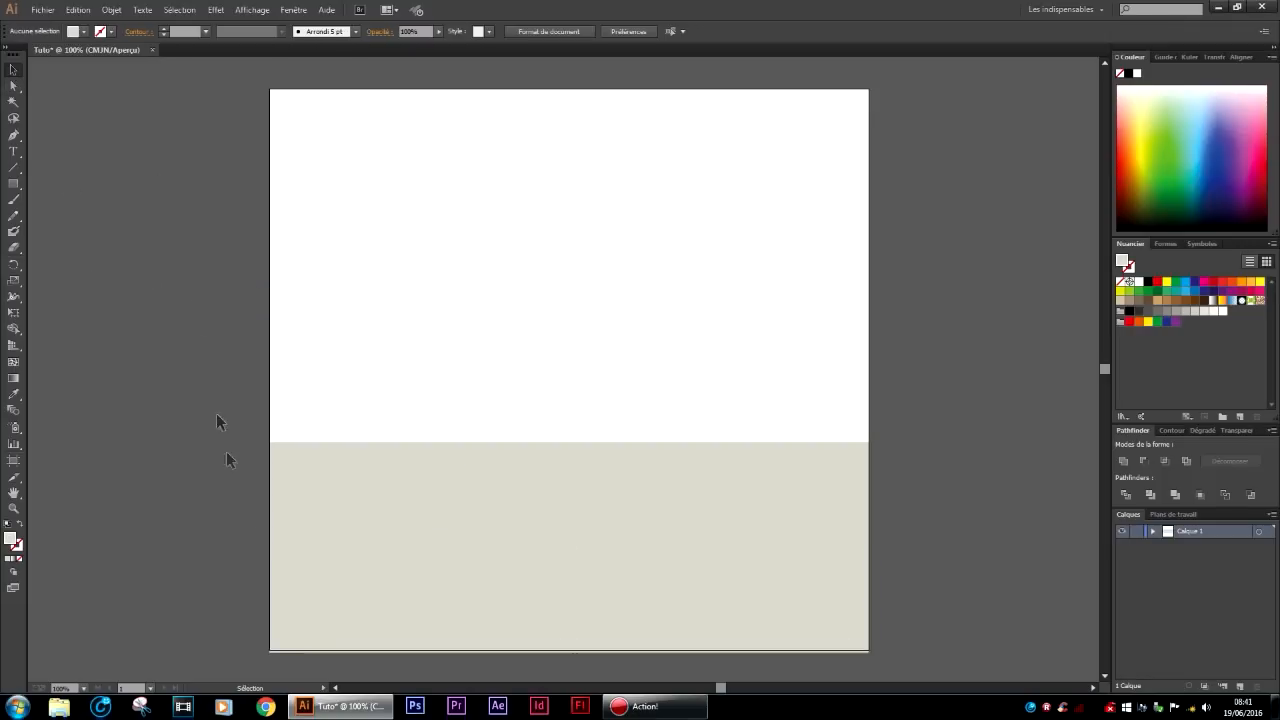
Resize the beige rectangle so its lower edge aligns with the artboard's lower edge, and deselect it.
left_click(622, 640)
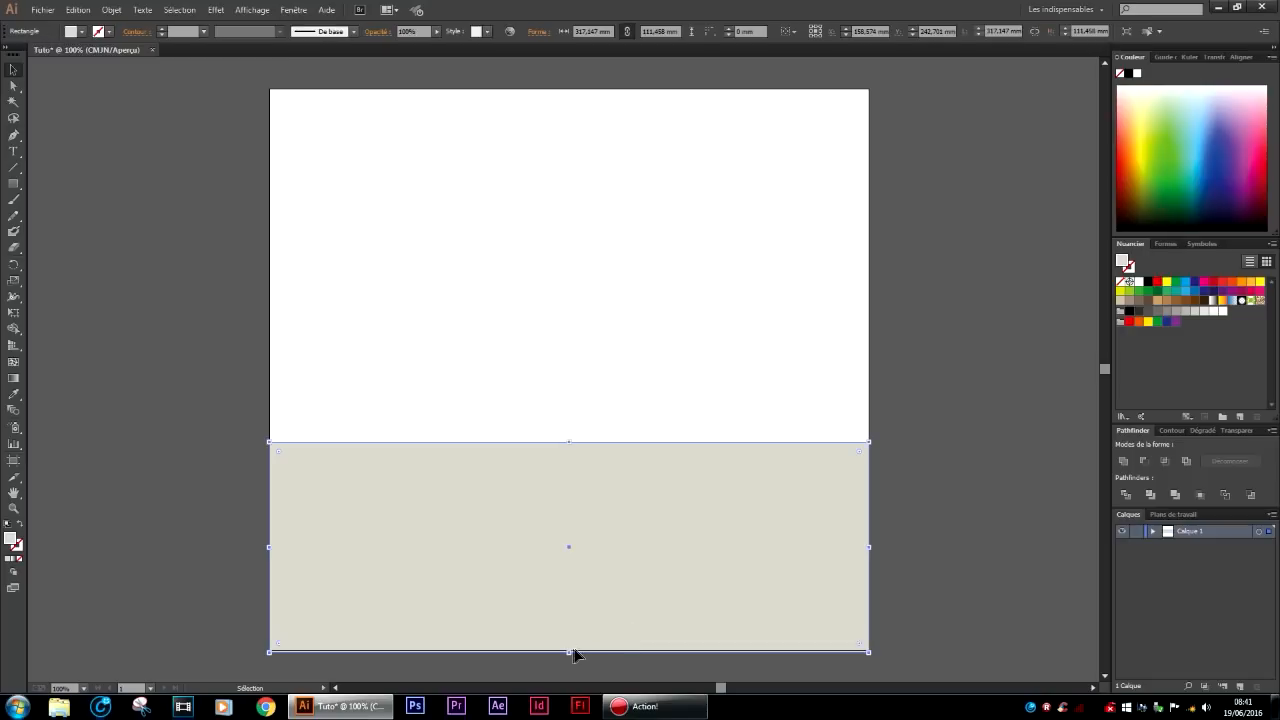
left_click_drag(571, 655, 571, 650)
left_click(244, 565)
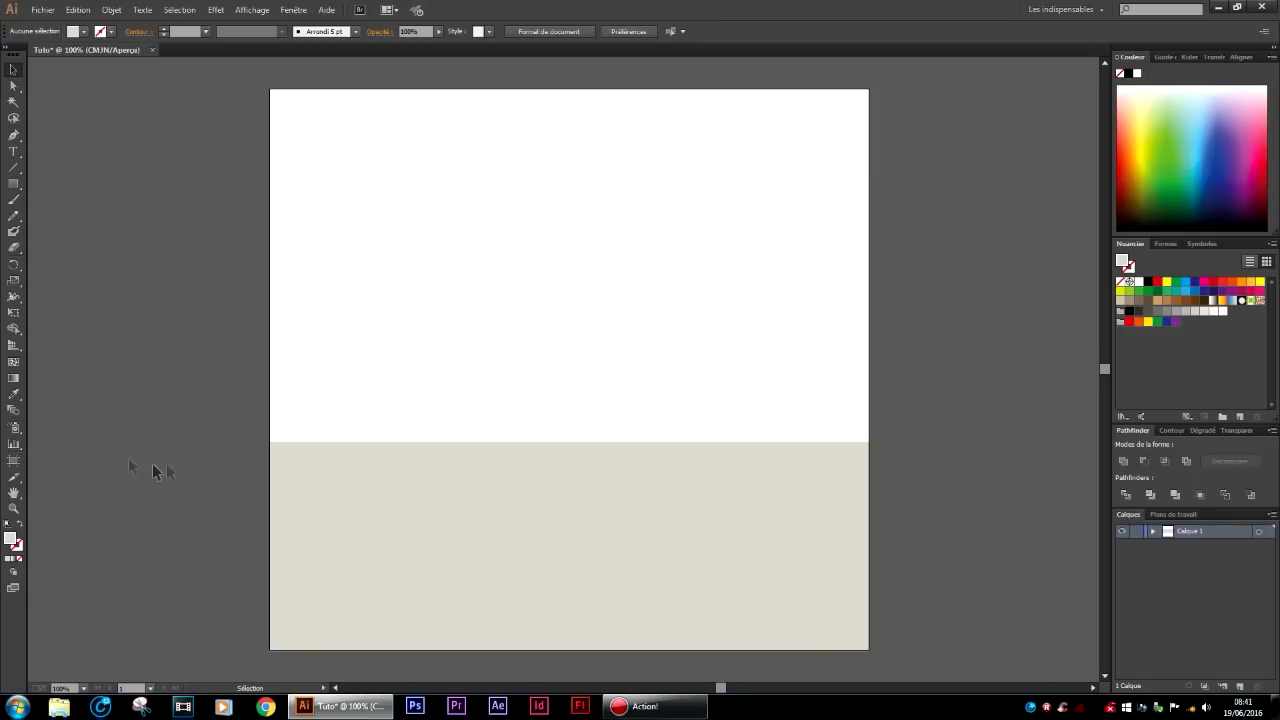
Draw a rectangle about 317 × 187 mm covering the artboard above the beige ground and fill it with off-white.
left_click(14, 183)
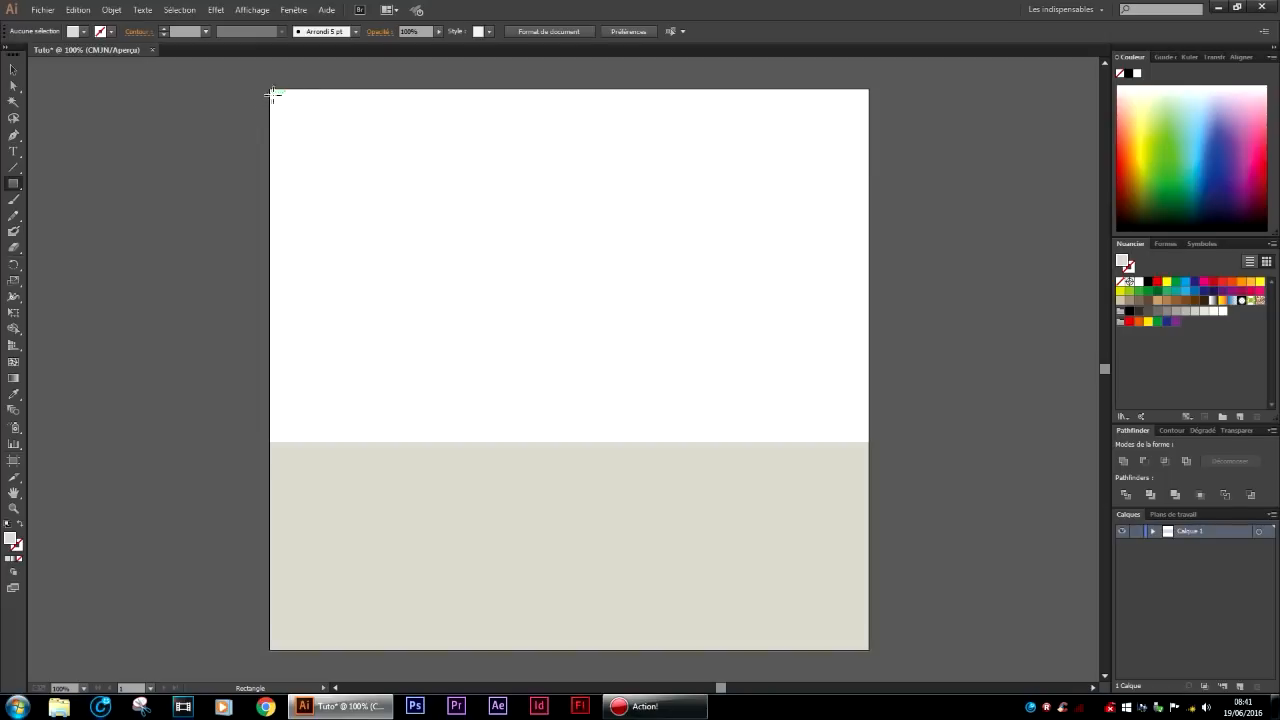
mouse_move(270, 89)
left_mouse_down()
mouse_move(786, 366)
mouse_move(866, 442)
left_mouse_up()
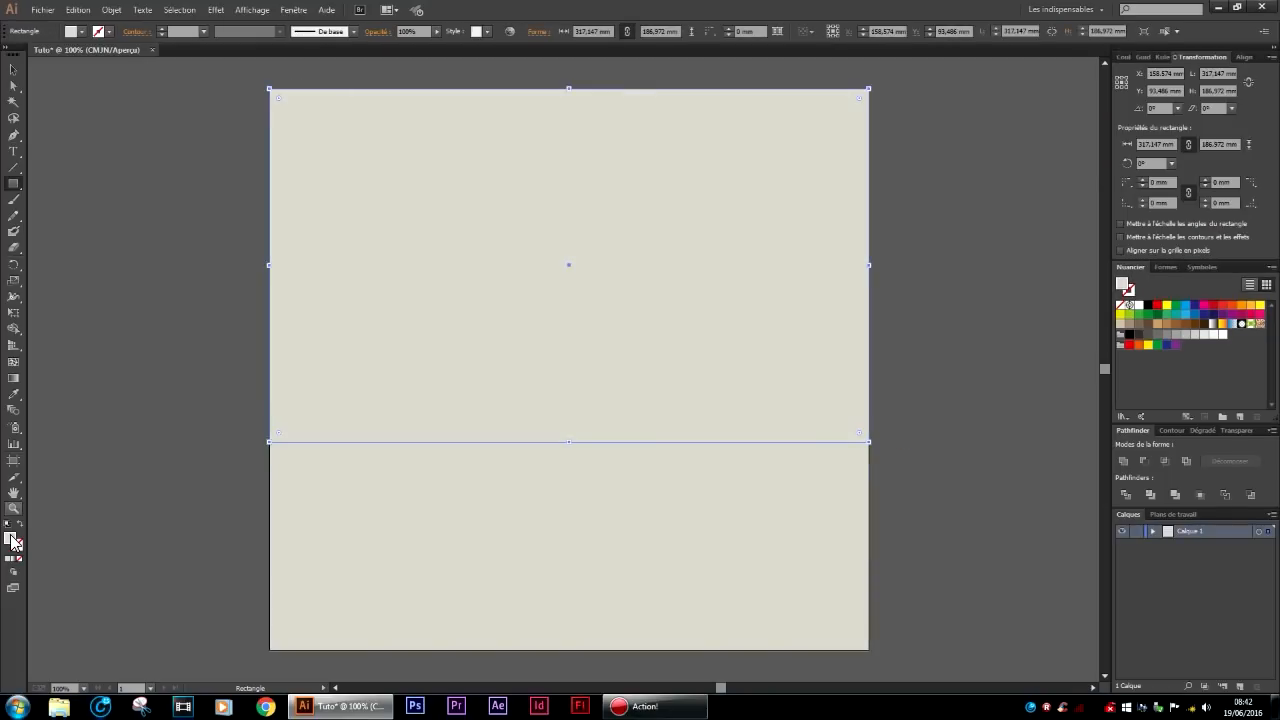
double_click(12, 539)
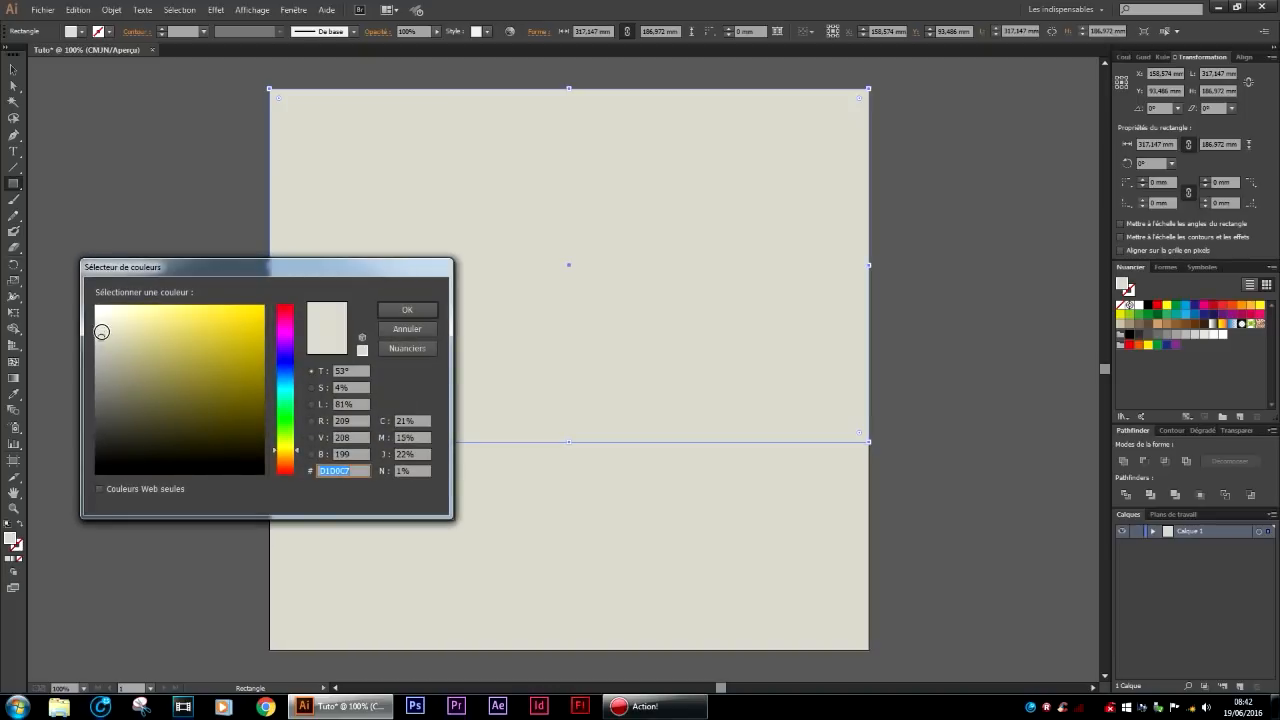
left_click(105, 323)
left_click(407, 309)
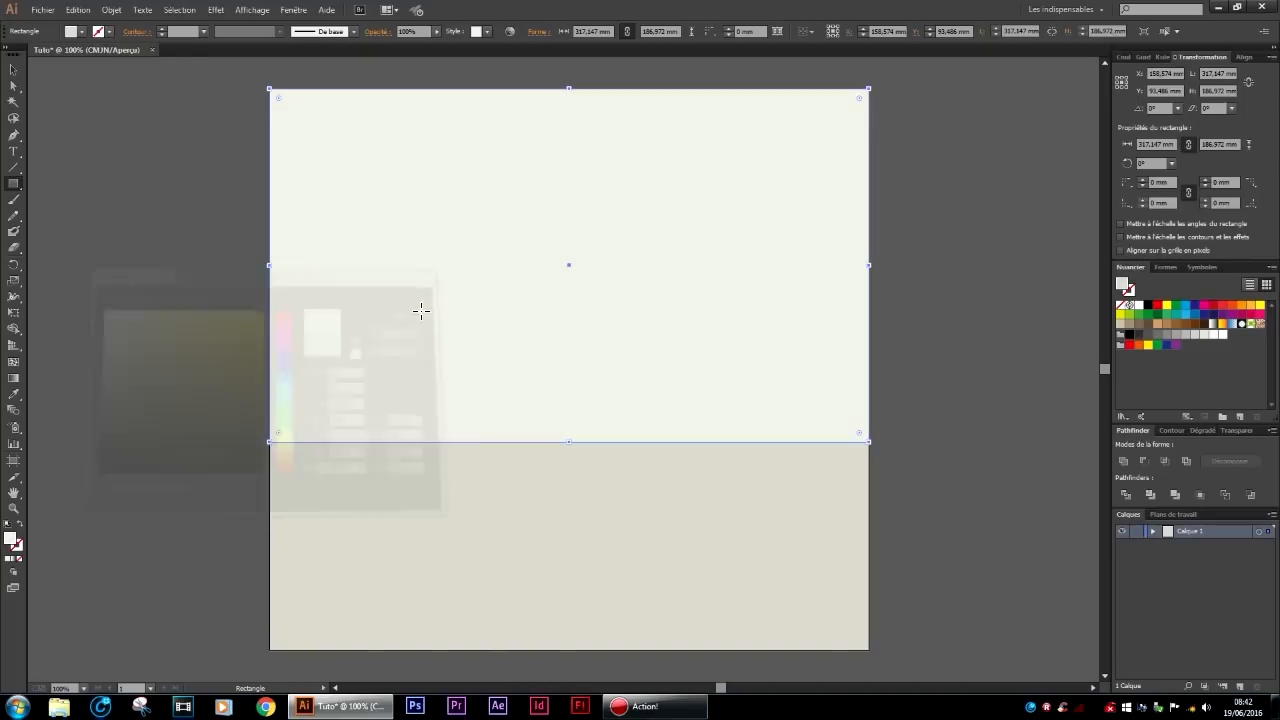
left_click(13, 69)
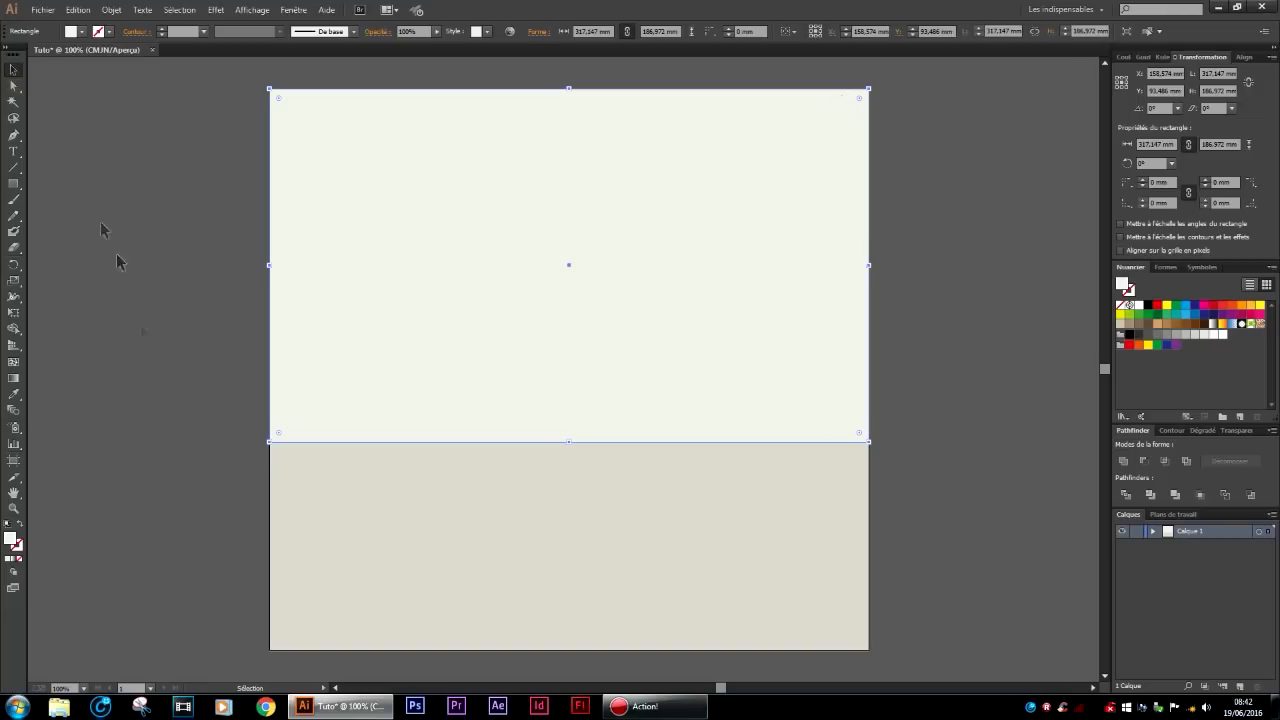
left_click(122, 387)
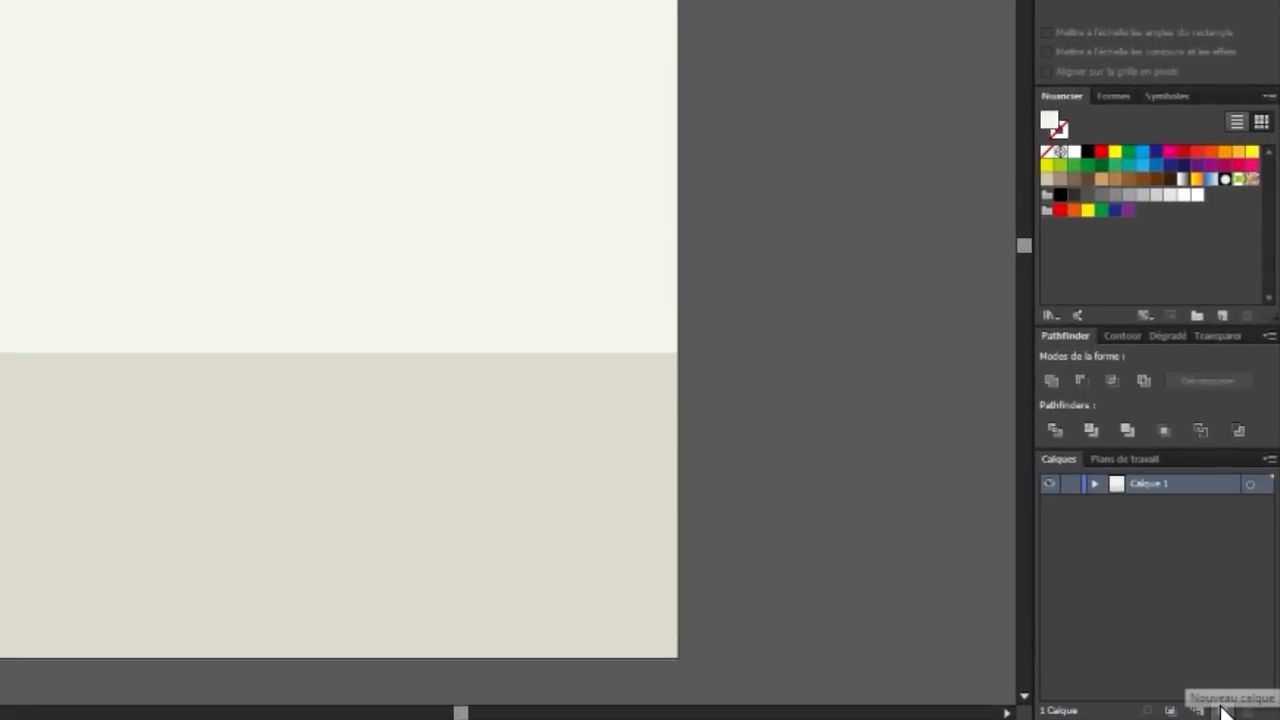
Create a new layer and lock Calque 1, which holds the sky and ground rectangles.
left_click(1225, 711)
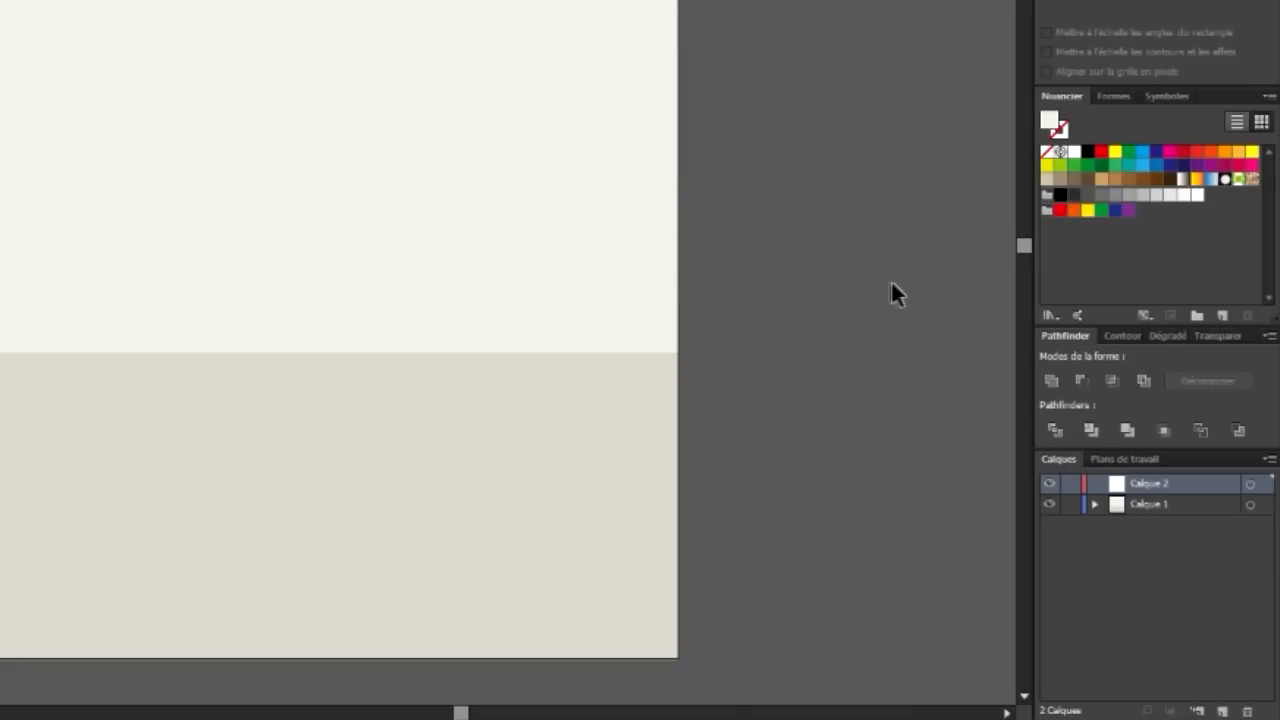
left_click(1070, 505)
Rename the locked background layer as Ciel / Sol.
double_click(1149, 507)
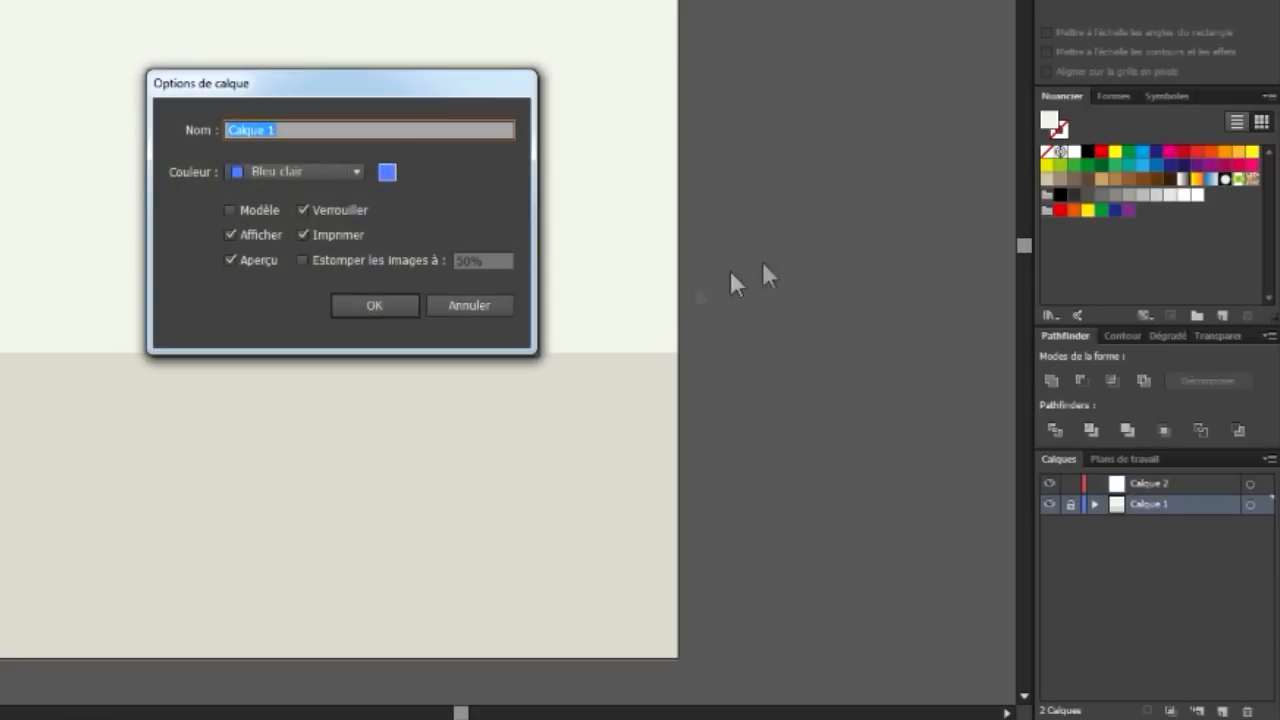
key("Escape")
double_click(1158, 507)
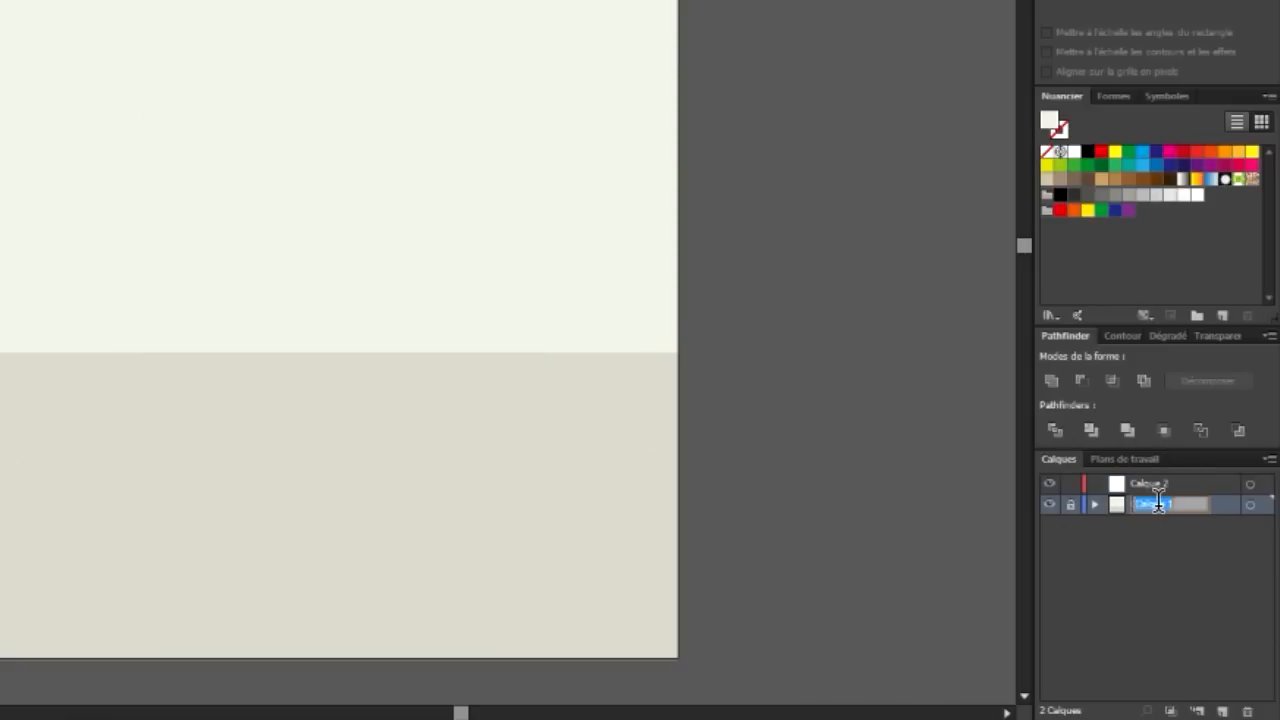
type("Ciel / Sol")
key("Return")
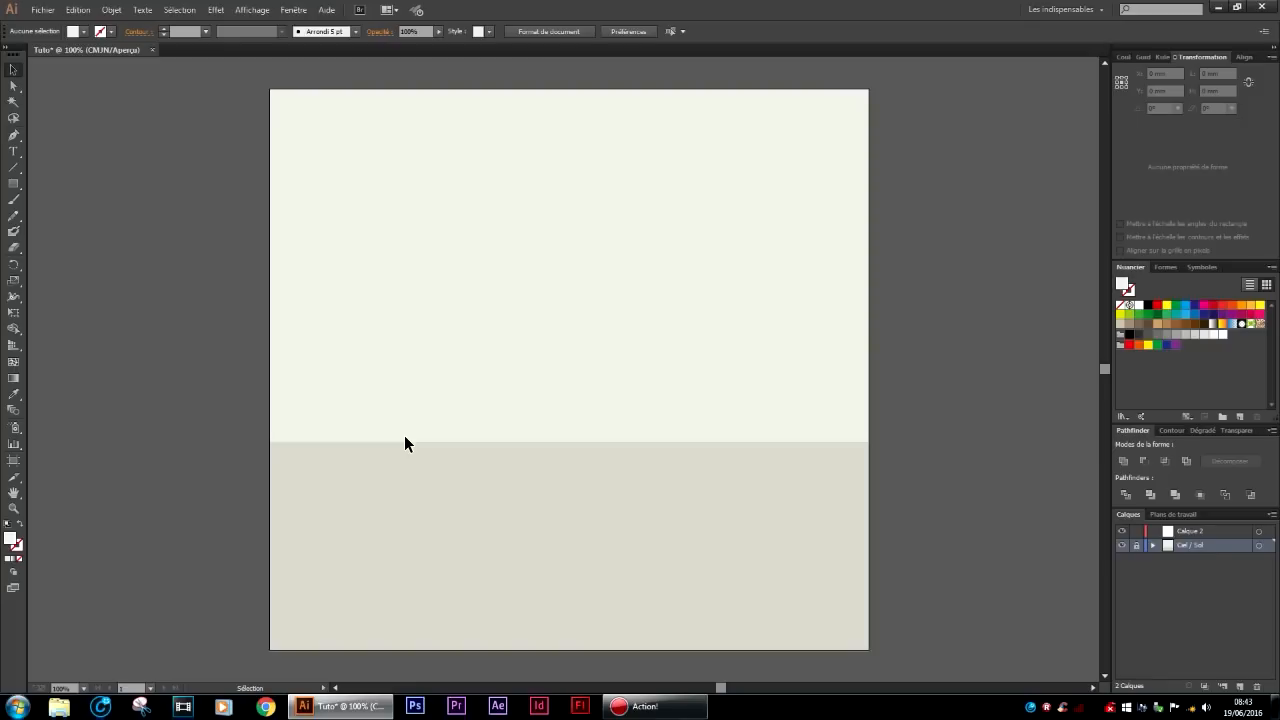
On Calque 2, draw a tall, narrow rectangle about 27 × 102 mm standing on the horizon near the artboard's left side.
left_click(1172, 530)
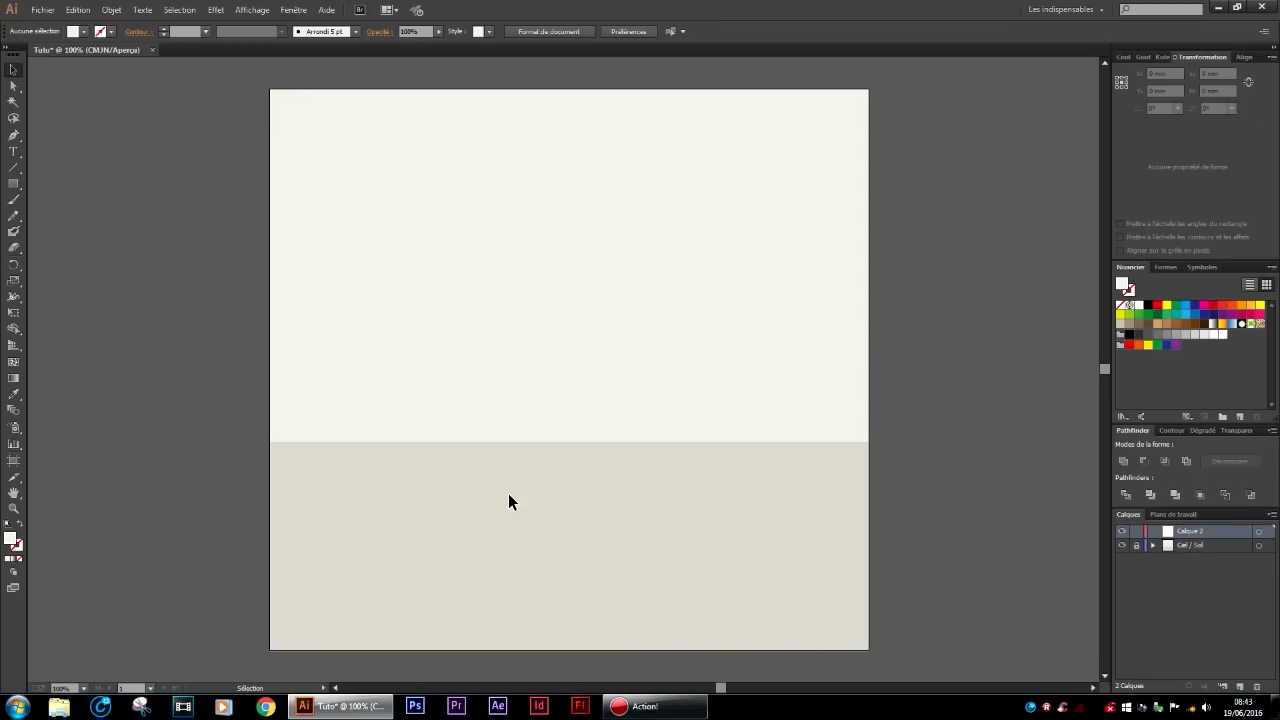
left_click(14, 186)
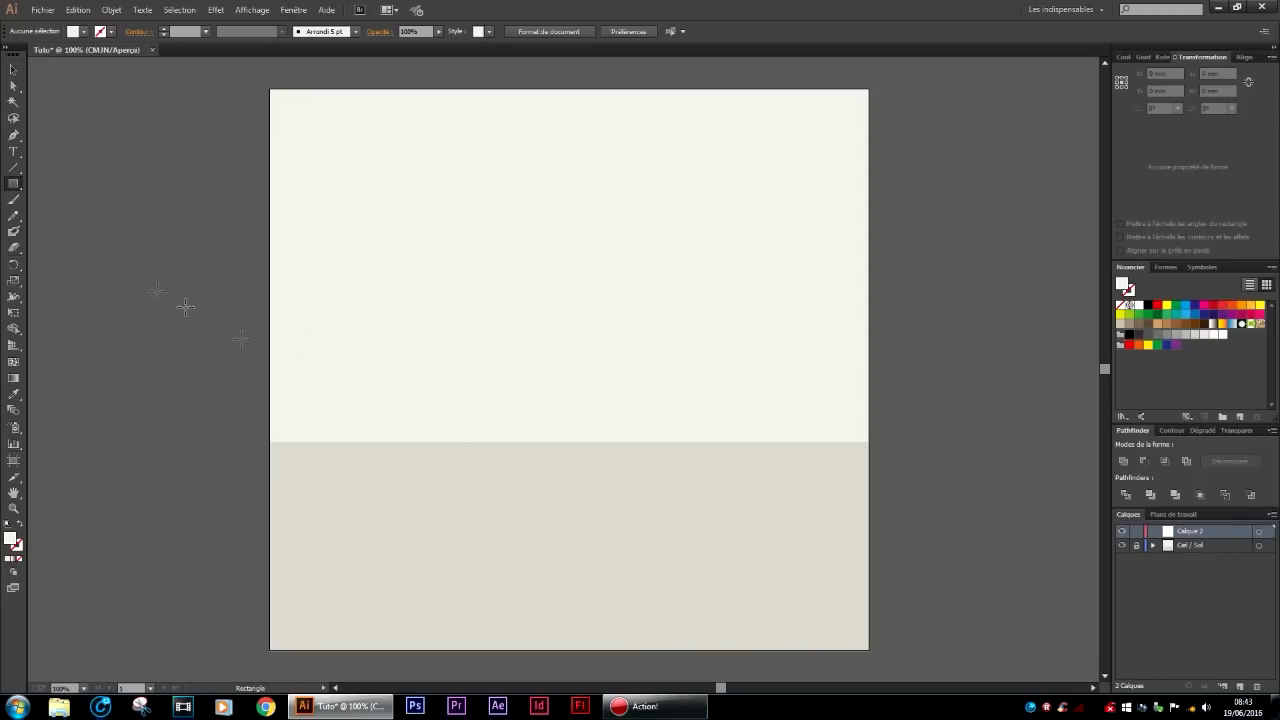
left_click_drag(310, 443, 361, 249)
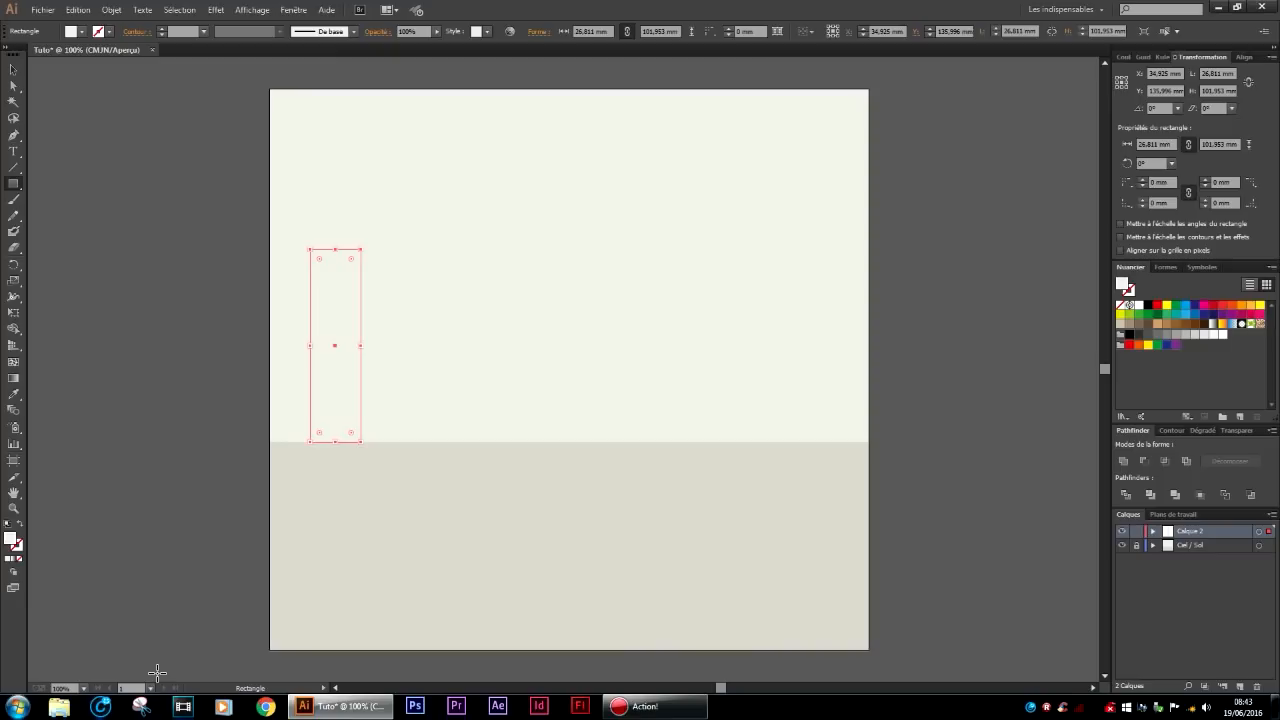
Sample the ground's beige for the tall rectangle with the Eyedropper, darken the fill to a mid grey, and deselect the shape.
left_click(13, 396)
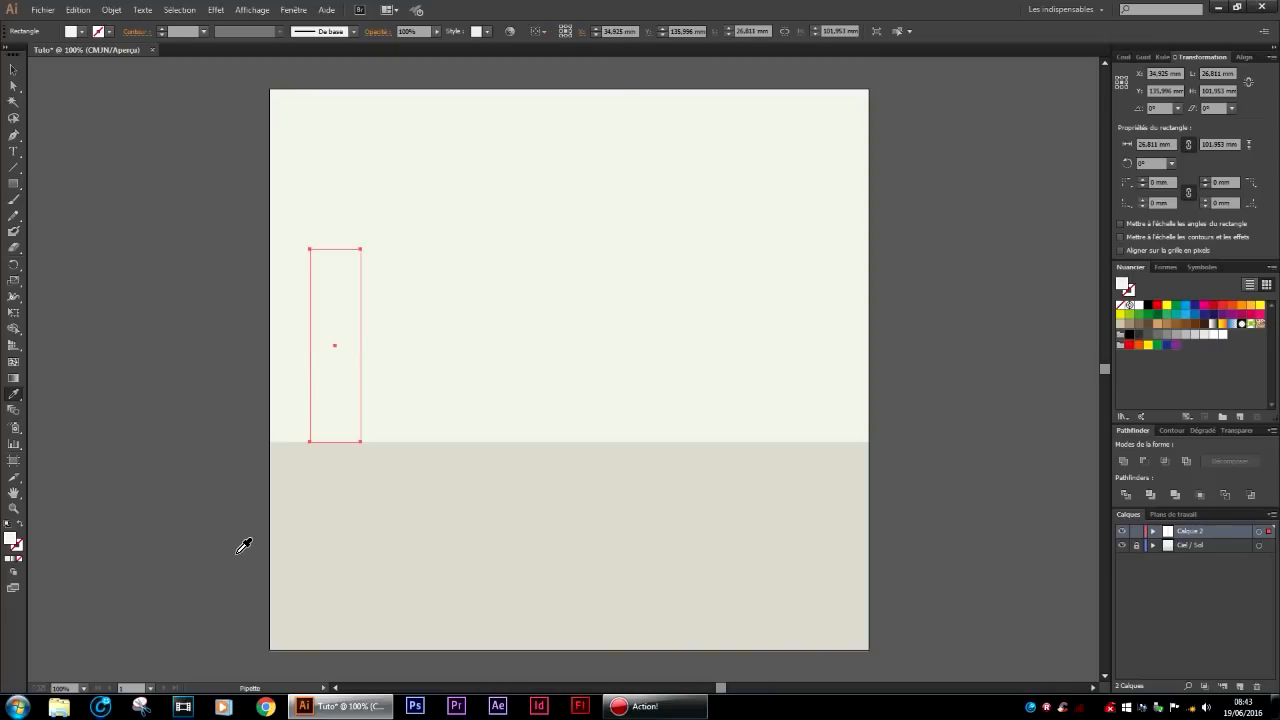
left_click(402, 523)
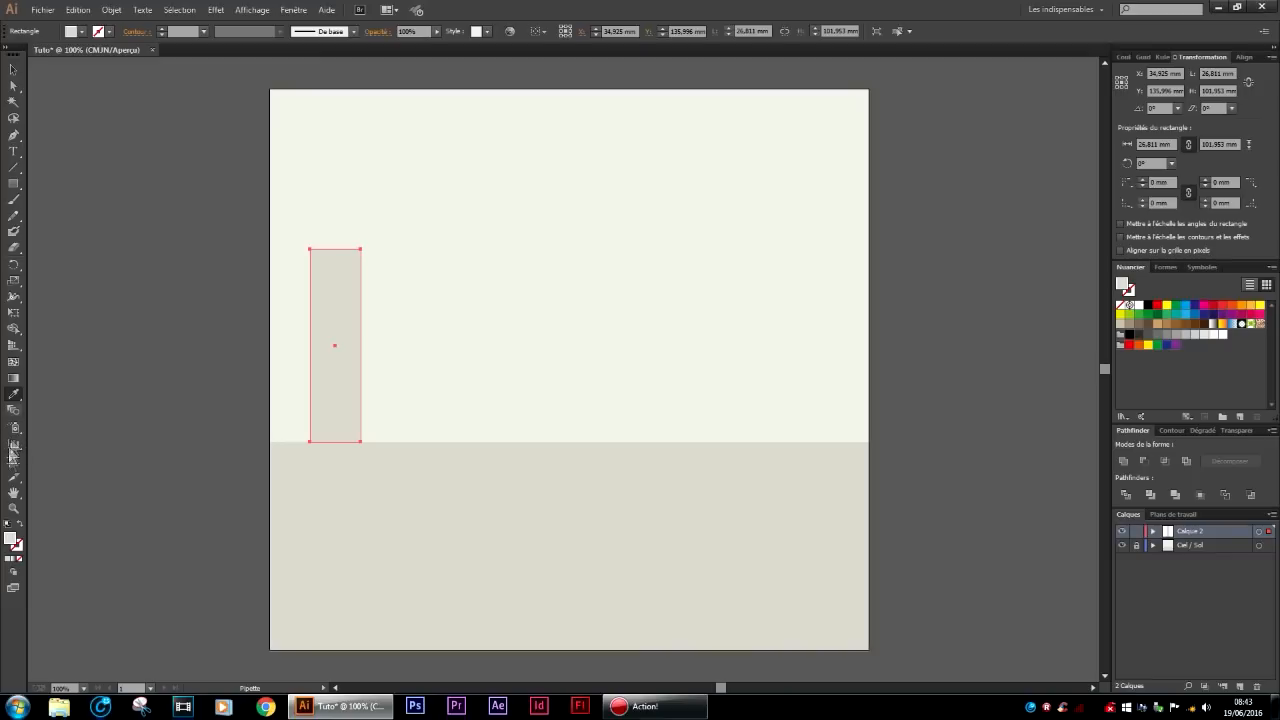
double_click(10, 541)
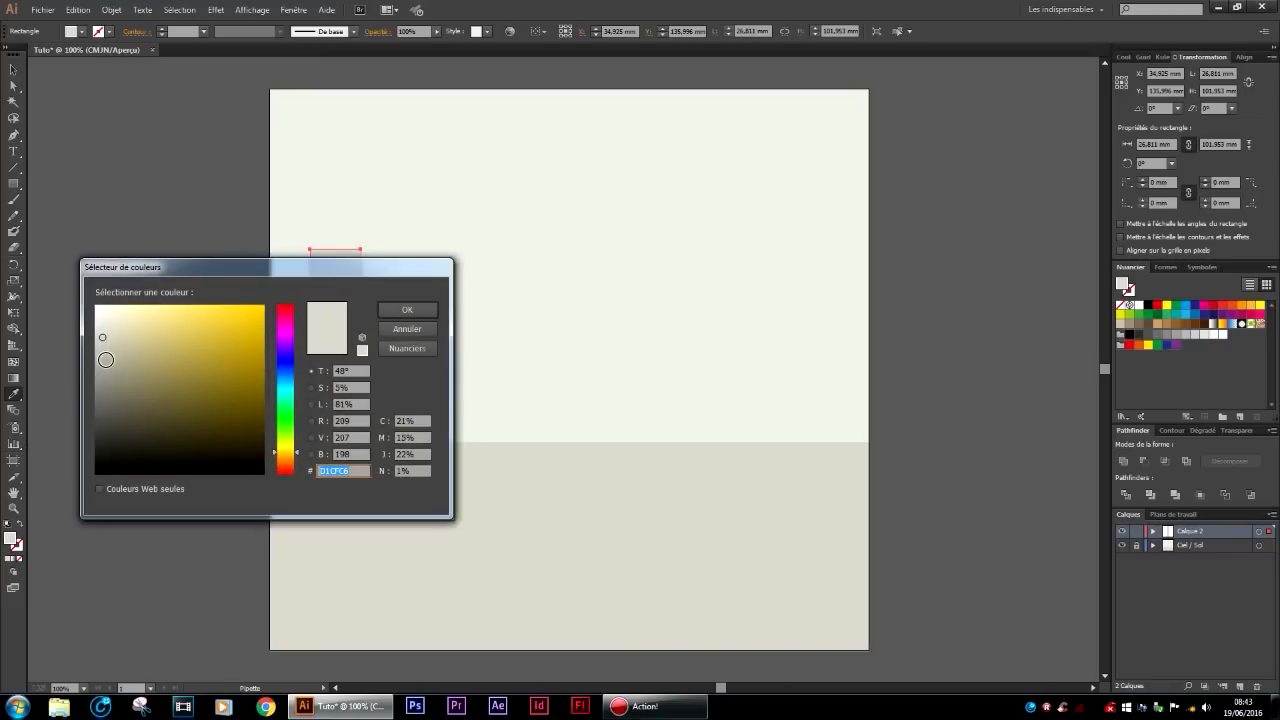
left_click(106, 360)
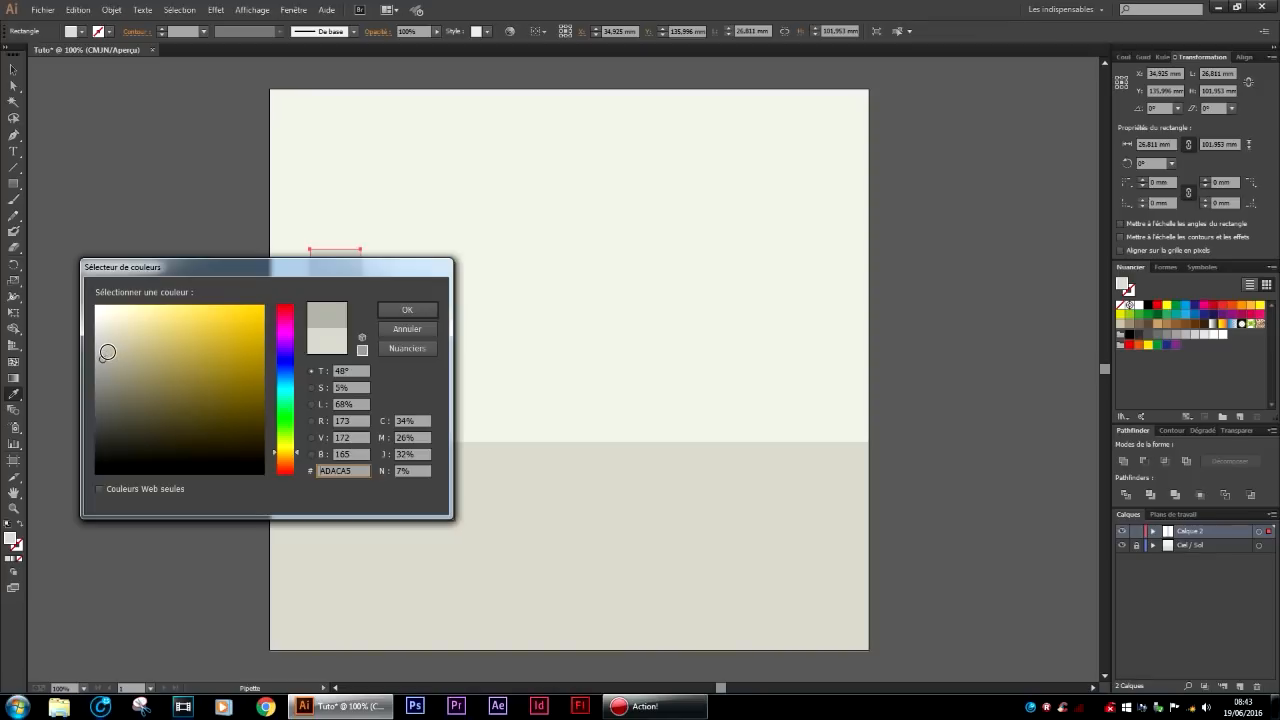
left_click(407, 310)
key("v")
left_click(98, 167)
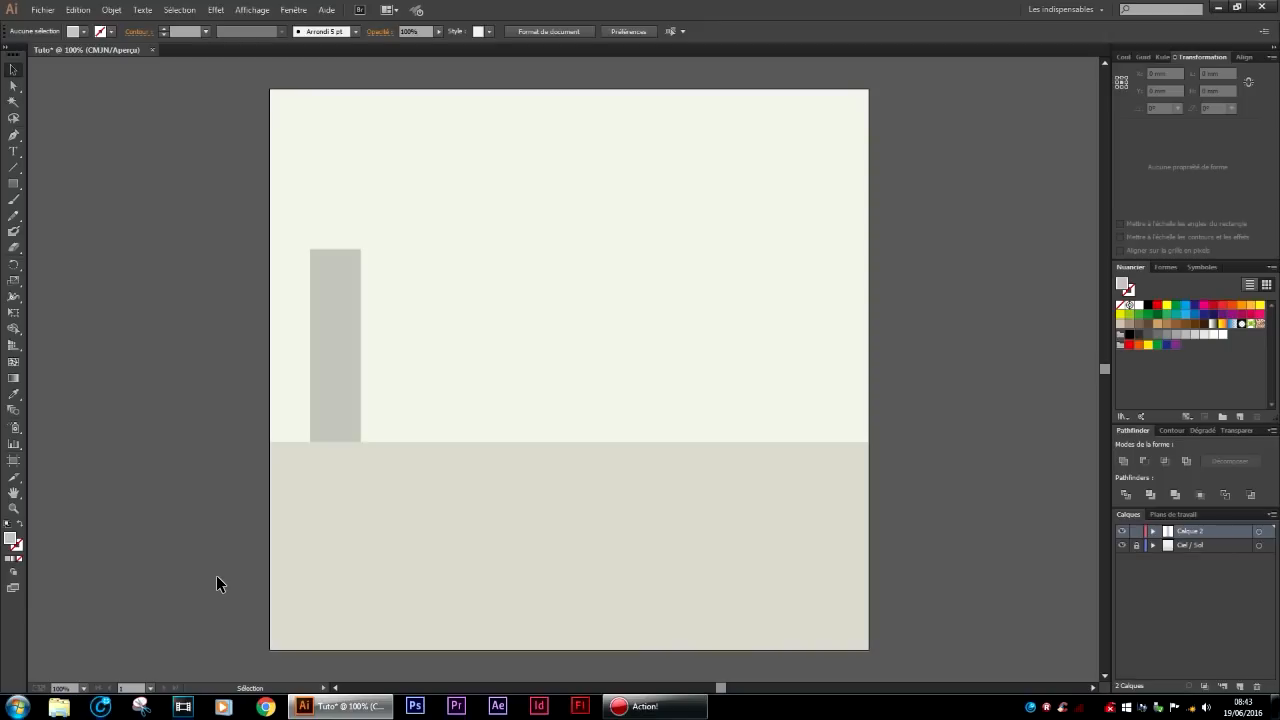
Lower the tall rectangle's upper-left anchor point by about 11 mm with Direct Selection to slant its top edge, and deselect it.
left_click(335, 380)
scroll(297, 318, "up", 2)
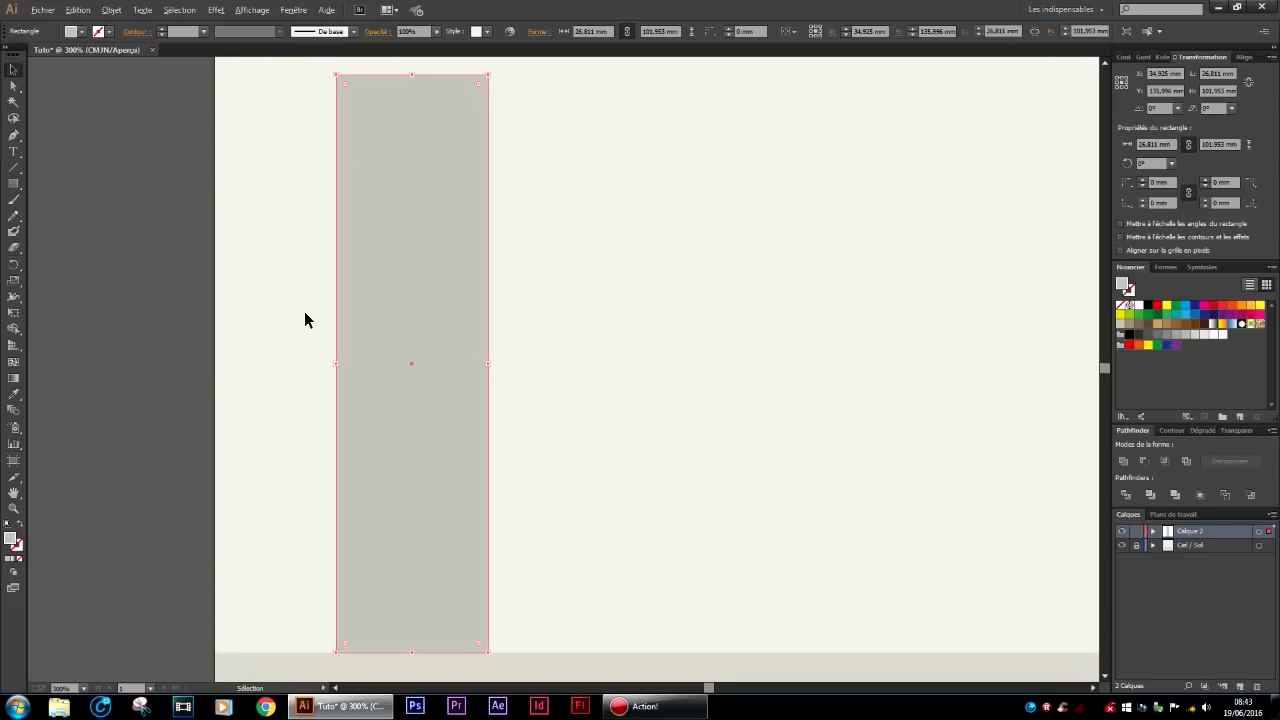
scroll(304, 311, "up", 3)
scroll(304, 311, "down", 2)
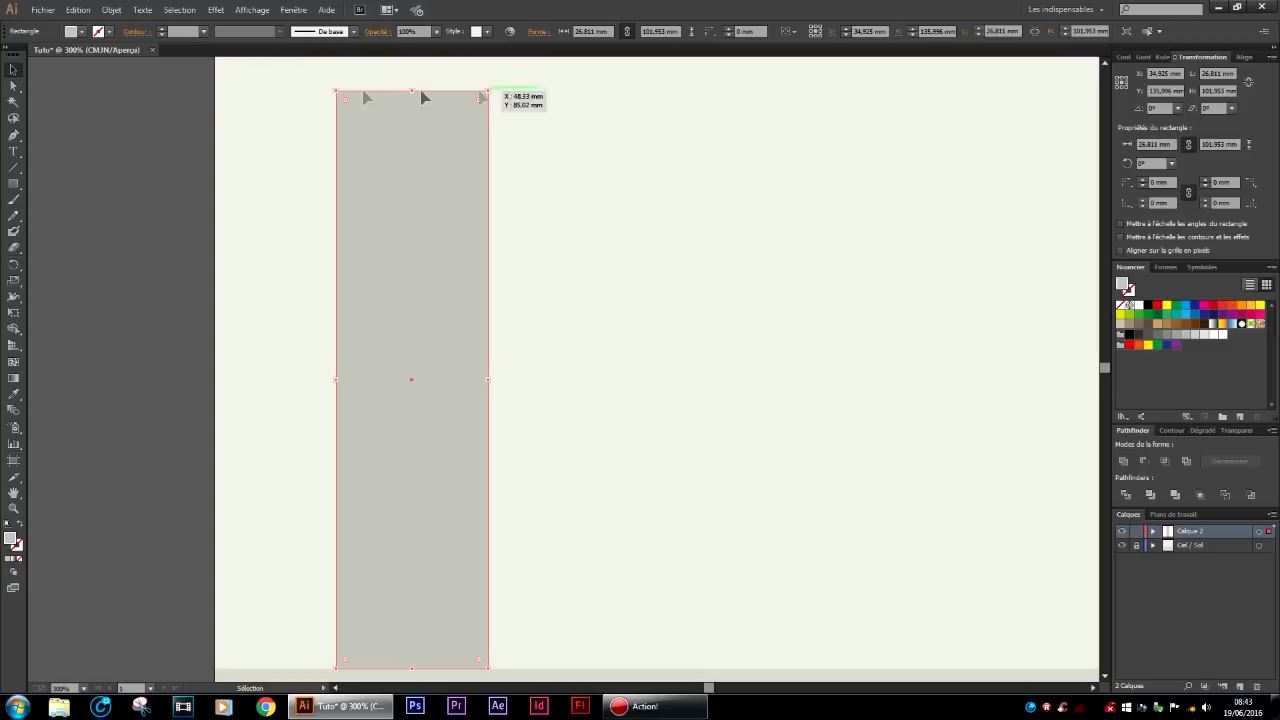
left_click(13, 88)
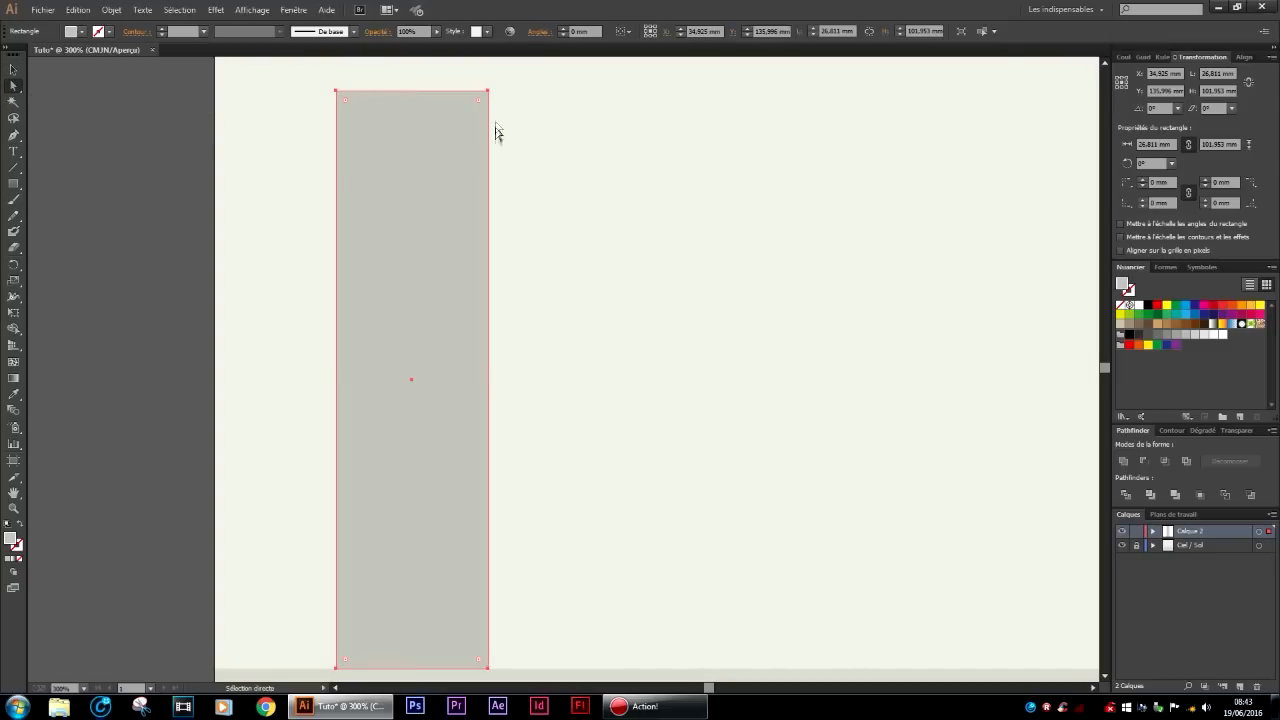
left_click(337, 91)
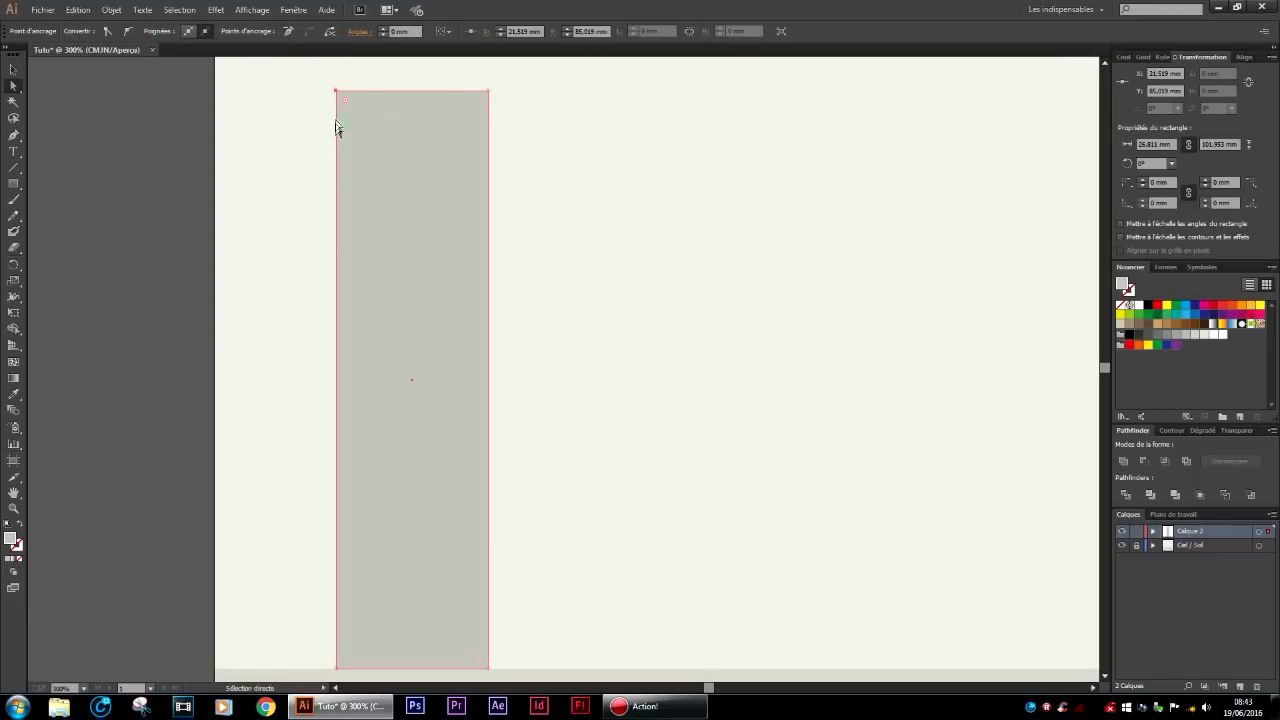
left_click_drag(337, 92, 337, 154)
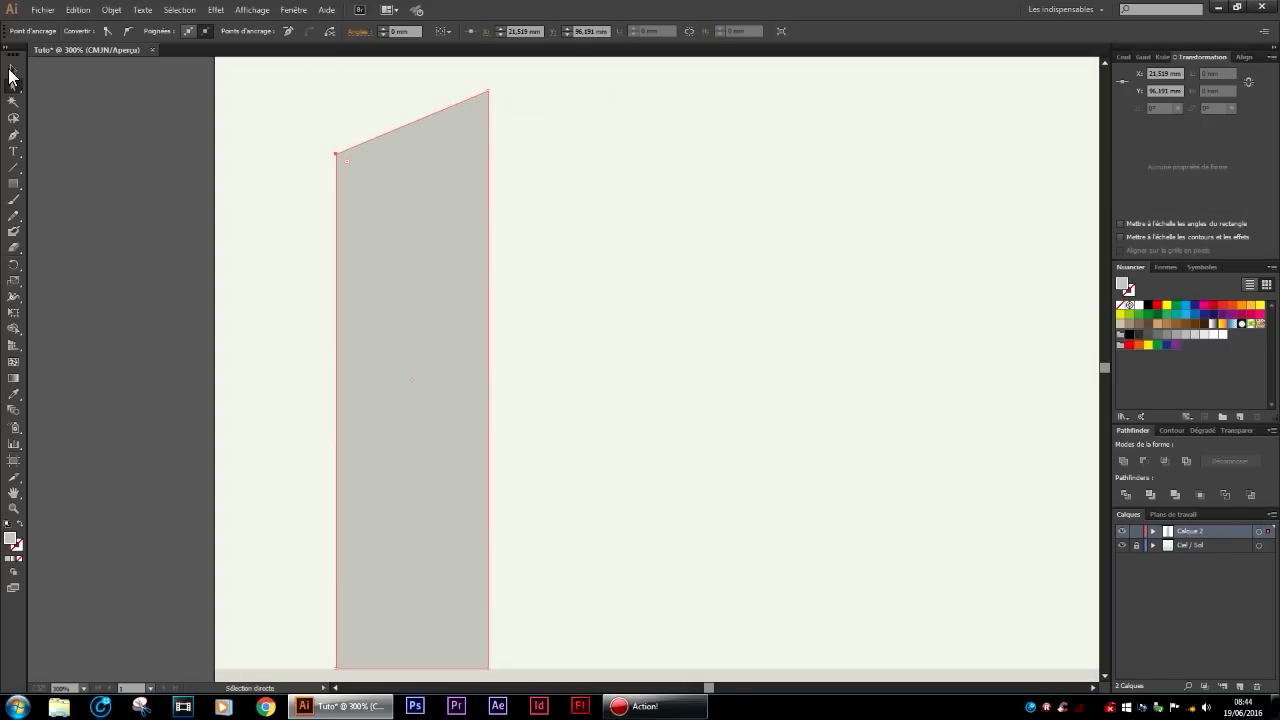
left_click(12, 71)
left_click(151, 202)
Start an inner glow effect (Lueur interne) on the slanted grey shape with the blending mode set to Normal.
scroll(217, 453, "down", 3)
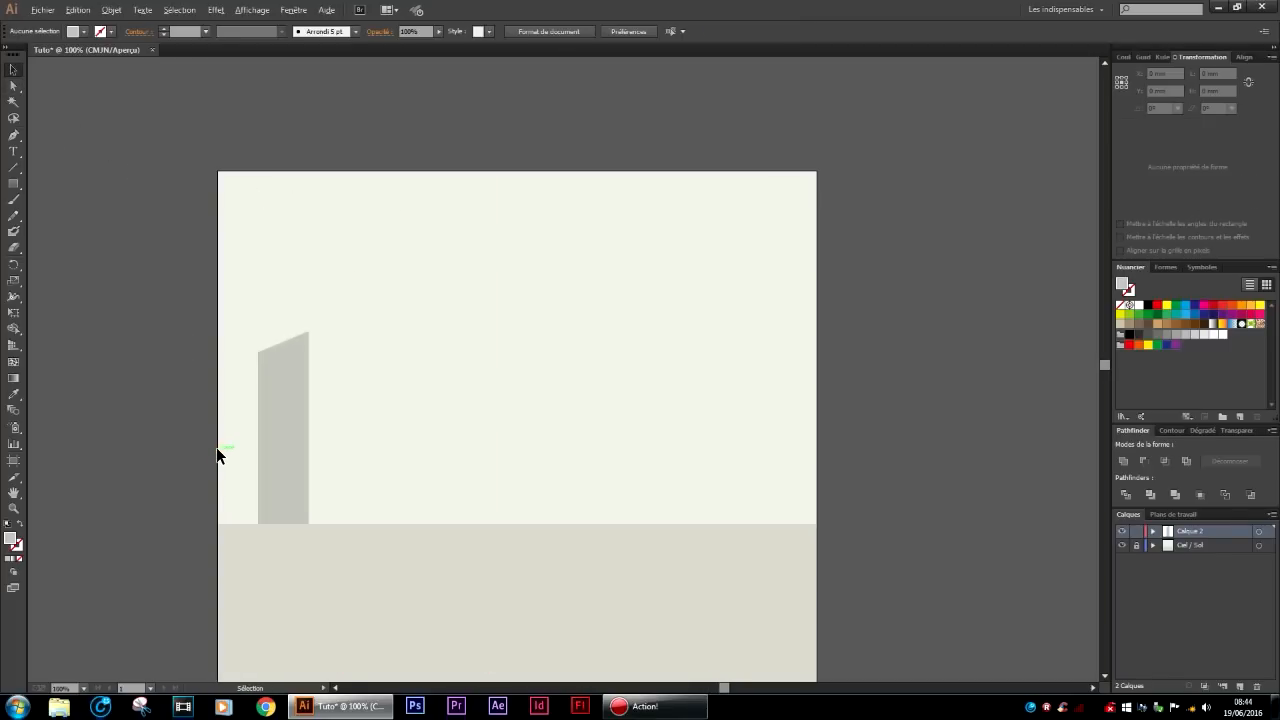
scroll(217, 448, "up", 2)
scroll(420, 394, "down", 3)
scroll(431, 400, "left", 3)
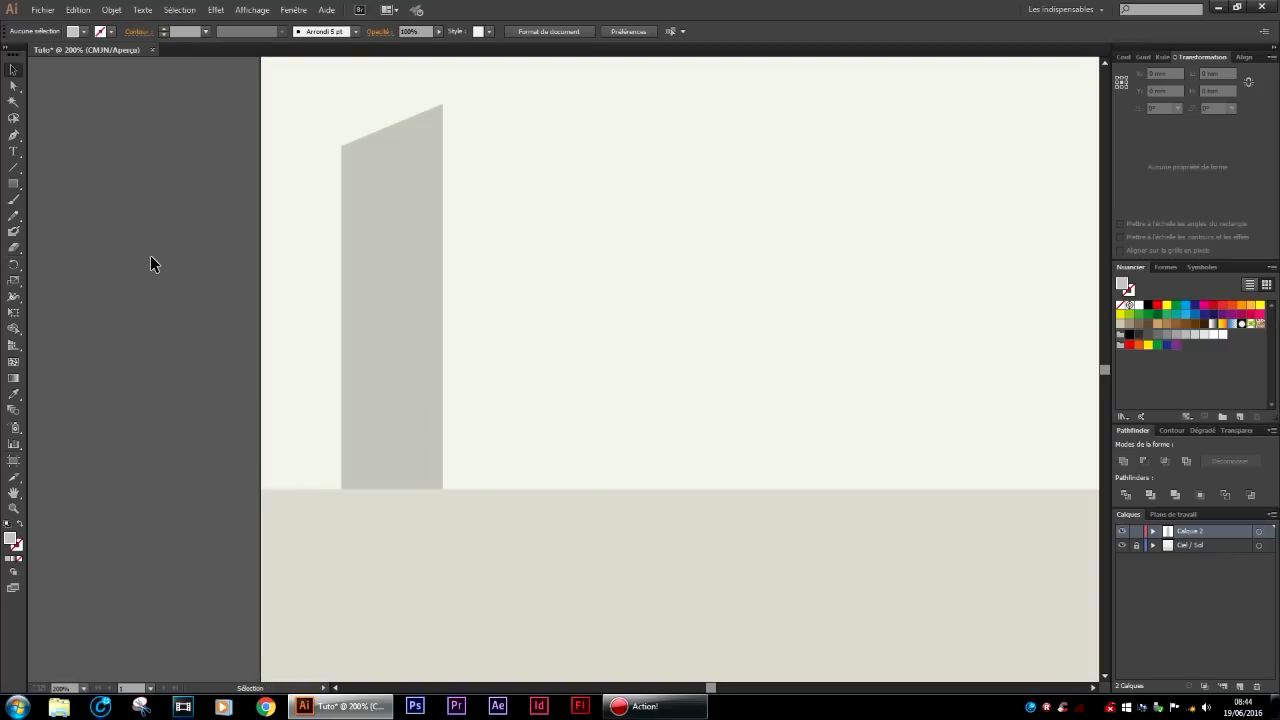
scroll(150, 264, "down", 1)
left_click(286, 337)
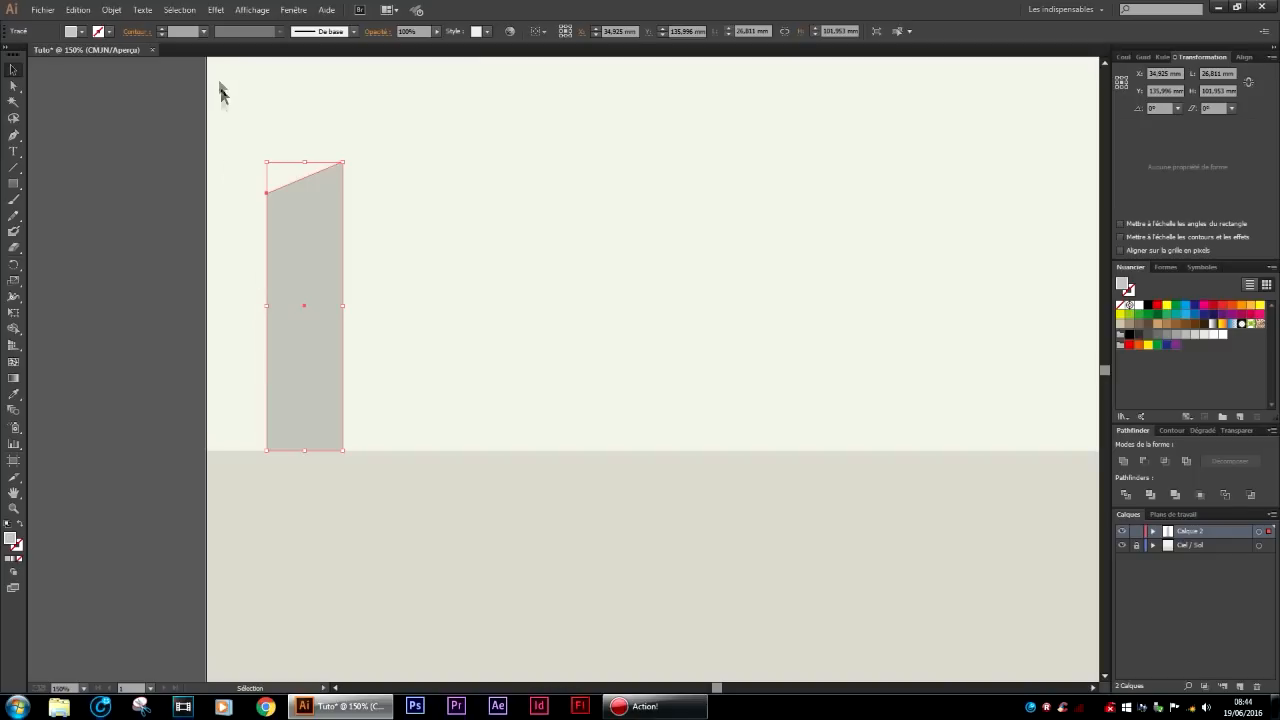
left_click(216, 10)
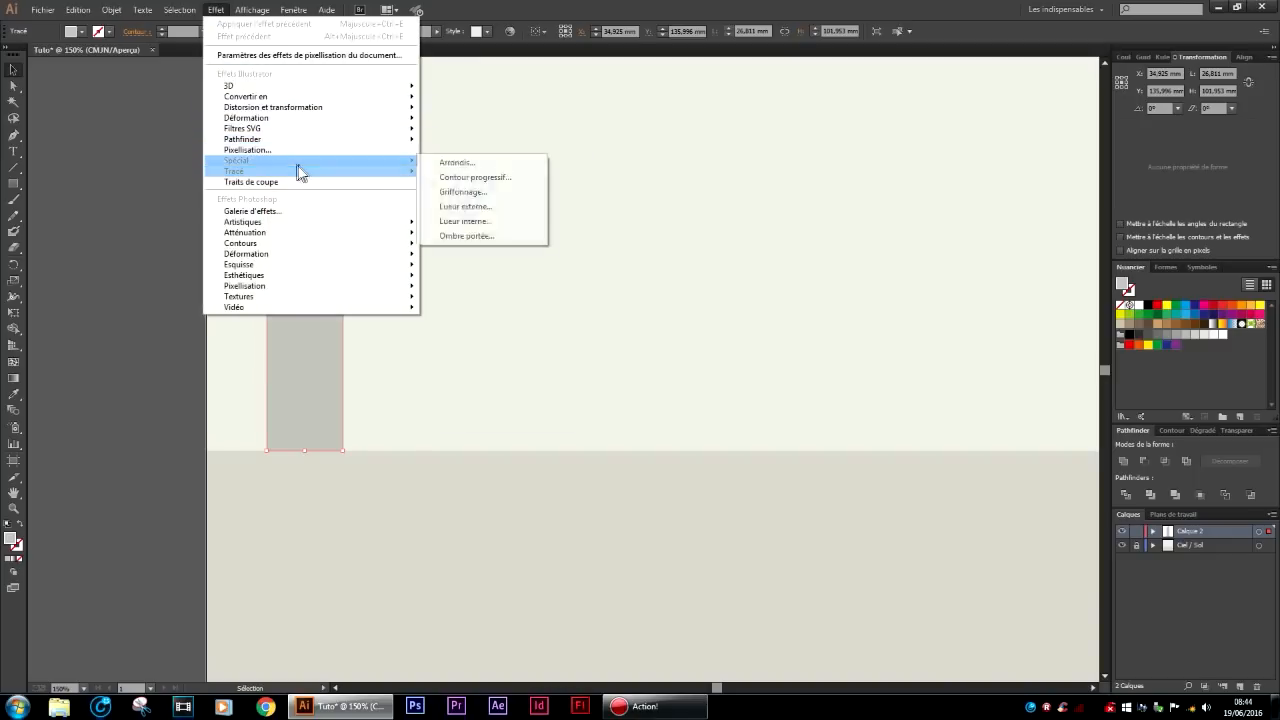
left_click(473, 230)
left_click_drag(304, 209, 540, 160)
left_click(510, 188)
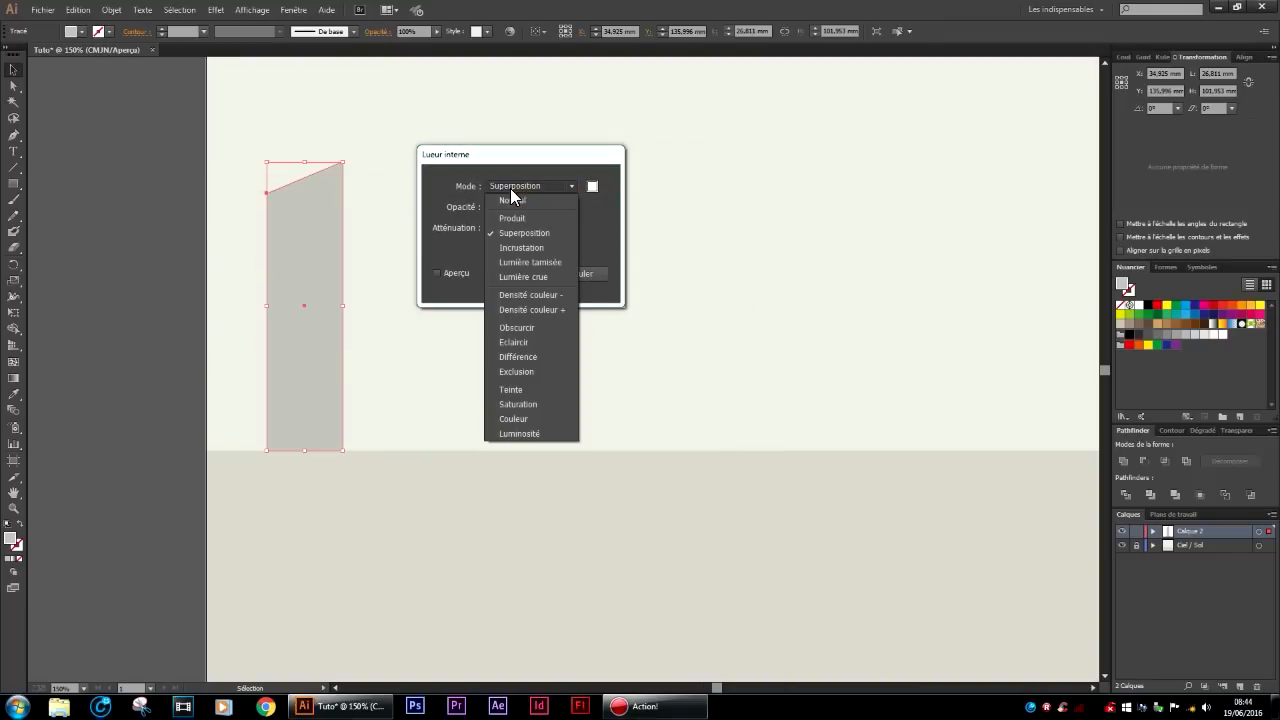
left_click(506, 201)
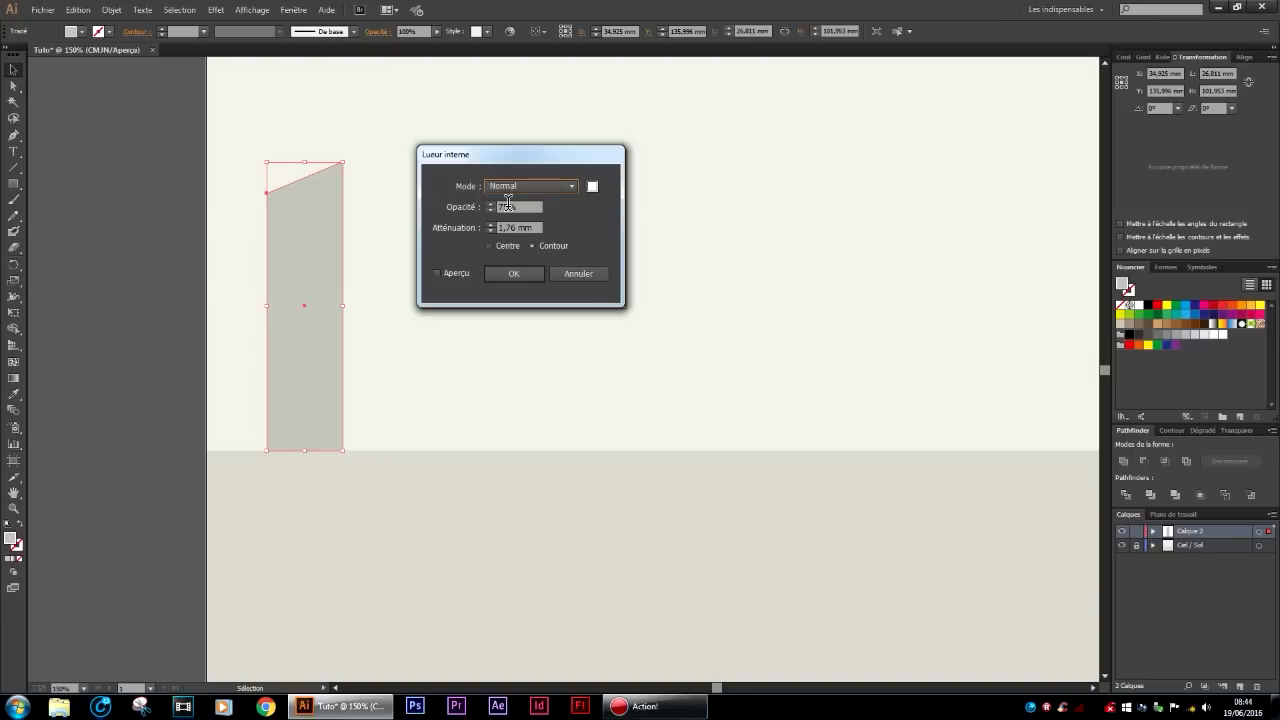
Set the inner glow's colour to black, its opacity to 15% and its blur (Atténuation) to 10 mm.
left_click(592, 186)
left_click_drag(194, 377, 273, 491)
left_click(416, 308)
left_click_drag(515, 207, 476, 214)
type("15")
left_click_drag(537, 228, 492, 231)
type("10")
Spread the inner glow from the contour with preview enabled, and apply it to the grey shape.
left_click(532, 246)
left_click(436, 273)
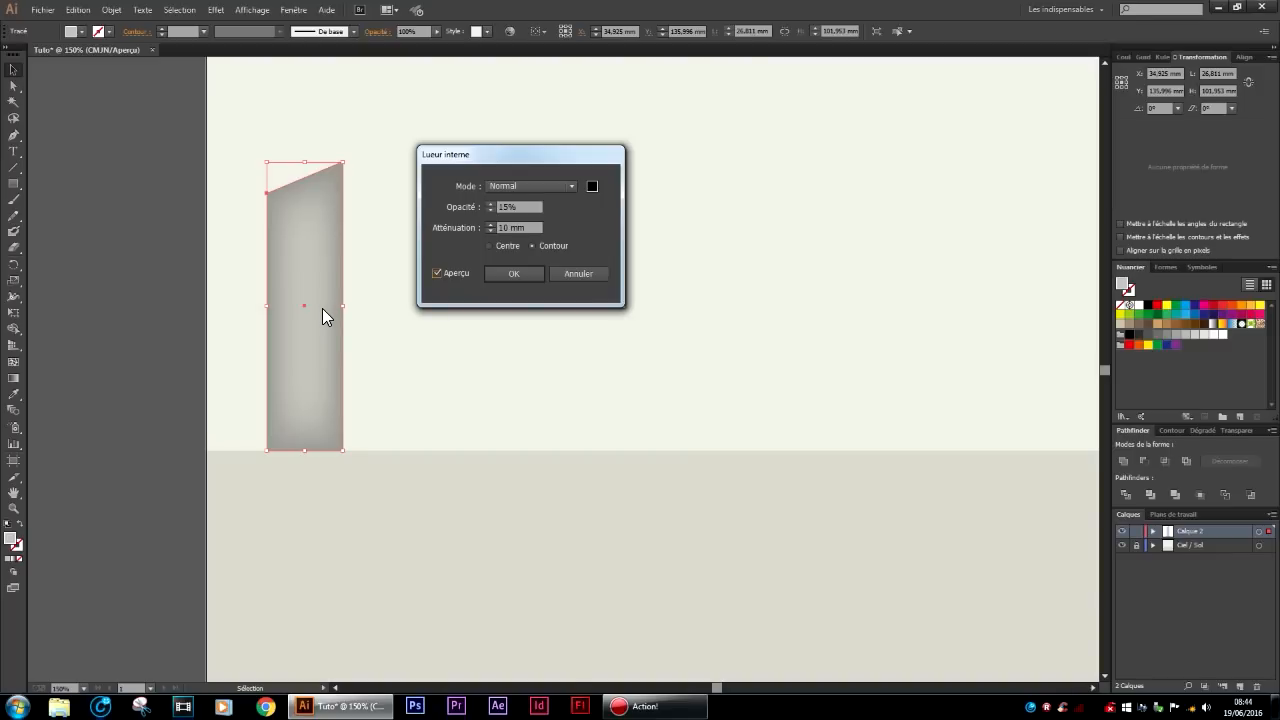
double_click(508, 206)
key("Return")
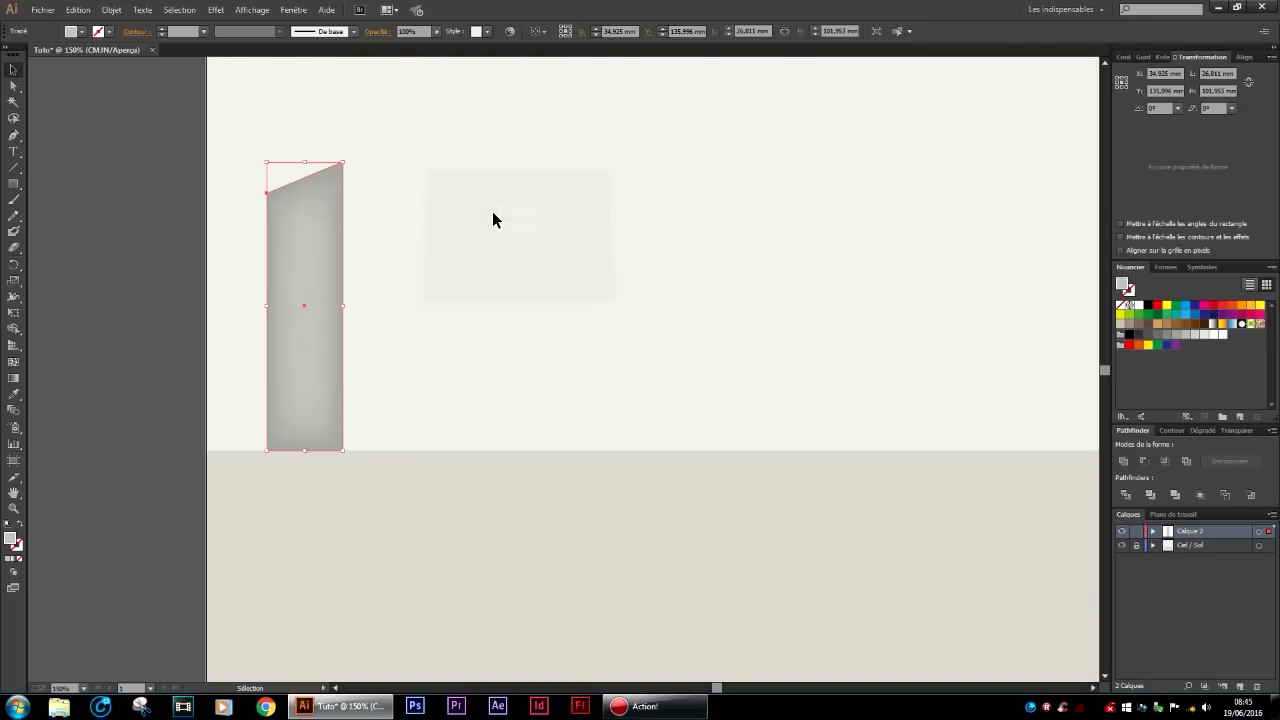
left_click(488, 578)
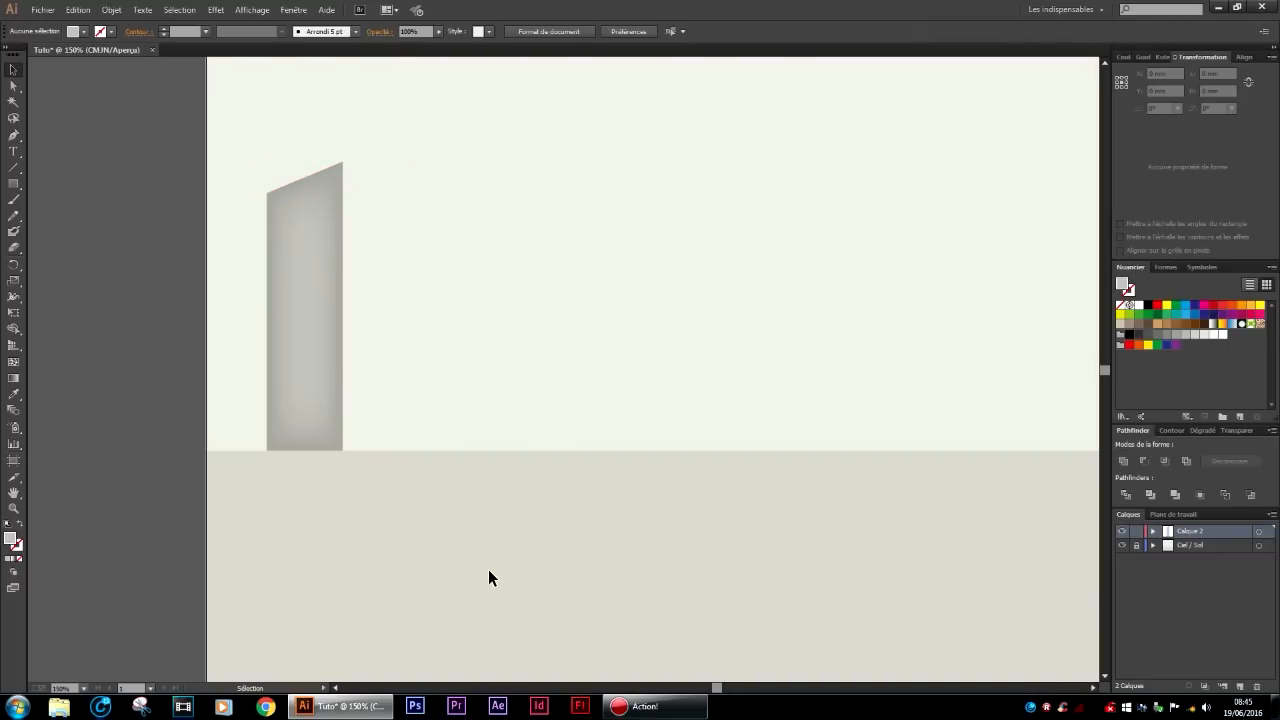
Save the document to the desktop (Bureau) as Tuto in Adobe Illustrator (*.AI) format with the default options.
left_click(42, 10)
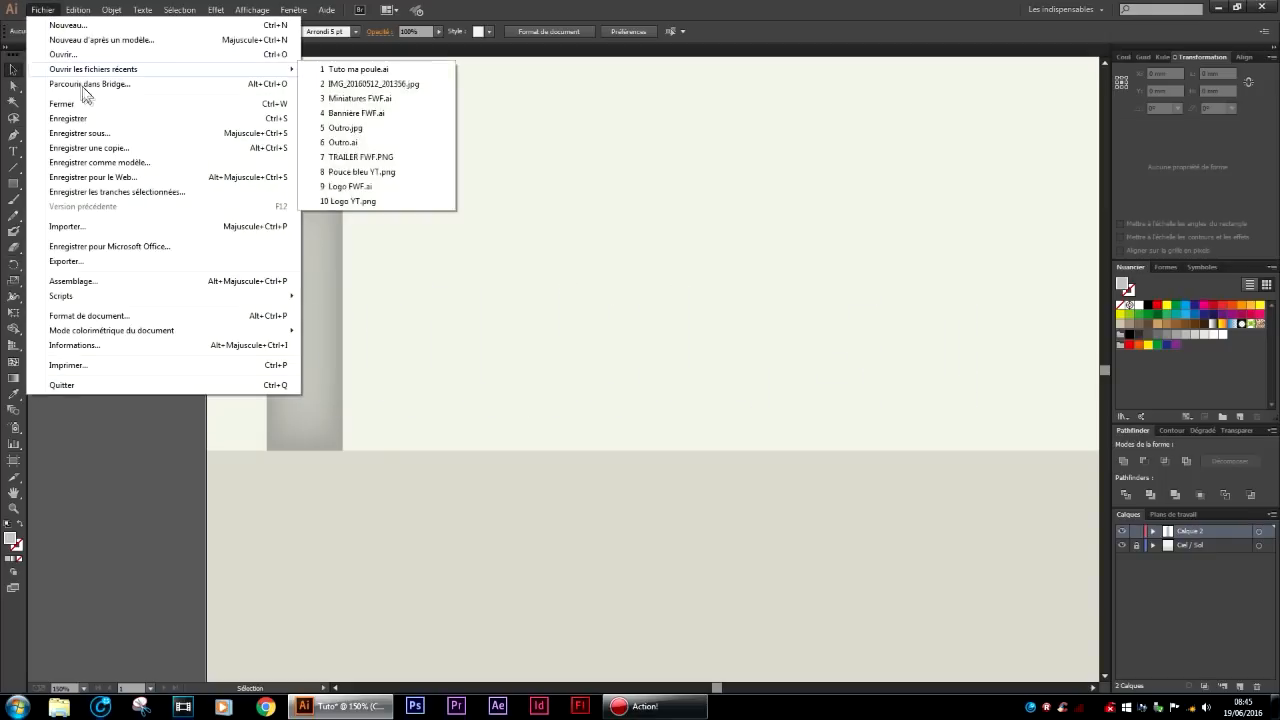
left_click(93, 125)
left_click(50, 91)
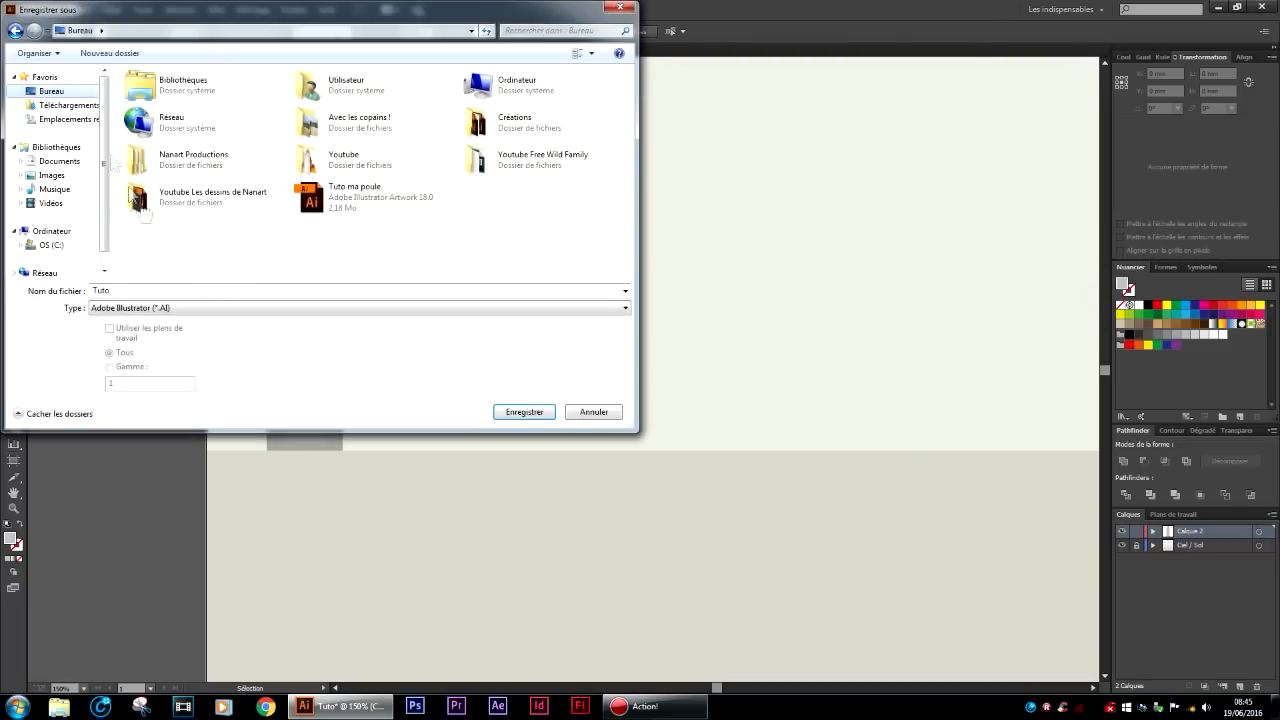
left_click(522, 412)
left_click(796, 532)
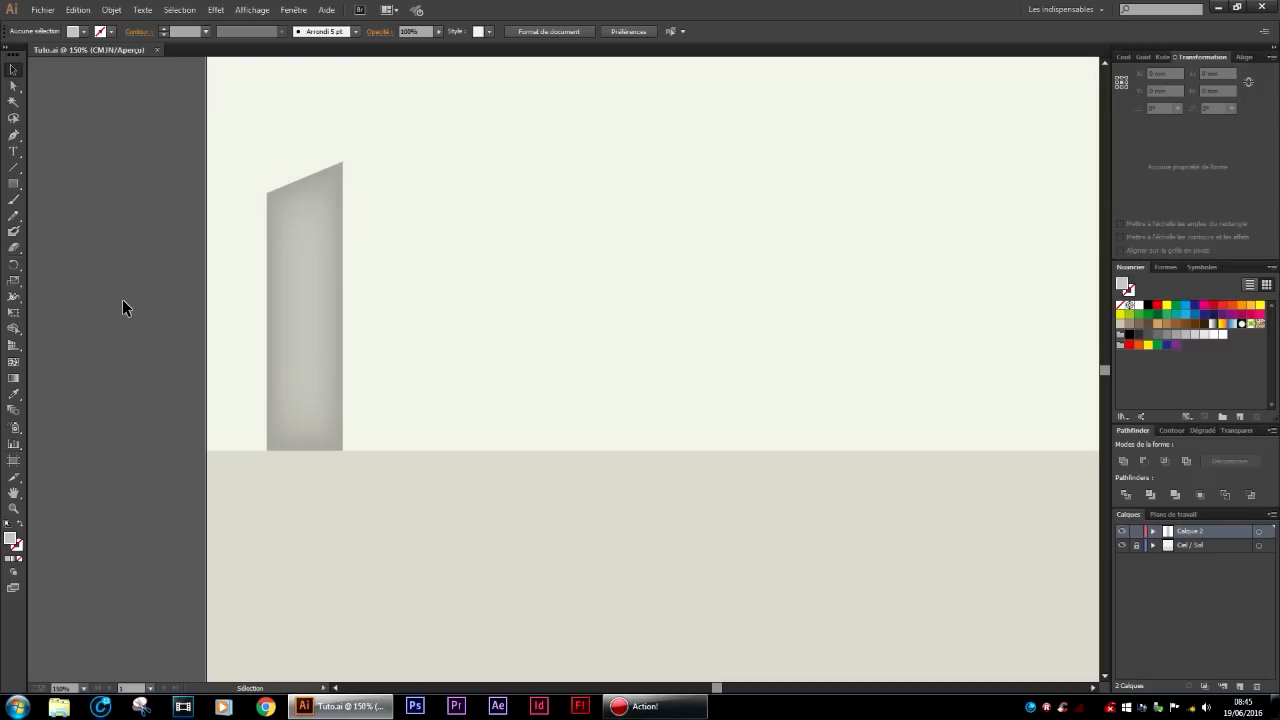
scroll(108, 306, "down", 2)
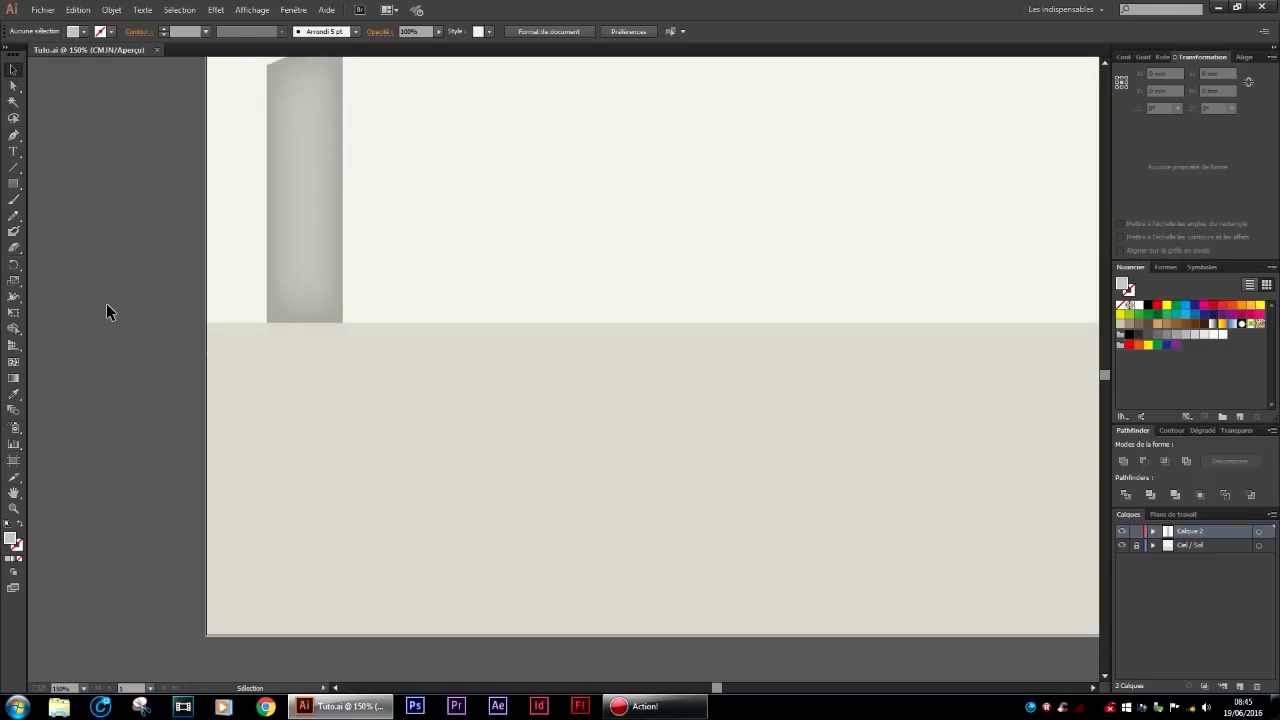
scroll(114, 299, "right", 3)
scroll(116, 299, "up", 5)
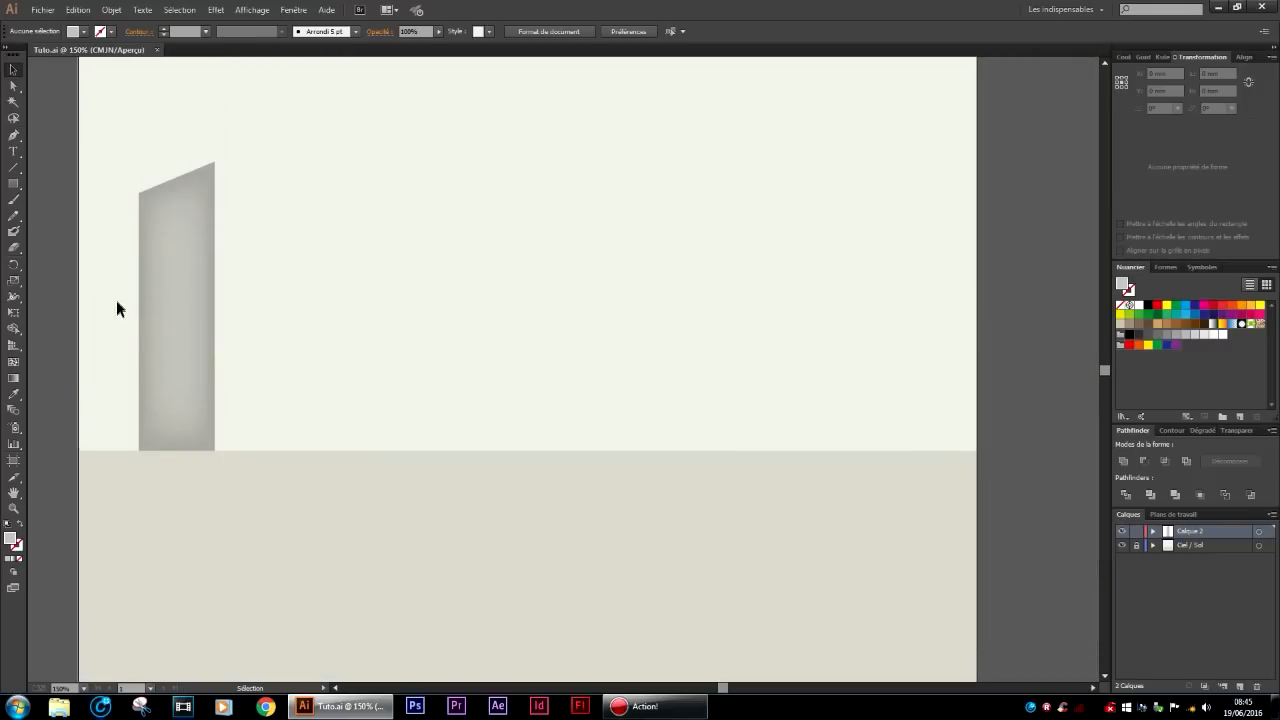
scroll(137, 331, "left", 5)
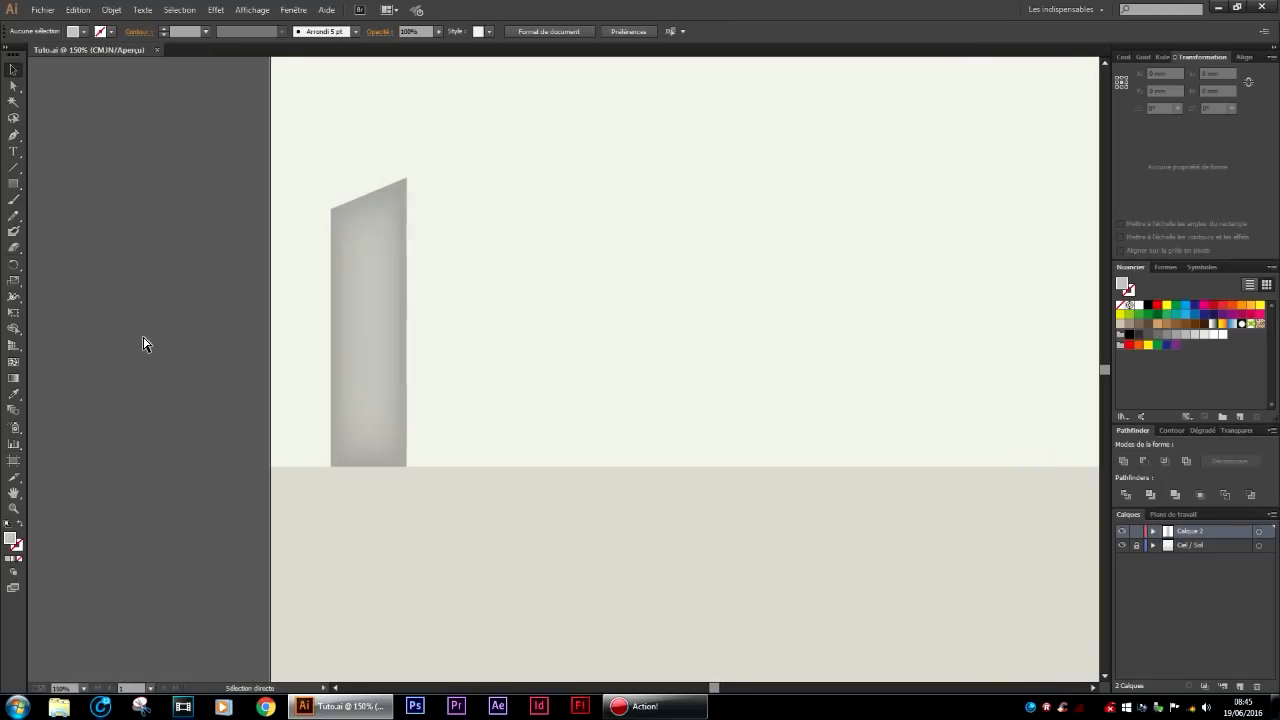
Lock the building's layer and rename it Immeuble, adding a new layer above it.
scroll(280, 335, "up", 2)
scroll(406, 325, "up", 2)
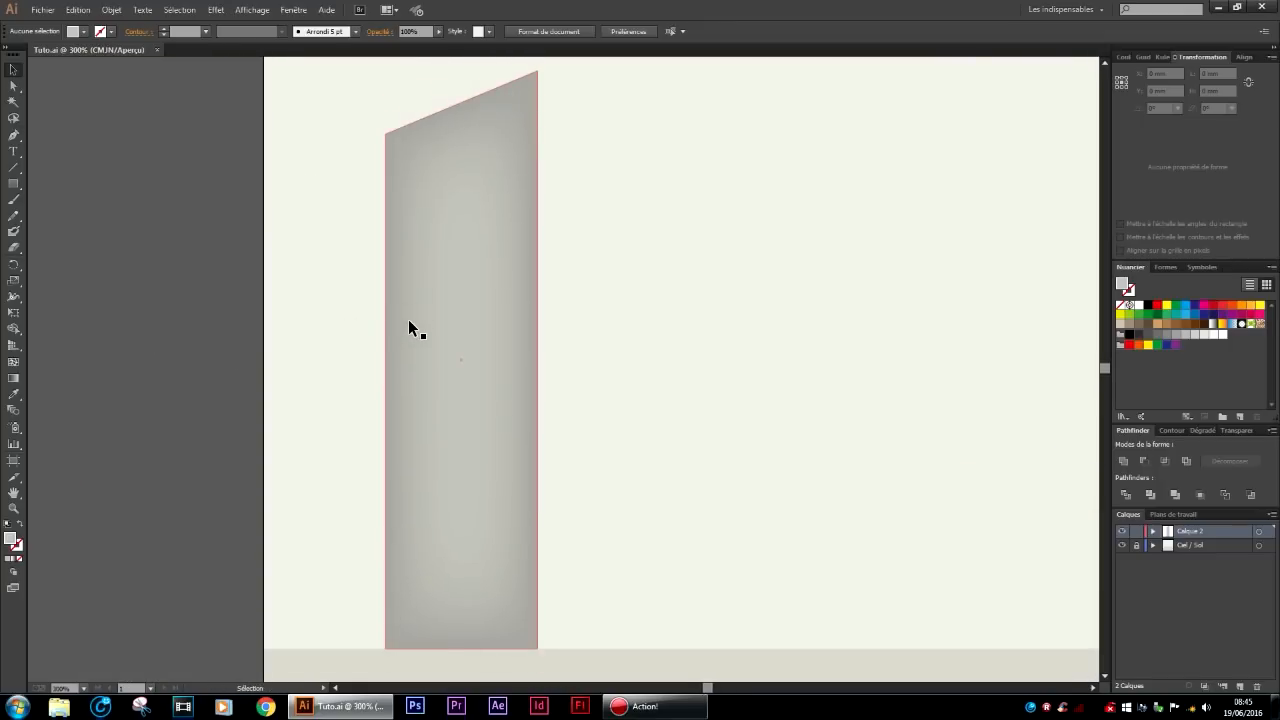
left_click(1239, 686)
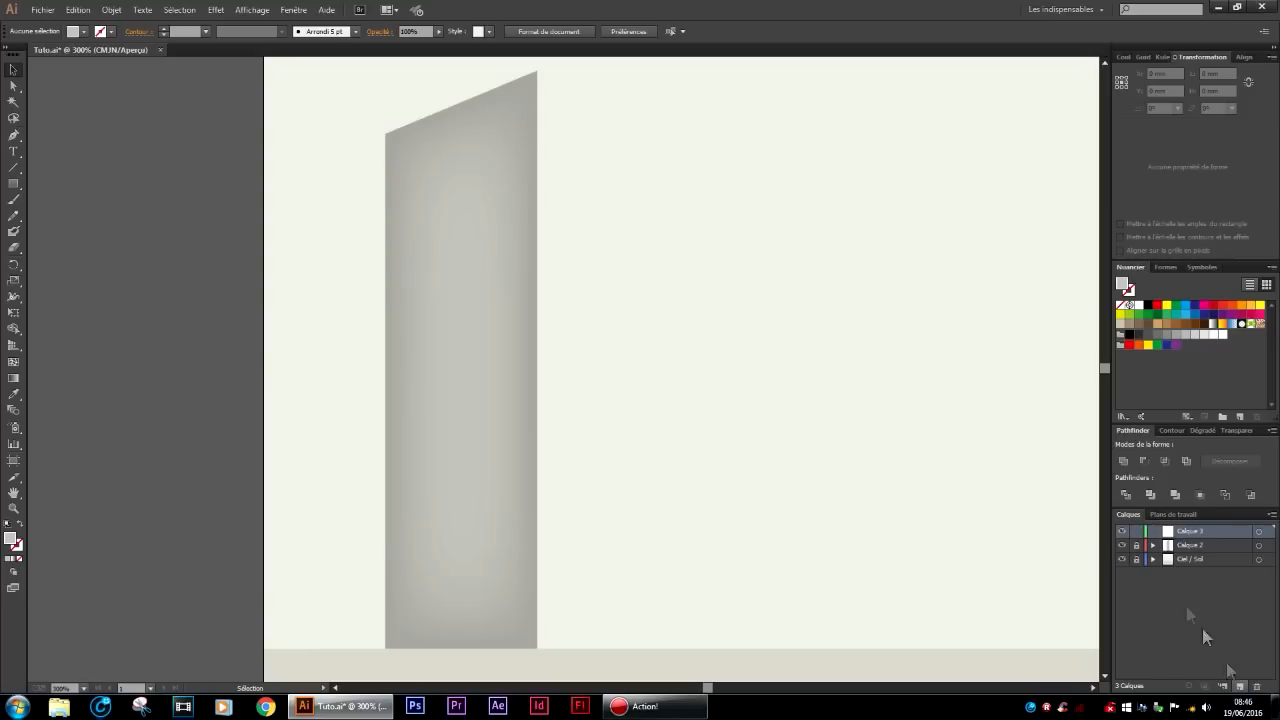
double_click(1196, 546)
type("Immeubl")
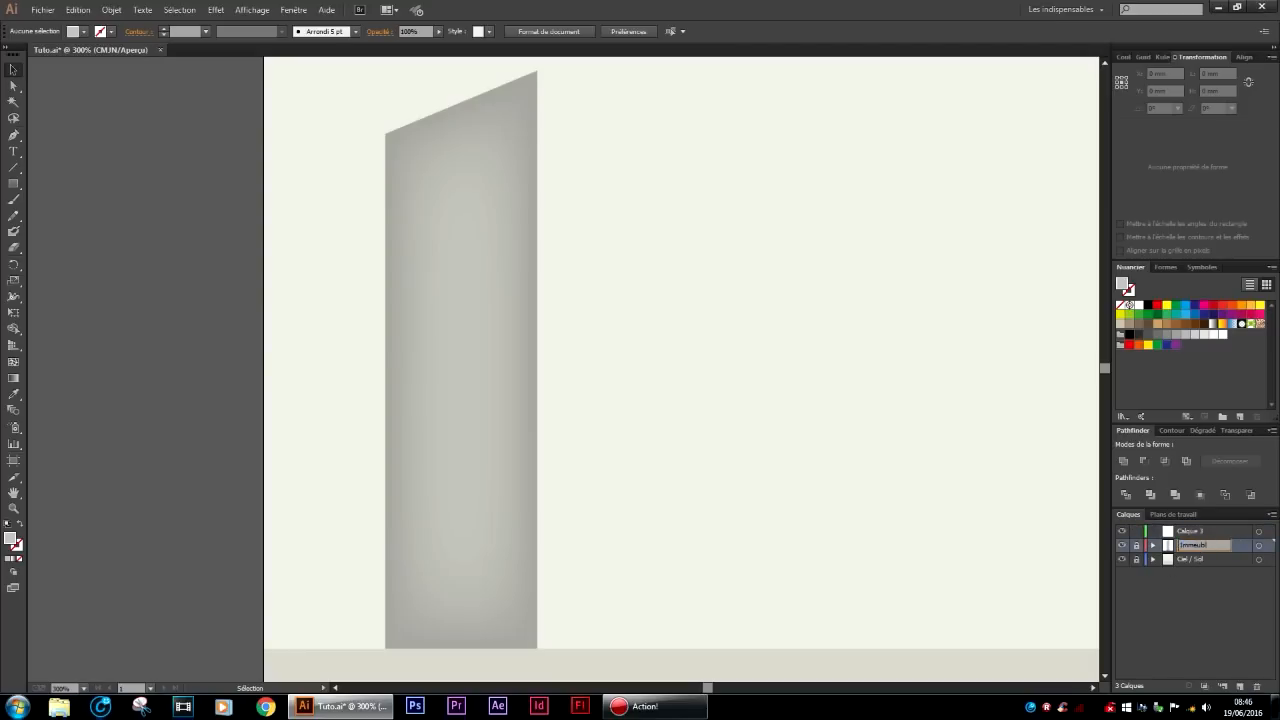
key("Return")
Rename the new top layer Fenetres.
double_click(1190, 531)
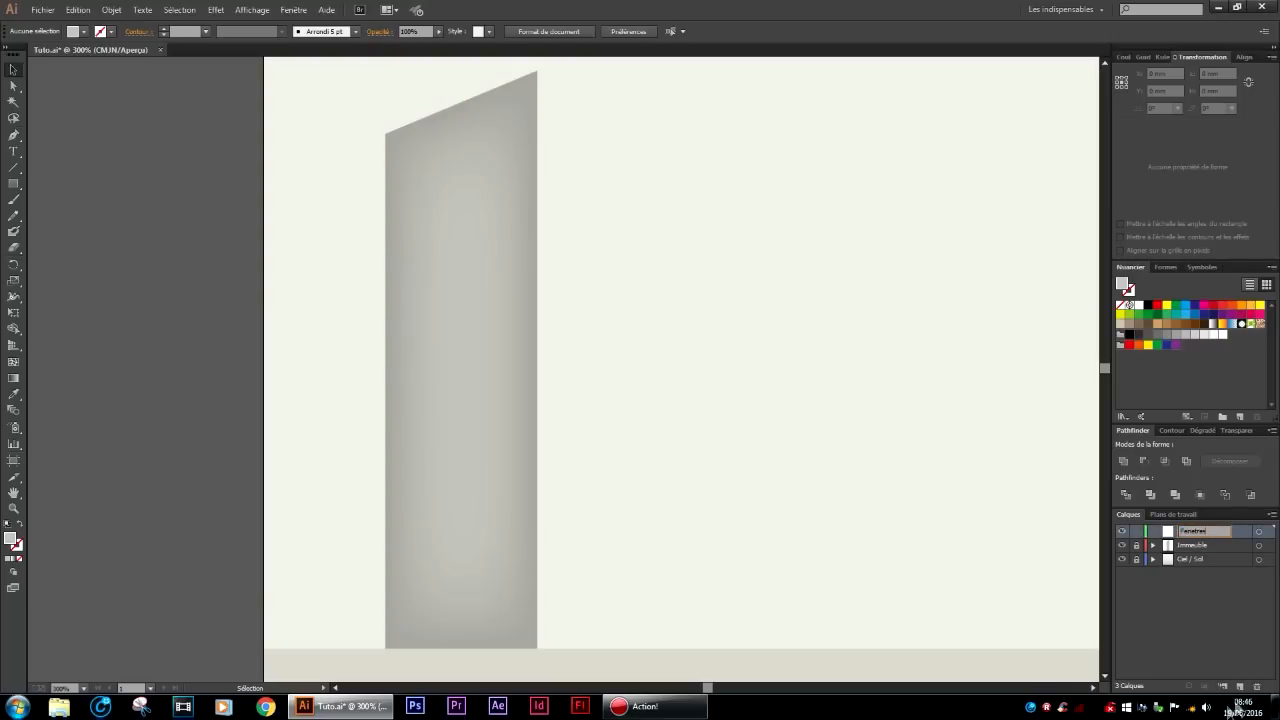
type("Fenetres")
key("Return")
Draw a window rectangle of about 5.5 x 8 mm near the building's upper left edge and shift it slightly right.
left_click(14, 185)
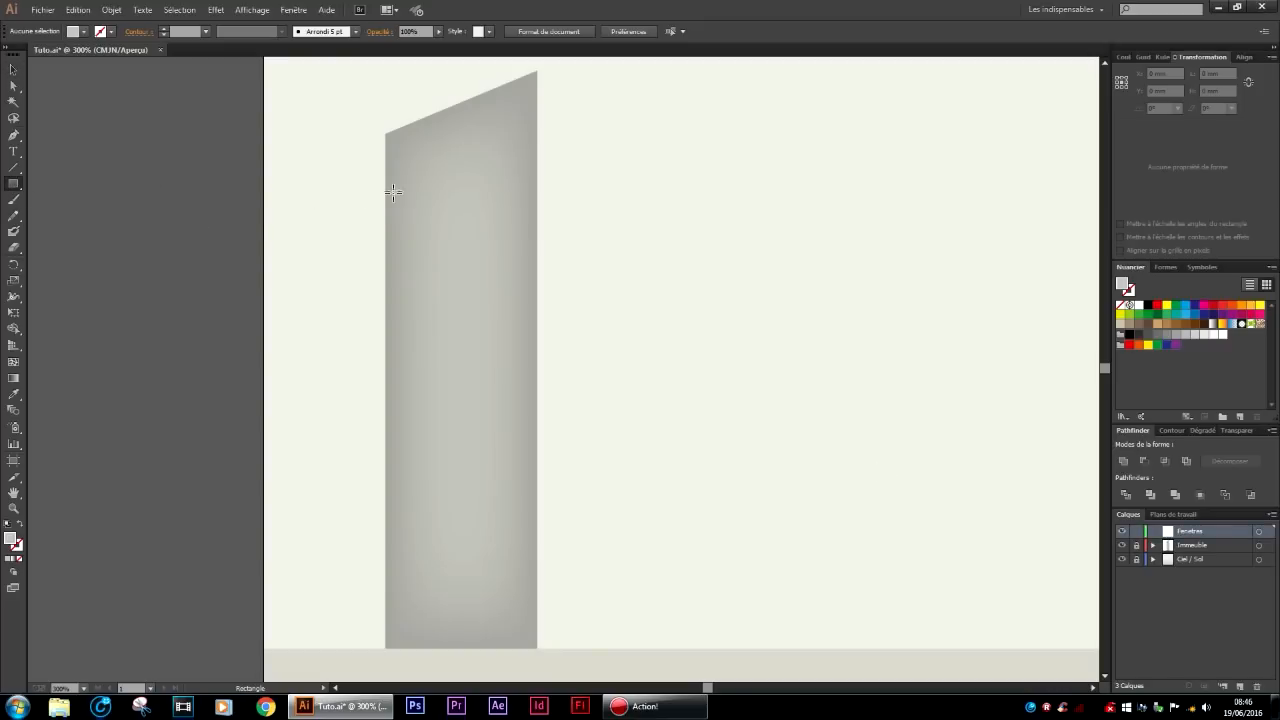
left_click_drag(395, 195, 427, 241)
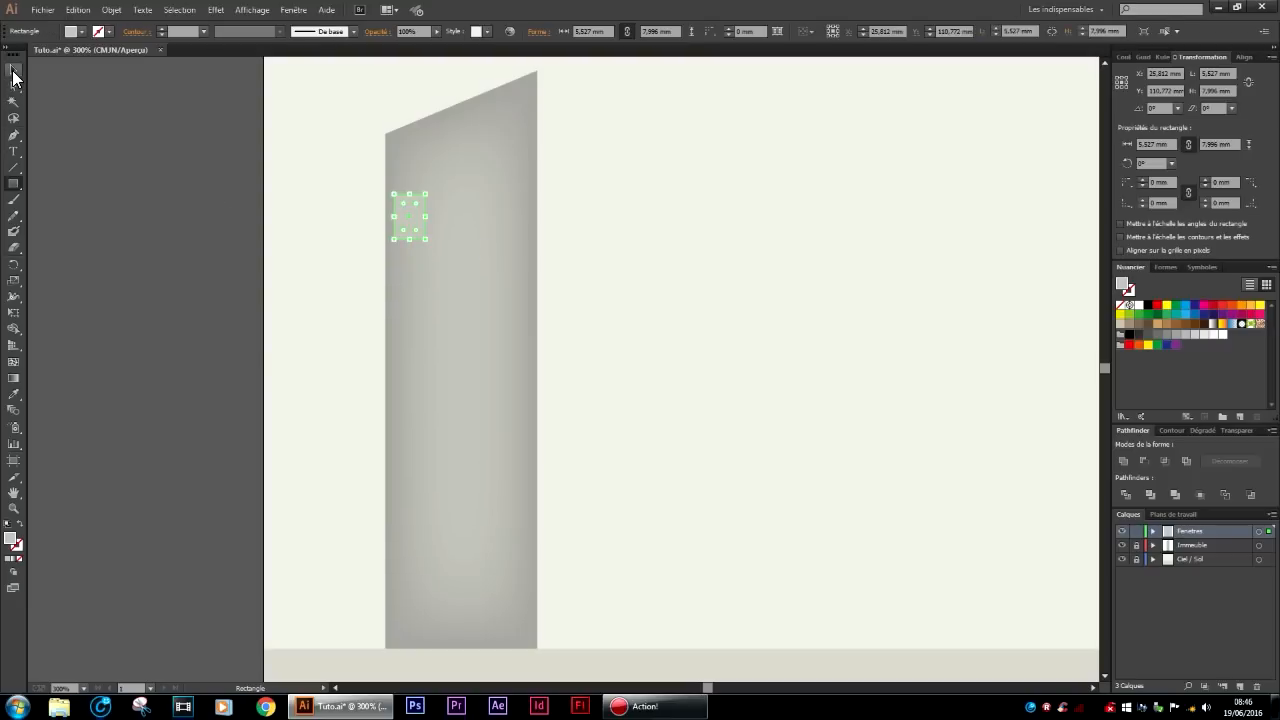
left_click(13, 75)
left_click_drag(416, 215, 420, 216)
scroll(480, 233, "down", 2)
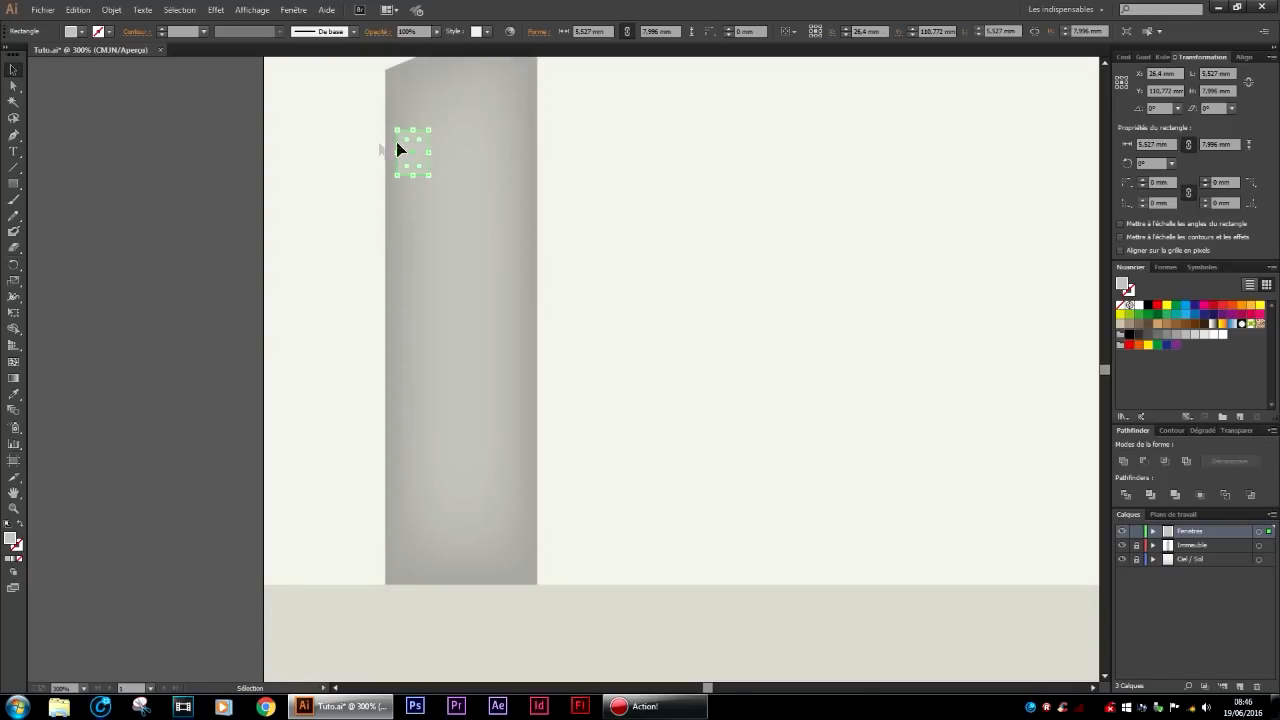
scroll(530, 533, "up", 1)
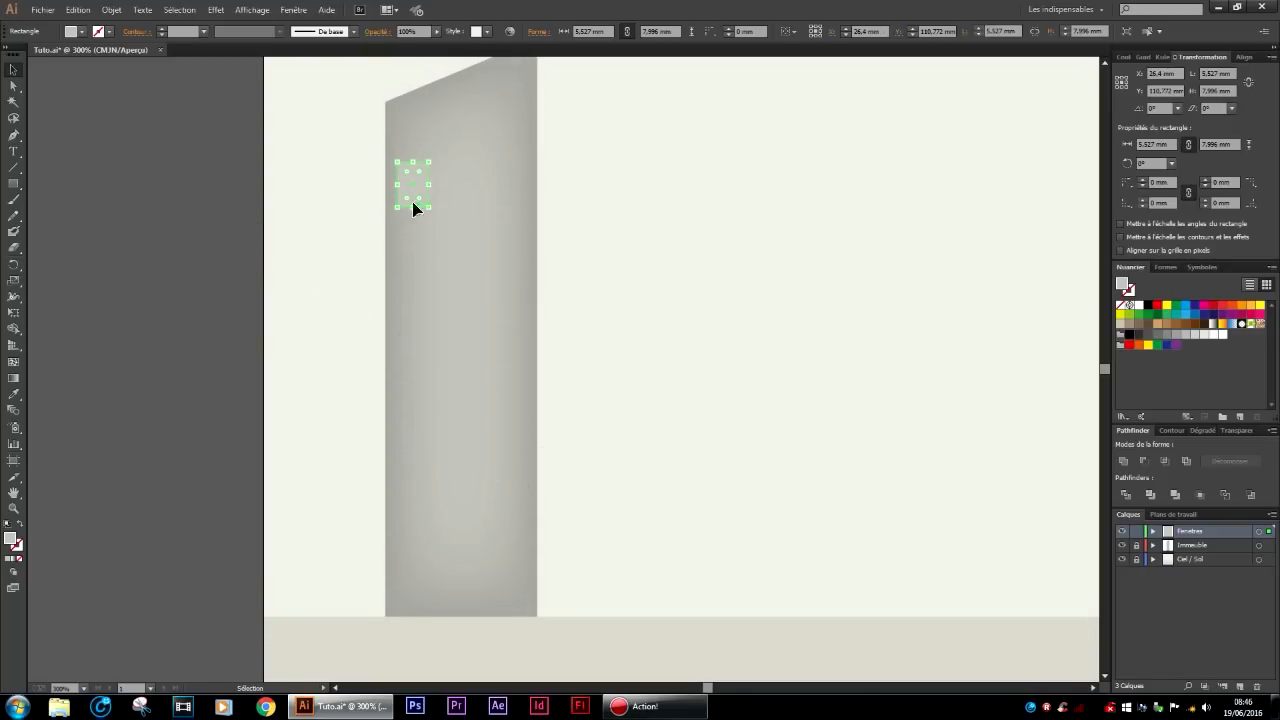
left_click(13, 183)
left_click_drag(441, 163, 476, 211)
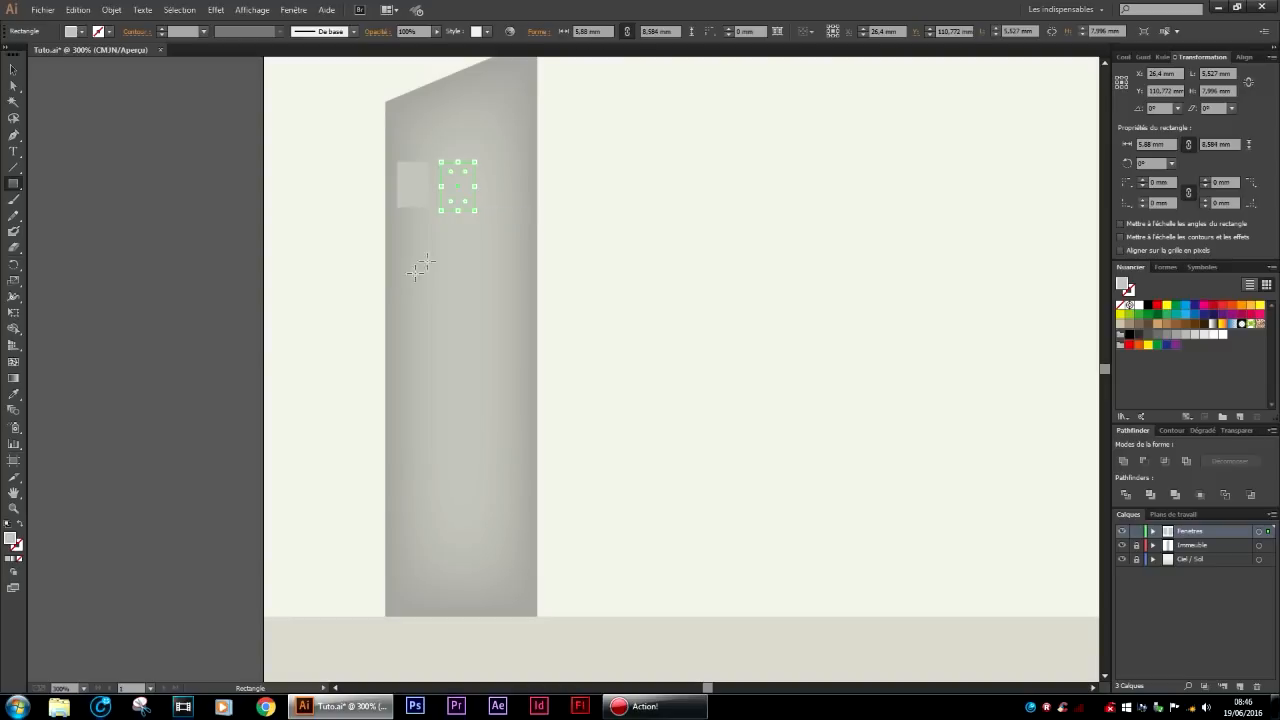
key("Delete")
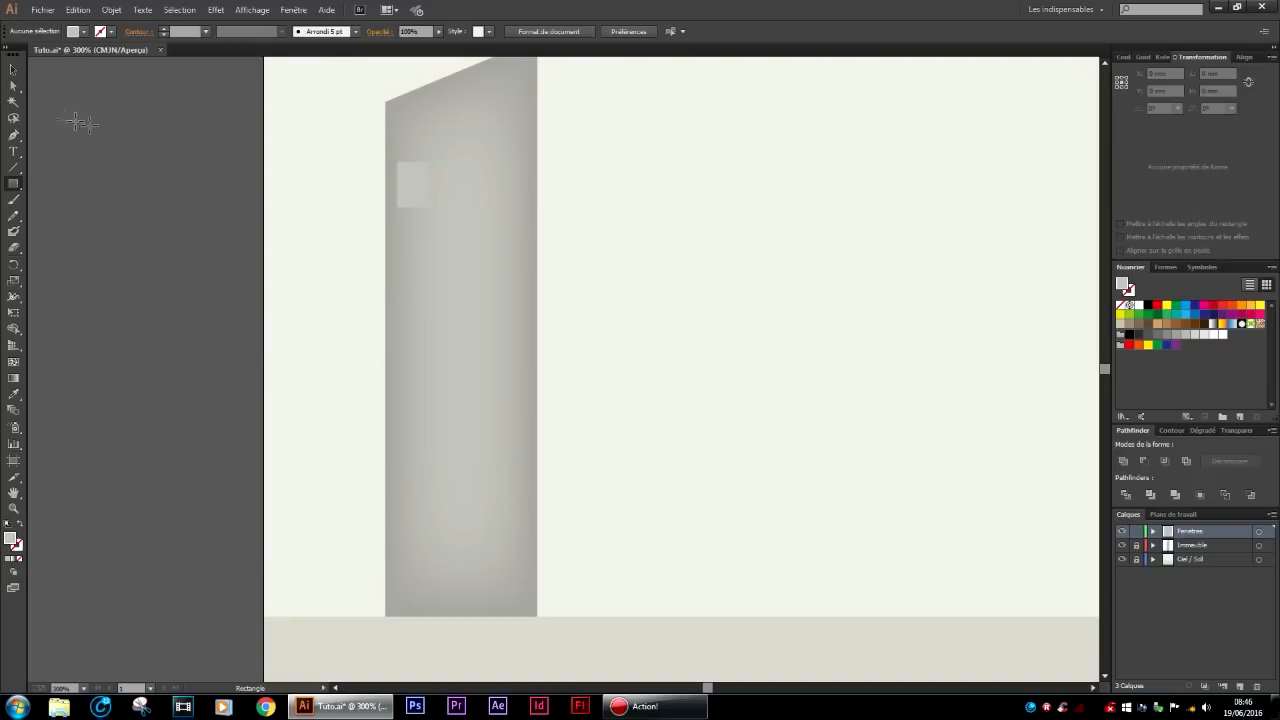
Duplicate the window horizontally across the building to form a row of three evenly spaced windows.
left_click(14, 70)
left_click(417, 185)
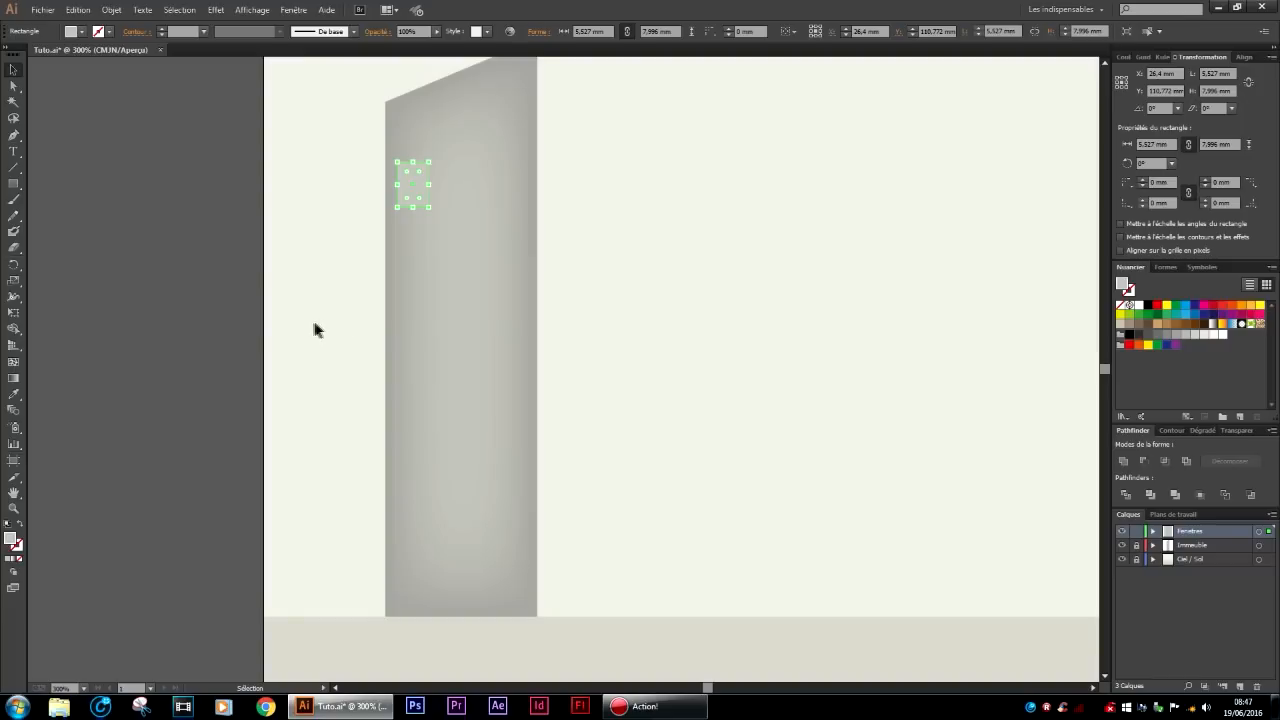
key("alt")
left_click_drag(420, 185, 509, 186)
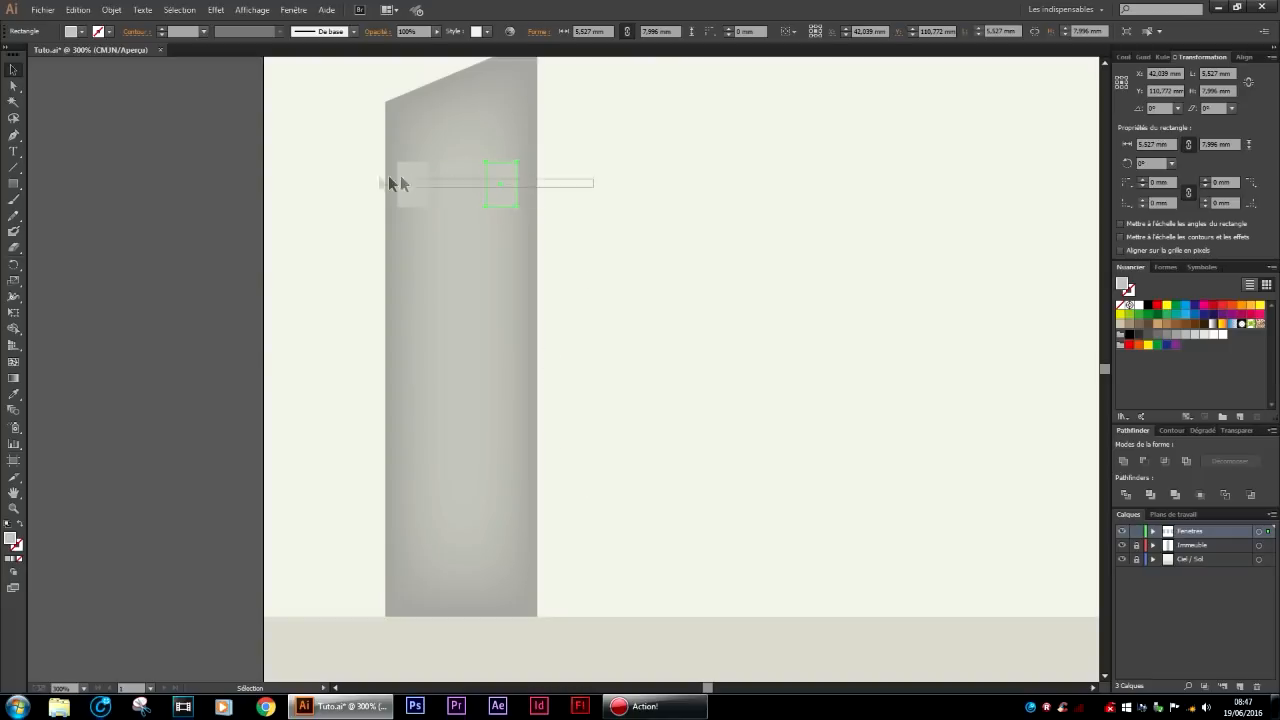
Select all three windows and give them a lighter grey fill that stands out from the building.
left_click_drag(390, 178, 383, 180)
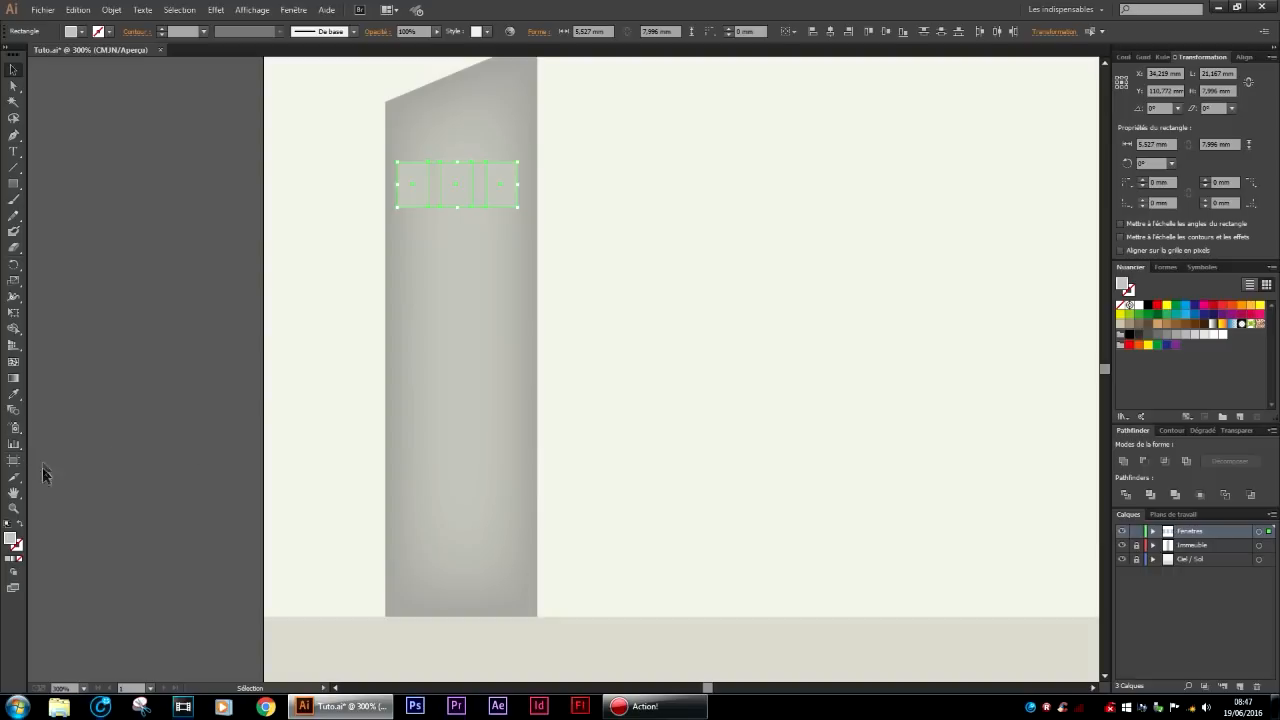
double_click(11, 541)
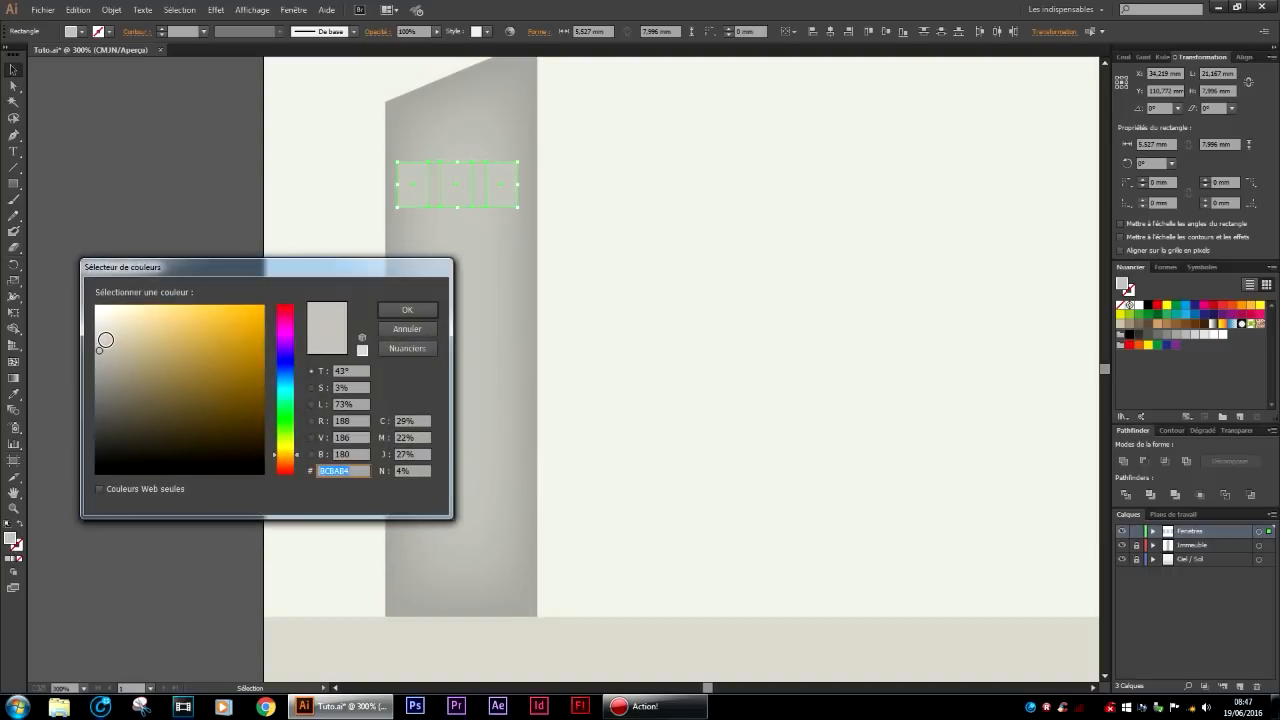
left_click(407, 310)
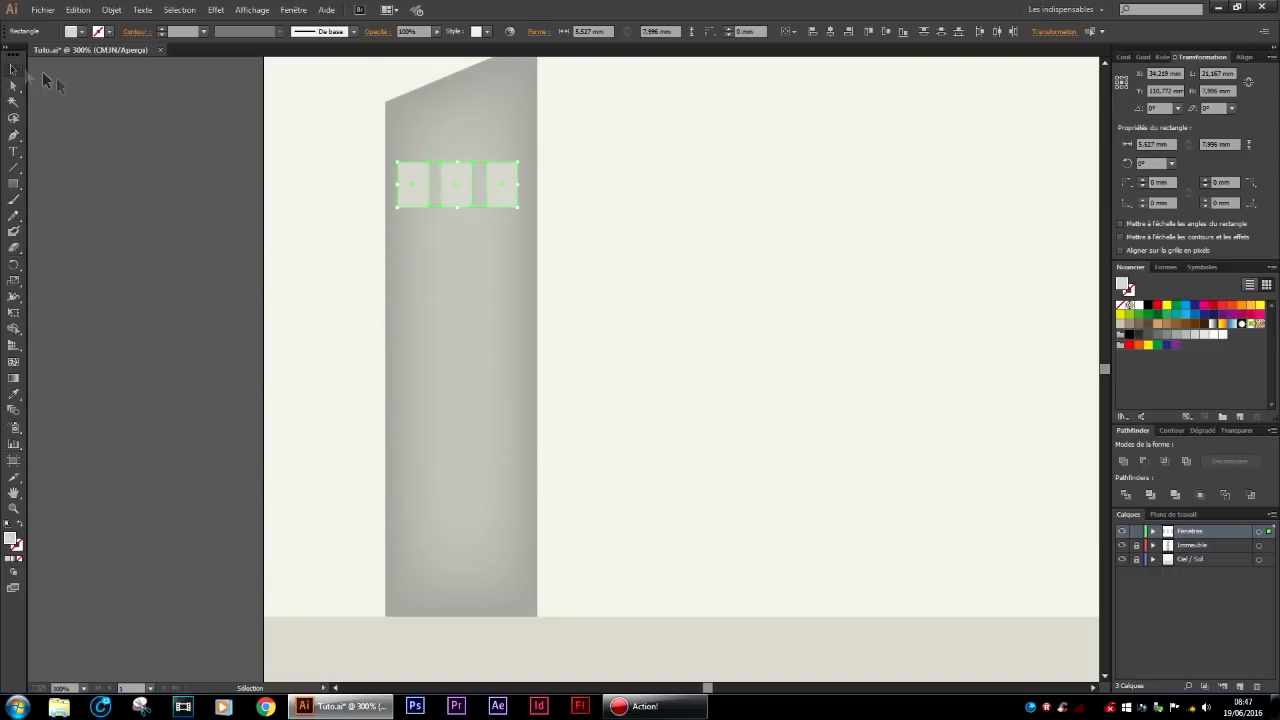
left_click(242, 543)
Duplicate the window row downward, doubling the selected rows each time, until eight rows of three windows cover the building.
left_click_drag(598, 188, 385, 181)
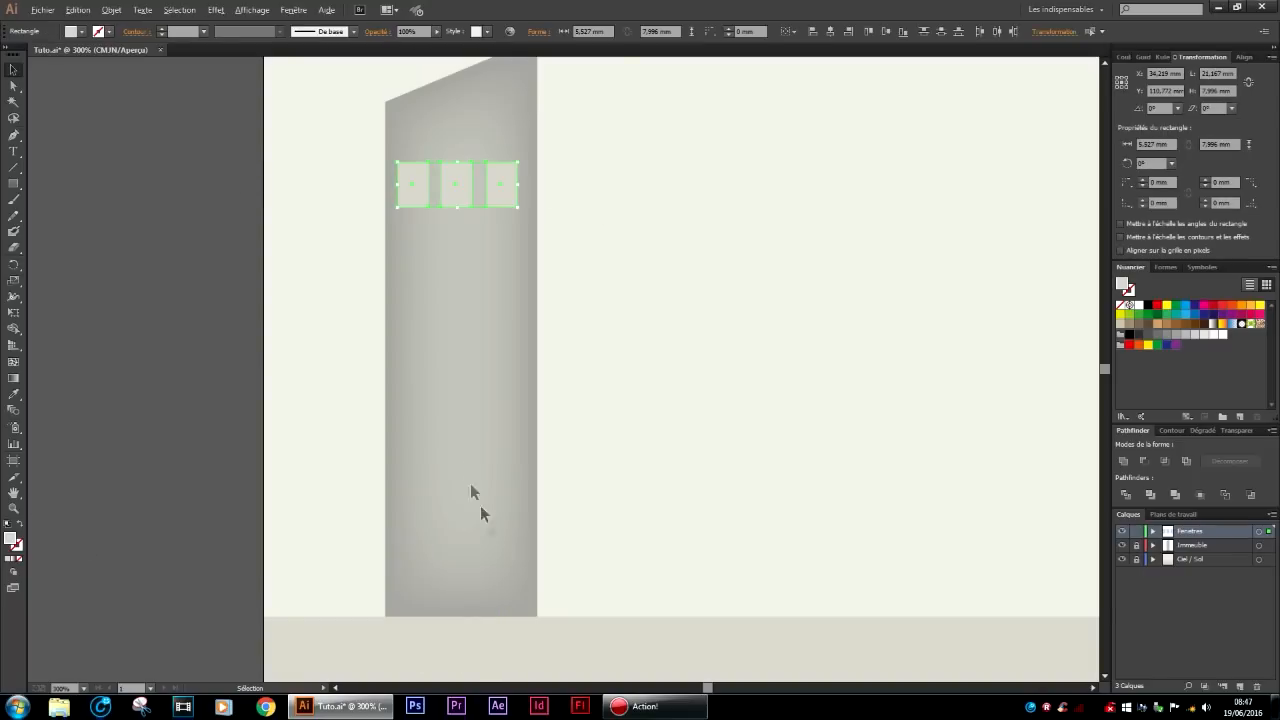
left_click_drag(461, 199, 457, 249)
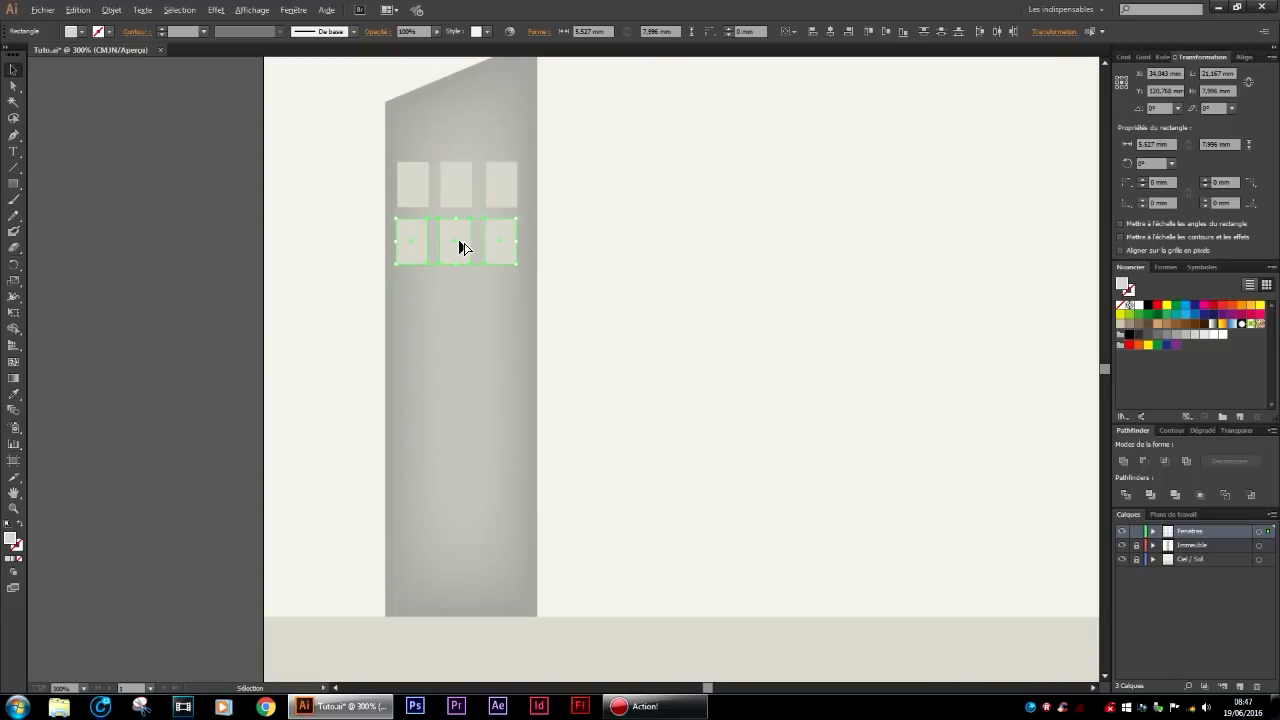
left_click_drag(606, 148, 331, 257)
left_click_drag(459, 246, 460, 347)
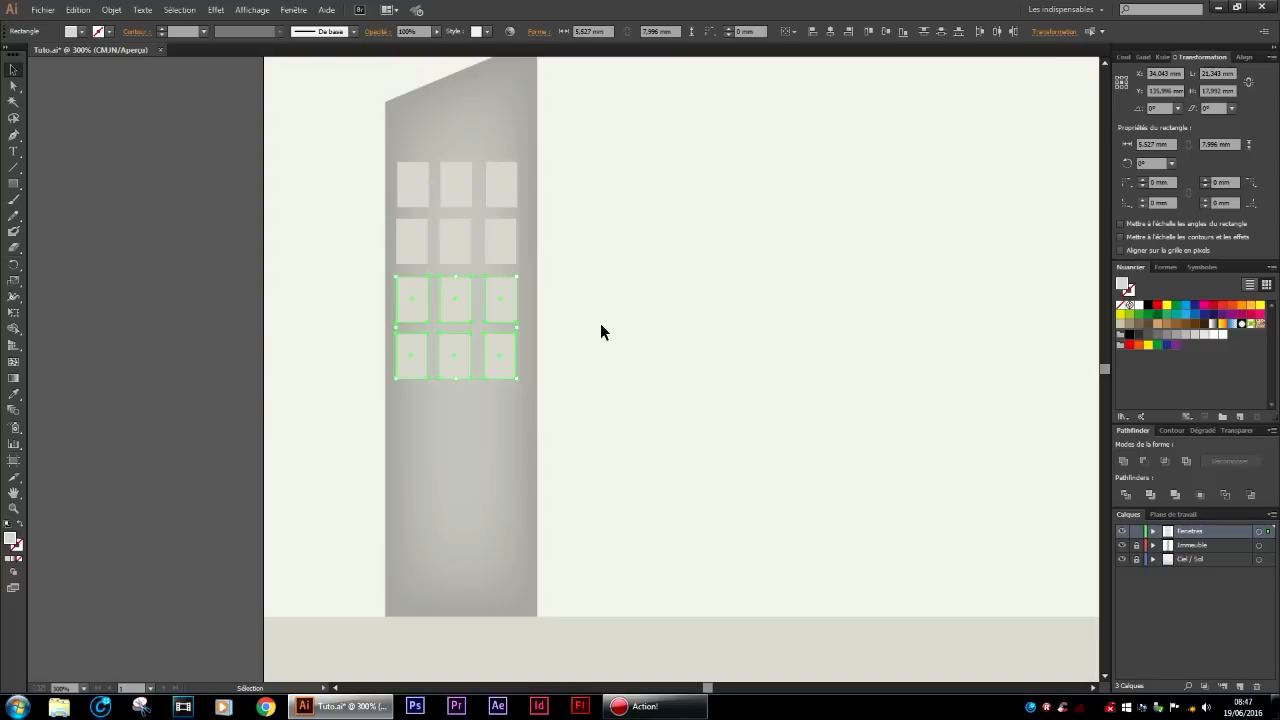
left_click_drag(597, 178, 306, 423)
left_click_drag(491, 366, 502, 574)
Select the whole window grid and move it up and slightly right to centre it on the building.
left_click_drag(608, 600, 286, 106)
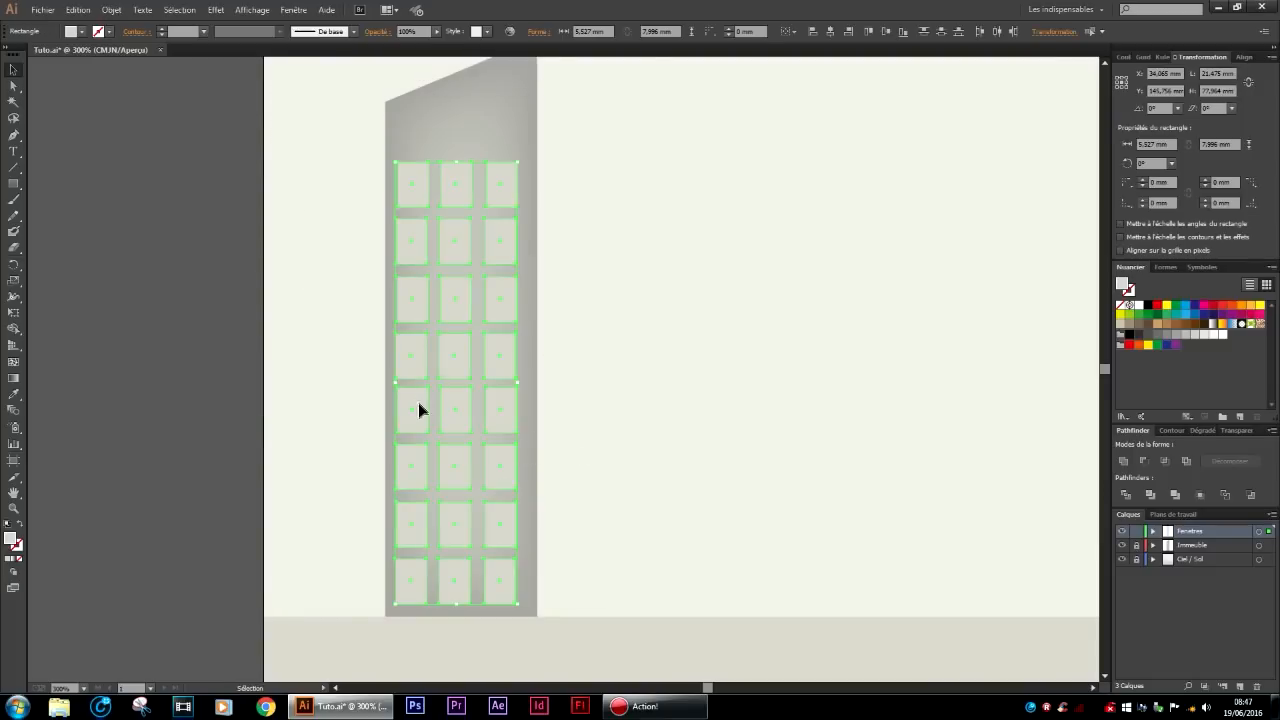
left_click_drag(457, 404, 463, 365)
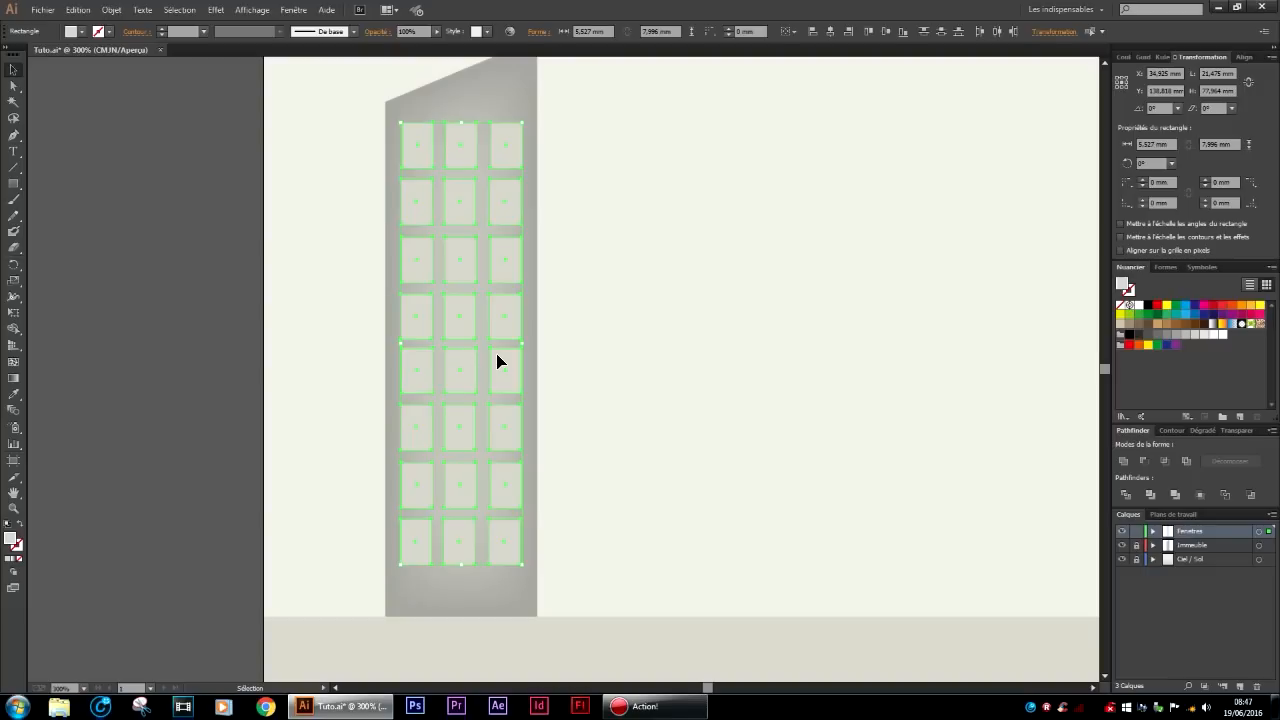
key("Down")
key("Down")
key("Down")
key("Down")
key("Down")
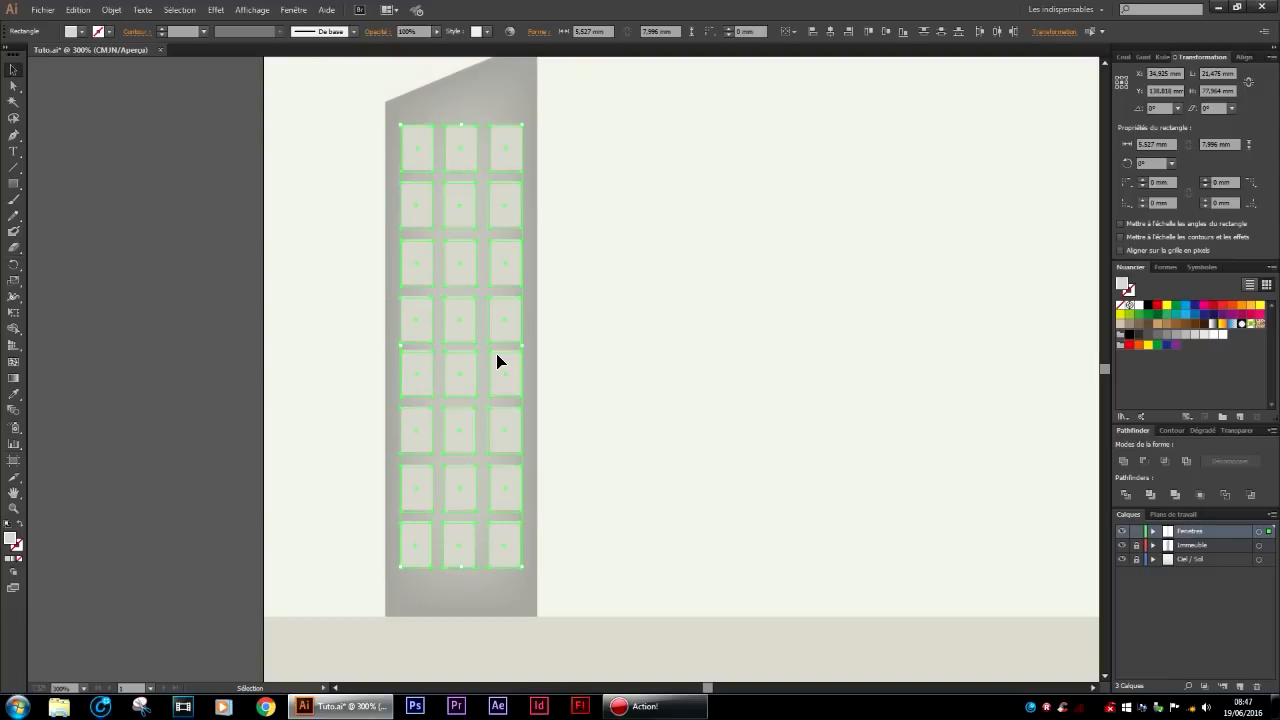
key("Down")
key("Up")
left_click(596, 535)
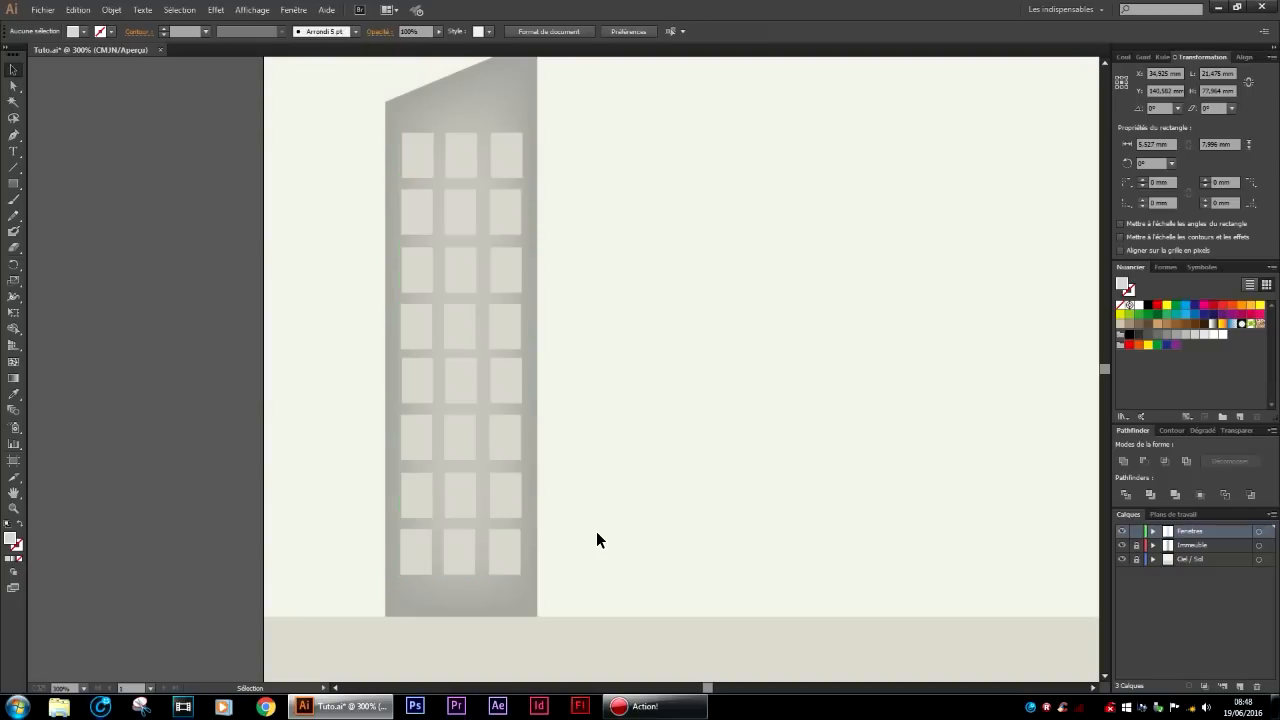
Lock the Fenetres layer and add a new layer above it.
key("ctrl+minus")
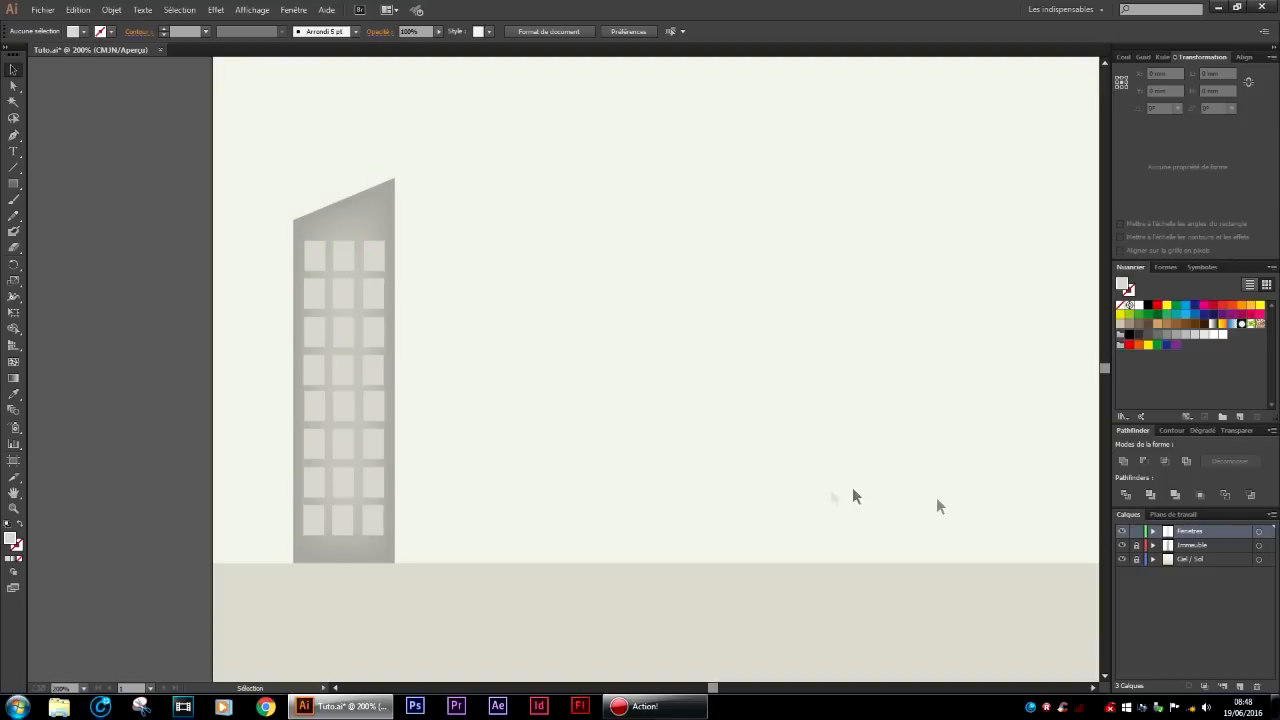
scroll(360, 297, "up", 4)
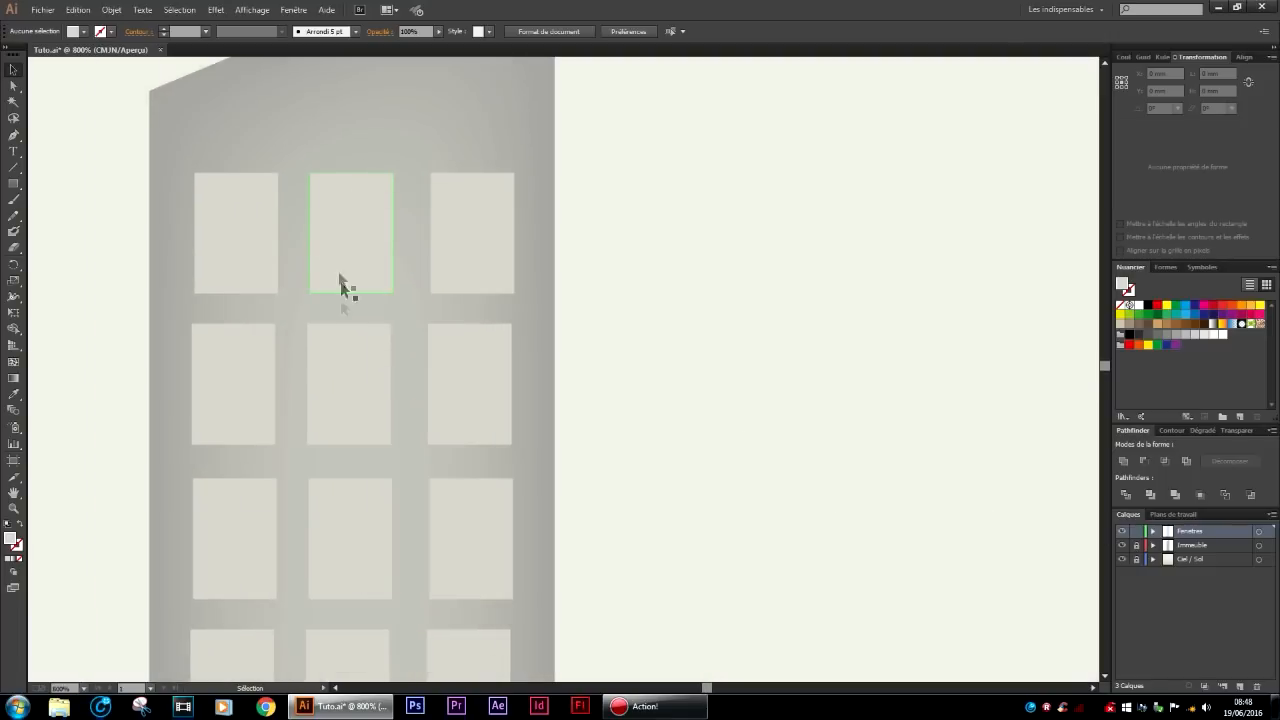
left_click(1240, 686)
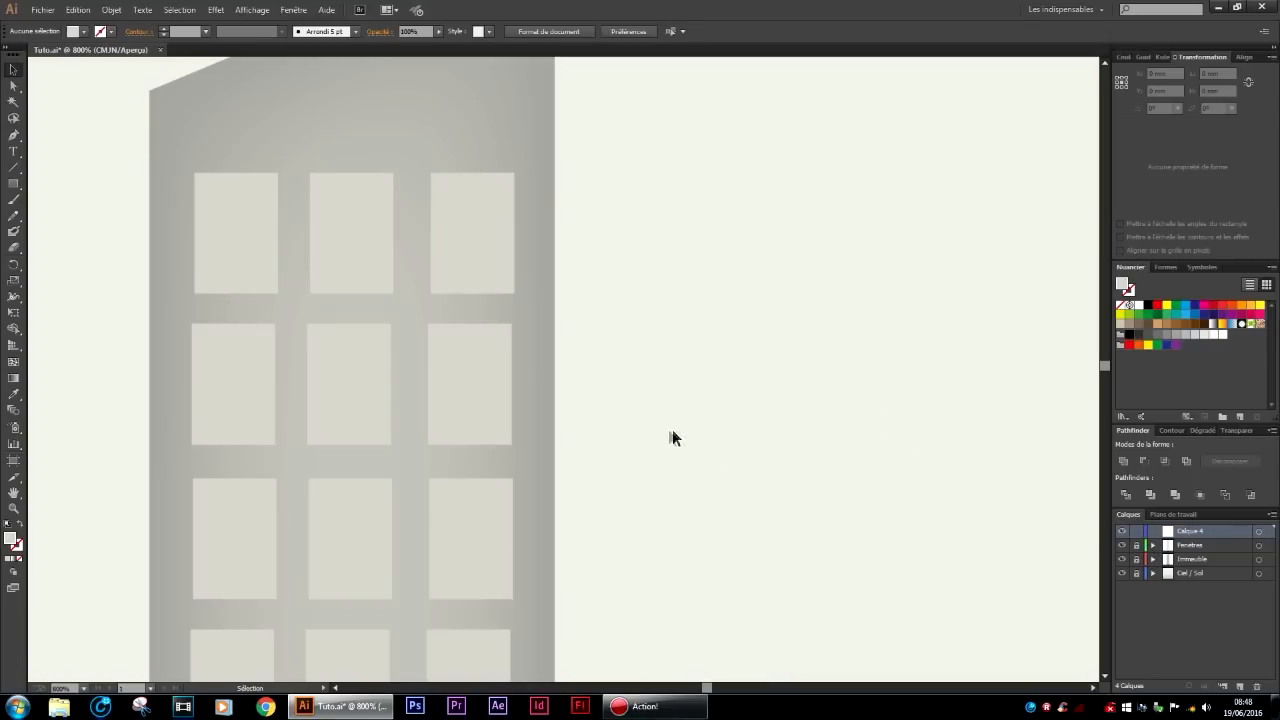
scroll(290, 191, "up", 4)
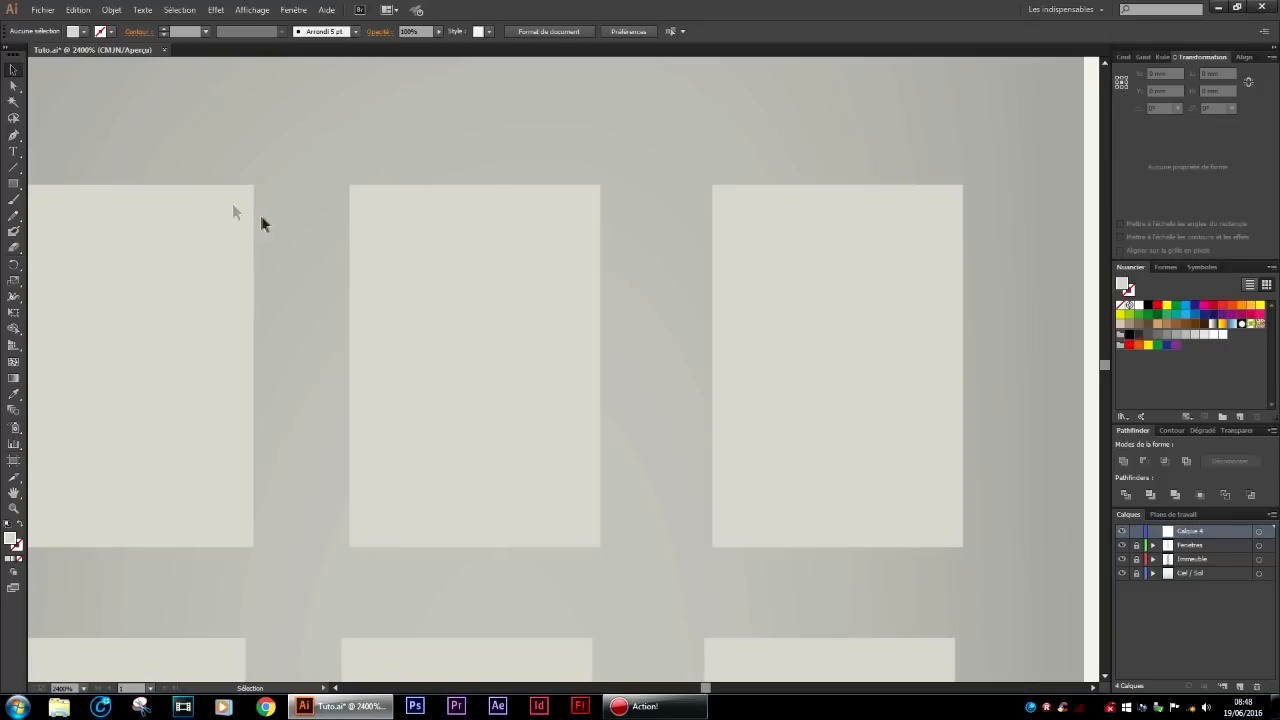
Draw a closed five-point practice shape beside the artboard with the Pen tool, curving its closing segment.
left_click(13, 135)
scroll(343, 397, "down", 9)
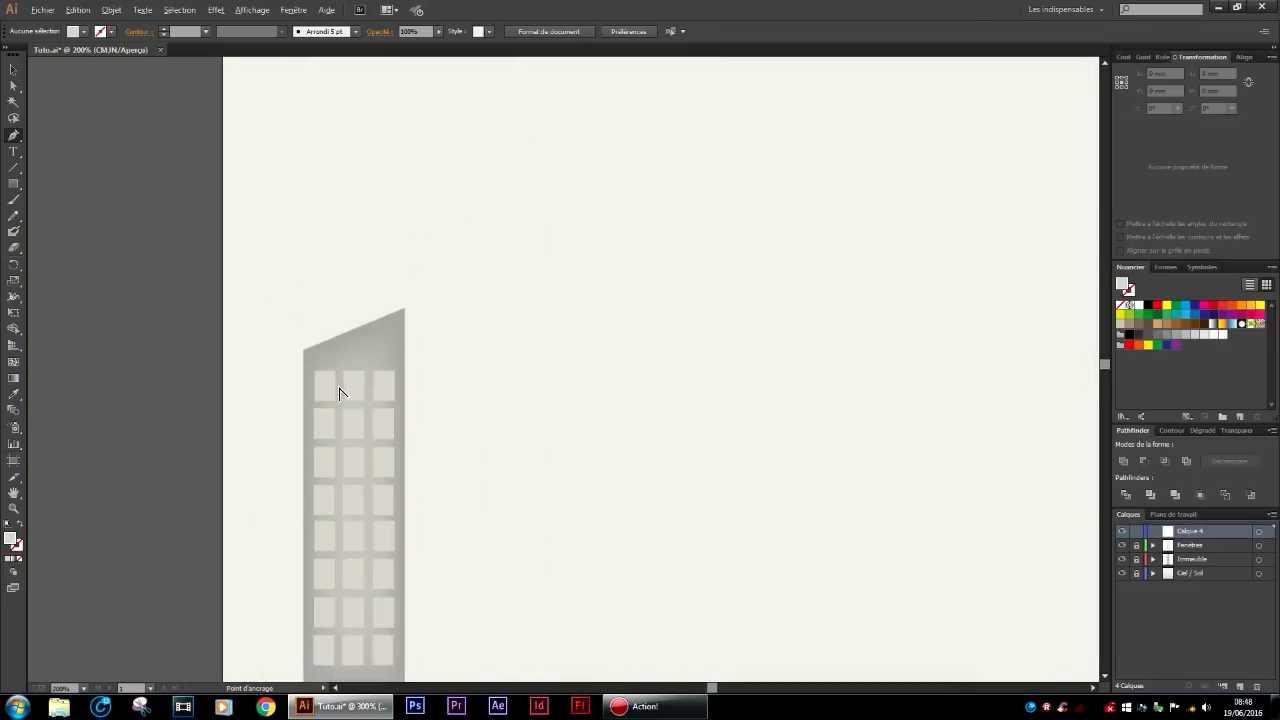
scroll(343, 392, "down", 1)
scroll(341, 383, "left", 5)
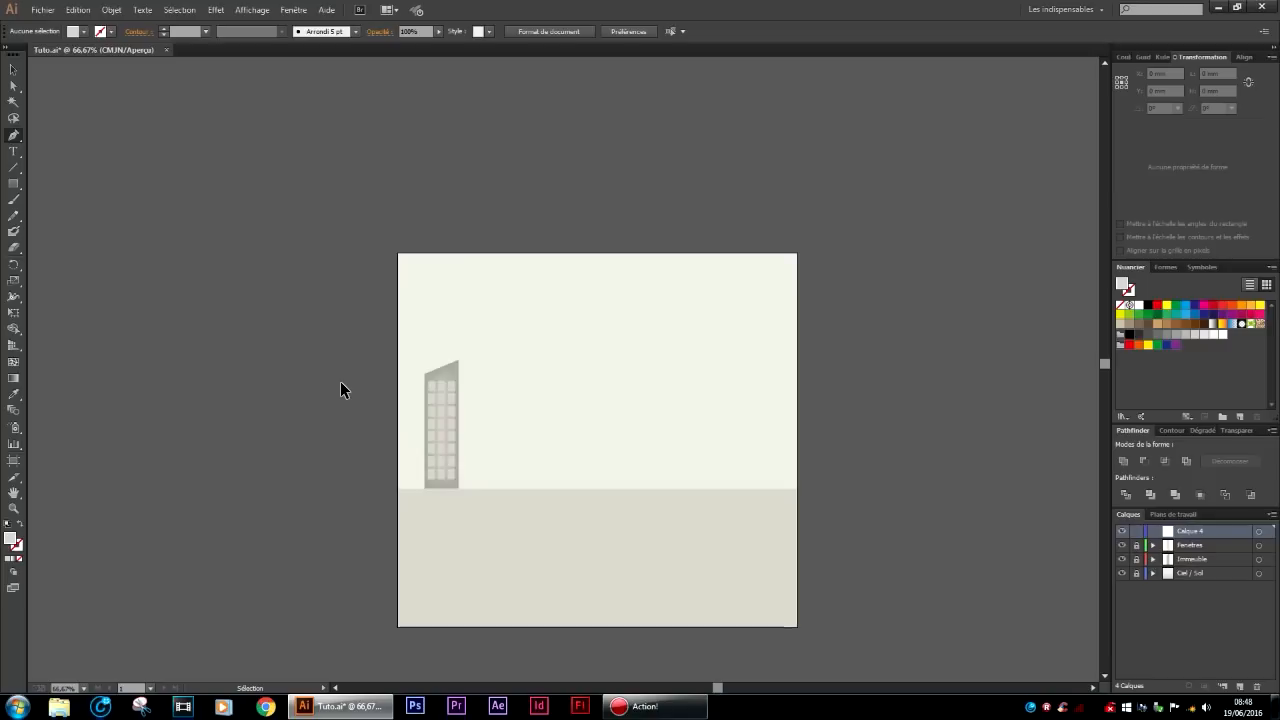
scroll(300, 475, "up", 1)
left_click(316, 478)
left_click(373, 423)
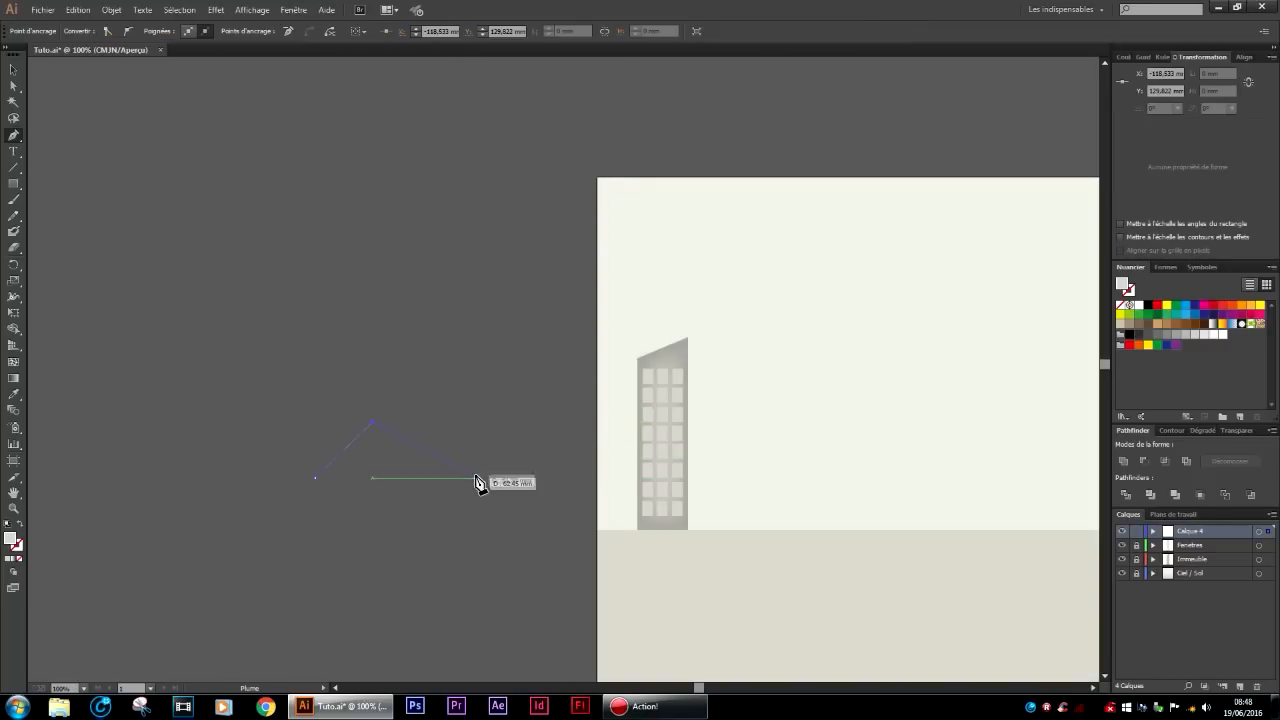
left_click(476, 478)
left_click(422, 553)
left_click(331, 552)
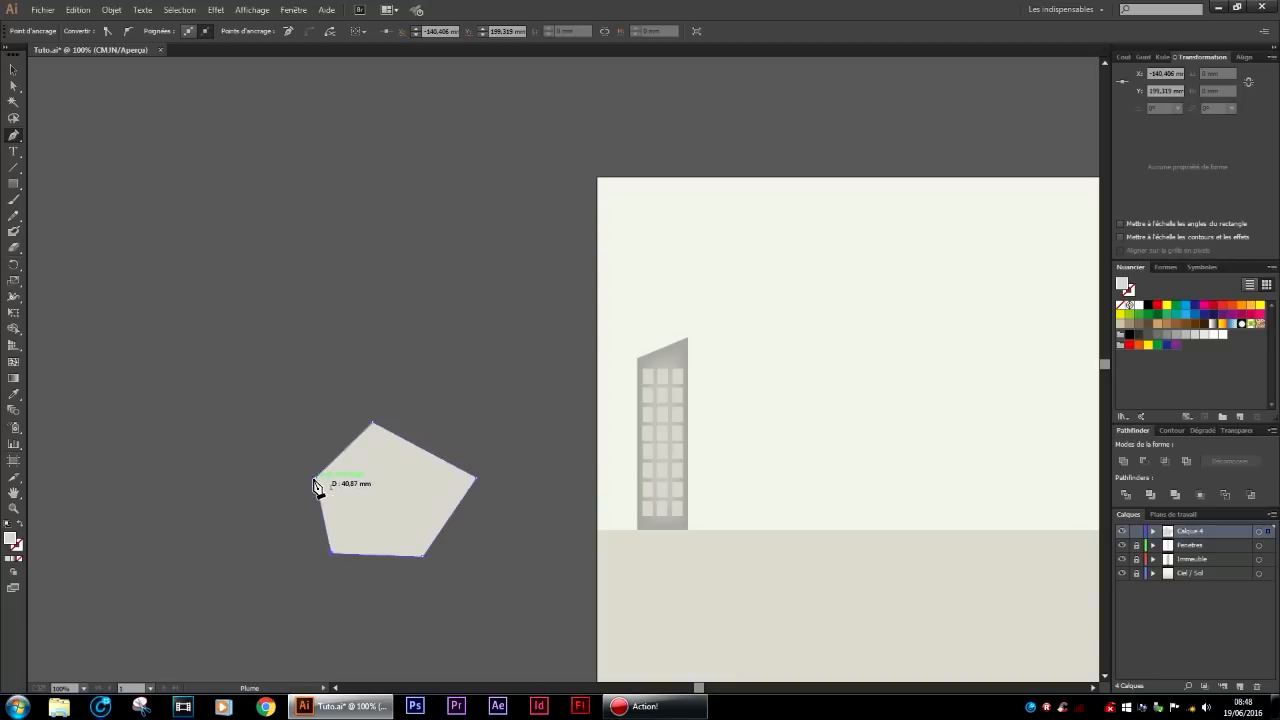
left_click_drag(316, 481, 433, 462)
Delete the practice shape beside the artboard.
left_click(13, 69)
left_click(414, 529)
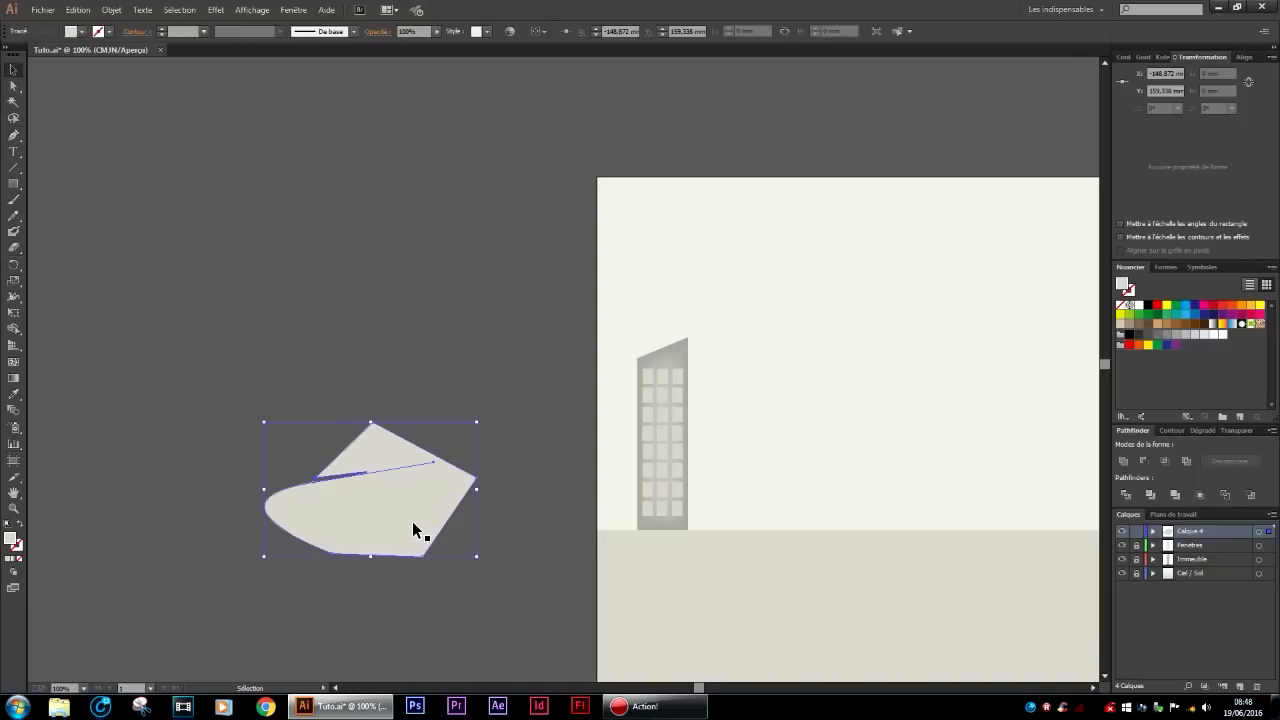
key("Delete")
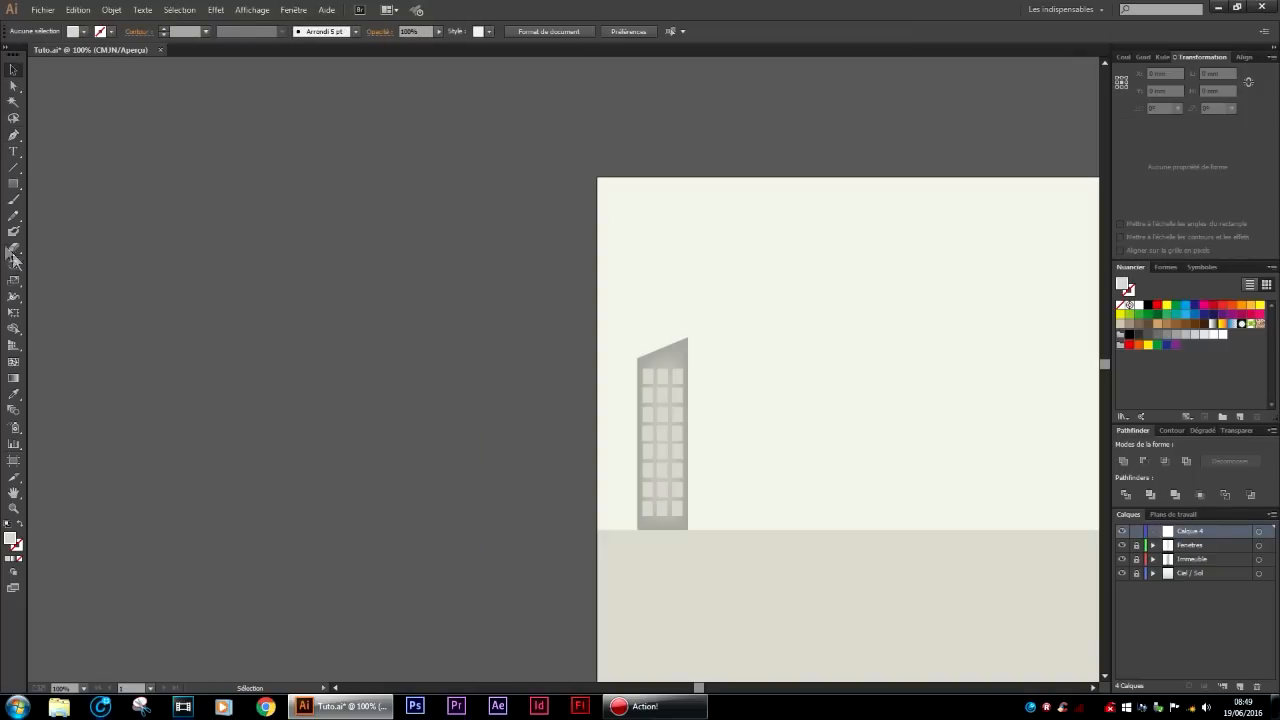
Draw a closed five-point diagonal reflection band across the building's top-left window with the Pen tool.
left_click(13, 135)
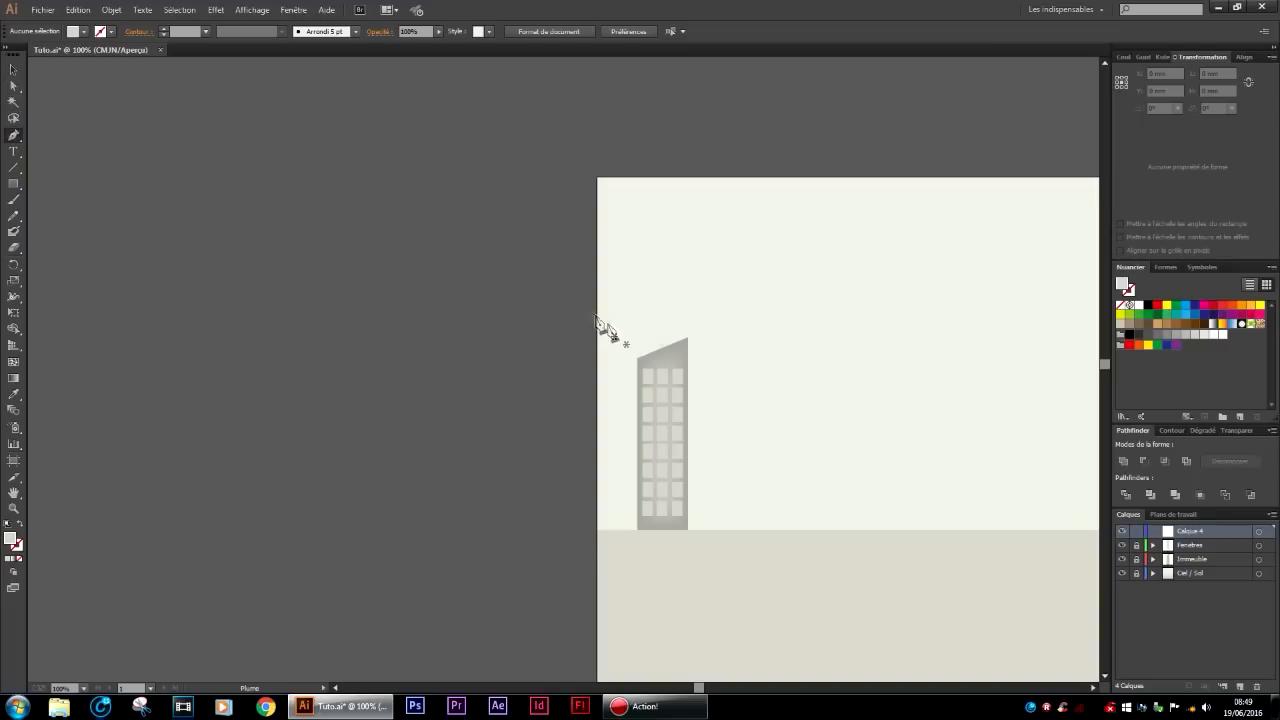
scroll(609, 334, "up", 7)
scroll(771, 412, "down", 10)
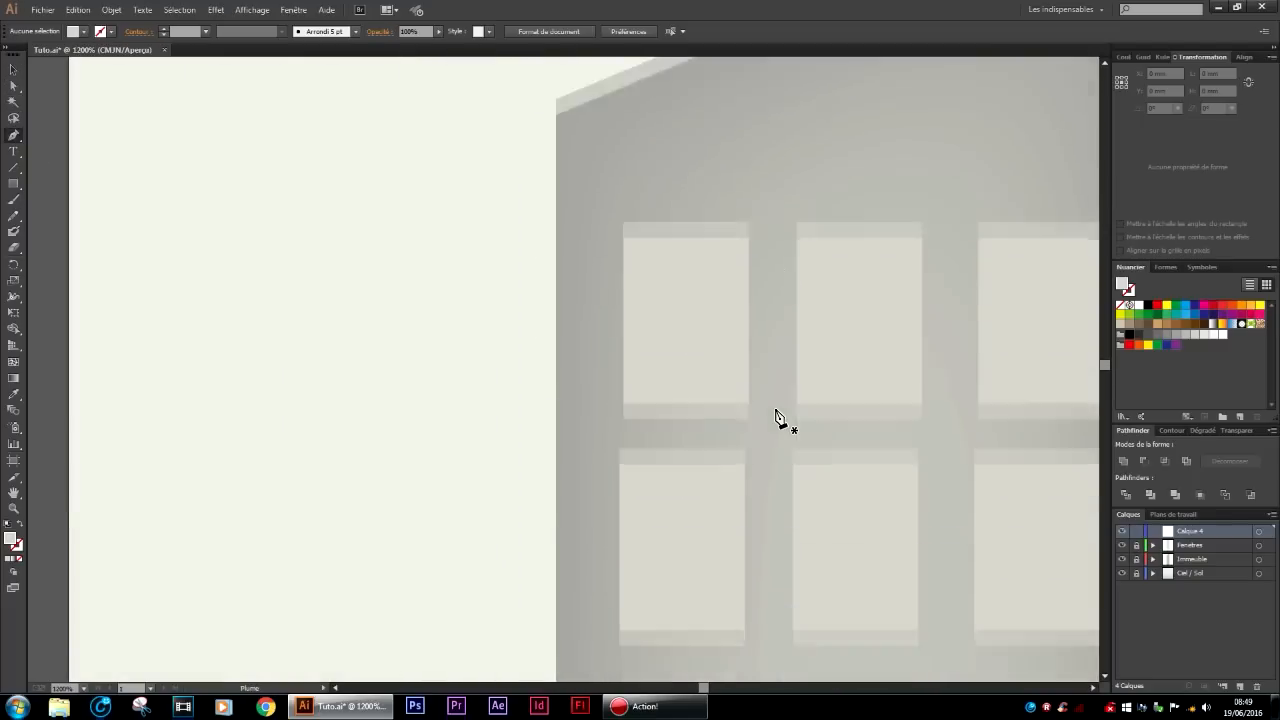
scroll(772, 401, "right", 5)
scroll(646, 294, "up", 2)
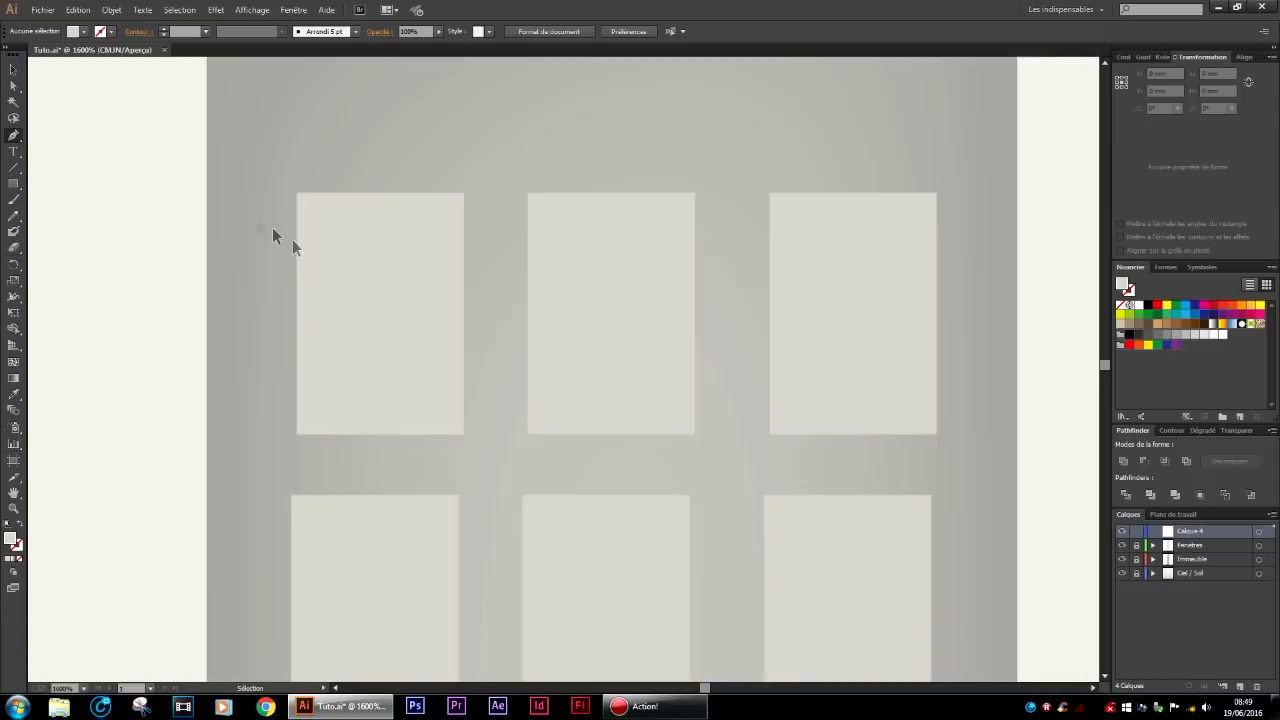
scroll(406, 234, "left", 3)
scroll(420, 220, "up", 2)
scroll(427, 215, "up", 2)
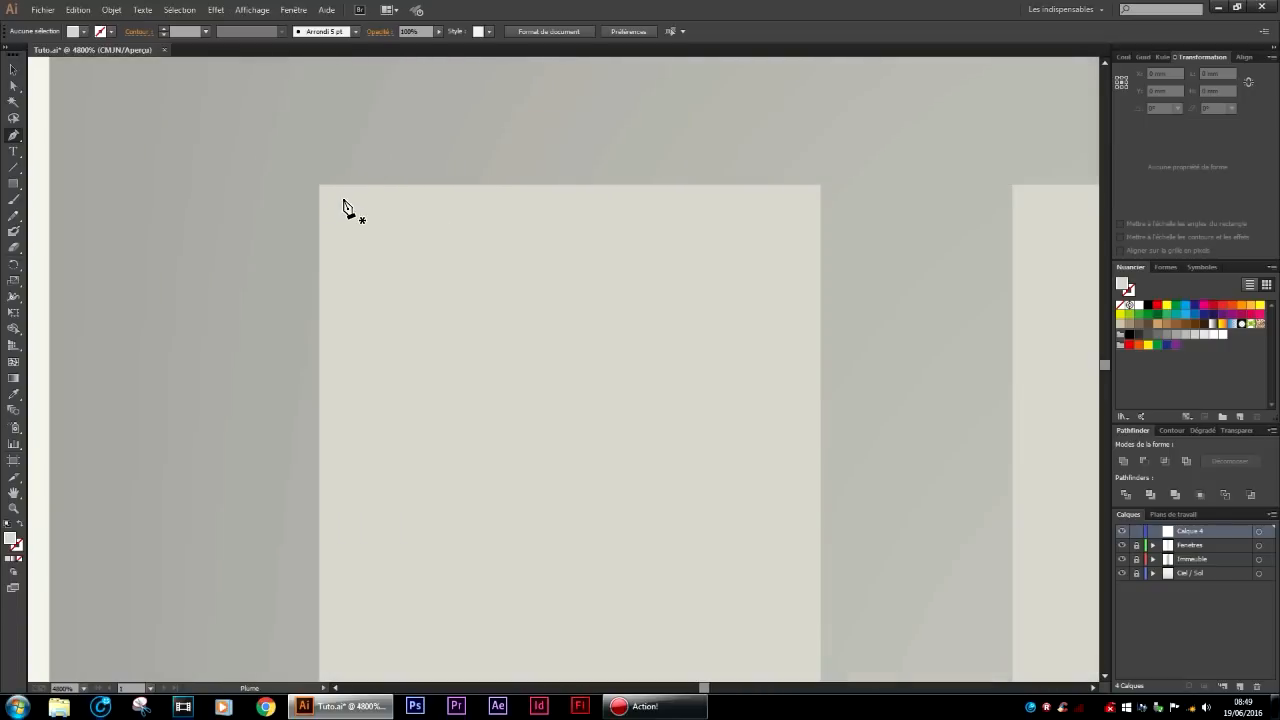
left_click(367, 219)
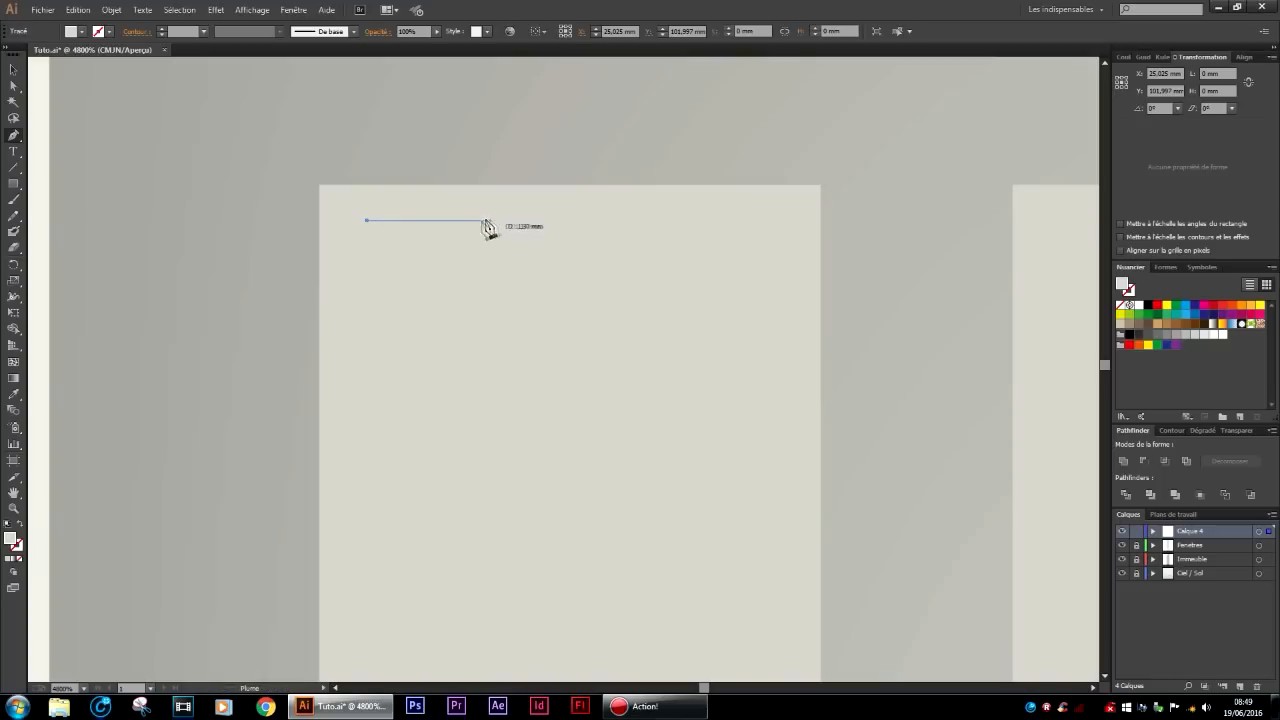
left_click(460, 219)
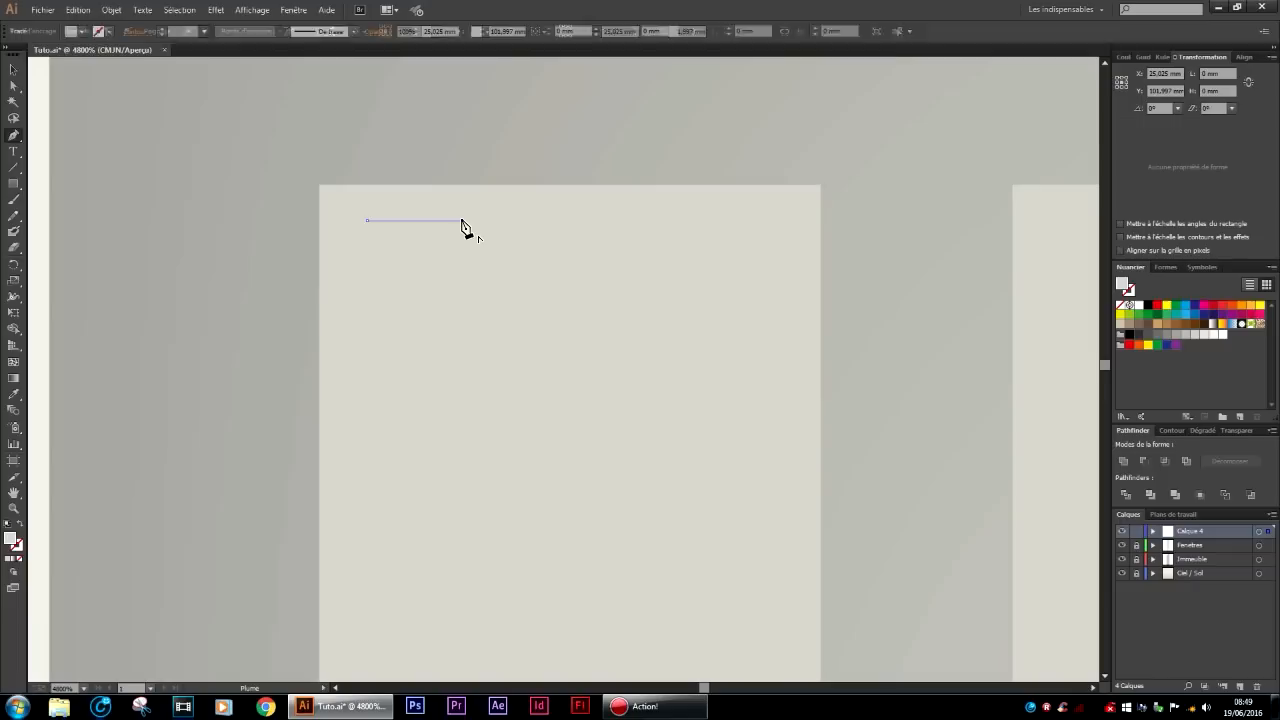
scroll(462, 221, "down", 3)
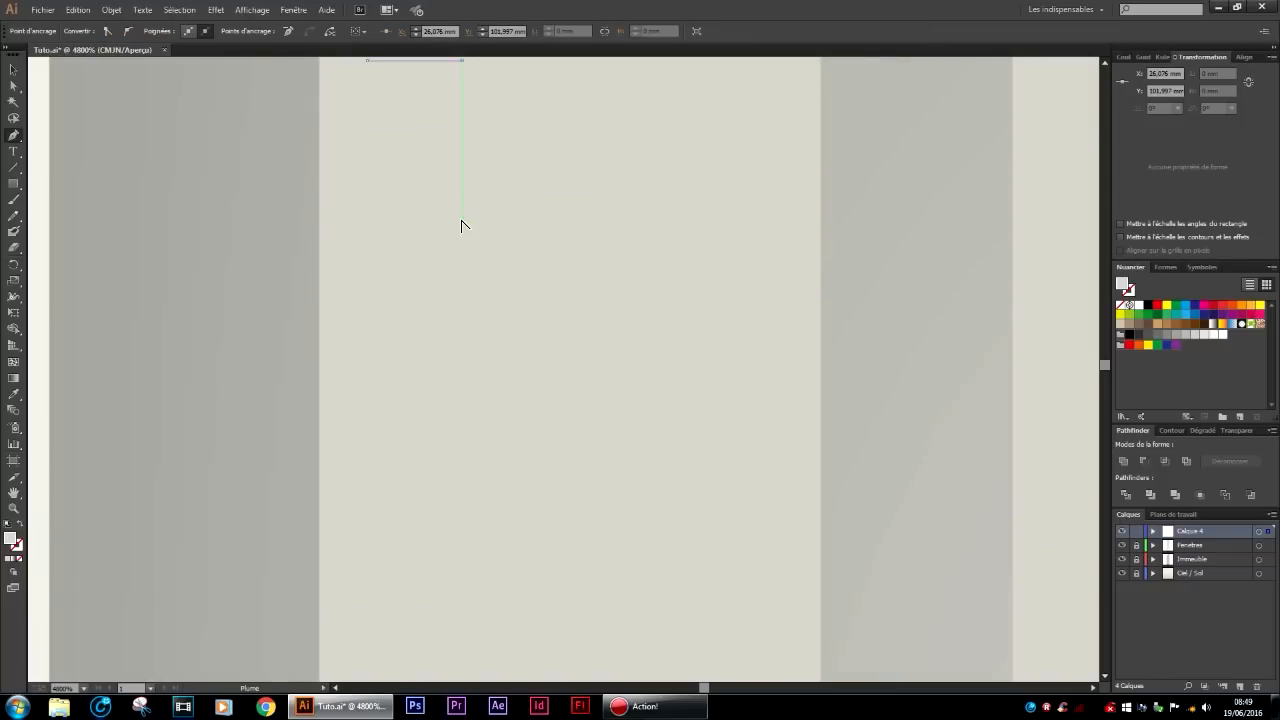
scroll(461, 224, "down", 2)
scroll(461, 224, "up", 1)
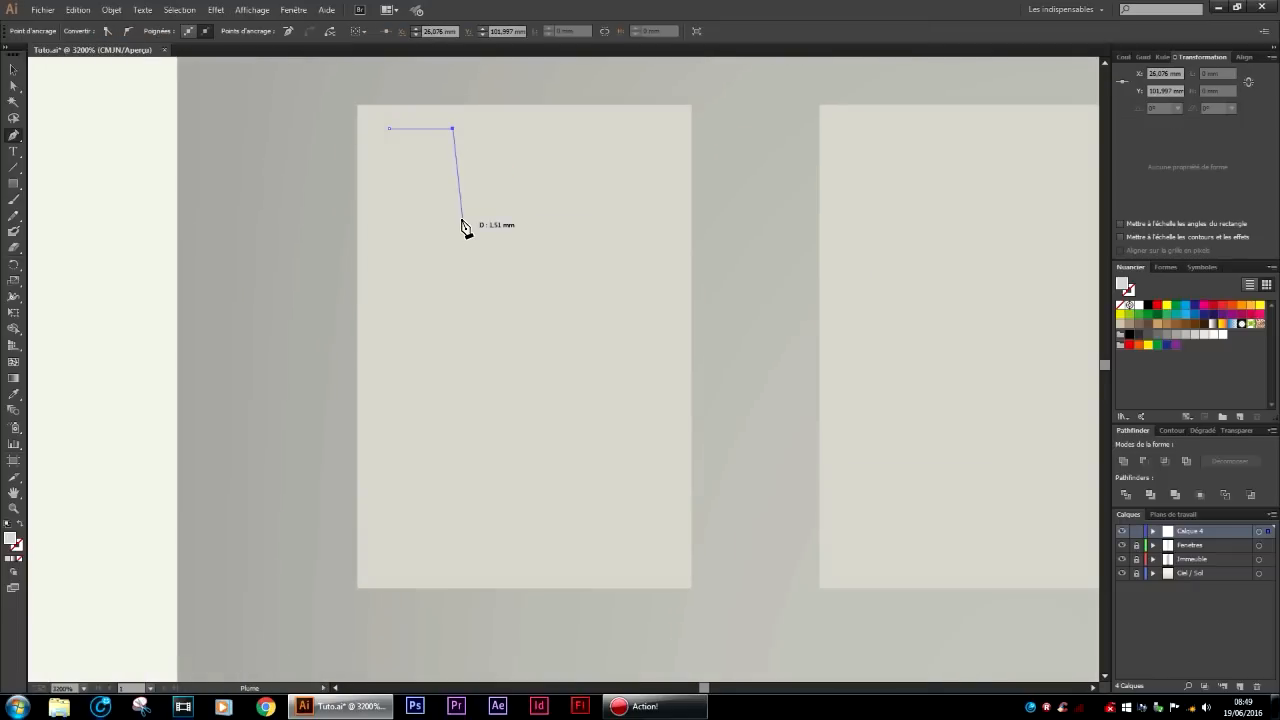
left_click(673, 530)
left_click(673, 572)
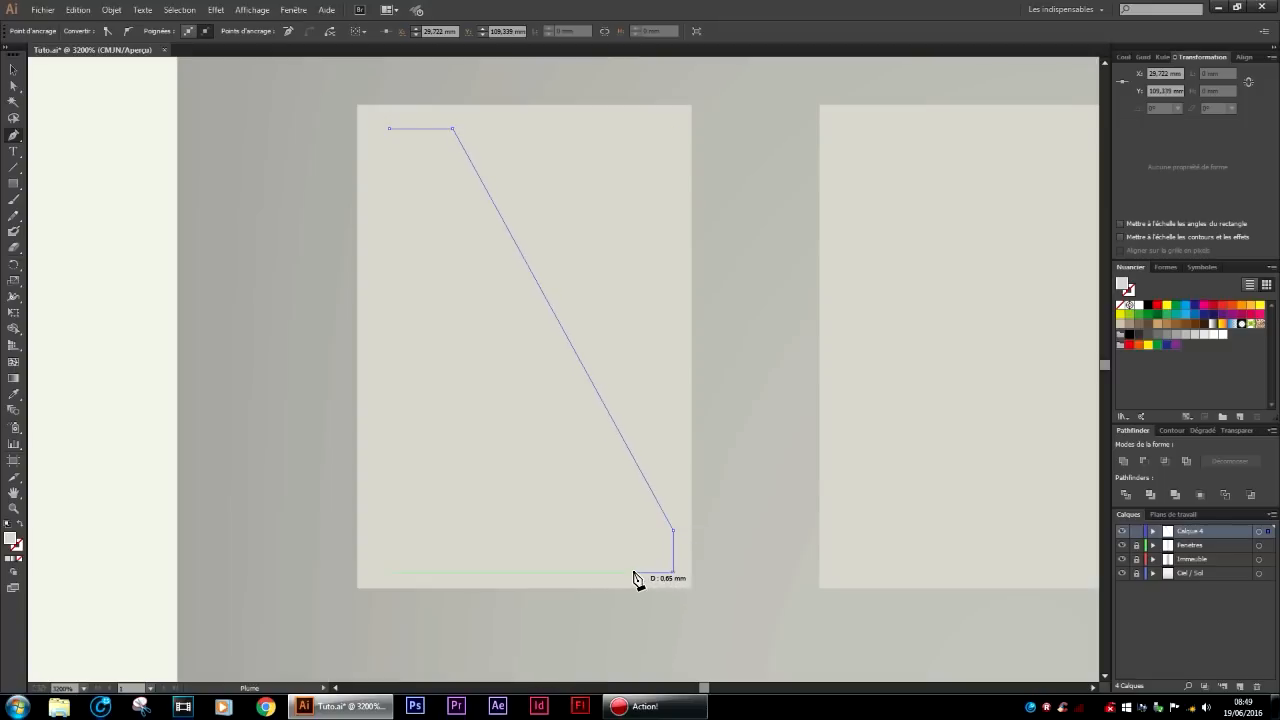
left_click(633, 572)
left_click(389, 128)
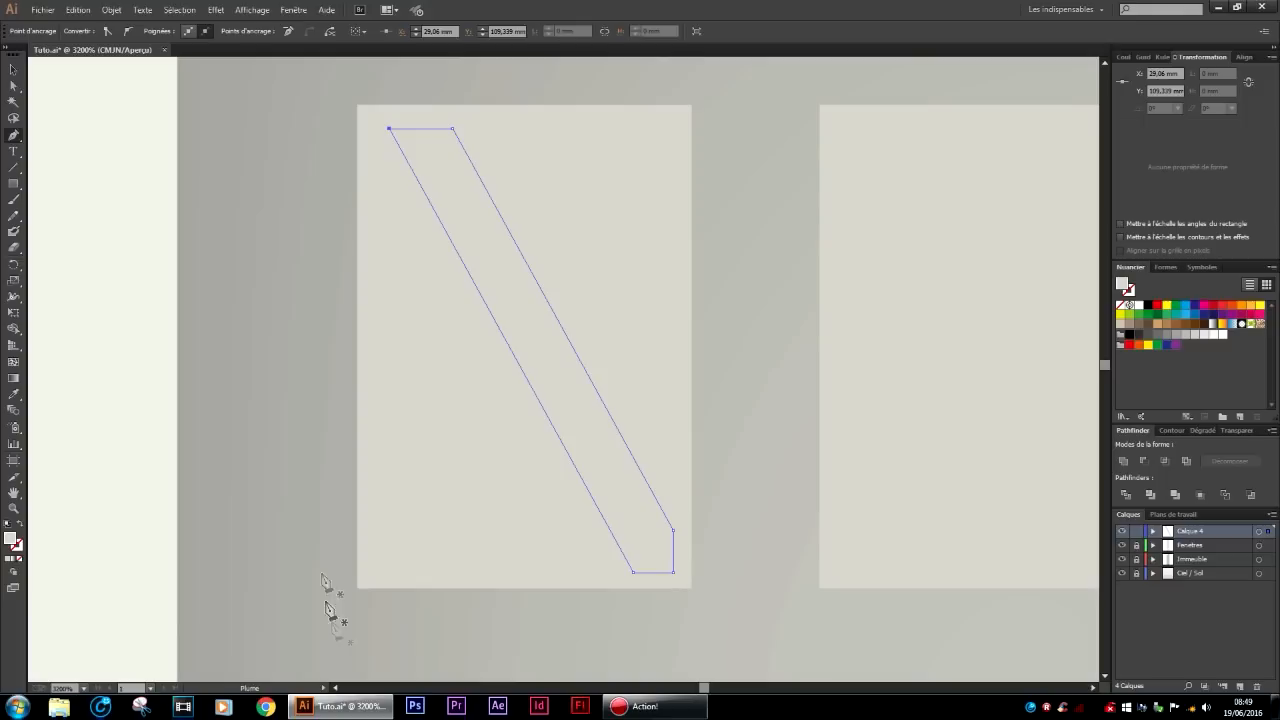
Give the diagonal reflection band a lighter off-white fill than the window, and deselect it.
key("v")
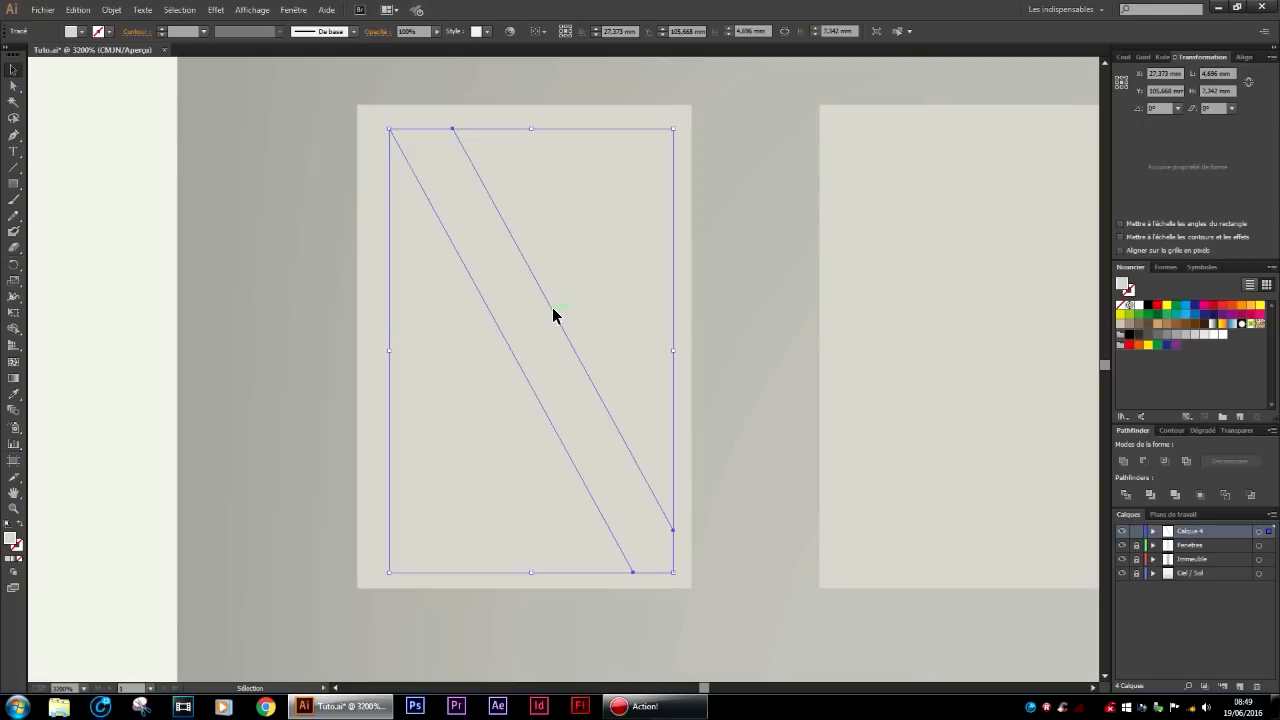
double_click(11, 538)
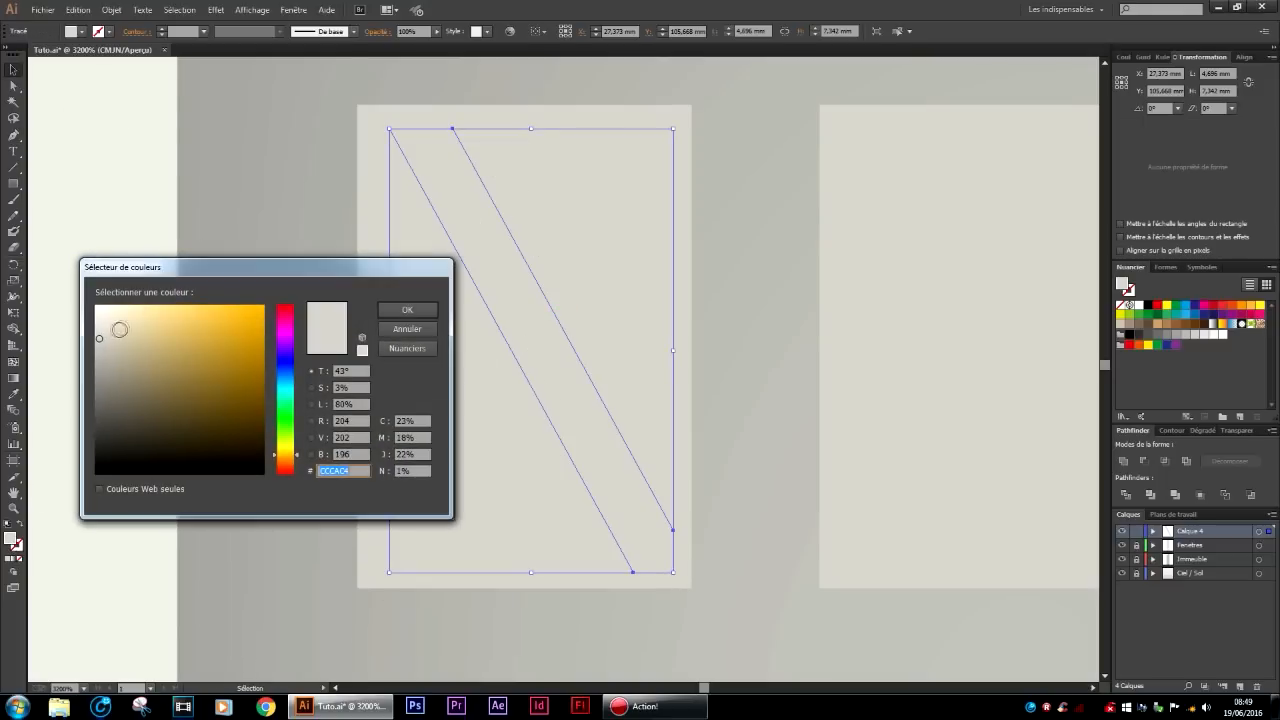
left_click(396, 307)
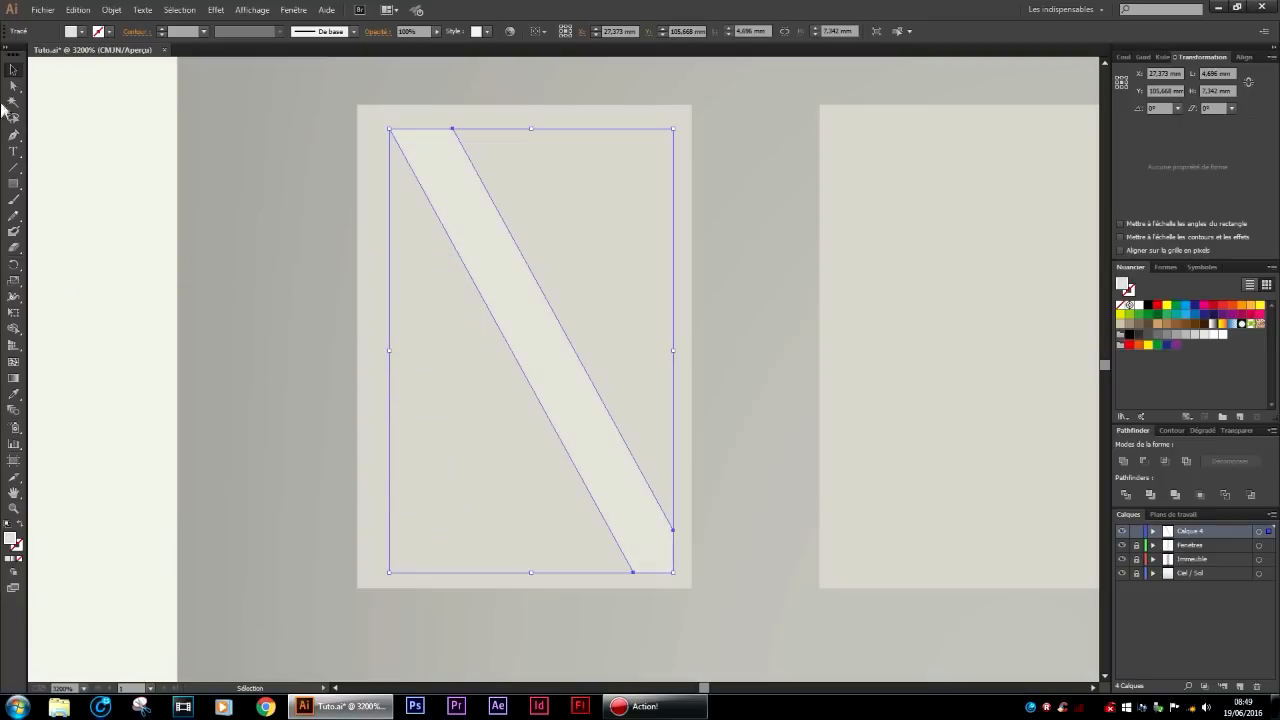
left_click(45, 100)
Draw a thinner closed four-point band parallel to the first reflection, on its right side, with the Pen tool.
left_click(13, 136)
left_click(469, 128)
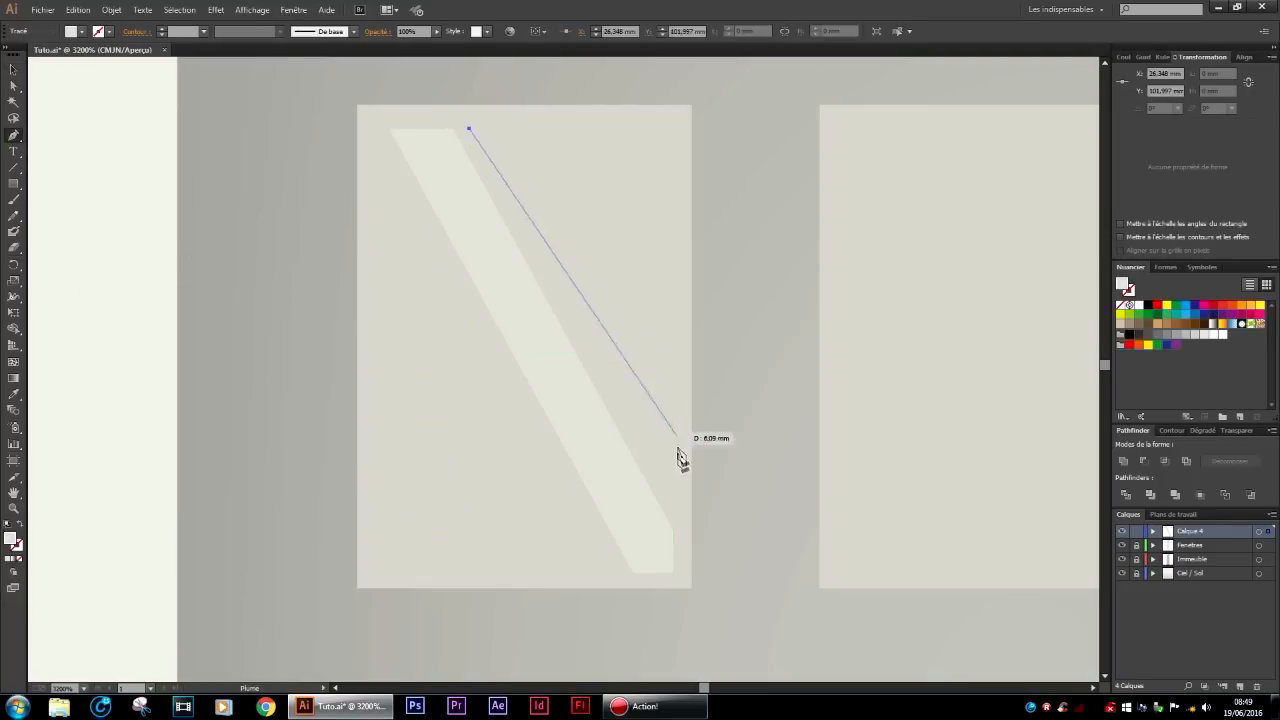
left_click(673, 483)
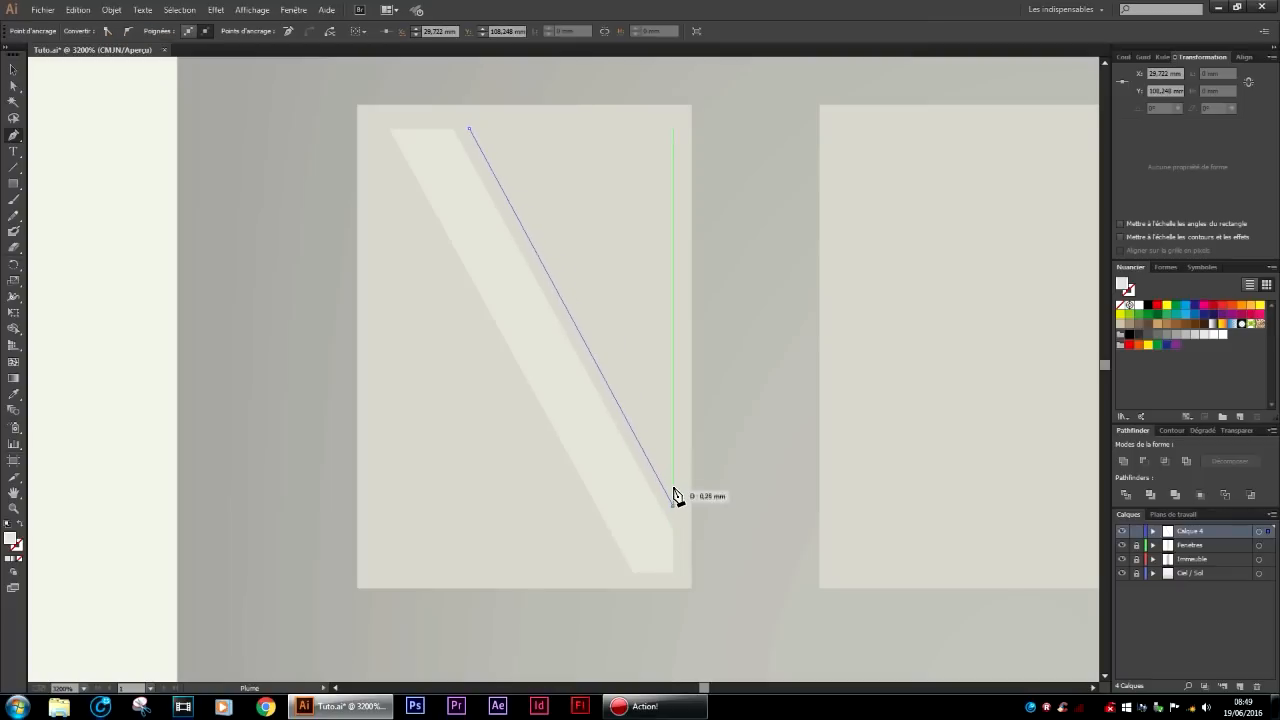
left_click(486, 148)
left_click(469, 129)
left_click(11, 69)
left_click(137, 221)
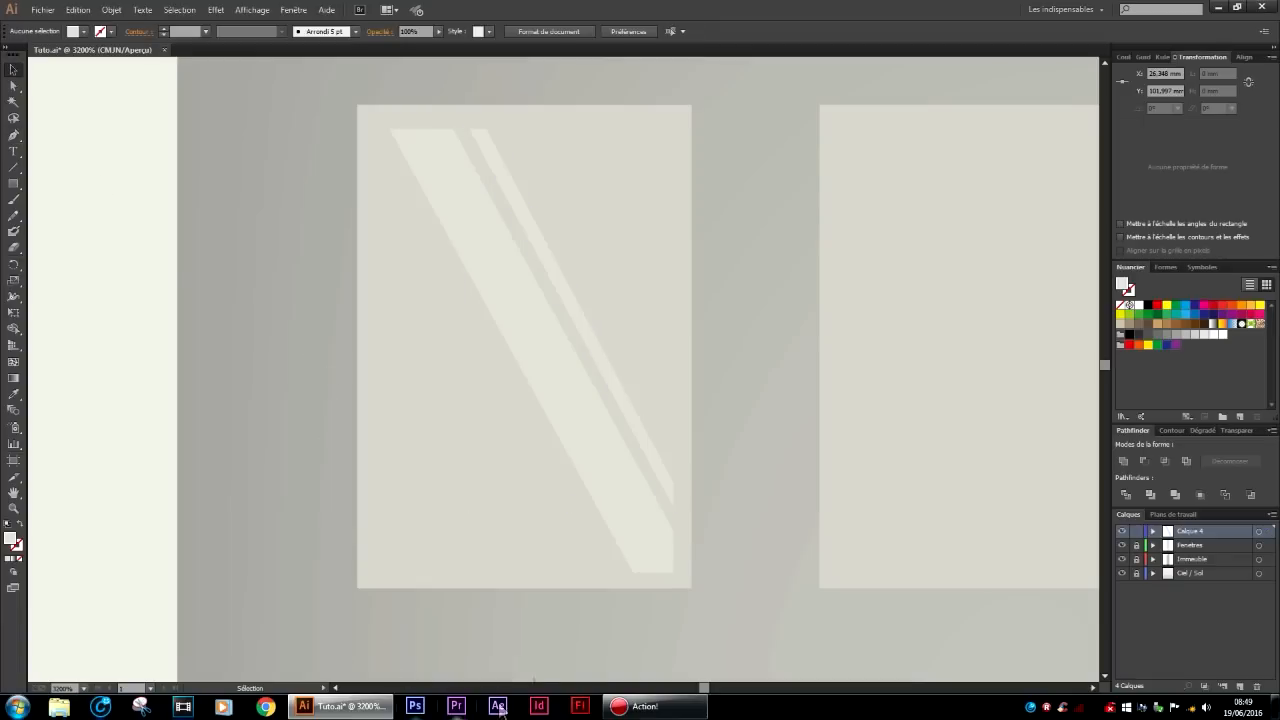
Delete both reflection bands from the top-left window.
scroll(672, 430, "down", 7)
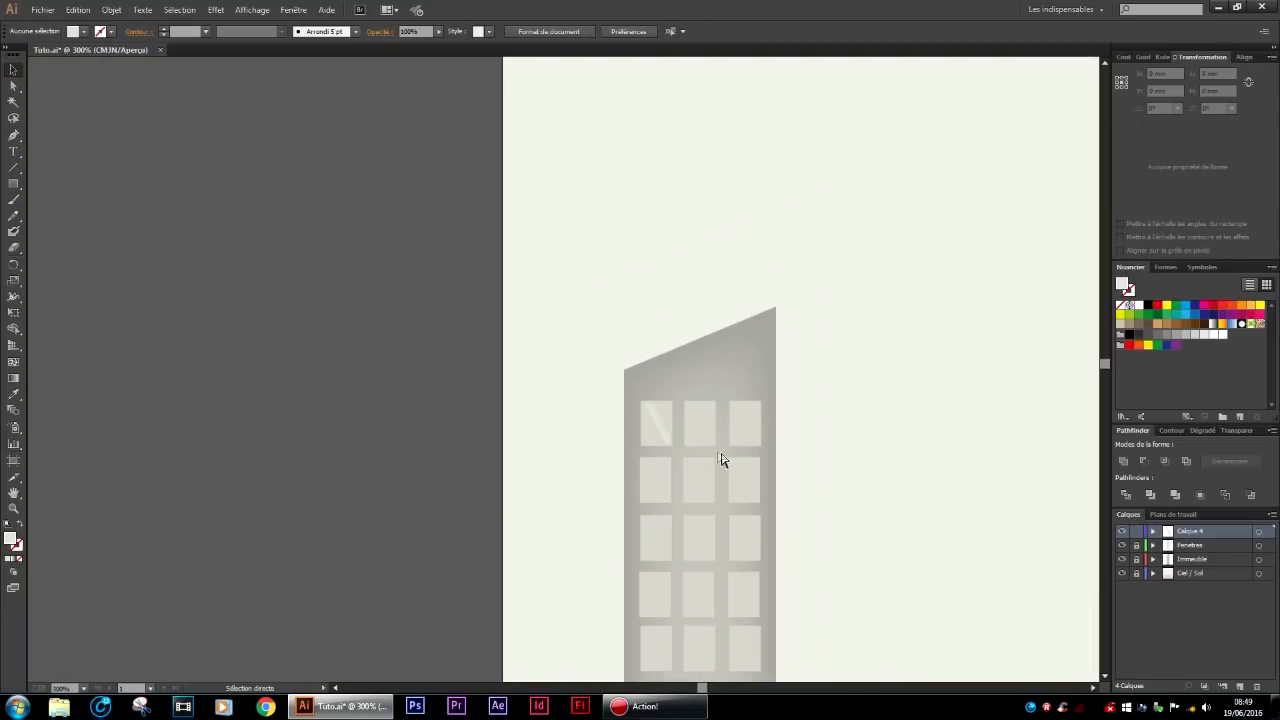
scroll(720, 456, "right", 7)
scroll(700, 465, "down", 5)
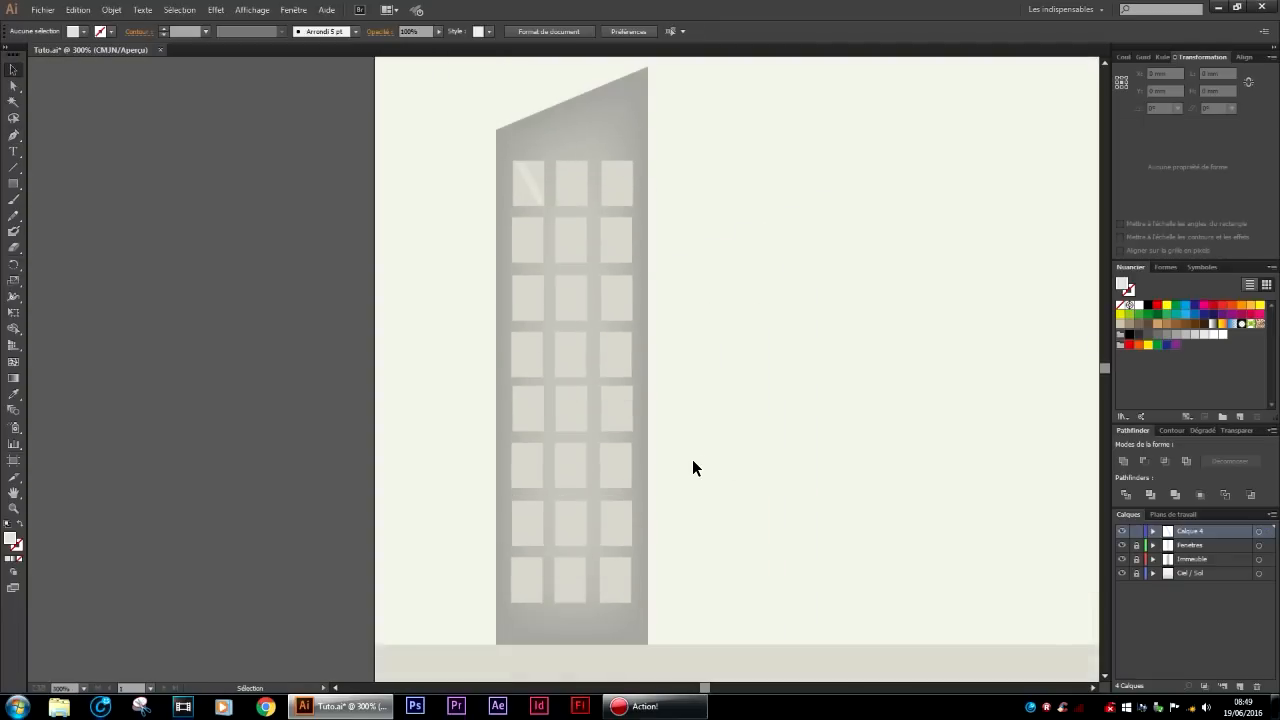
scroll(526, 192, "up", 7)
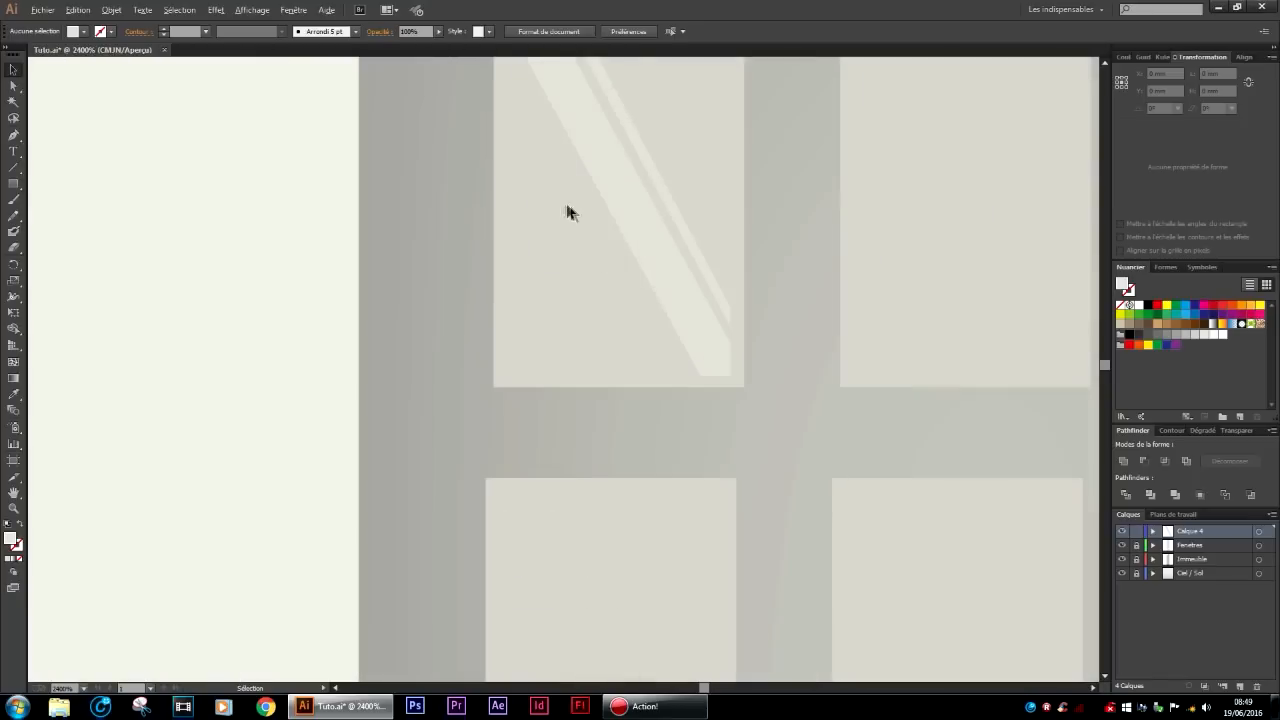
scroll(614, 270, "up", 3)
left_click(616, 318)
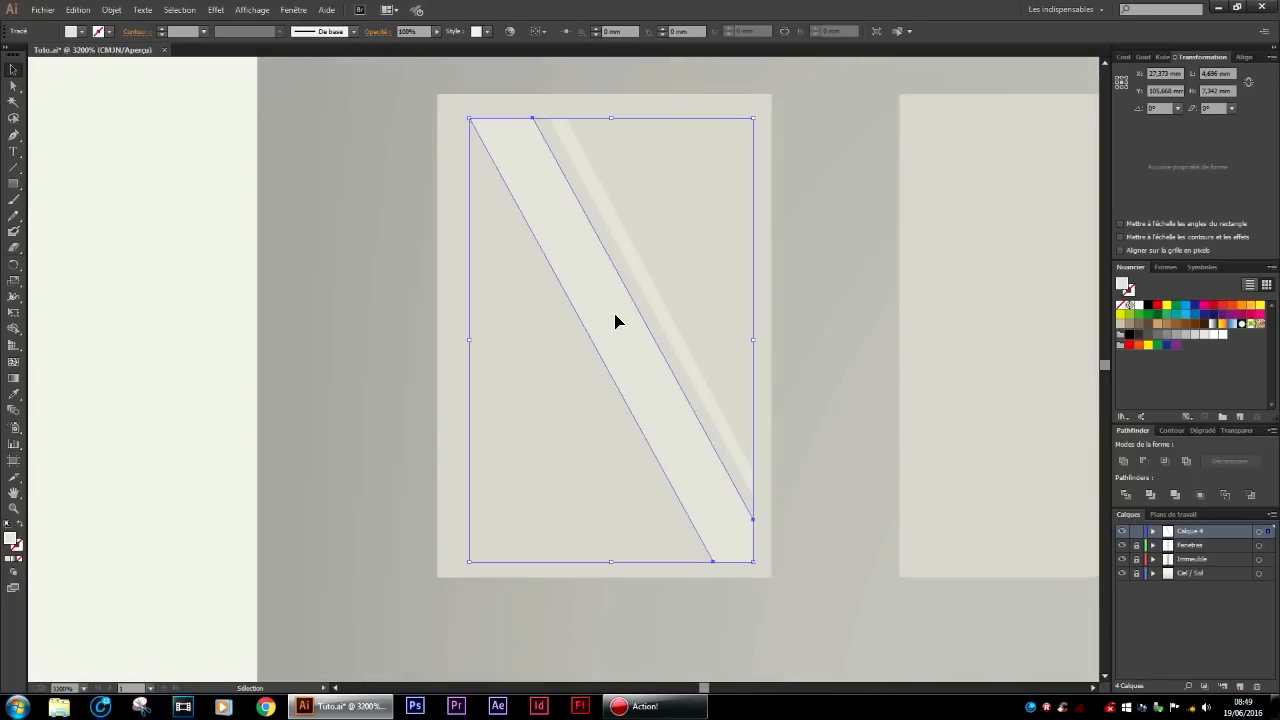
key("Delete")
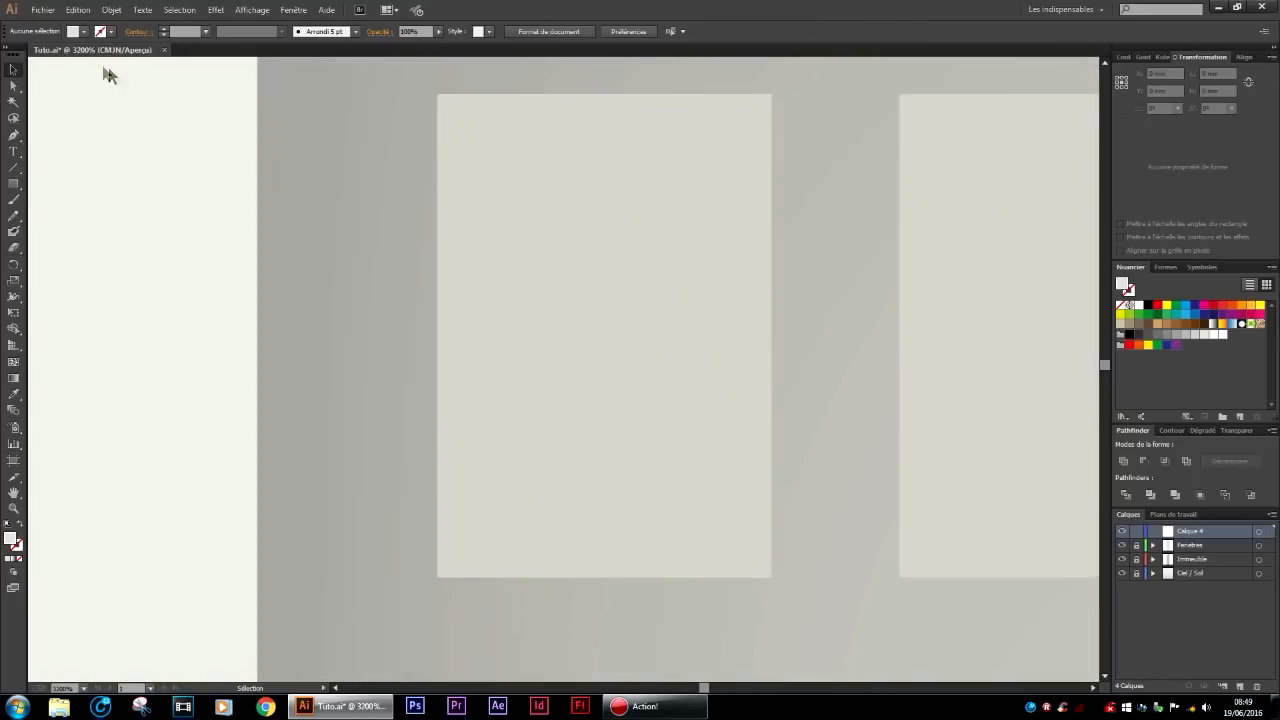
Draw a closed four-point reflection band from the top-left window's upper left side down to its bottom edge with the Pen tool.
left_click(13, 135)
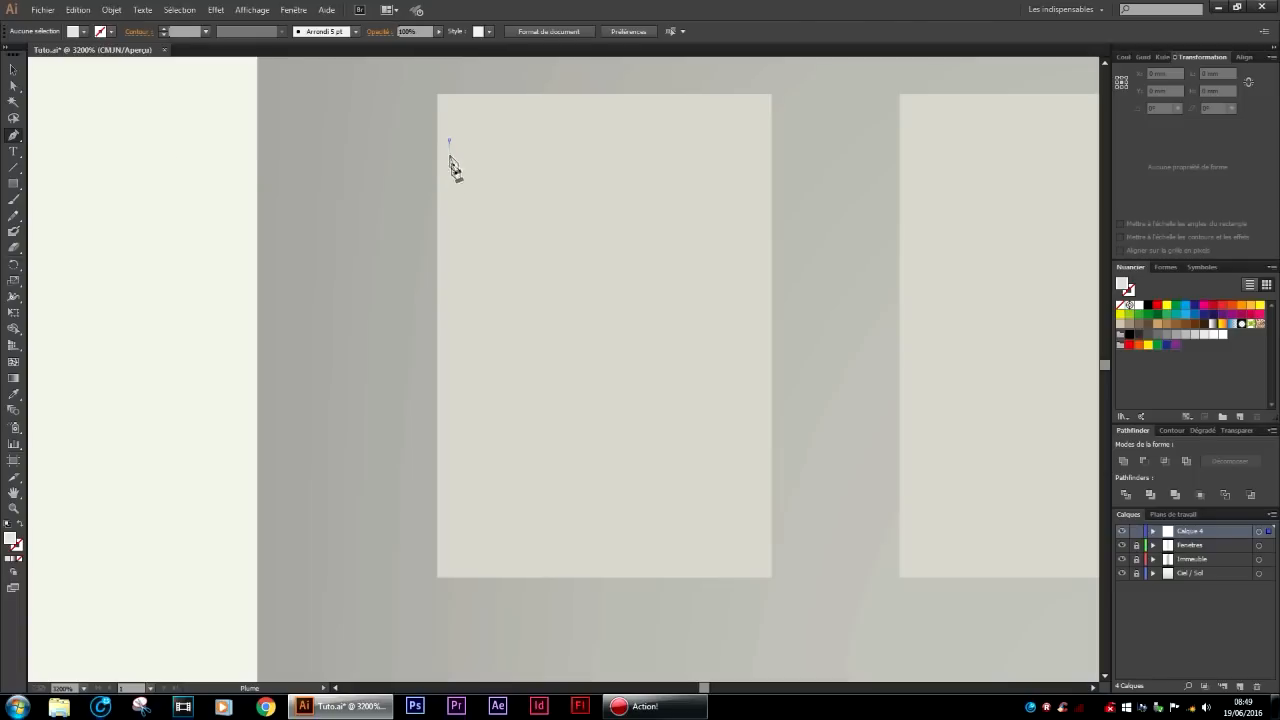
left_click(449, 139)
left_click(449, 198)
left_click(609, 568)
left_click(664, 568)
left_click(449, 139)
Draw a second, wider four-point diagonal band just right of the first, from the window's top-left corner to its bottom-right corner.
left_click(449, 111)
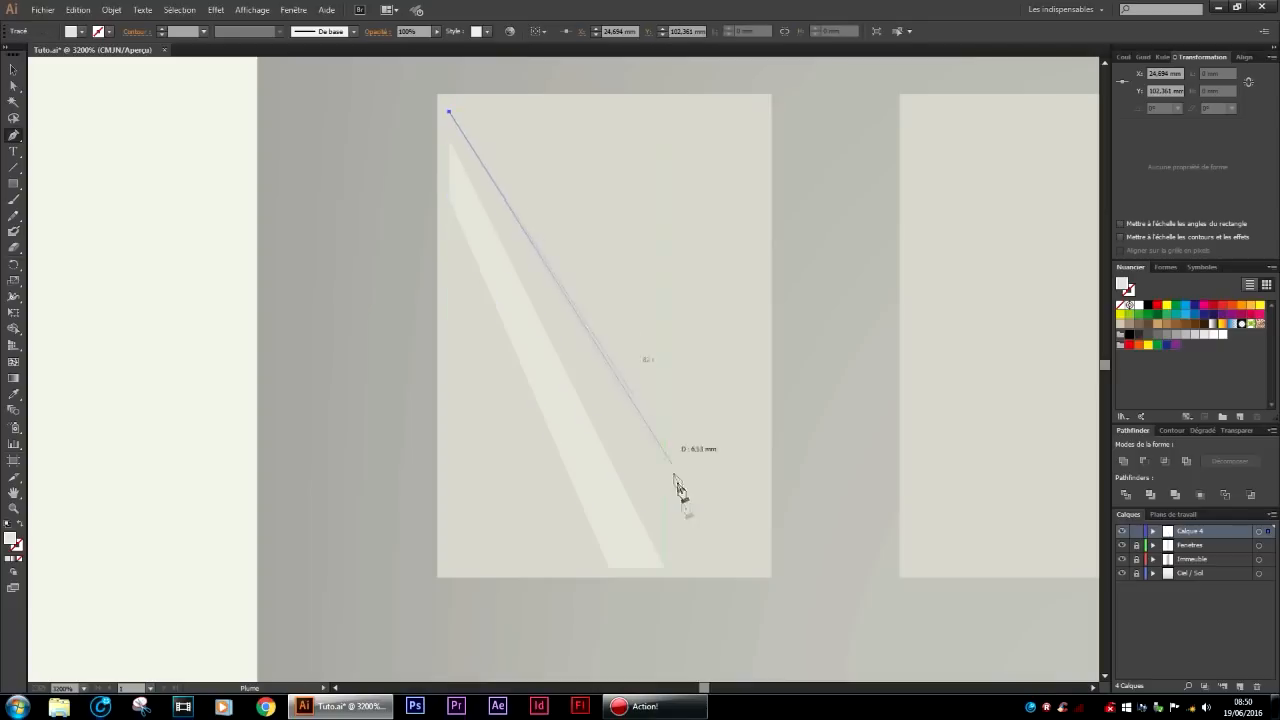
left_click(693, 568)
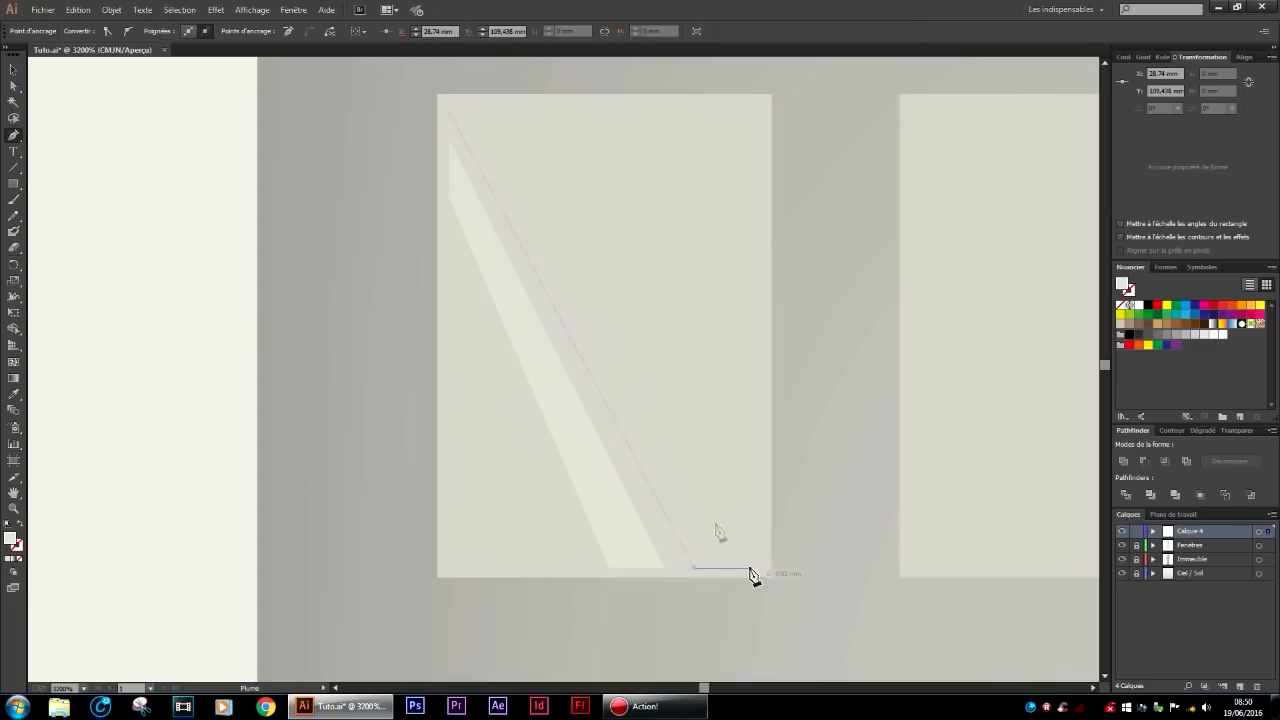
left_click(750, 569)
left_click(505, 114)
left_click(449, 111)
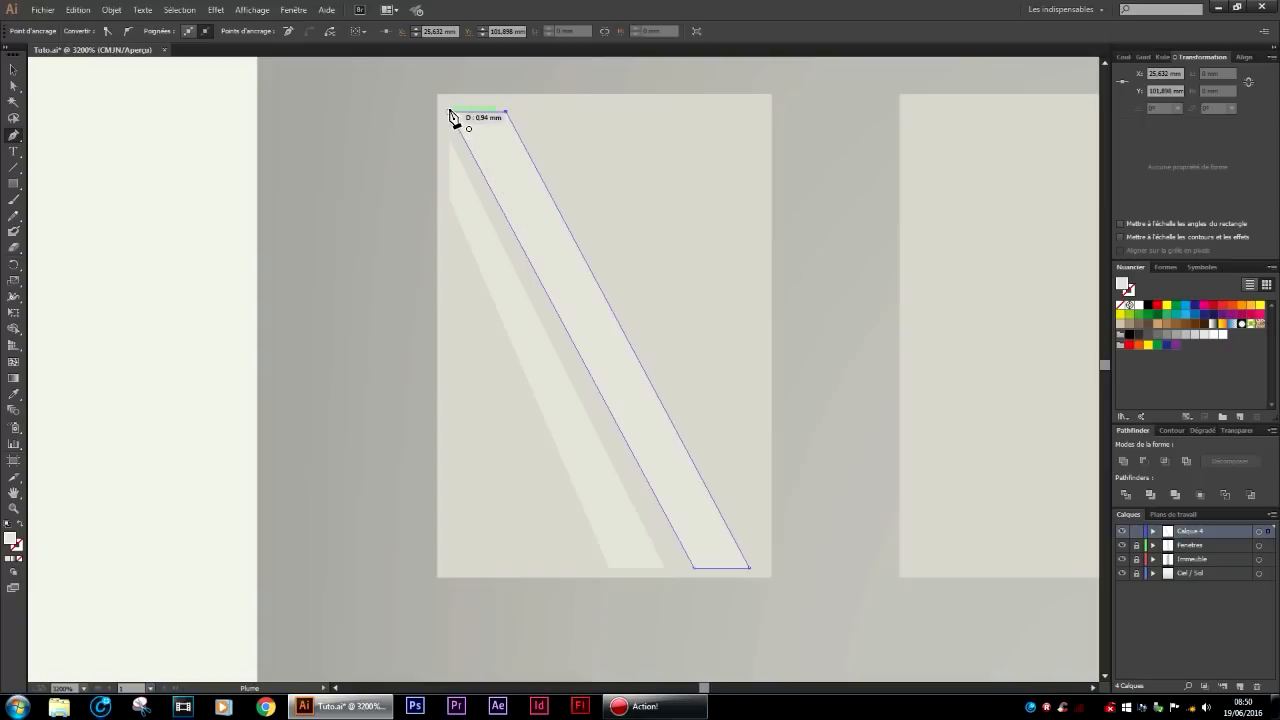
key("v")
left_click(198, 385)
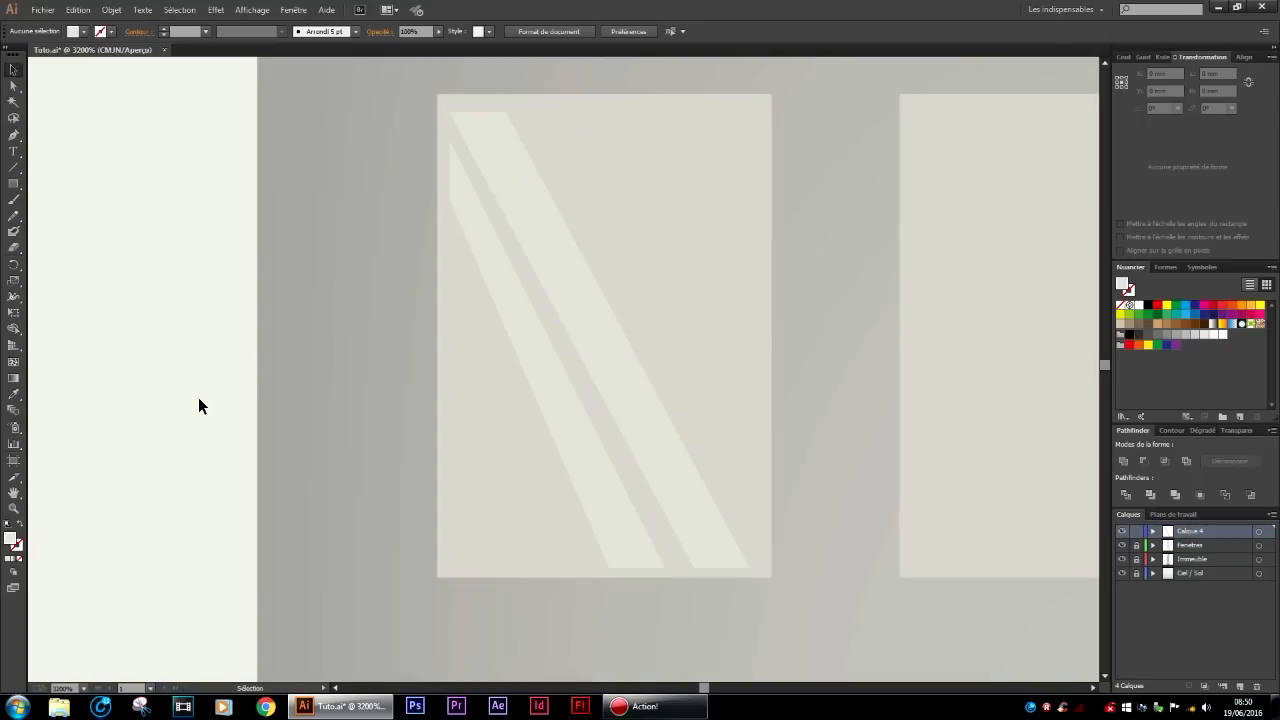
Copy the pair of reflection bands onto the other two top-row windows, and copy that whole row of reflections onto the second row.
scroll(212, 391, "down", 6)
scroll(212, 391, "down", 5)
scroll(212, 398, "up", 5)
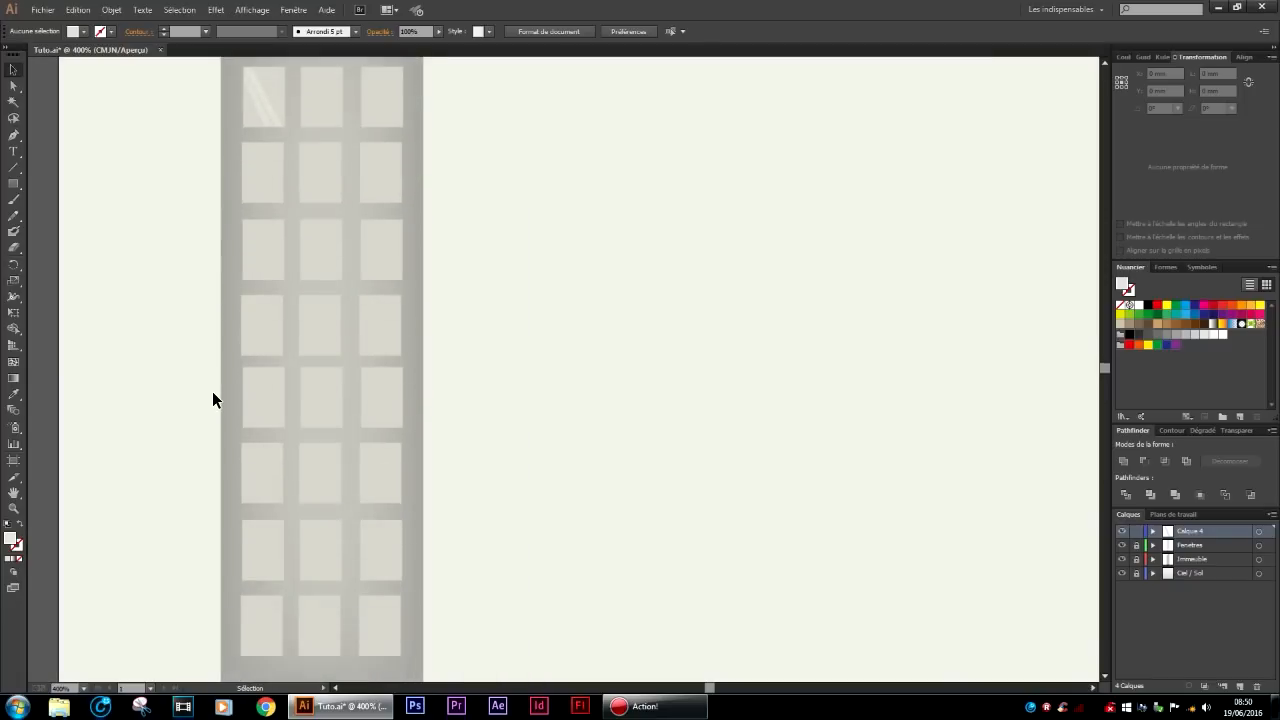
left_click_drag(191, 197, 524, 370)
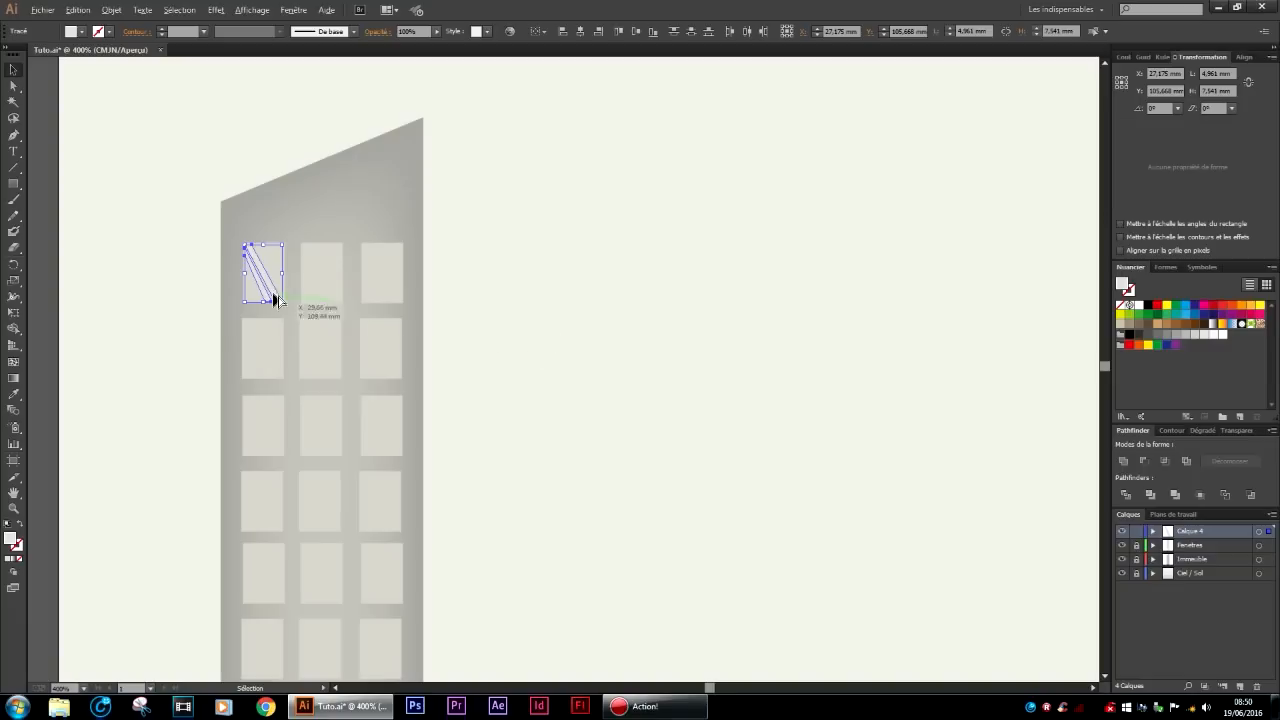
left_click_drag(277, 294, 396, 290)
left_click_drag(492, 195, 177, 311)
left_click_drag(333, 292, 333, 364)
Copy the top two rows of reflections onto the third and fourth window rows, and nudge the copies into alignment.
scroll(343, 349, "down", 4)
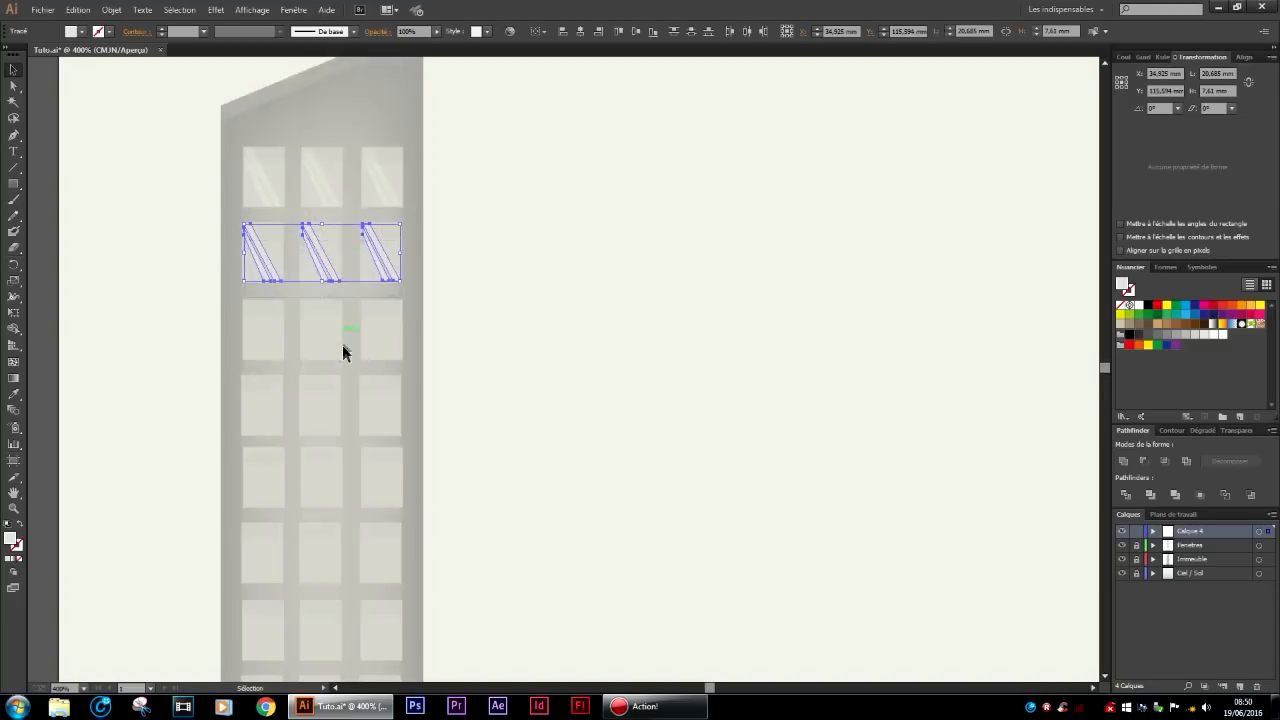
left_click_drag(460, 86, 200, 262)
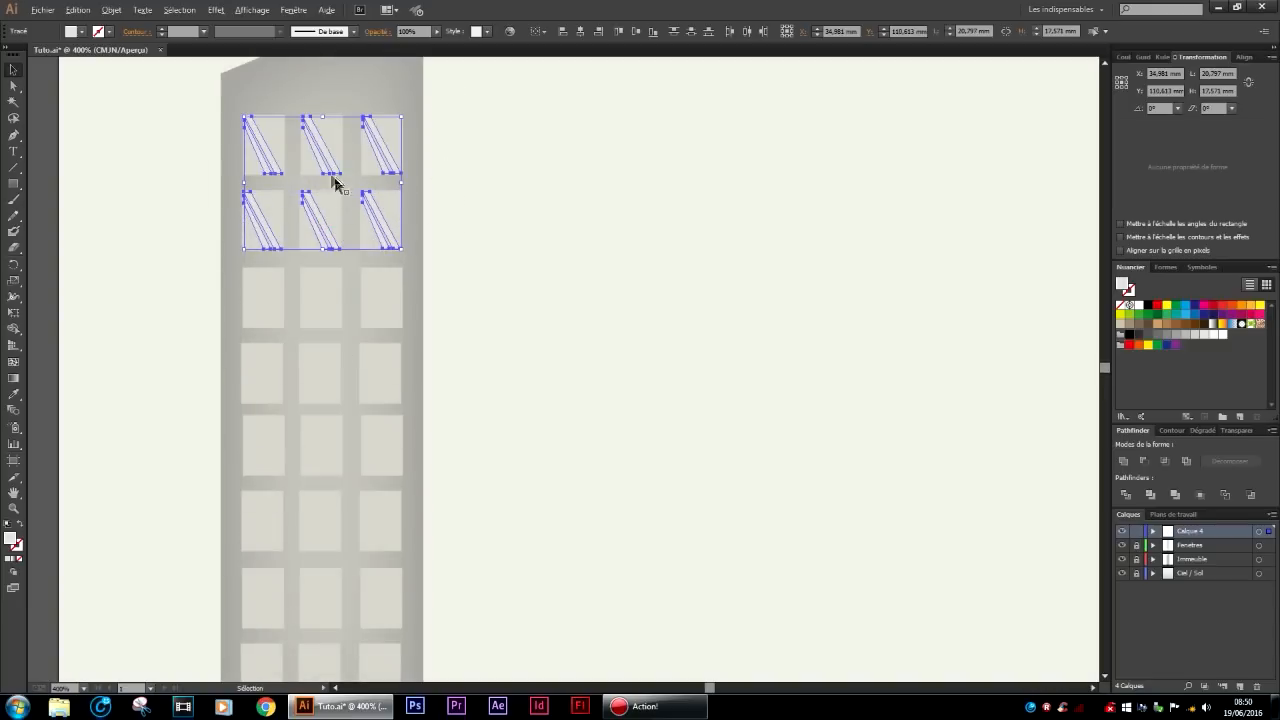
left_click_drag(330, 163, 327, 318)
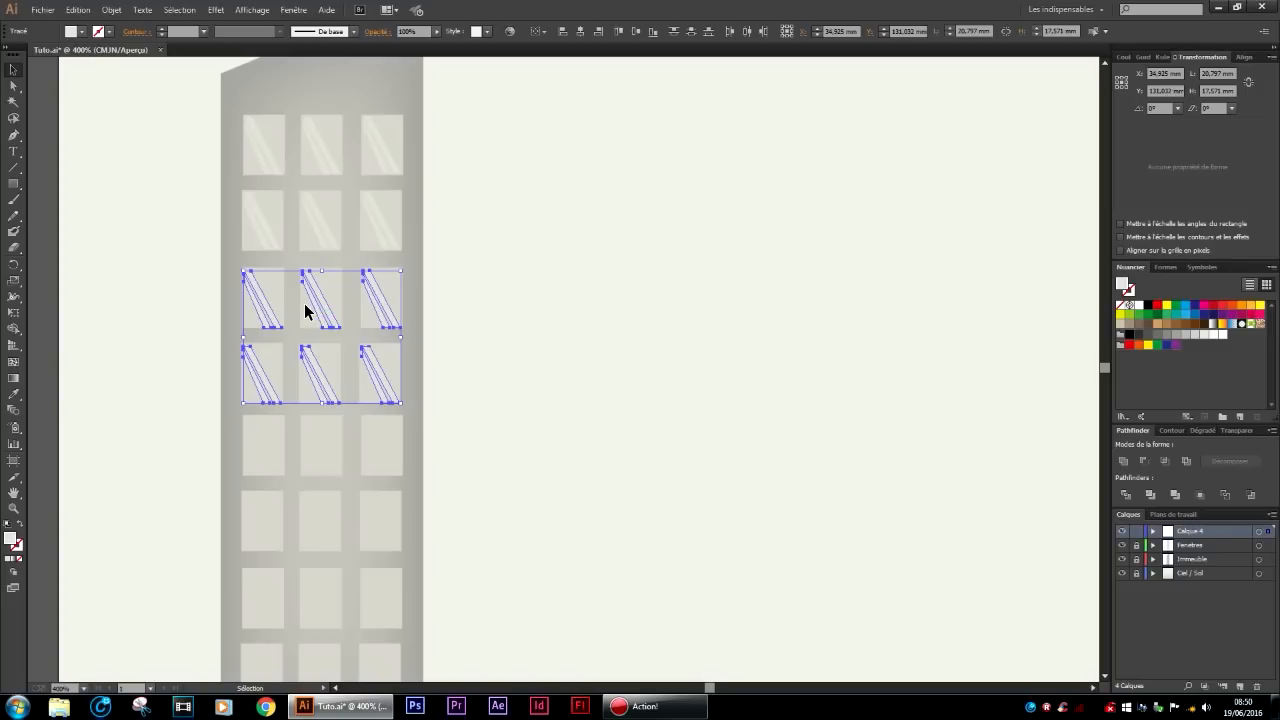
scroll(304, 303, "up", 3)
left_click_drag(337, 291, 334, 297)
scroll(340, 303, "down", 5)
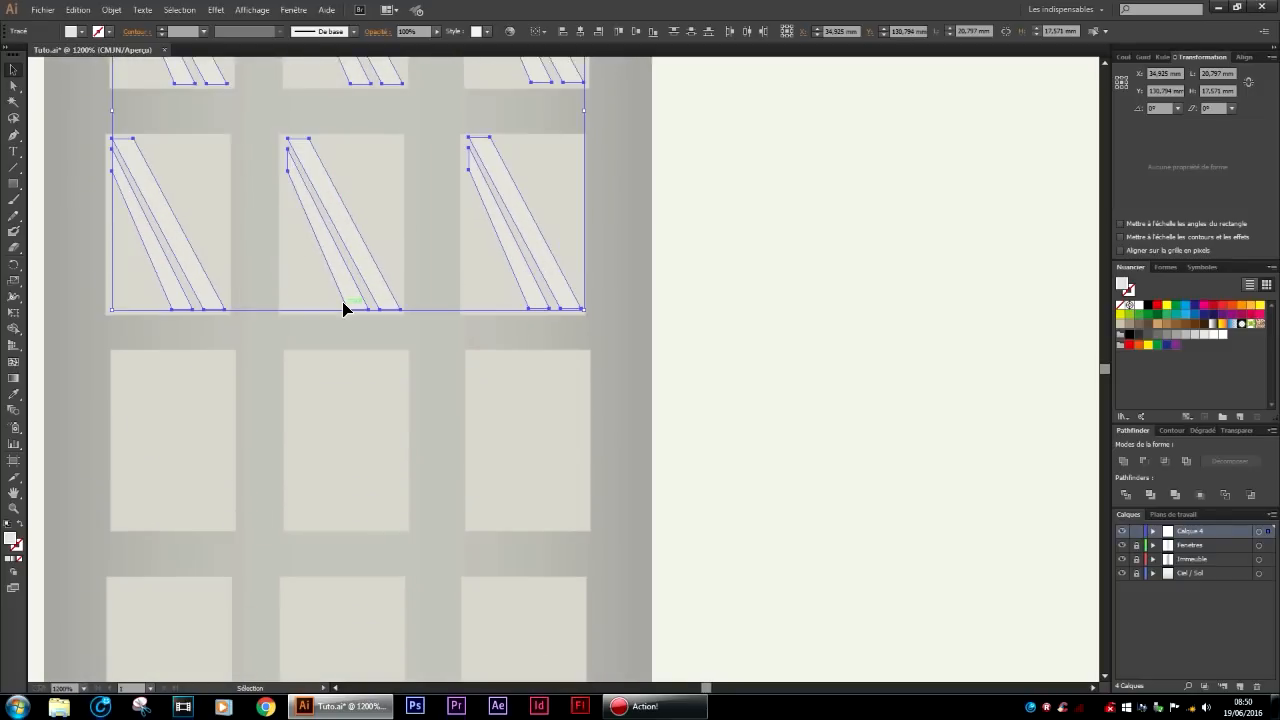
Copy the upper four rows of reflections onto the lower four window rows, align the copies with the windows and deselect them.
scroll(362, 303, "down", 3)
scroll(374, 309, "up", 2)
mouse_move(512, 110)
left_mouse_down()
mouse_move(211, 408)
mouse_move(210, 427)
left_mouse_up()
left_click_drag(360, 338, 363, 643)
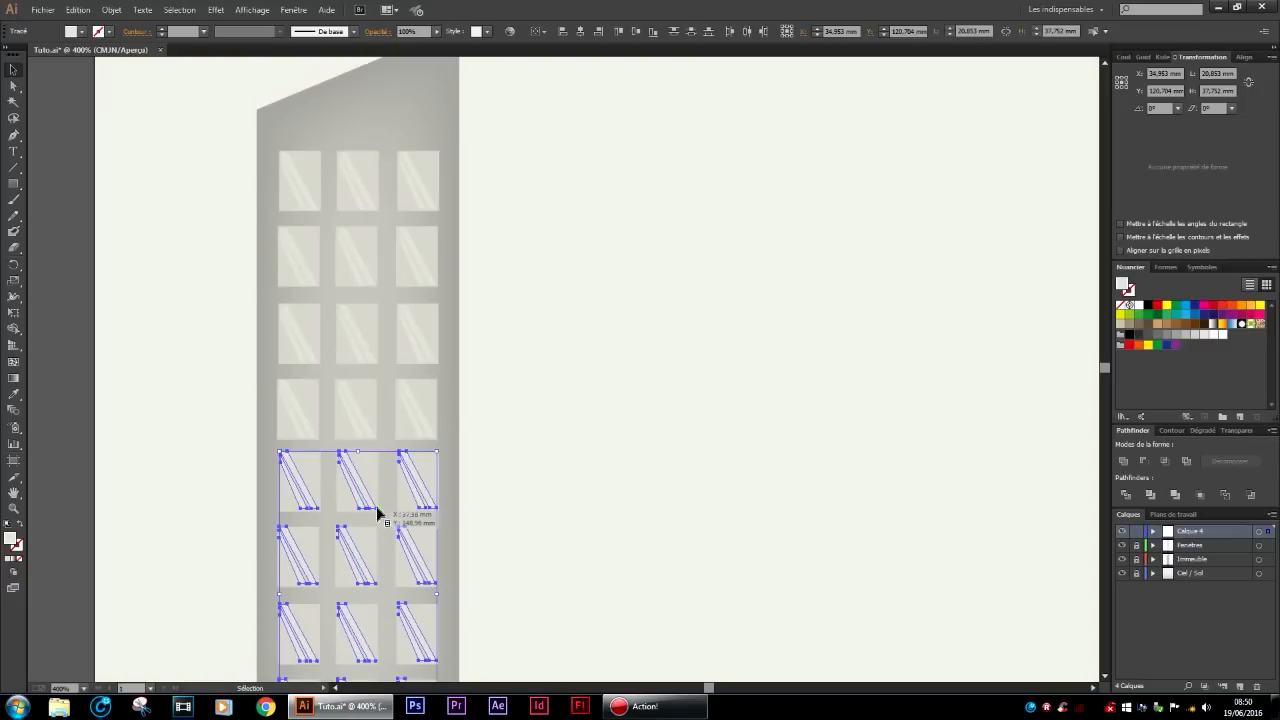
scroll(355, 517, "up", 4)
scroll(354, 517, "up", 1)
left_click_drag(351, 386, 357, 390)
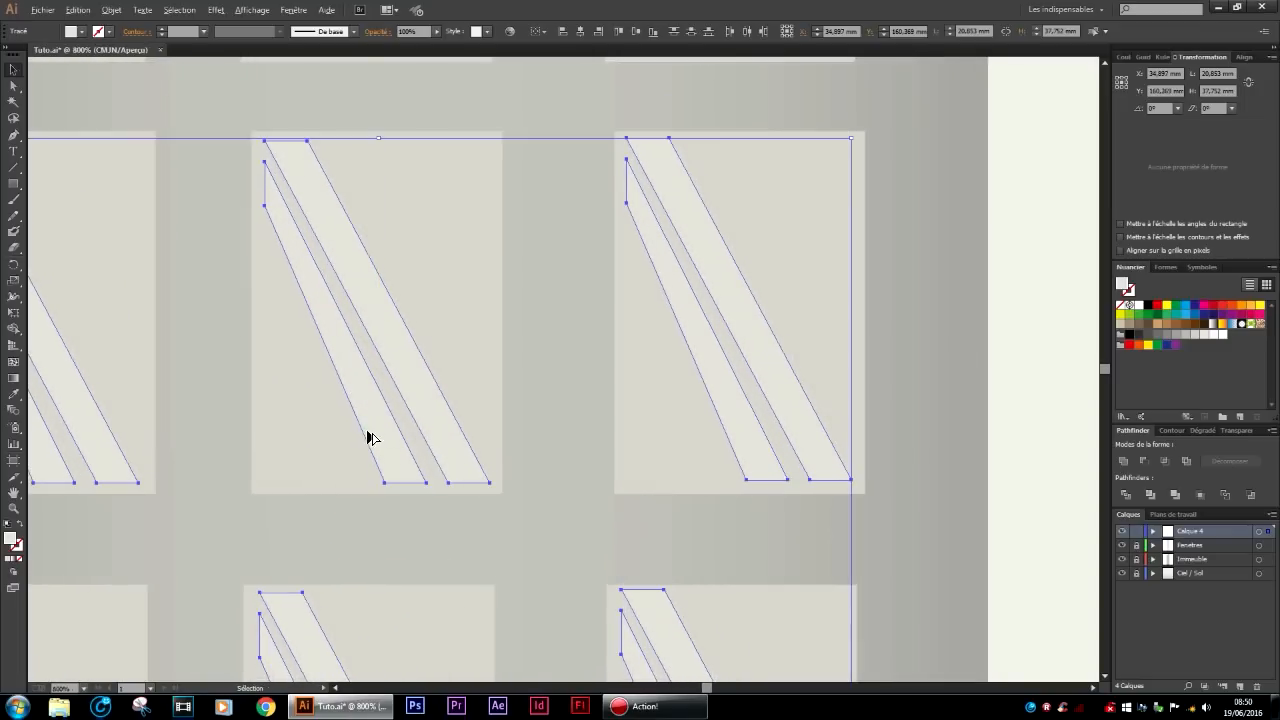
scroll(370, 437, "down", 6)
left_click(534, 445)
scroll(535, 440, "down", 3)
scroll(560, 445, "right", 3)
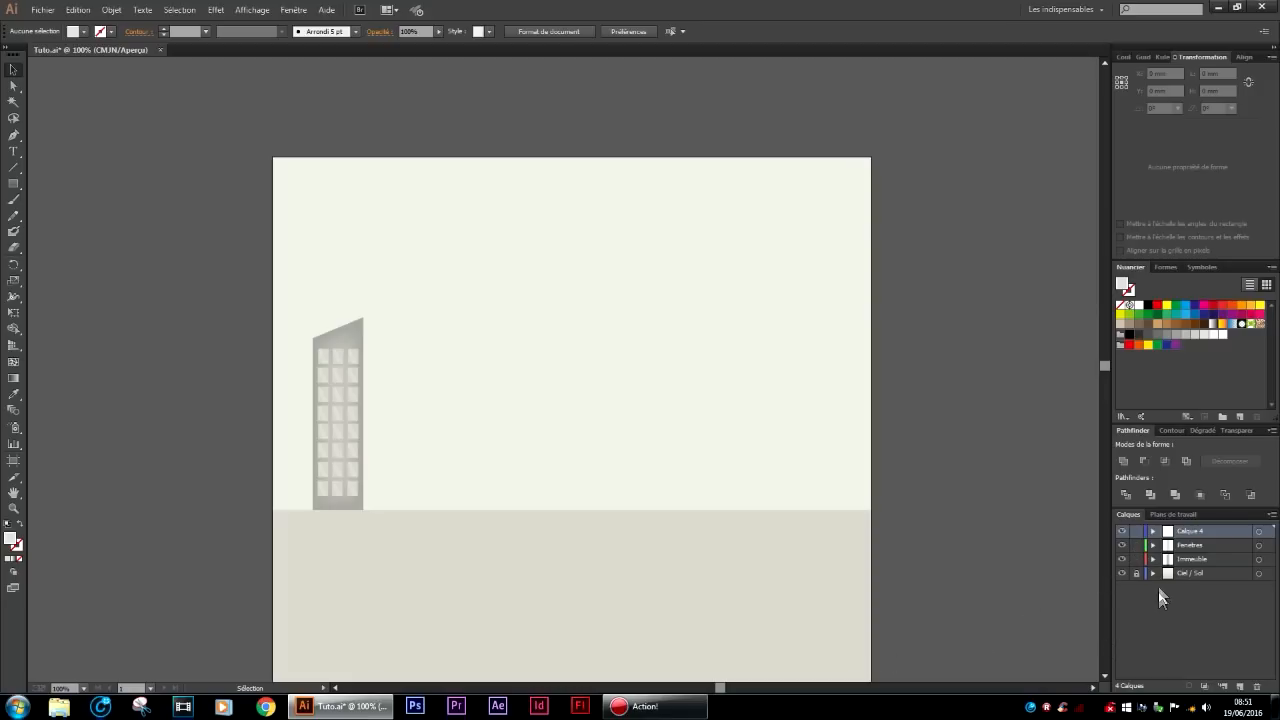
Group the building body, its windows and all the reflections into a single object, and deselect it.
left_click_drag(500, 237, 235, 585)
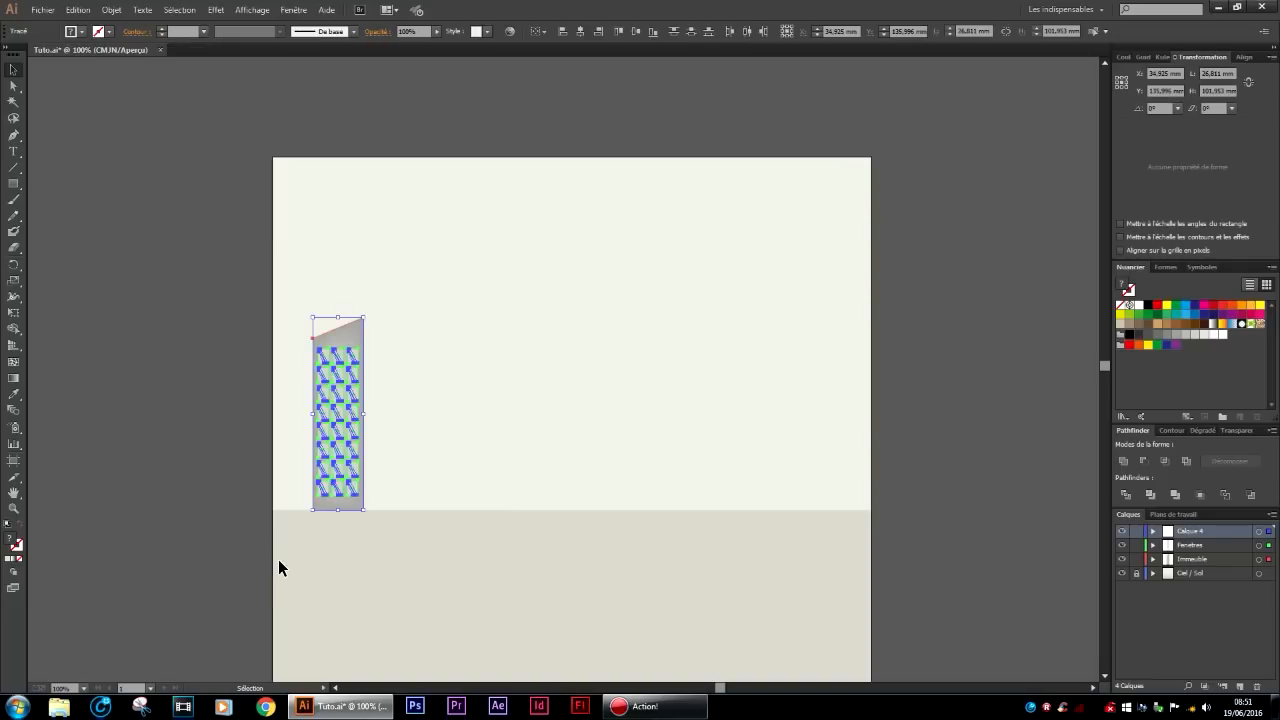
key("a")
key("ctrl+g")
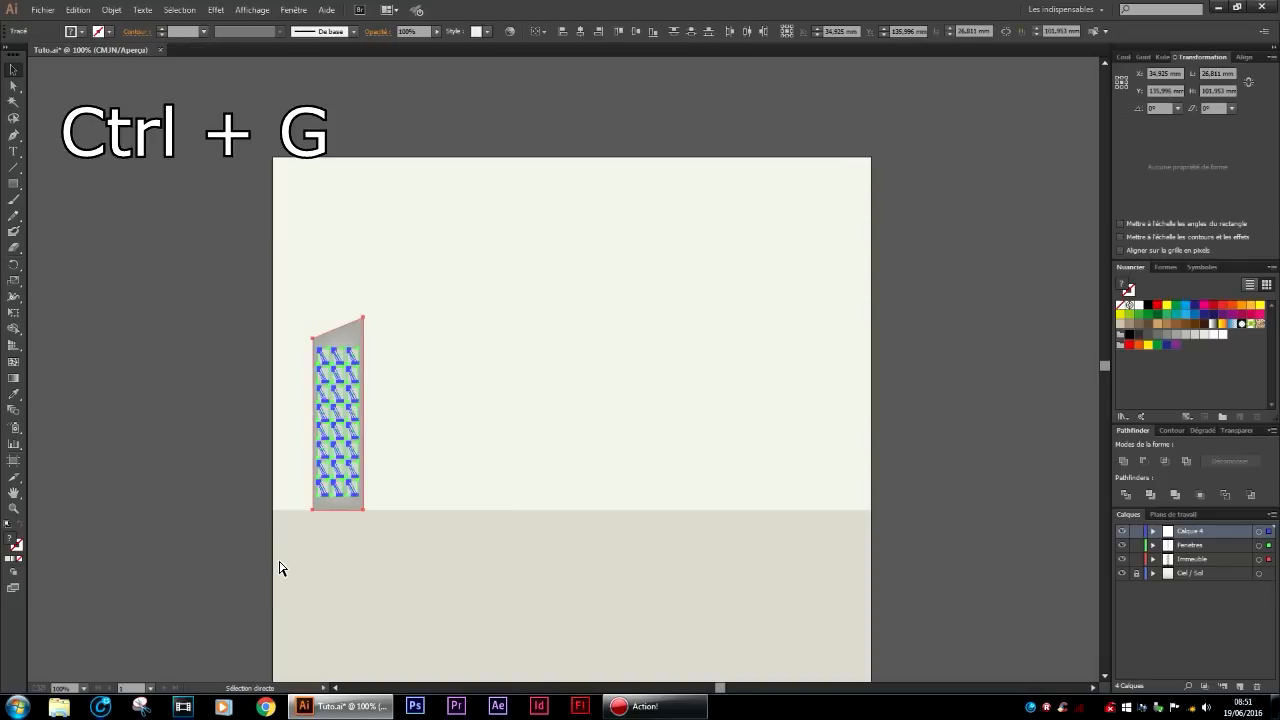
key("ctrl+g")
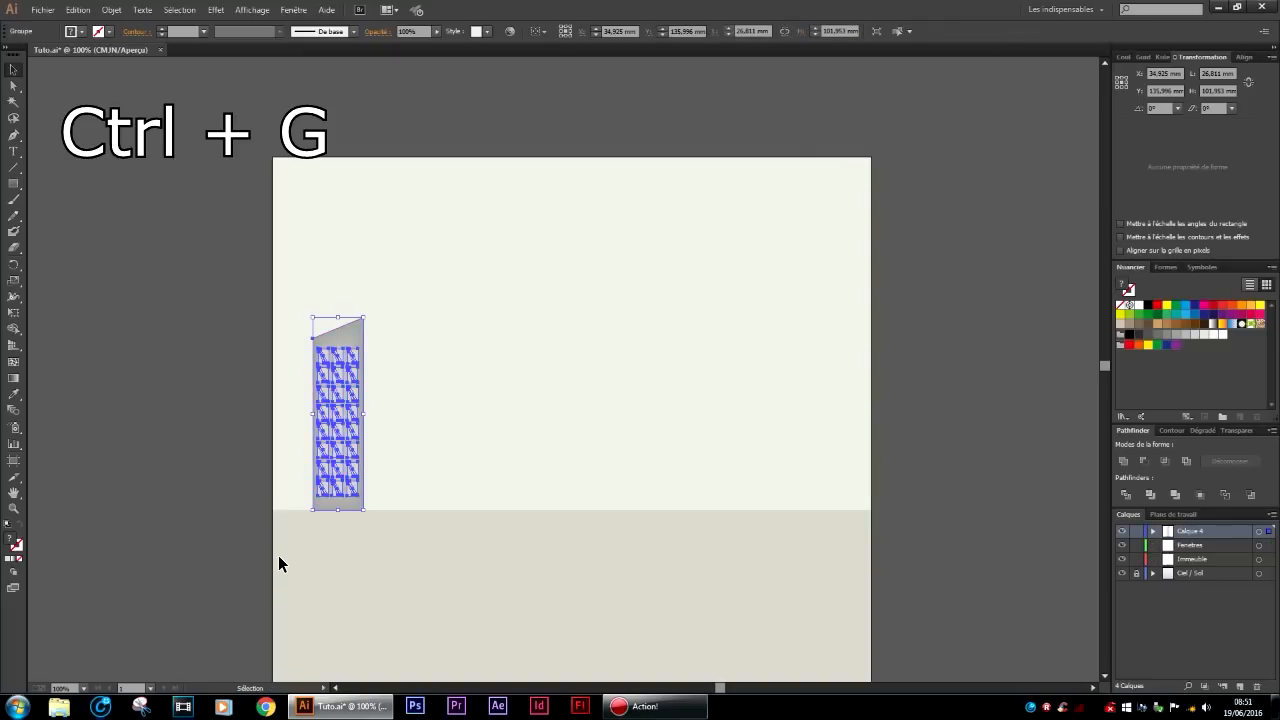
left_click(177, 543)
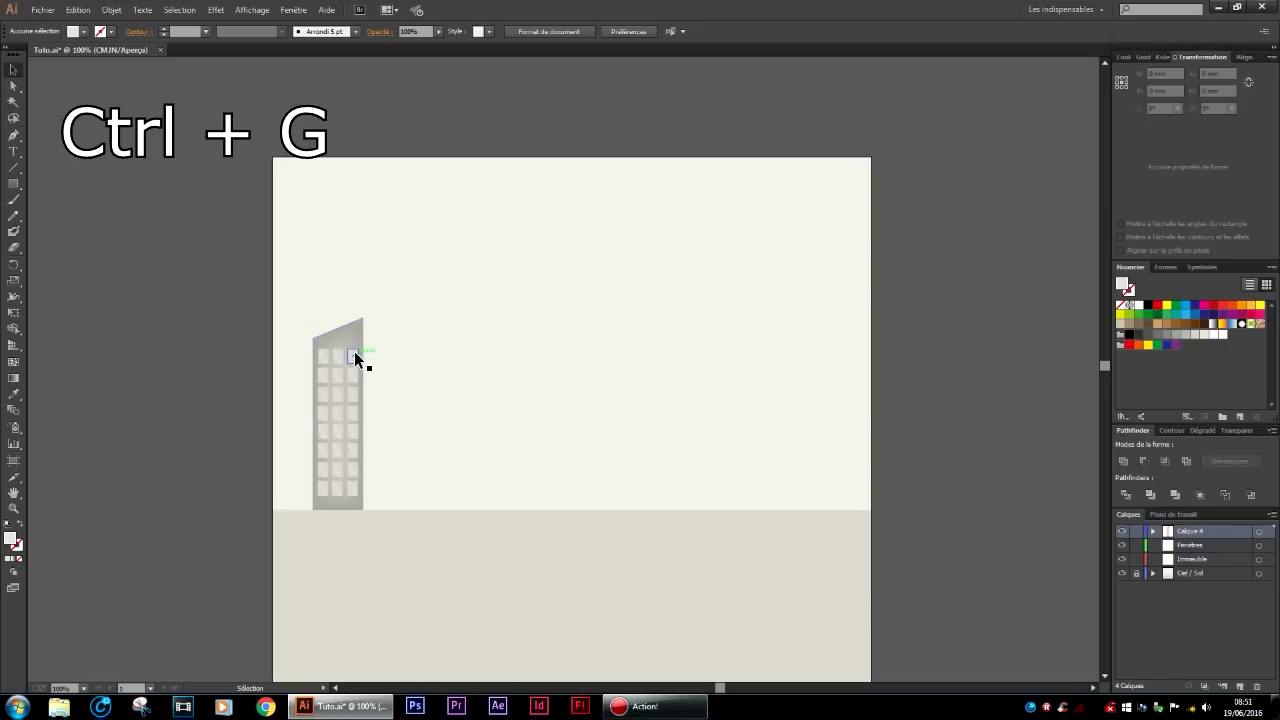
Try moving the grouped building across the sky and back to its place to test the group.
left_click_drag(332, 349, 570, 286)
left_click_drag(556, 373, 343, 430)
left_click(148, 423)
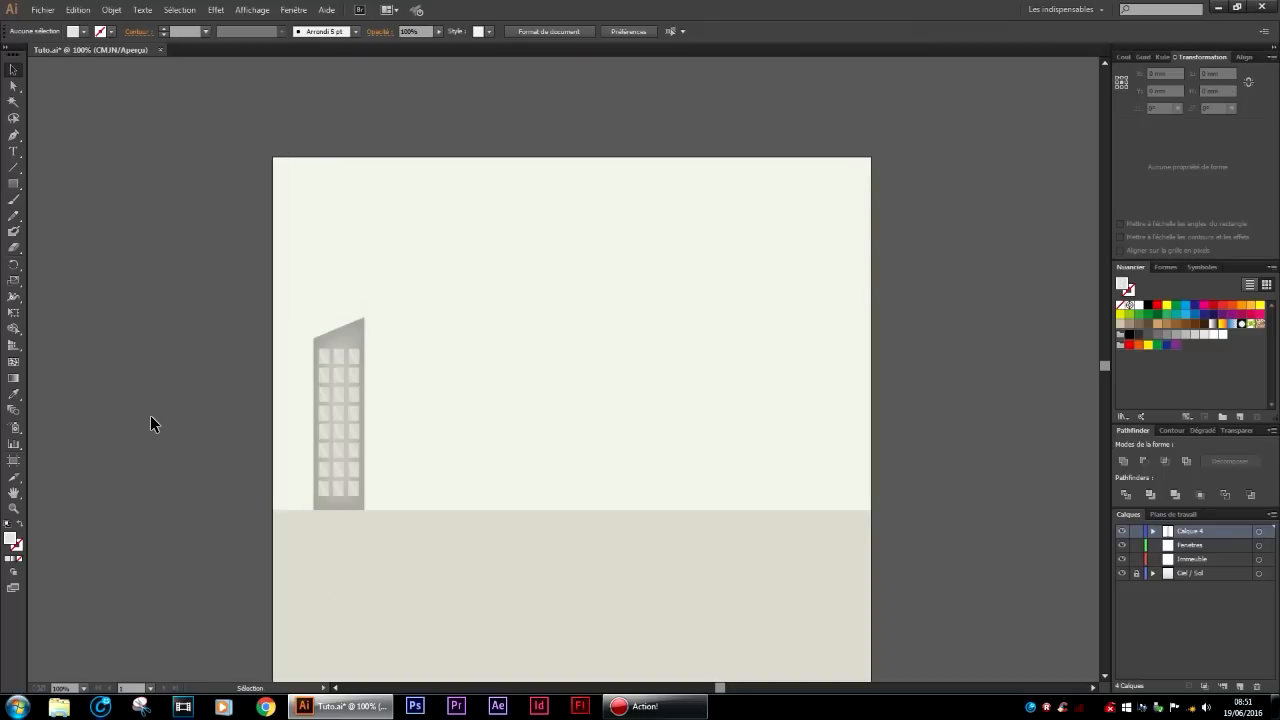
Delete the two emptied layers, Fenetres and Immeuble.
left_click(1206, 546)
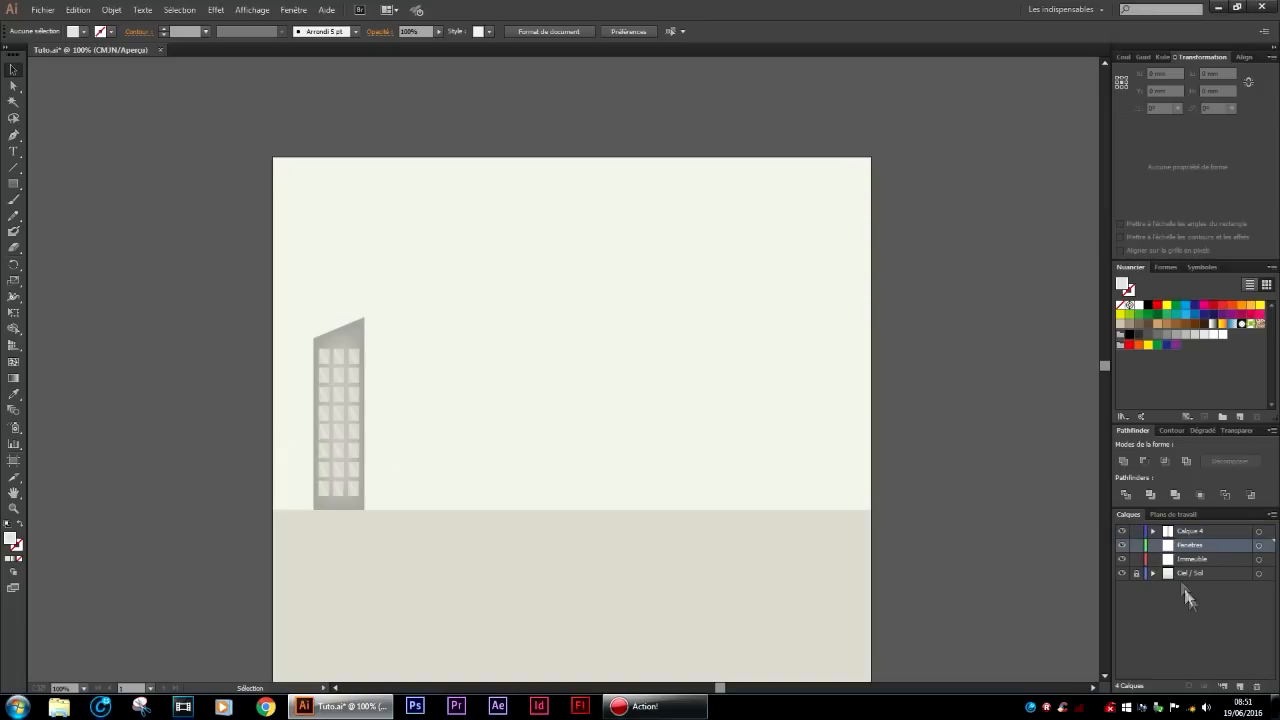
left_click(1257, 686)
left_click(1257, 686)
Duplicate the grouped building to its right and enlarge the copy proportionally to about 34 × 130 mm, keeping its base on the horizon.
left_click(362, 370)
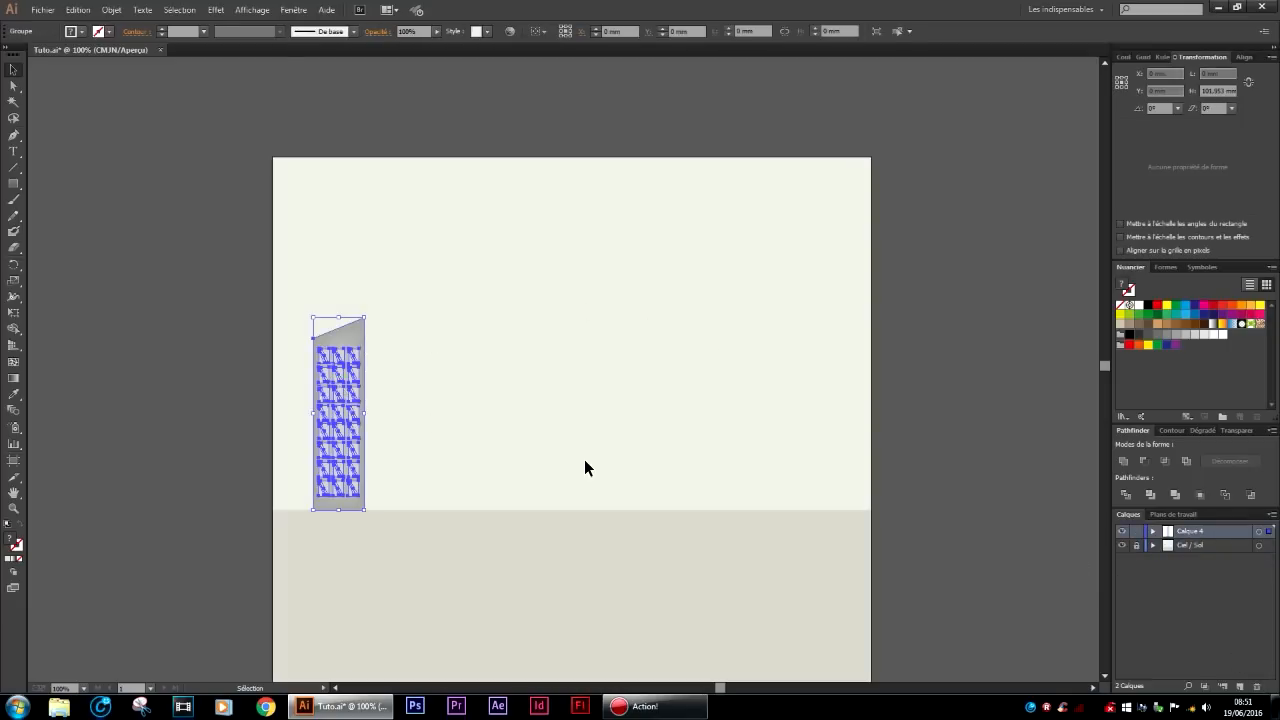
left_click_drag(344, 341, 416, 342)
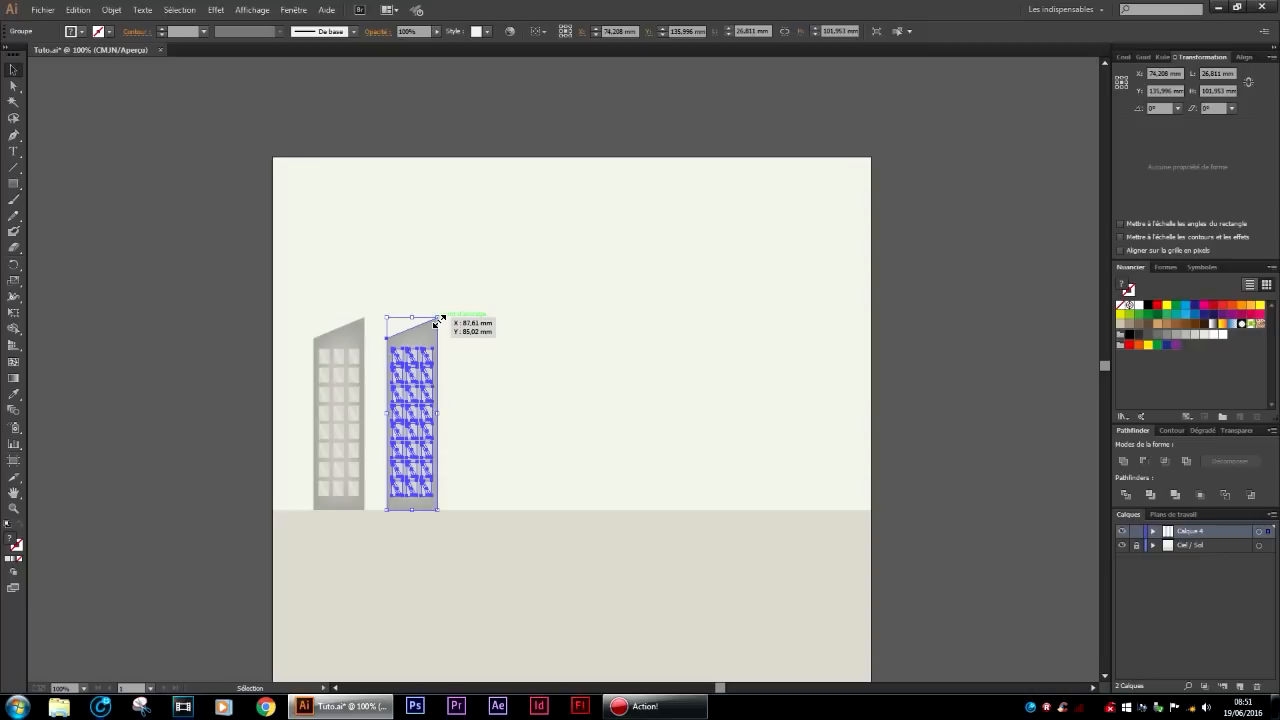
left_click_drag(437, 322, 465, 226)
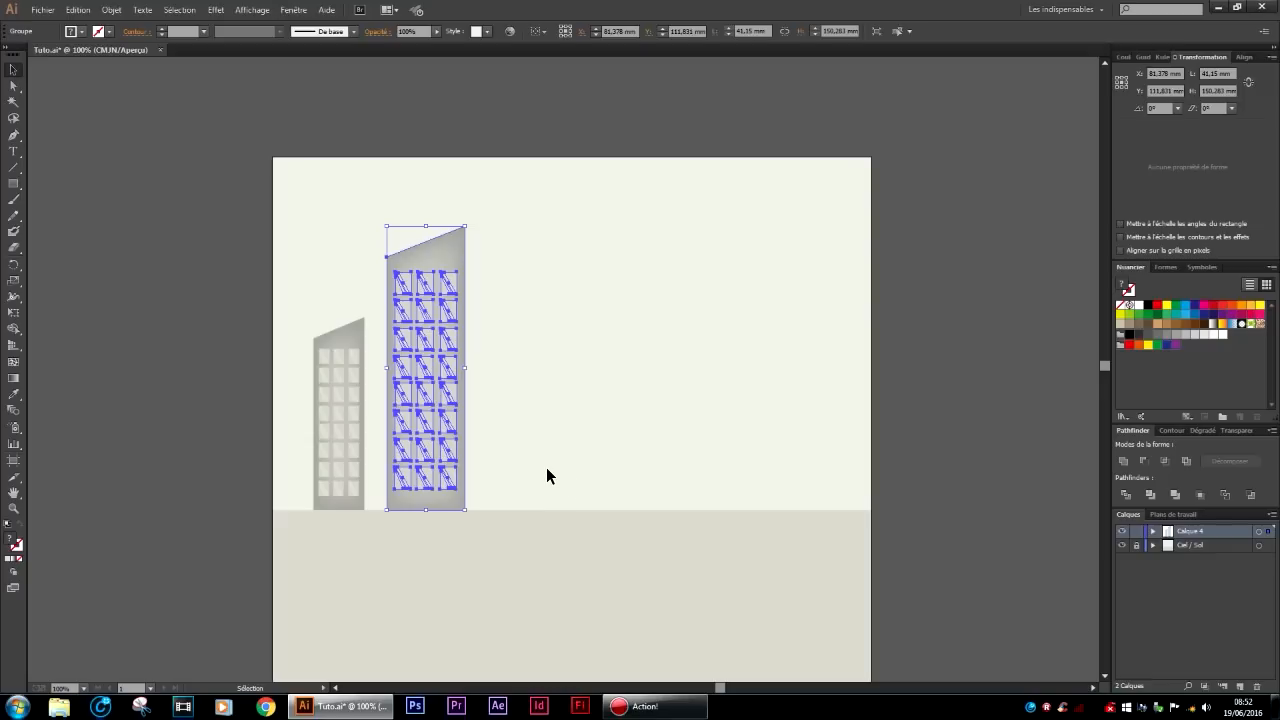
key("ctrl+z")
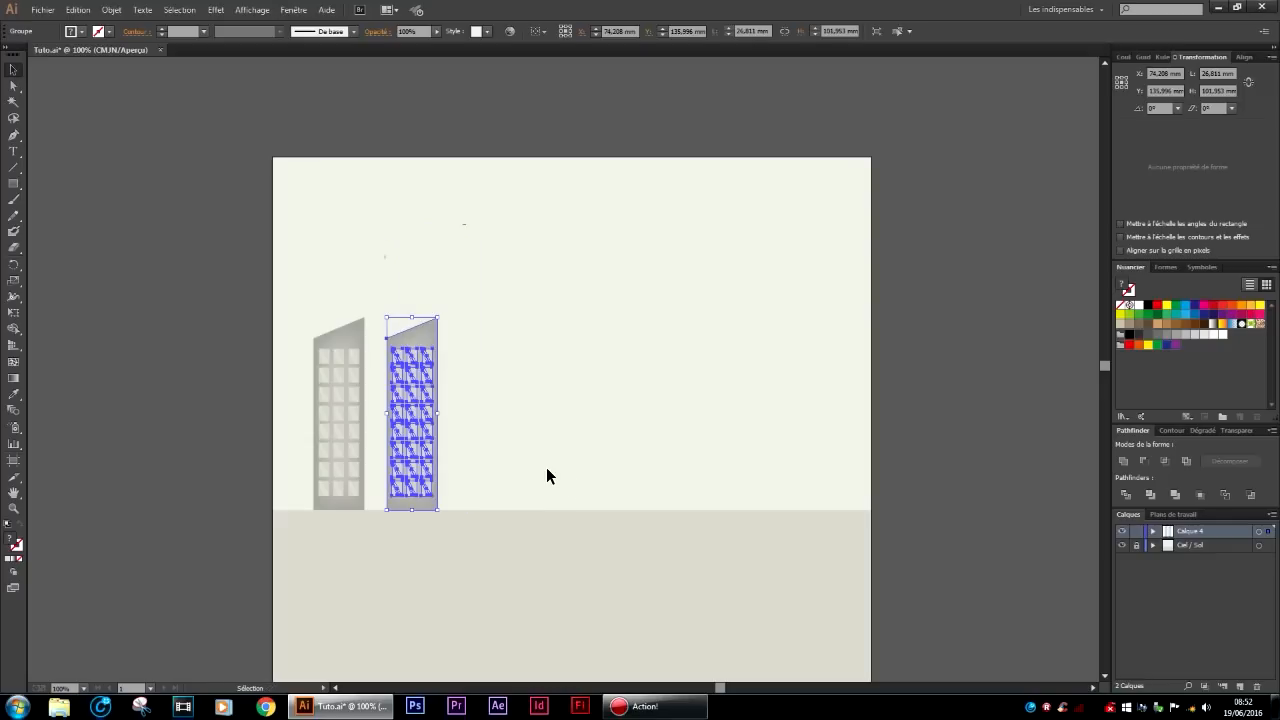
key("shift")
left_click_drag(438, 318, 893, 268)
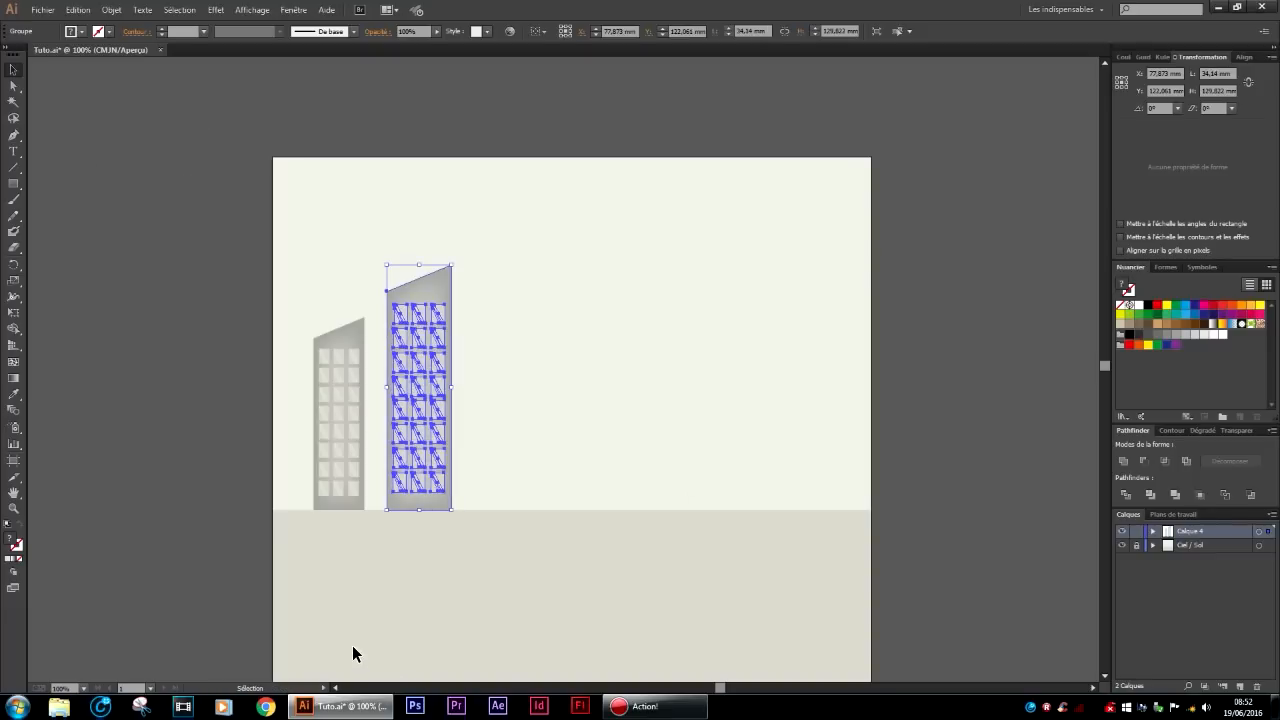
Nudge the taller building about 4 mm left, closer to the first building.
key("Left")
key("Left")
key("Left")
key("Left")
key("Left")
key("Left")
key("Left")
key("Left")
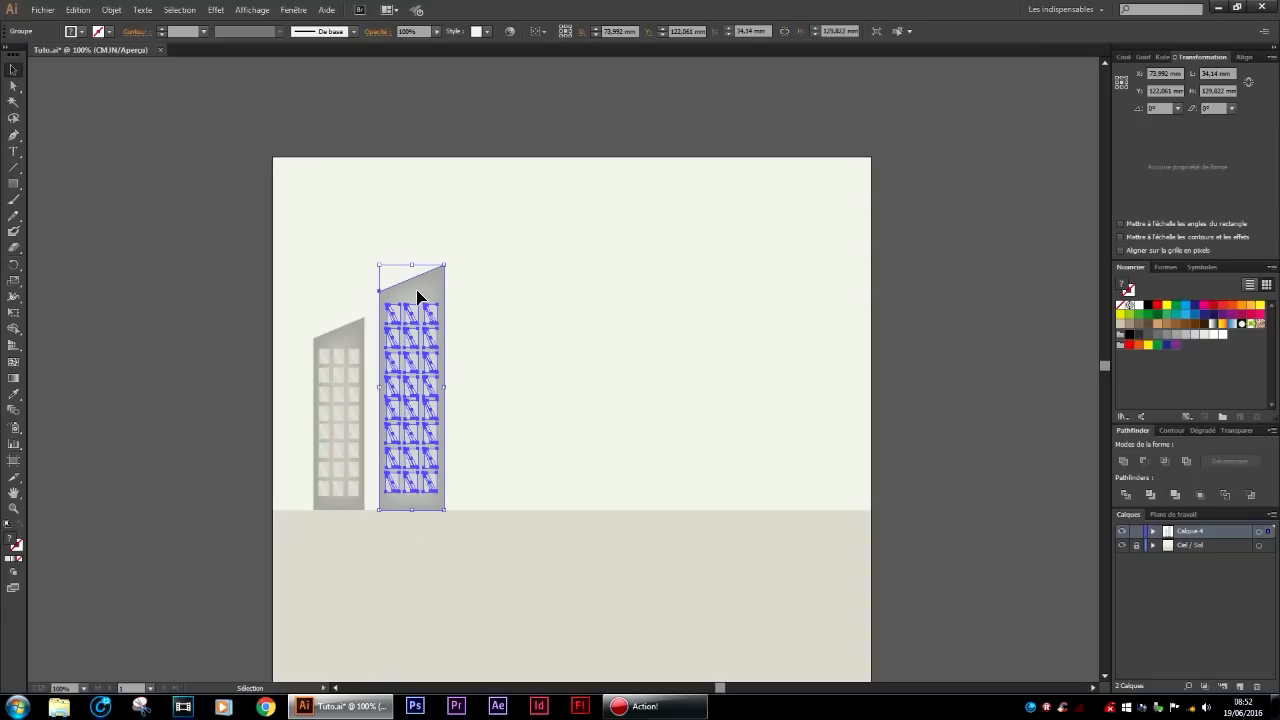
Ungroup the taller building and change the fill of its body to a slightly darker grey.
right_click(418, 296)
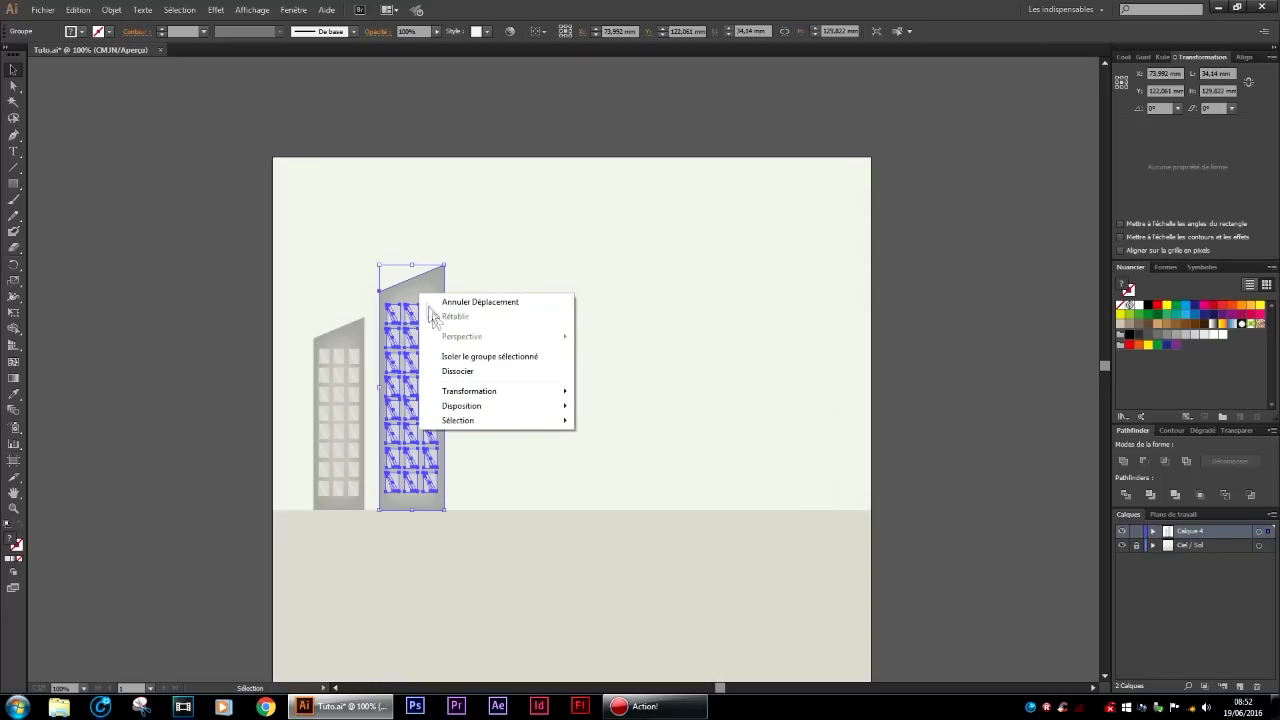
left_click(470, 374)
left_click(518, 367)
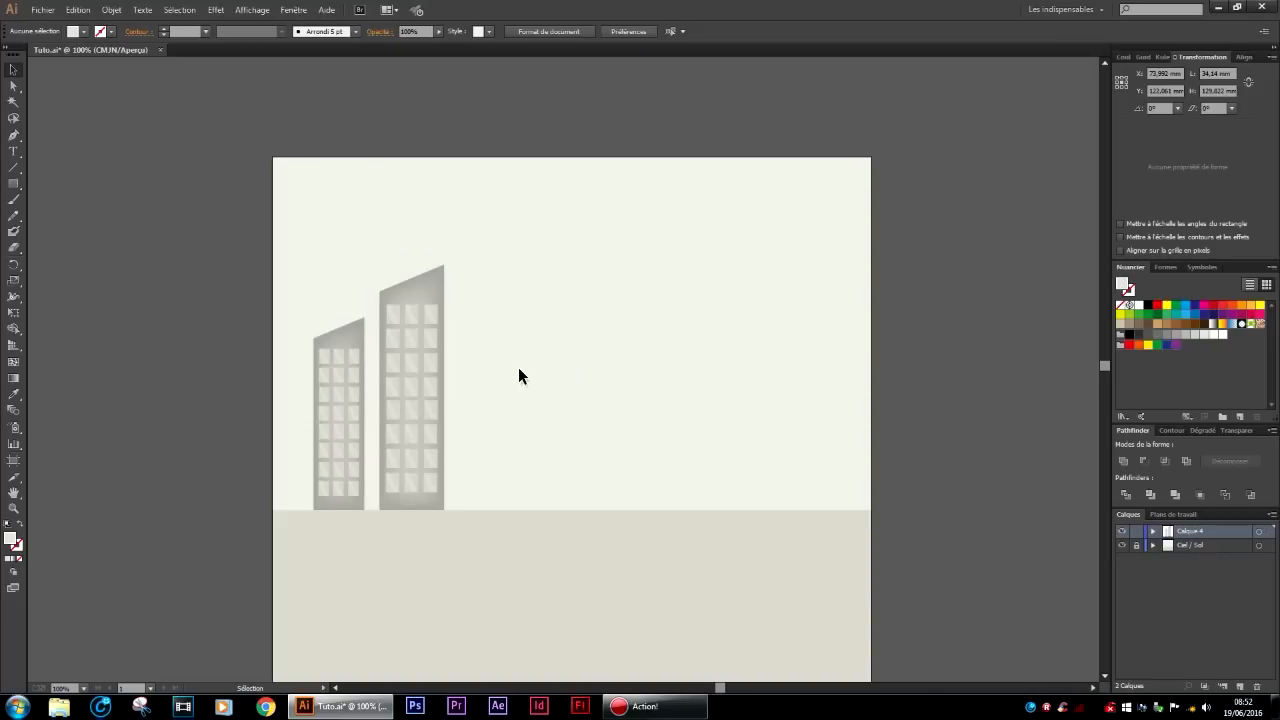
left_click(433, 312)
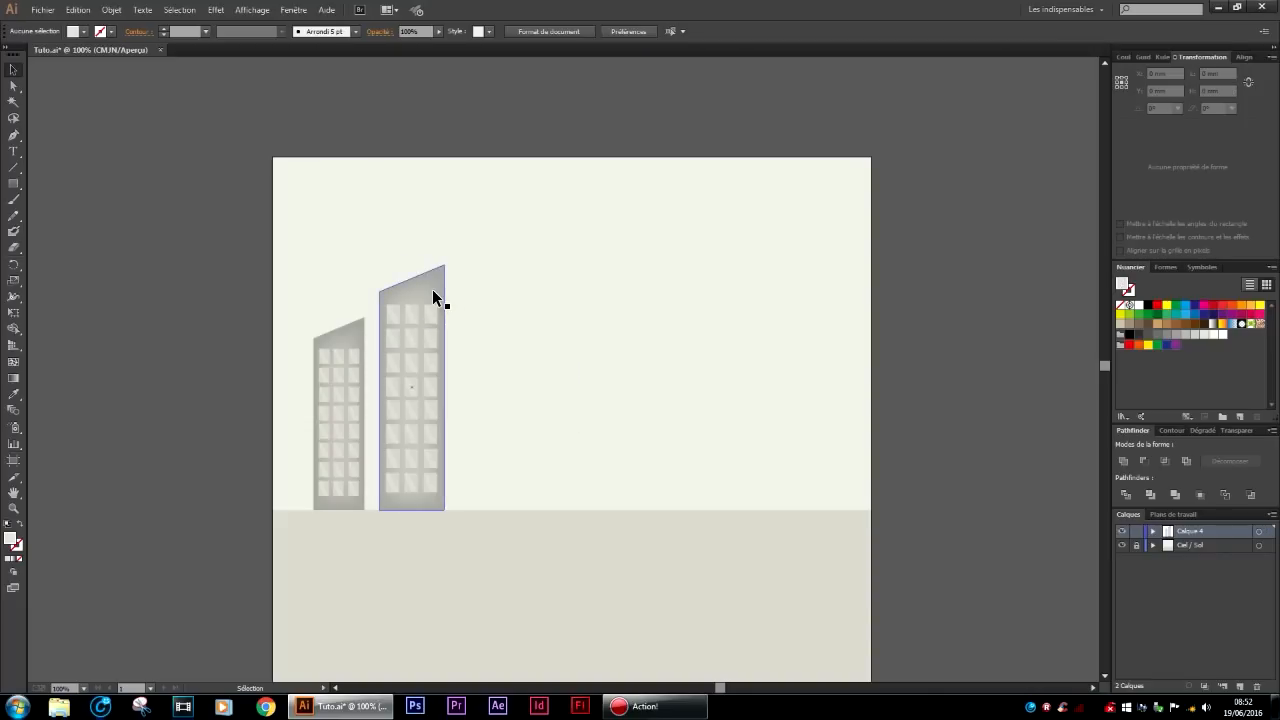
double_click(11, 543)
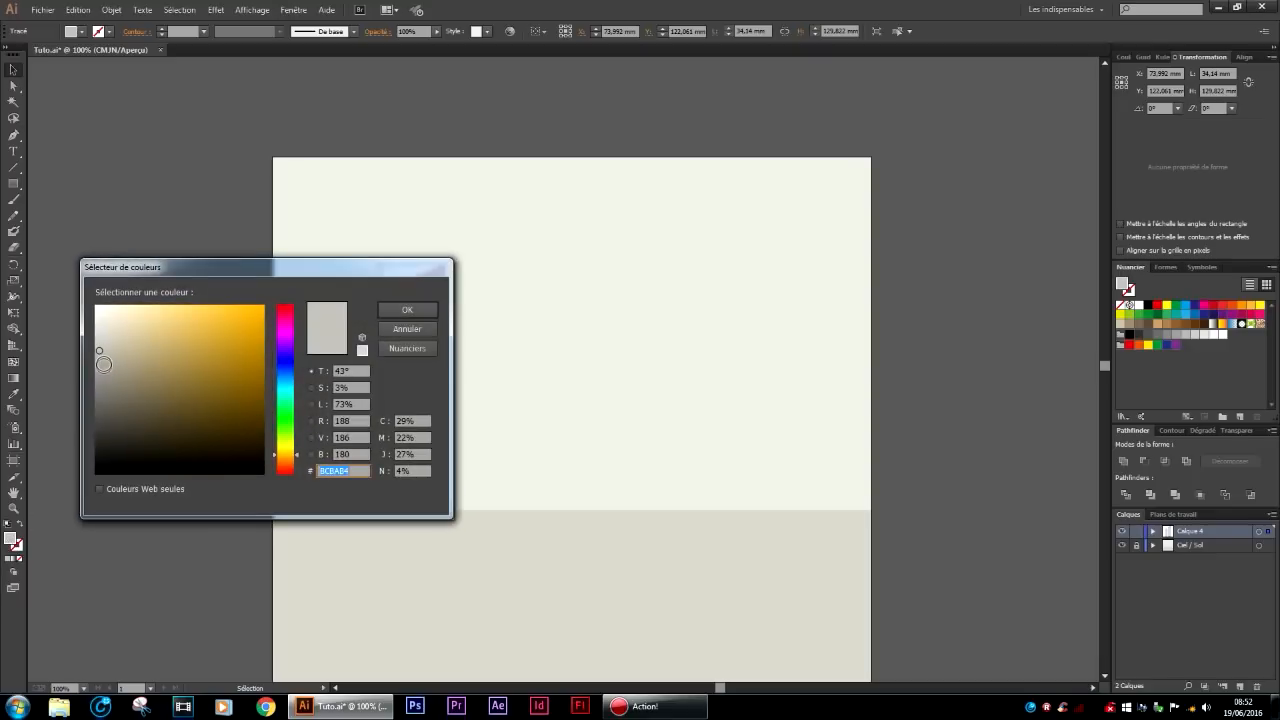
left_click(101, 361)
left_click(424, 308)
left_click(80, 312)
Rename the layer Calque 4 as Immeubles.
double_click(1190, 531)
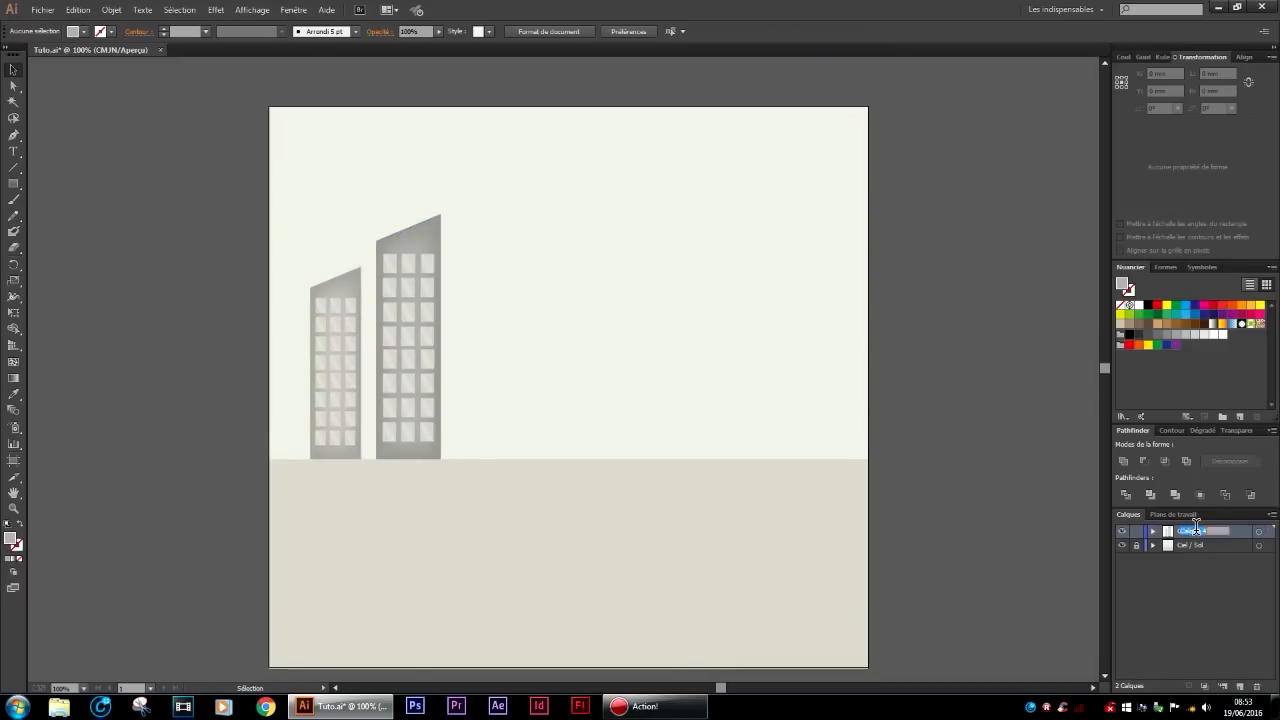
type("Immeub")
type("les")
key("Return")
Duplicate the small grouped building onto the horizon at the far side of the tall one.
left_click(381, 272)
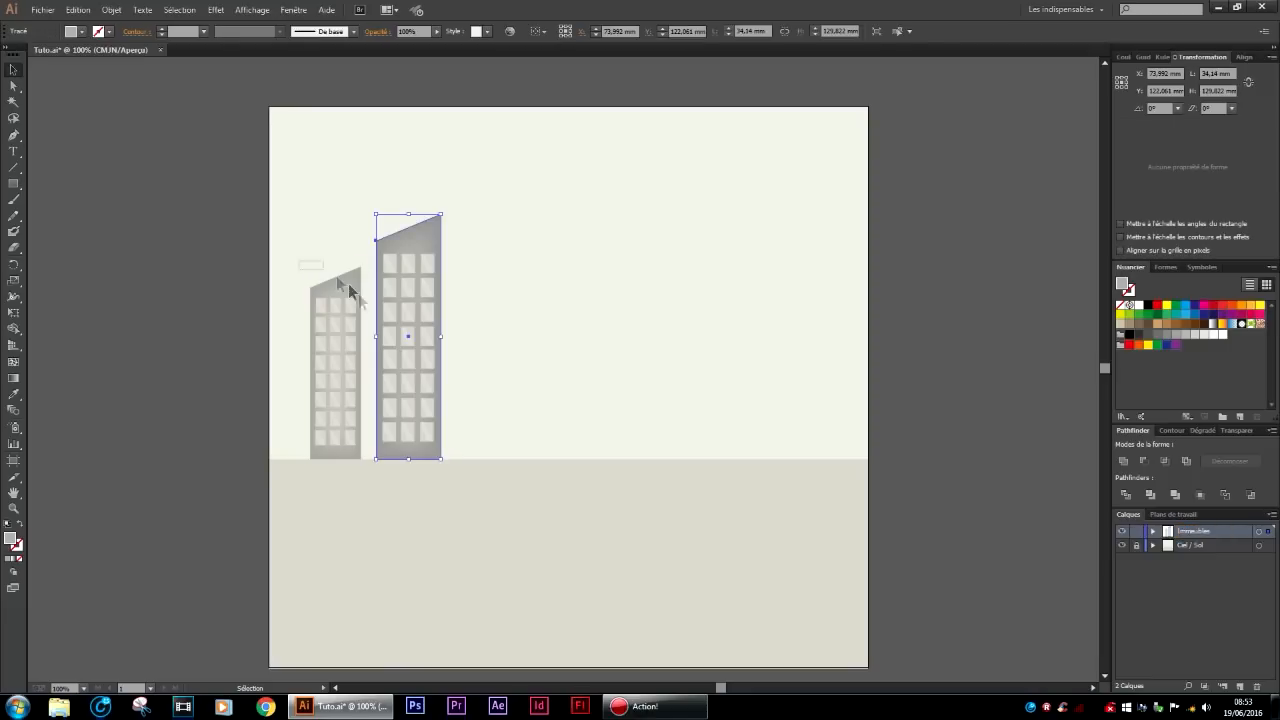
left_click_drag(298, 261, 362, 475)
left_click_drag(339, 290, 511, 295)
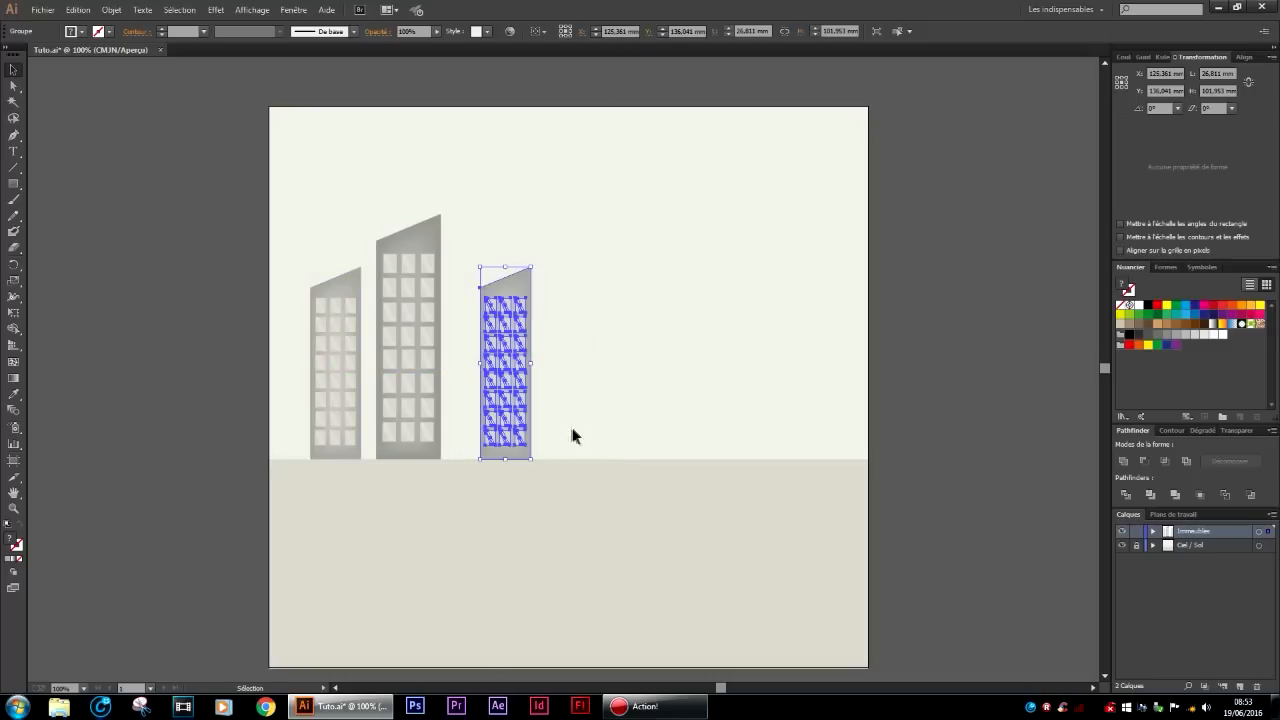
Mirror the copied small building about the vertical axis and move it about 5 mm closer to the tall building.
right_click(505, 297)
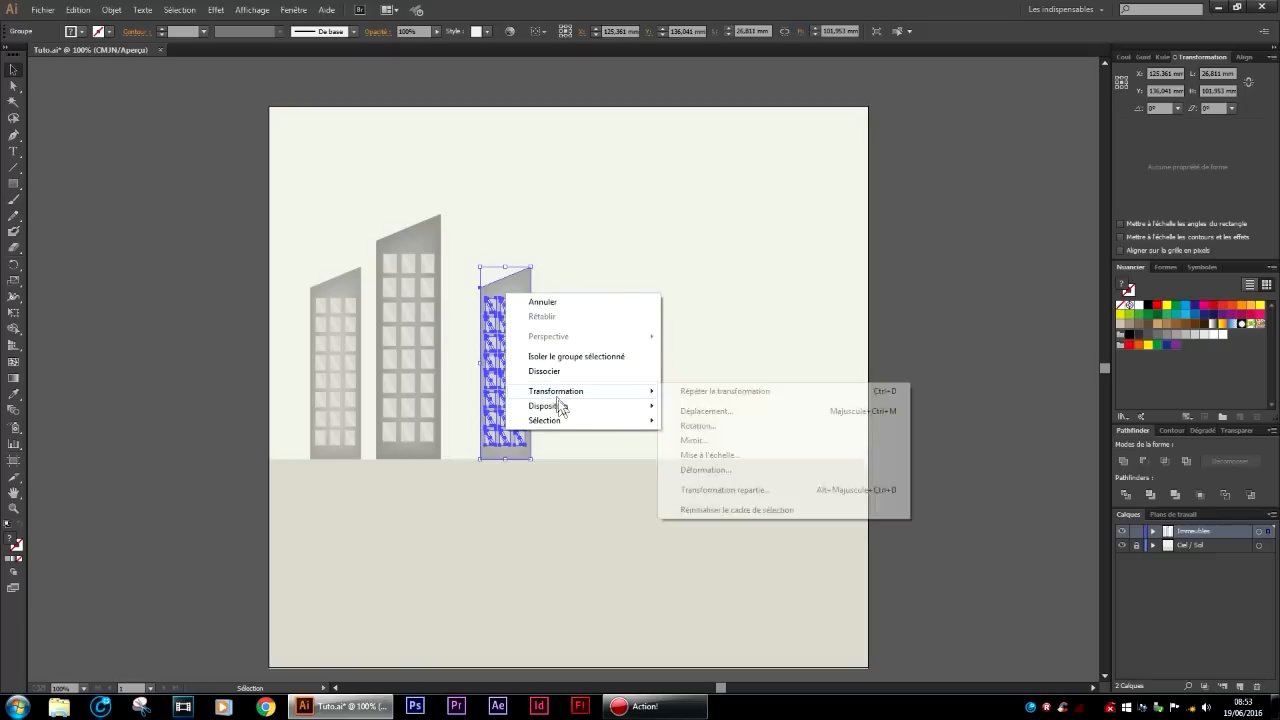
mouse_move(592, 400)
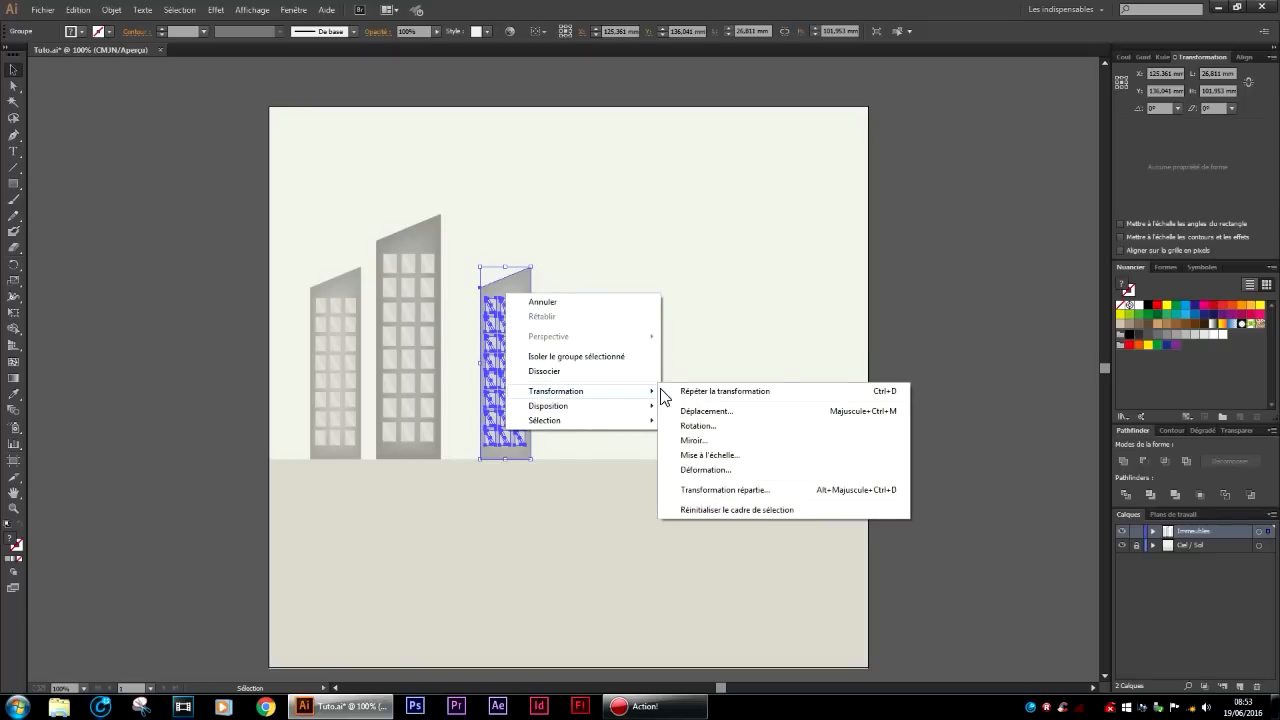
left_click(682, 441)
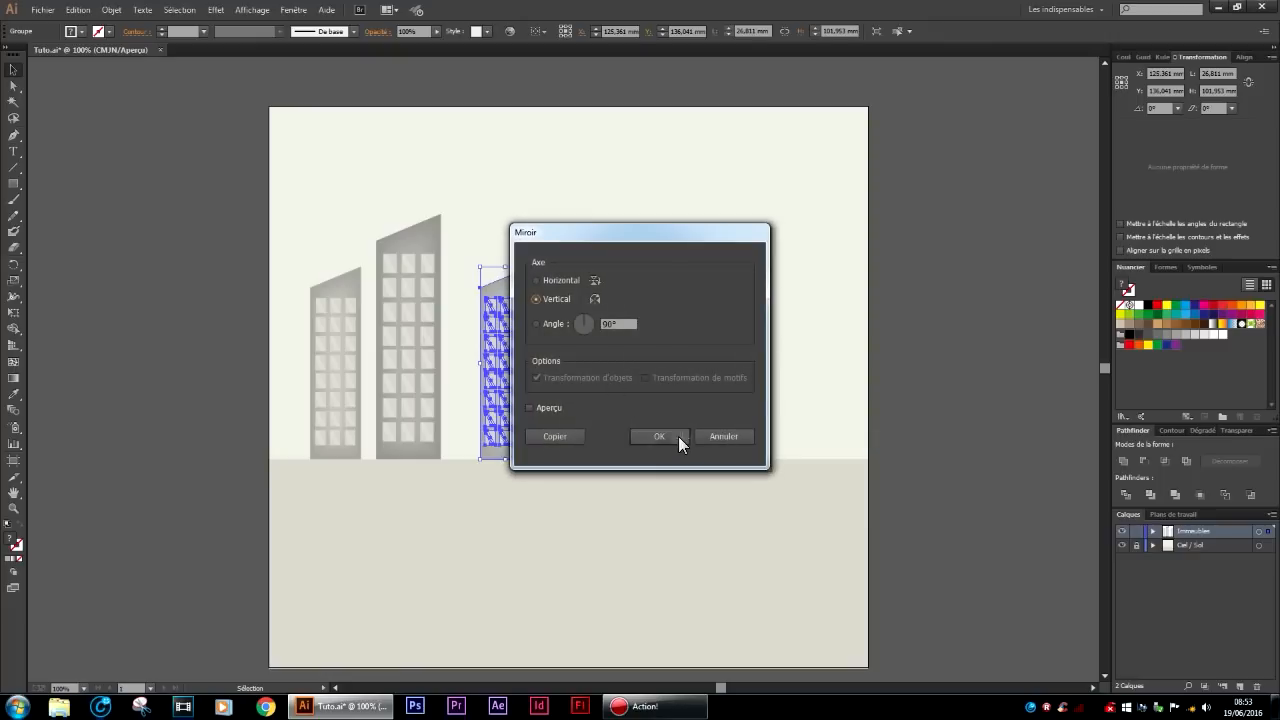
left_click(678, 436)
left_click(677, 406)
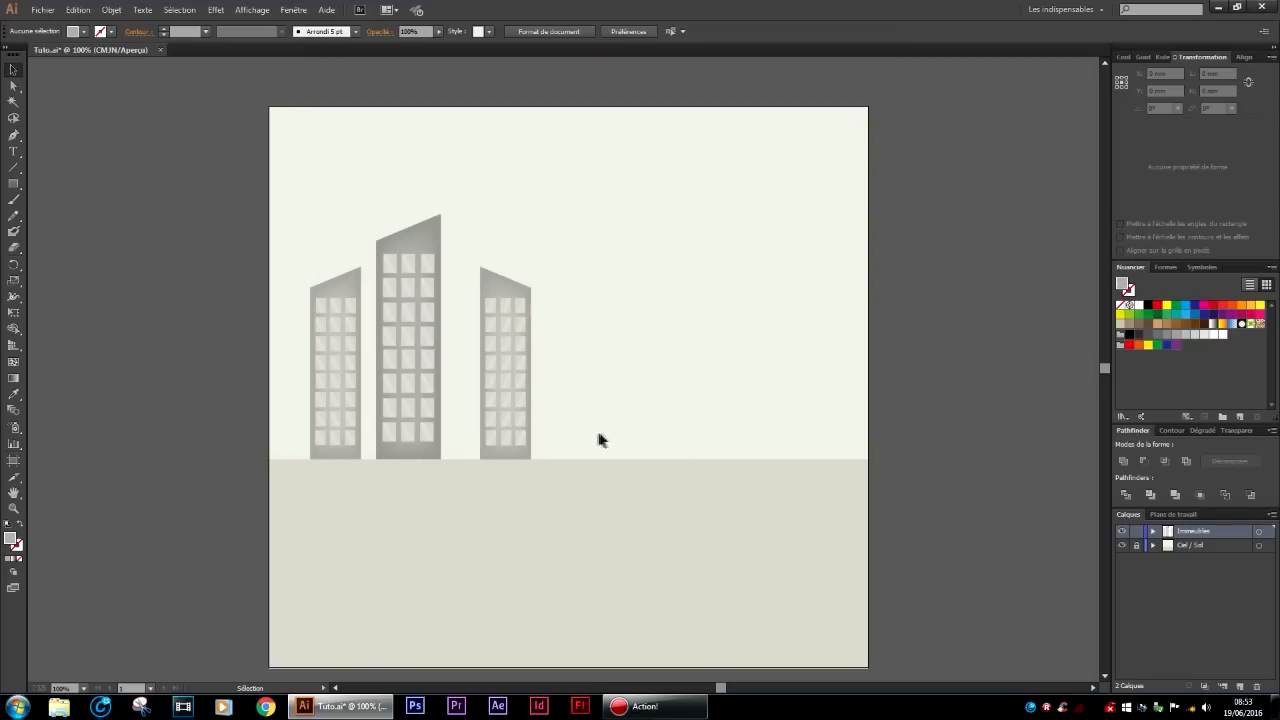
left_click_drag(510, 297, 494, 289)
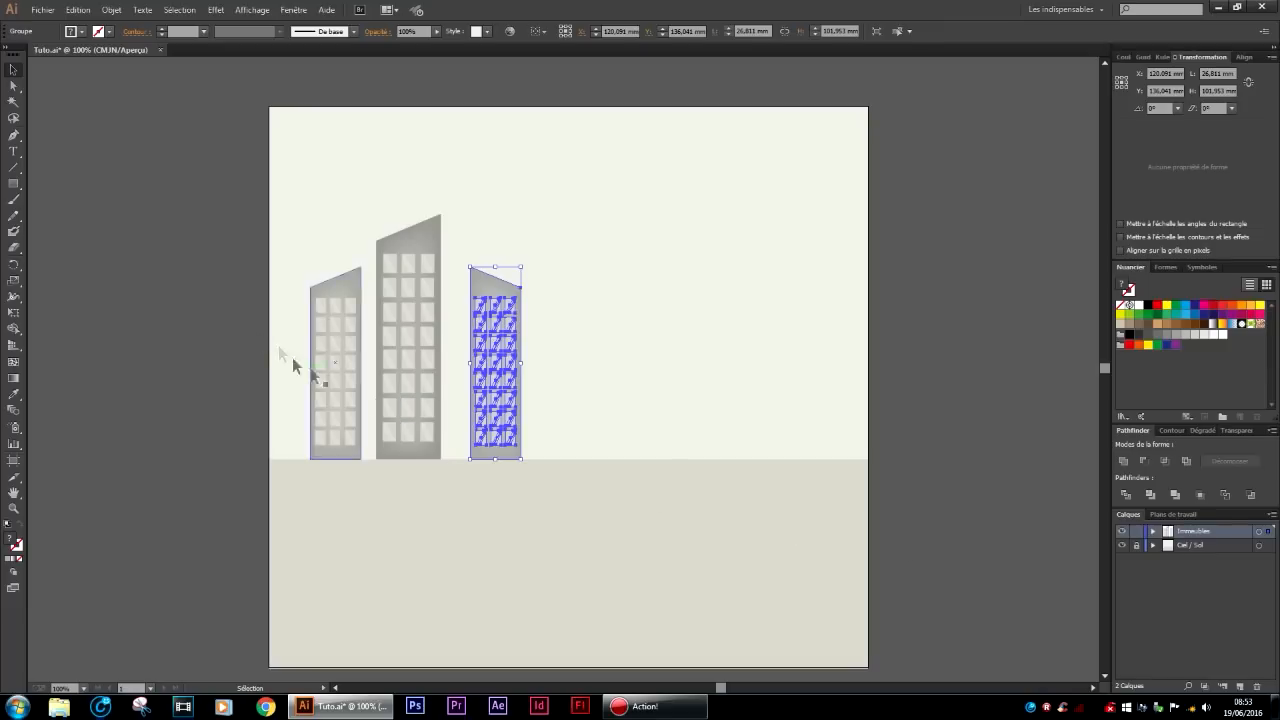
Draw a grey rectangle about 74 × 38 mm on the horizon right of the buildings, plus a lower rectangle extending past its right edge.
left_click(12, 140)
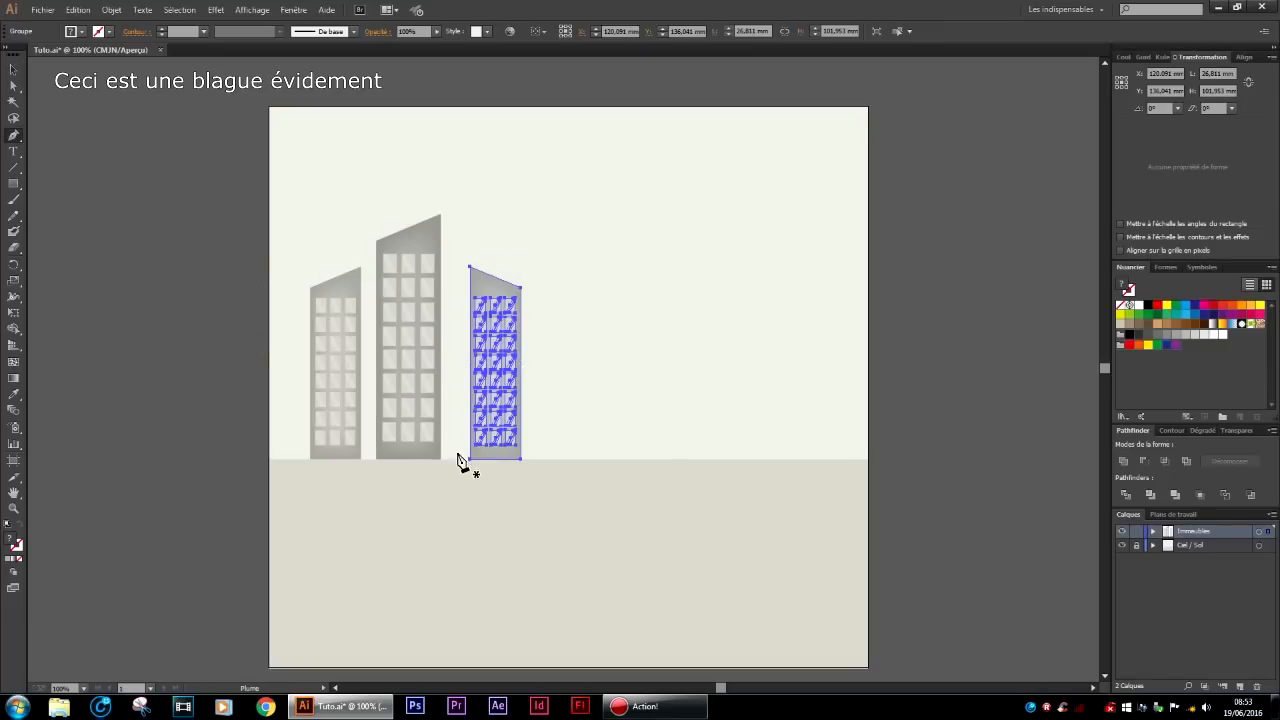
left_click(12, 184)
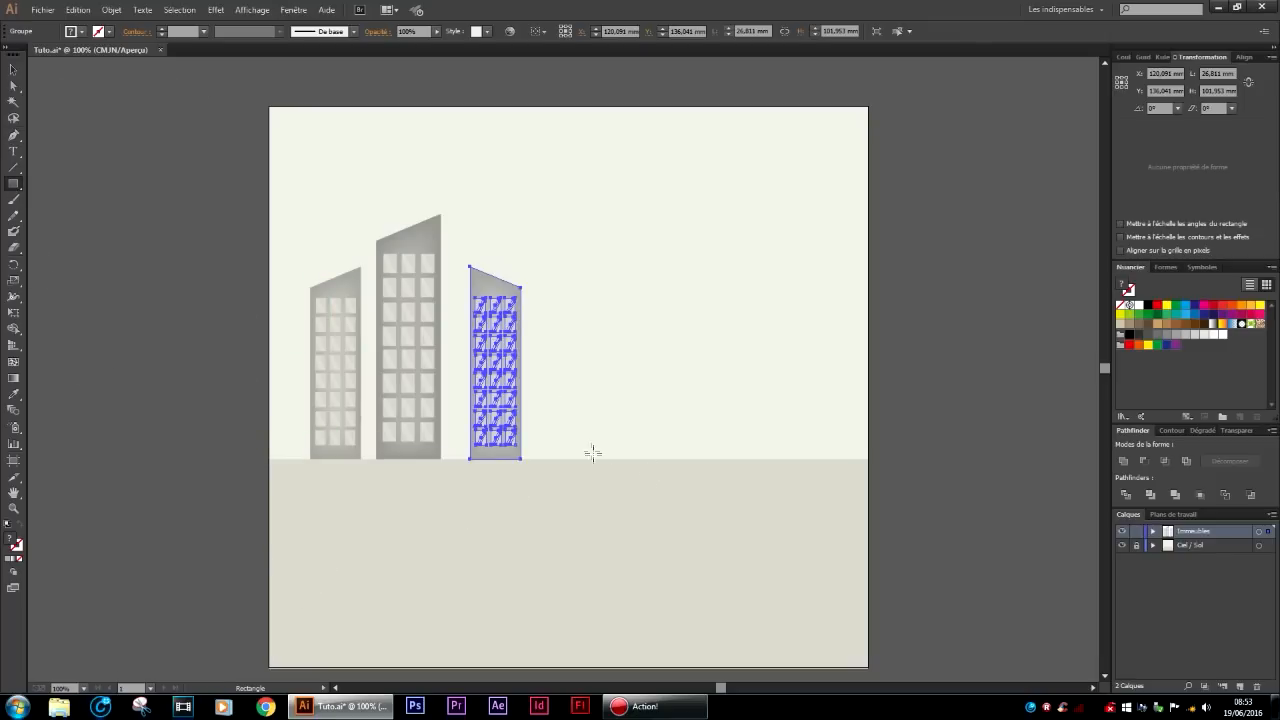
left_click_drag(568, 459, 708, 388)
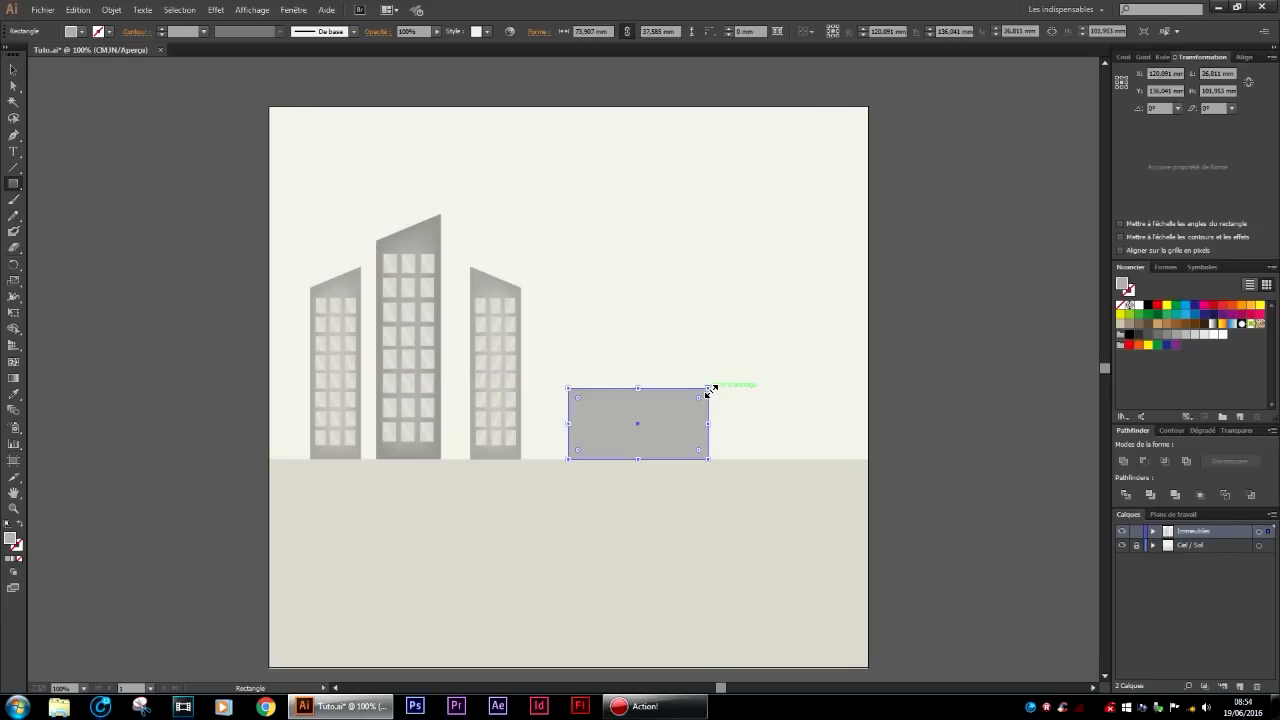
scroll(673, 422, "up", 2)
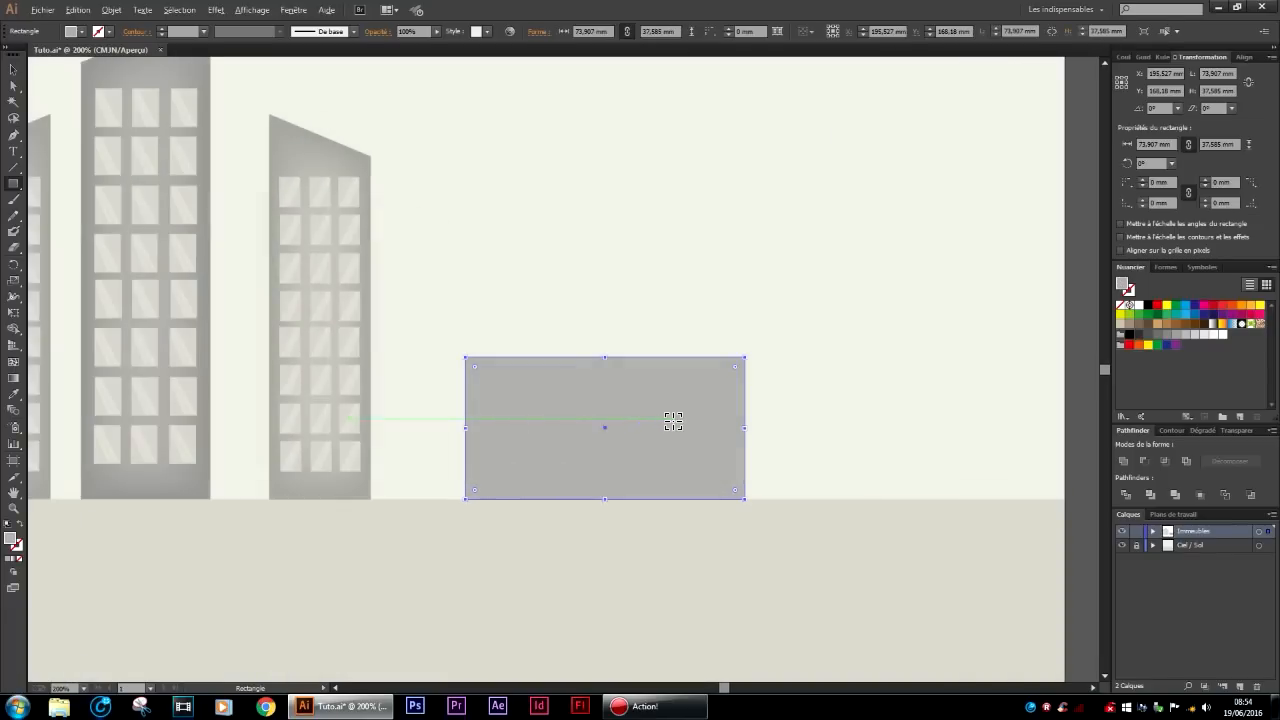
mouse_move(705, 418)
left_mouse_down()
mouse_move(780, 441)
mouse_move(819, 503)
left_mouse_up()
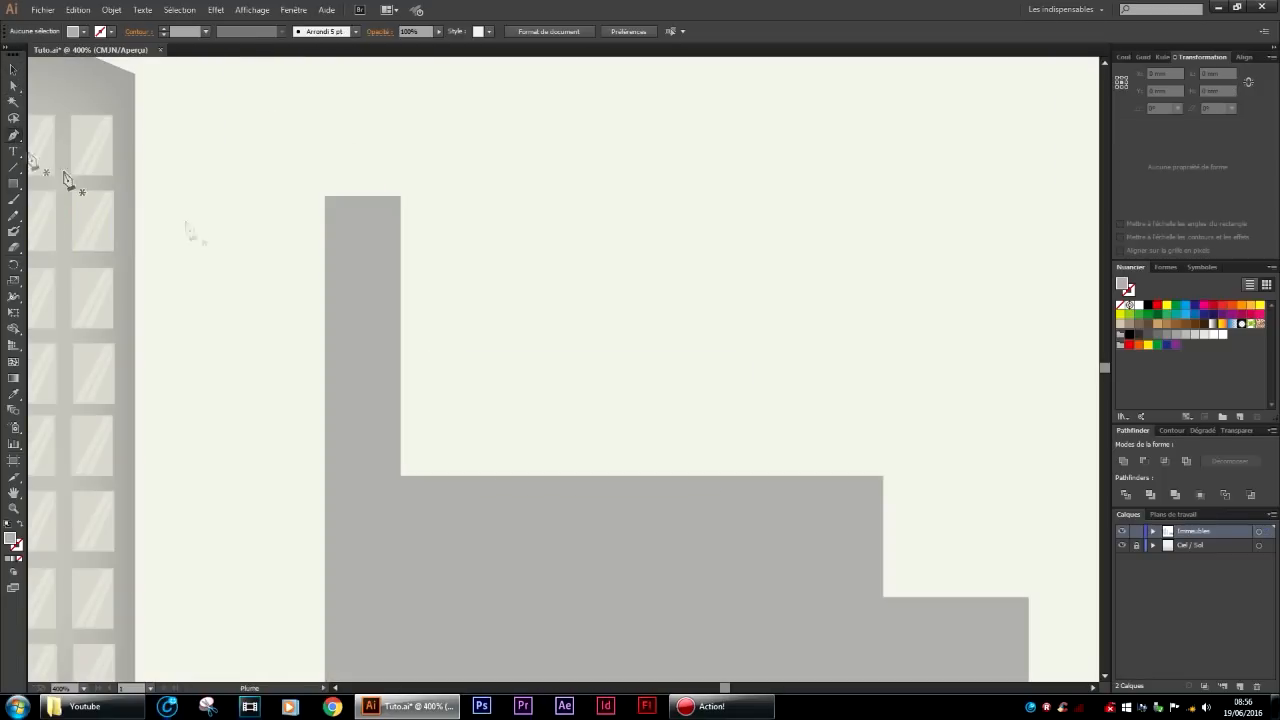
Draw a four-tooth sawtooth roof about 64 mm wide and 16 mm tall along the factory block's upper edge with the Pen tool, ending at the chimney.
left_click(883, 475)
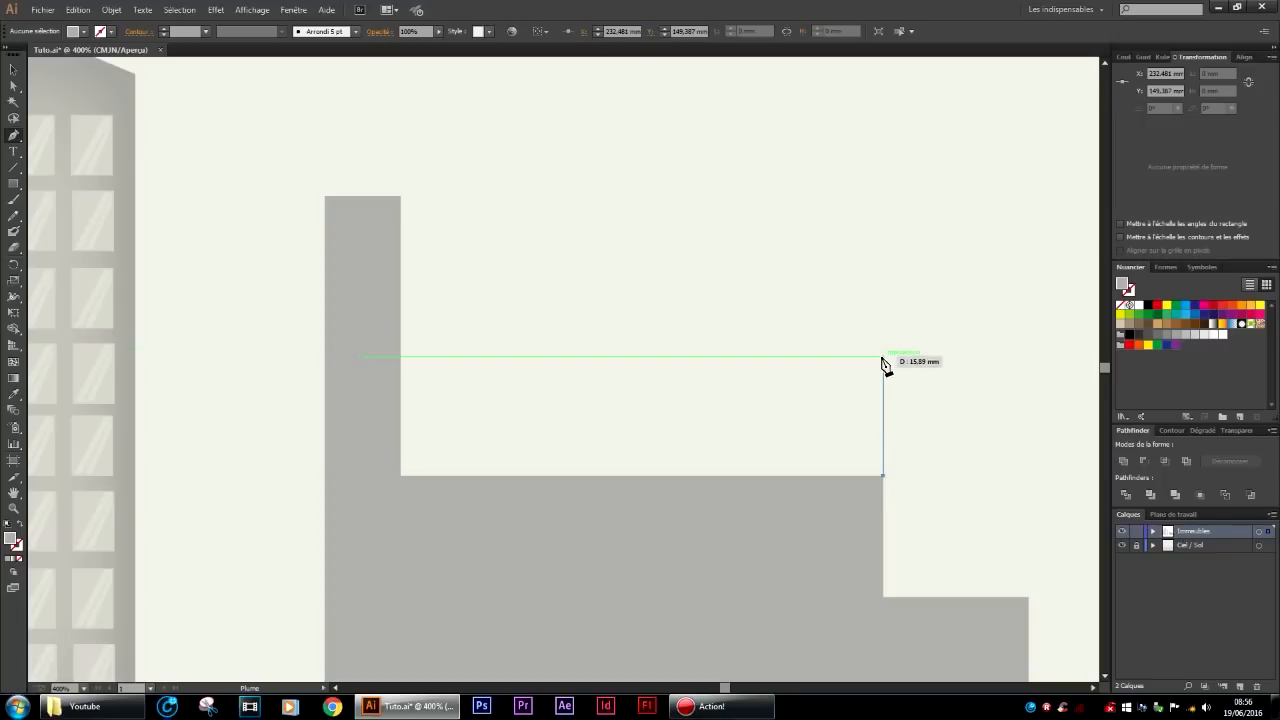
left_click(883, 357)
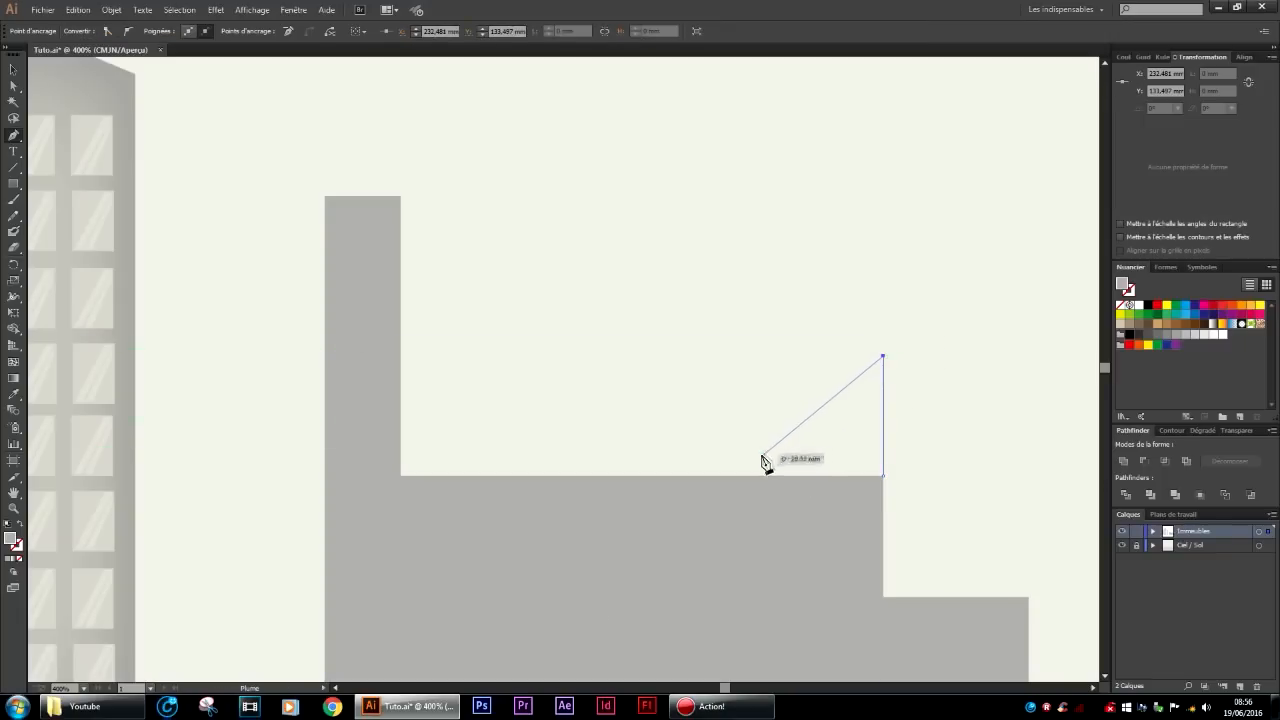
left_click(762, 455)
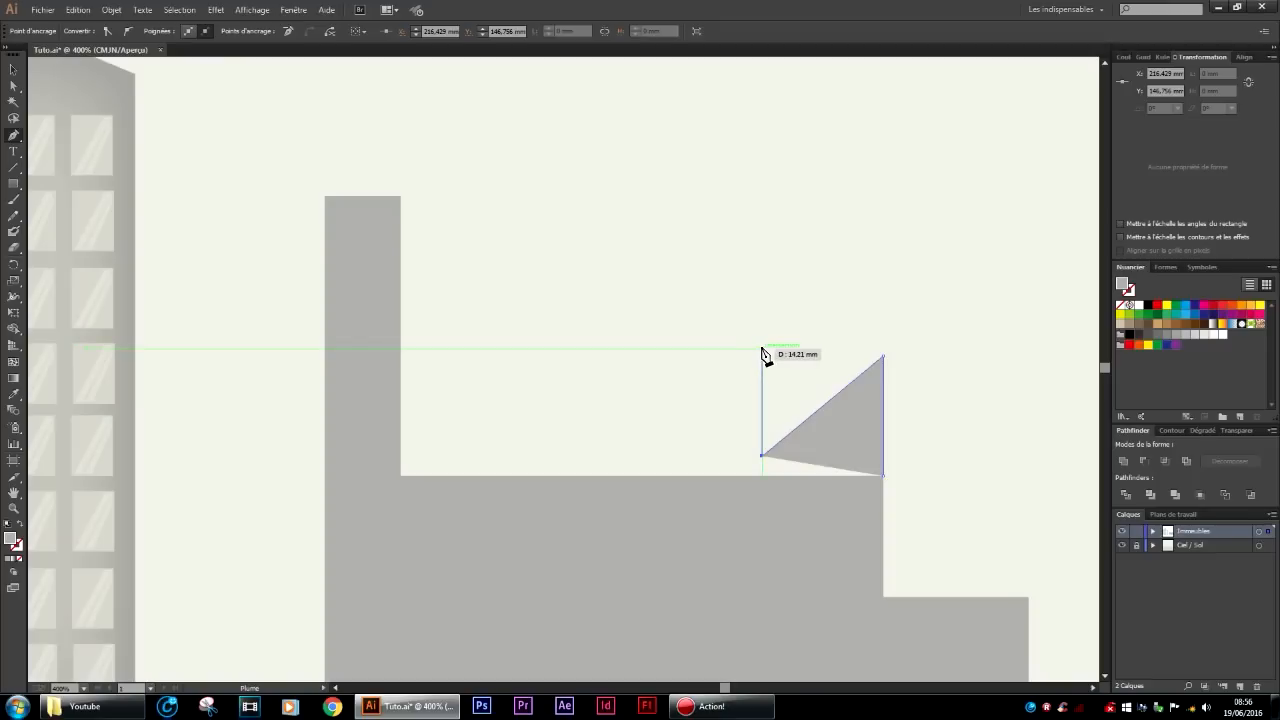
left_click(762, 350)
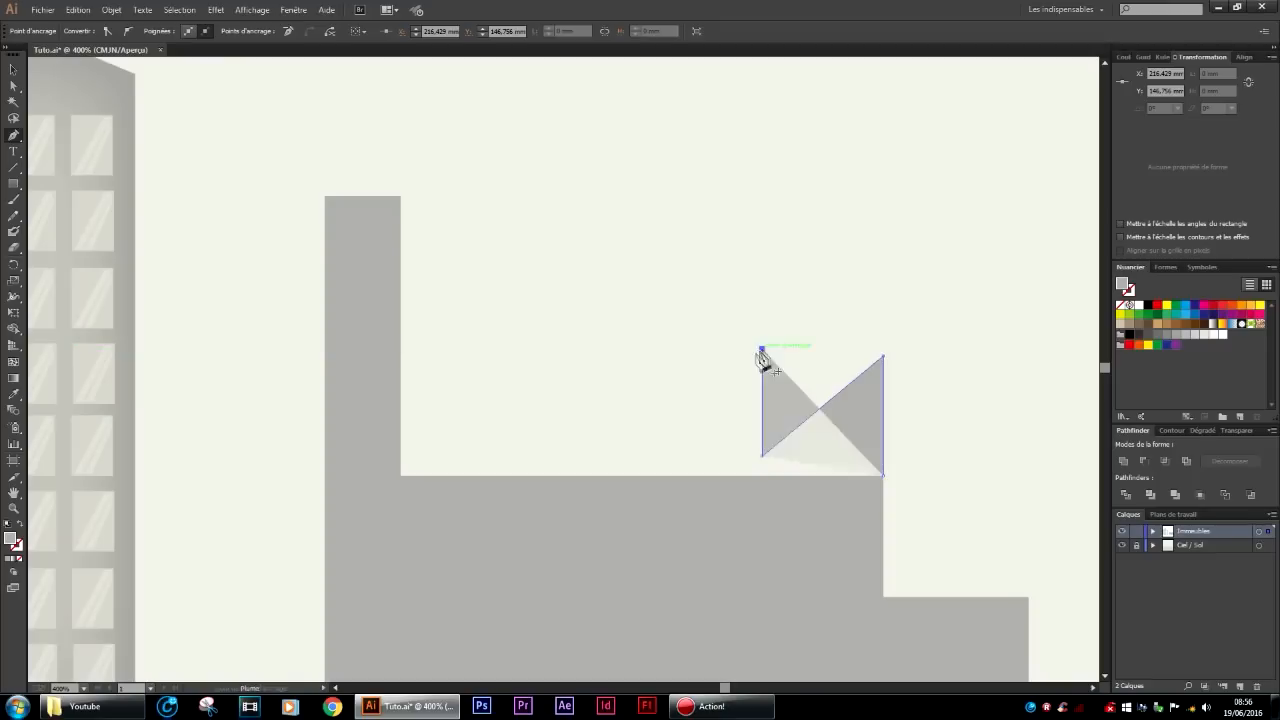
left_click(641, 455)
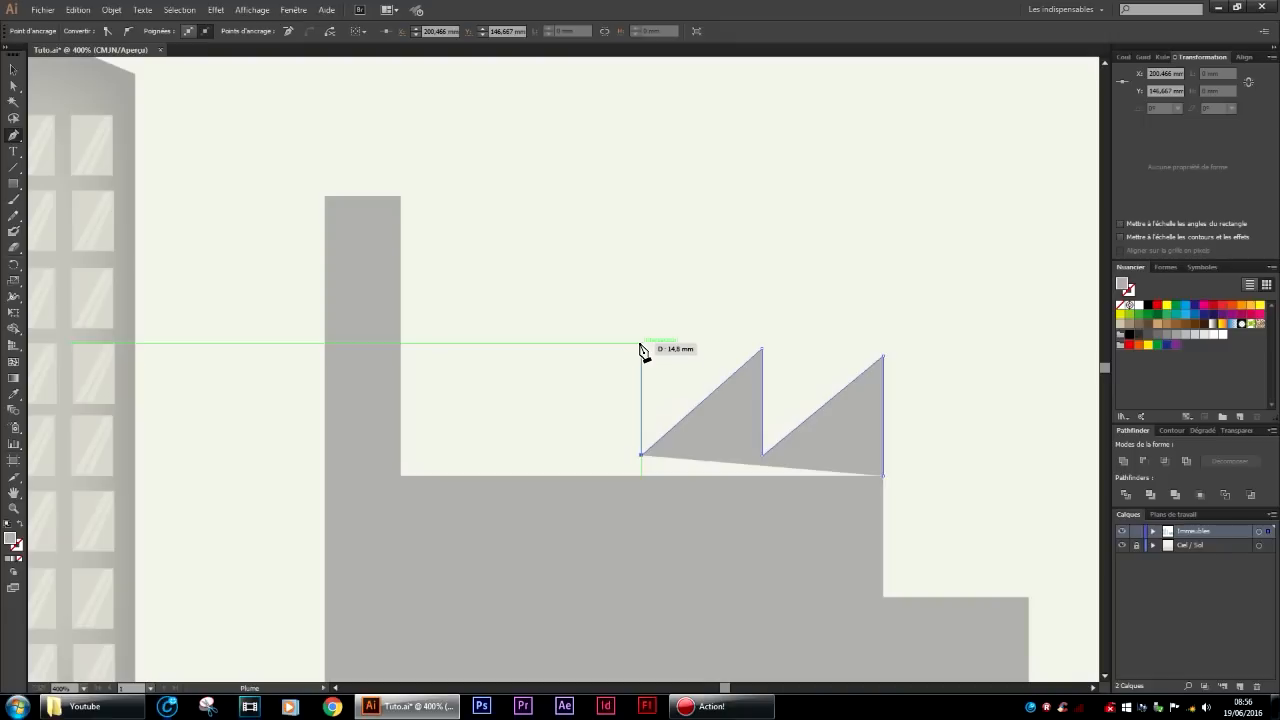
left_click(639, 350)
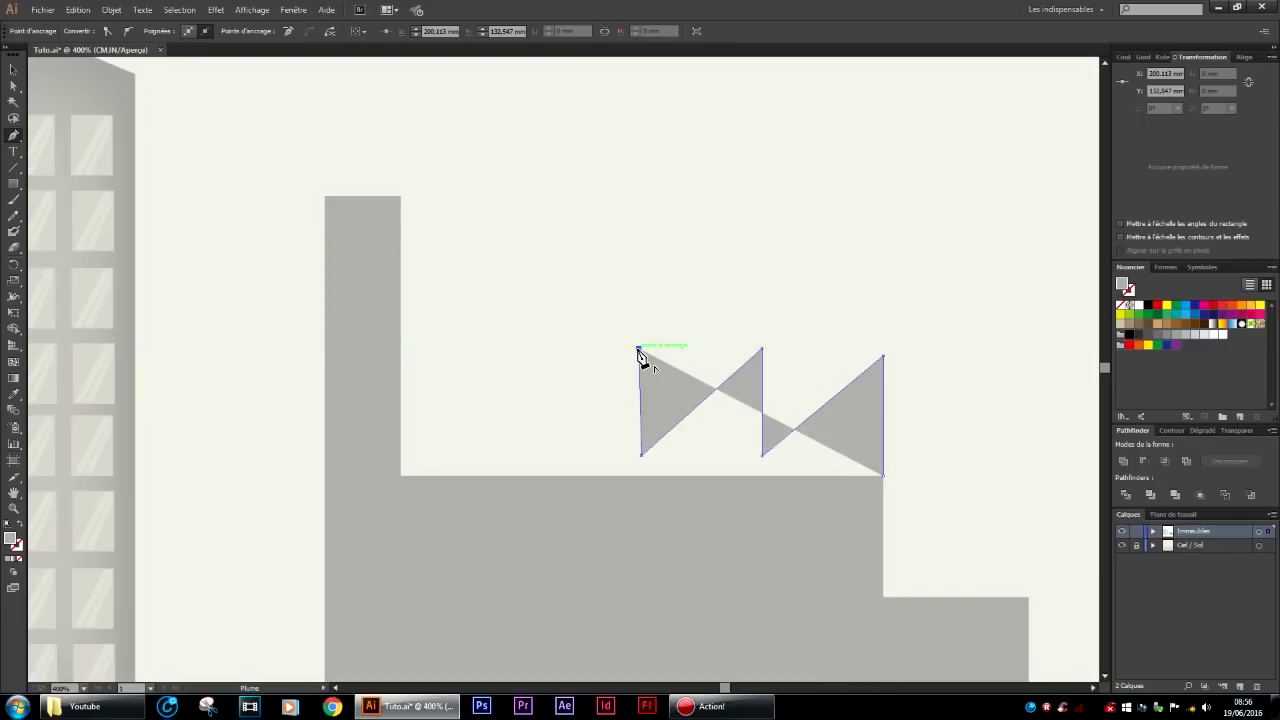
key("ctrl+z")
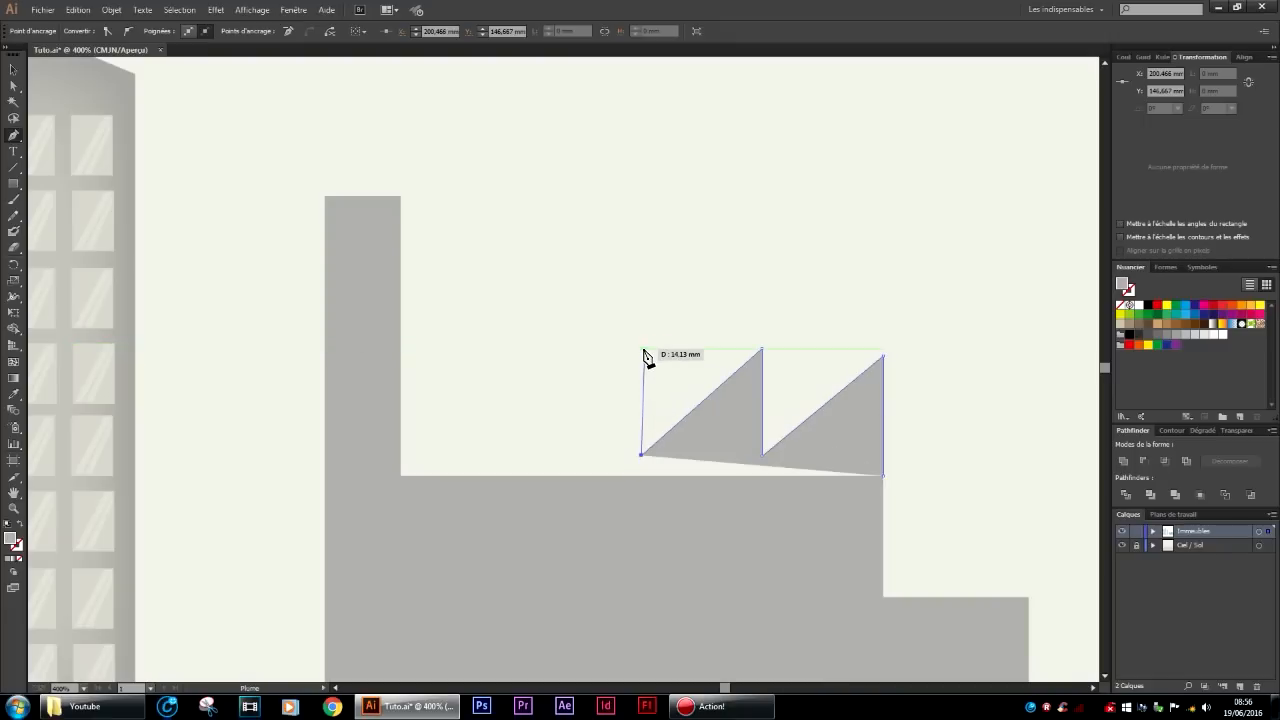
left_click(640, 350)
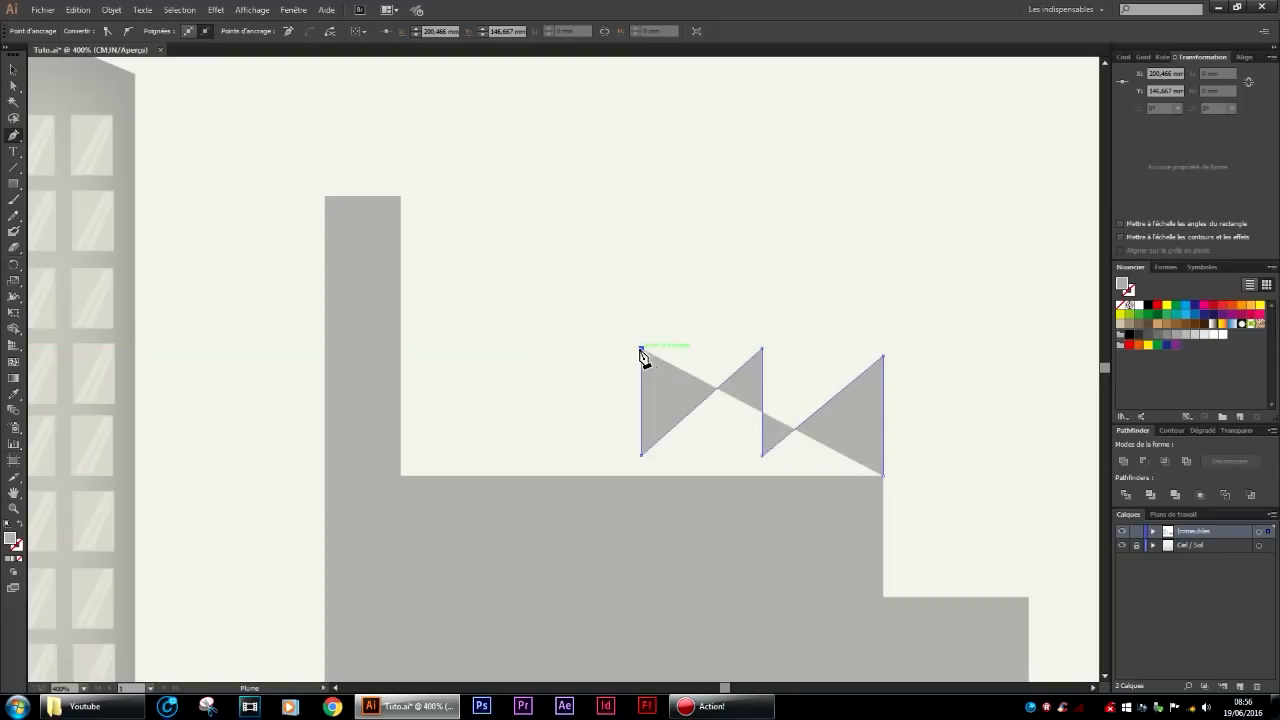
left_click(523, 453)
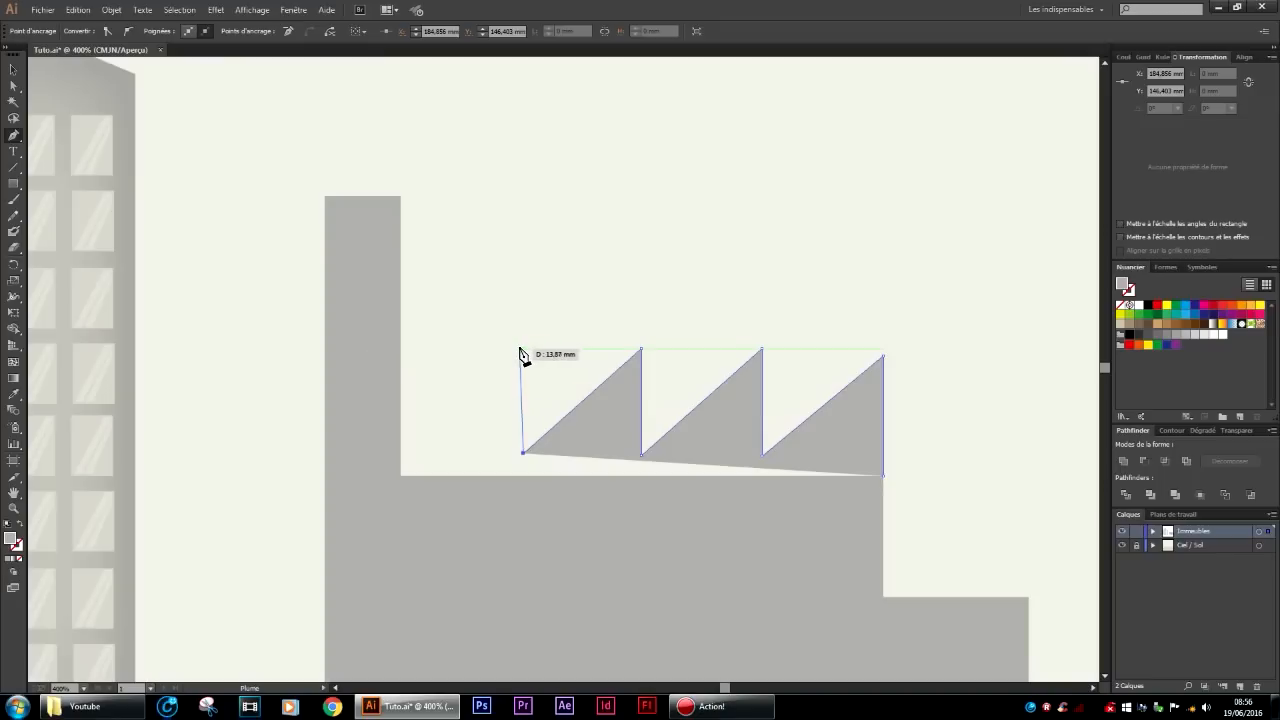
left_click(523, 350)
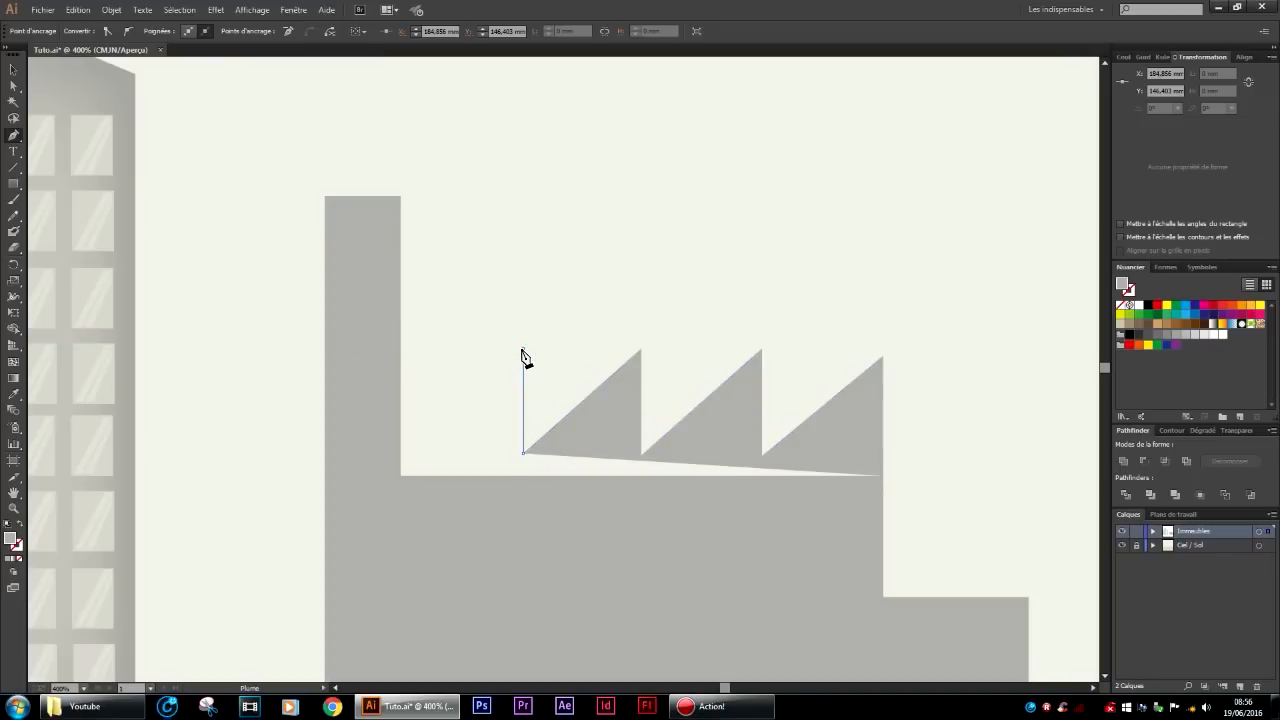
left_click(401, 463)
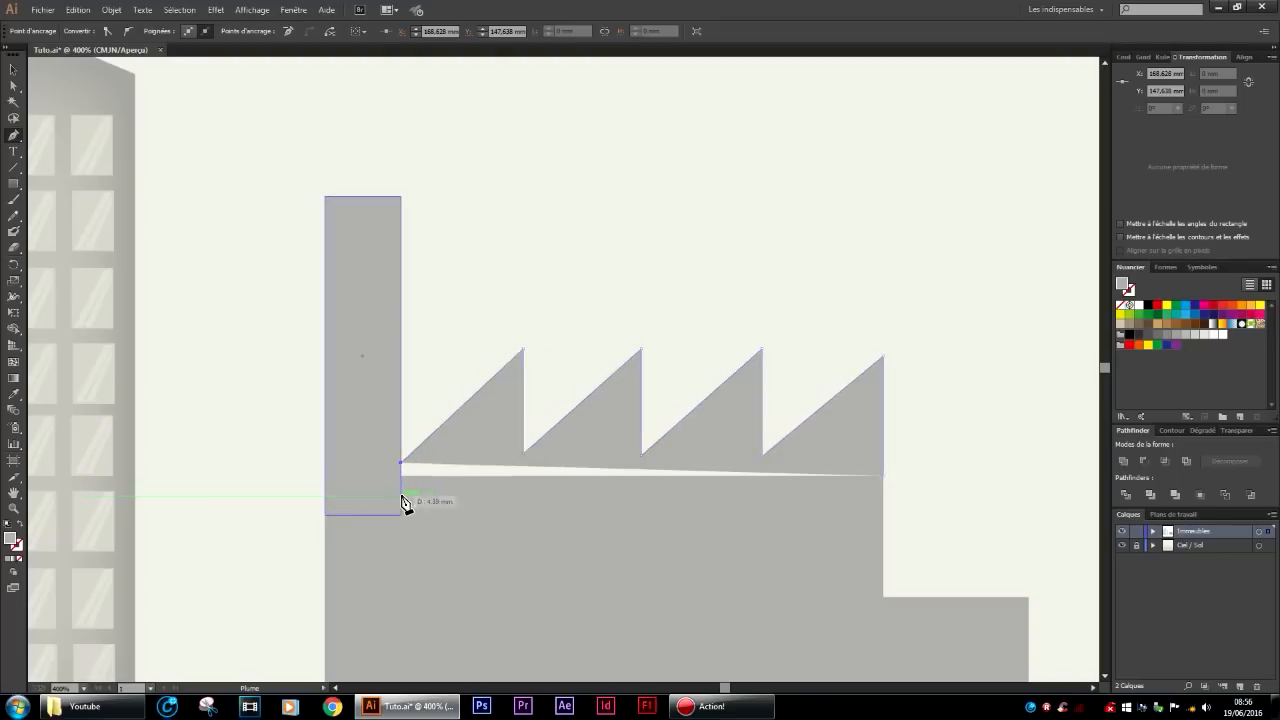
left_click(401, 494)
left_click(883, 477)
left_click(13, 69)
left_click(402, 582)
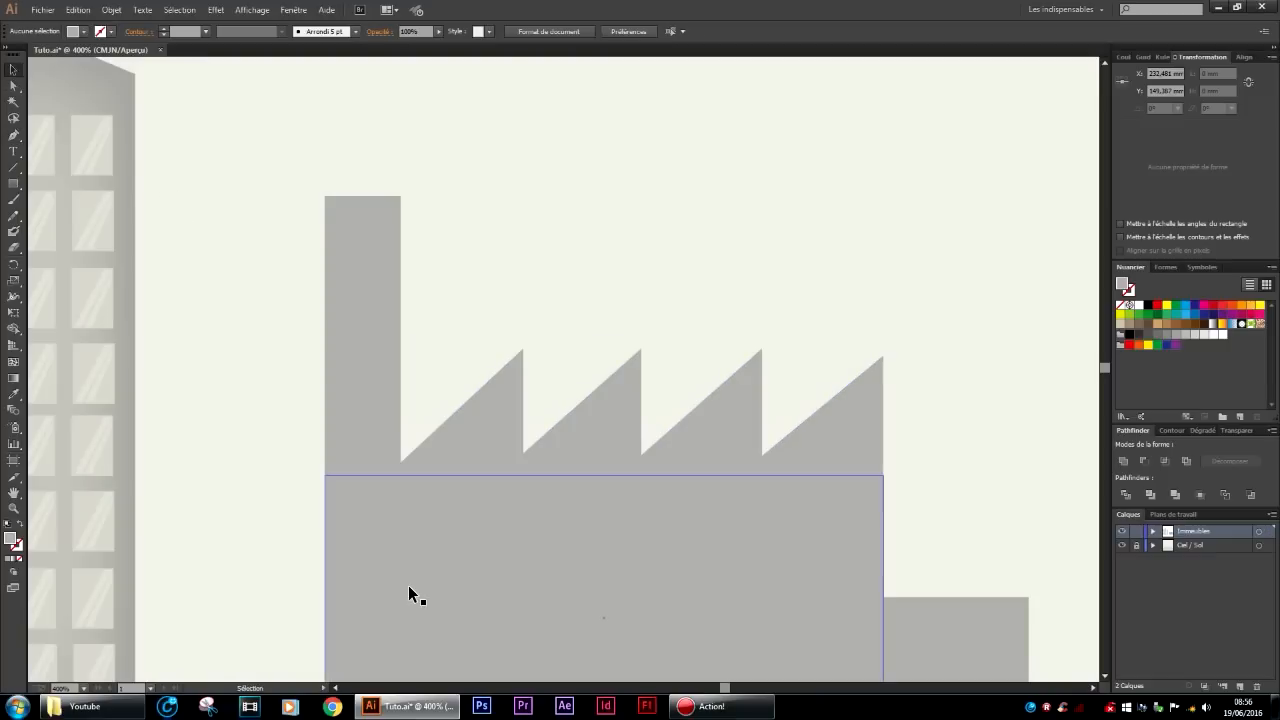
Unite the factory's chimney, sawtooth roof, main block and side annex into one shape with Pathfinder.
scroll(746, 417, "down", 4)
scroll(786, 503, "down", 3)
scroll(820, 500, "up", 1)
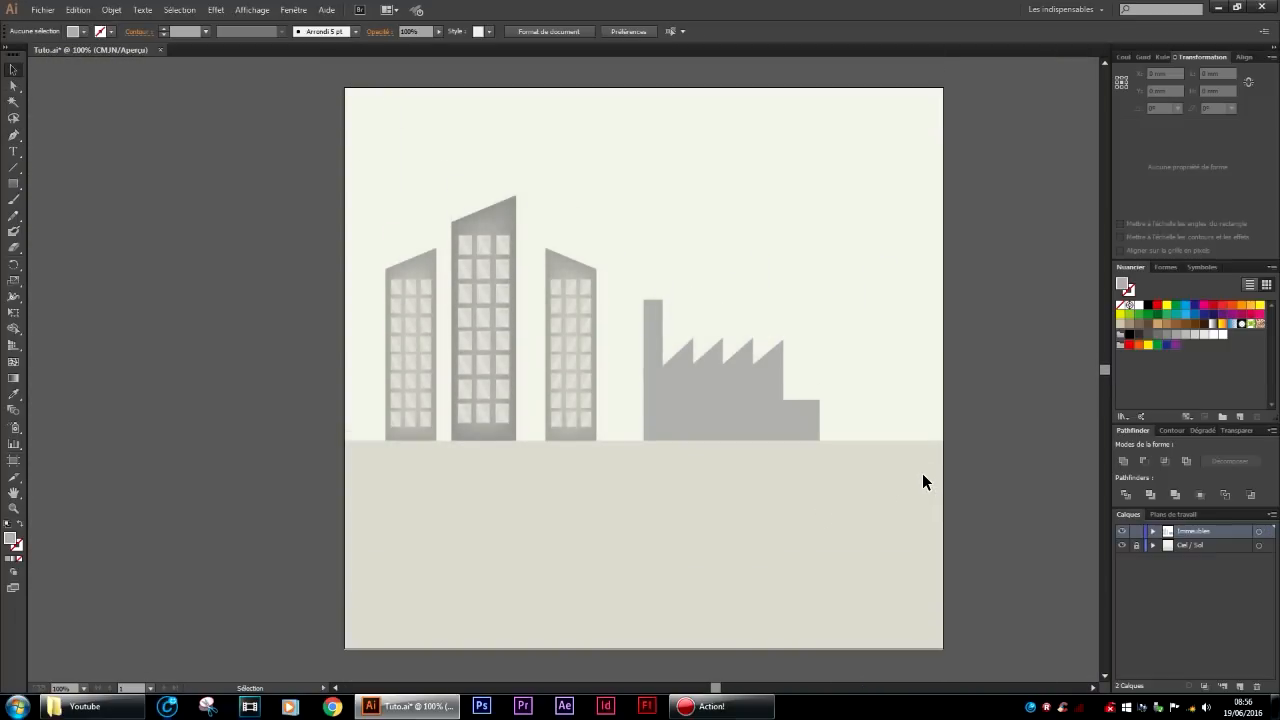
left_click(797, 420)
left_click(728, 427)
left_click(751, 354)
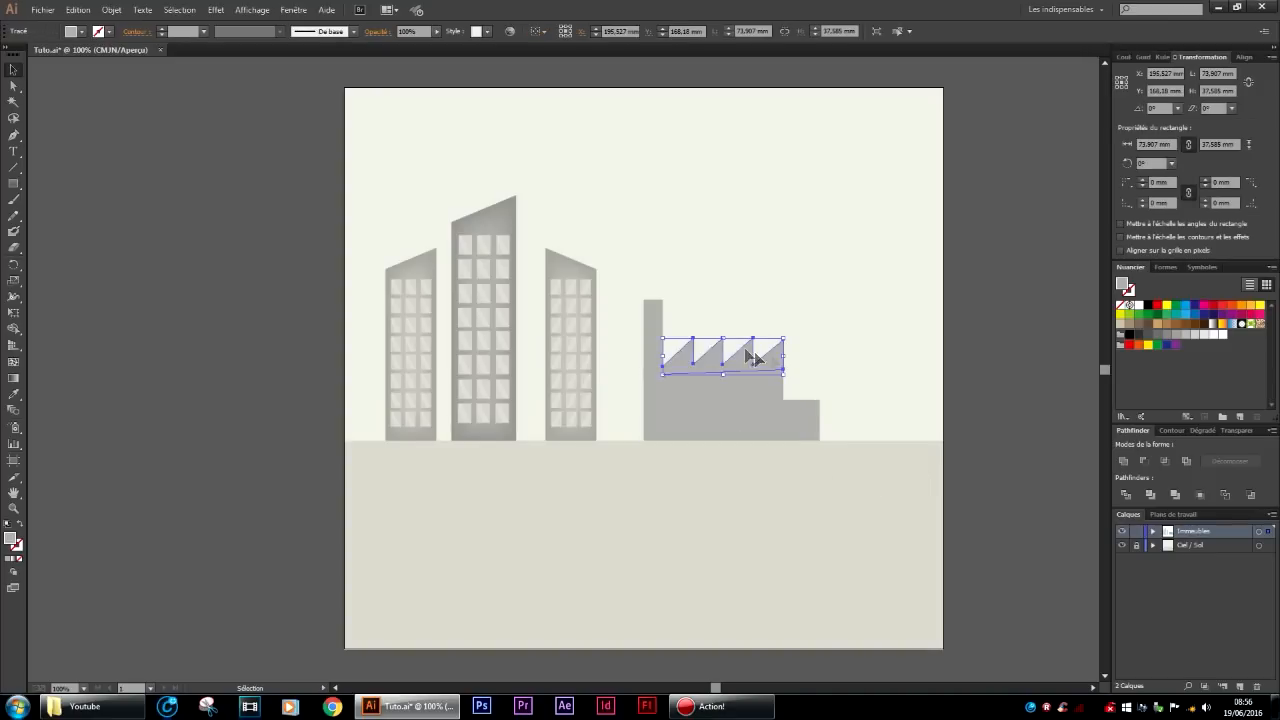
left_click(656, 316)
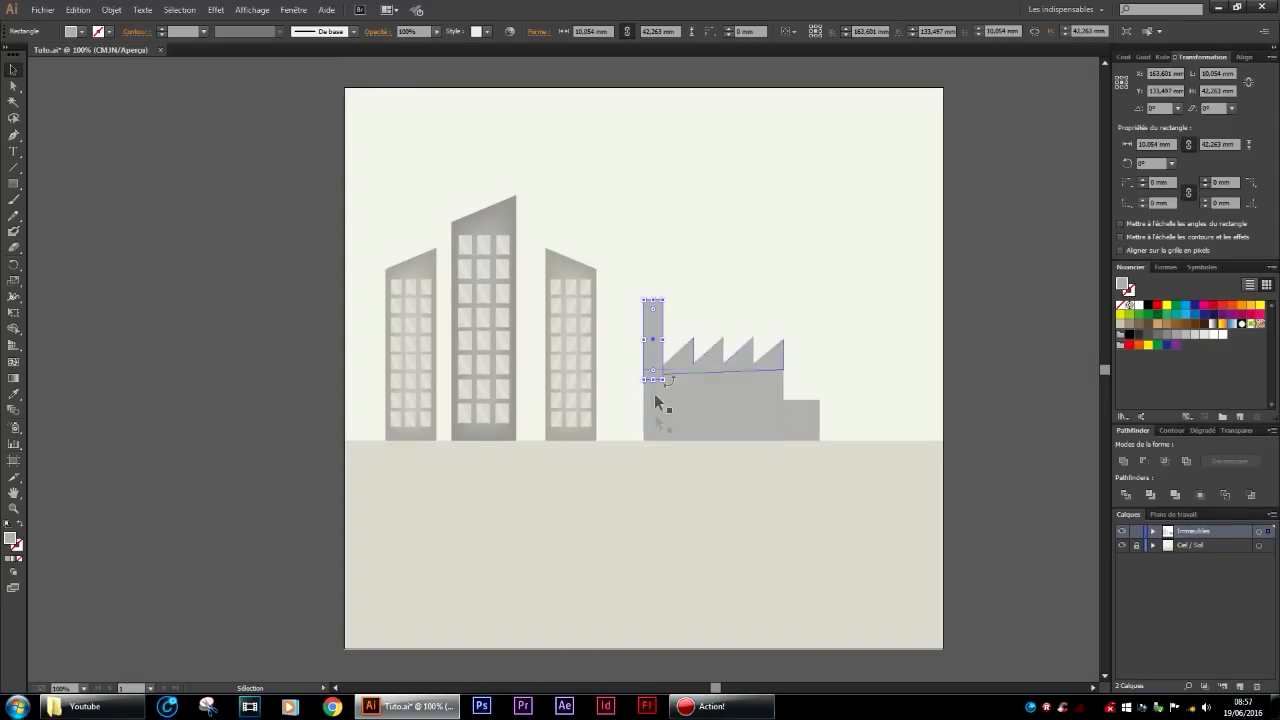
left_click_drag(629, 226, 822, 445)
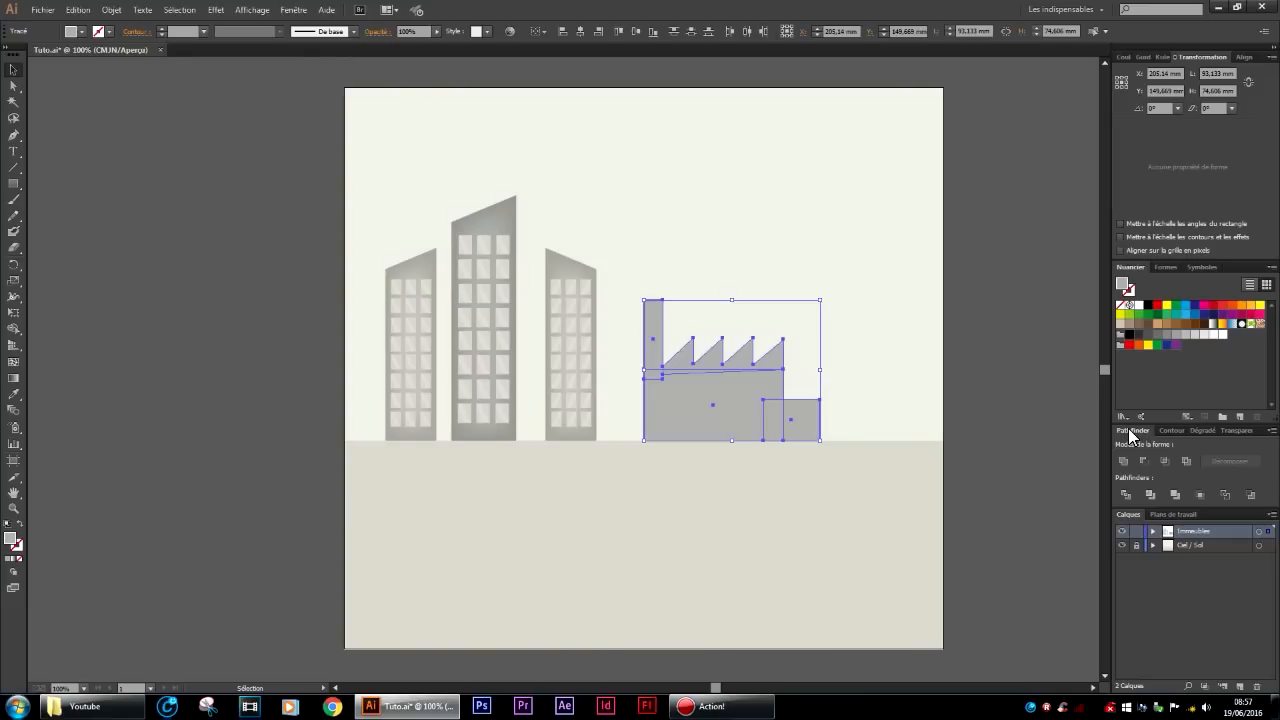
left_click(296, 11)
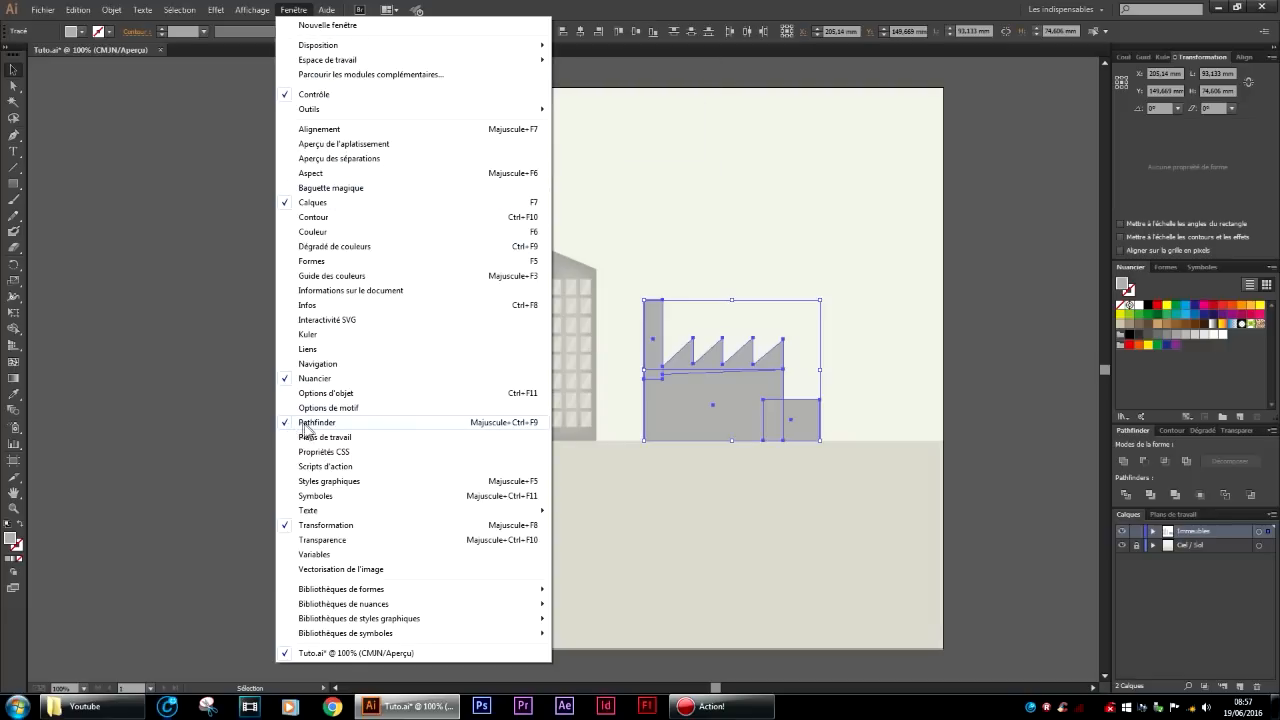
left_click(976, 407)
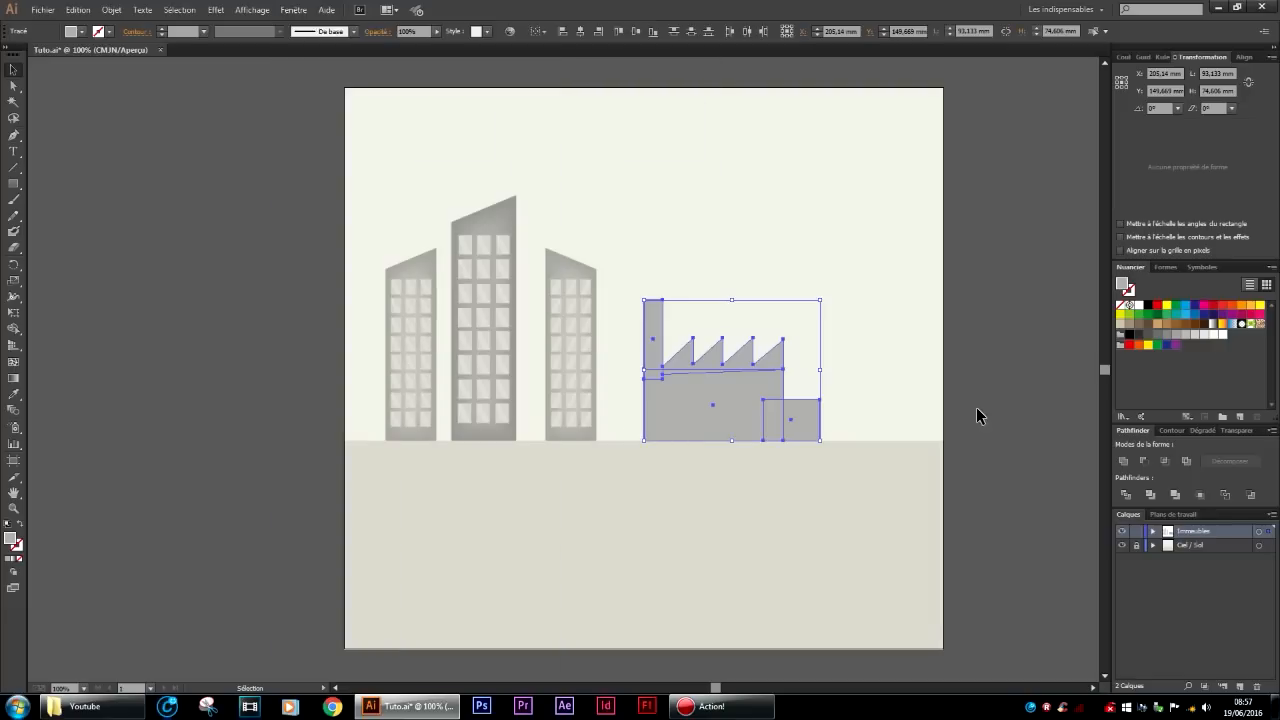
left_click_drag(879, 490, 636, 221)
left_click(1125, 461)
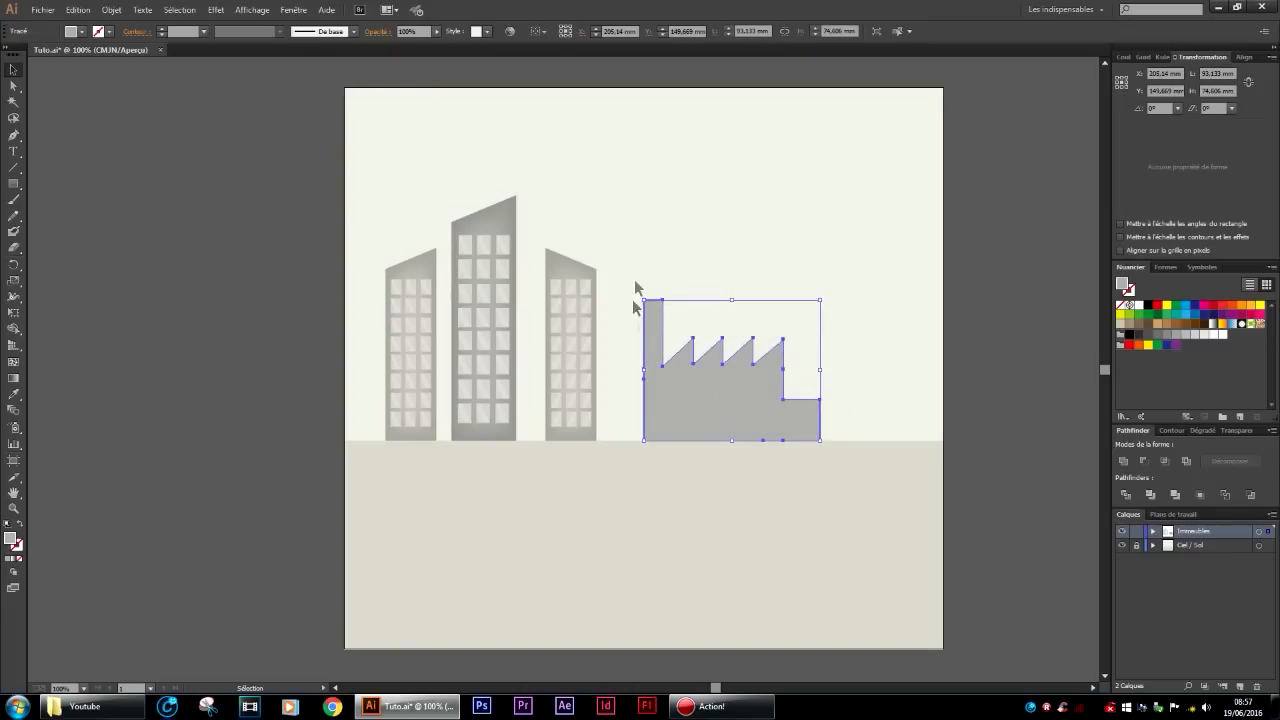
left_click(898, 369)
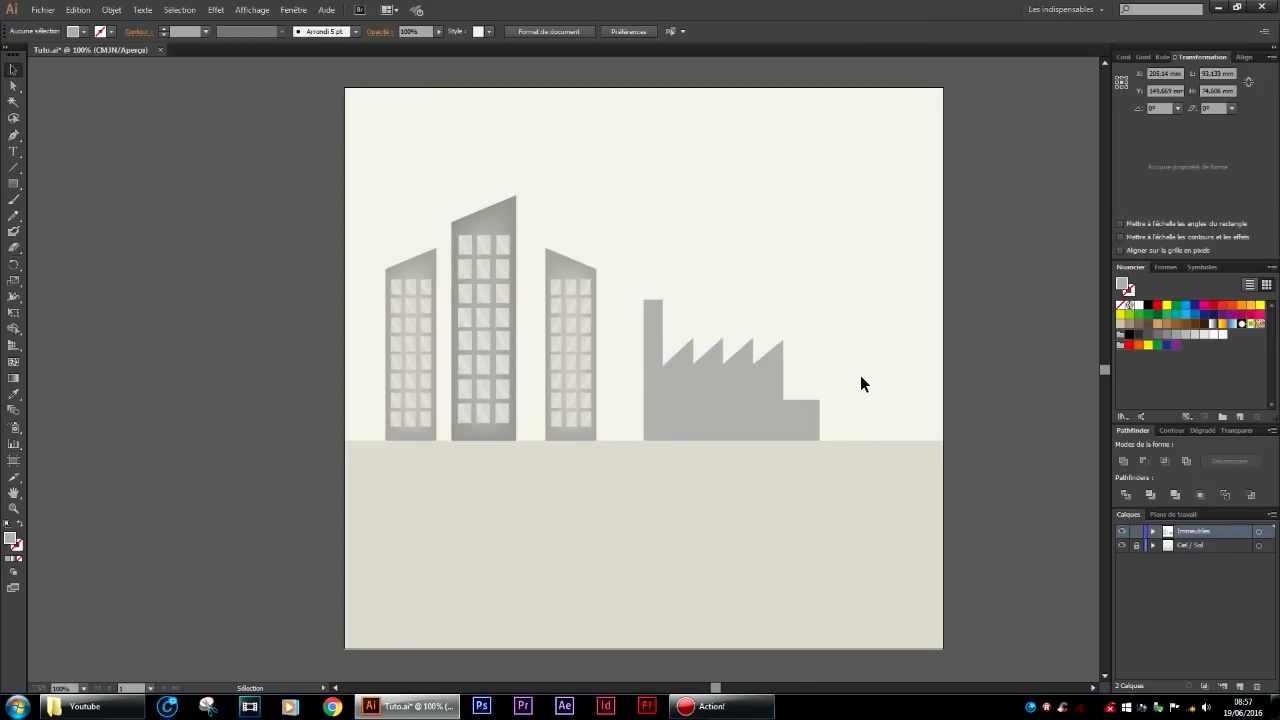
Lower the factory's upper edge so its height becomes about 65 mm, keeping its width and its base on the horizon.
scroll(713, 420, "up", 2)
scroll(712, 411, "up", 1)
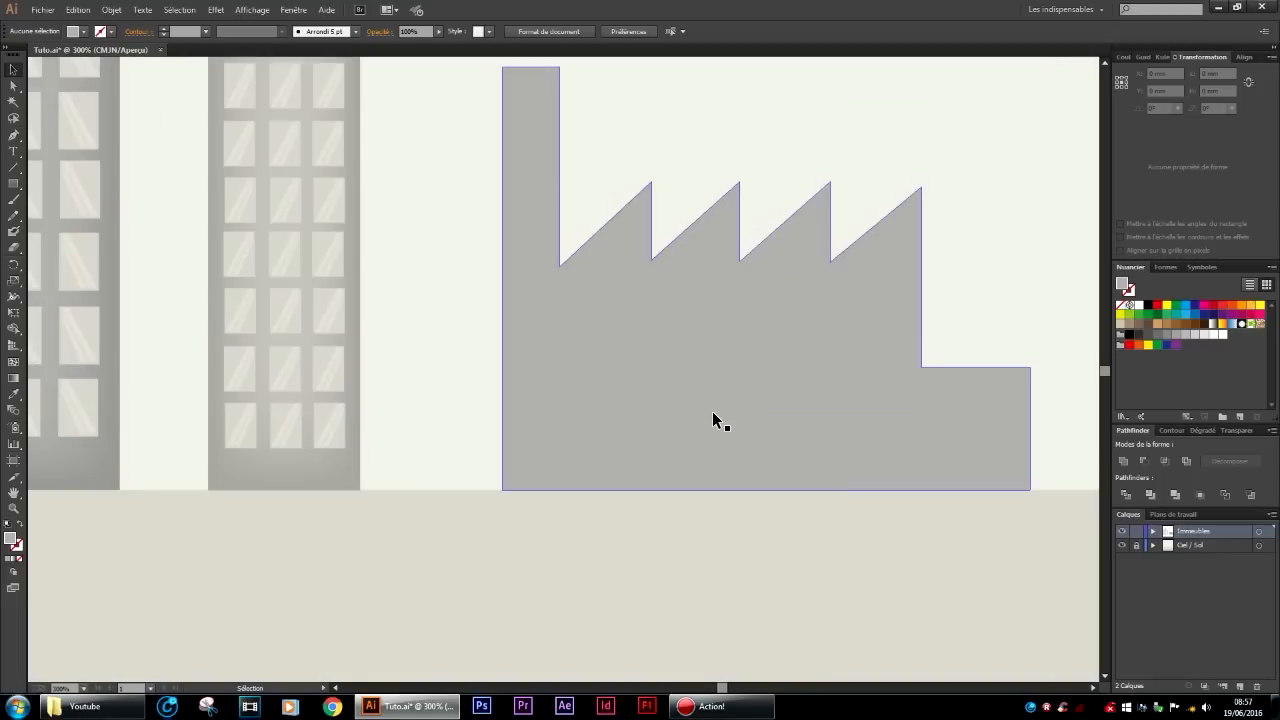
scroll(712, 411, "down", 1)
scroll(716, 411, "up", 1)
left_click(742, 405)
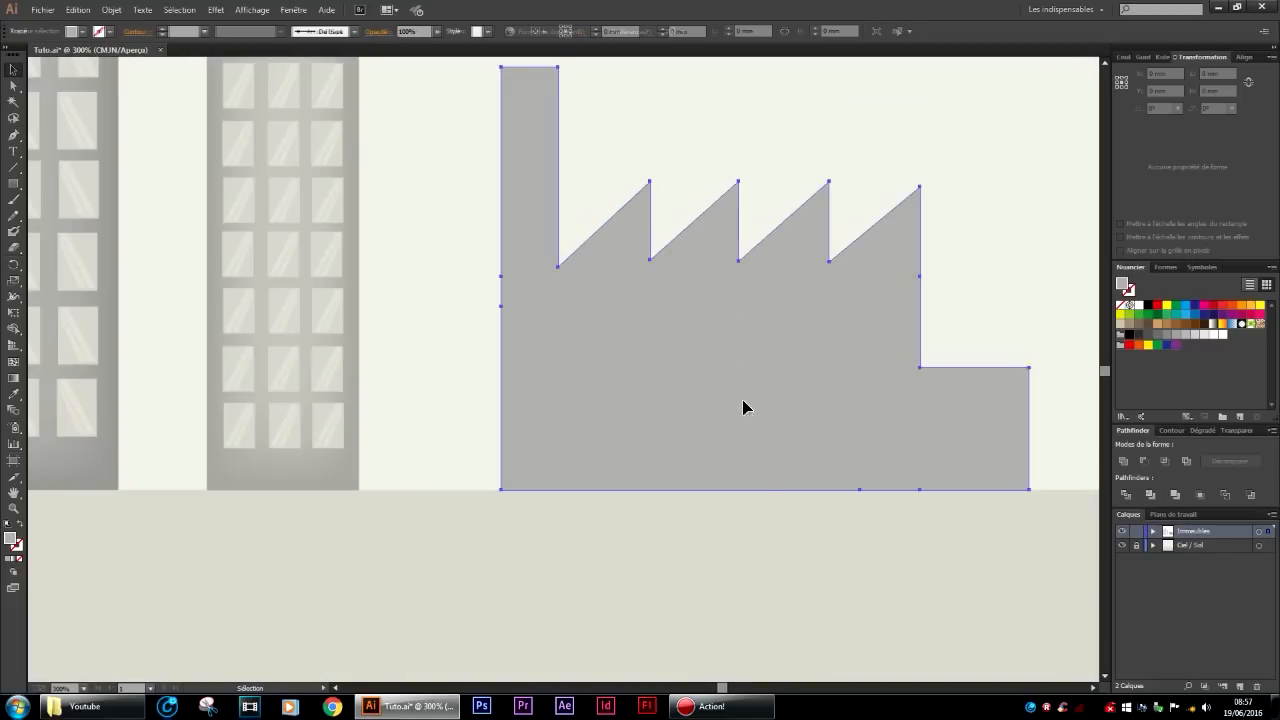
scroll(745, 408, "up", 3)
left_click_drag(767, 181, 775, 233)
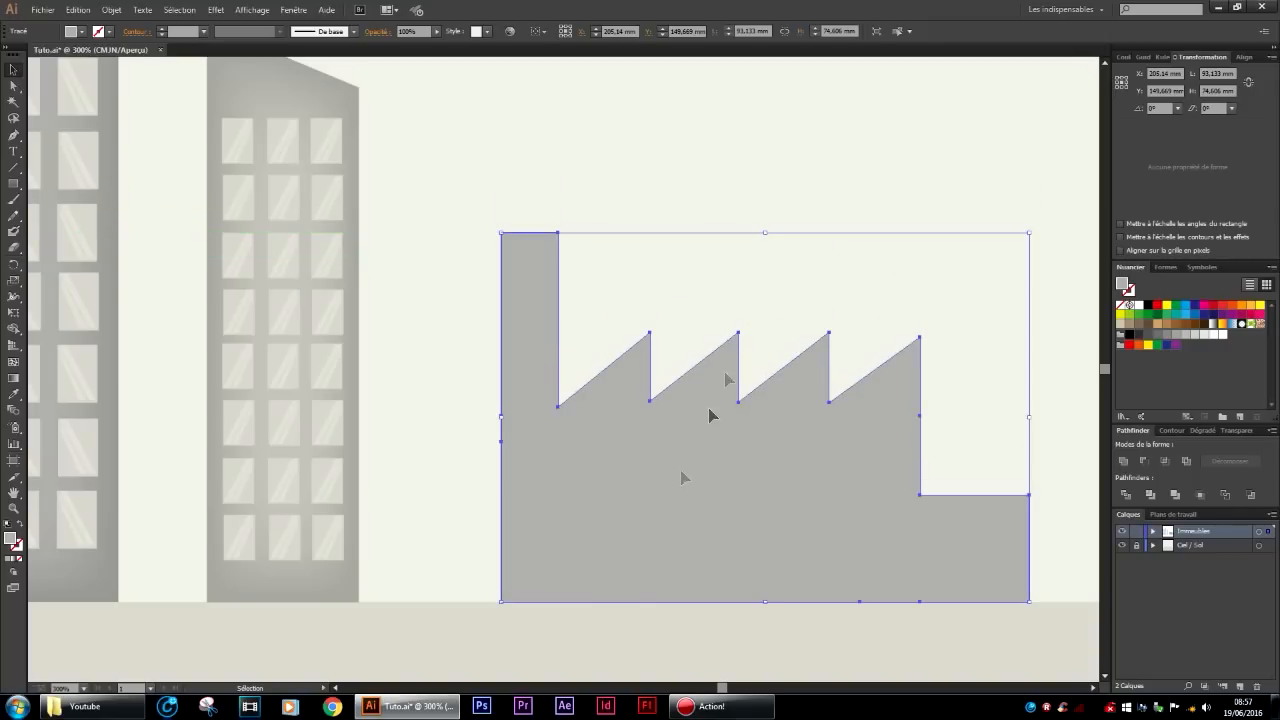
left_click(457, 420)
Scale the factory down proportionally to roughly 60 %, set it on the horizon closer to the buildings, and save the document.
scroll(526, 397, "down", 4)
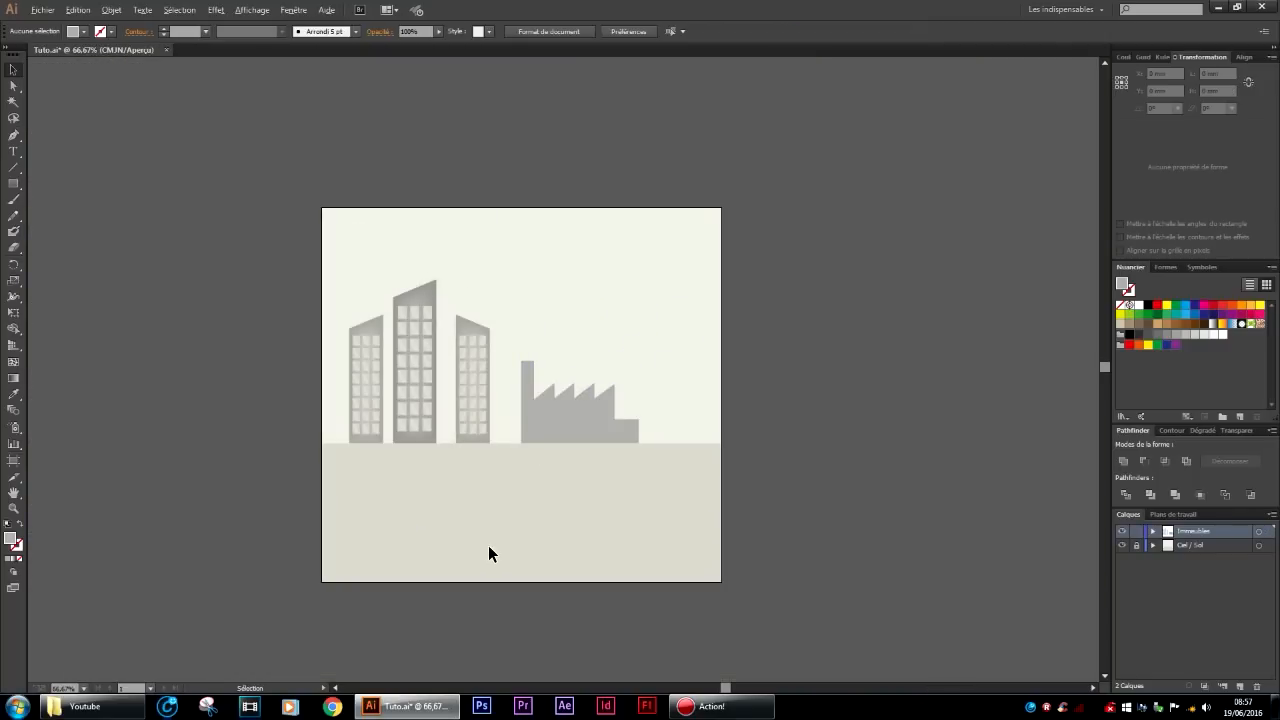
scroll(488, 545, "up", 4)
scroll(672, 405, "down", 1)
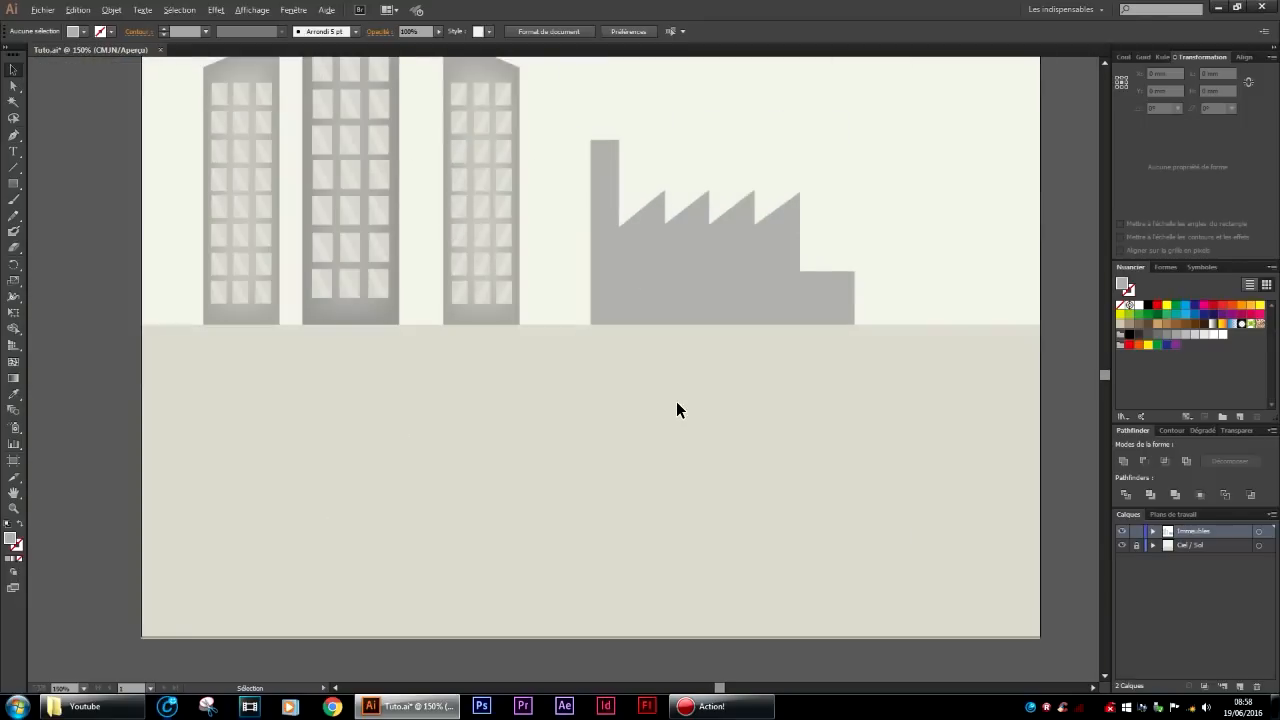
scroll(770, 412, "up", 2)
left_click(800, 414)
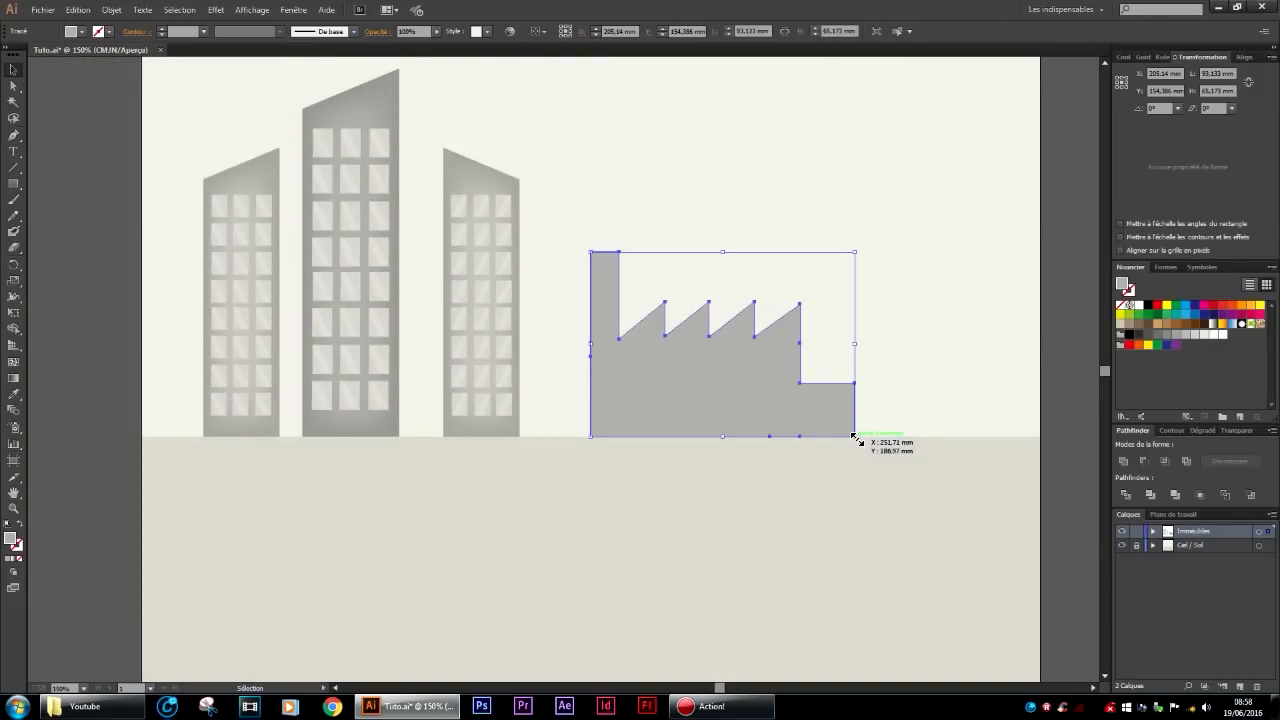
left_click_drag(855, 438, 754, 366)
left_click_drag(660, 346, 646, 417)
left_click(575, 520)
left_click(43, 10)
left_click(70, 116)
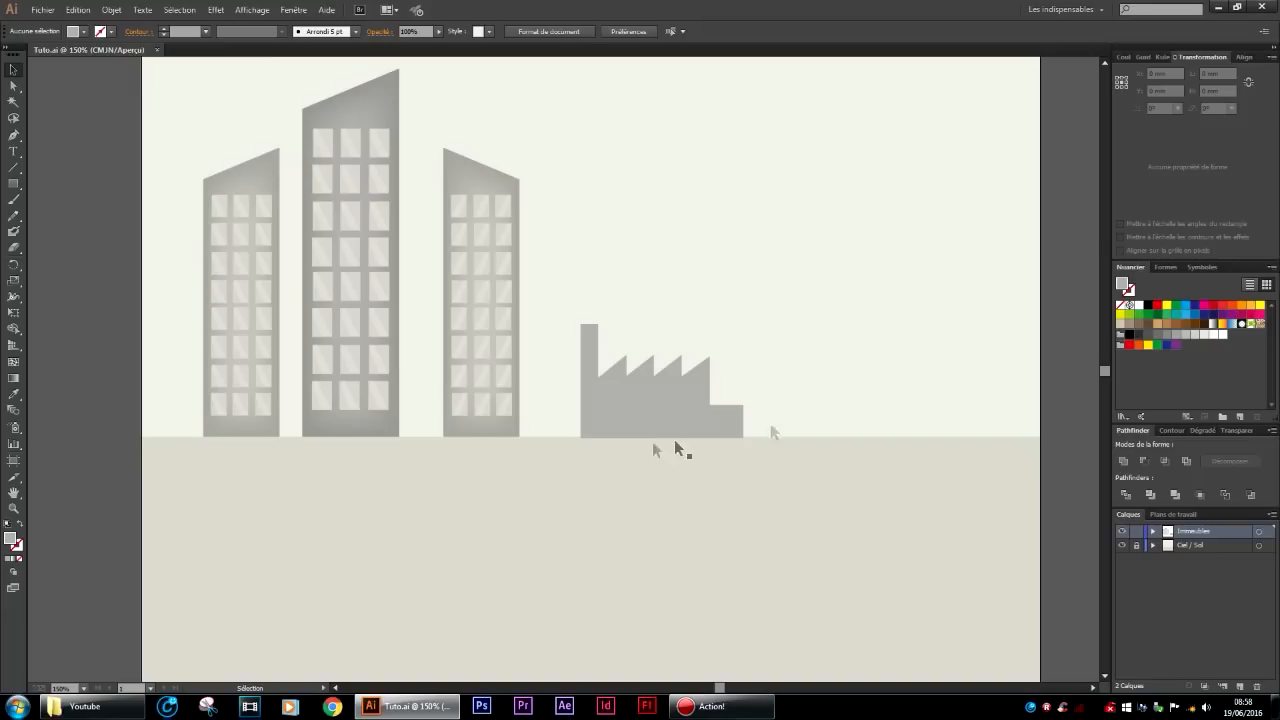
Duplicate the leftmost small building about 206 mm to the right, onto the horizon beyond the factory.
left_click_drag(548, 497, 437, 129)
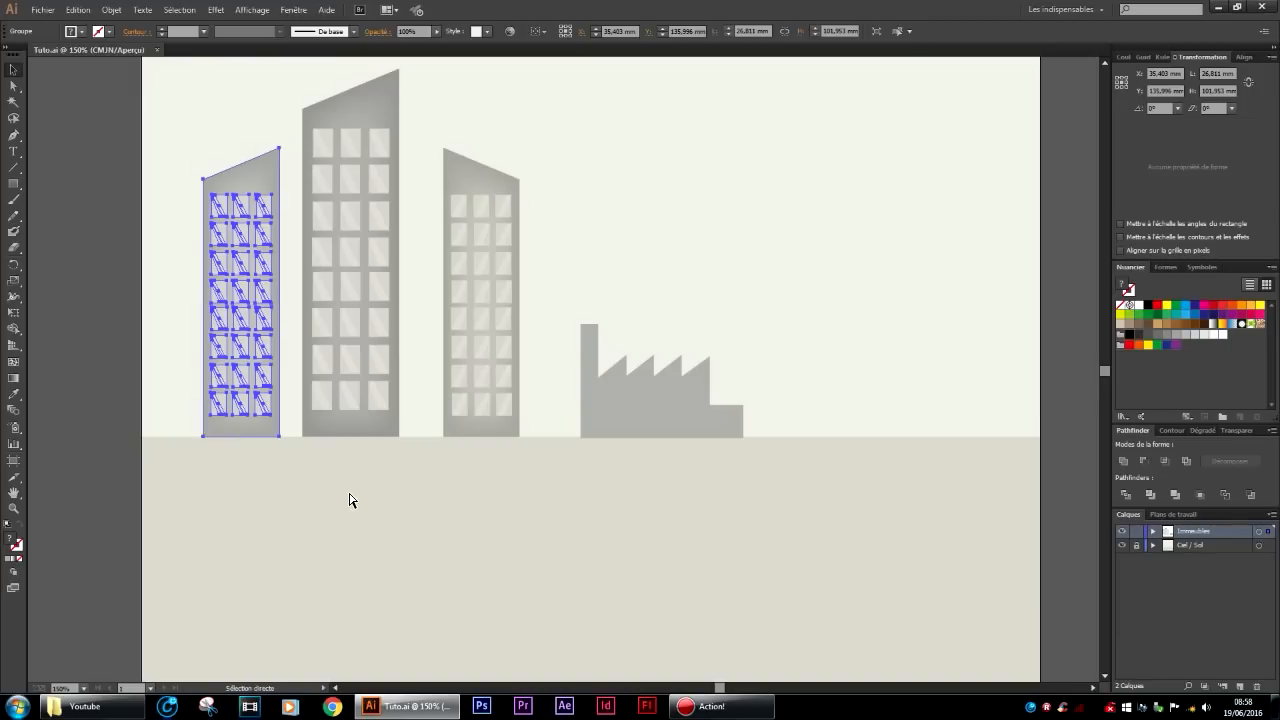
key("v")
left_click_drag(246, 180, 829, 186)
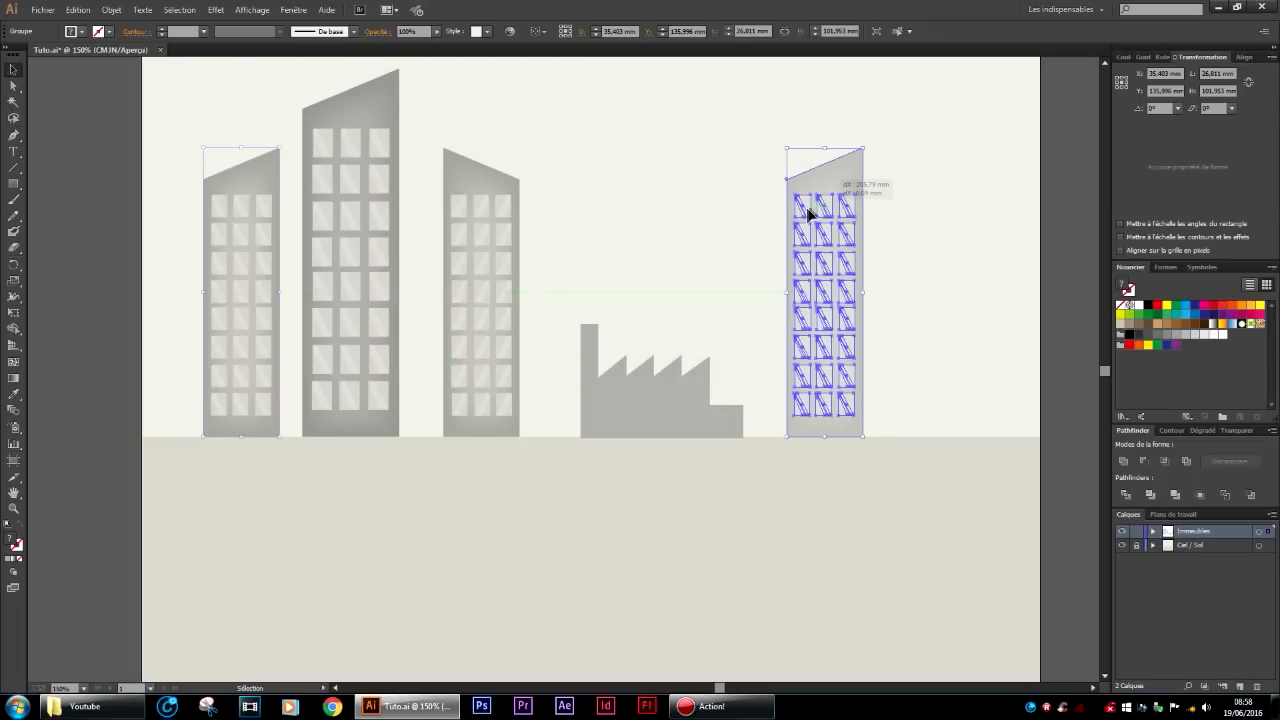
Ungroup the copied building and raise the lower corner of its slanted roof level with the higher one to make the roof flat.
scroll(936, 170, "up", 2)
right_click(686, 184)
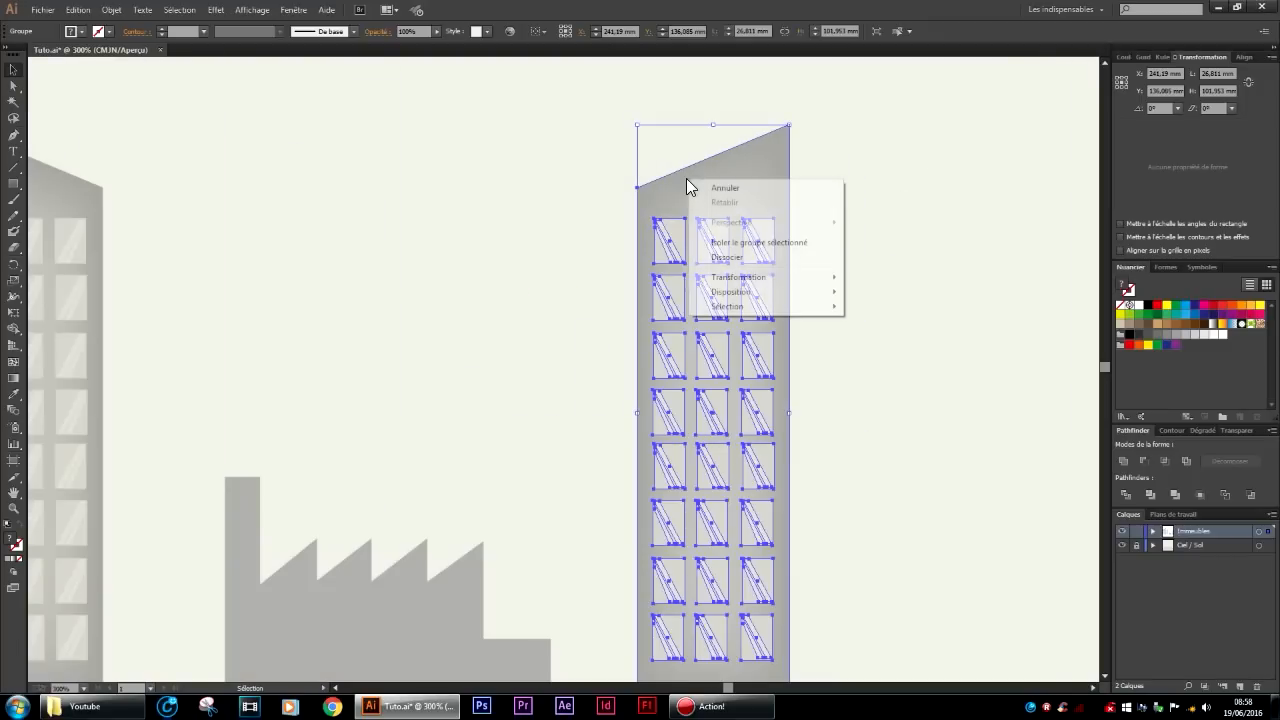
left_click(706, 257)
left_click(682, 196)
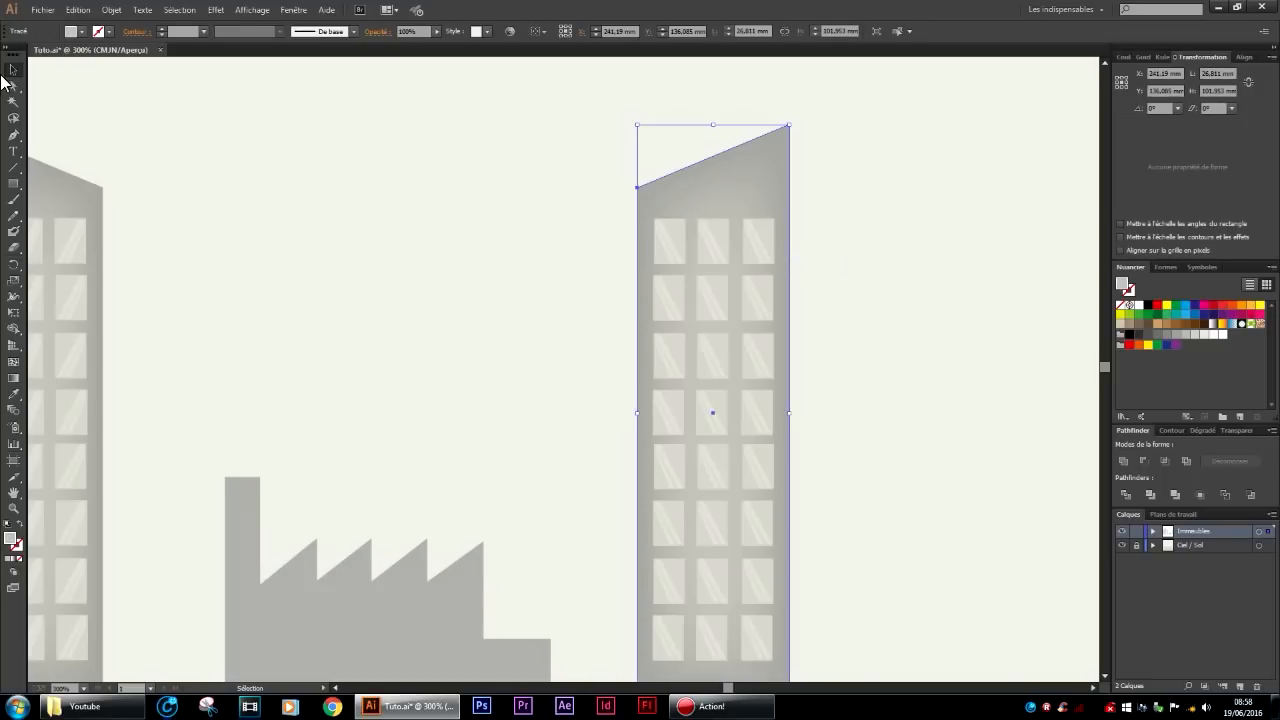
left_click(13, 86)
left_click(638, 188)
left_click_drag(638, 188, 634, 130)
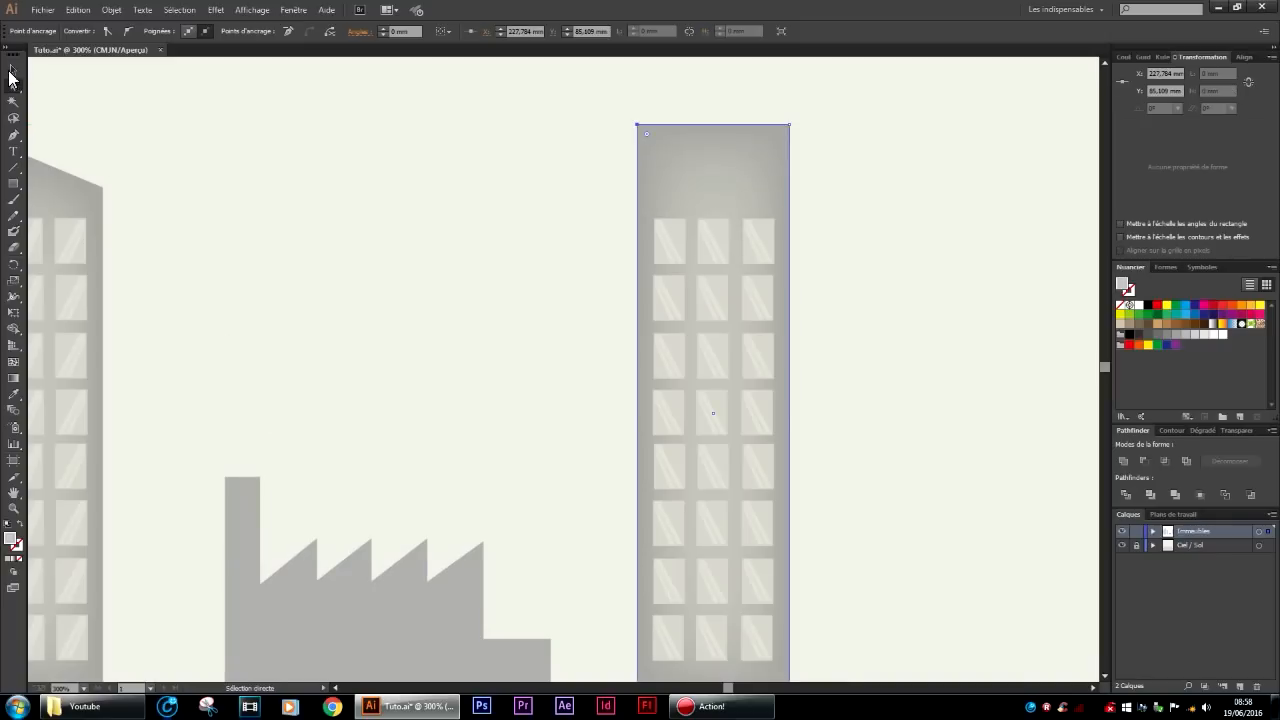
left_click(11, 72)
left_click(386, 206)
scroll(814, 297, "down", 6)
scroll(822, 310, "up", 6)
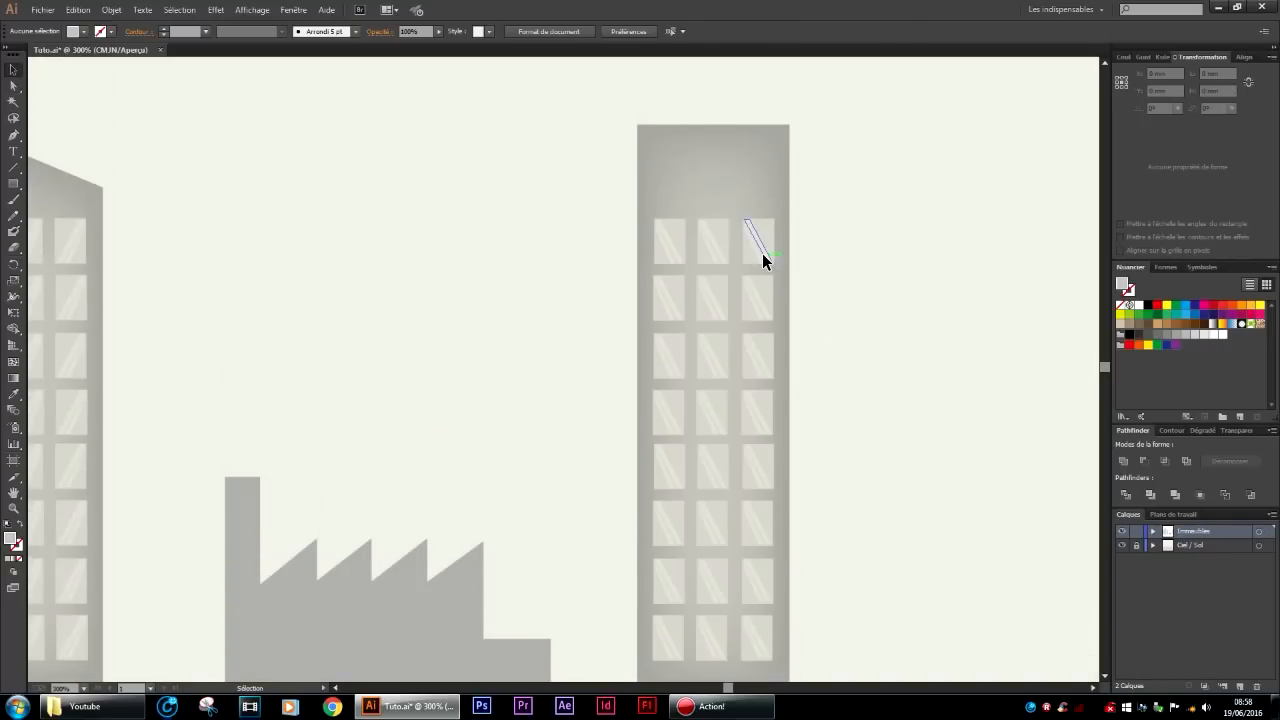
Duplicate the top-row windows with their reflections upward to add another row beneath the flat roof of the rightmost building.
left_click(763, 254)
left_click(857, 240)
left_click(674, 240)
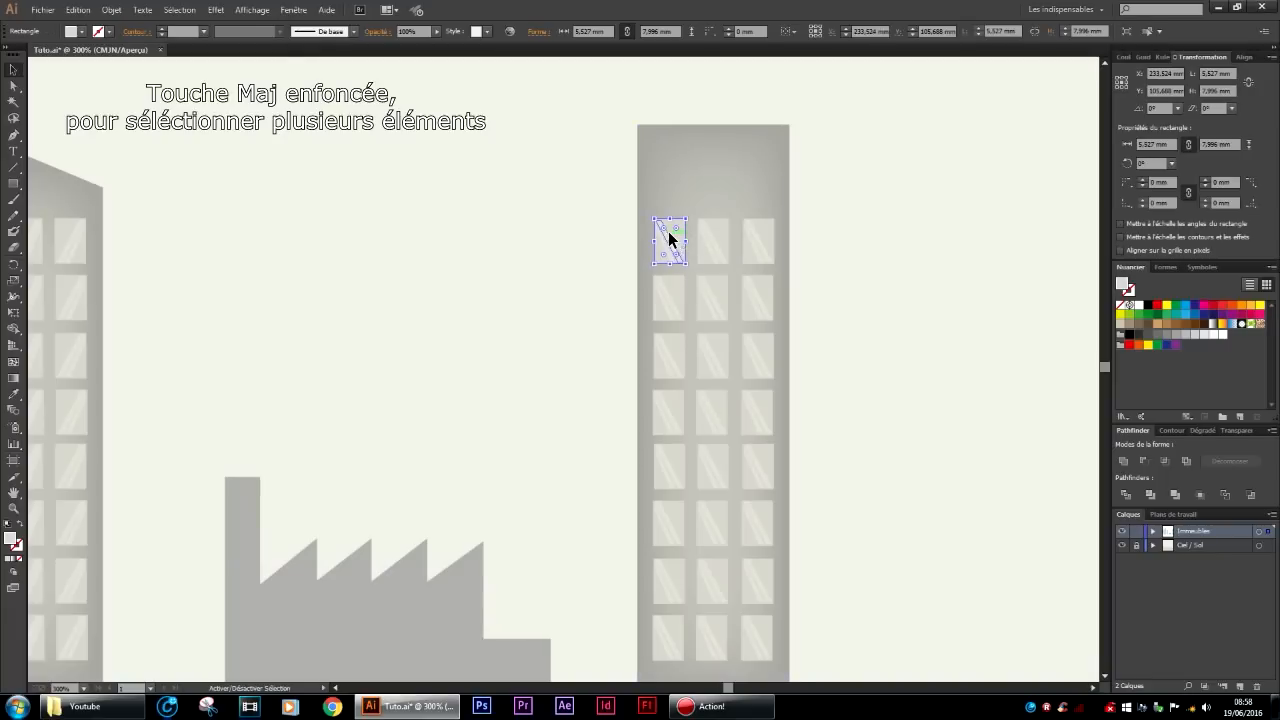
left_click(669, 238, "shift")
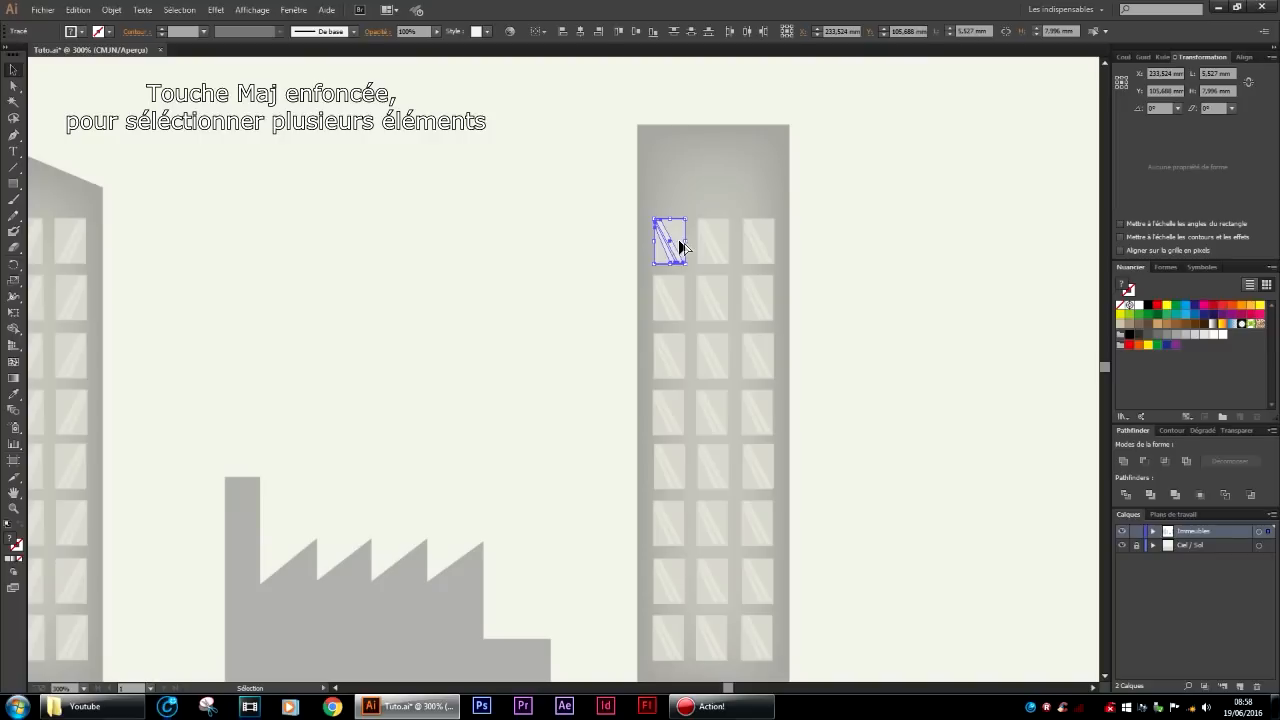
left_click_drag(679, 241, 766, 177)
key("ctrl+0")
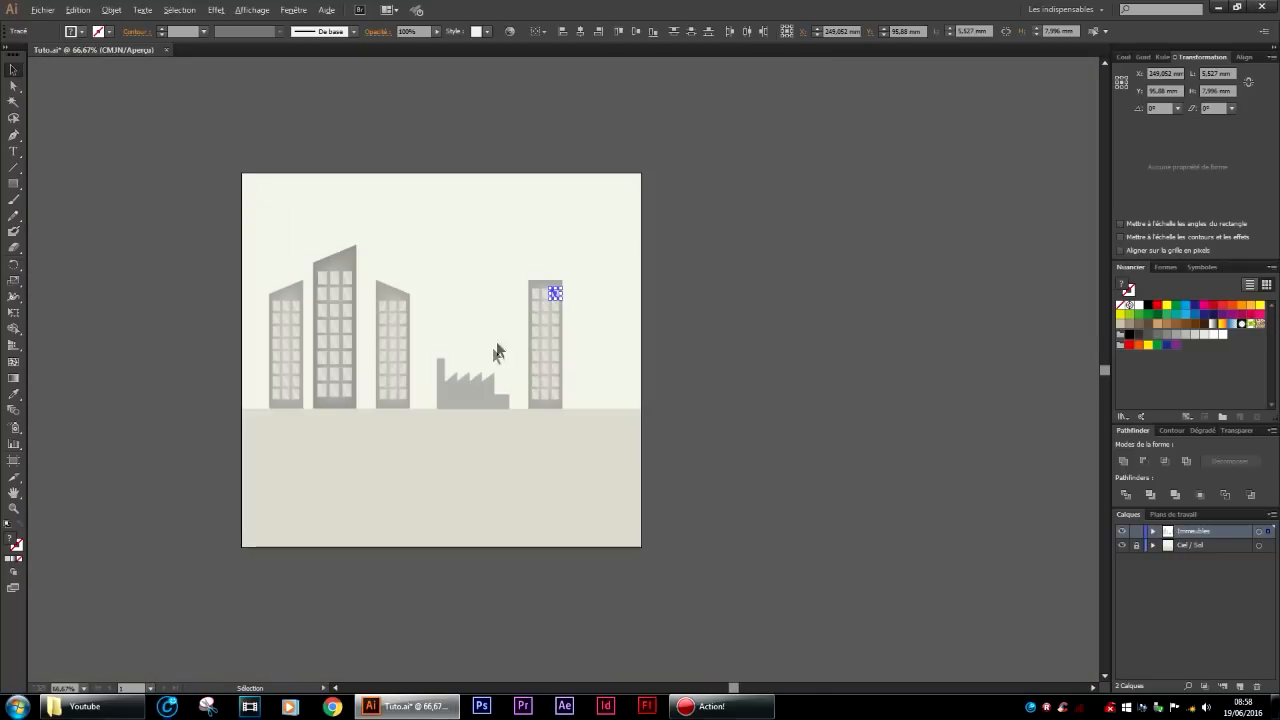
Set the fill of the flat-roofed building's body to the light grey C1BFBC.
scroll(444, 291, "up", 2)
scroll(444, 291, "down", 1)
scroll(444, 291, "up", 1)
left_click(590, 270)
left_click(683, 282)
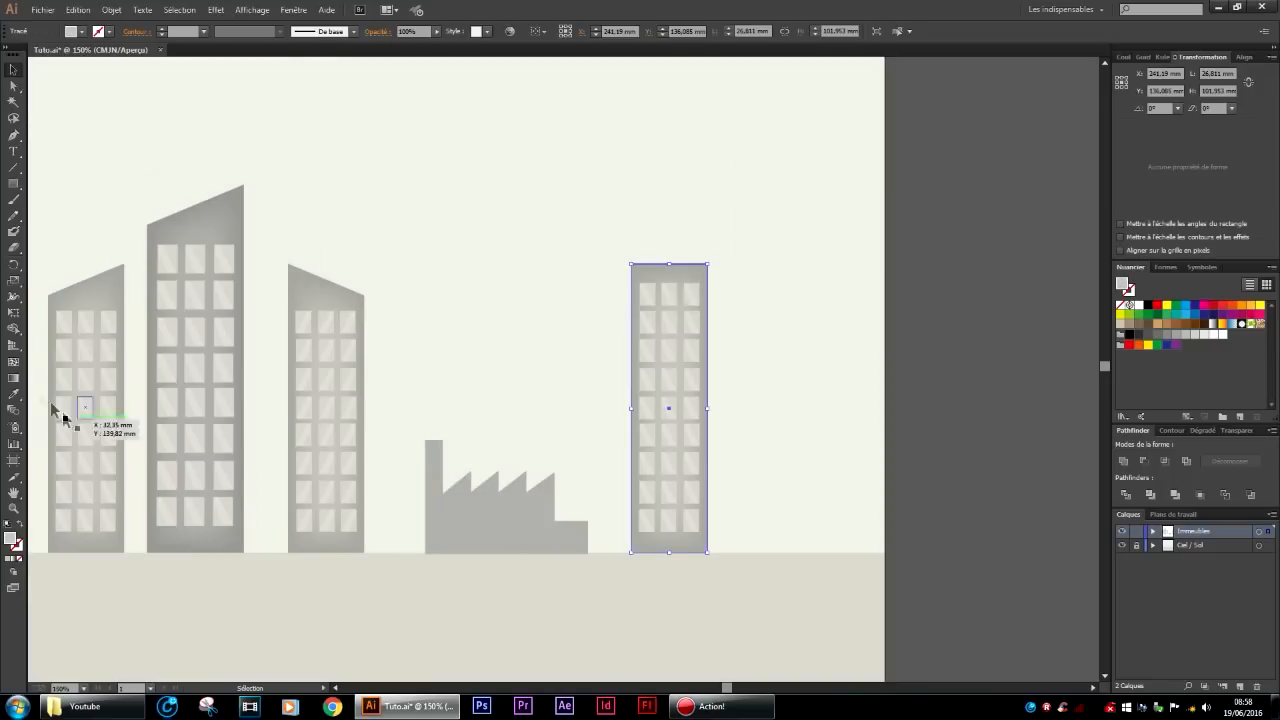
double_click(12, 541)
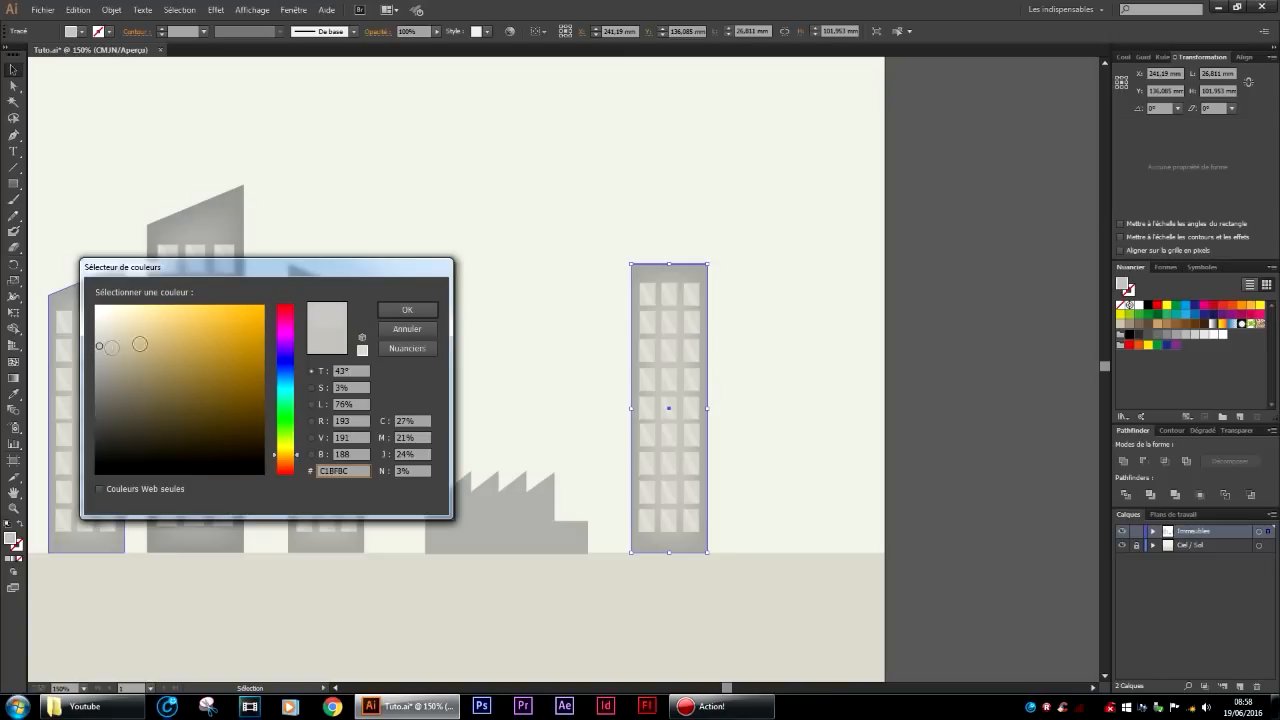
left_click(418, 312)
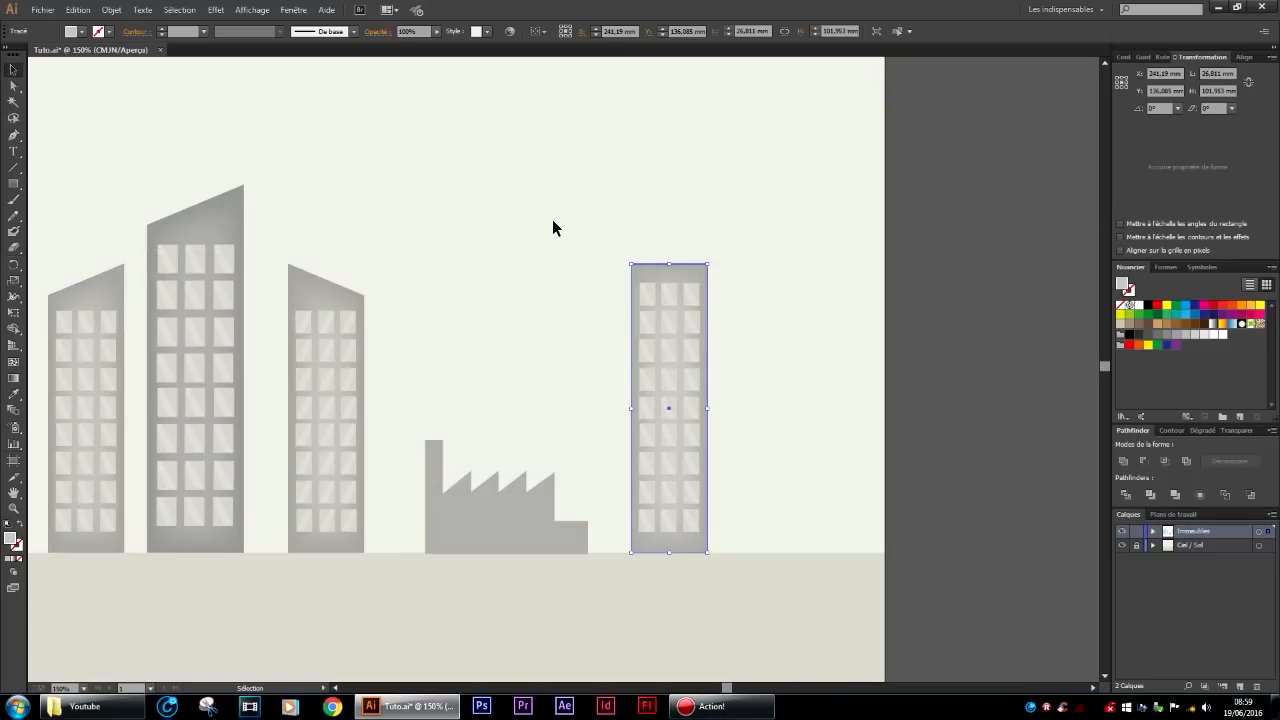
left_click(578, 481)
Move the factory slightly left along the horizon, closer to the slanted-roof buildings.
key("ctrl+0")
key("ctrl+1")
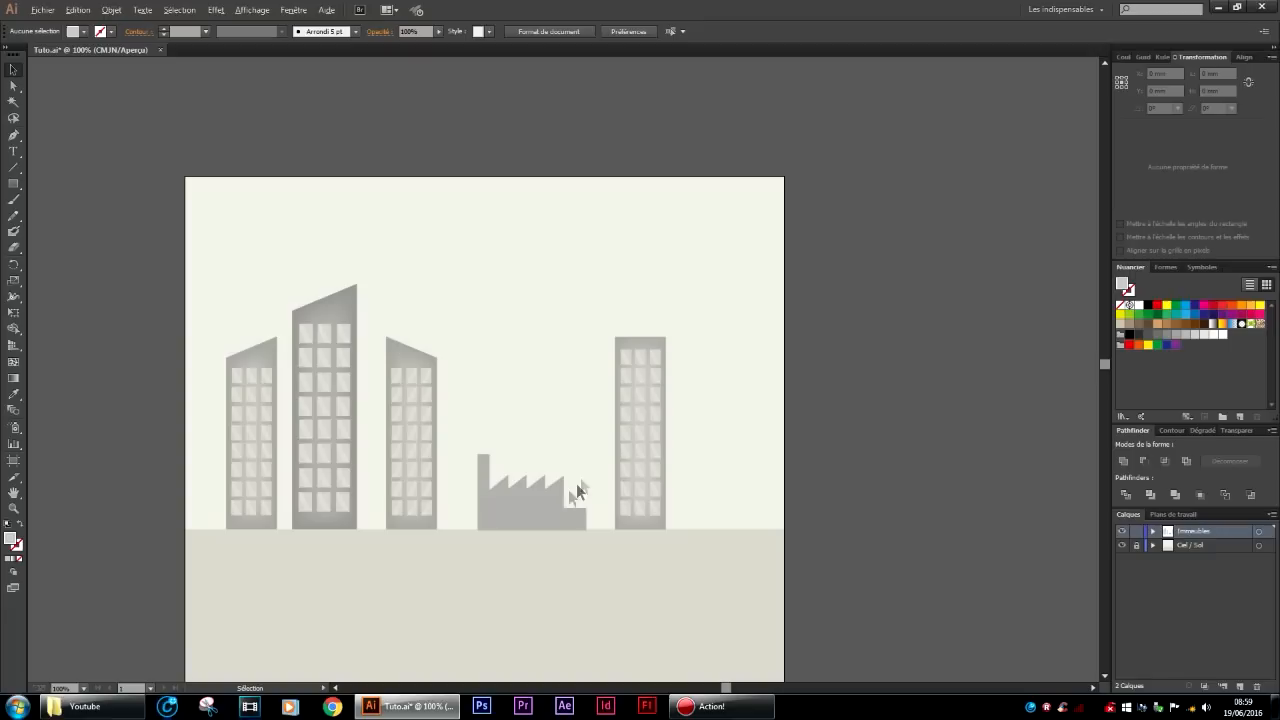
scroll(560, 530, "down", 2)
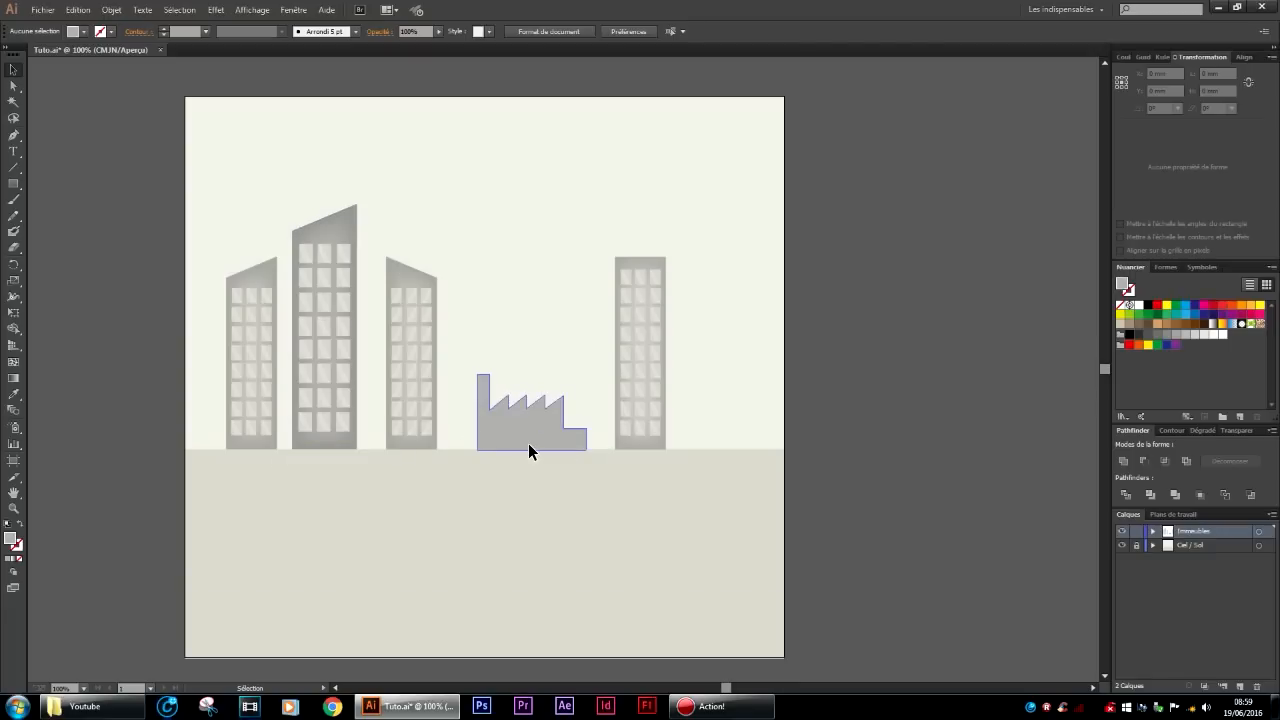
left_click_drag(502, 437, 487, 430)
left_click(845, 465)
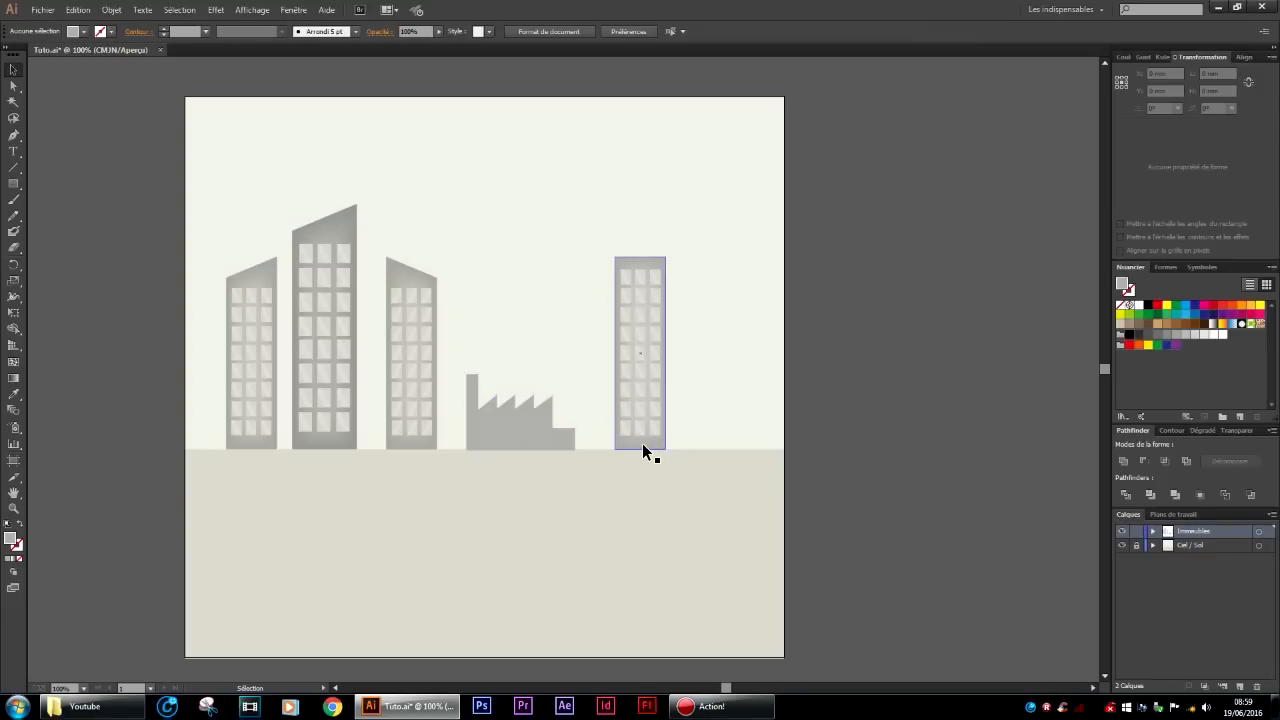
left_click(642, 443)
left_click(848, 456)
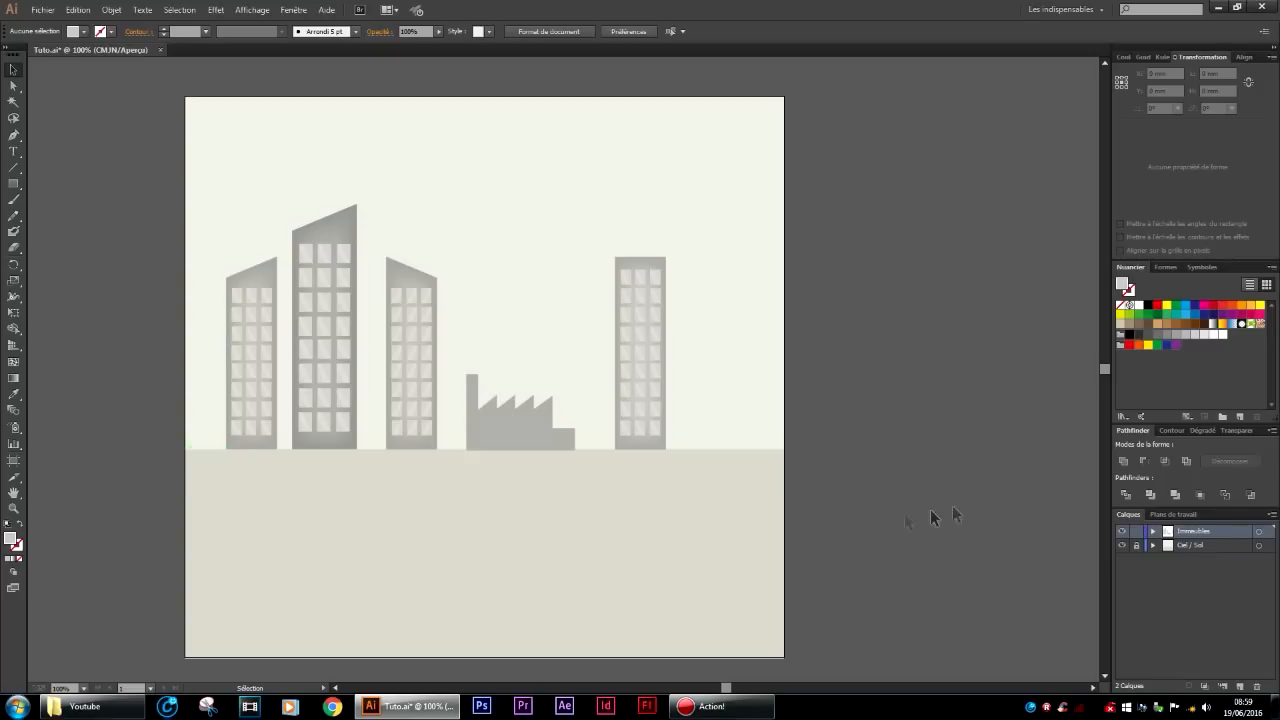
On a new layer above the locked Immeubles layer, draw a full-width road strip about 317 by 10 mm just below the horizon.
left_click(1137, 531)
left_click(1240, 686)
left_click(12, 184)
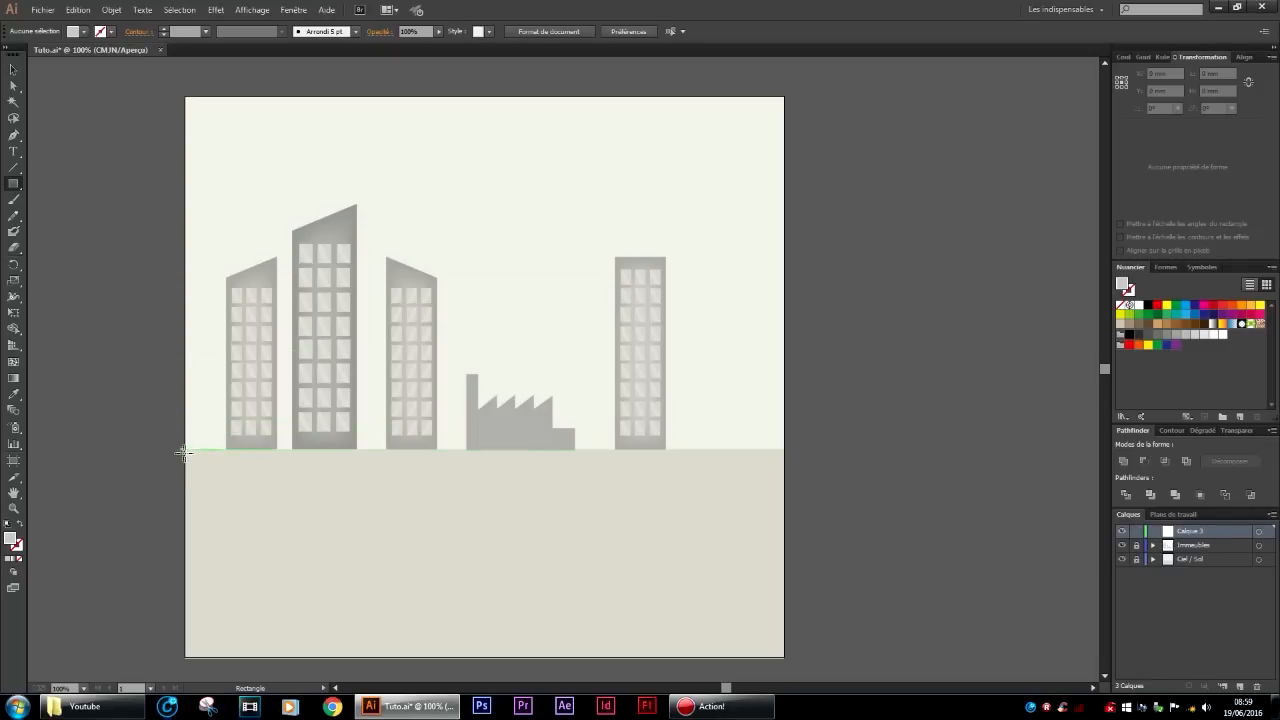
mouse_move(187, 451)
left_mouse_down()
mouse_move(396, 488)
mouse_move(770, 484)
mouse_move(785, 468)
left_mouse_up()
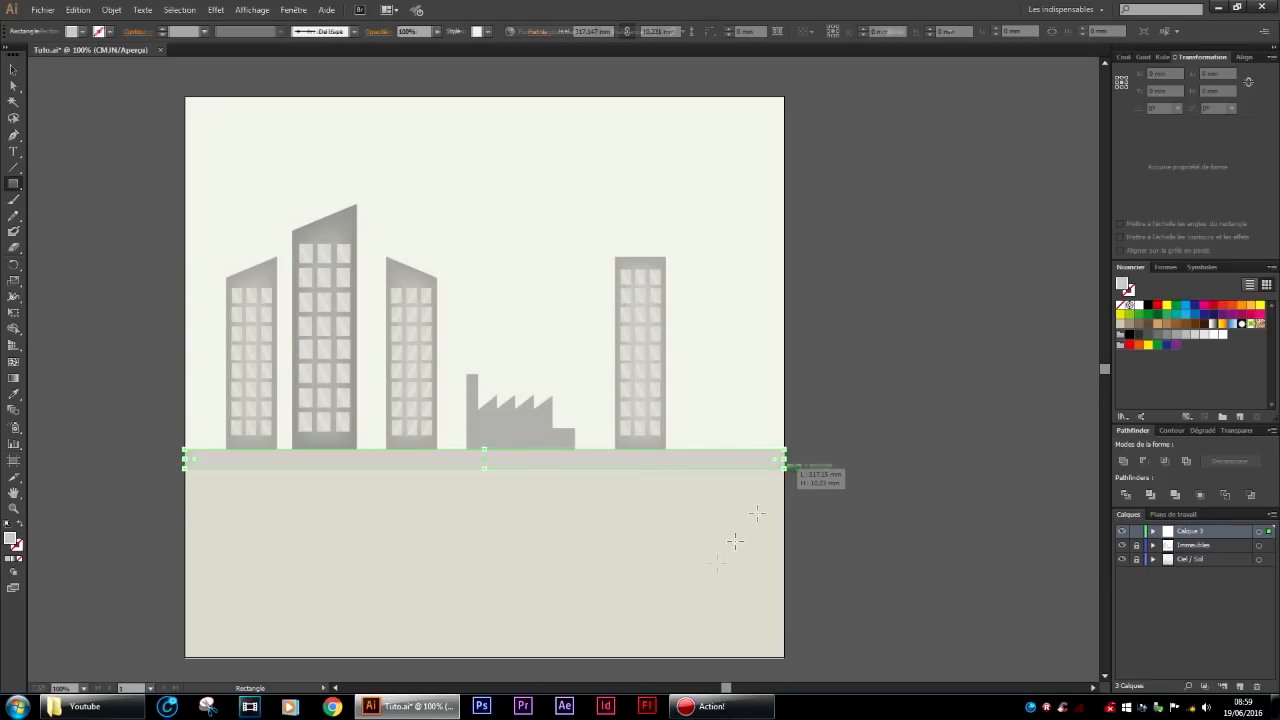
Fill the road strip with the grey A8A5A0.
double_click(10, 539)
left_click(105, 363)
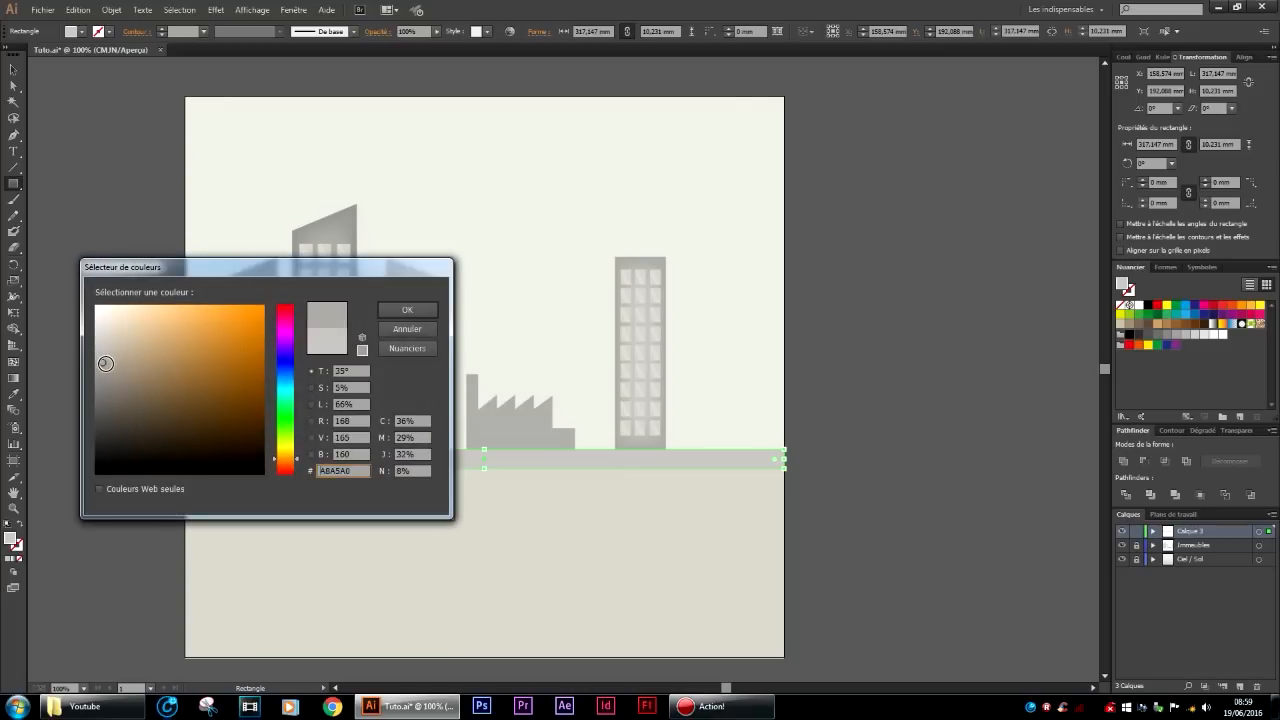
left_click(406, 311)
left_click(13, 69)
left_click(158, 668)
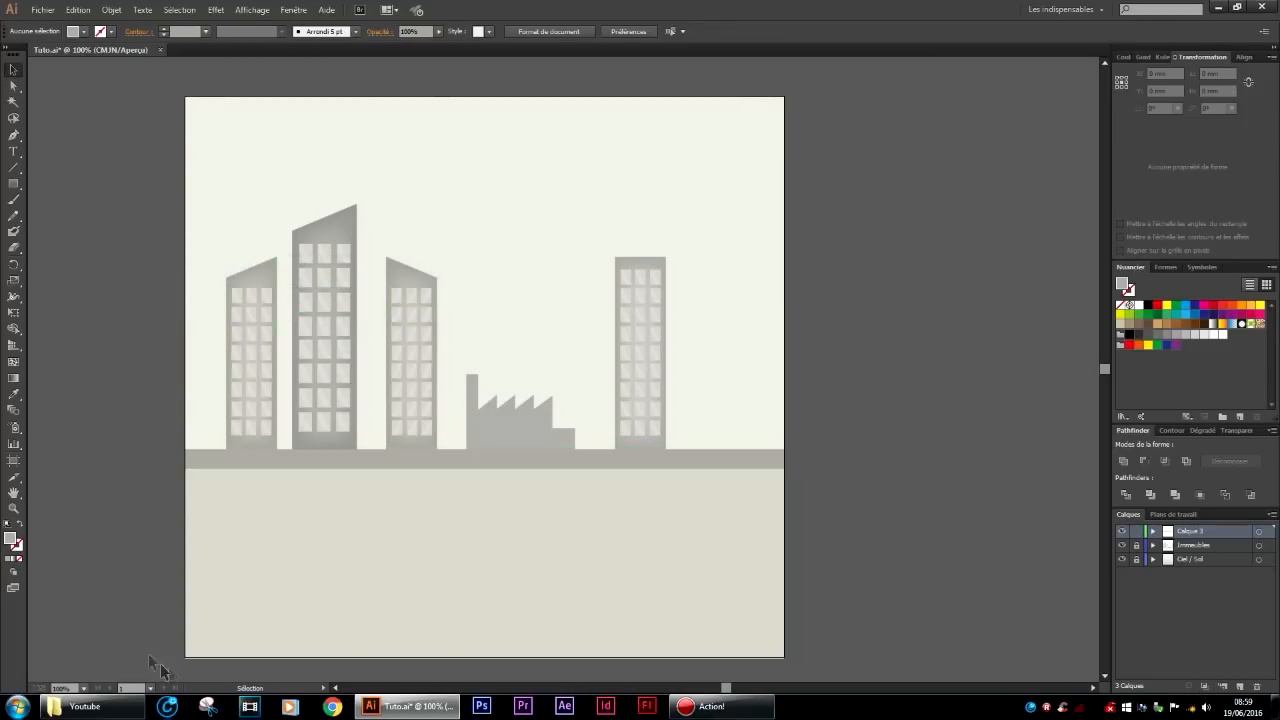
Recolour the road strip below the buildings with a darker grey fill.
scroll(165, 640, "down", 1)
scroll(200, 600, "up", 2)
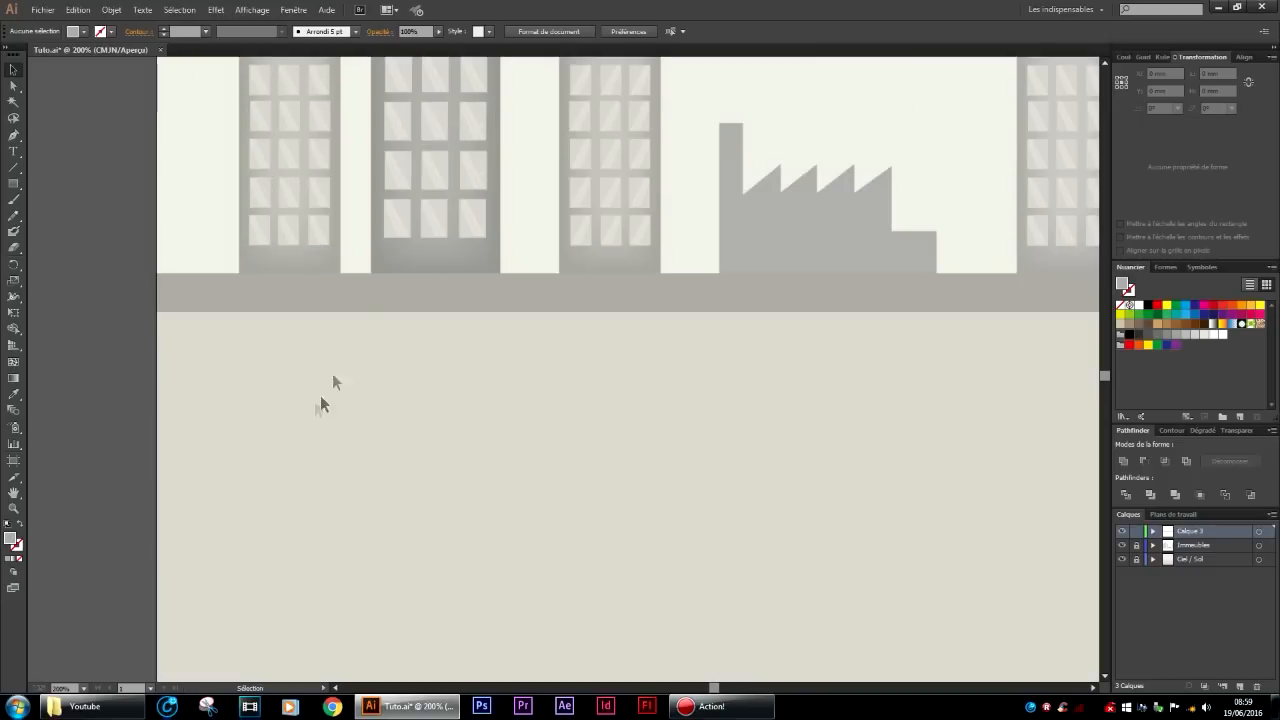
left_click(335, 302)
double_click(10, 541)
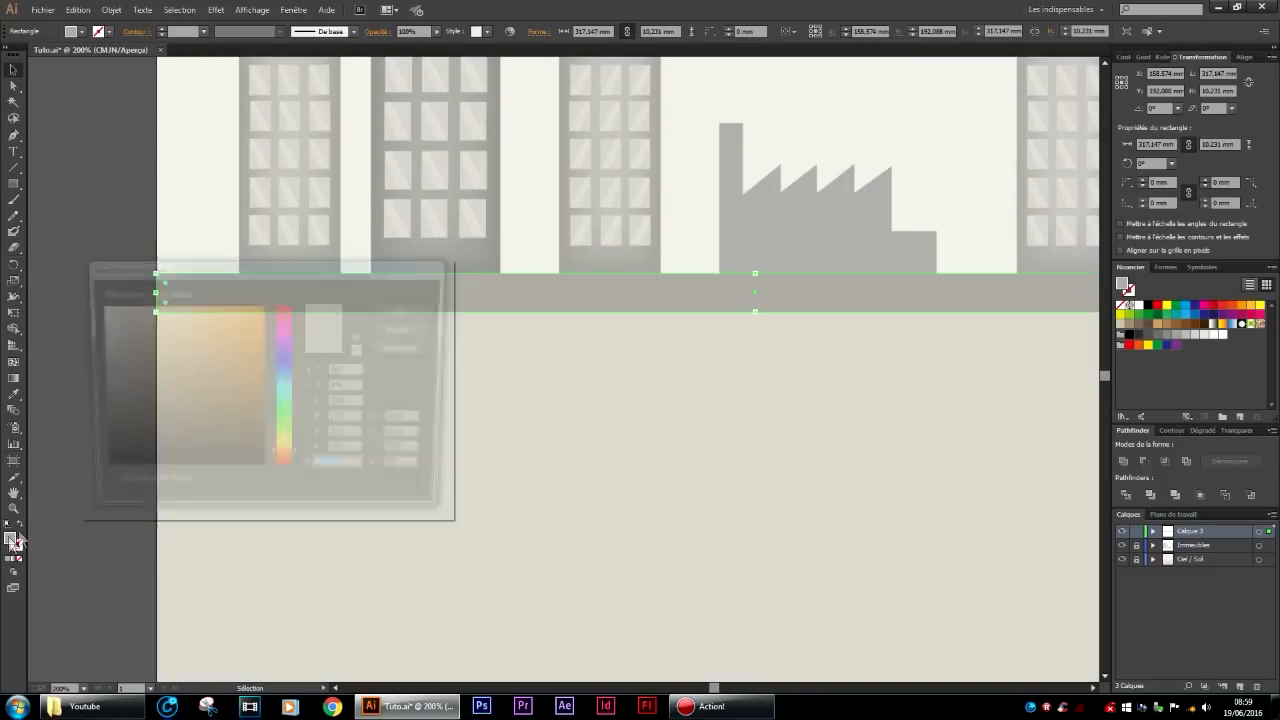
left_click(107, 378)
left_click(422, 308)
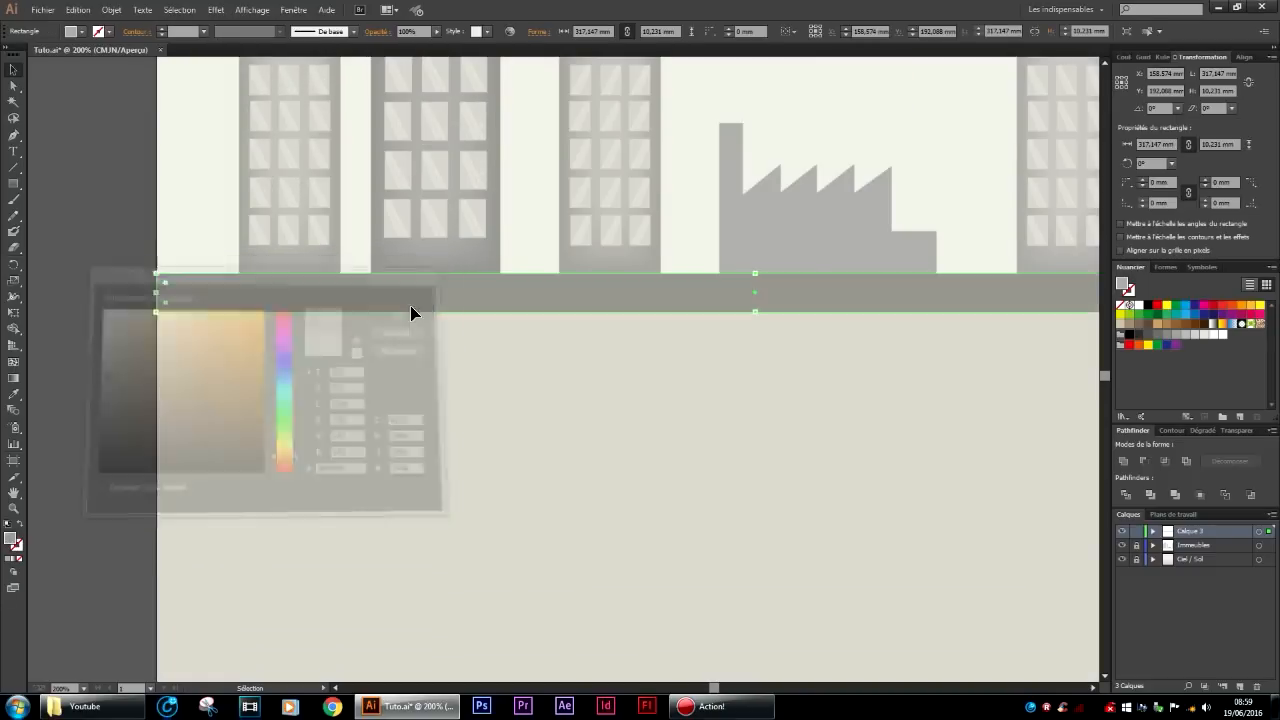
left_click(60, 412)
scroll(192, 421, "right", 5)
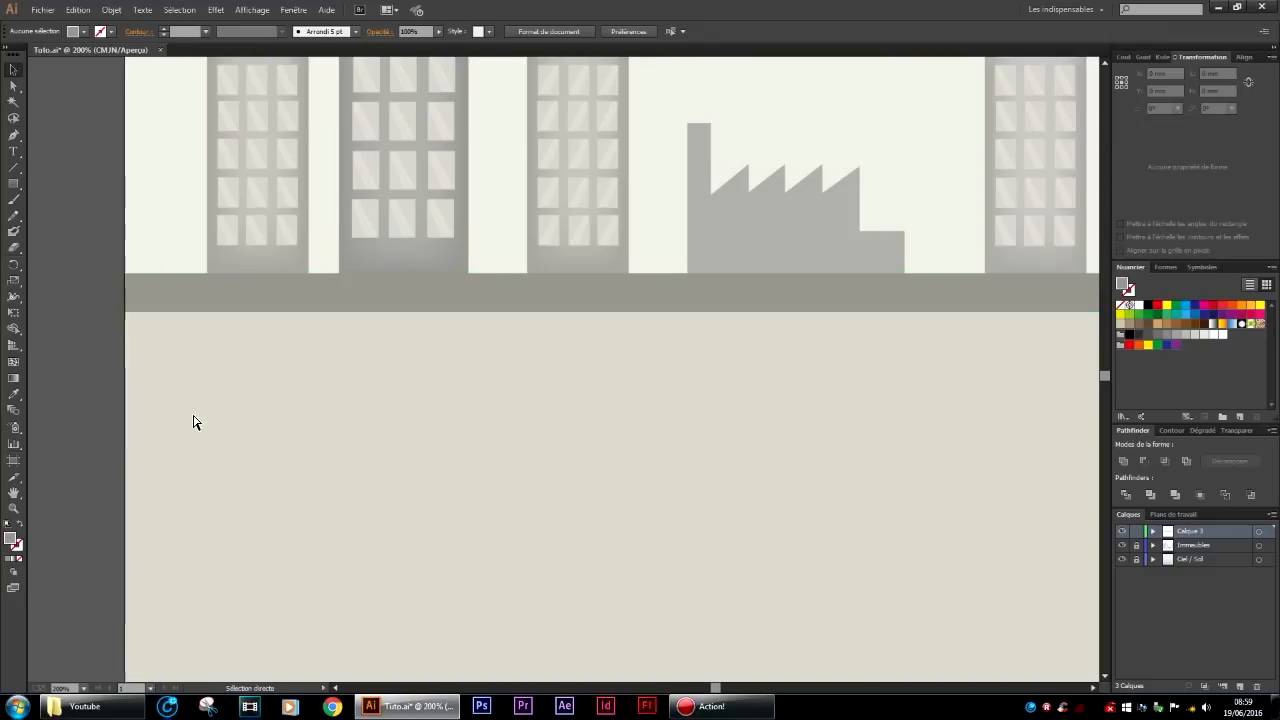
scroll(192, 421, "down", 1)
scroll(193, 414, "down", 2)
scroll(198, 409, "up", 2)
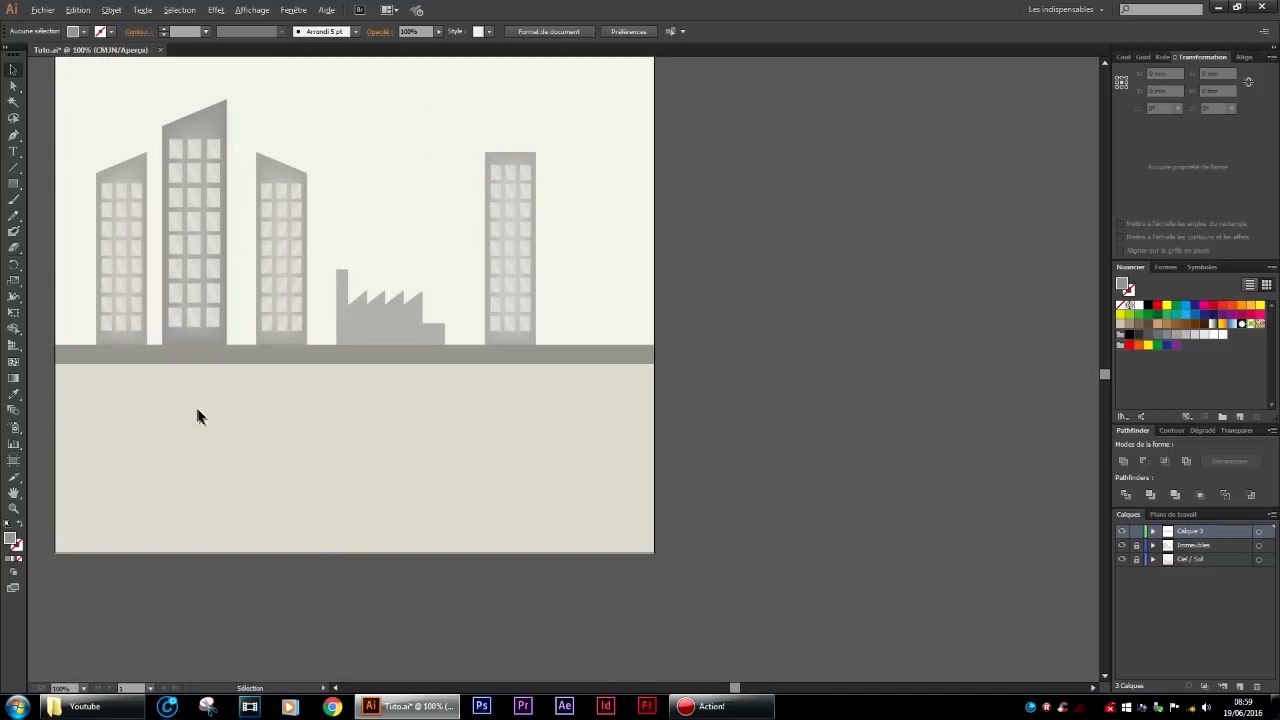
scroll(202, 402, "down", 1)
scroll(226, 401, "left", 3)
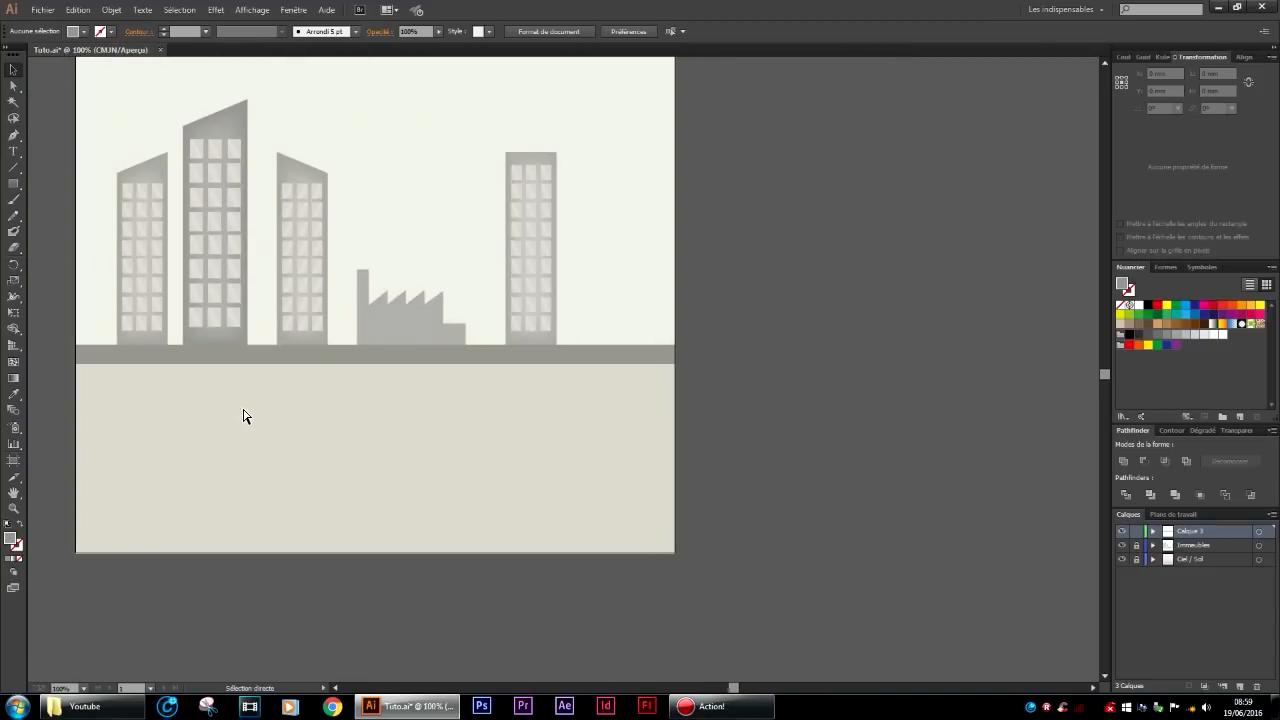
scroll(242, 410, "up", 1)
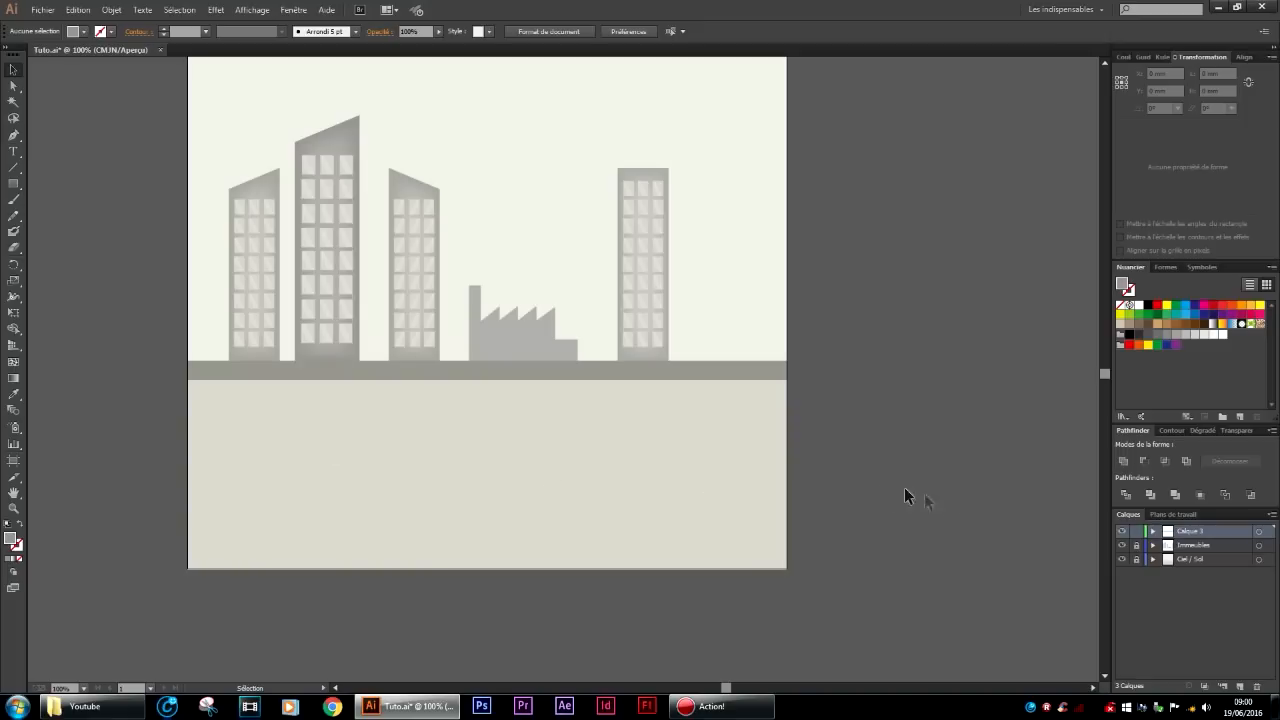
Lock the road strip's layer and add another new layer above it.
left_click(1136, 531)
left_click(1255, 687)
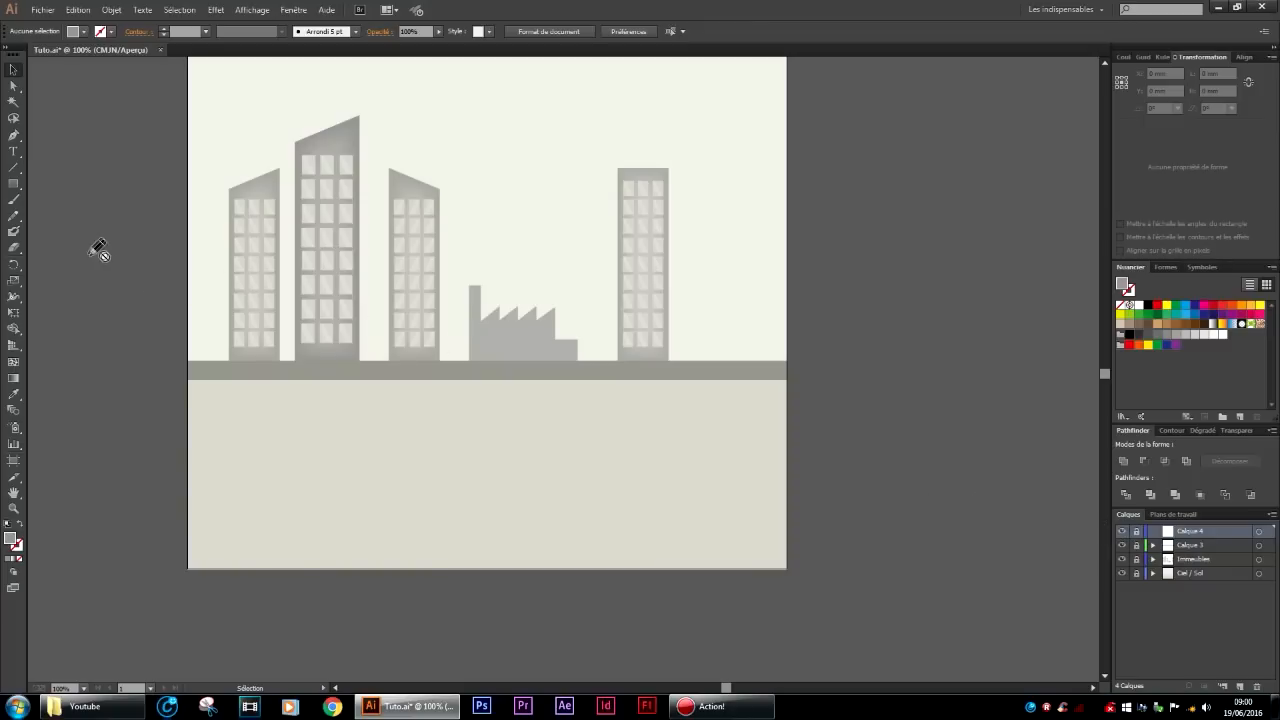
scroll(100, 251, "up", 1)
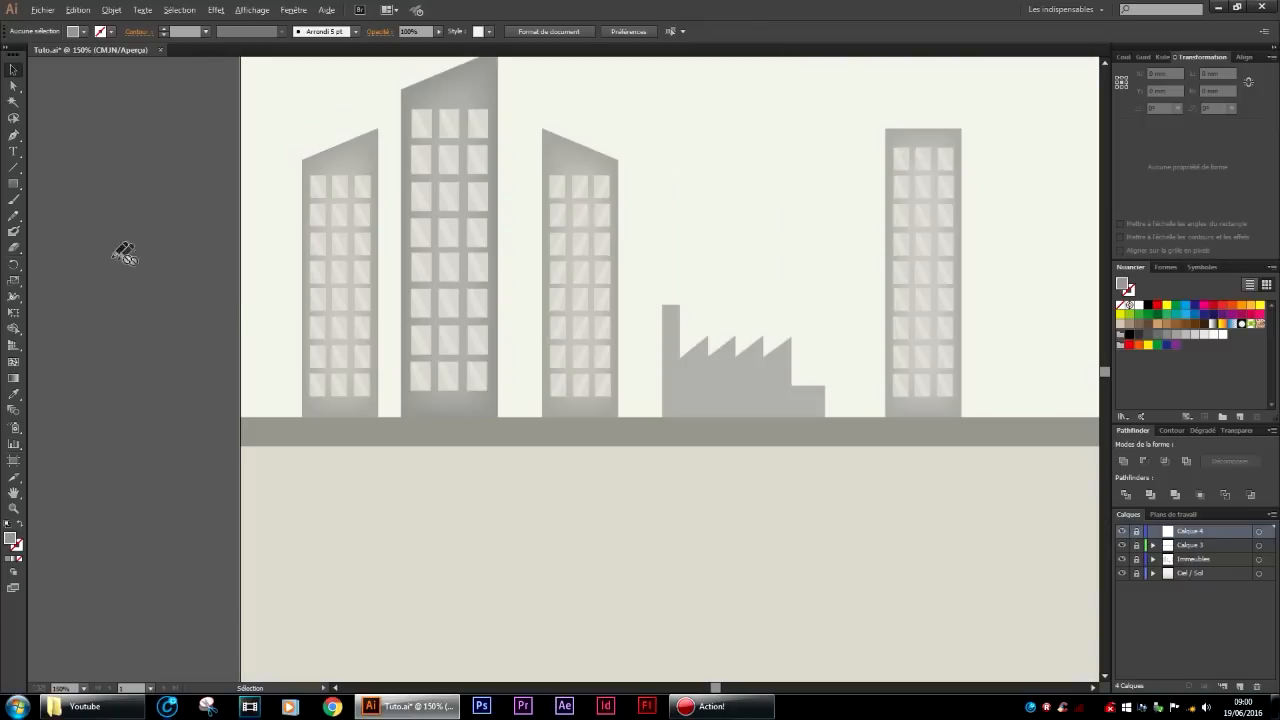
On the unlocked new layer, draw a straight slanted Pen path about 9.7 mm wide and 42 mm high, rising from the road at the leftmost building.
left_click(14, 140)
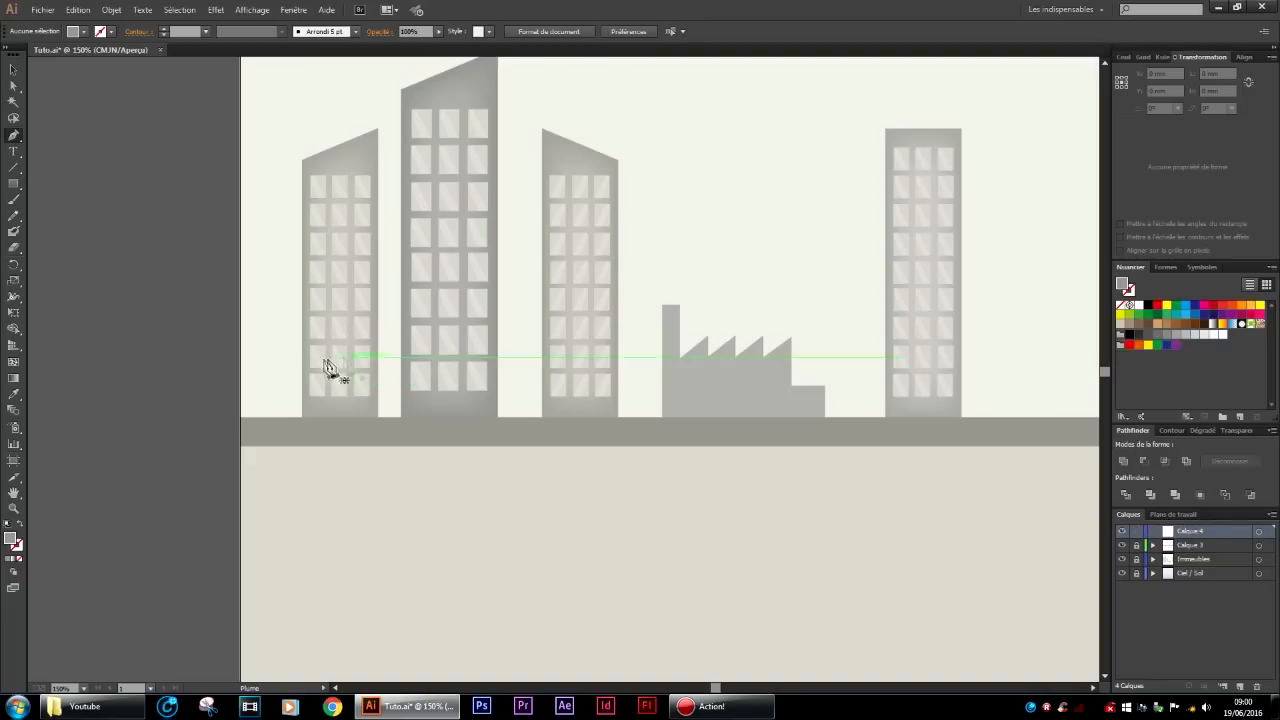
scroll(299, 440, "up", 3)
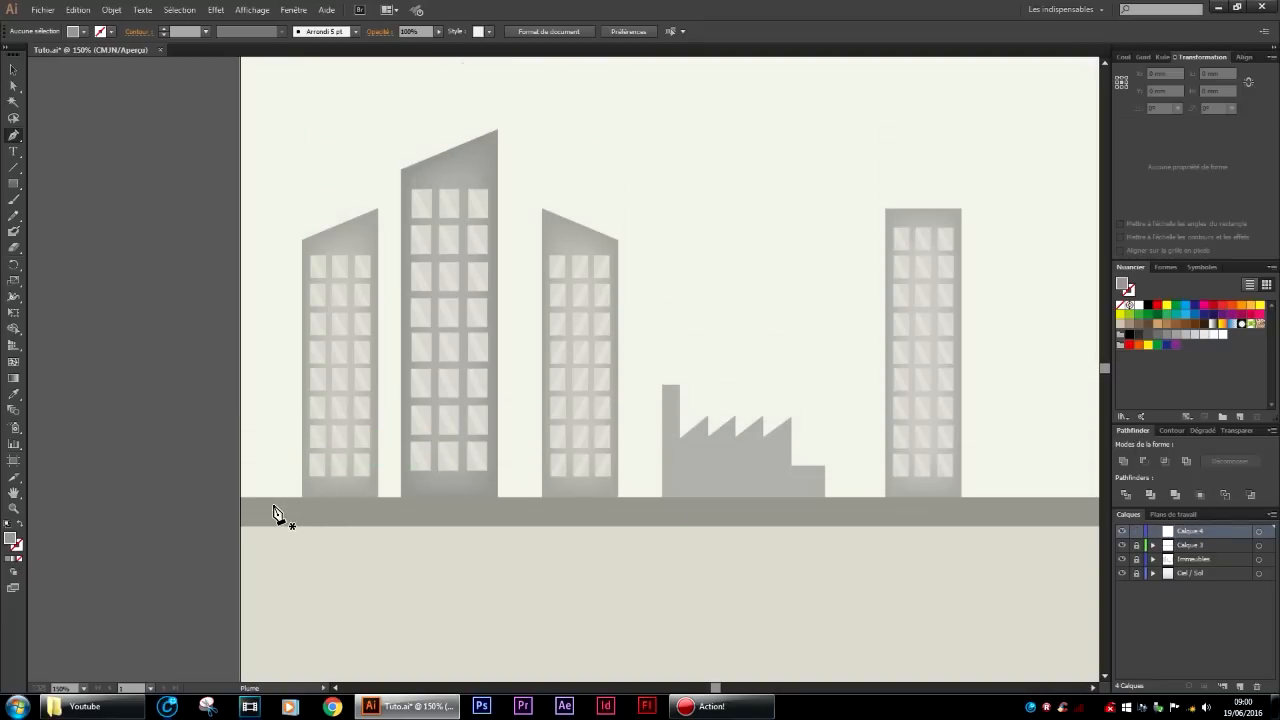
left_click(314, 506)
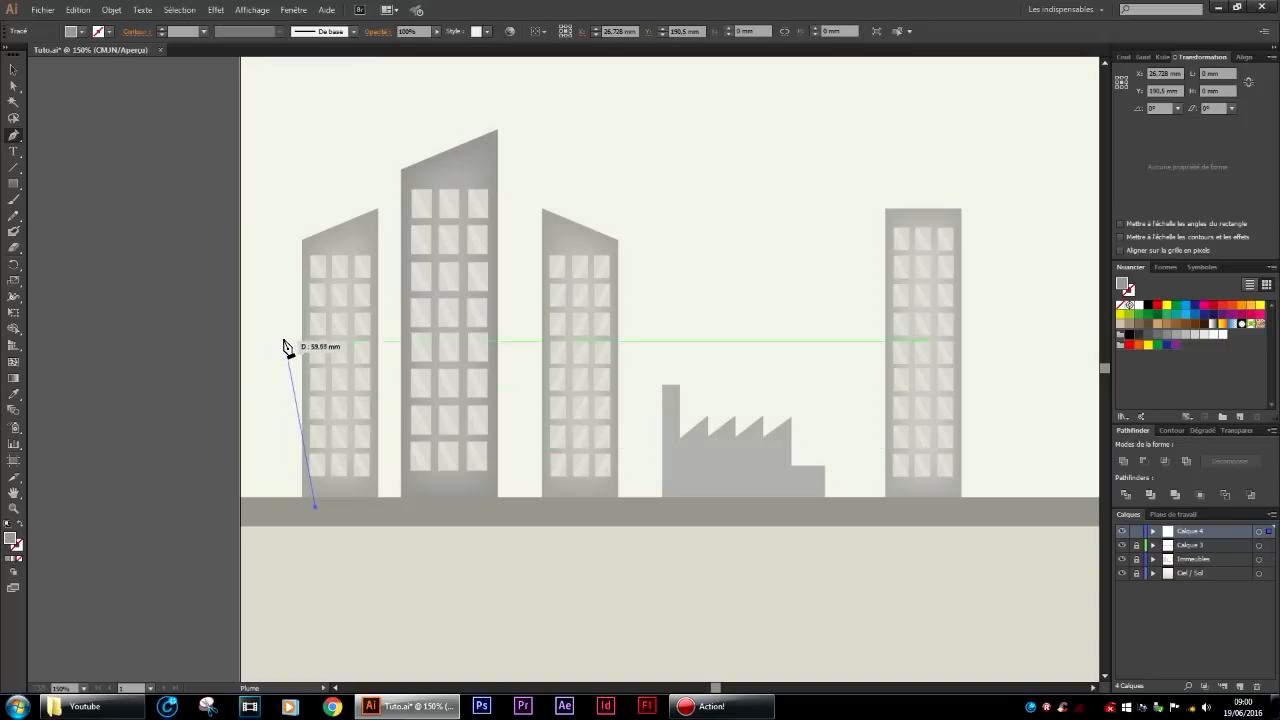
left_click(288, 390)
scroll(286, 389, "right", 4)
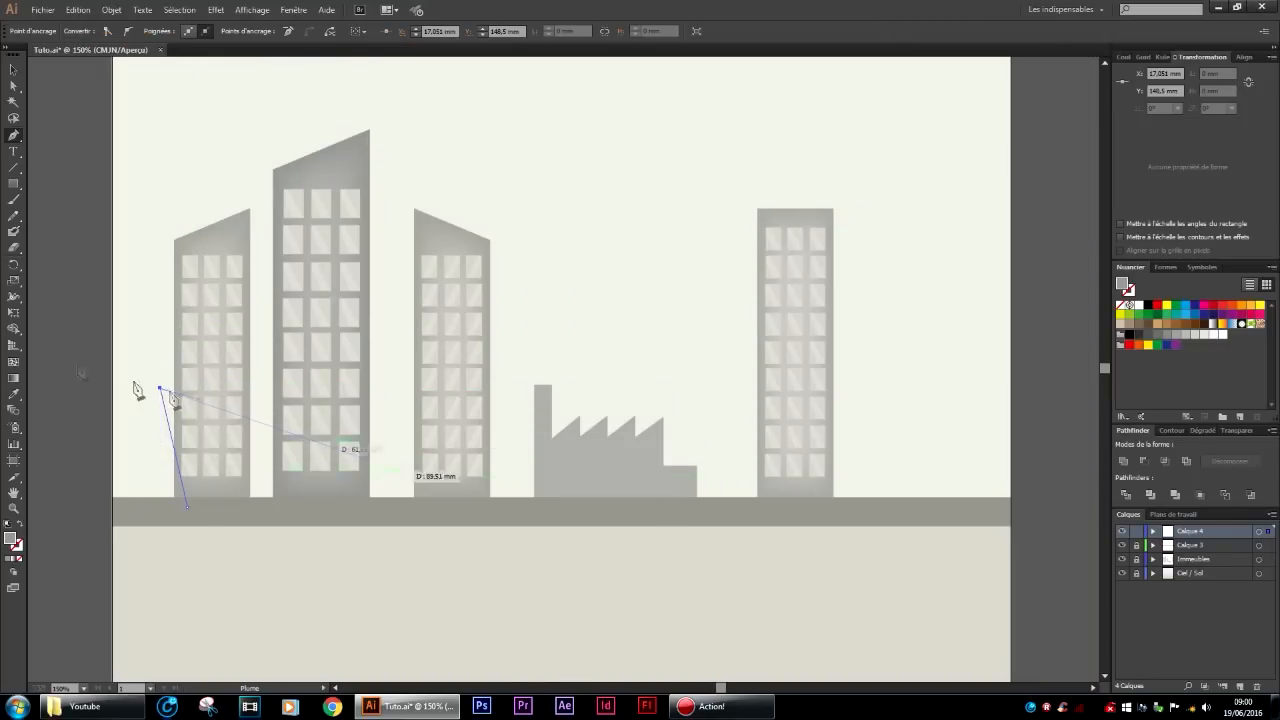
key("v")
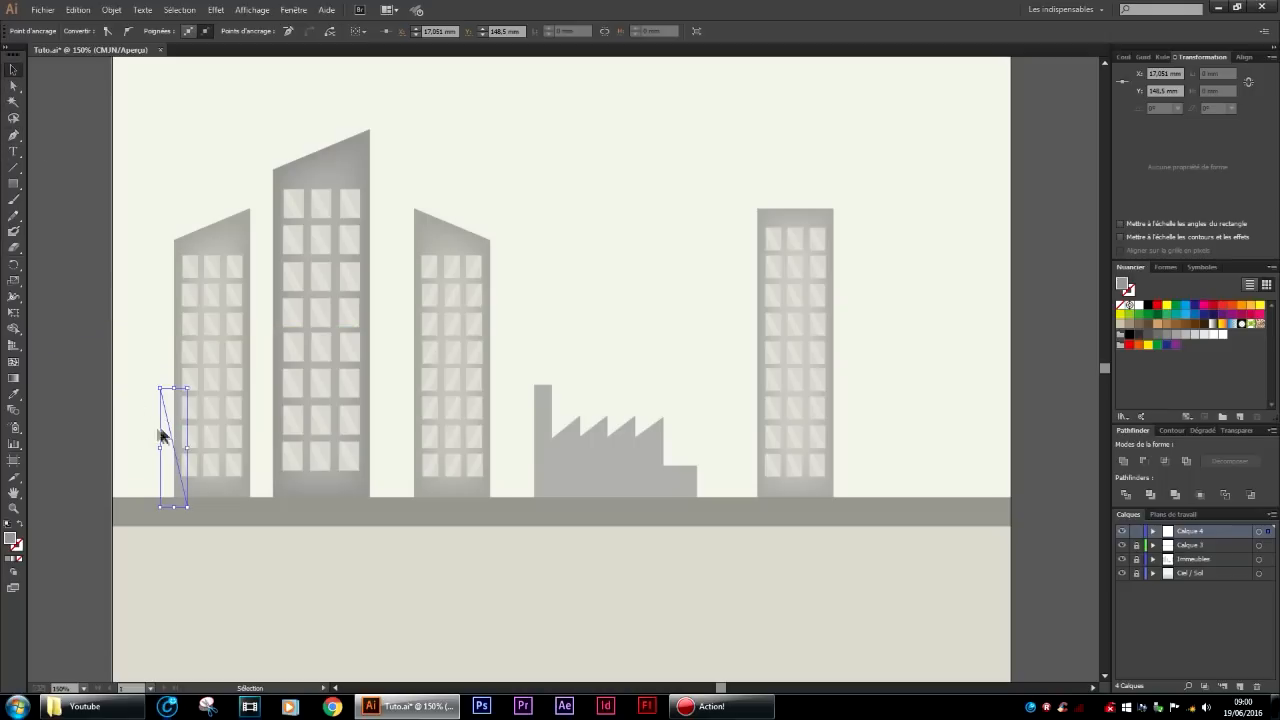
left_click(171, 428)
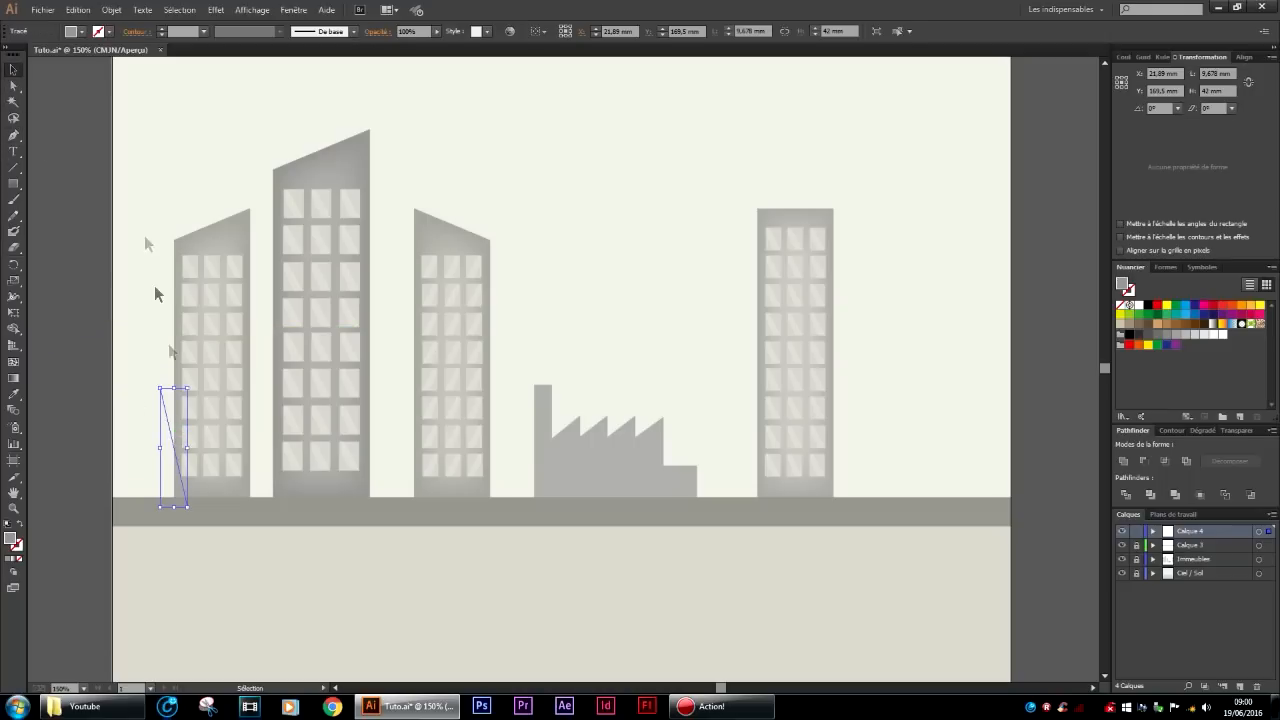
Sample the sky colour onto the slanted path and swap it from the fill to the stroke.
left_click(160, 30)
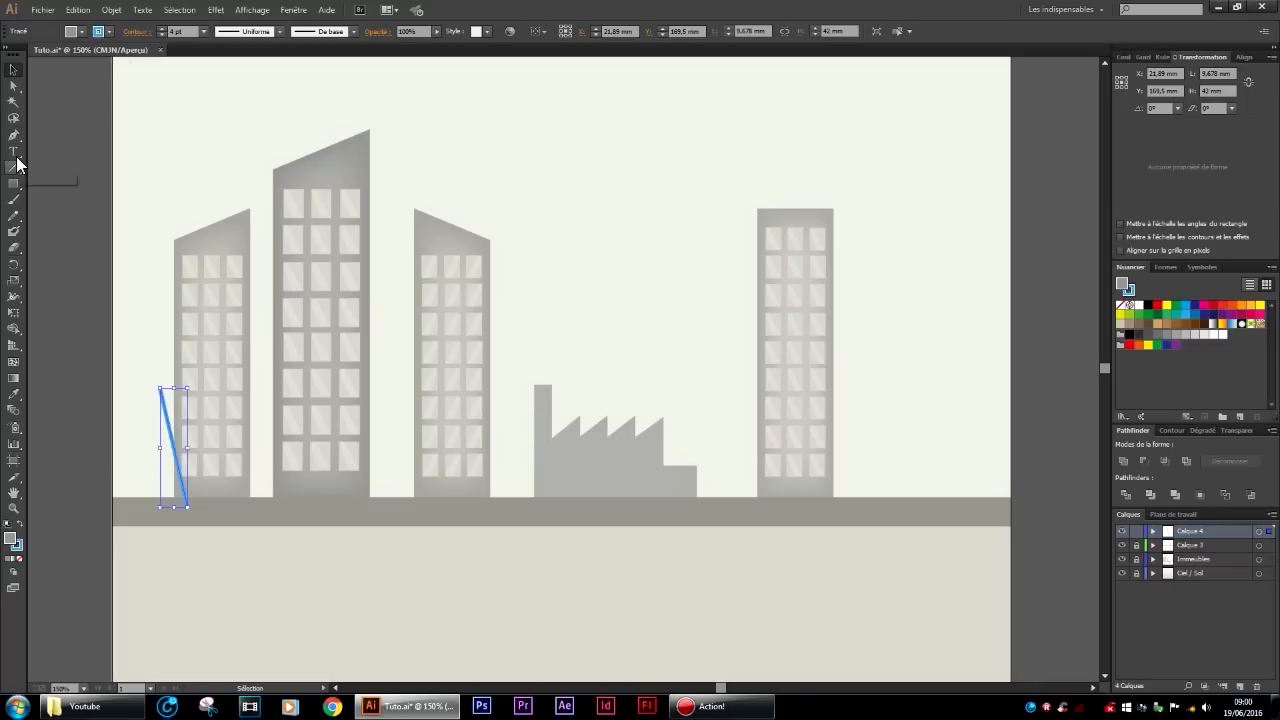
left_click(14, 394)
left_click(602, 330)
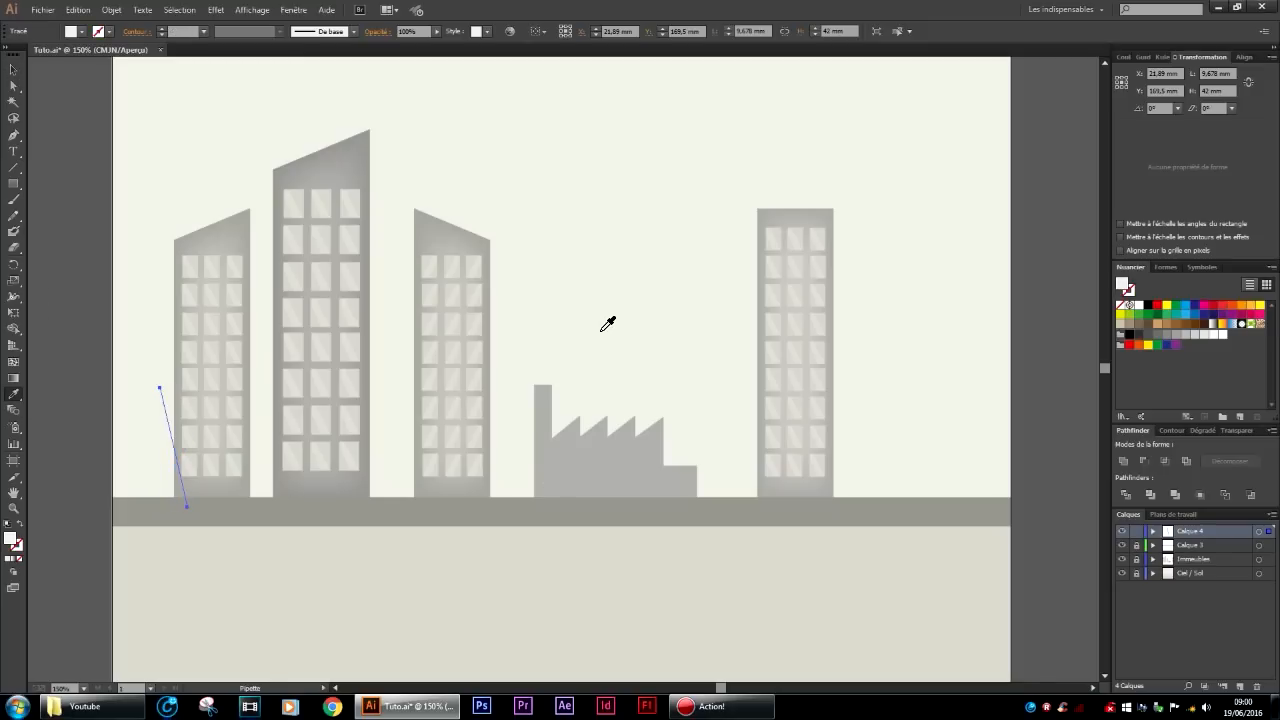
left_click(21, 523)
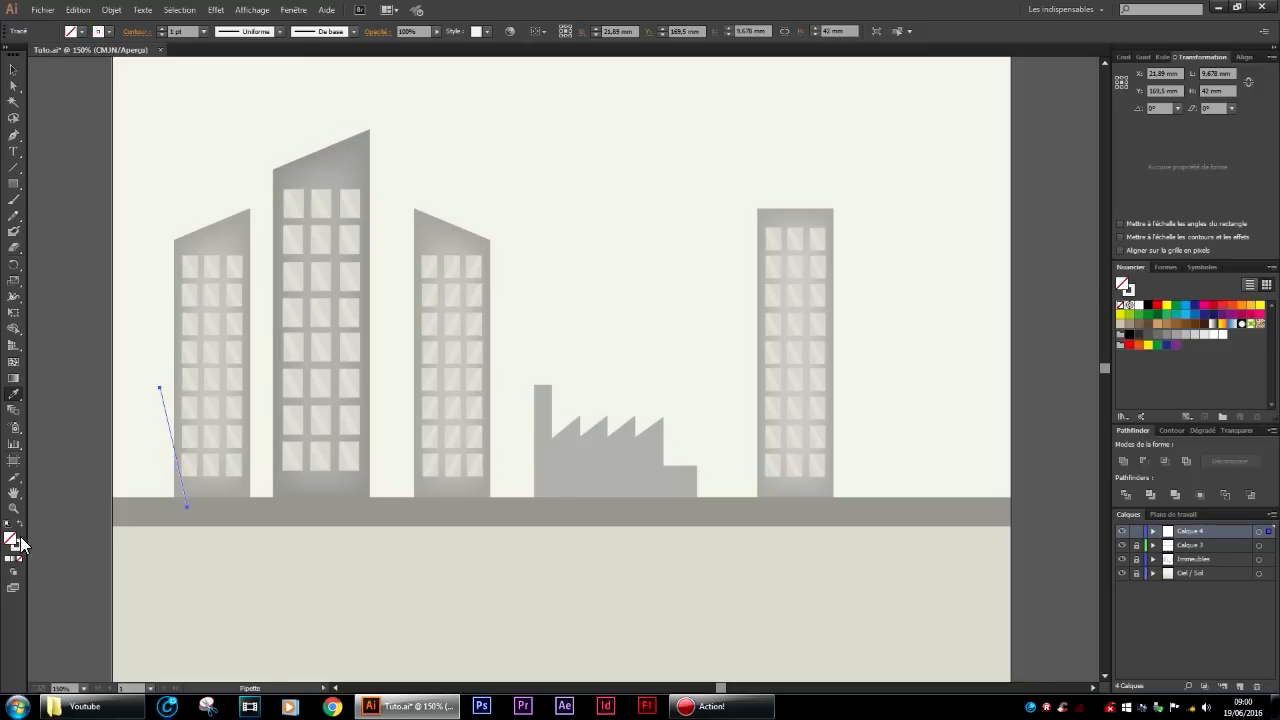
Set the slanted path's stroke weight to 5 pt and its stroke colour to dark grey.
left_click(161, 29)
left_click(160, 35)
left_click(160, 35)
double_click(17, 545)
left_click(109, 415)
left_click(407, 310)
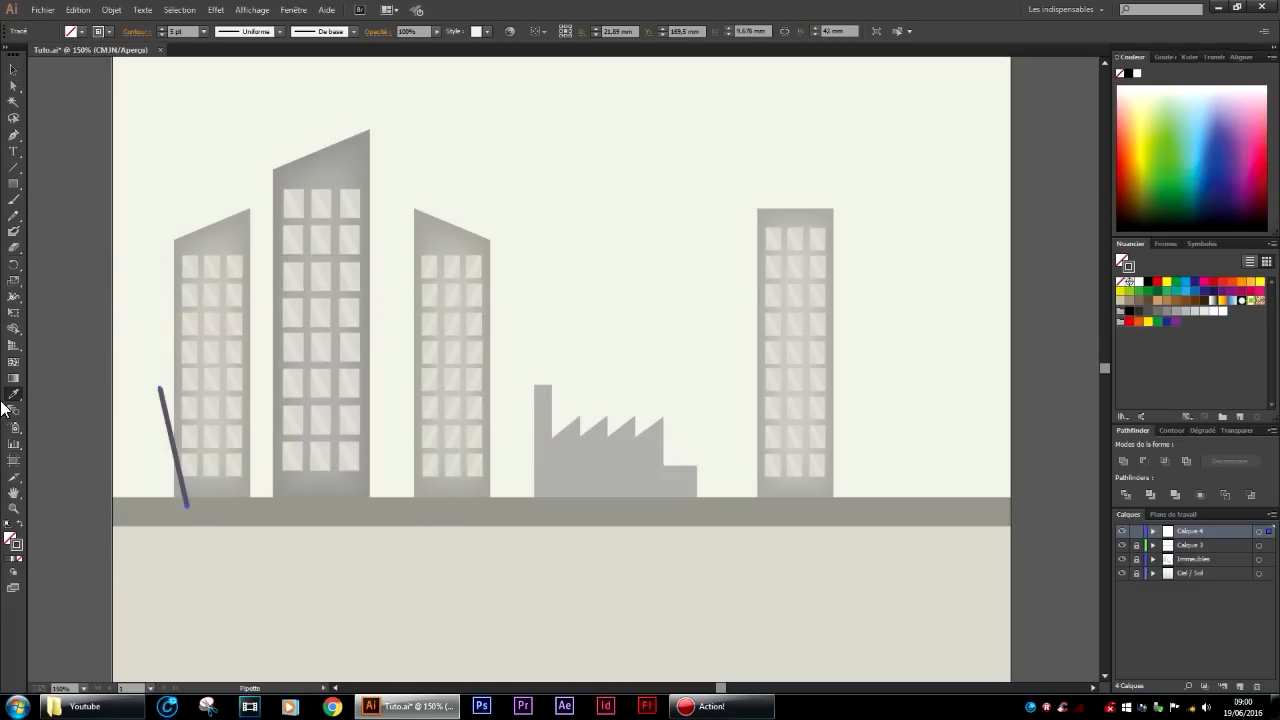
Draw a short diagonal Pen path about 4 mm wide and 5.3 mm high, crossing the slanted pole near its upper end.
left_click(162, 381)
scroll(162, 381, "down", 1)
left_click(166, 383)
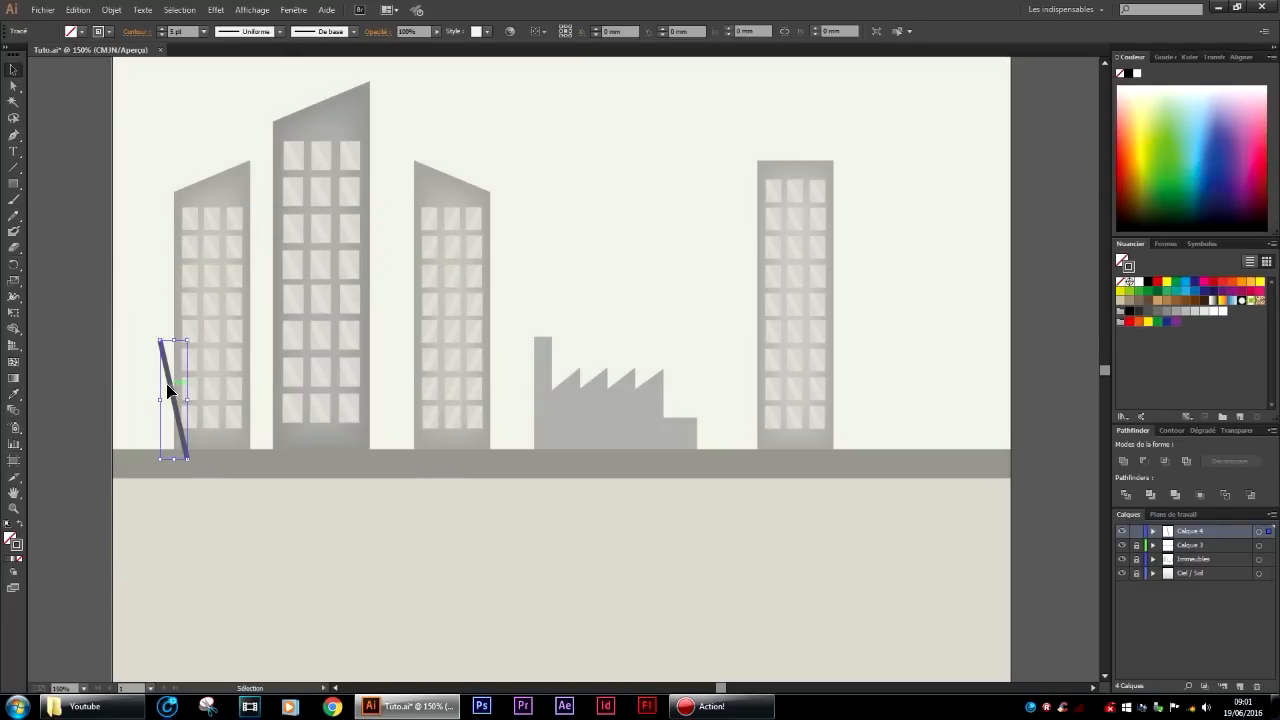
scroll(128, 286, "up", 1)
scroll(175, 303, "up", 1)
scroll(224, 335, "down", 2)
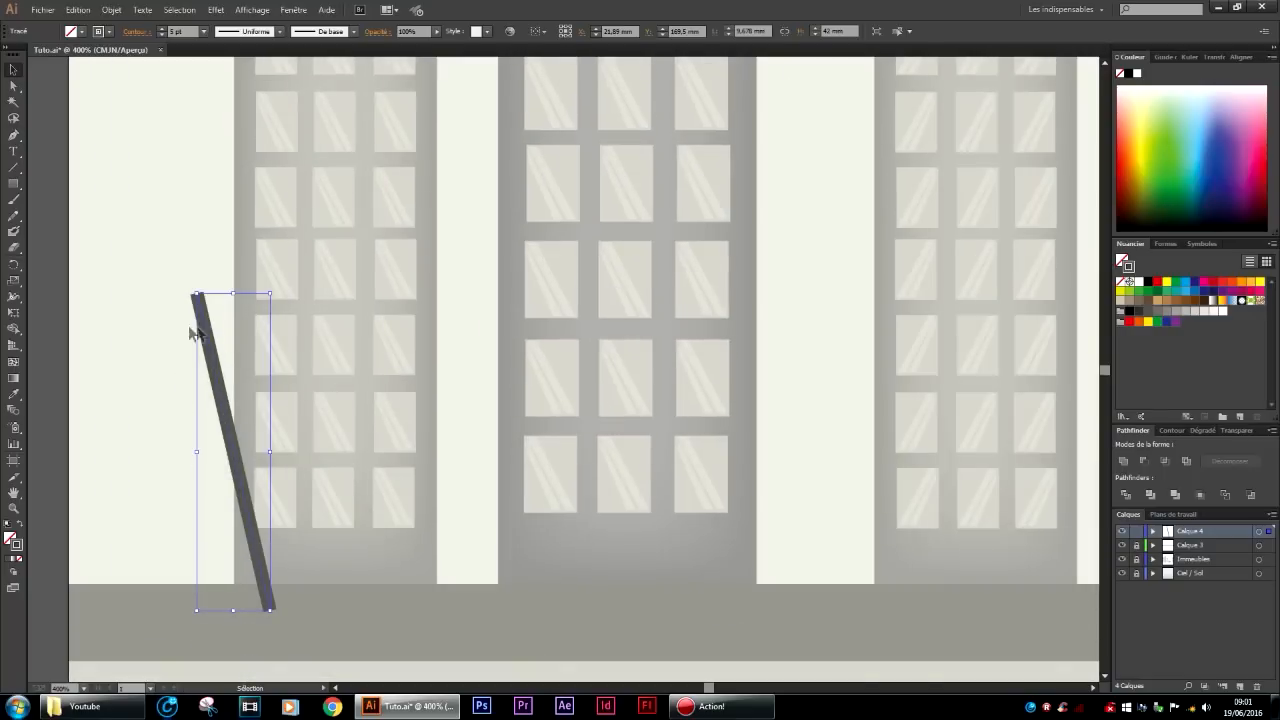
left_click(160, 340)
scroll(162, 337, "up", 1)
scroll(162, 337, "down", 2)
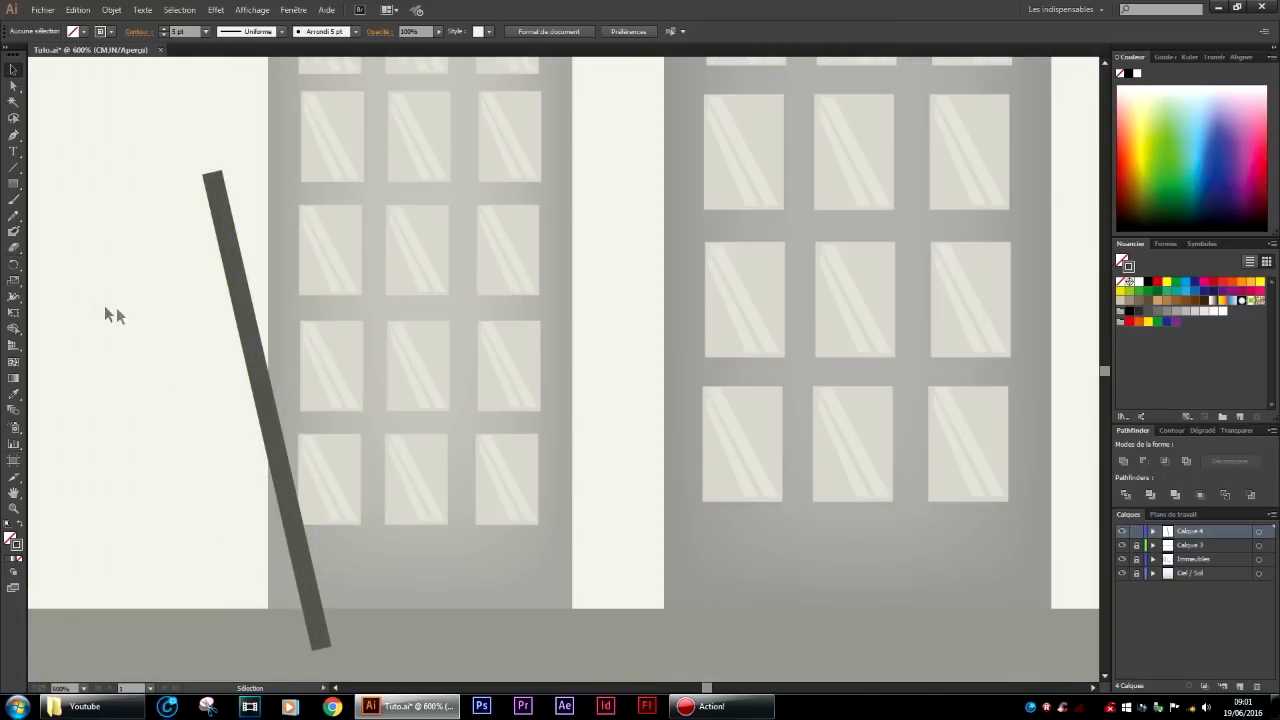
left_click(13, 135)
left_click(252, 195)
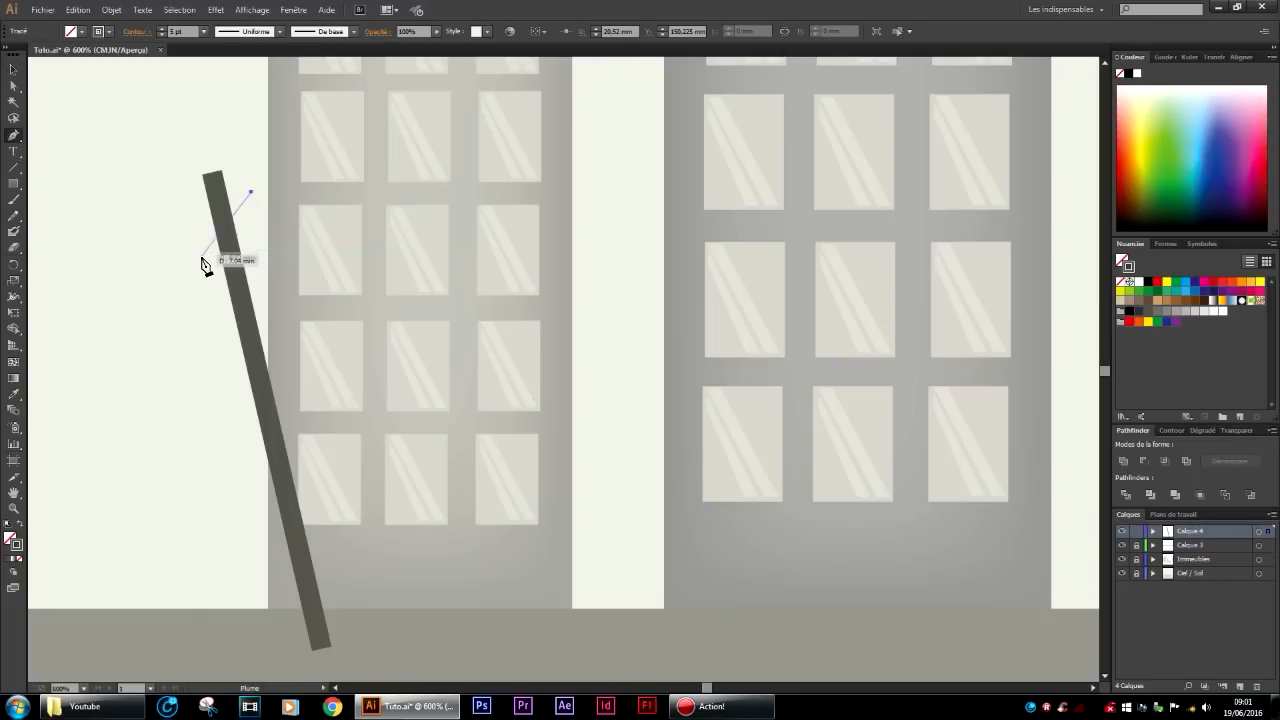
left_click(205, 250)
Set the crossbar's stroke weight to 2 pt and scale it down to about 3.1 mm wide and 4.1 mm high.
left_click(13, 69)
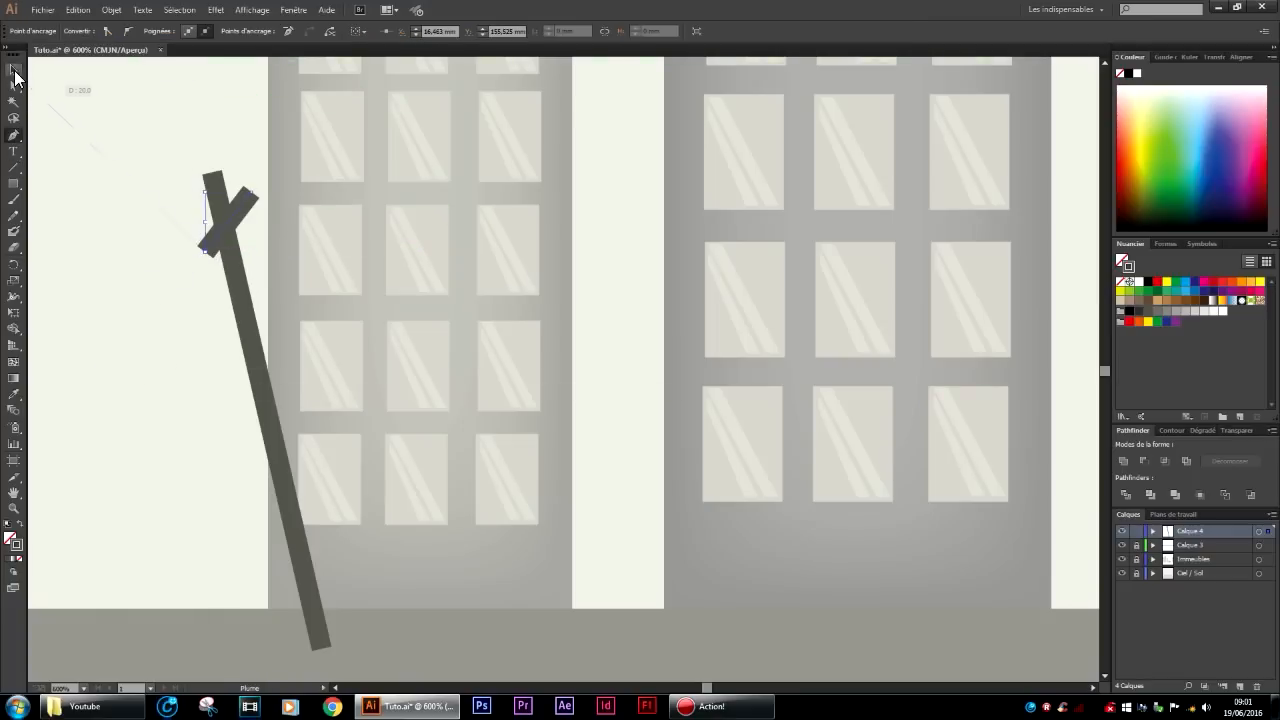
left_click(236, 224)
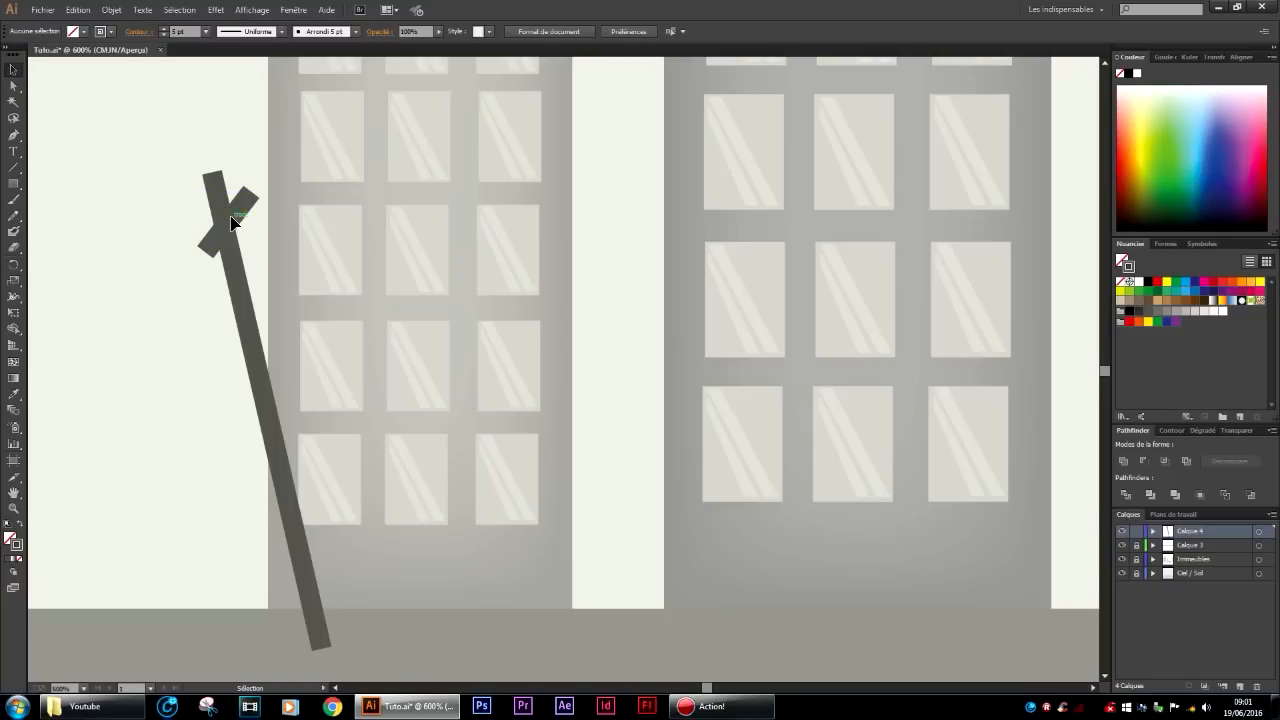
left_click(162, 33)
left_click(162, 33)
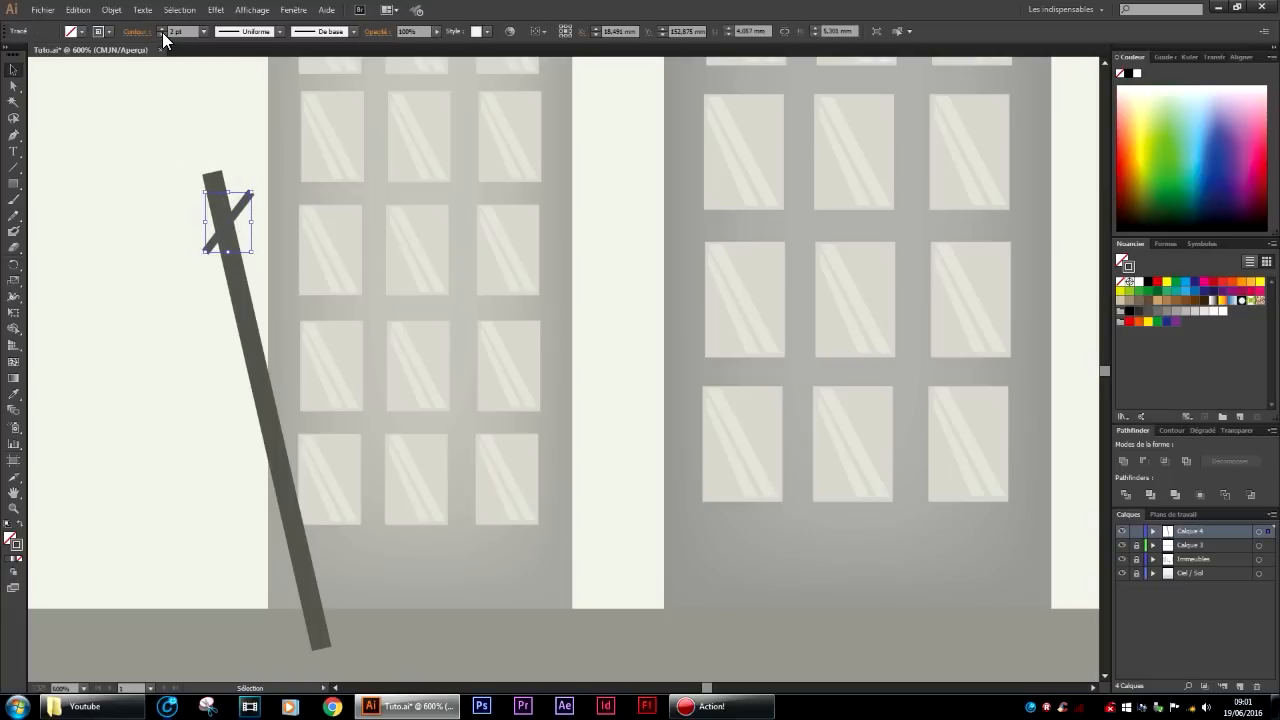
left_click(165, 175)
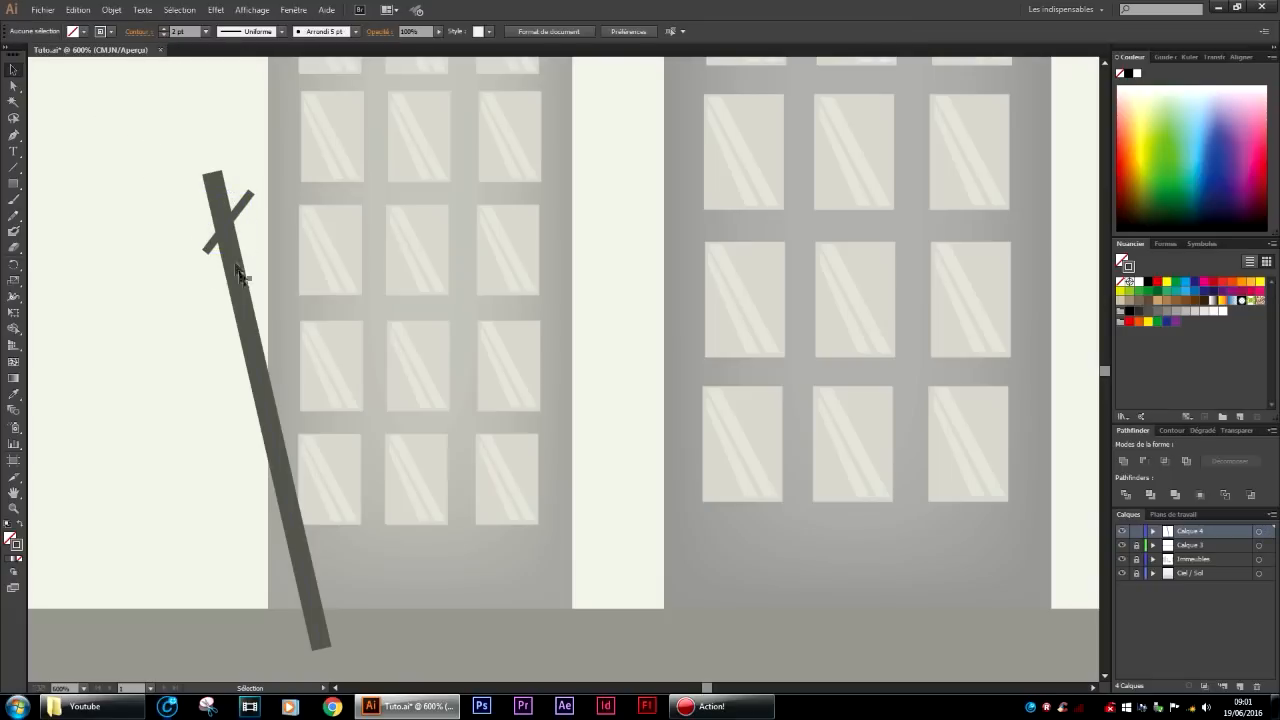
scroll(194, 239, "down", 1)
scroll(195, 240, "down", 1)
scroll(146, 295, "up", 2)
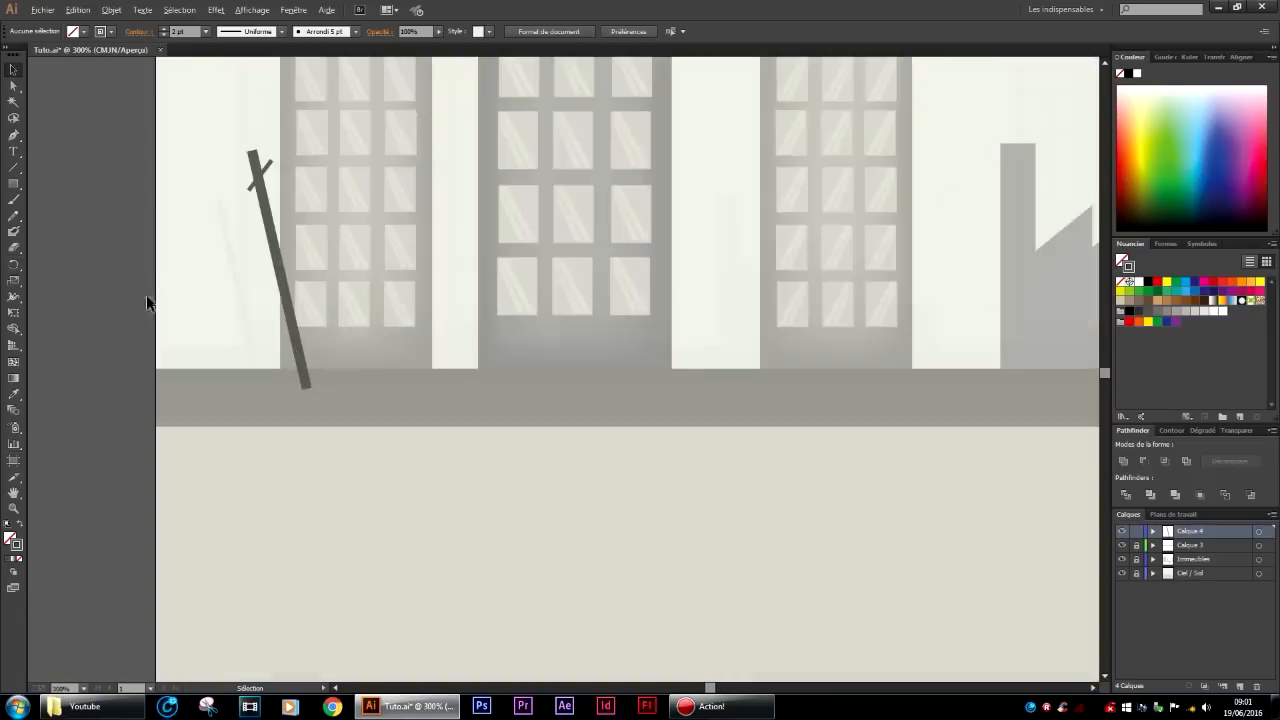
left_click_drag(305, 132, 319, 188)
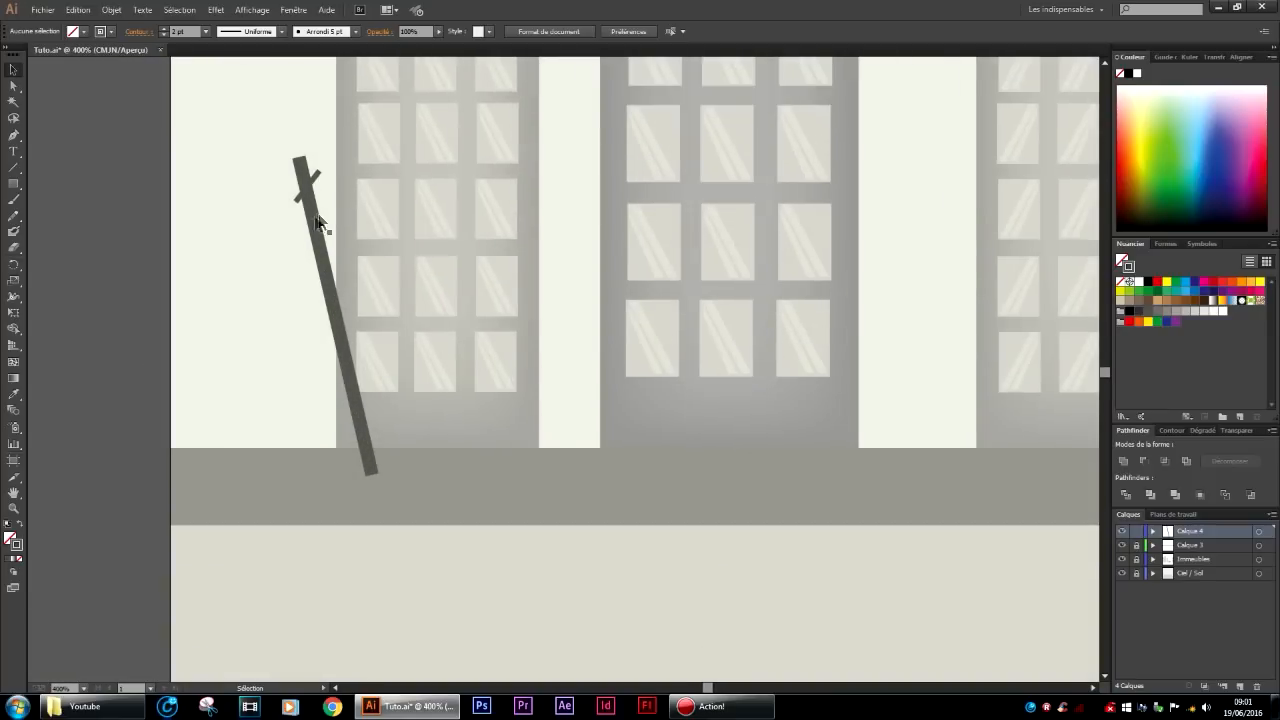
Apply the round Arrondi 5 pt brush to the slanted pole so its ends are rounded.
left_click(313, 222)
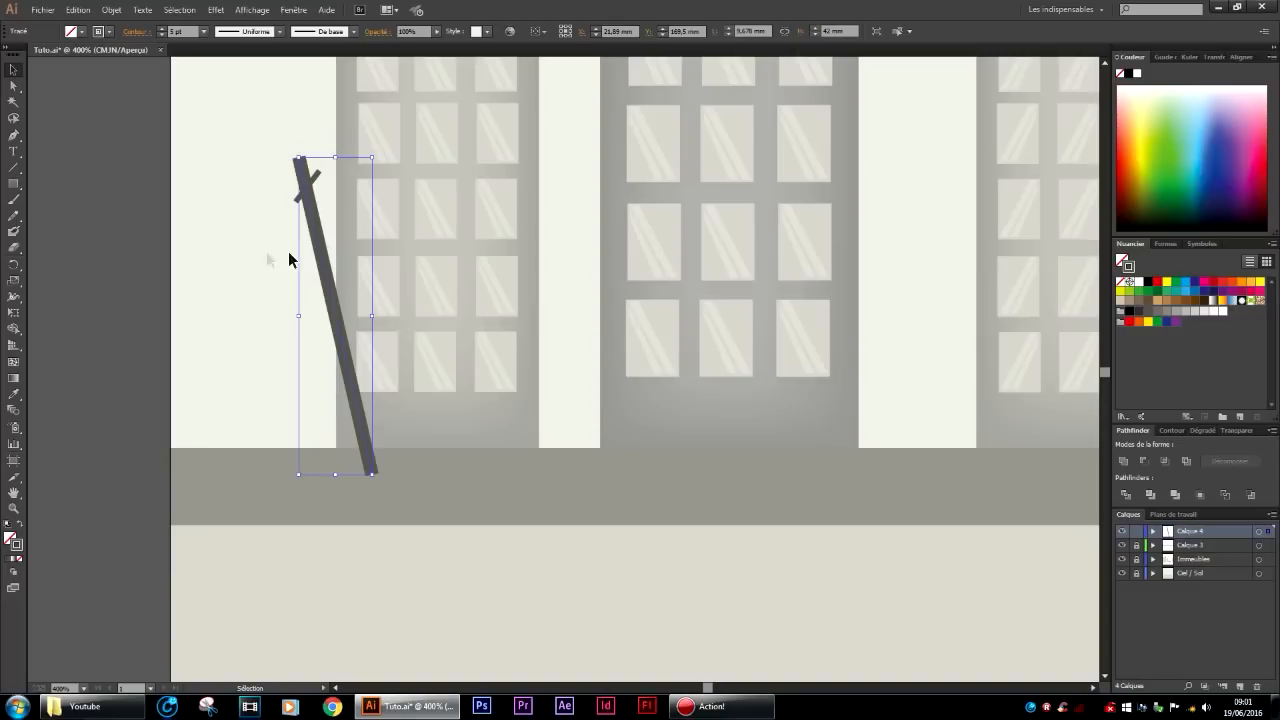
left_click(353, 31)
left_click(233, 61)
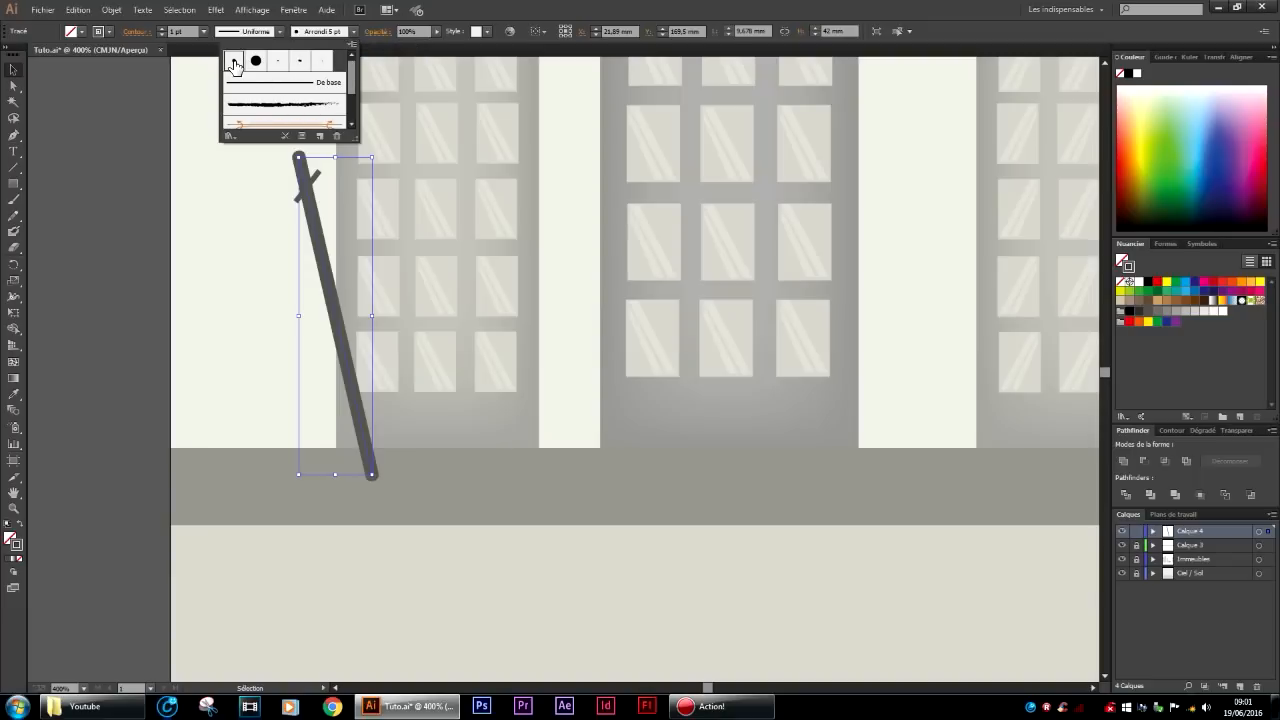
left_click(140, 270)
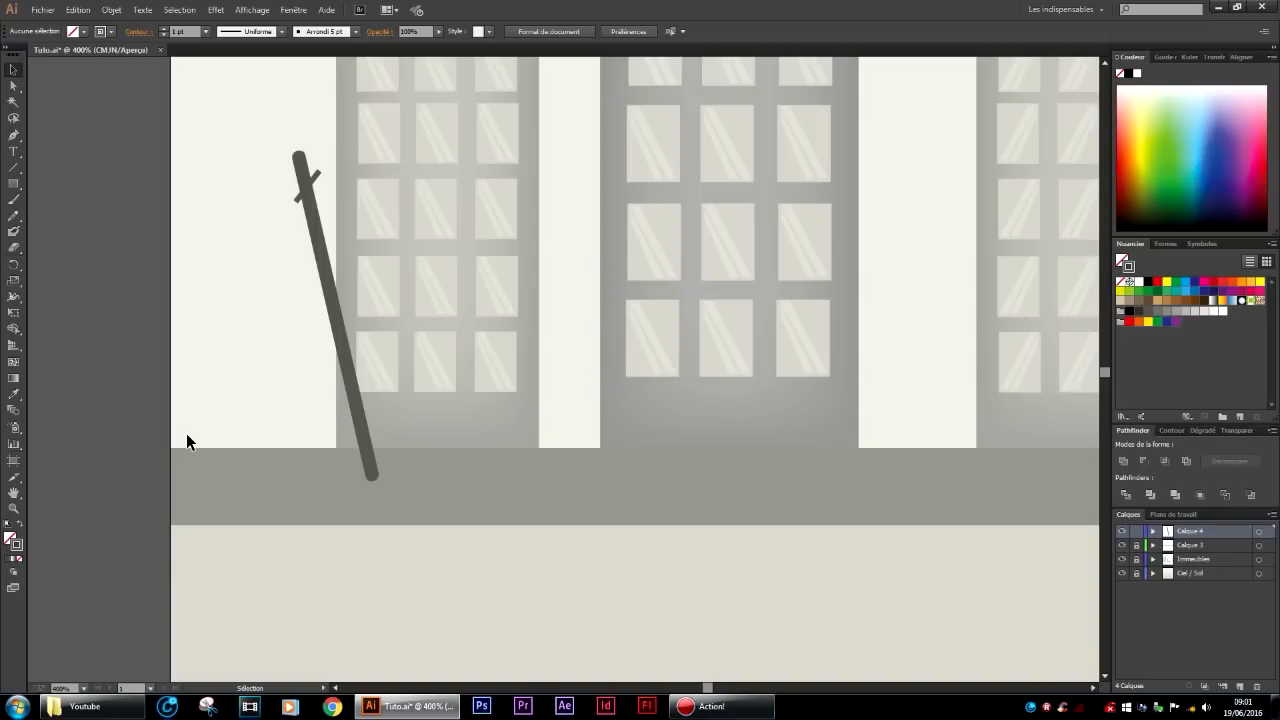
Apply the same round Arrondi 5 pt brush to the short crossbar.
scroll(187, 435, "down", 1)
scroll(192, 433, "up", 1)
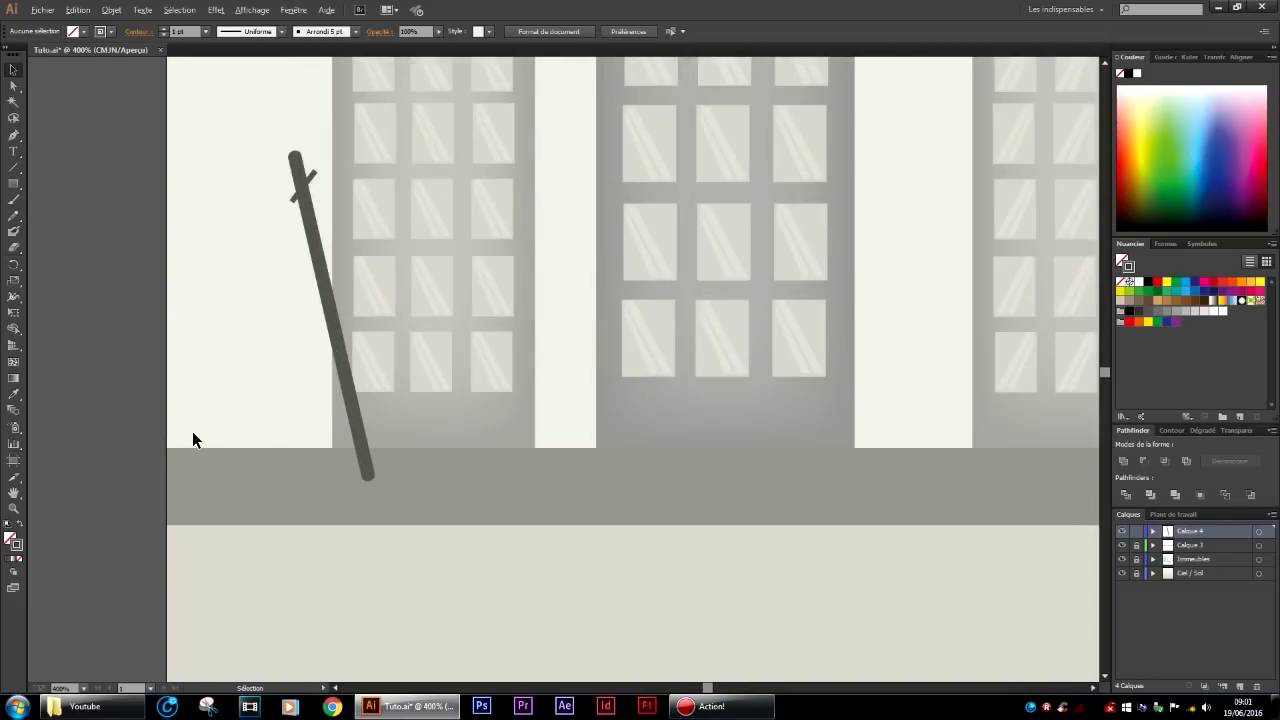
scroll(292, 167, "up", 1)
left_click(322, 192)
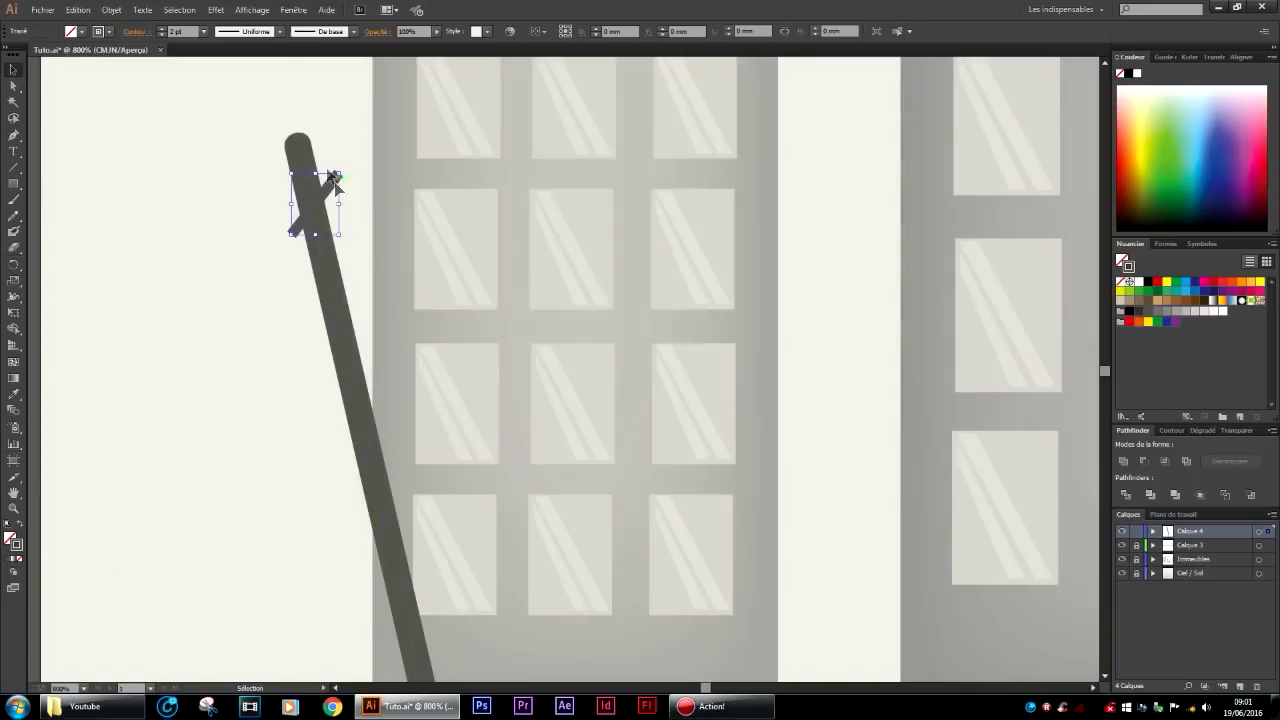
left_click(278, 32)
left_click(353, 32)
left_click(352, 33)
left_click(290, 60)
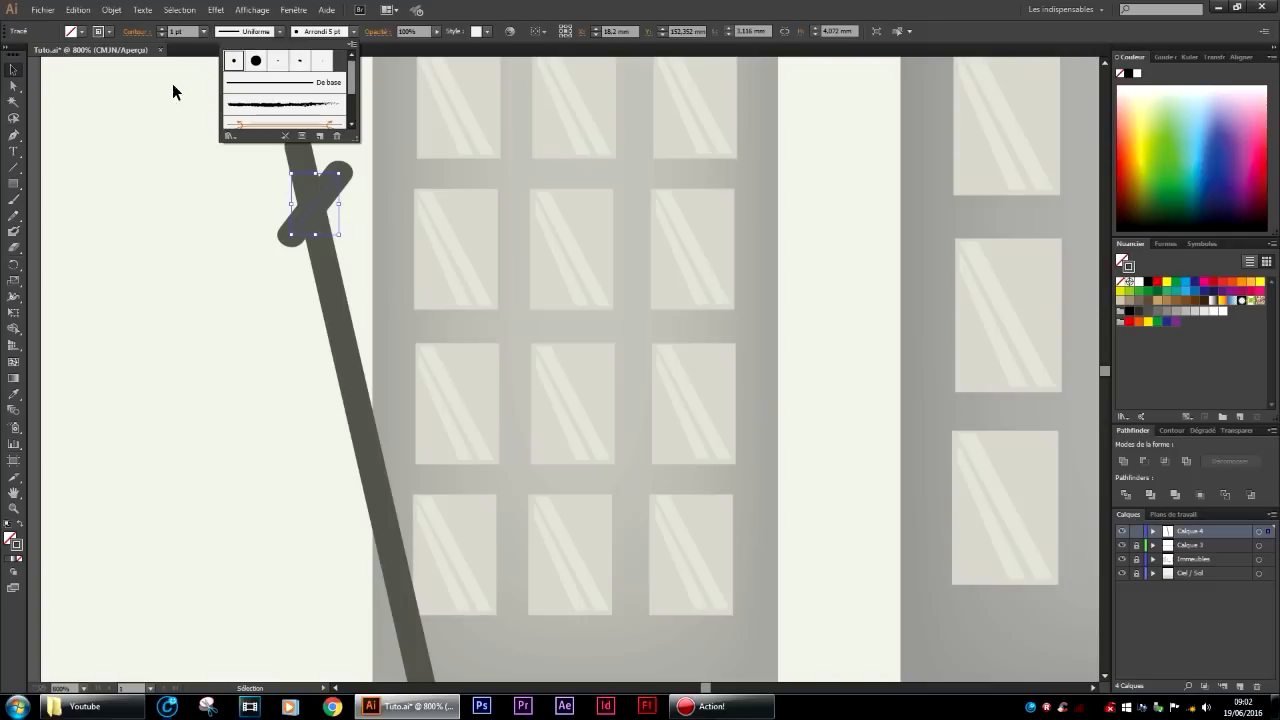
Set the crossbar's stroke weight to 0.5 pt and deselect it.
left_click(177, 33)
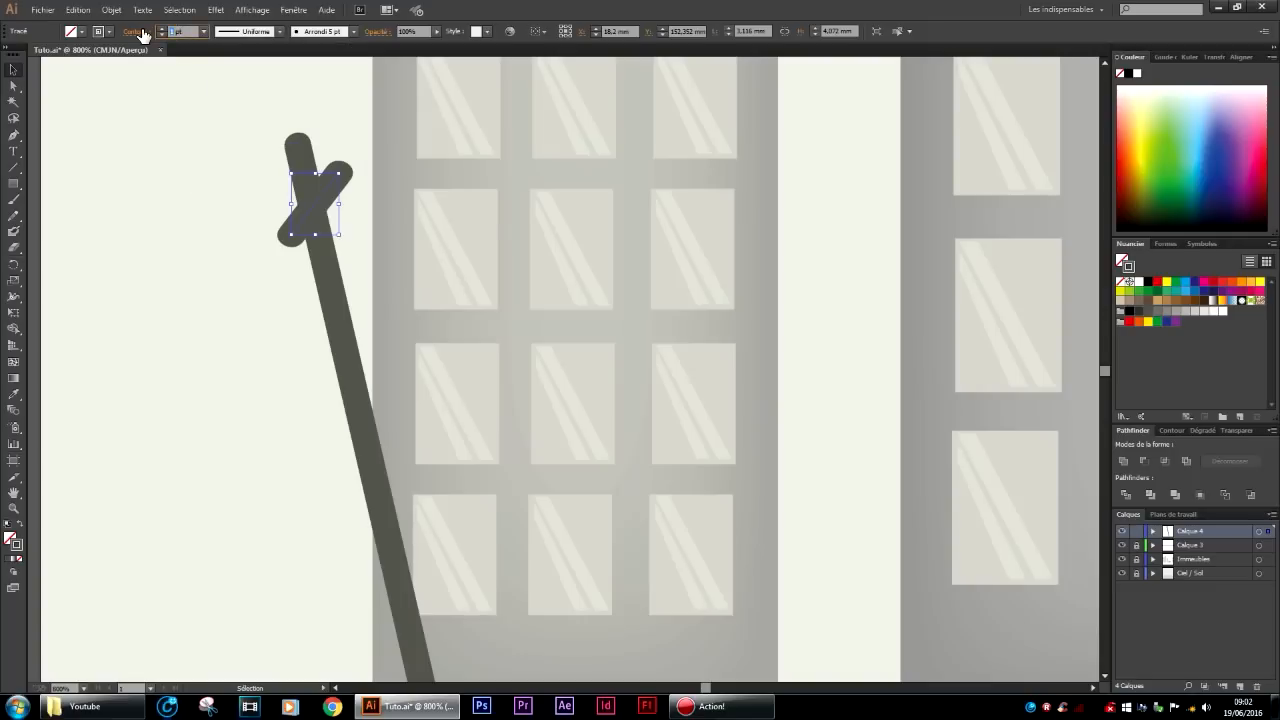
type("0.5 pt")
key("Return")
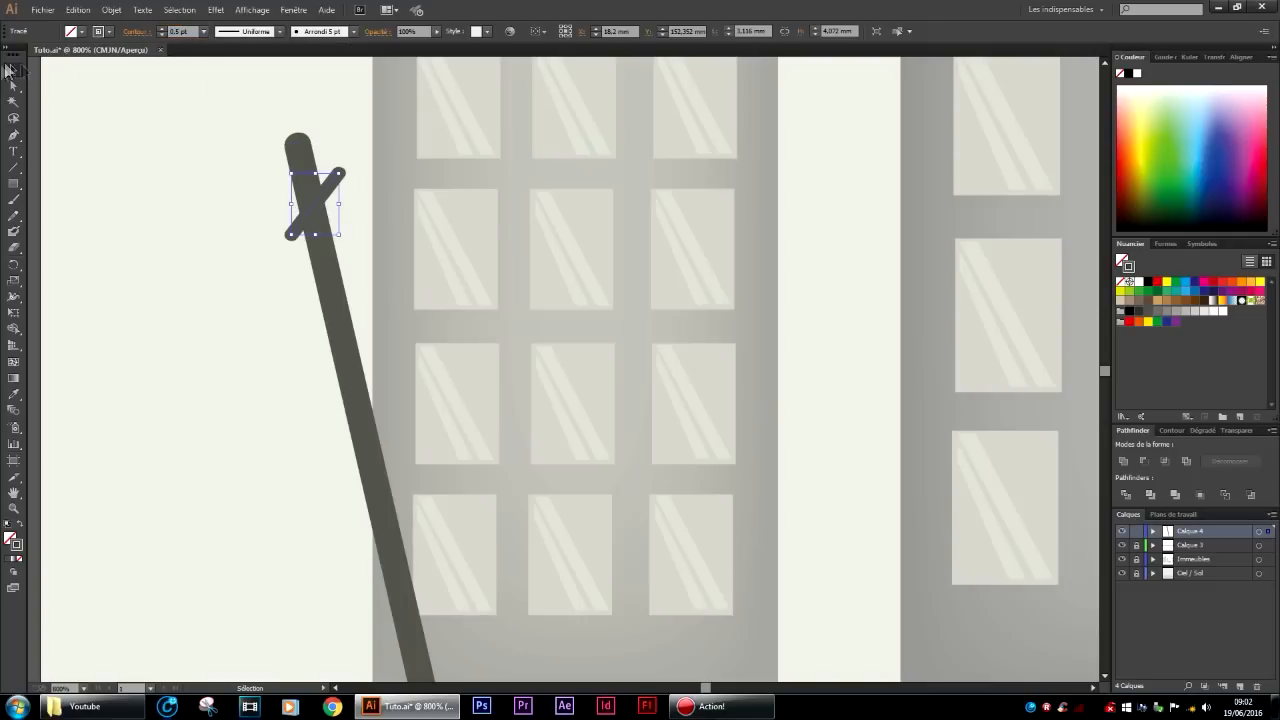
left_click(84, 117)
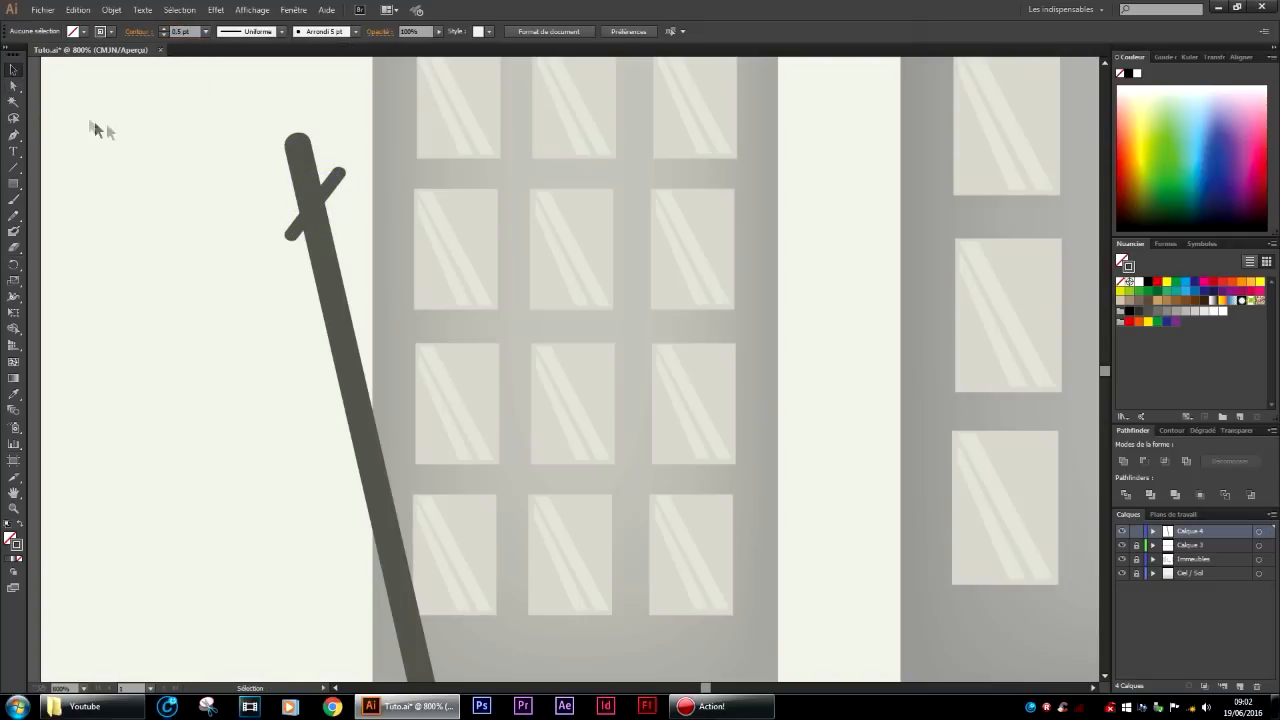
Nudge the crossbar slightly downward on the pole.
scroll(232, 153, "down", 7)
scroll(257, 190, "up", 2)
scroll(262, 340, "up", 5)
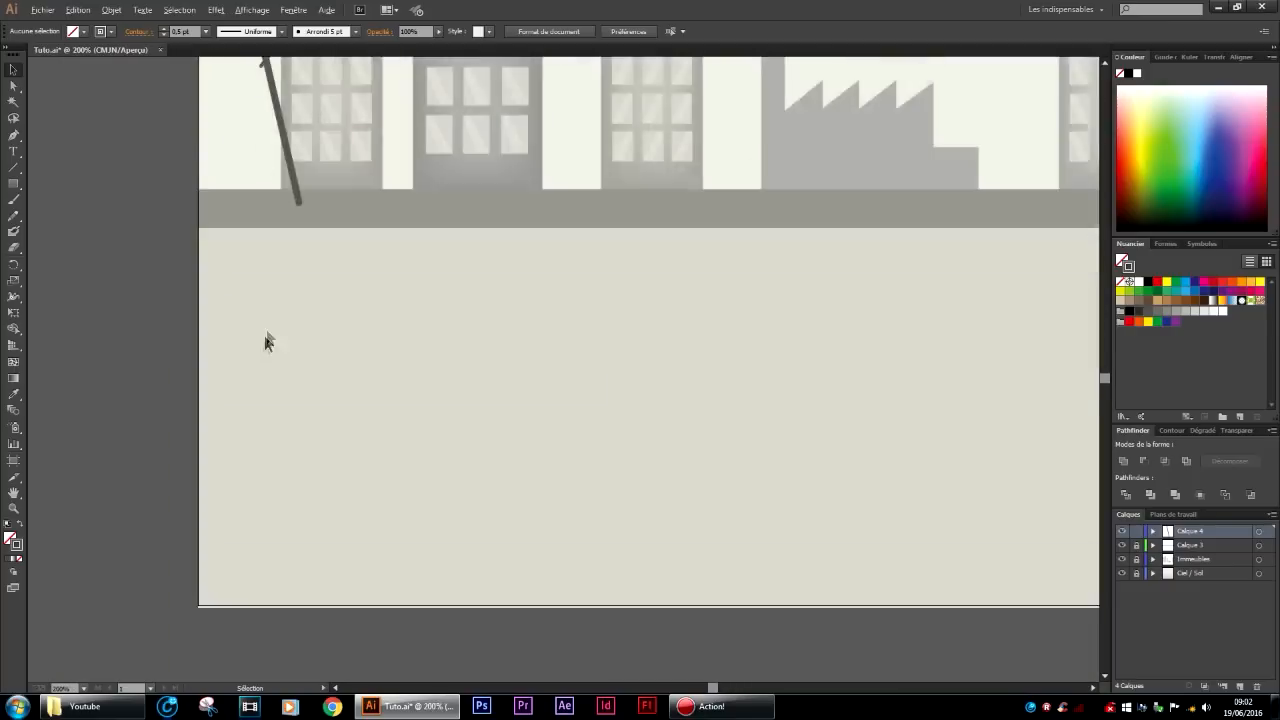
scroll(272, 162, "up", 4)
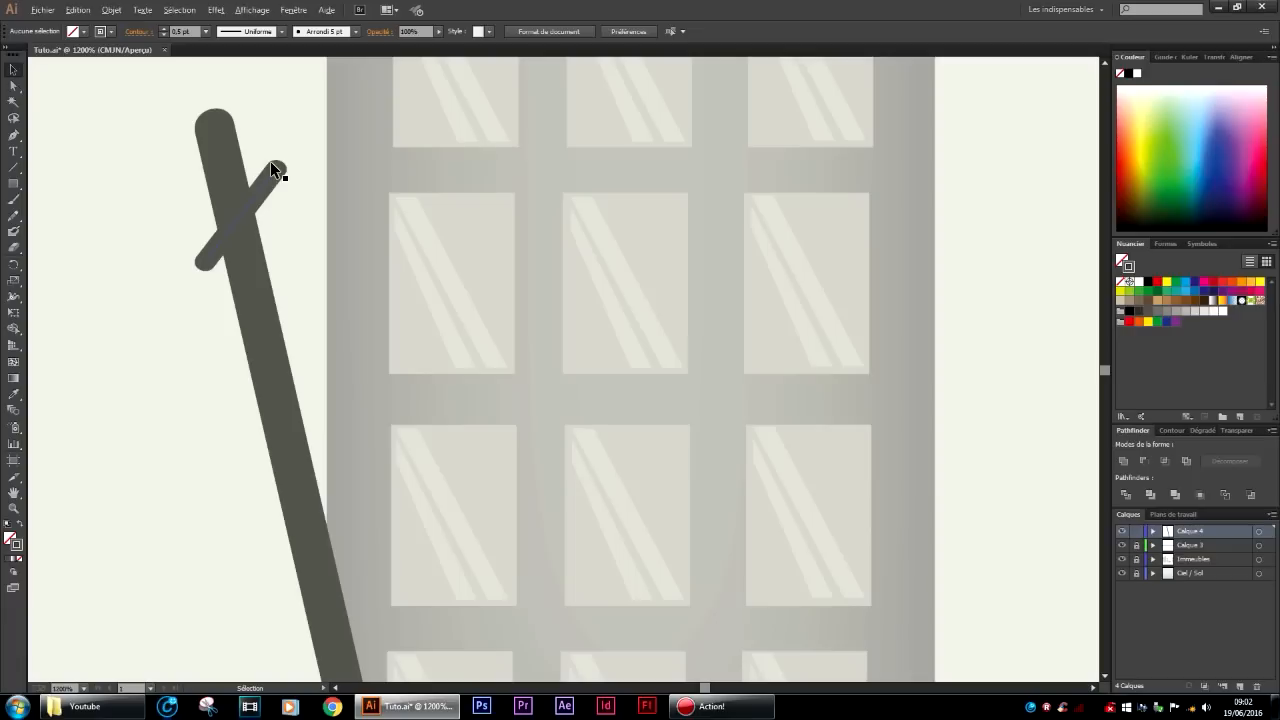
left_click(272, 170)
key("Left")
key("Down")
key("Right")
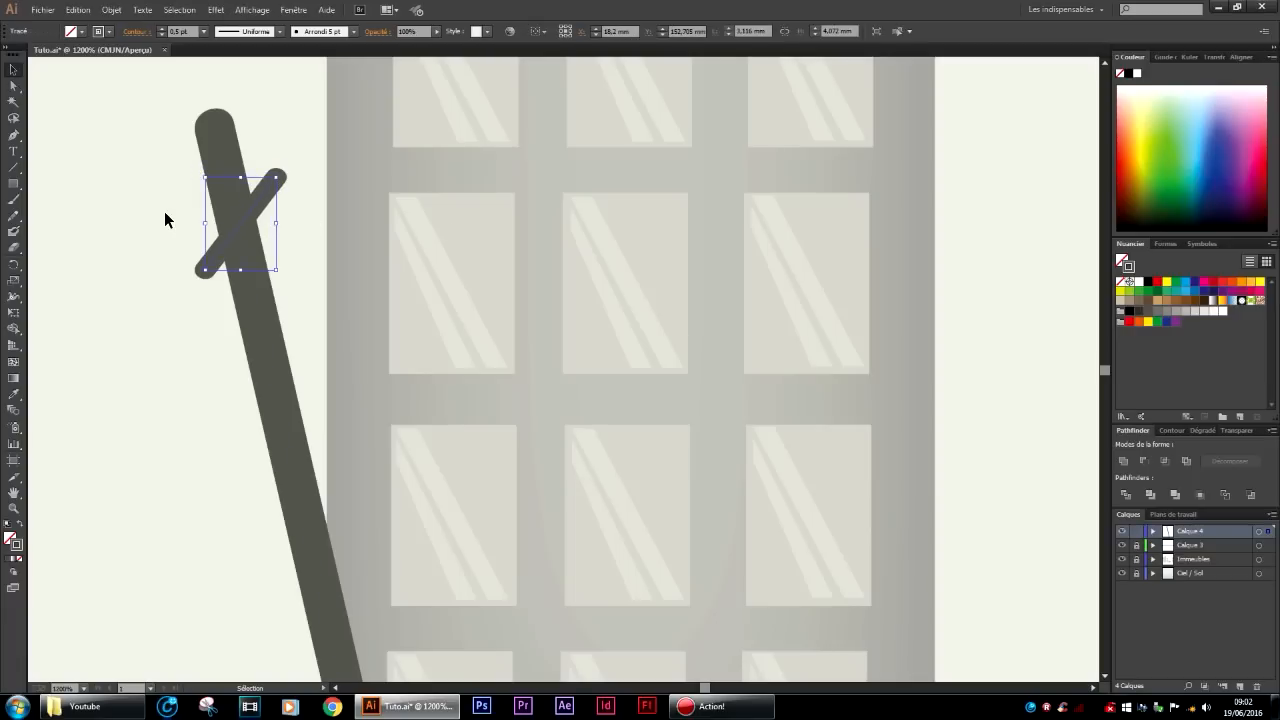
Group the slanted pole with its crossbar.
scroll(164, 211, "down", 4)
left_click_drag(148, 155, 300, 451)
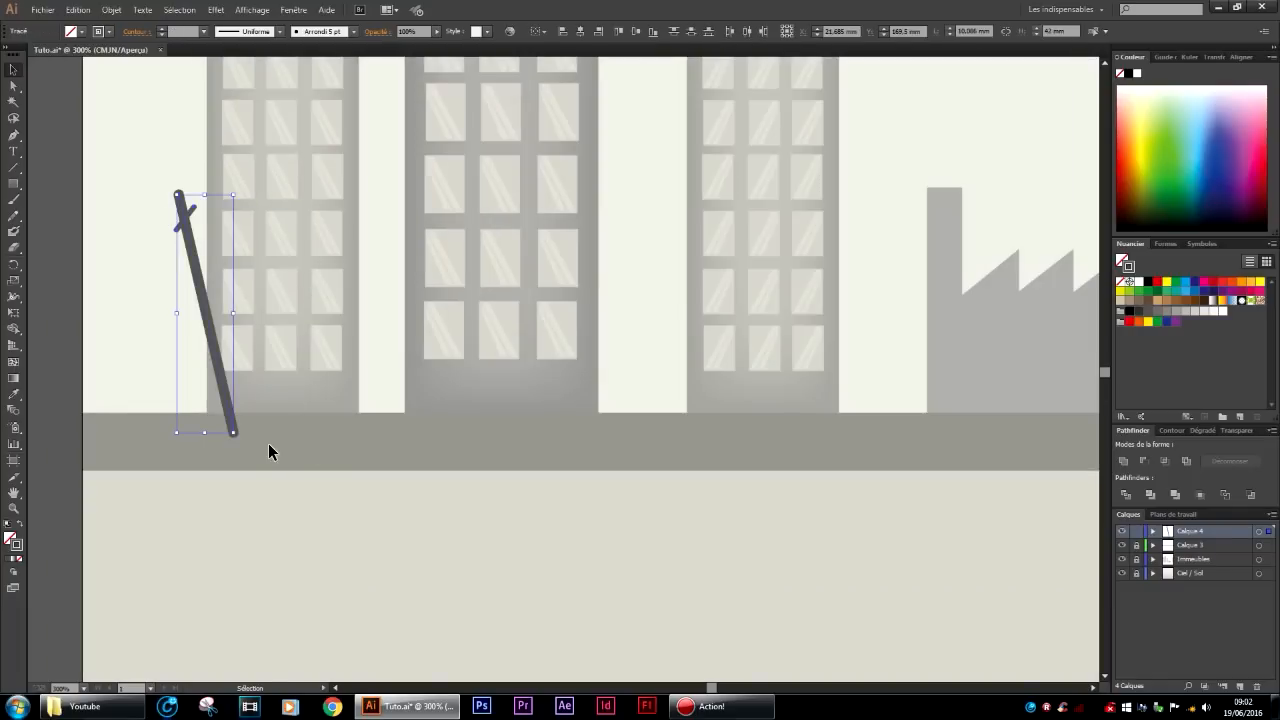
key("ctrl+g")
Place two copies of the pole group, one between the second and third buildings and one before the factory, rotating each to a different lean.
scroll(270, 443, "down", 2)
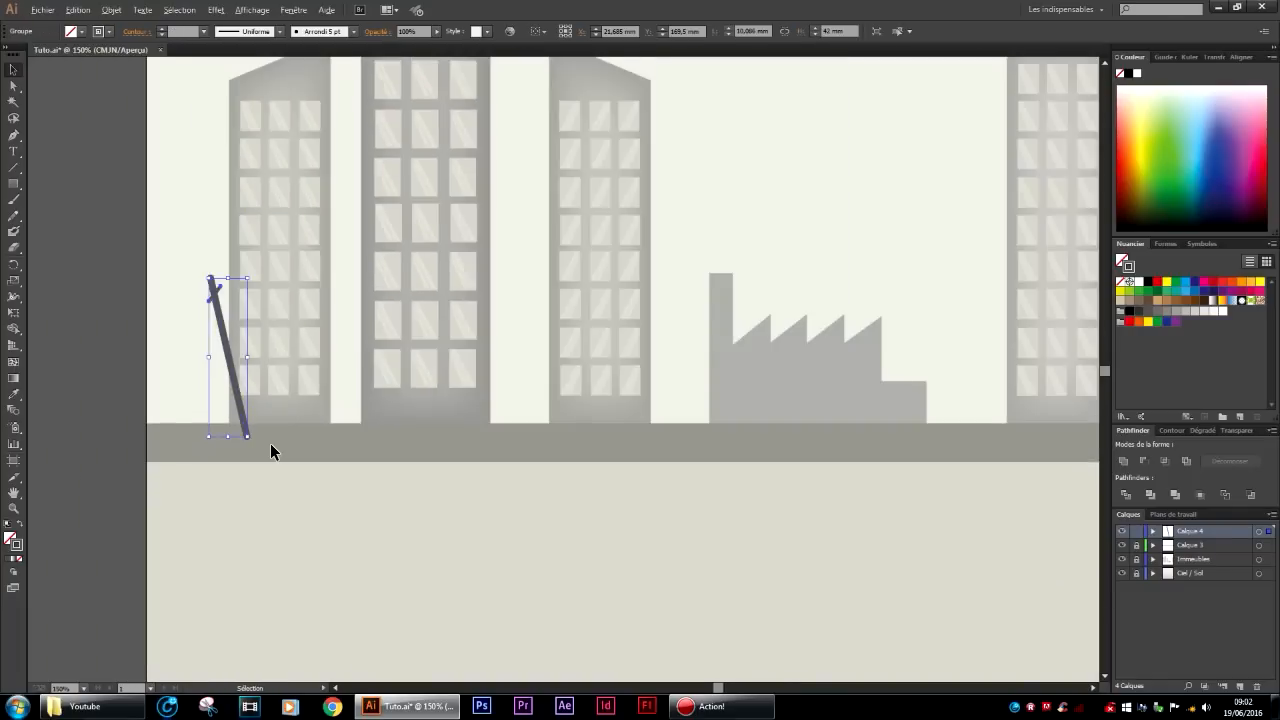
scroll(270, 443, "down", 1)
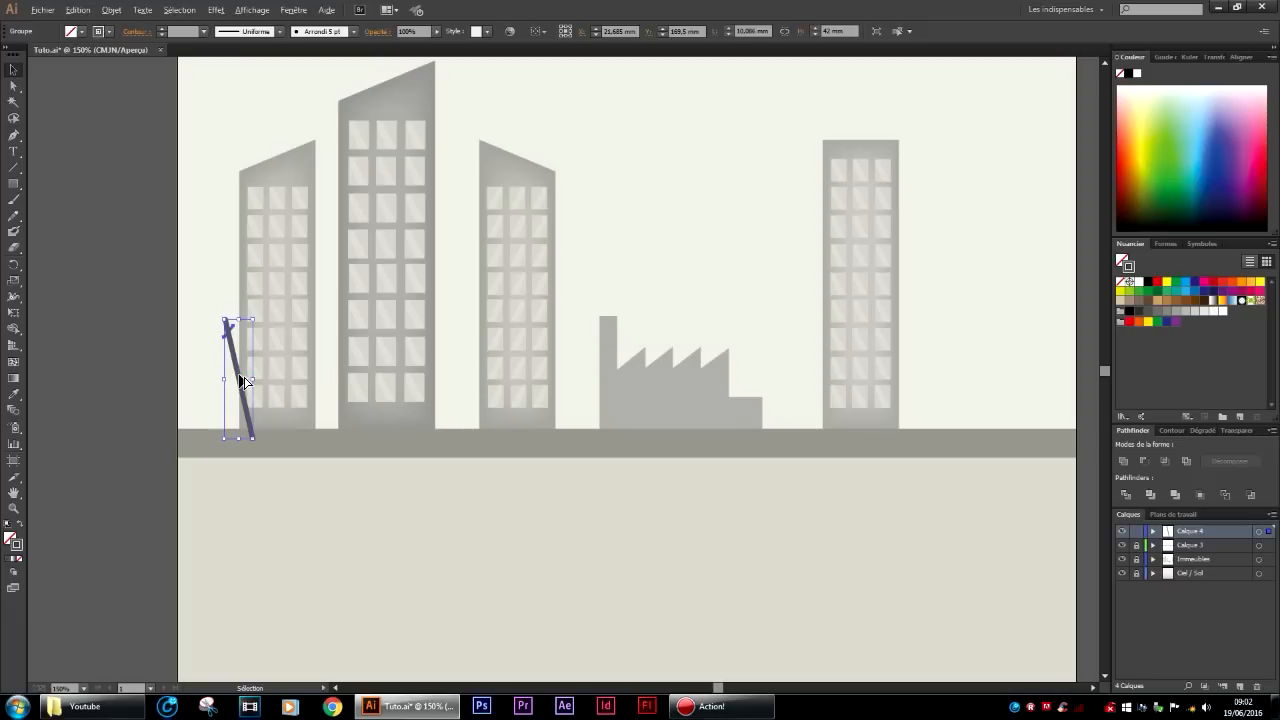
left_click_drag(240, 380, 425, 378)
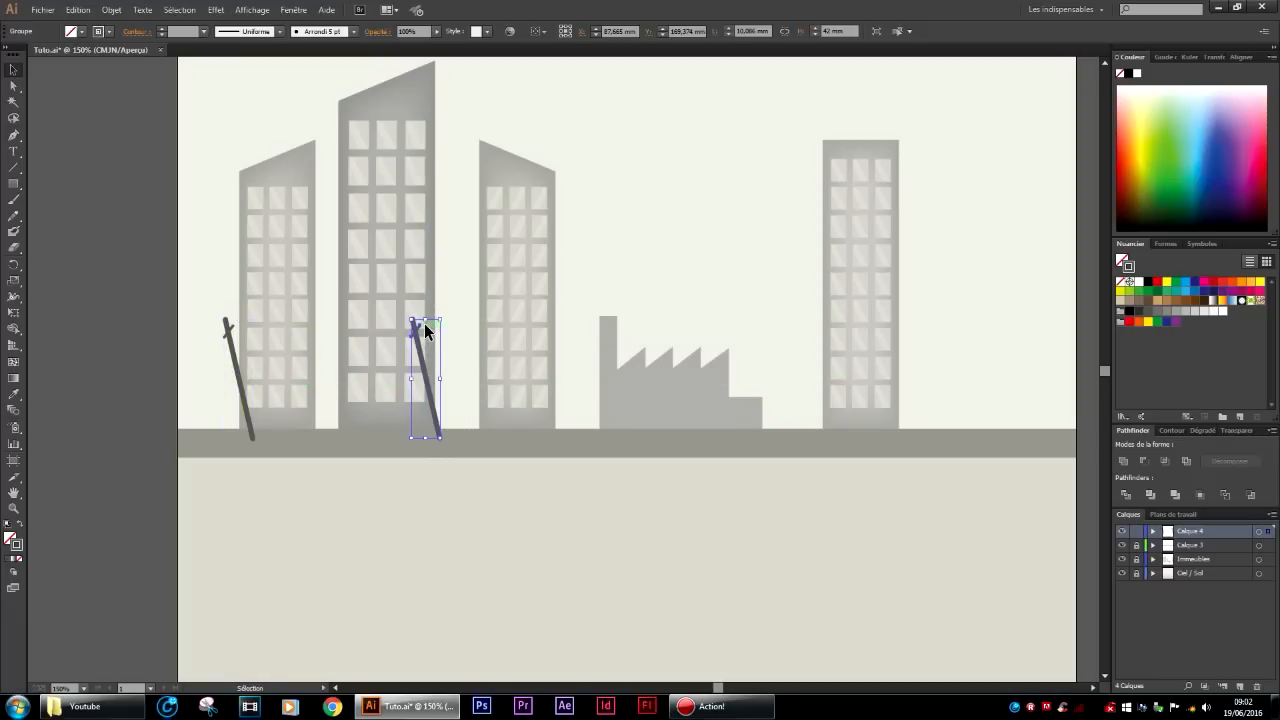
left_click_drag(445, 317, 719, 313)
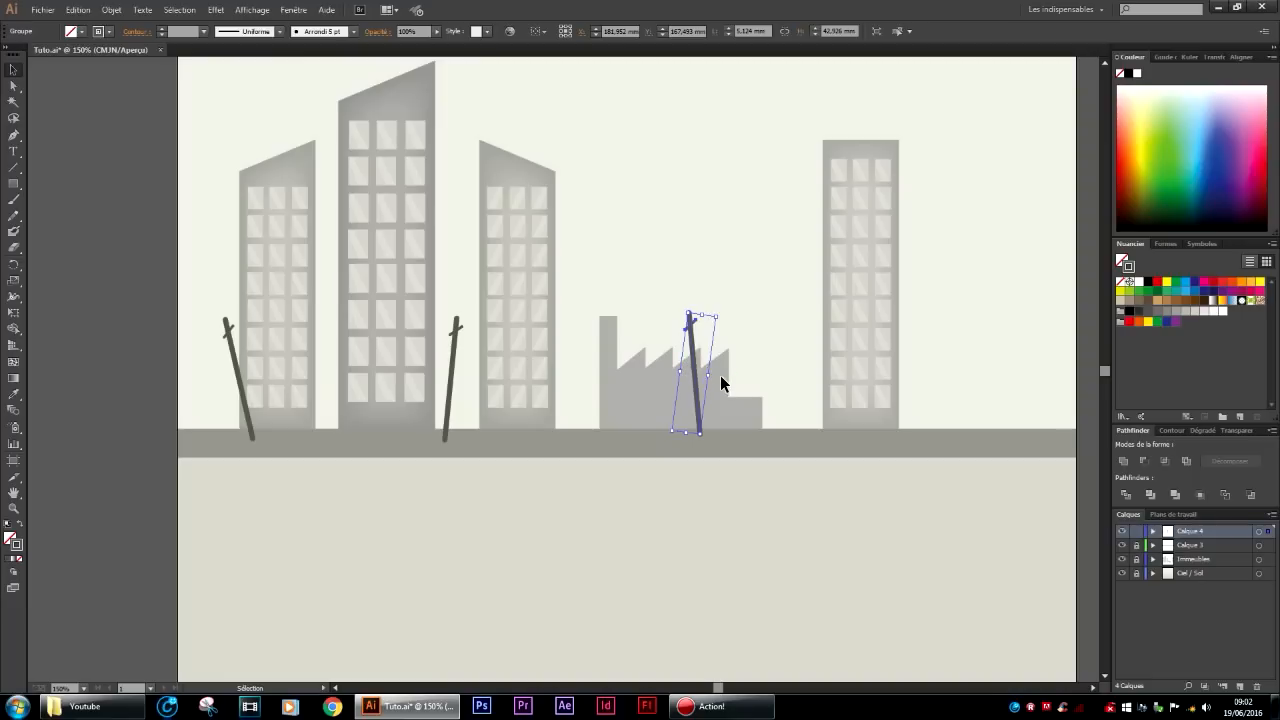
Copy the factory's pole group to the space beyond the rightmost building and rotate it to lean to the right.
left_click_drag(698, 373, 935, 371)
left_click_drag(960, 318, 957, 358)
left_click(846, 499)
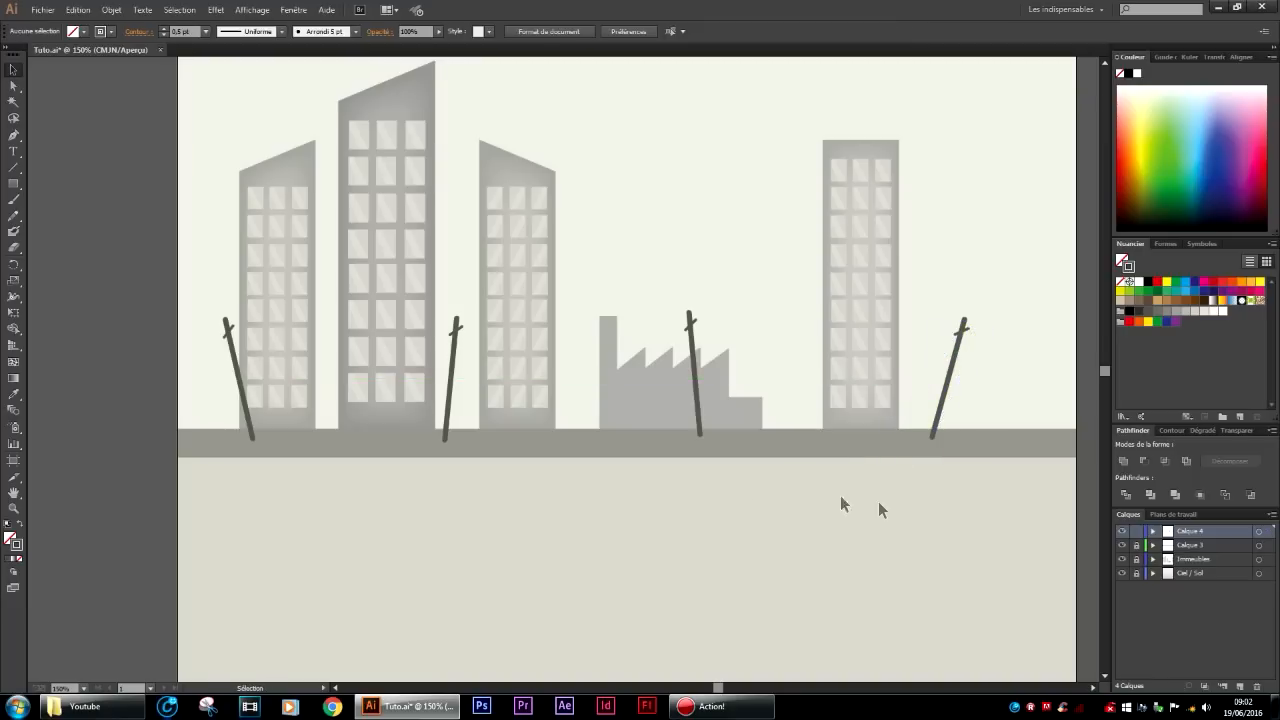
Lock the poles' layer and add a new layer above it.
scroll(753, 482, "down", 2)
scroll(752, 481, "up", 1)
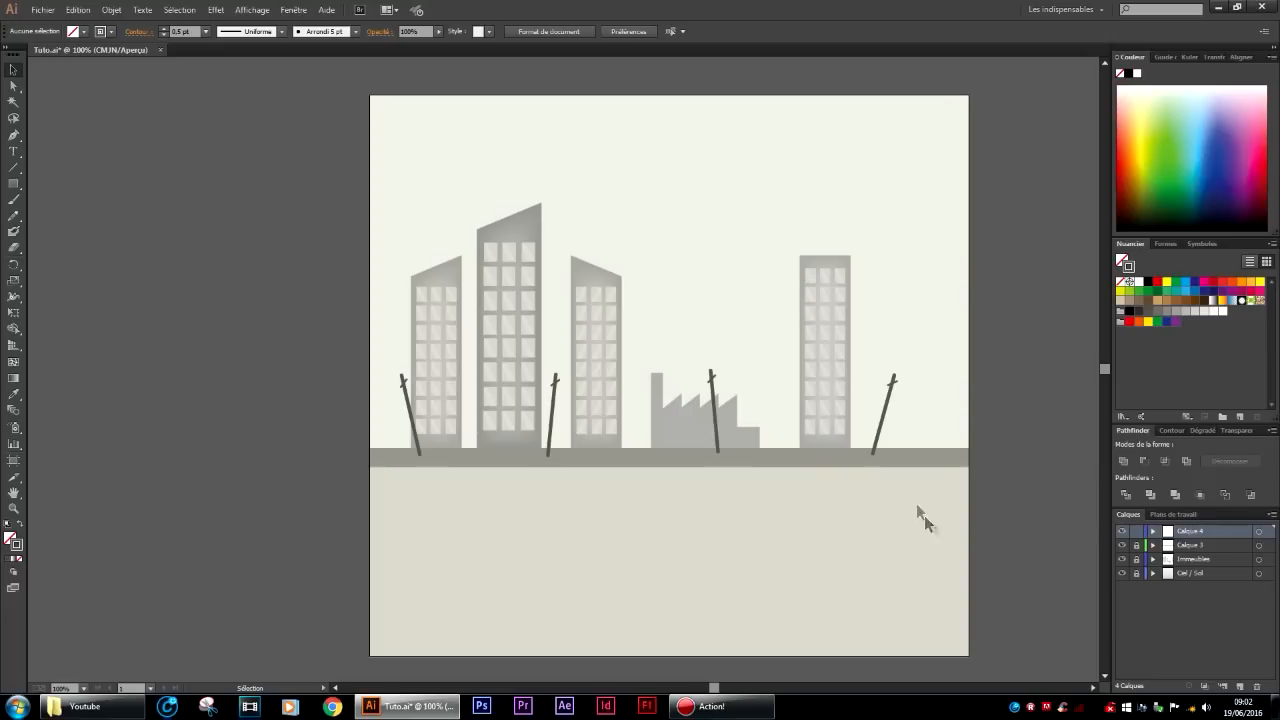
left_click(1136, 531)
left_click(1241, 686)
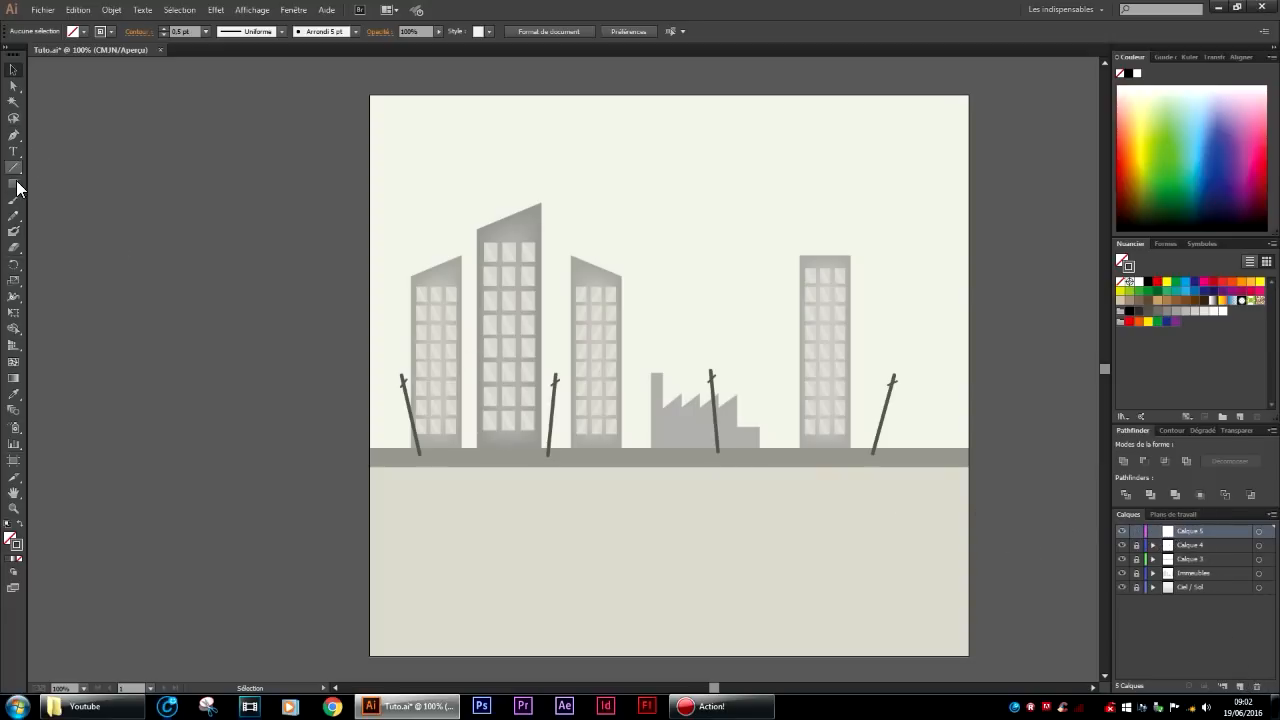
Draw a sagging wire about 80 mm wide between the crossbars of the first and second poles with the Pen tool.
left_click(14, 136)
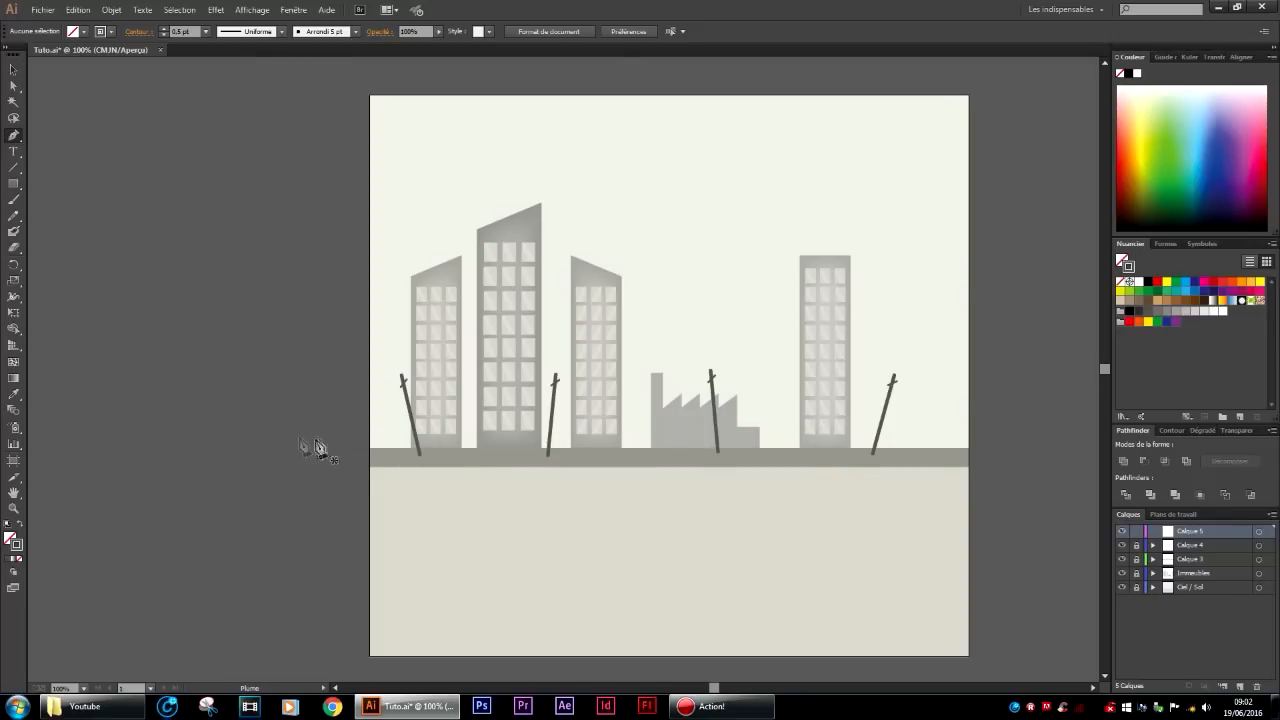
scroll(472, 387, "up", 2)
scroll(394, 408, "up", 1)
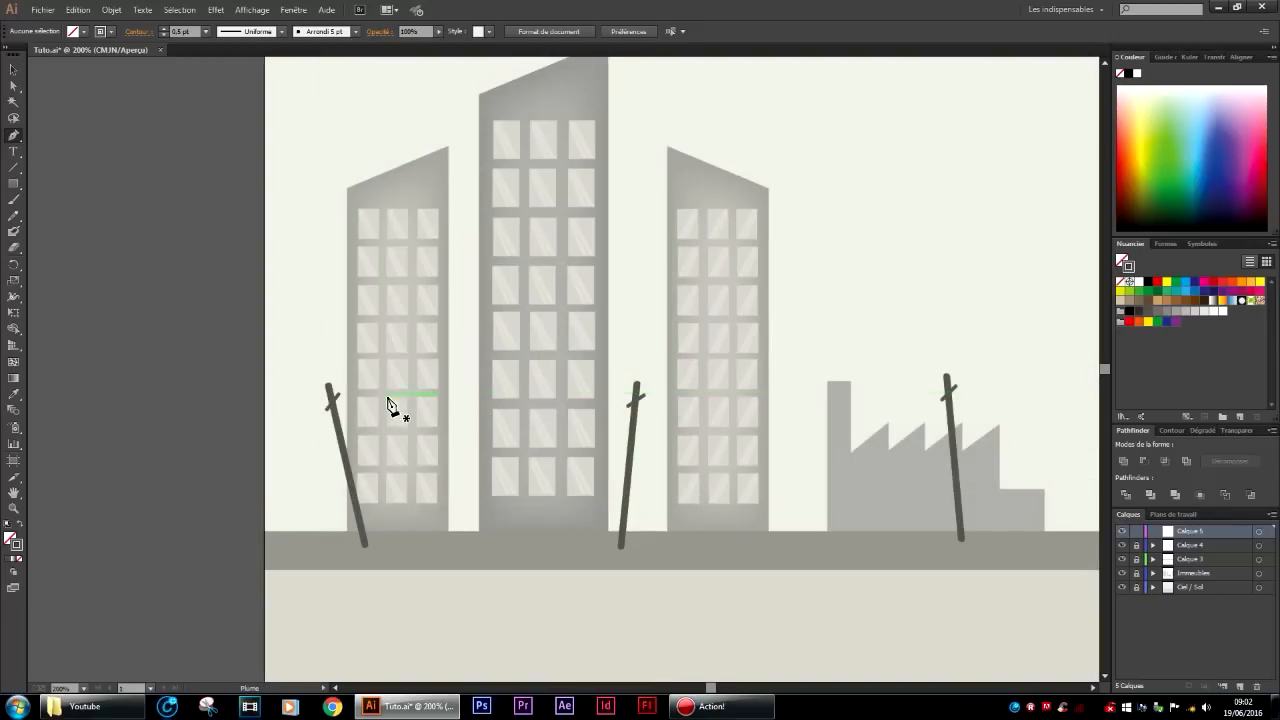
scroll(417, 409, "down", 1)
scroll(420, 394, "up", 1)
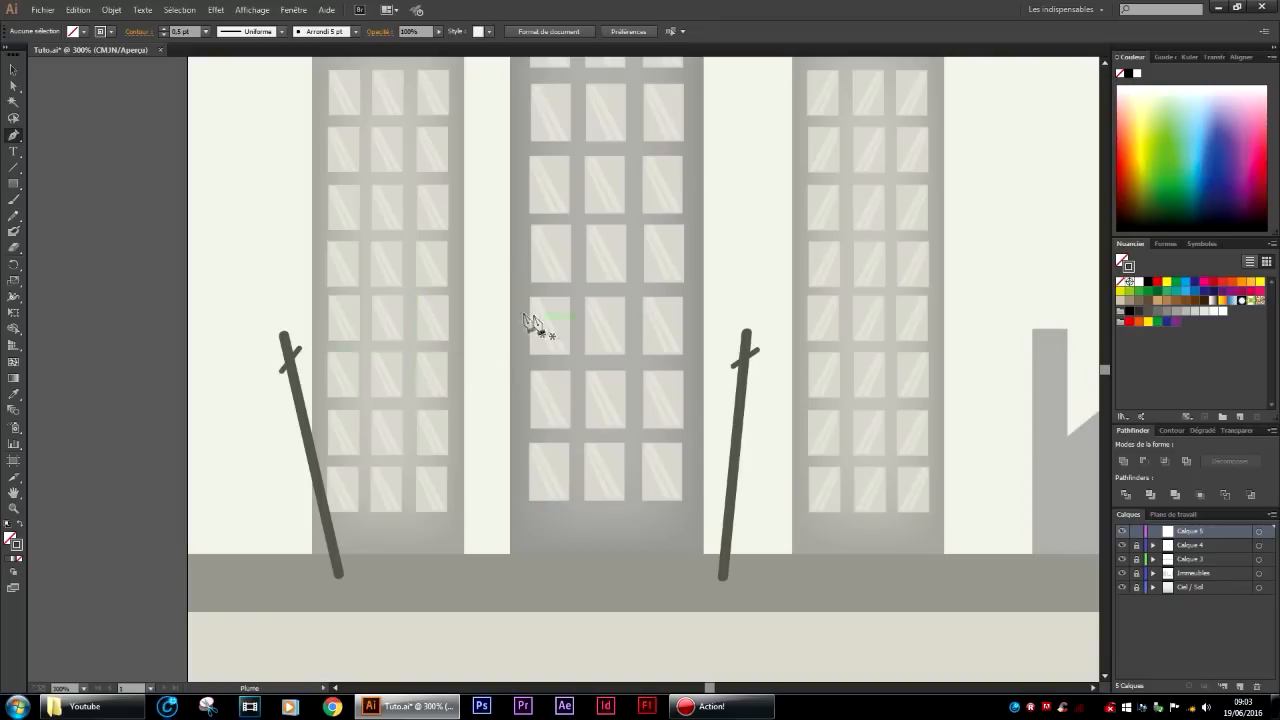
left_click(290, 358)
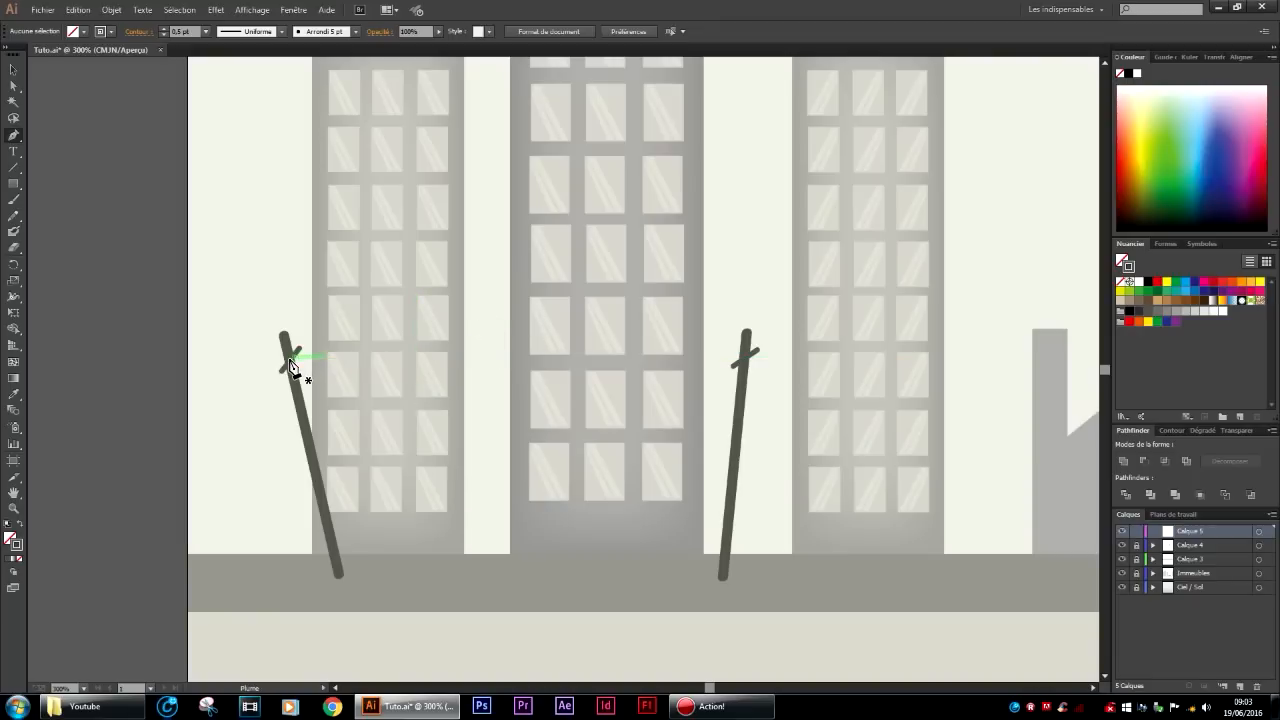
left_click(743, 360)
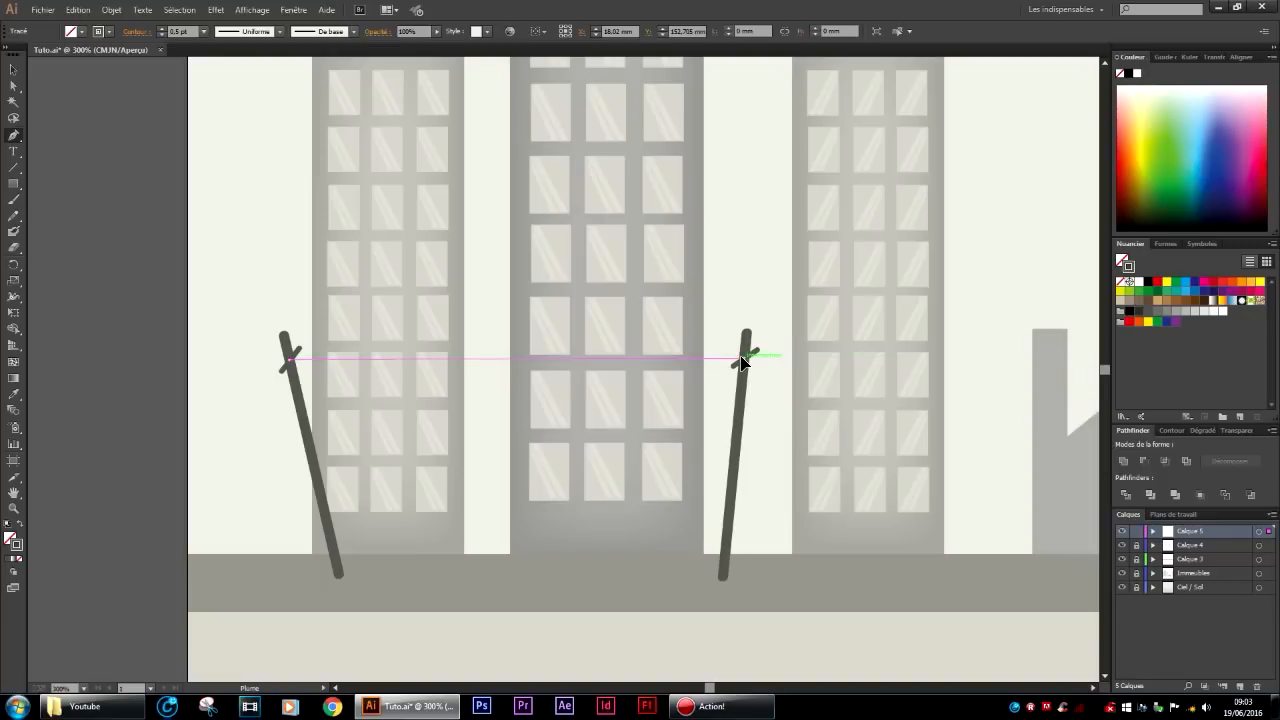
mouse_move(743, 360)
left_mouse_down()
mouse_move(814, 283)
mouse_move(929, 229)
mouse_move(957, 220)
mouse_move(964, 232)
mouse_move(987, 151)
mouse_move(966, 246)
left_mouse_up()
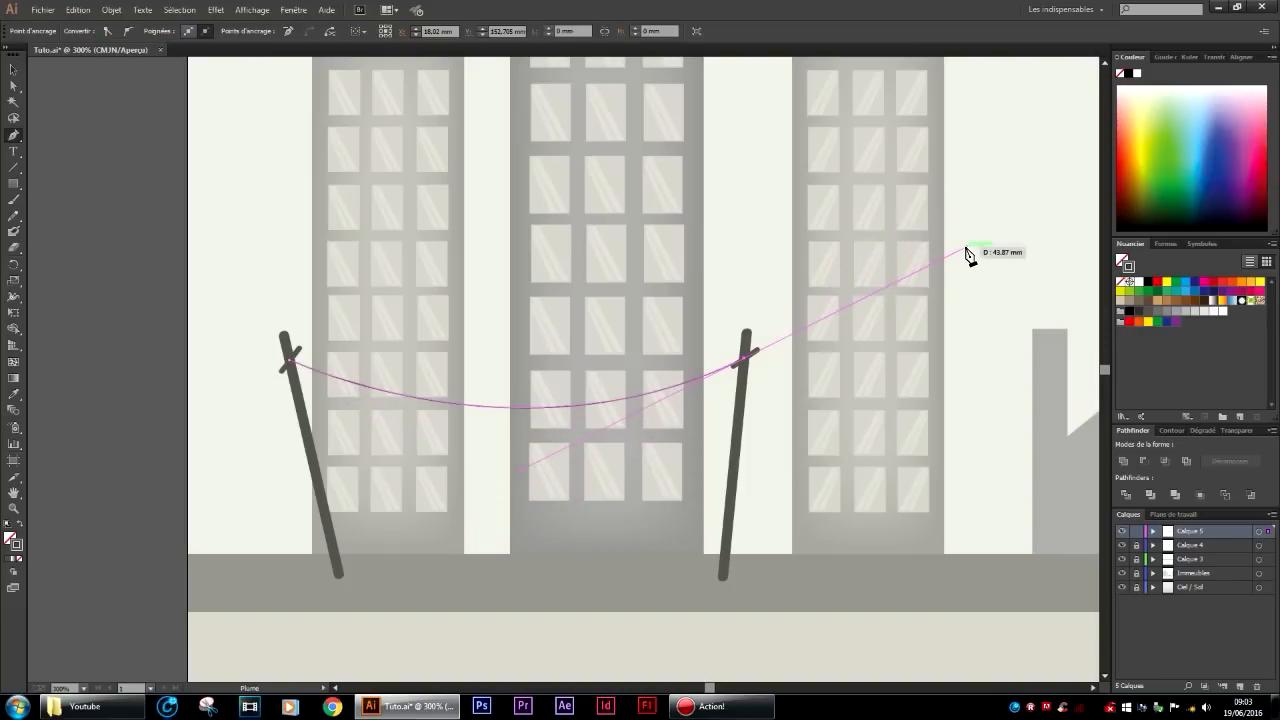
left_click(744, 358)
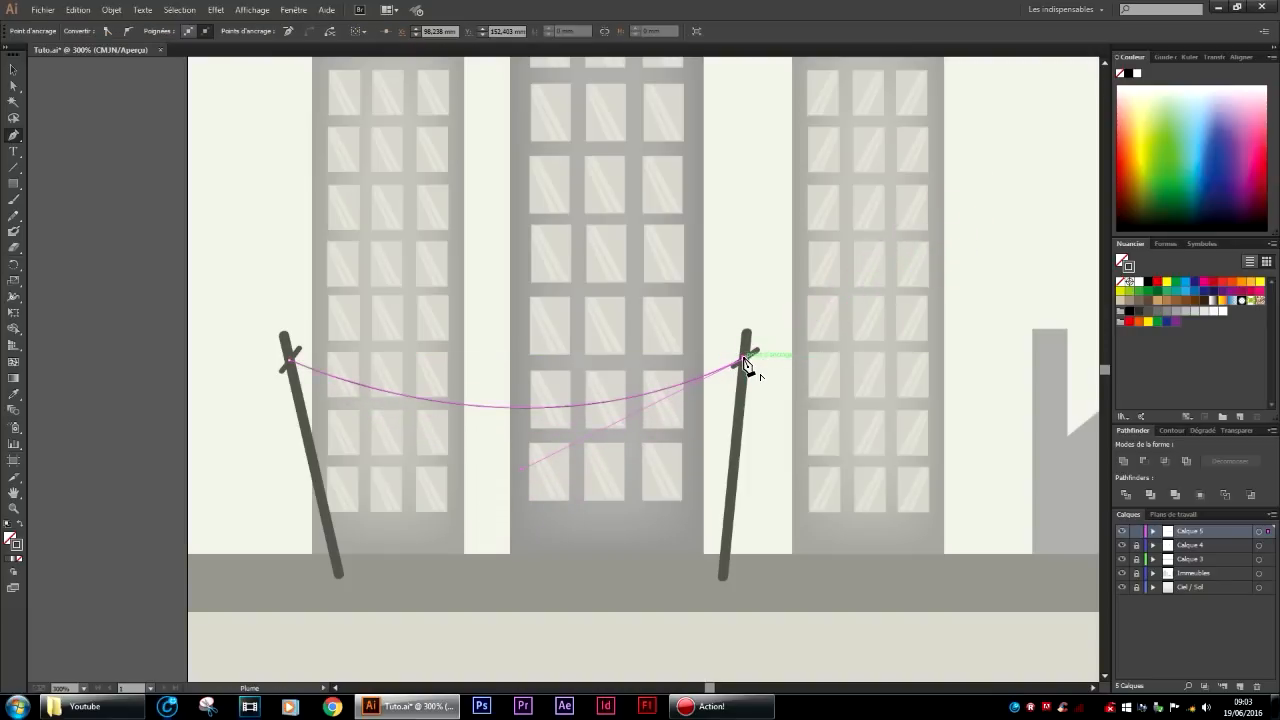
left_click(13, 69)
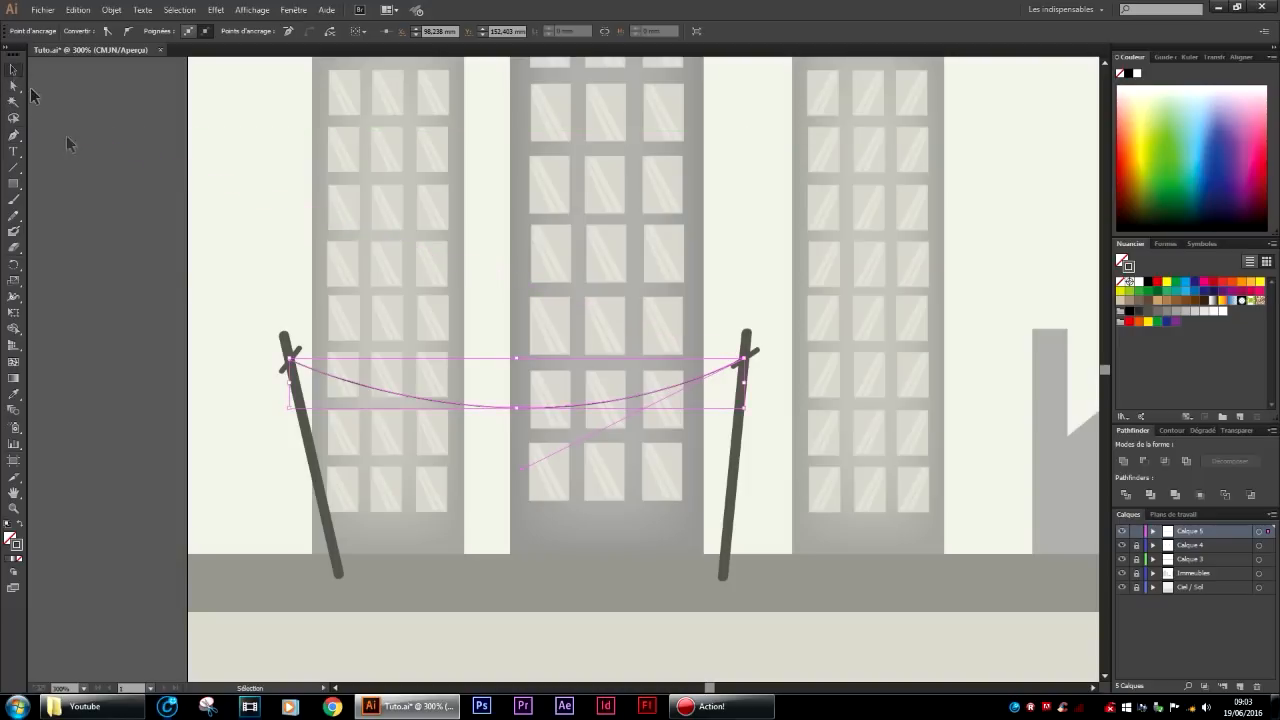
left_click(640, 432)
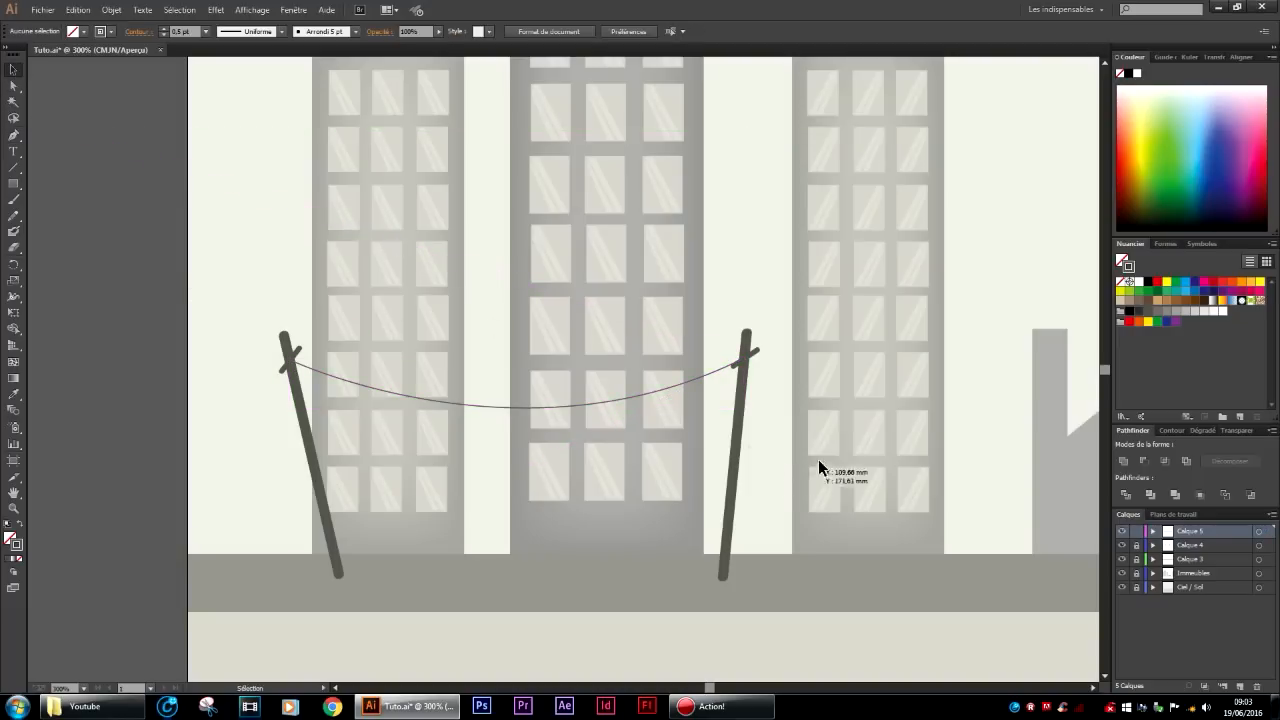
scroll(780, 437, "down", 4)
scroll(864, 461, "up", 3)
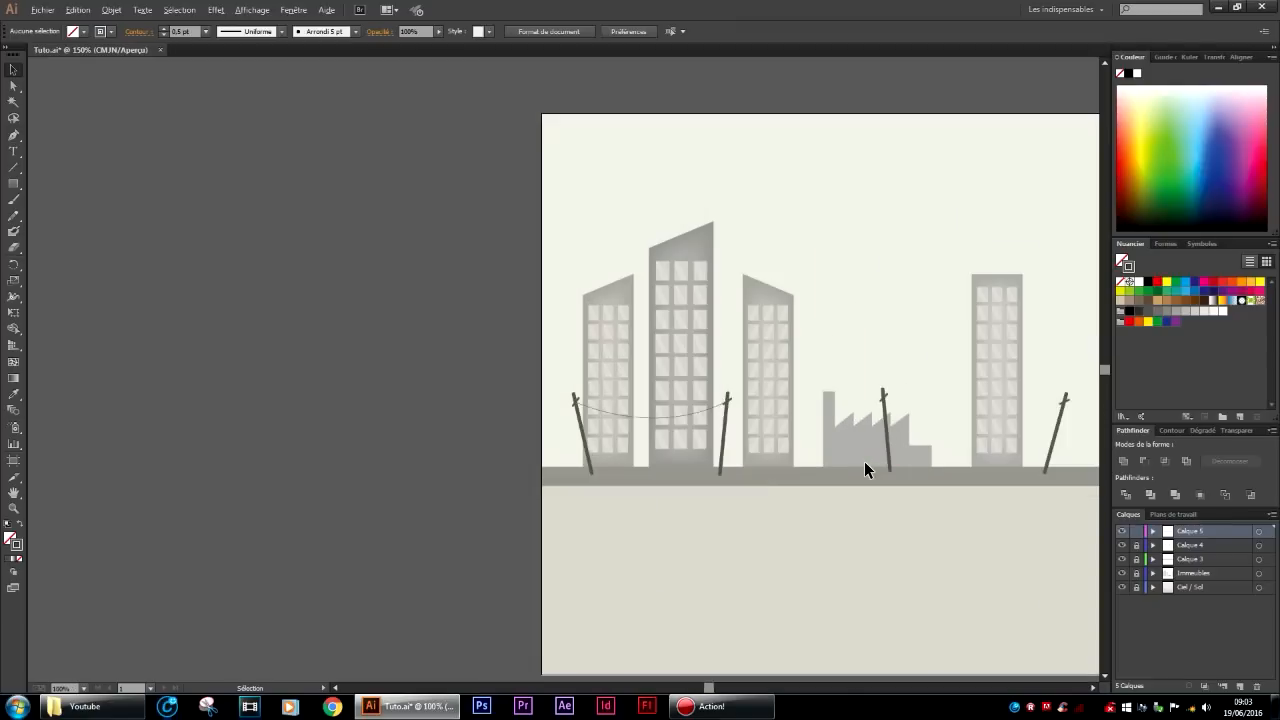
scroll(864, 461, "up", 1)
left_click(512, 361)
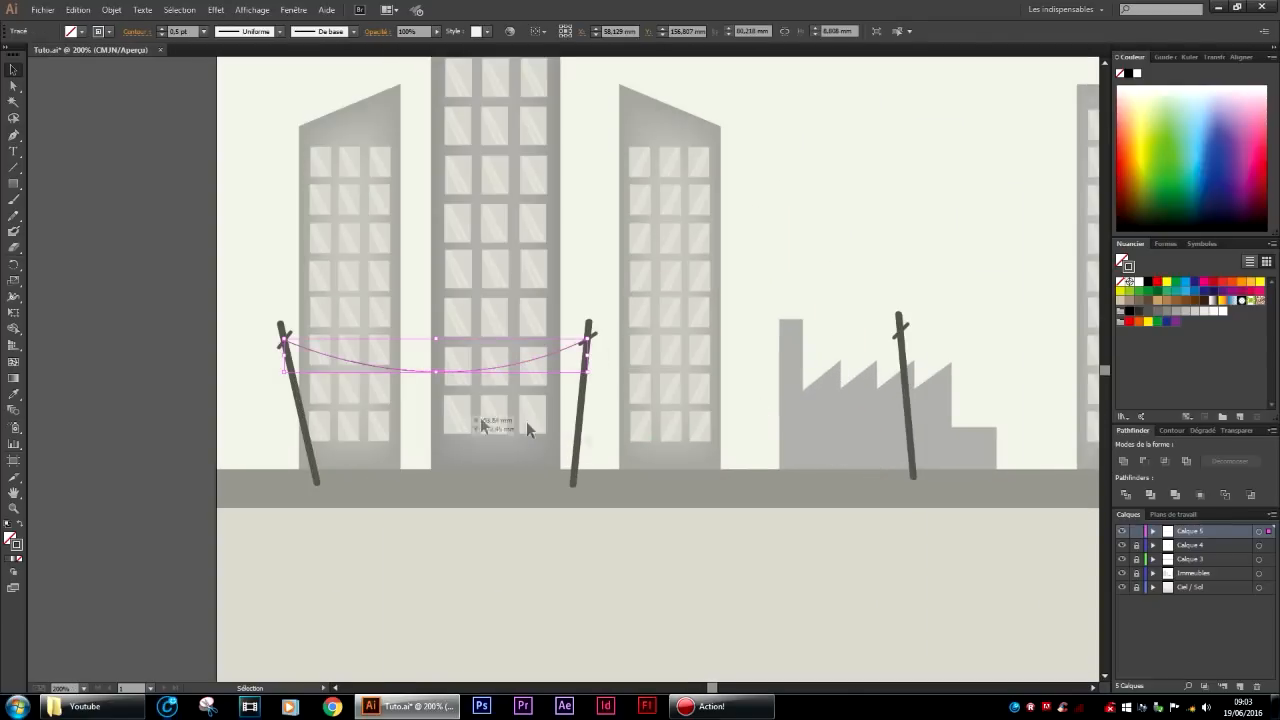
left_click(172, 241)
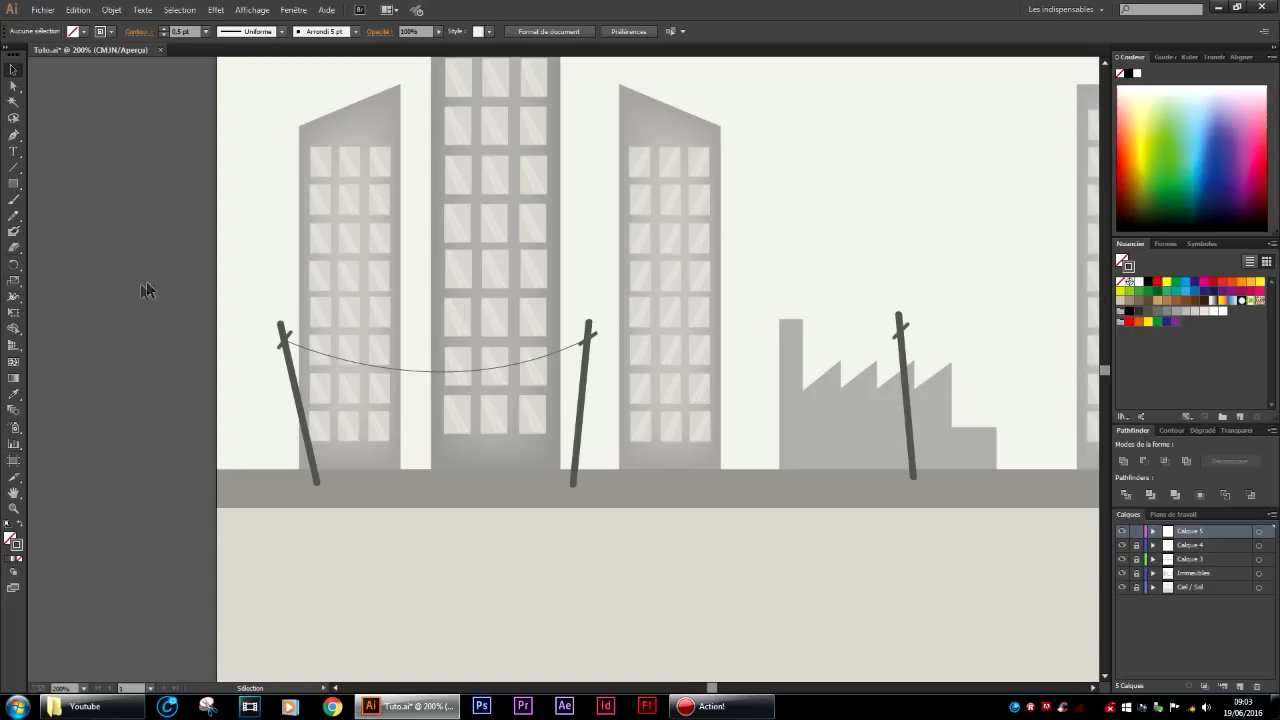
Continue the wire with a deeper sagging curve from the second pole's crossbar to the factory pole's crossbar.
scroll(166, 277, "down", 2)
scroll(166, 277, "up", 2)
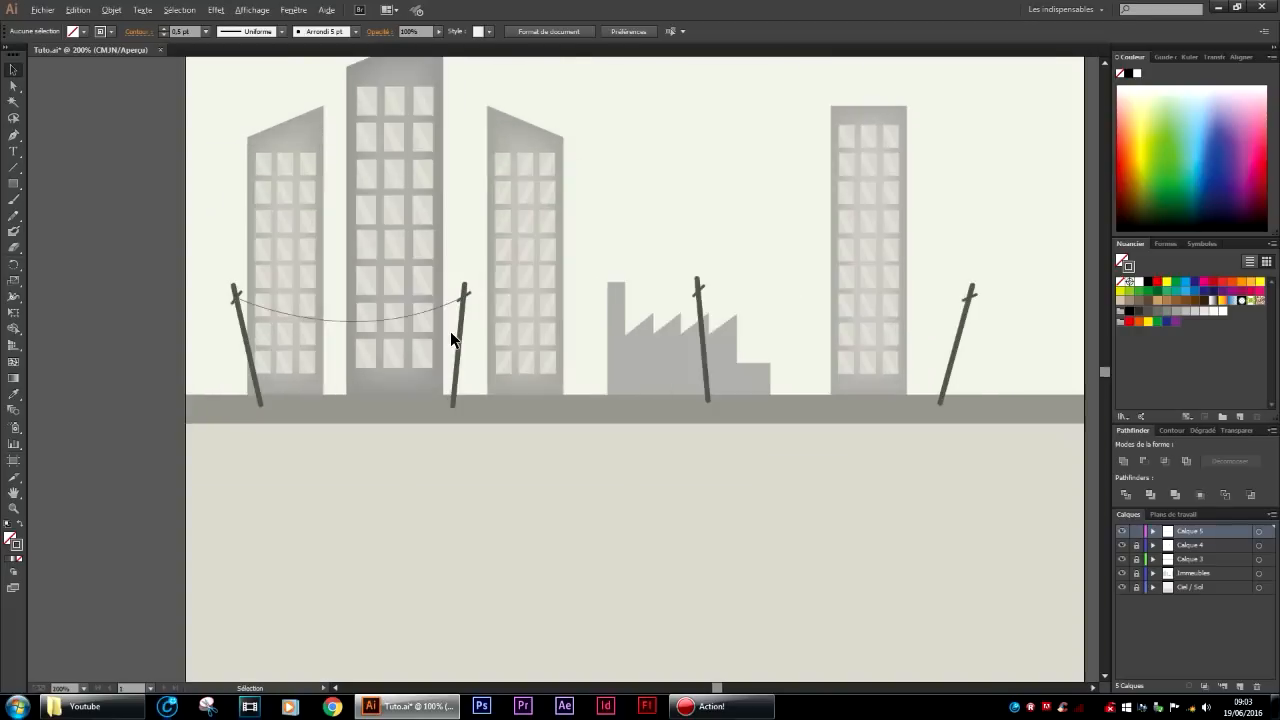
left_click(14, 135)
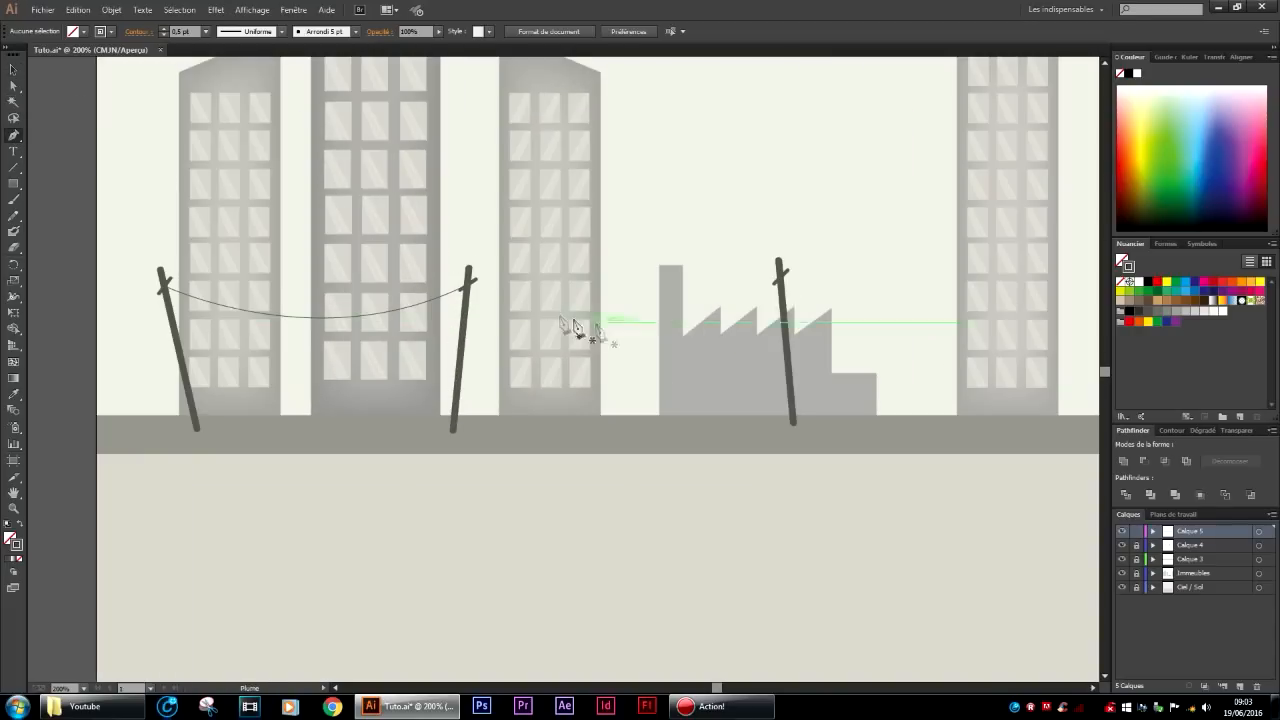
left_click(469, 290)
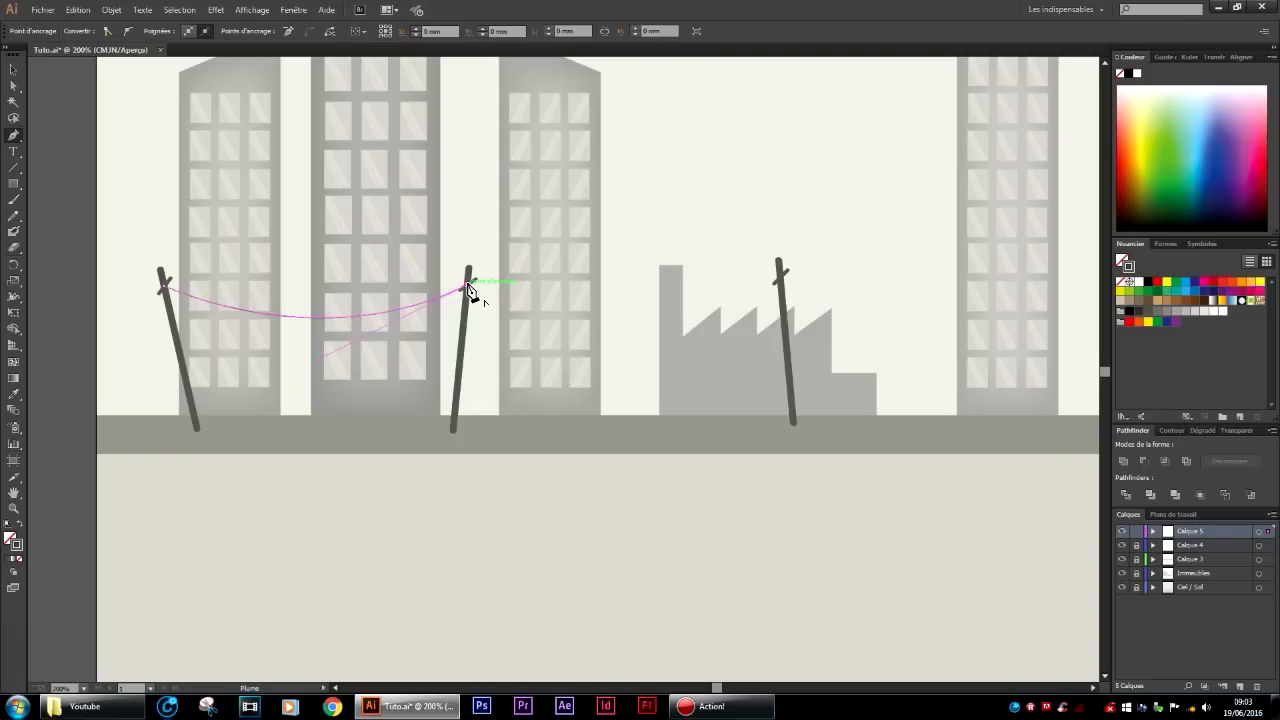
left_click_drag(781, 281, 1007, 145)
mouse_move(1005, 145)
left_mouse_down()
mouse_move(983, 143)
mouse_move(1000, 142)
left_mouse_up()
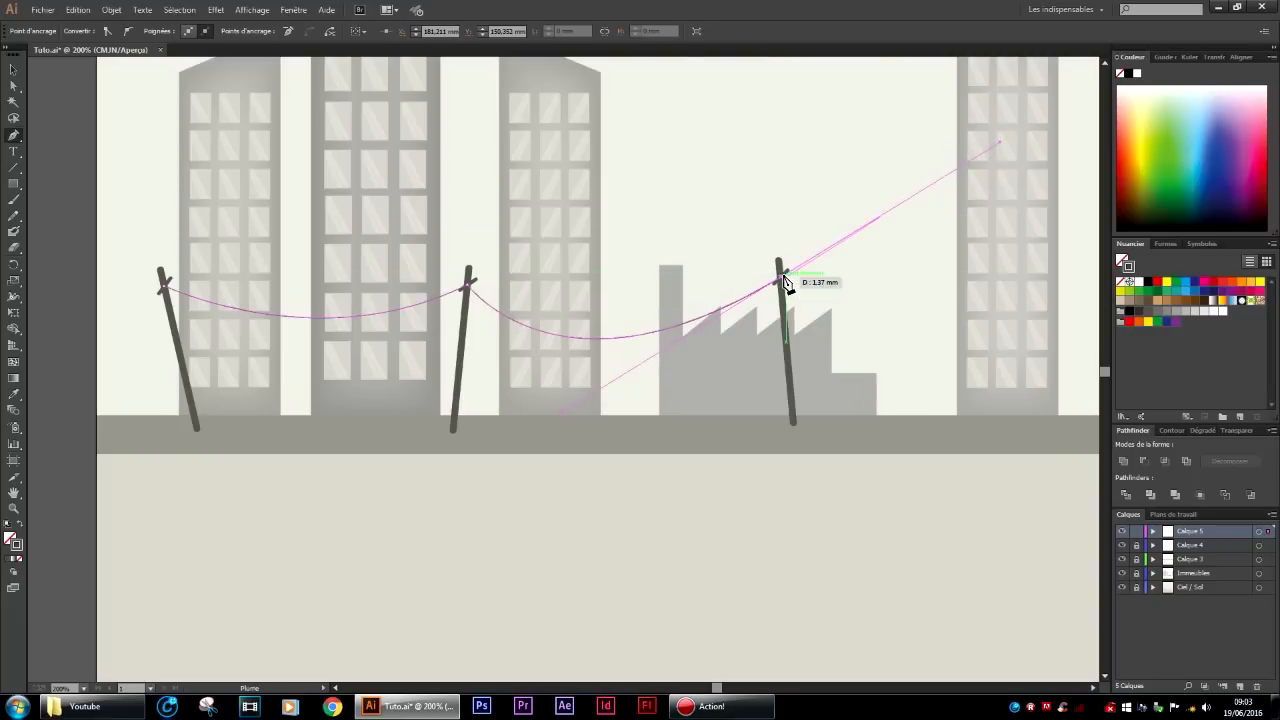
key("v")
key("ctrl+z")
left_click(781, 279)
Extend the wire from the factory pole to the last pole's crossbar as a shallow downward curve spanning about 95 mm.
scroll(798, 282, "right", 8)
scroll(758, 302, "right", 14)
key("p")
left_click(428, 276)
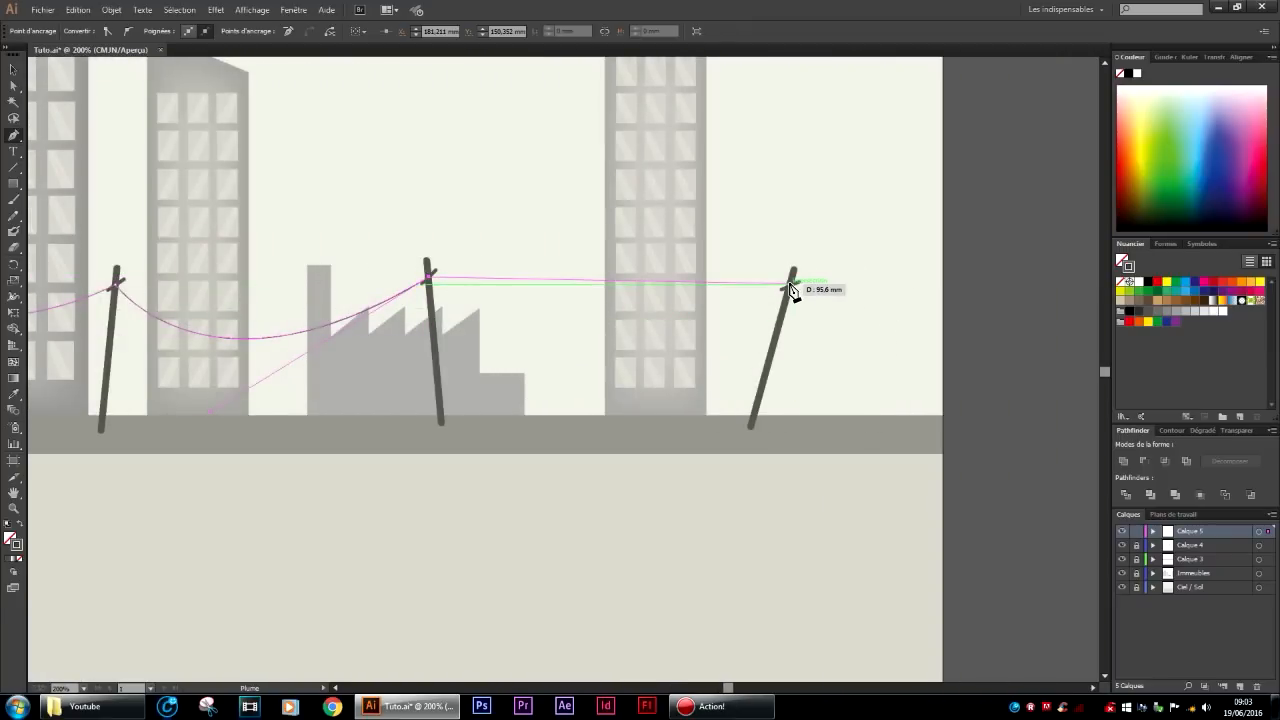
left_click_drag(789, 287, 982, 208)
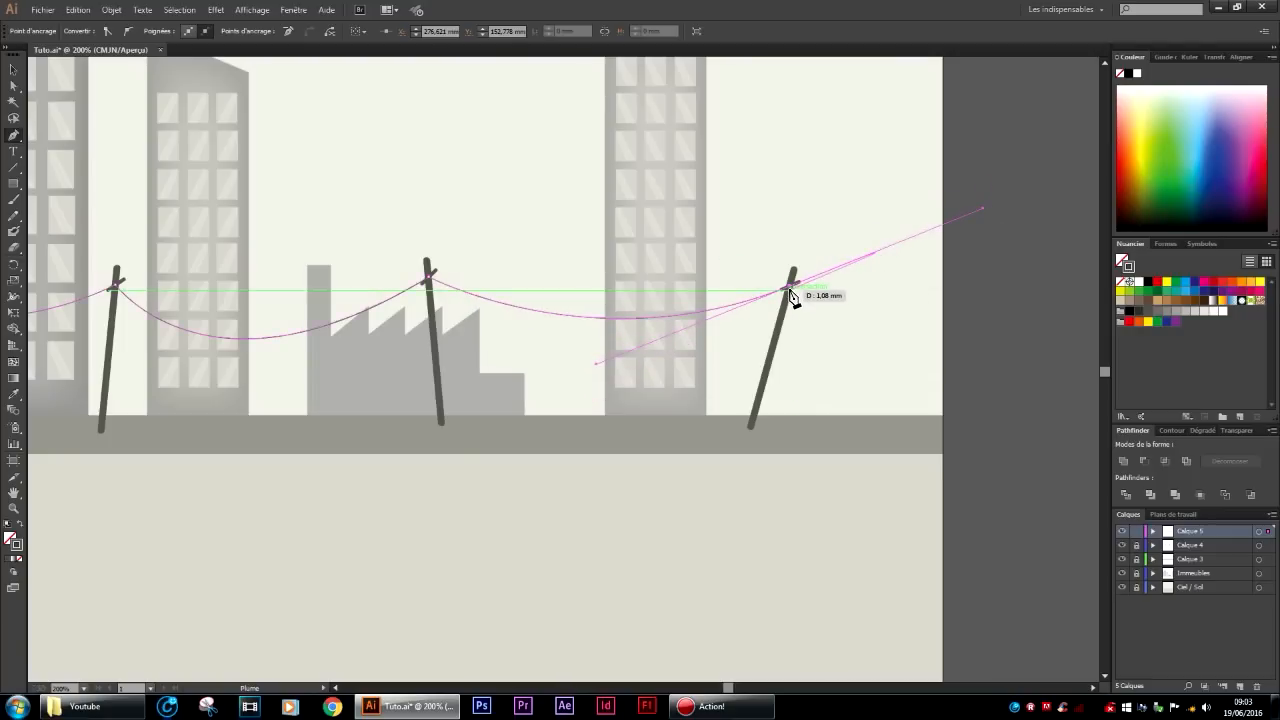
left_click(790, 287)
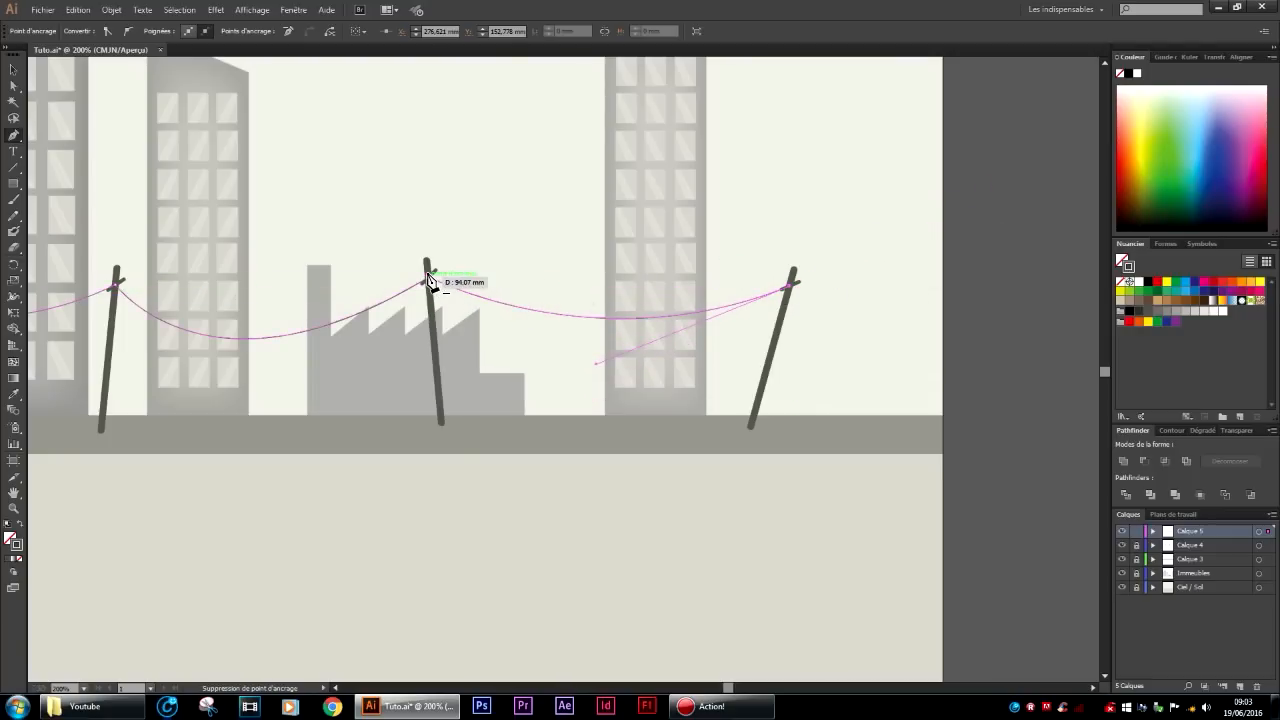
Draw a second, slightly offset wire from the last pole back to the factory pole, then deselect it.
left_click_drag(430, 277, 251, 178)
left_click(14, 80)
left_click(350, 405)
scroll(495, 530, "left", 5)
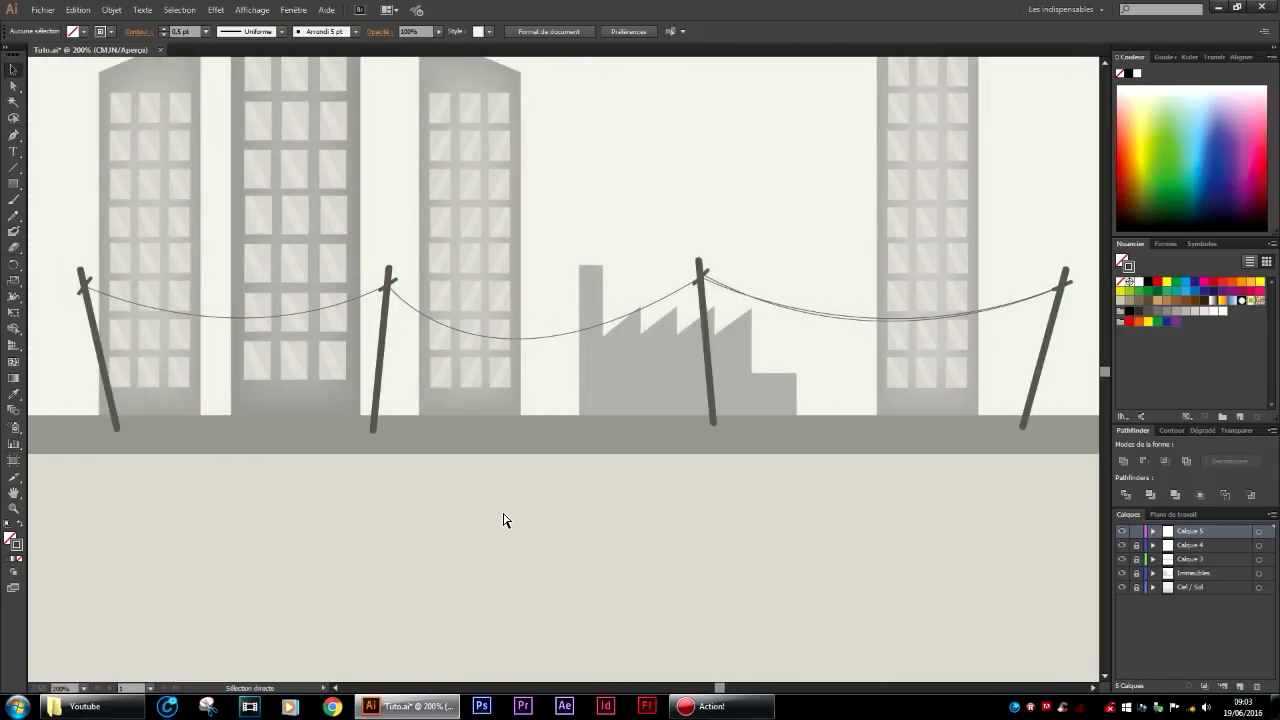
Draw a second sagging wire from the second pole to the factory pole, undoing the curve that arches up towards the last pole.
left_click(14, 135)
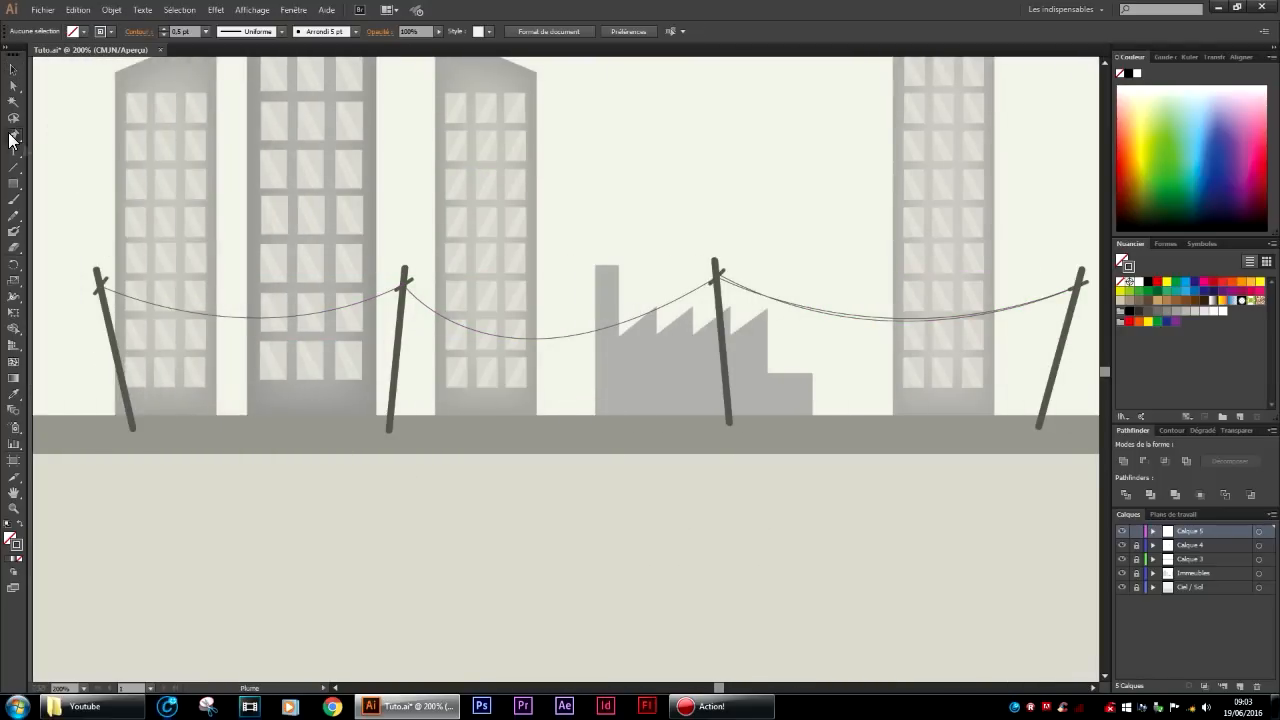
left_click(405, 285)
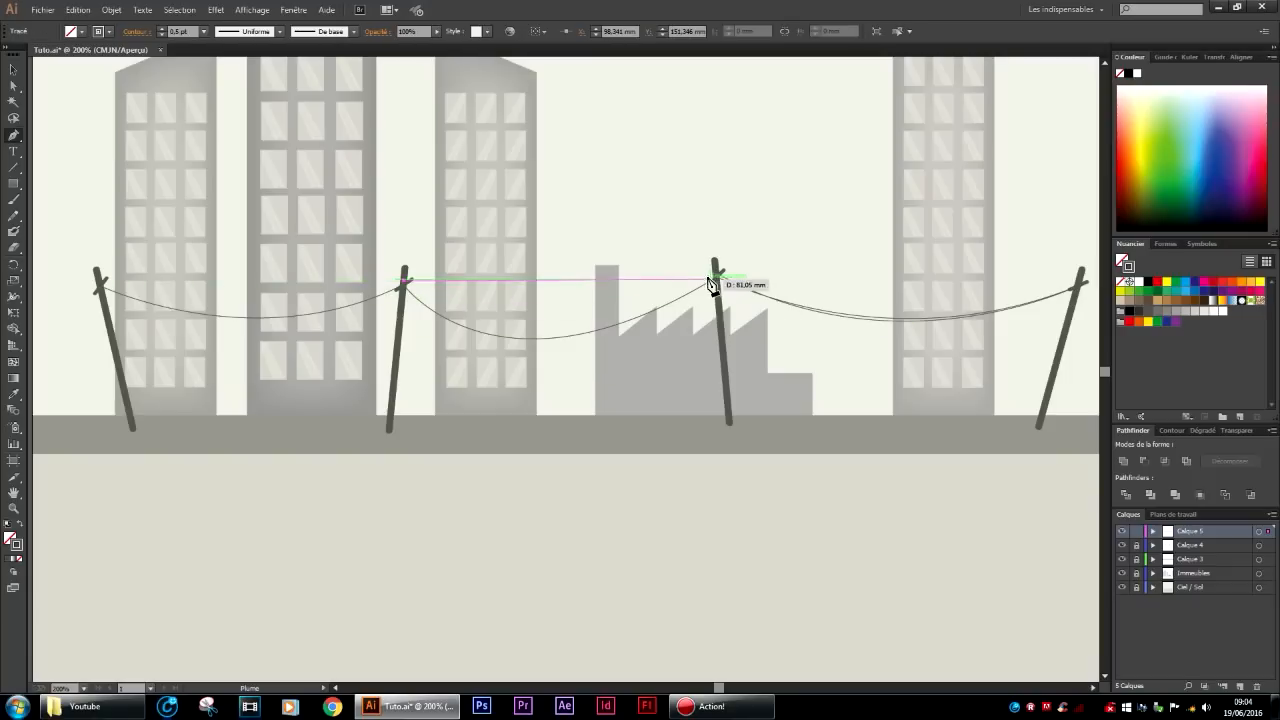
left_click_drag(716, 278, 878, 146)
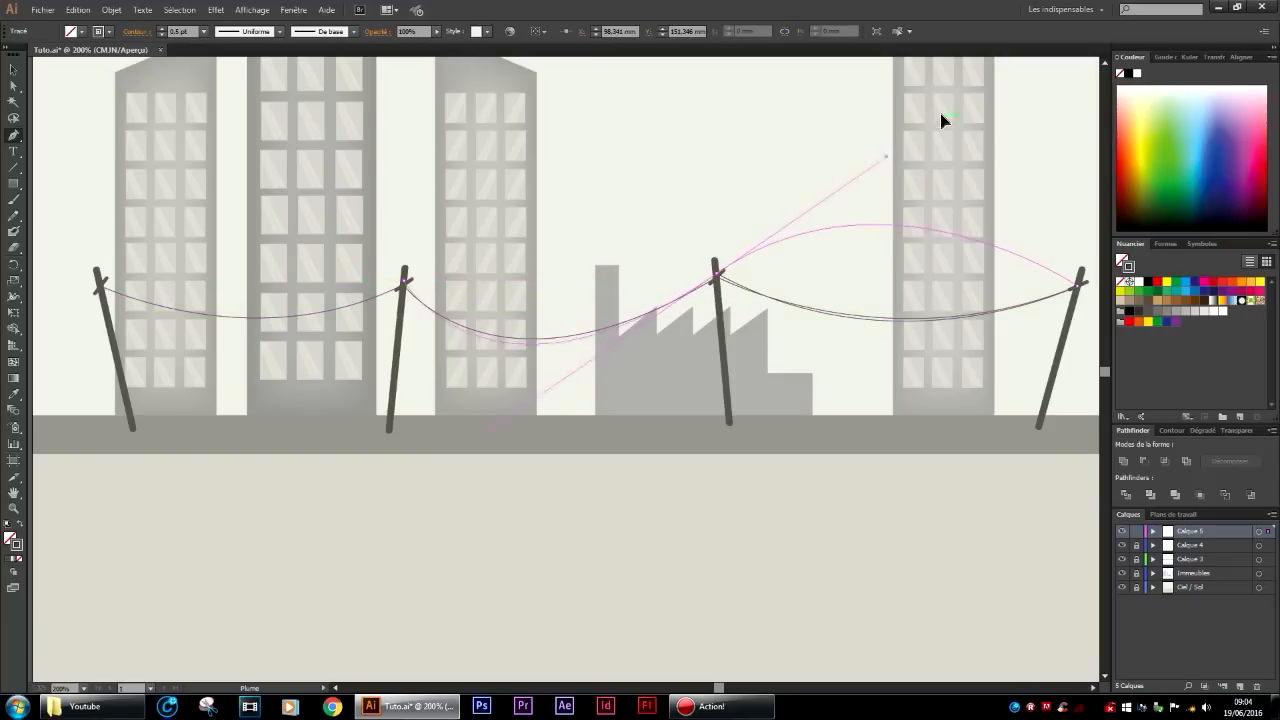
key("ctrl+a")
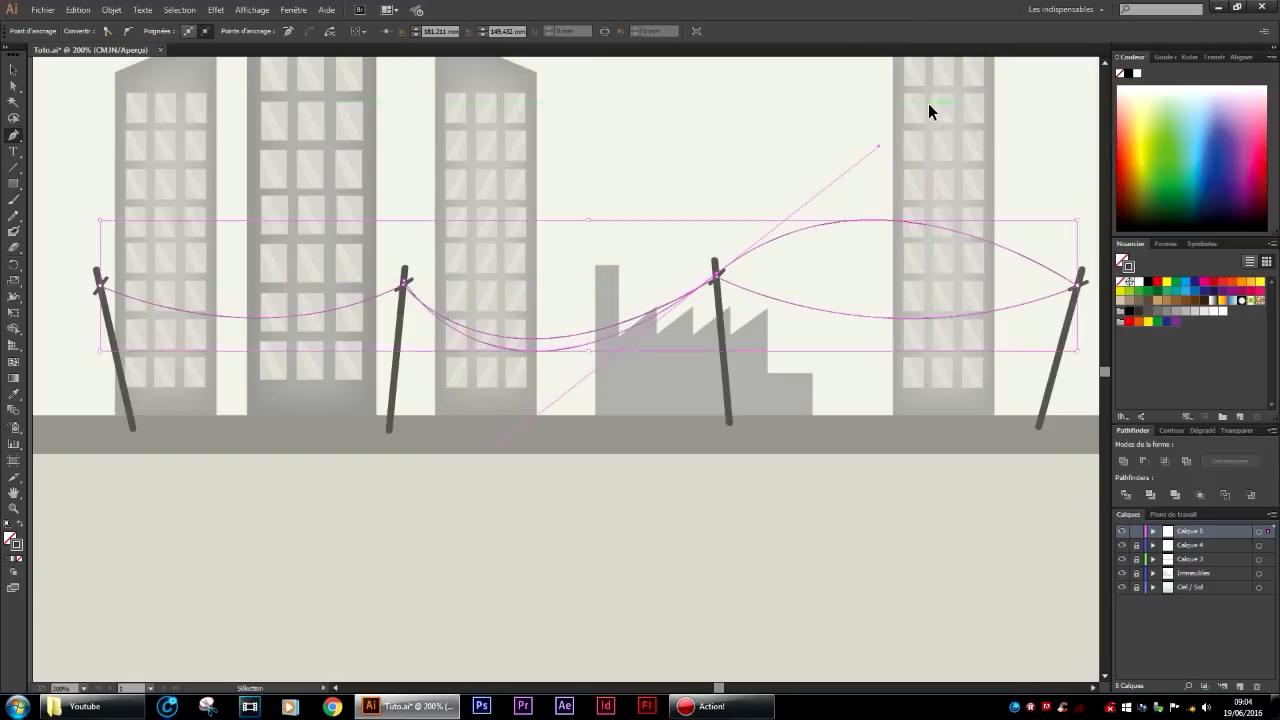
key("ctrl+z")
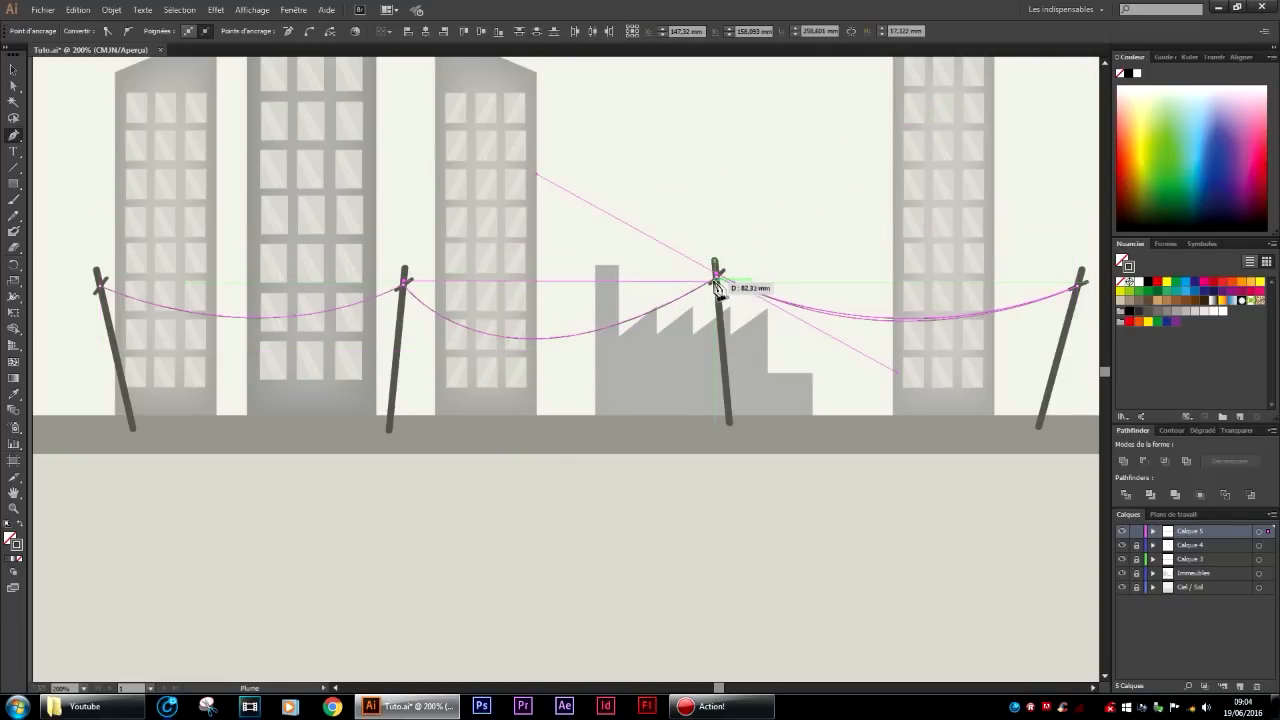
left_click(718, 282)
left_click_drag(787, 256, 985, 151)
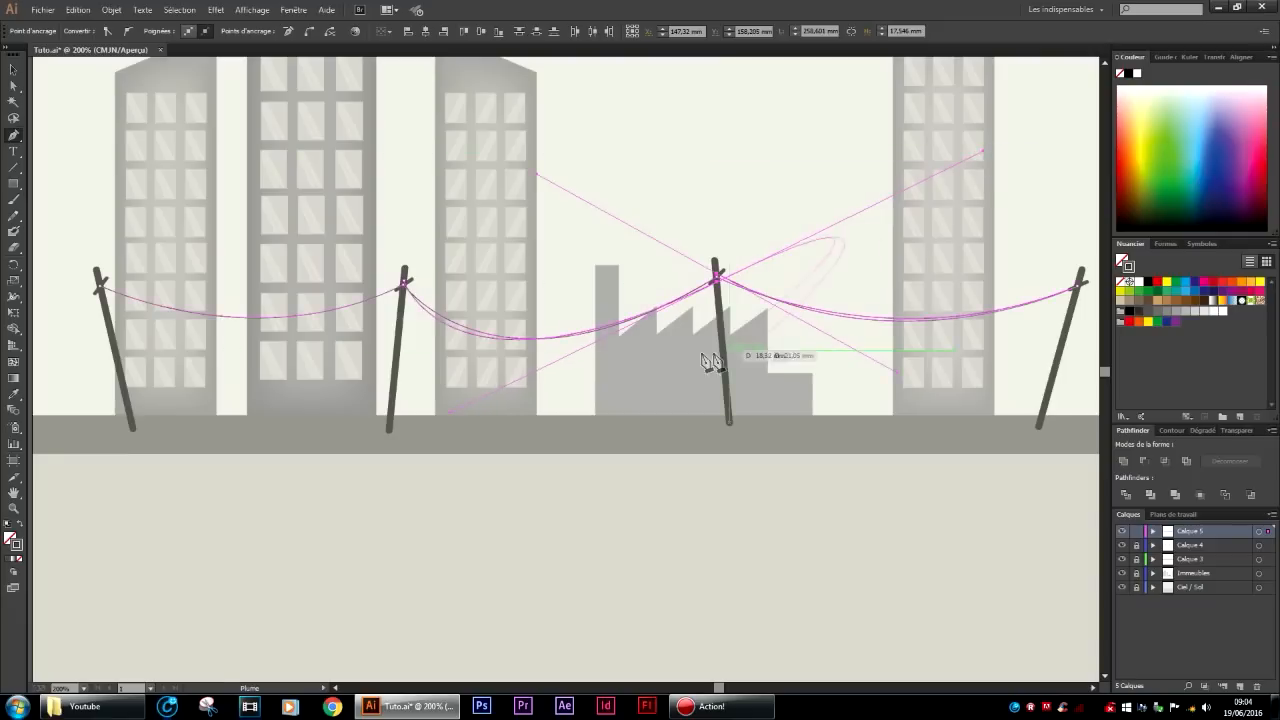
scroll(714, 357, "left", 5)
left_click(13, 69)
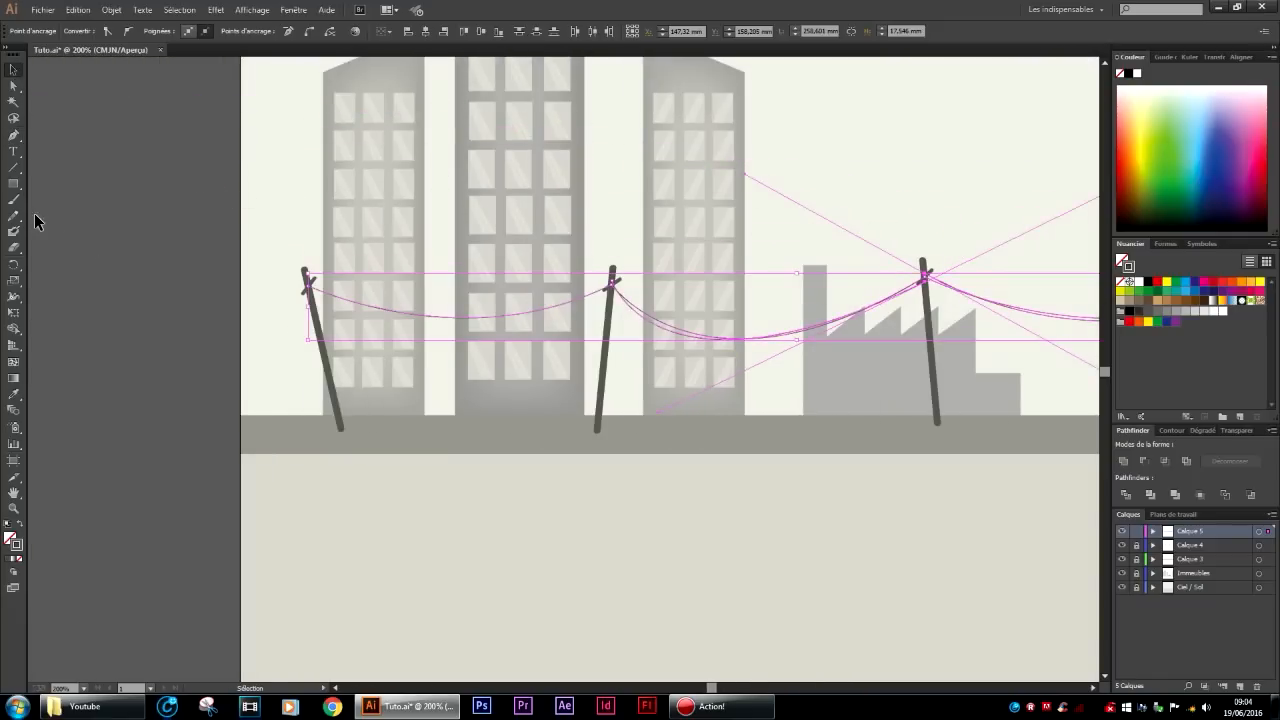
Draw a second sagging wire from the second pole back to the first pole, slightly offset from the existing one, and deselect it.
left_click(17, 136)
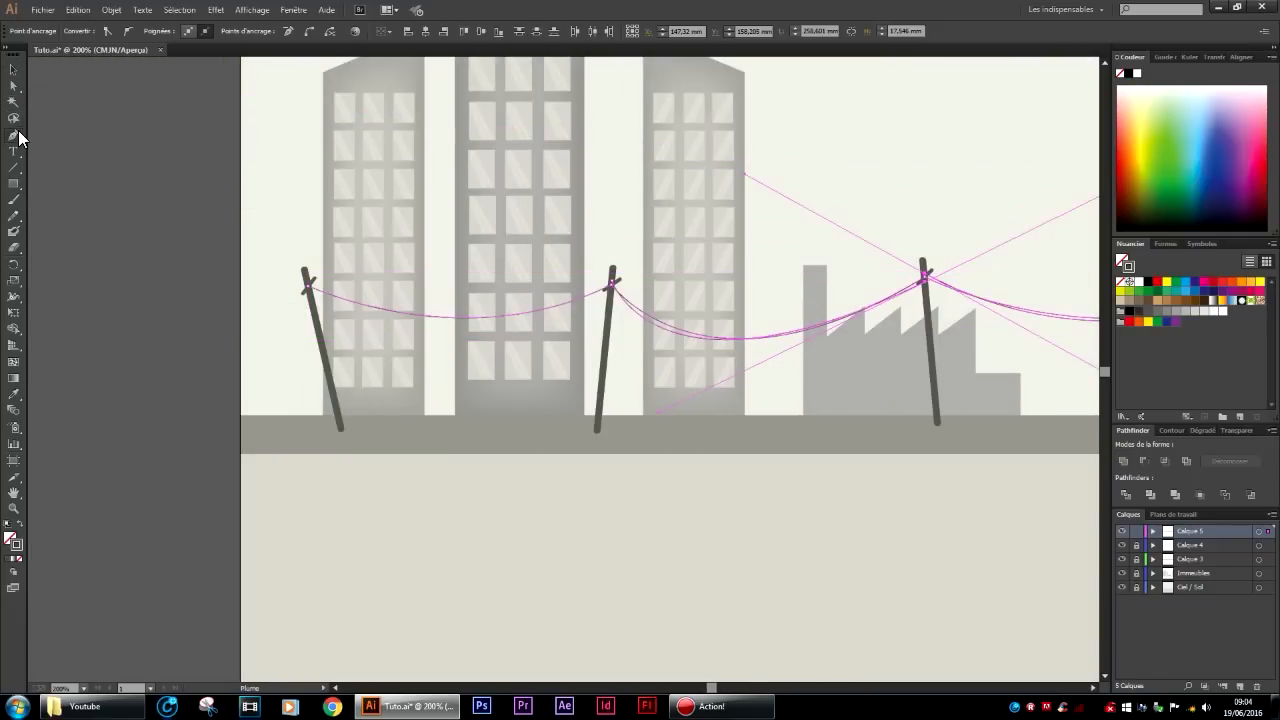
left_click(610, 291)
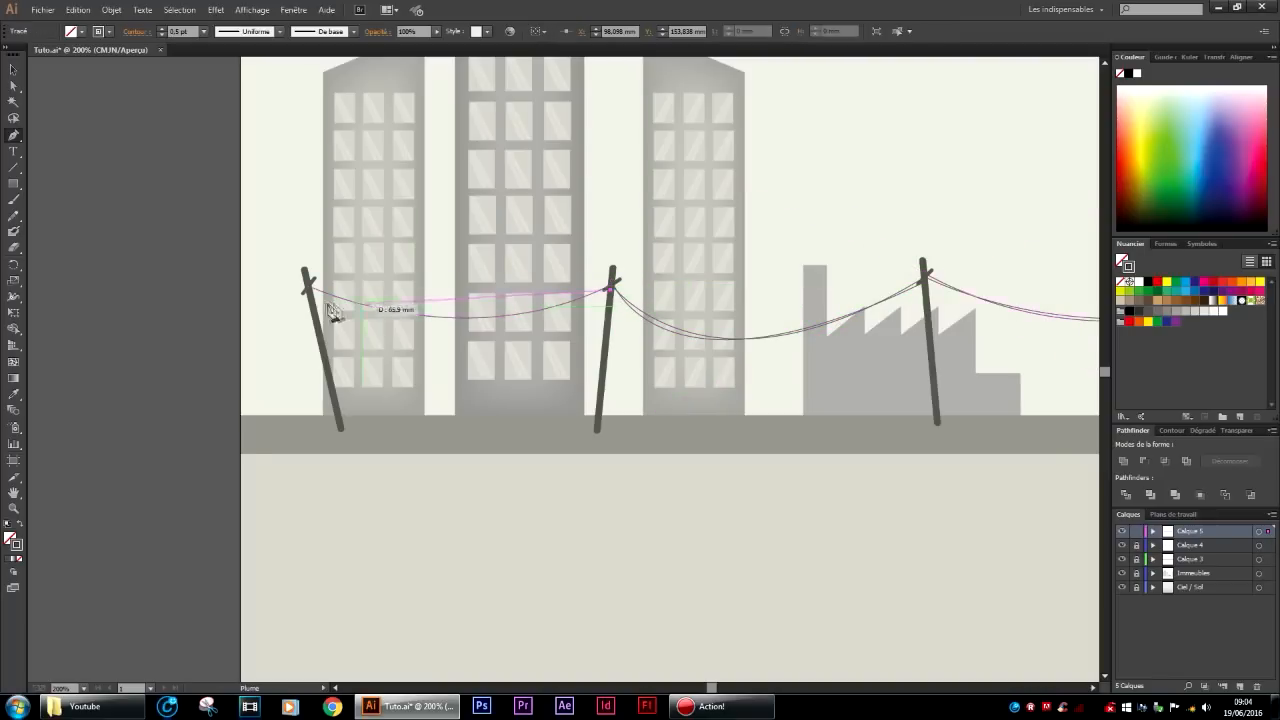
left_click_drag(308, 285, 76, 252)
left_click(14, 72)
left_click(868, 553)
key("ctrl+minus")
key("ctrl+minus")
key("ctrl+minus")
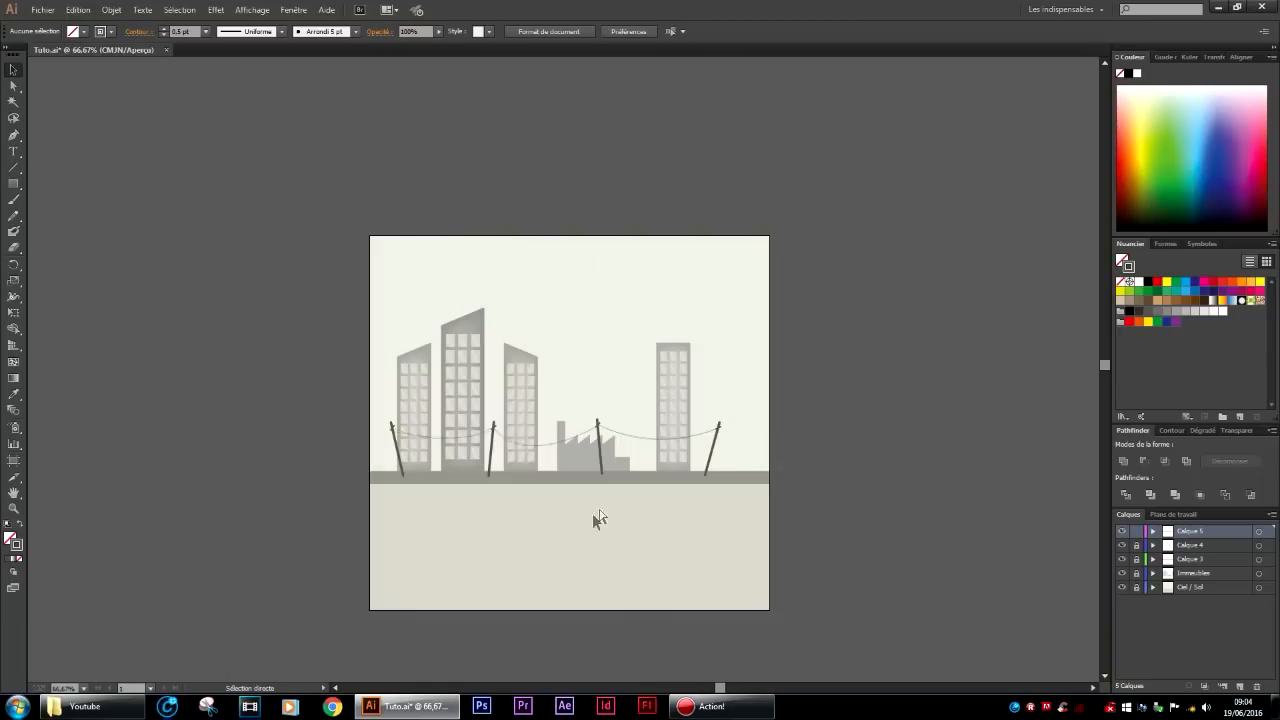
Draw a sagging wire from the first pole's crossbar to a point well outside the artboard's left edge, undoing the version that stops at the edge.
scroll(410, 467, "up", 1)
scroll(380, 455, "up", 1)
scroll(314, 431, "up", 1)
scroll(312, 431, "up", 1)
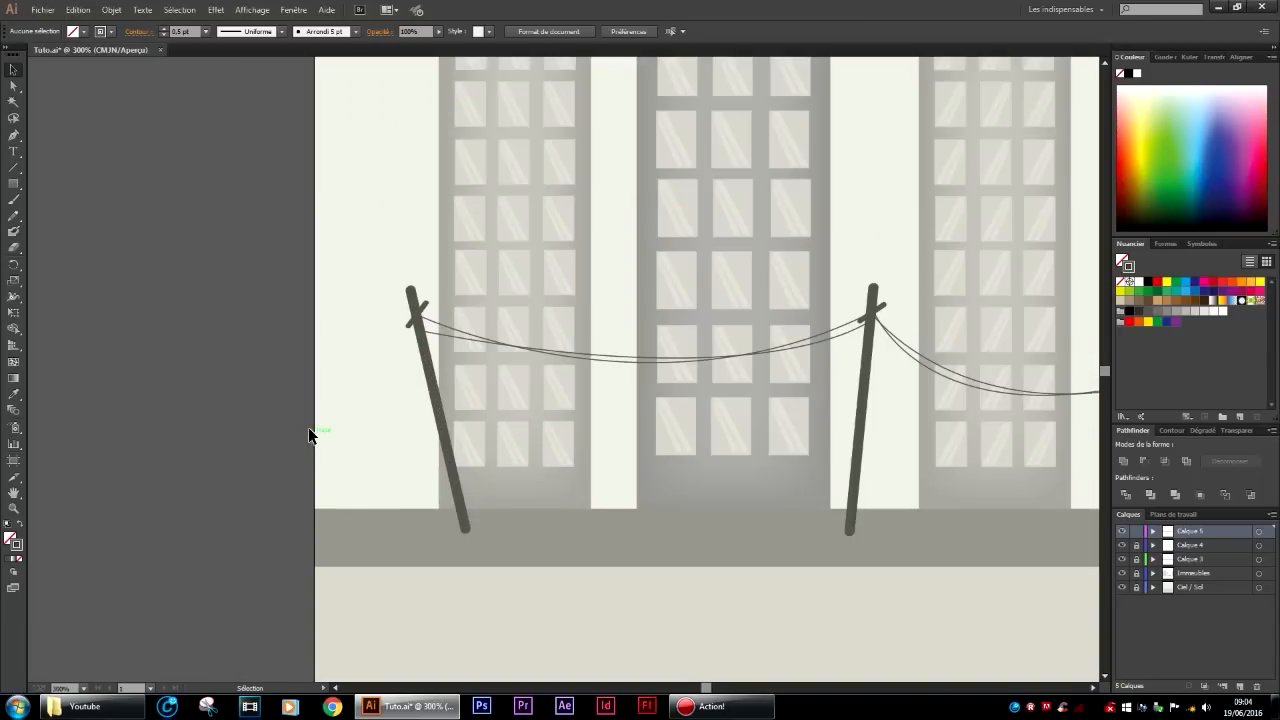
left_click(15, 139)
left_click(414, 309)
left_click_drag(314, 345, 275, 341)
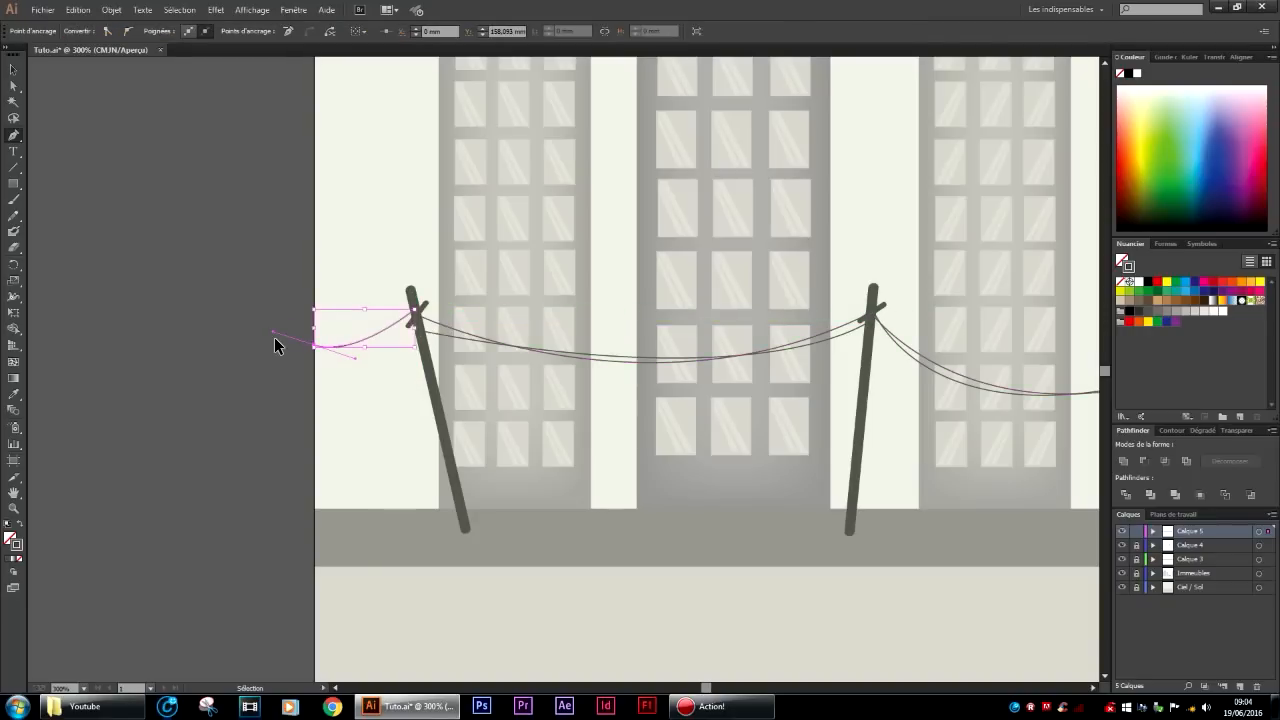
key("ctrl+z")
scroll(257, 305, "down", 1)
scroll(257, 305, "down", 1)
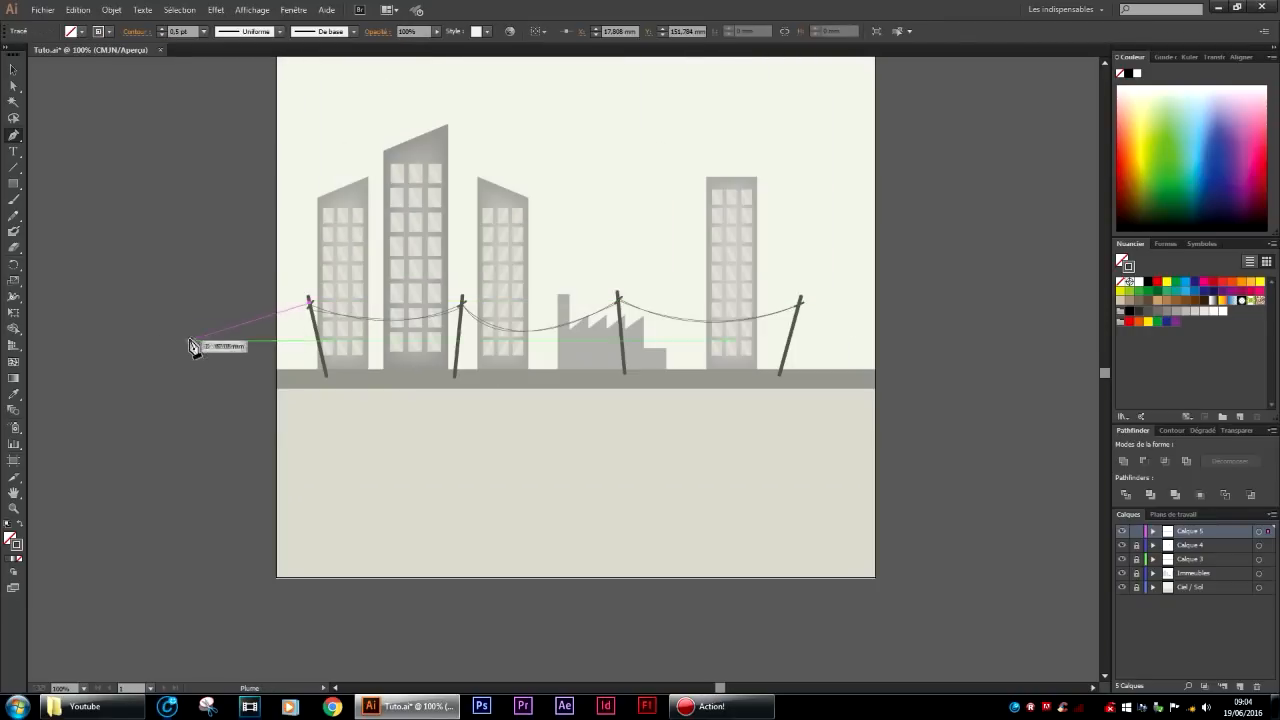
left_click_drag(88, 293, 89, 295)
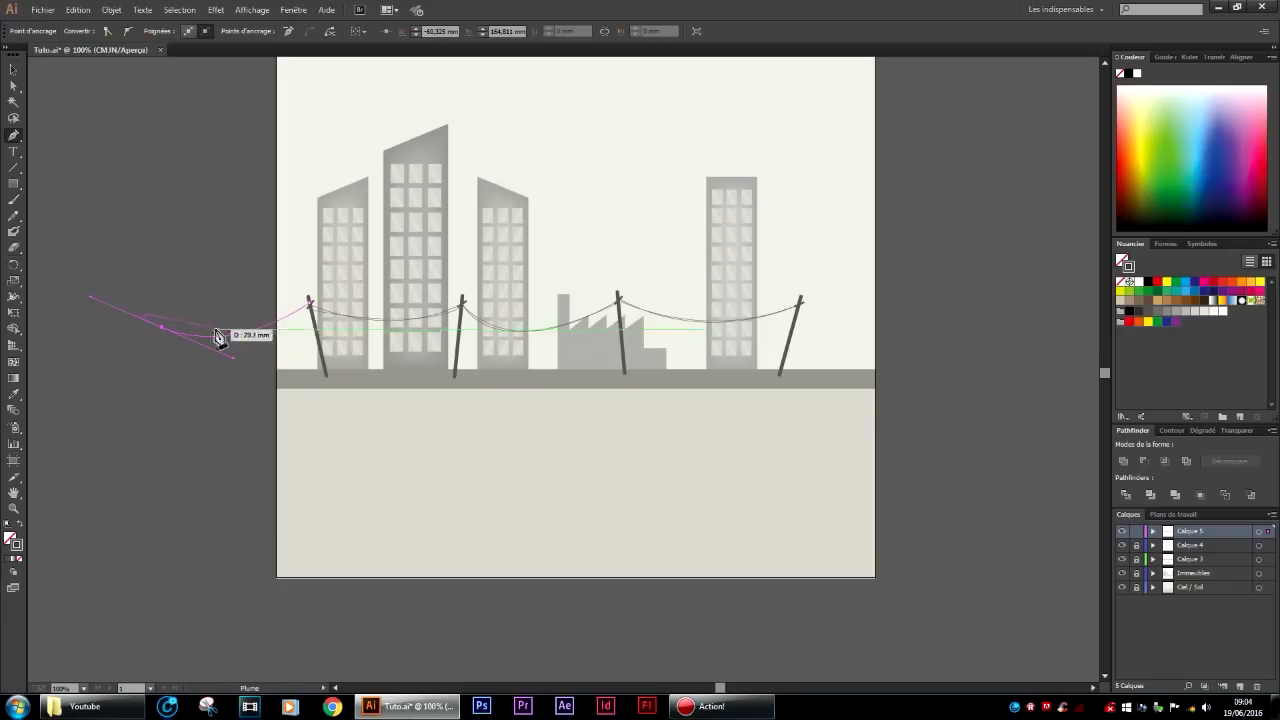
left_click(163, 328)
scroll(310, 309, "up", 1)
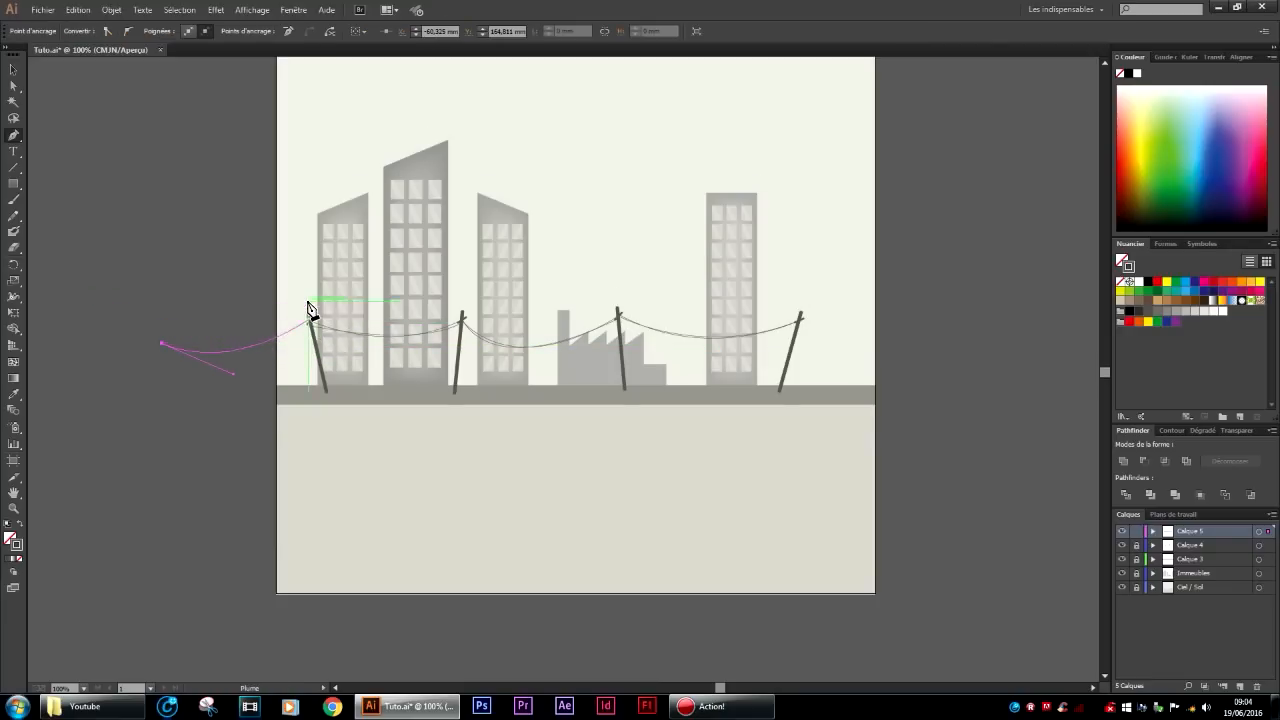
Draw a second, slightly offset sagging wire from the outer endpoint beyond the artboard's left edge back to the first pole's crossbar.
scroll(308, 330, "up", 2)
scroll(334, 385, "left", 2)
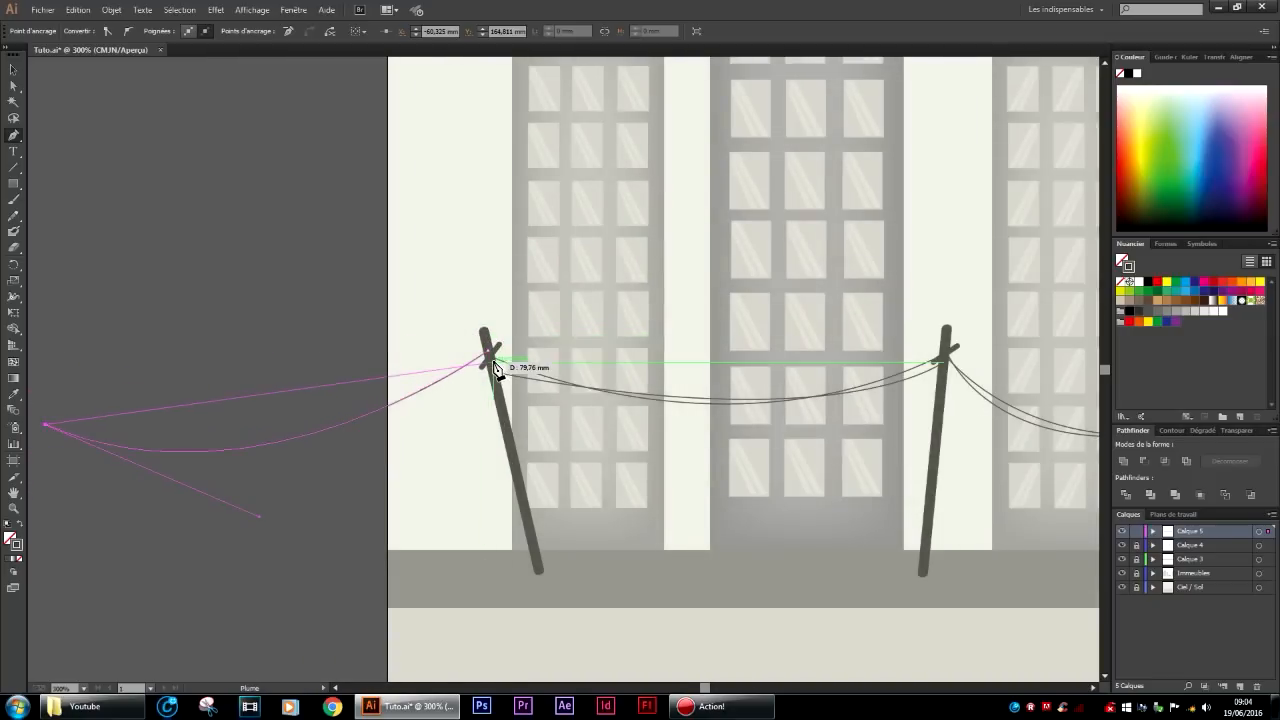
left_click_drag(490, 367, 716, 230)
scroll(666, 273, "right", 1)
scroll(666, 273, "right", 1)
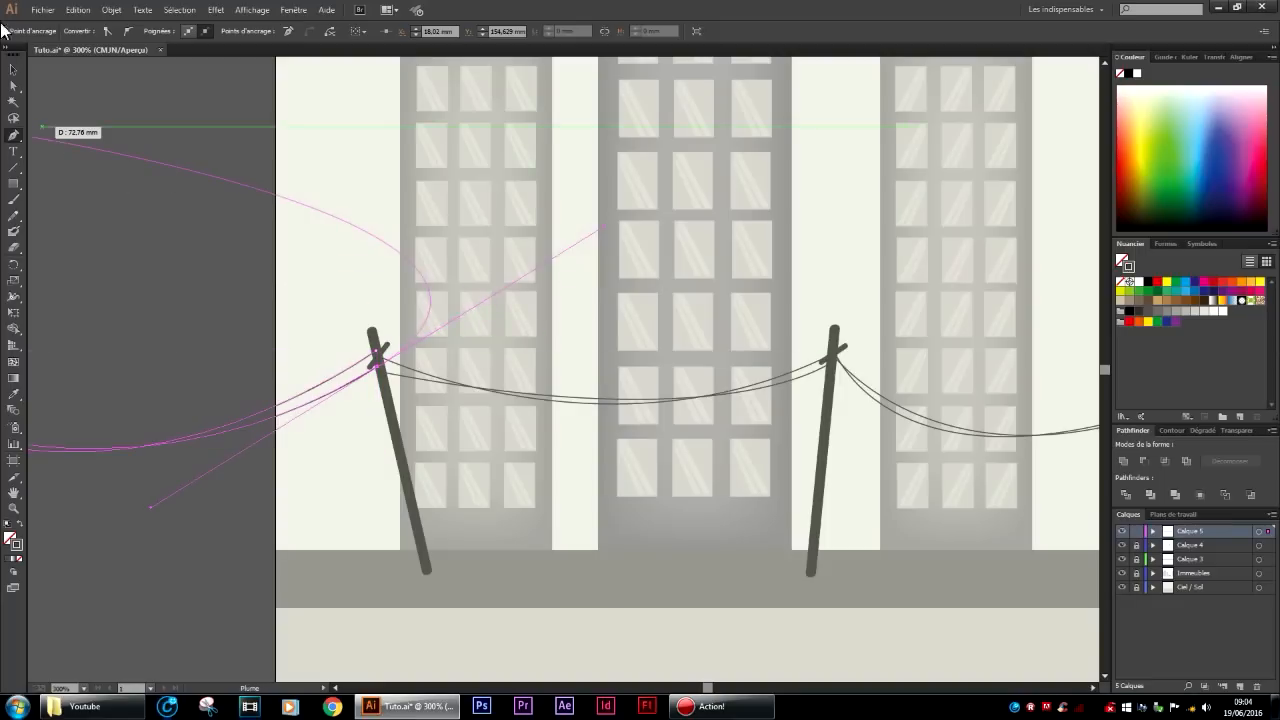
left_click(17, 75)
scroll(566, 366, "down", 9)
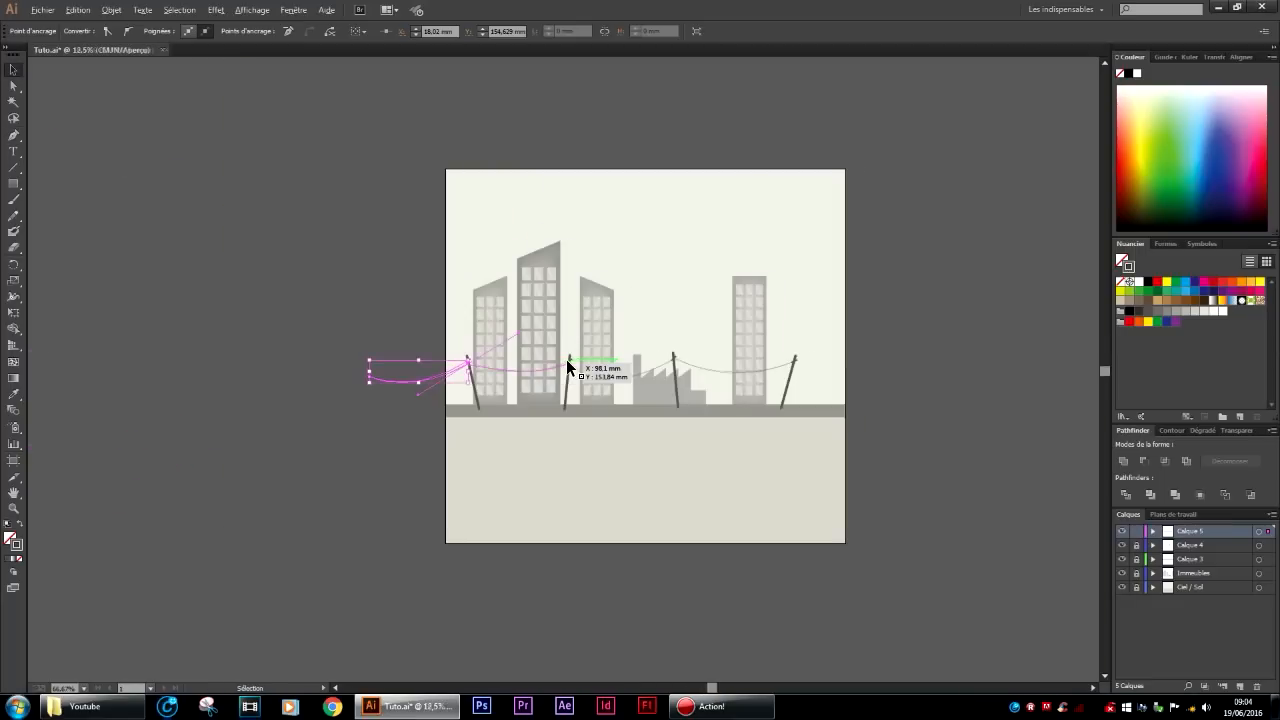
Draw a sagging wire with the Pen tool from the last pole's crossbar to a point well outside the artboard's right edge.
scroll(490, 378, "up", 9)
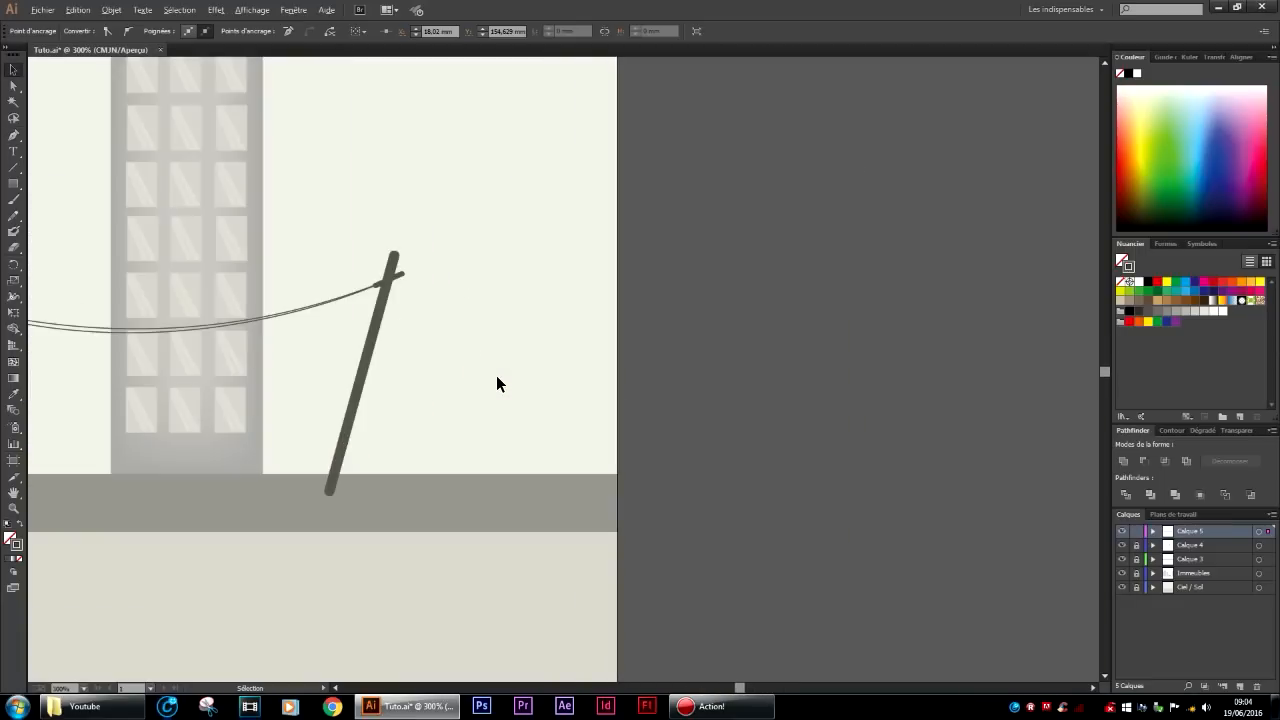
left_click(13, 135)
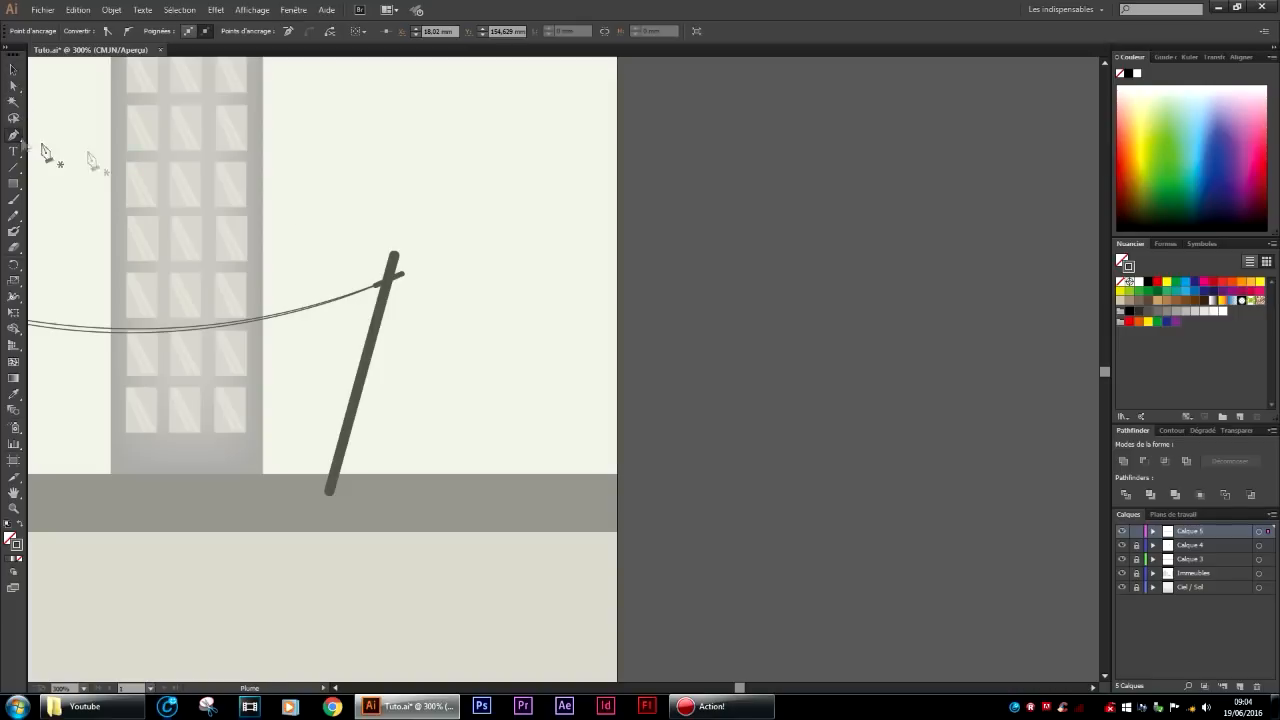
left_click(393, 275)
left_click_drag(966, 318, 1060, 188)
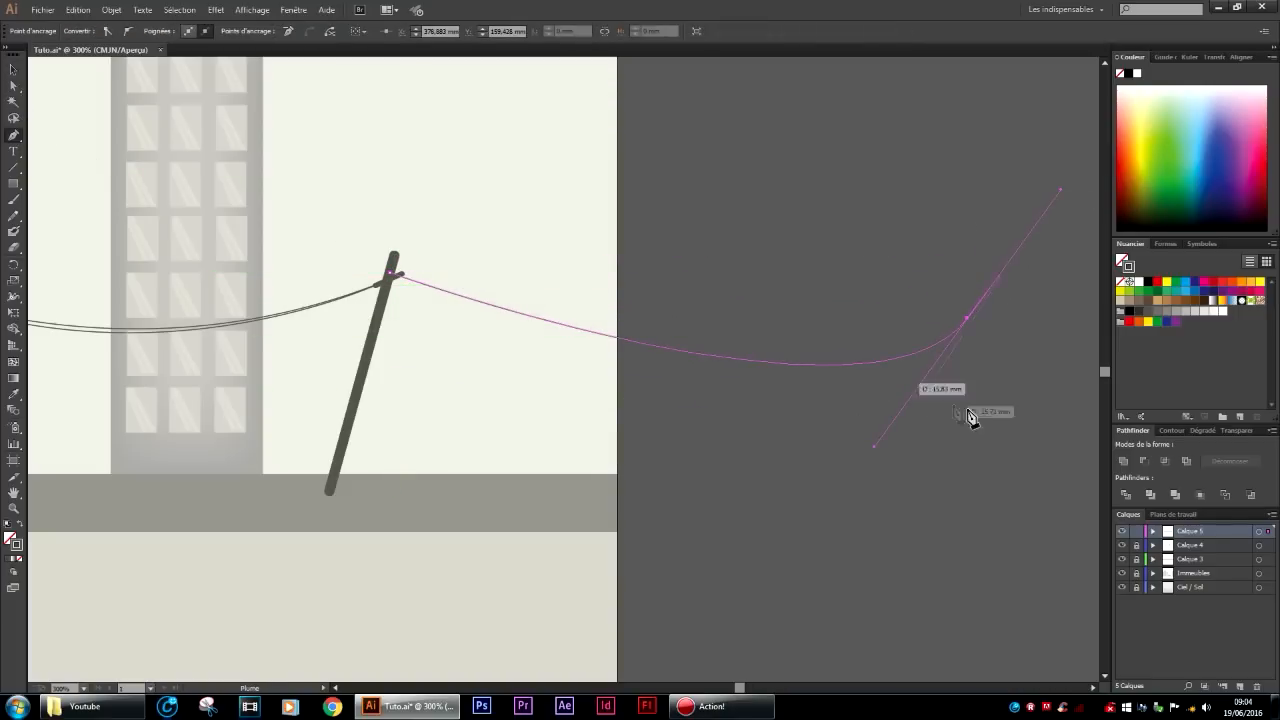
left_click(966, 318)
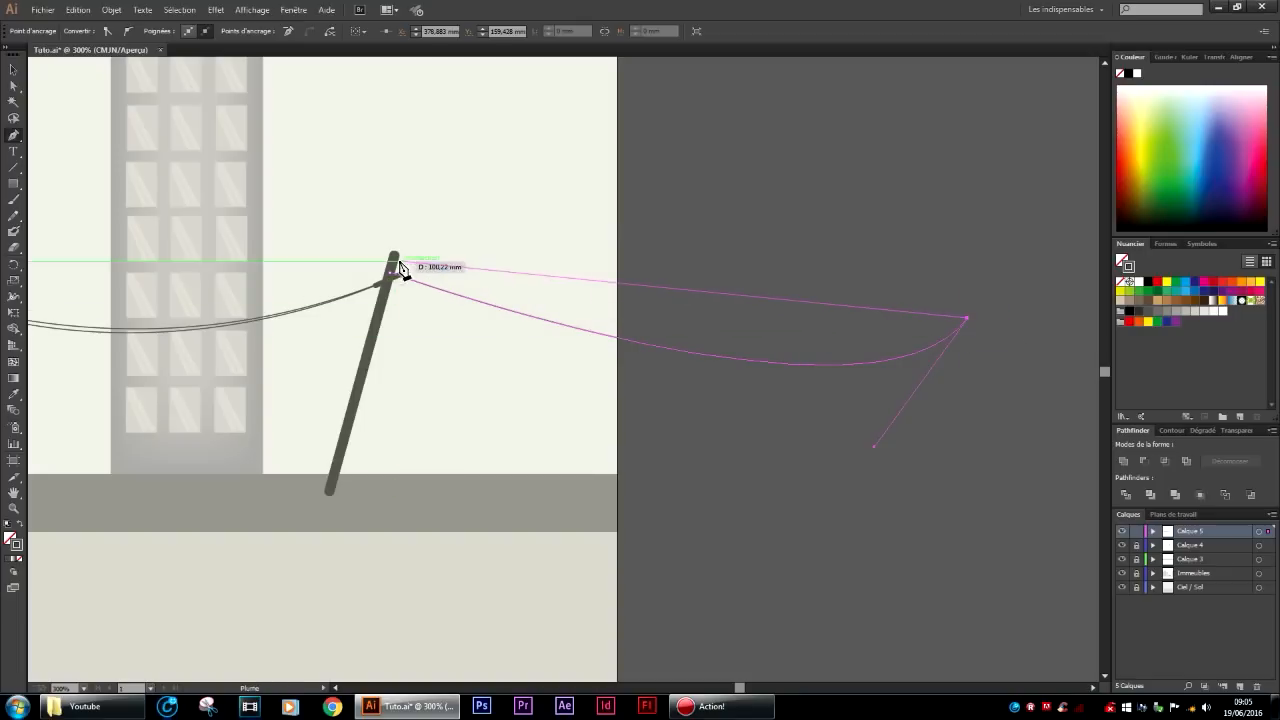
Draw a second, slightly offset wire from that outer point back to the last pole's crossbar, then deselect it.
left_click_drag(391, 287, 132, 283)
left_click(13, 70)
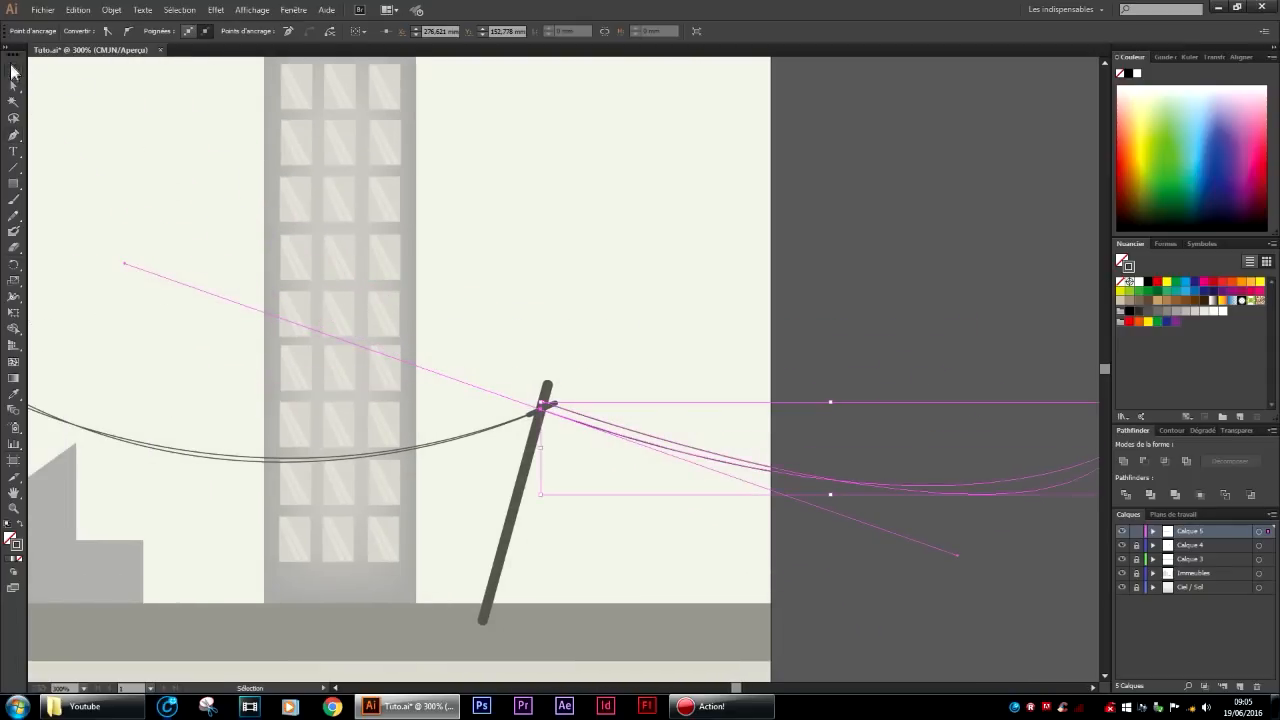
left_click(804, 346)
scroll(737, 321, "down", 4)
scroll(736, 319, "down", 2)
scroll(804, 367, "up", 6)
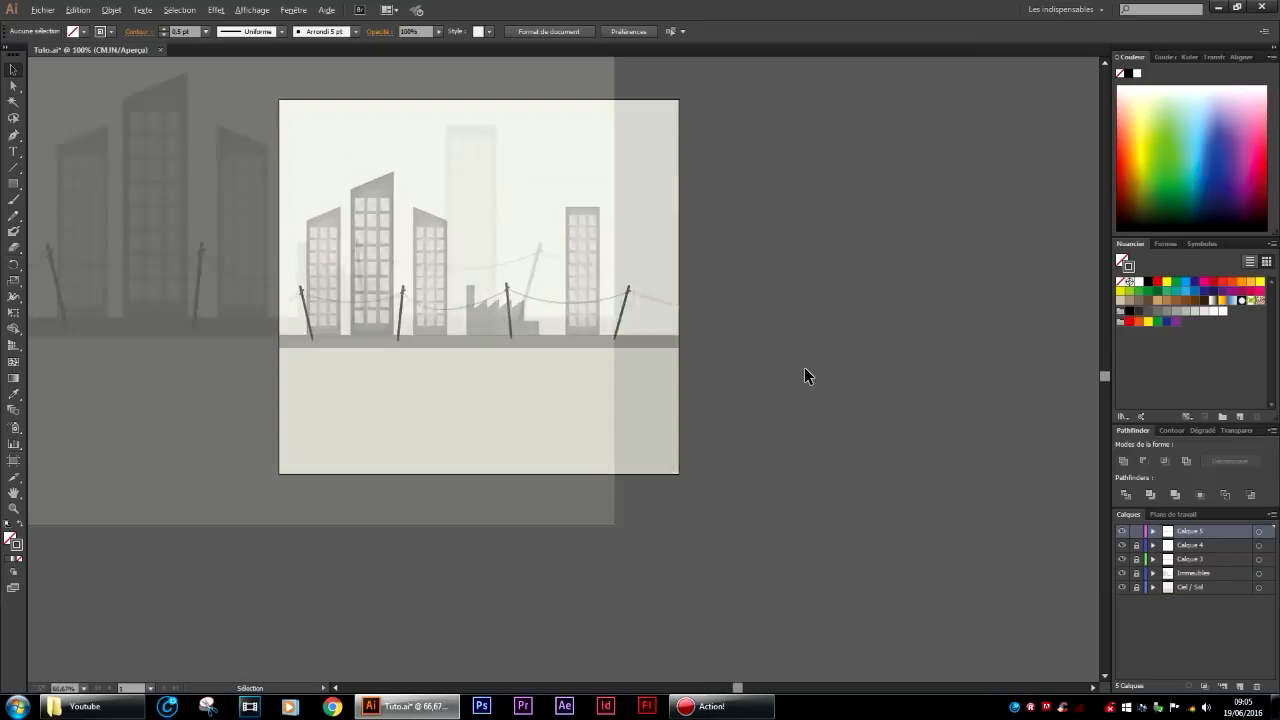
Add an anchor point to each of the two outer wires exactly where they cross the artboard's right edge.
scroll(804, 368, "up", 5)
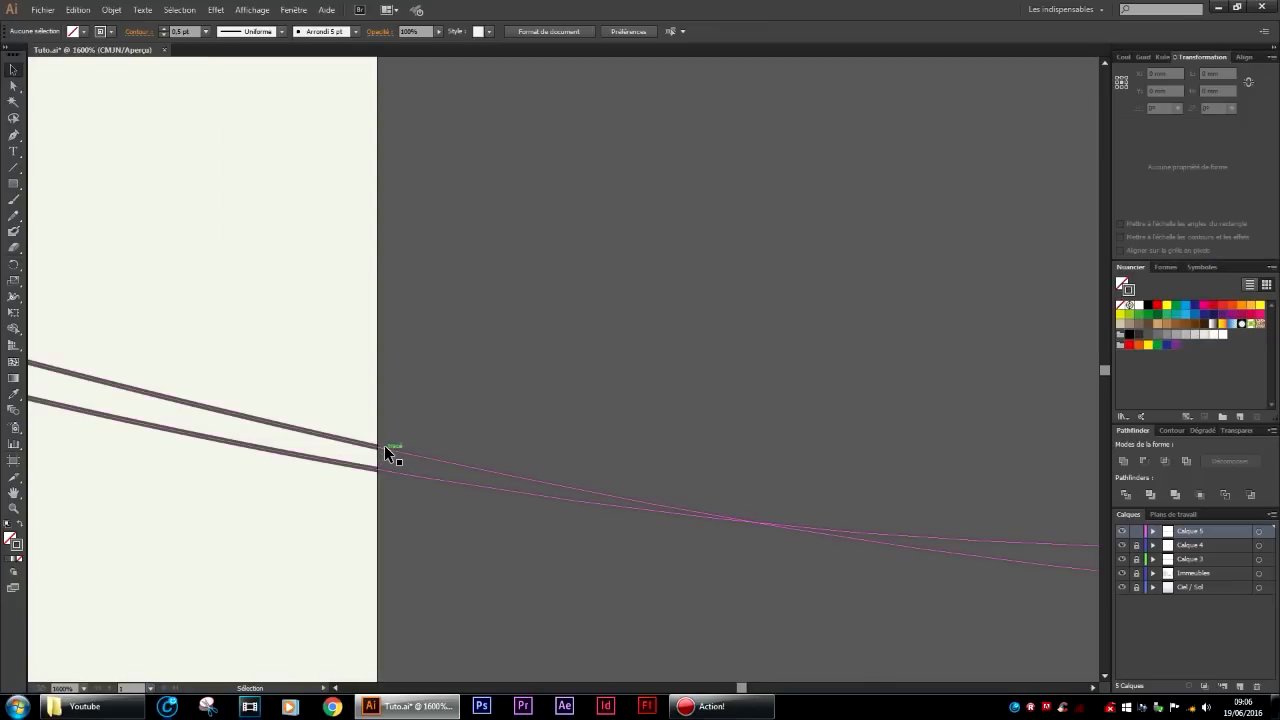
left_click(385, 446)
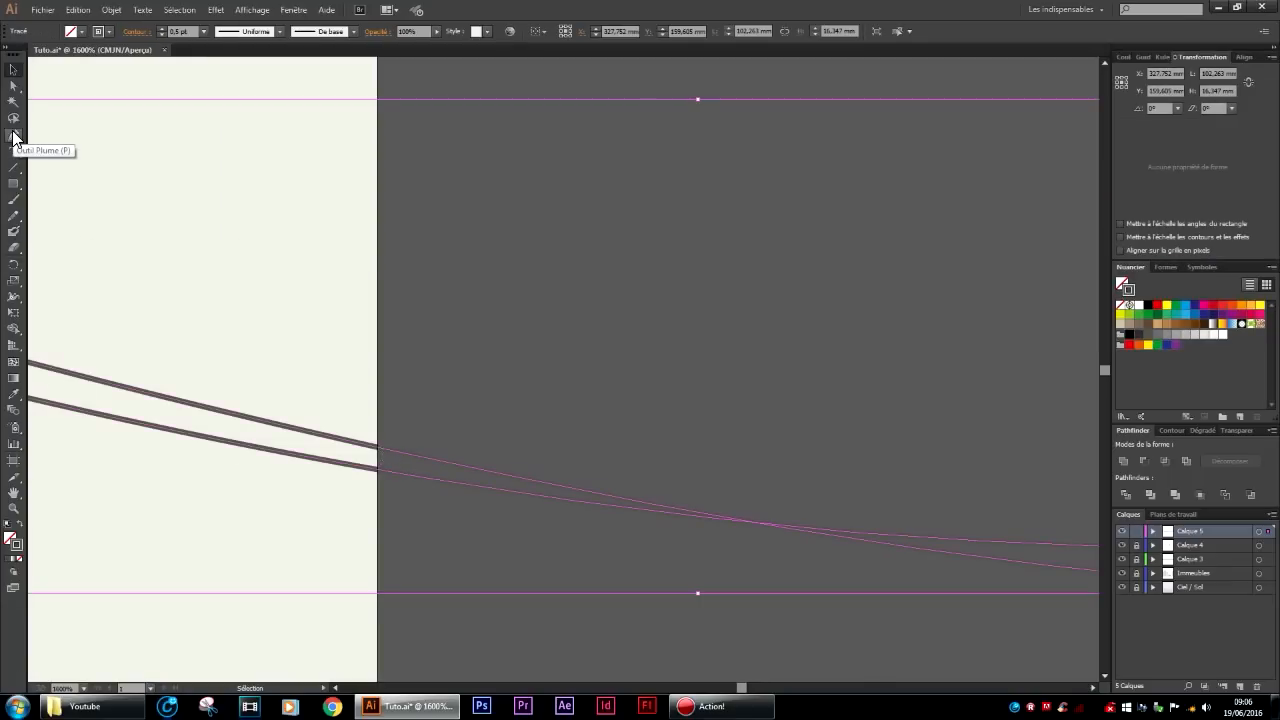
left_click_drag(13, 135, 89, 157)
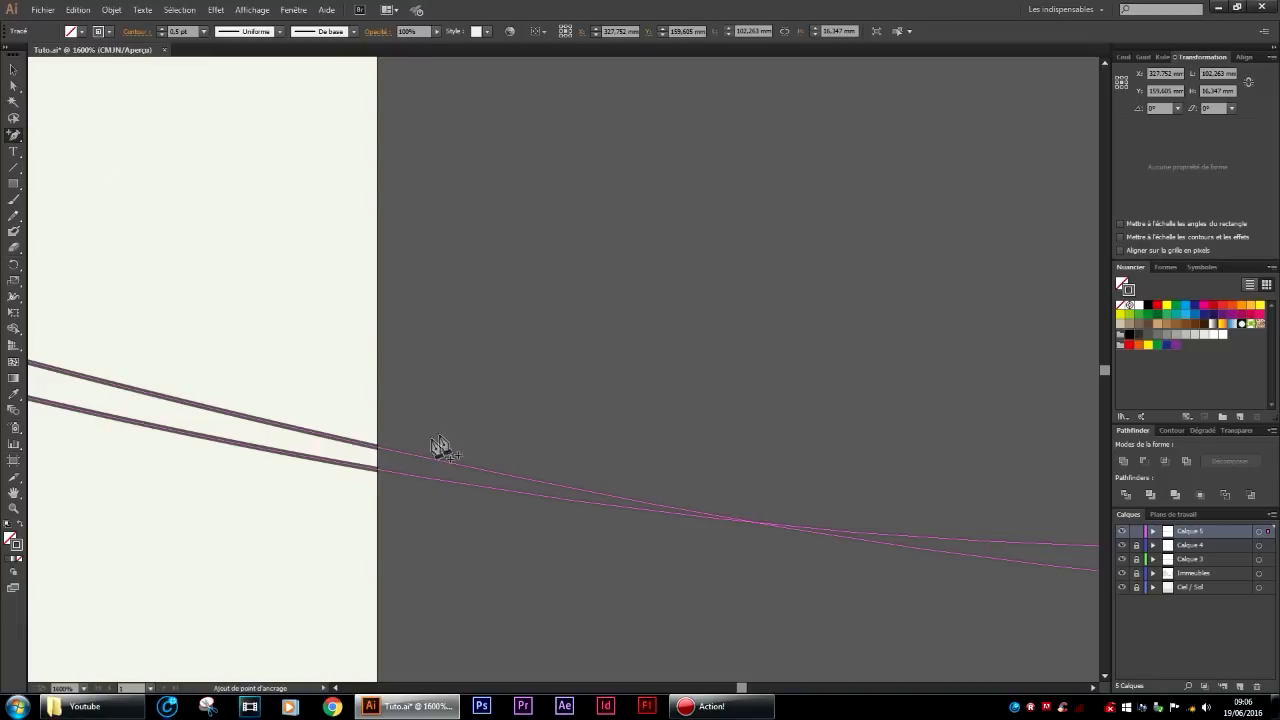
left_click(377, 448)
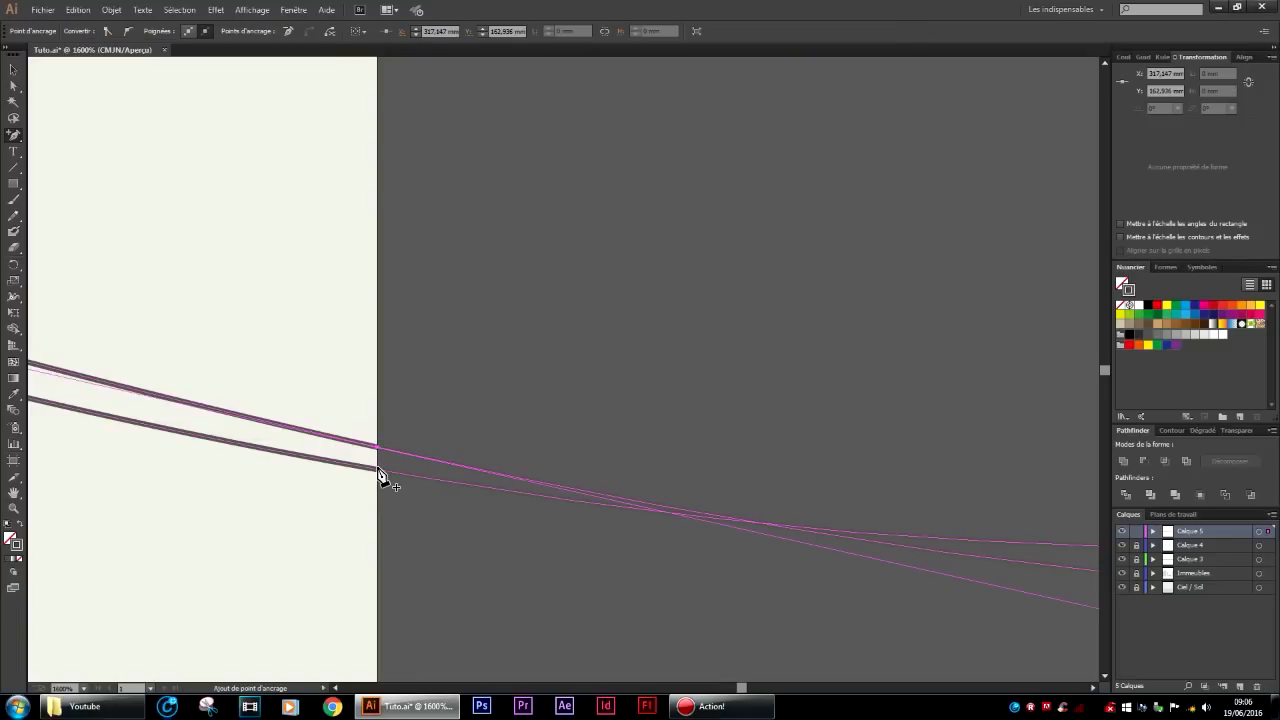
left_click(377, 469)
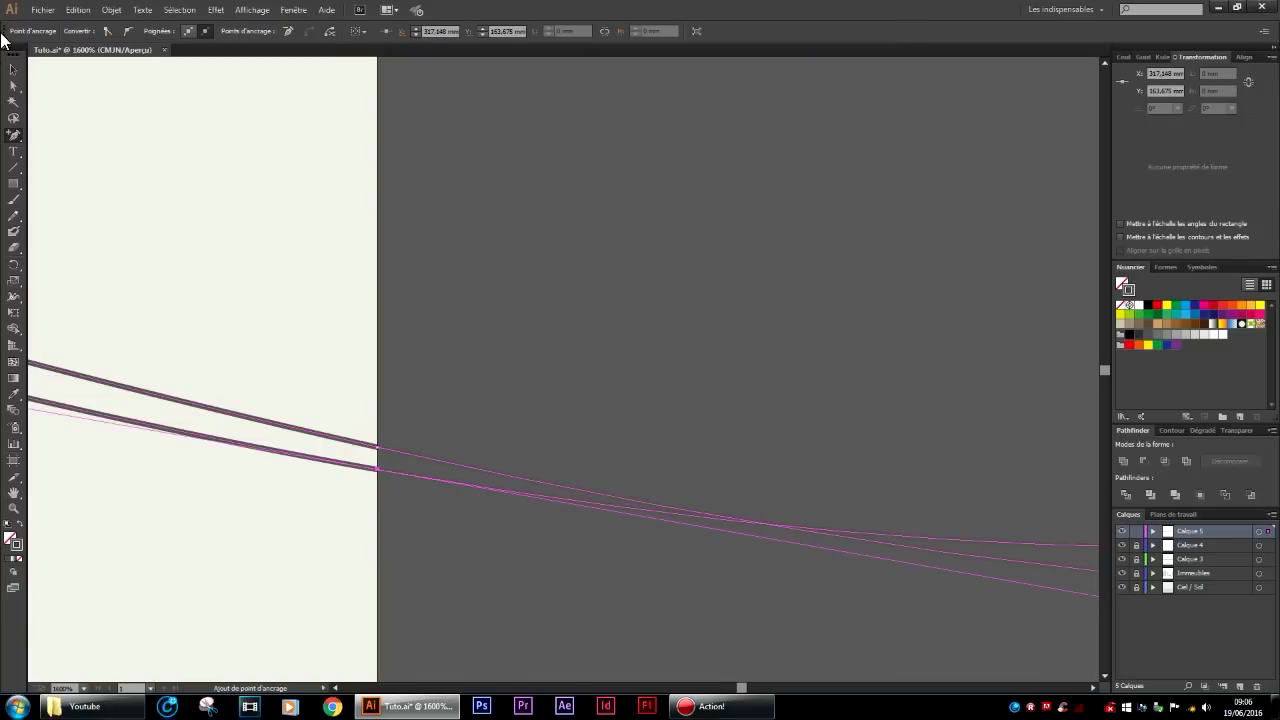
left_click(14, 74)
left_click(608, 347)
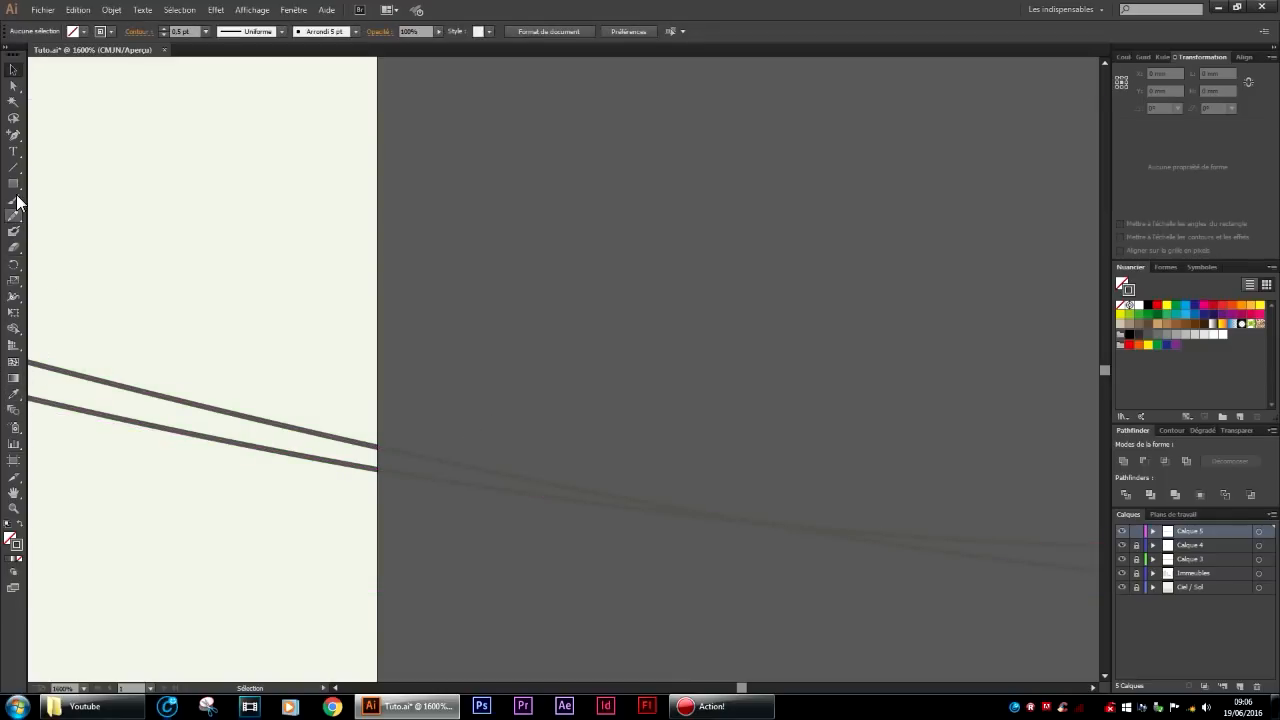
Cut both wires with the Scissors tool at the anchor points on the artboard's right edge.
left_click(12, 252)
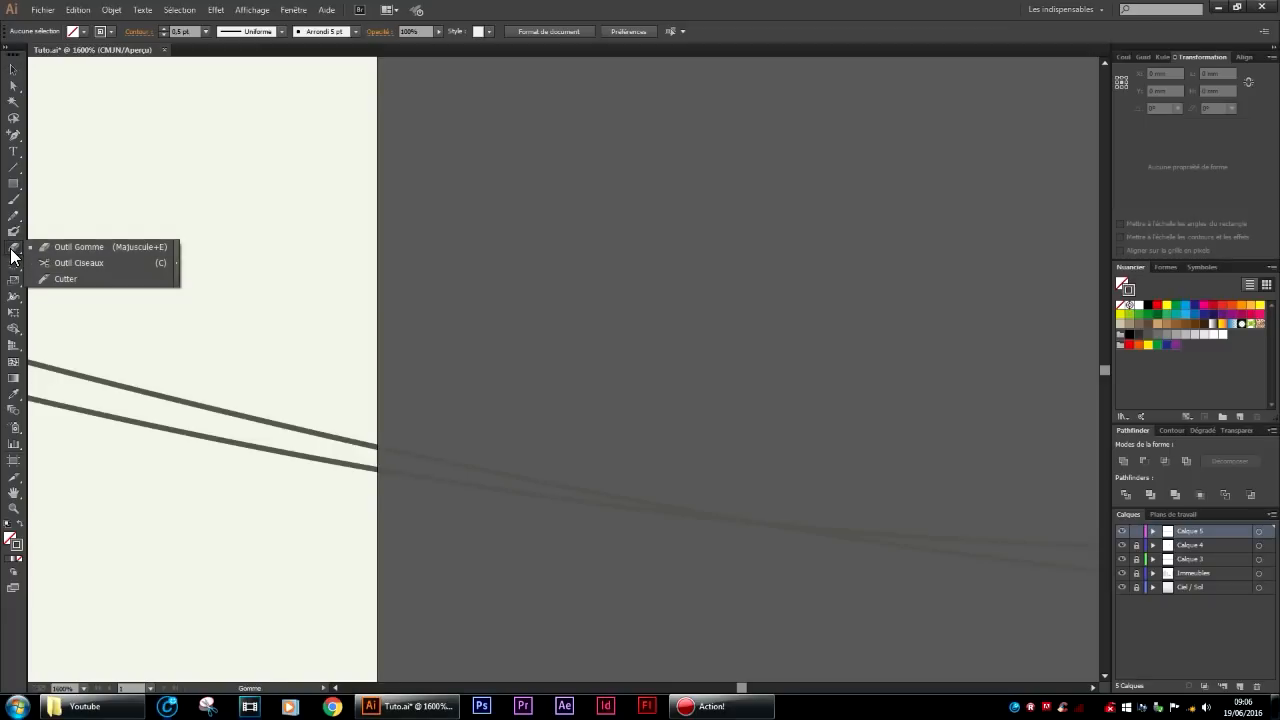
left_click(86, 262)
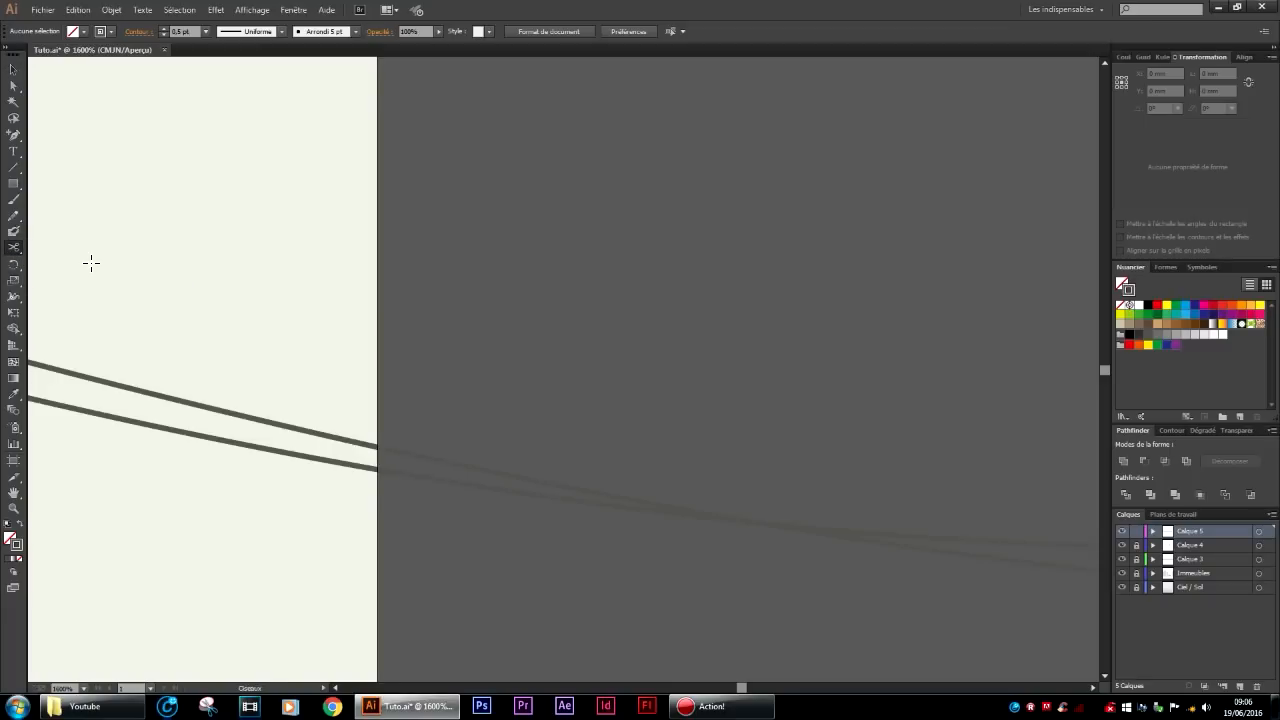
left_click(380, 448)
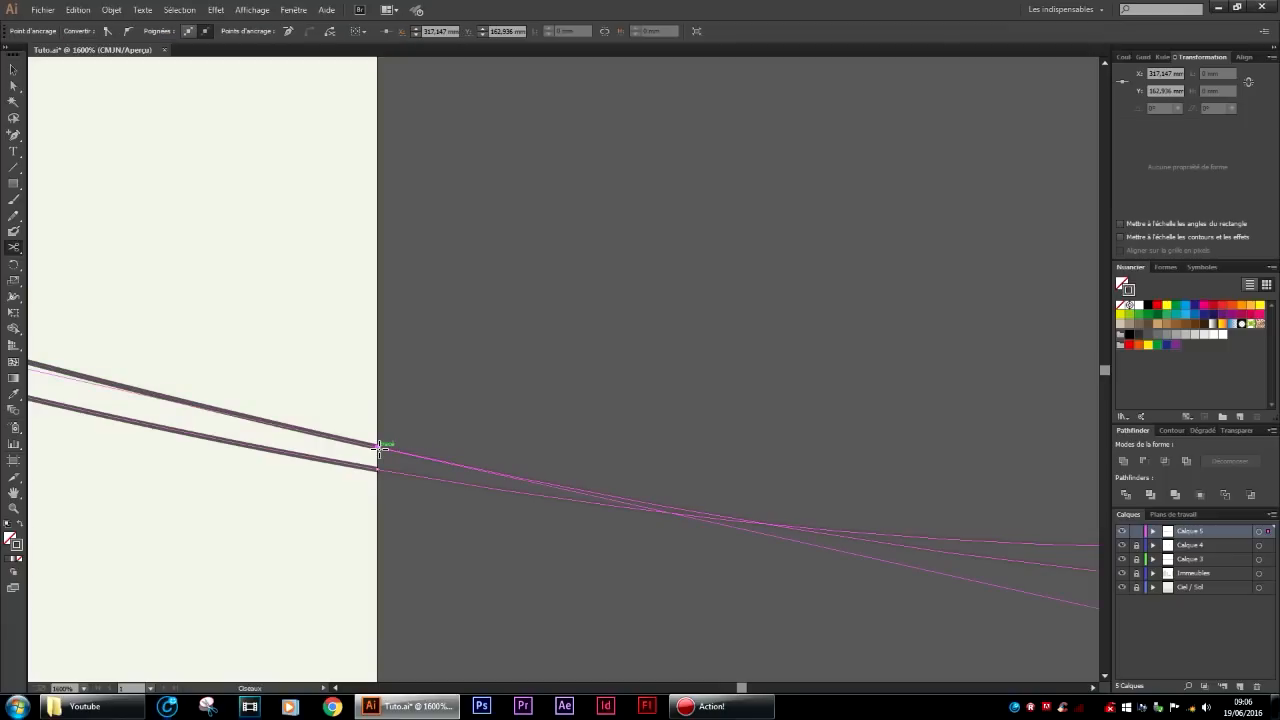
left_click(379, 469)
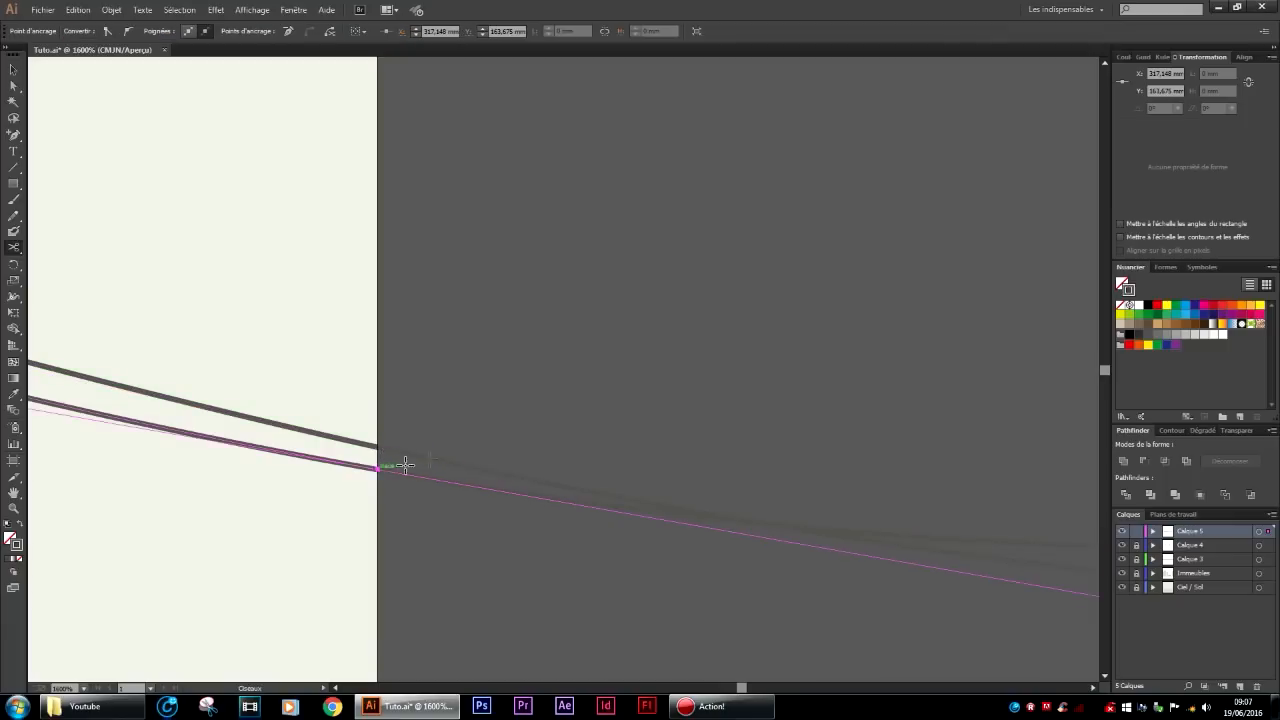
Delete the two cut wire pieces lying outside the artboard's right edge.
scroll(500, 380, "down", 5)
scroll(392, 410, "left", 2)
left_click(13, 70)
left_click(158, 158)
left_click_drag(352, 413, 413, 366)
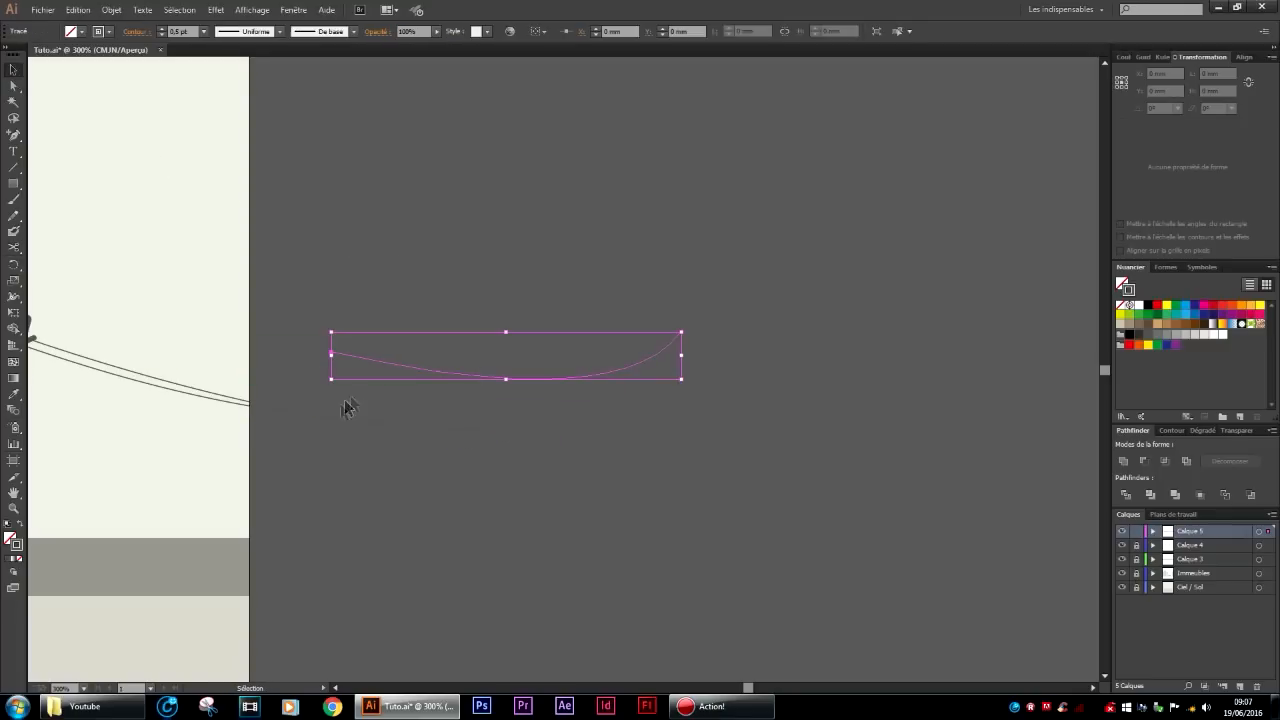
left_click_drag(304, 413, 424, 414)
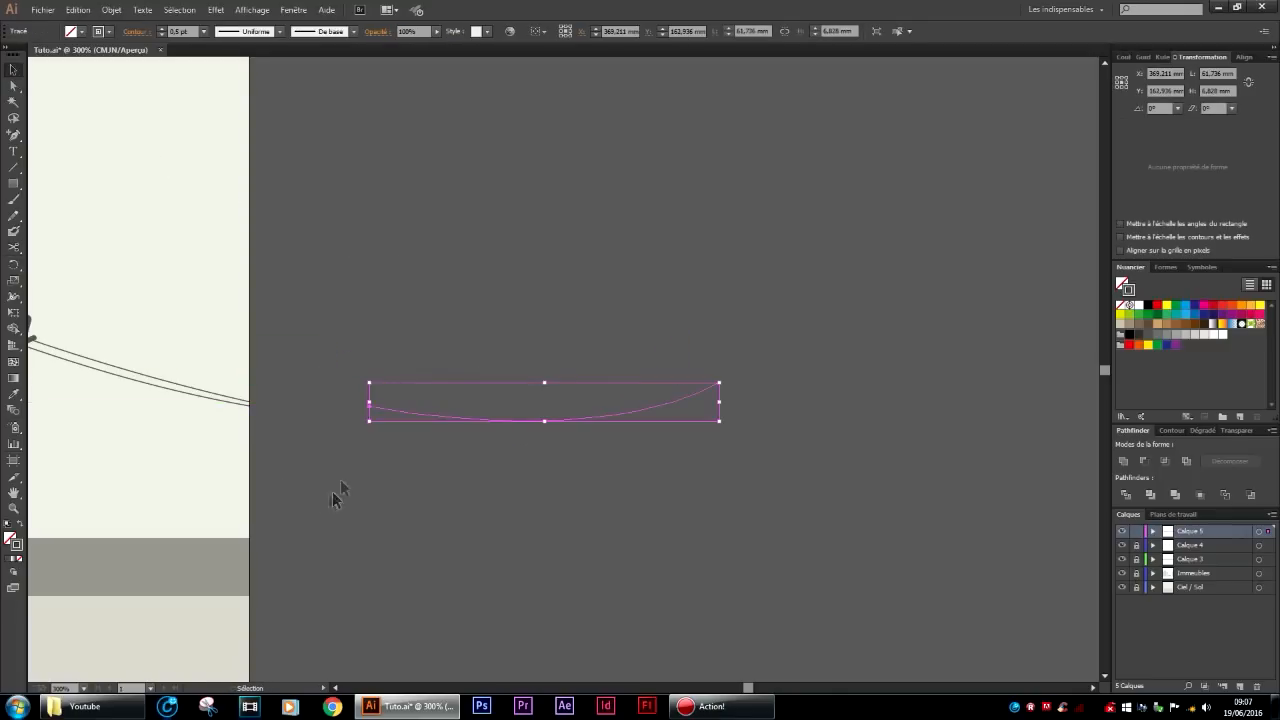
left_click_drag(333, 494, 560, 129)
key("Delete")
scroll(433, 339, "left", 3)
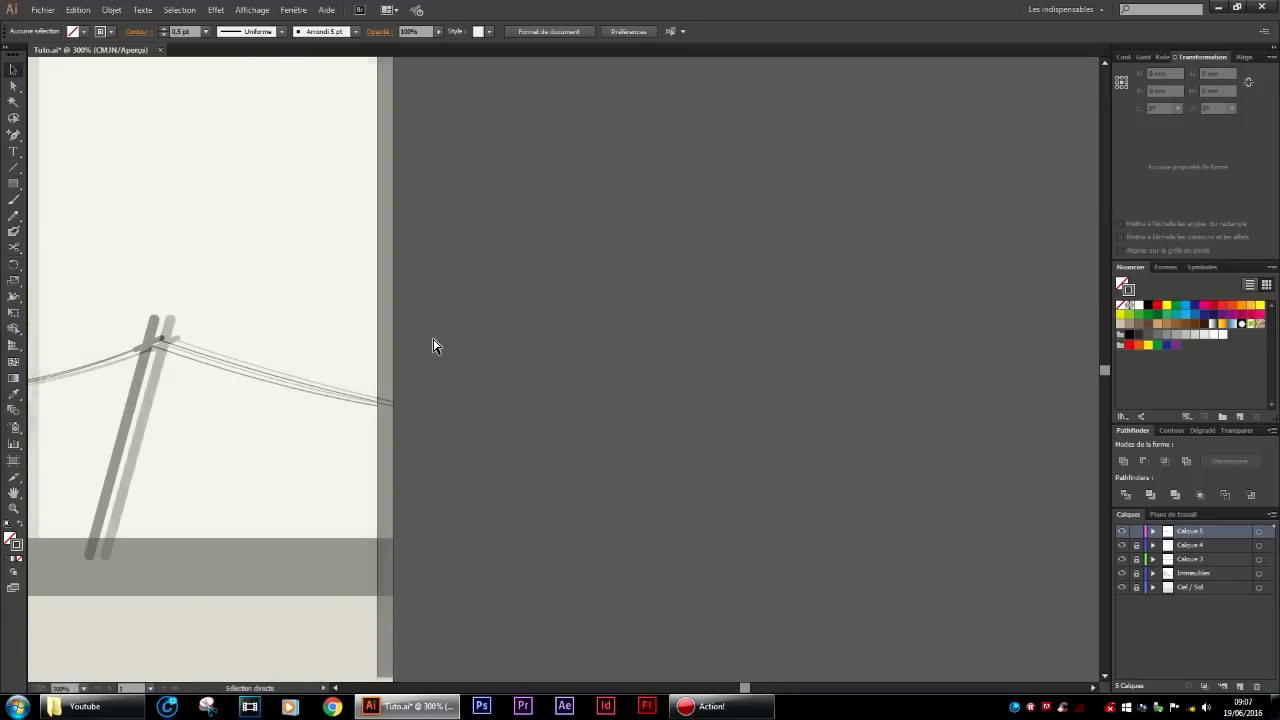
Add an anchor point to each of the two wires where they cross the artboard's left edge.
scroll(320, 391, "left", 6)
key("ctrl+minus")
key("ctrl+minus")
key("ctrl+minus")
key("ctrl+minus")
scroll(320, 390, "left", 6)
key("ctrl+plus")
key("ctrl+plus")
key("ctrl+plus")
key("ctrl+plus")
key("ctrl+plus")
key("ctrl+plus")
key("ctrl+plus")
scroll(500, 402, "up", 2)
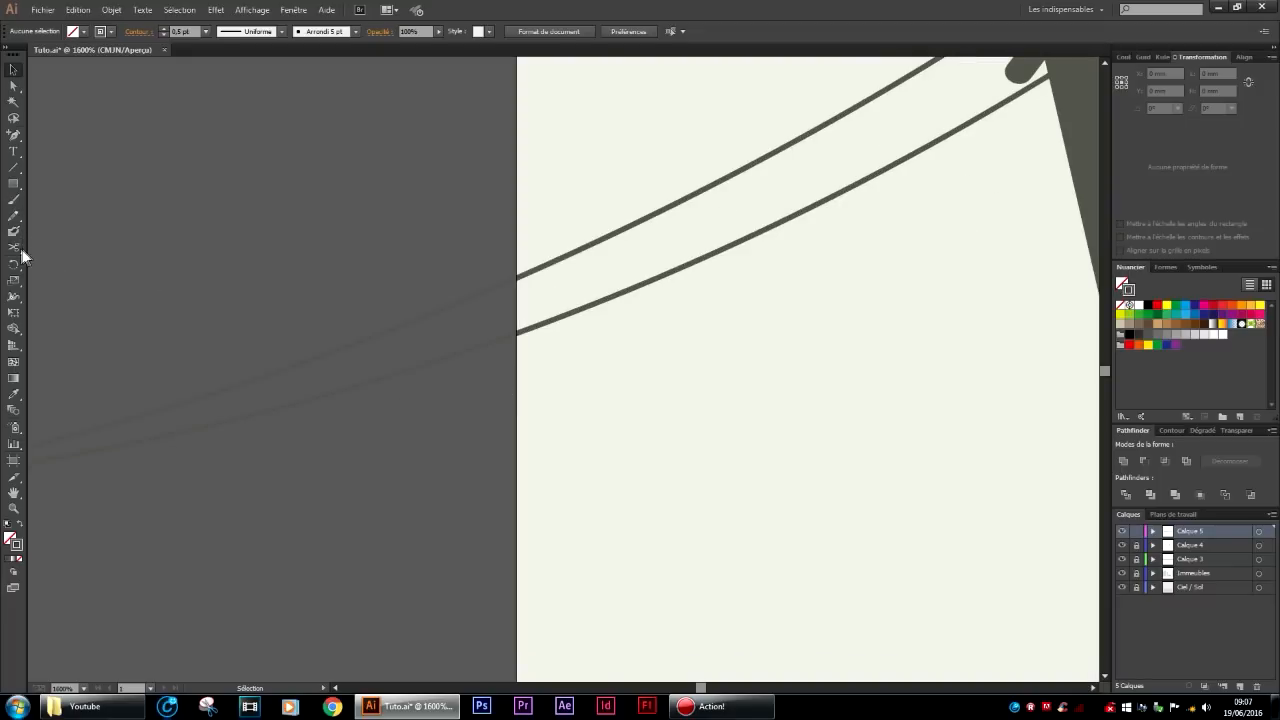
mouse_move(15, 254)
left_mouse_down()
mouse_move(71, 251)
mouse_move(67, 264)
left_mouse_up()
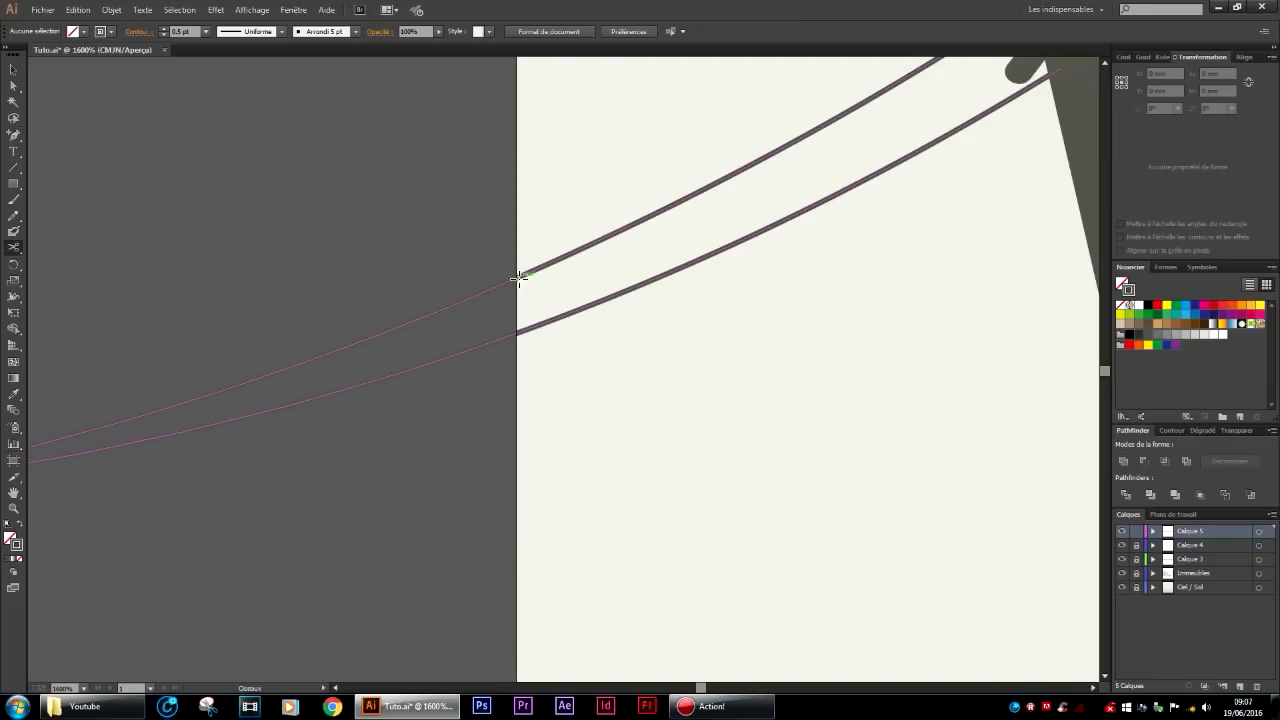
left_click(14, 135)
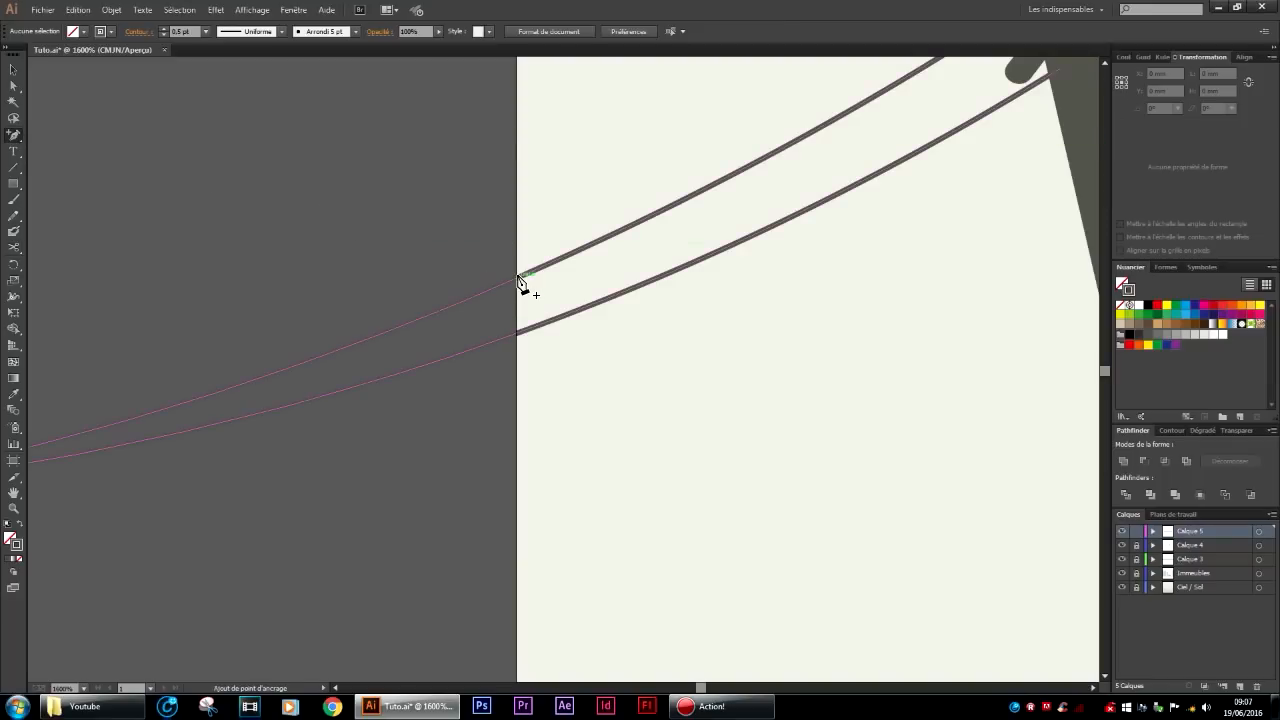
left_click(517, 280)
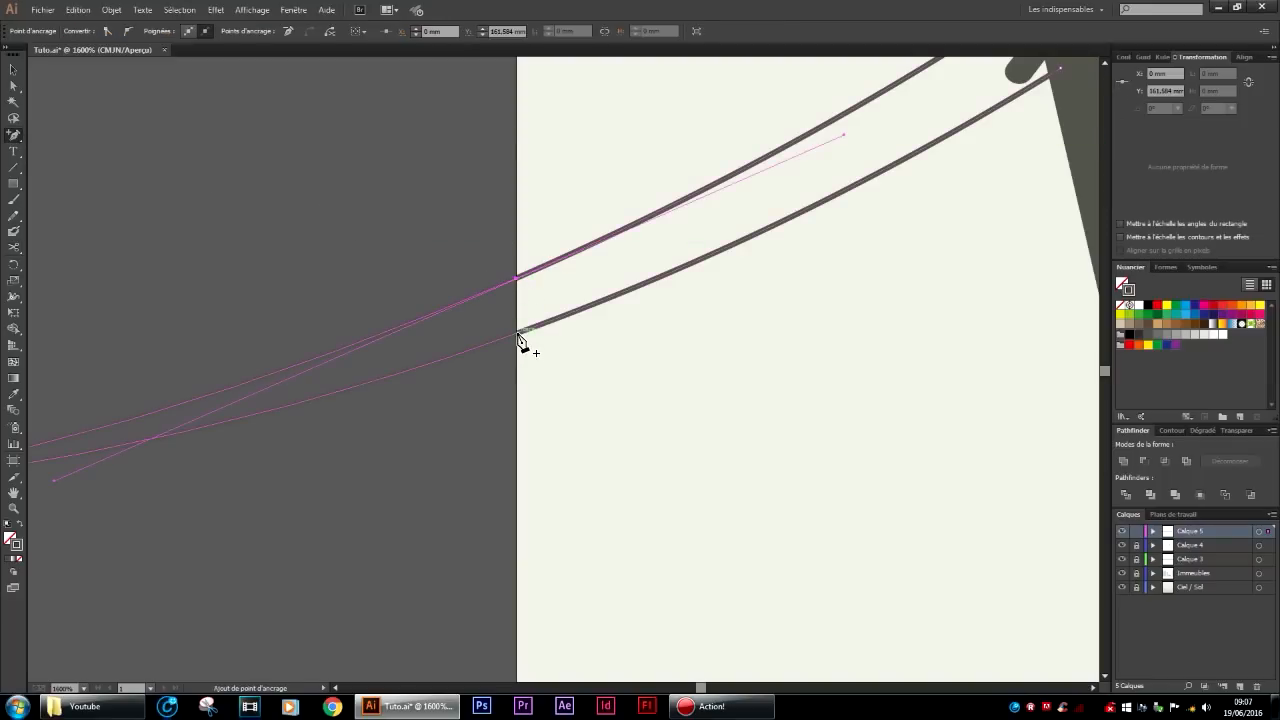
left_click(517, 332)
Cut both wires with the Scissors tool at the artboard's left edge and delete the pieces outside it.
left_click(14, 247)
left_click(517, 277)
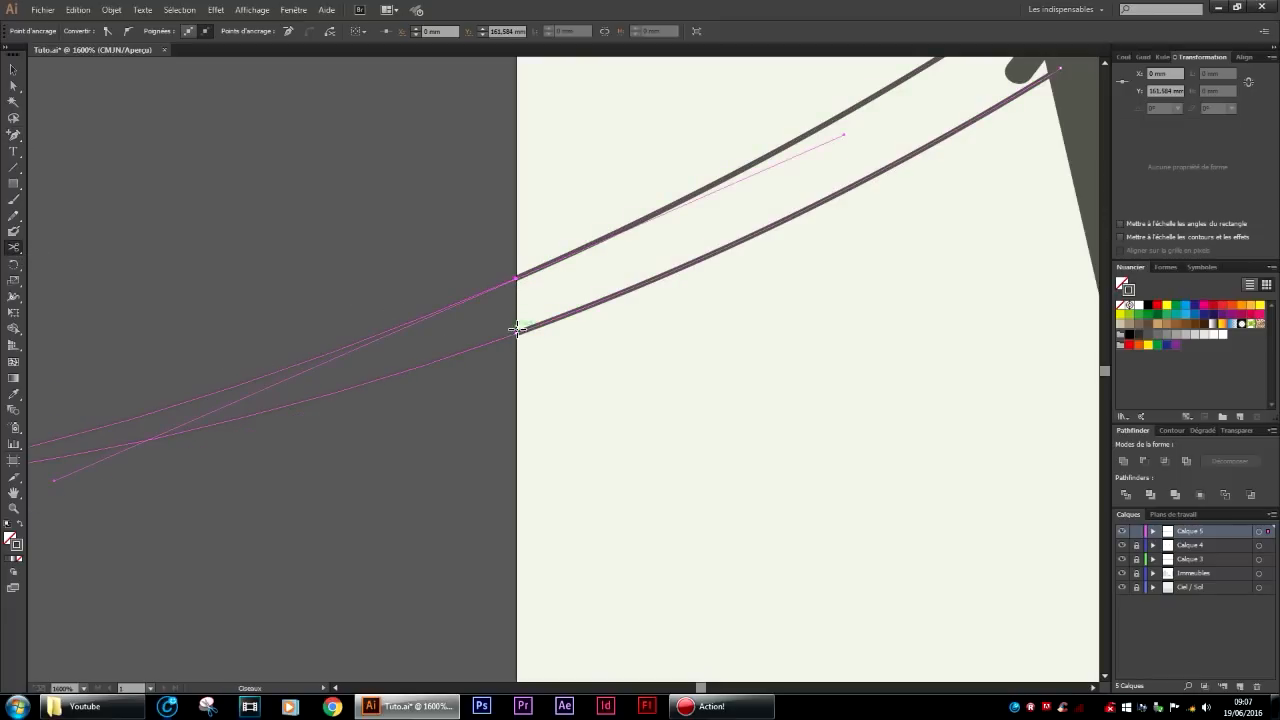
left_click(517, 333)
key("v")
left_click_drag(154, 128, 330, 522)
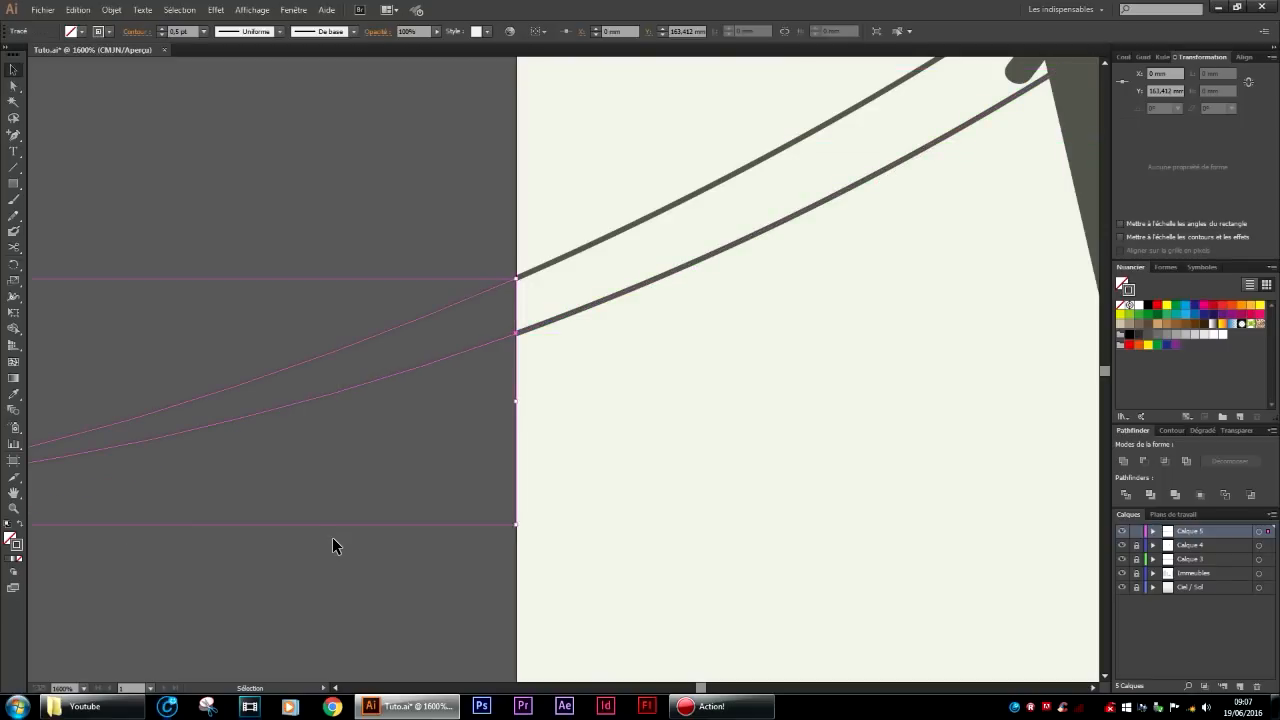
key("Delete")
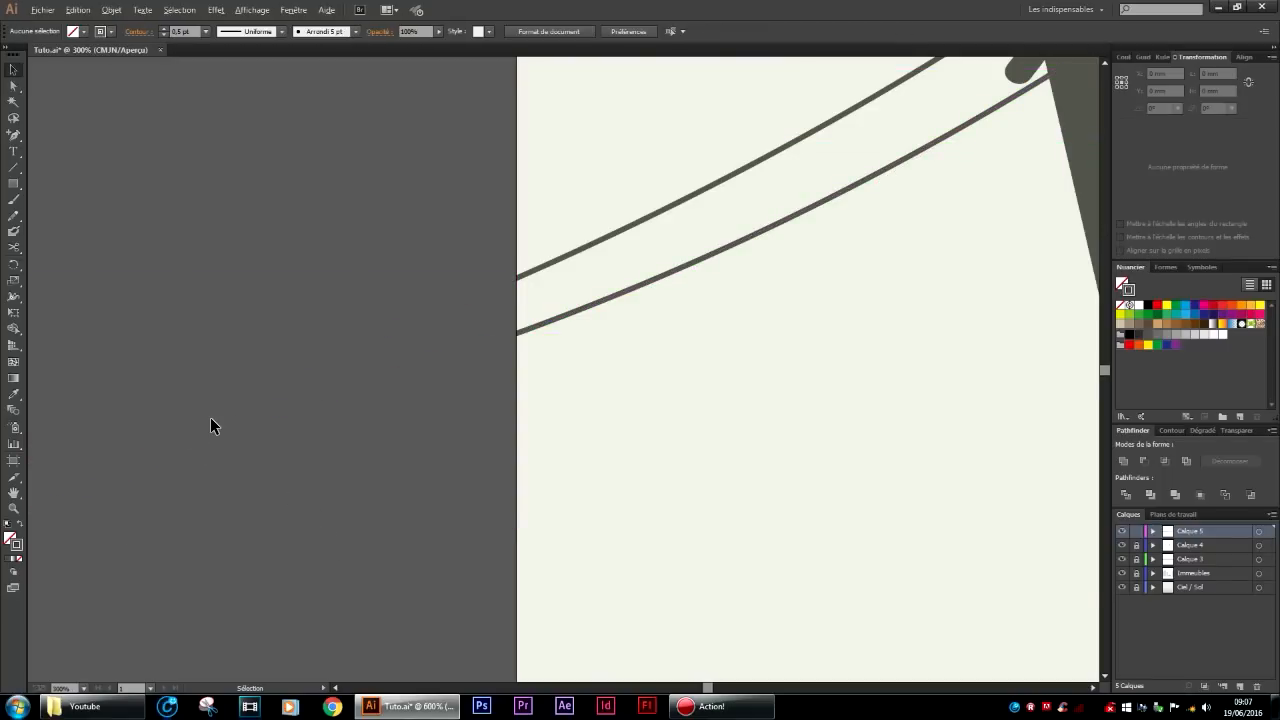
scroll(210, 425, "down", 5)
scroll(210, 417, "down", 3)
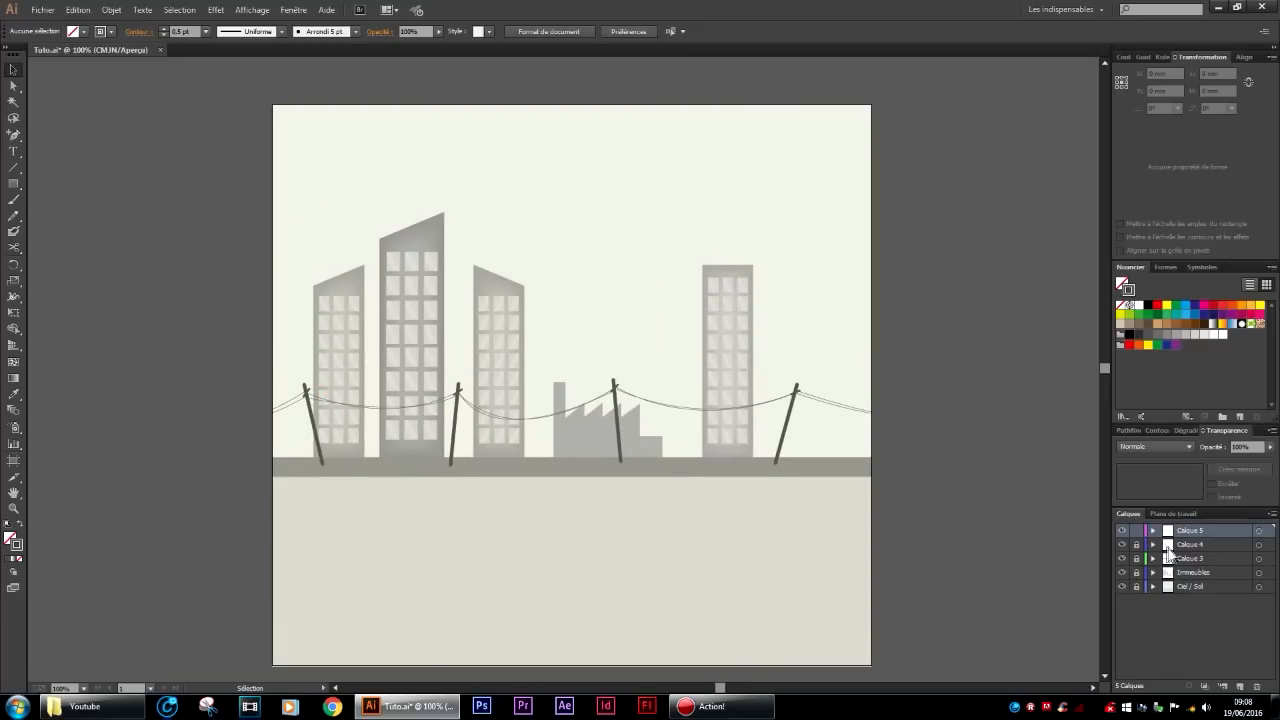
Unlock the layer Calque 4, select all poles and wires, and group them.
left_click(1136, 545)
left_click_drag(878, 388, 168, 477)
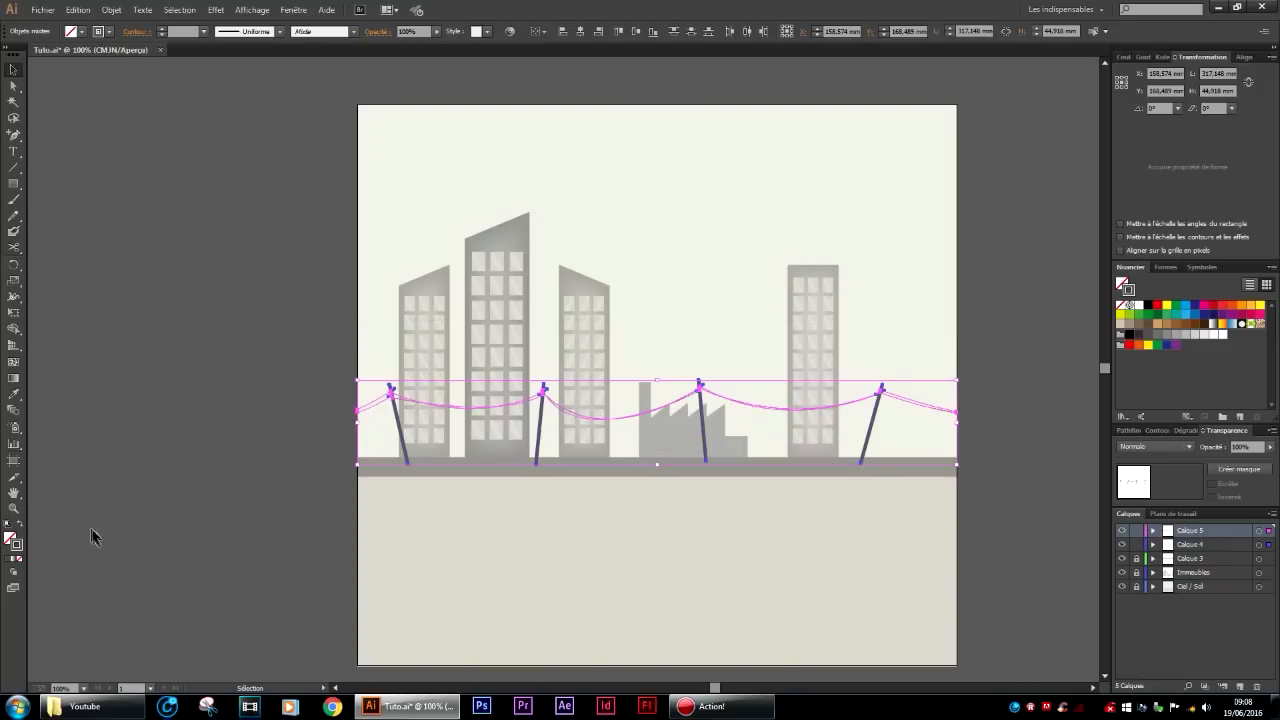
key("a")
key("v")
key("ctrl+g")
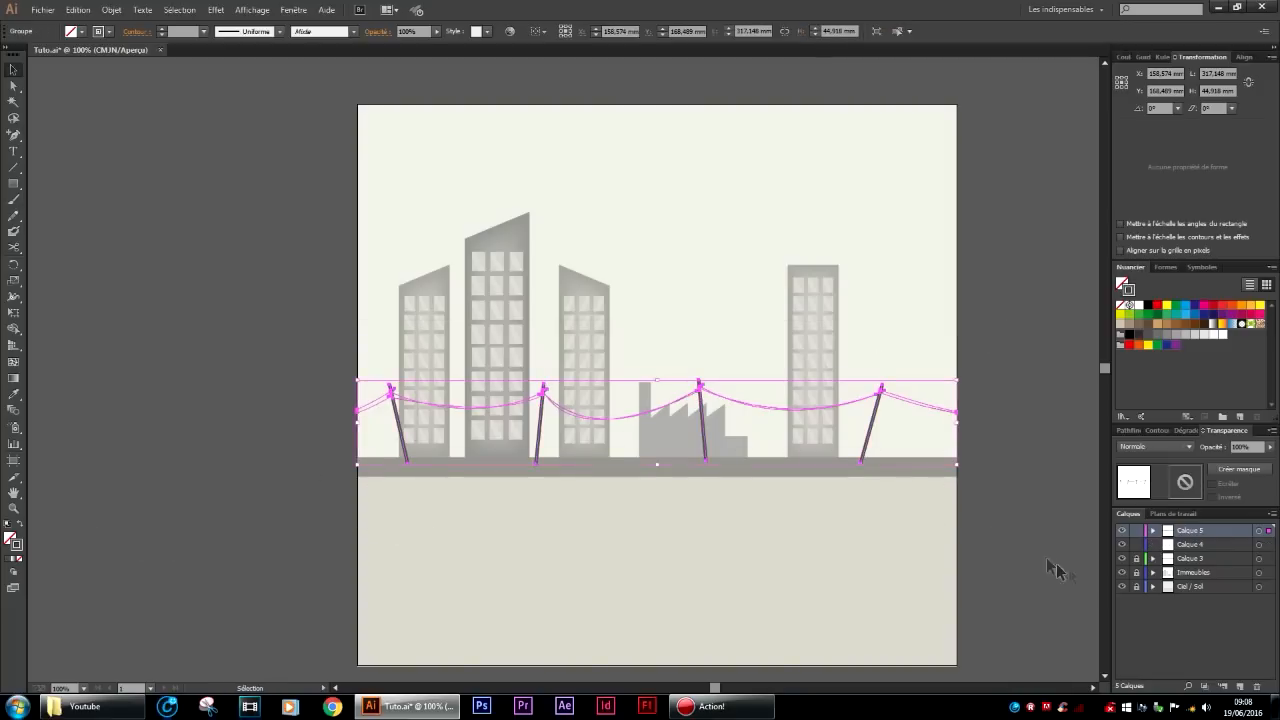
Delete the emptied layer Calque 4, make Calque 5 the active layer, and deselect the group.
left_click(1180, 544)
left_click(1256, 687)
left_click(1172, 528)
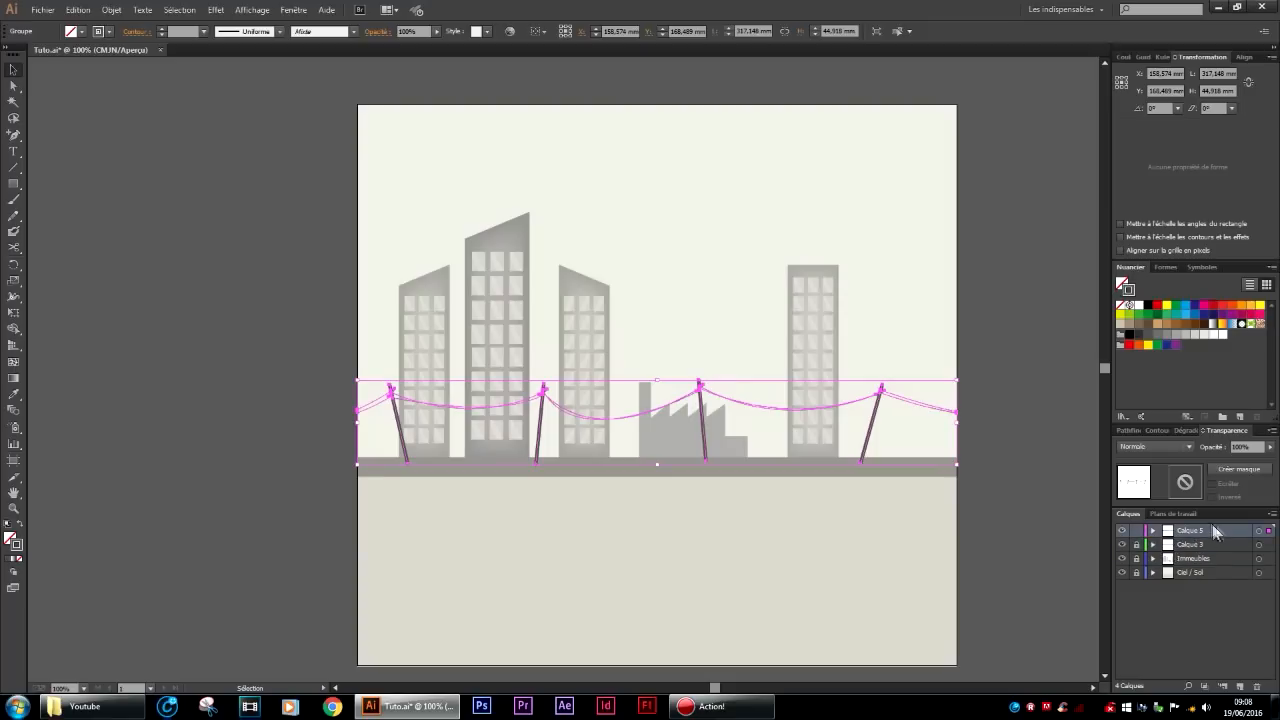
left_click(1018, 425)
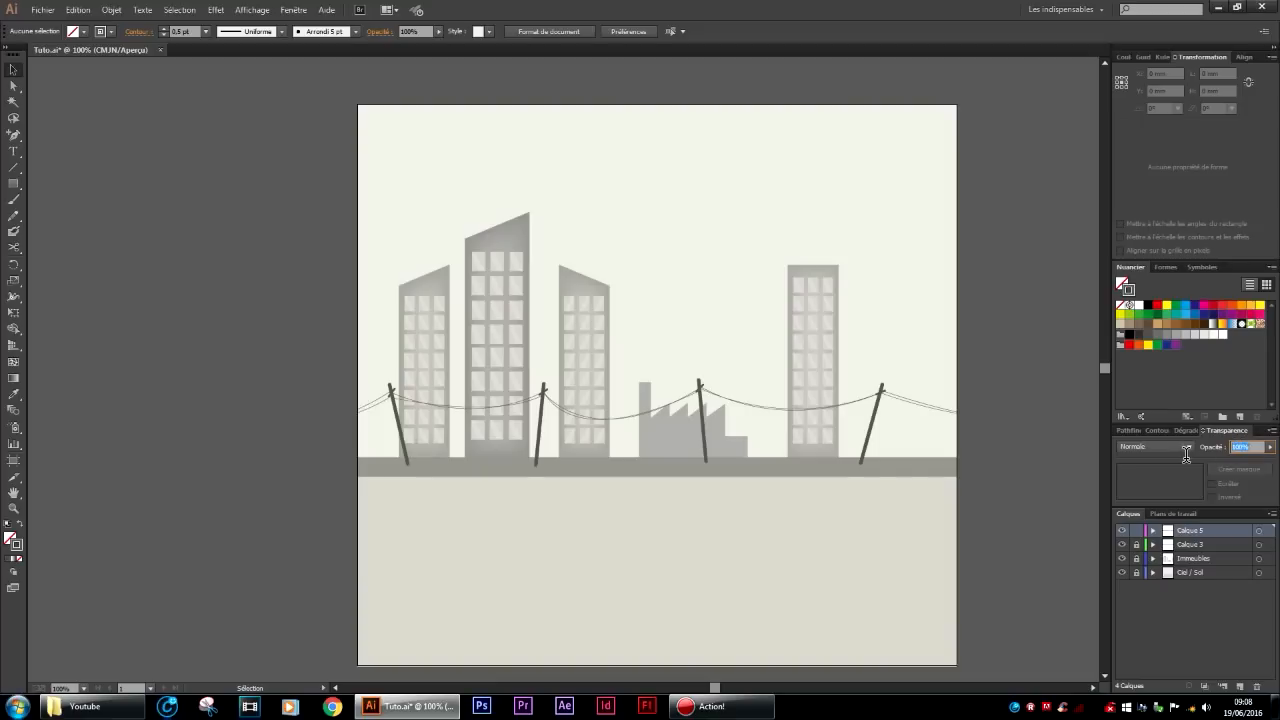
Set the opacity of the grouped poles and wires to 80%, then deselect the group.
type("90")
key("Return")
left_click_drag(968, 377, 242, 510)
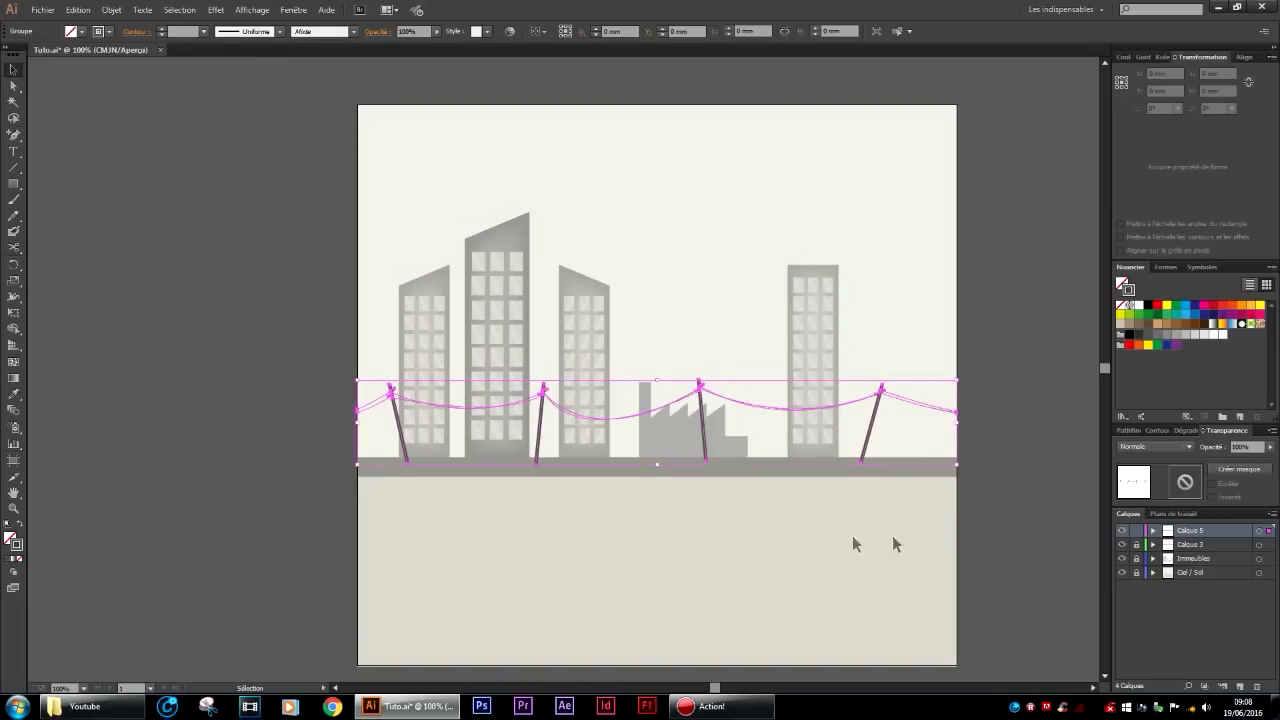
left_click(1269, 448)
left_click_drag(1258, 462, 1257, 462)
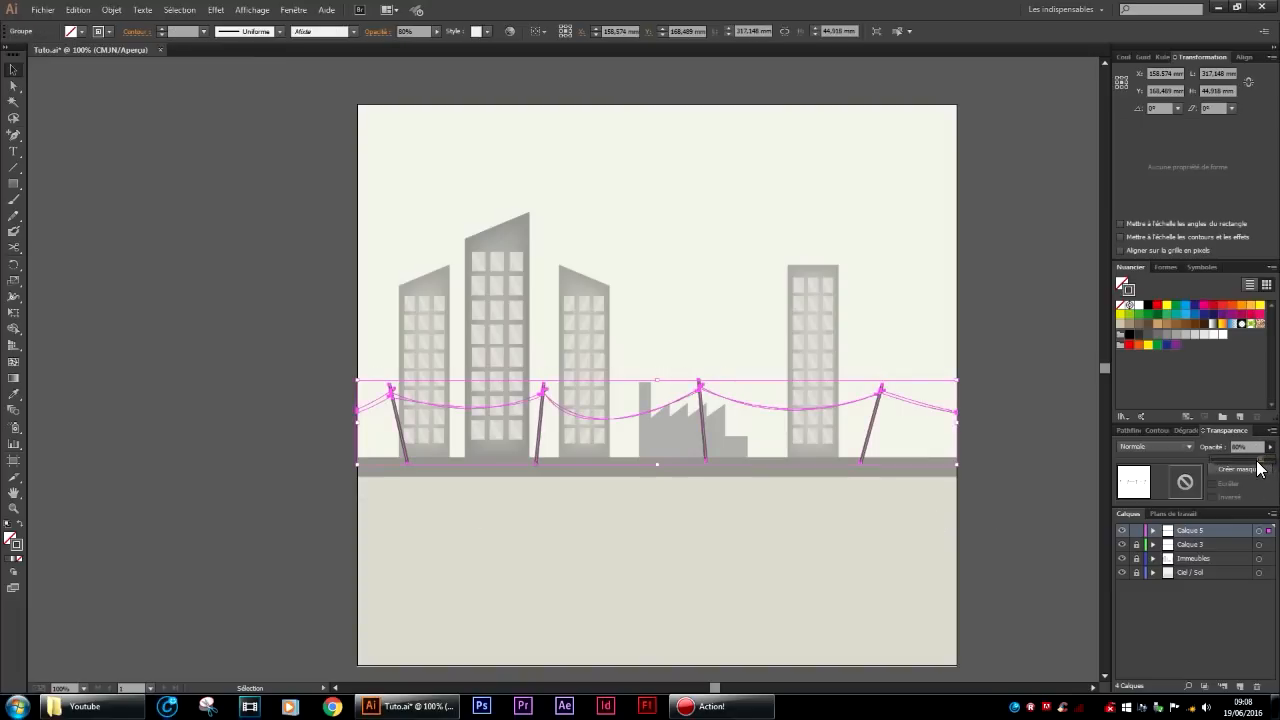
left_click(1006, 476)
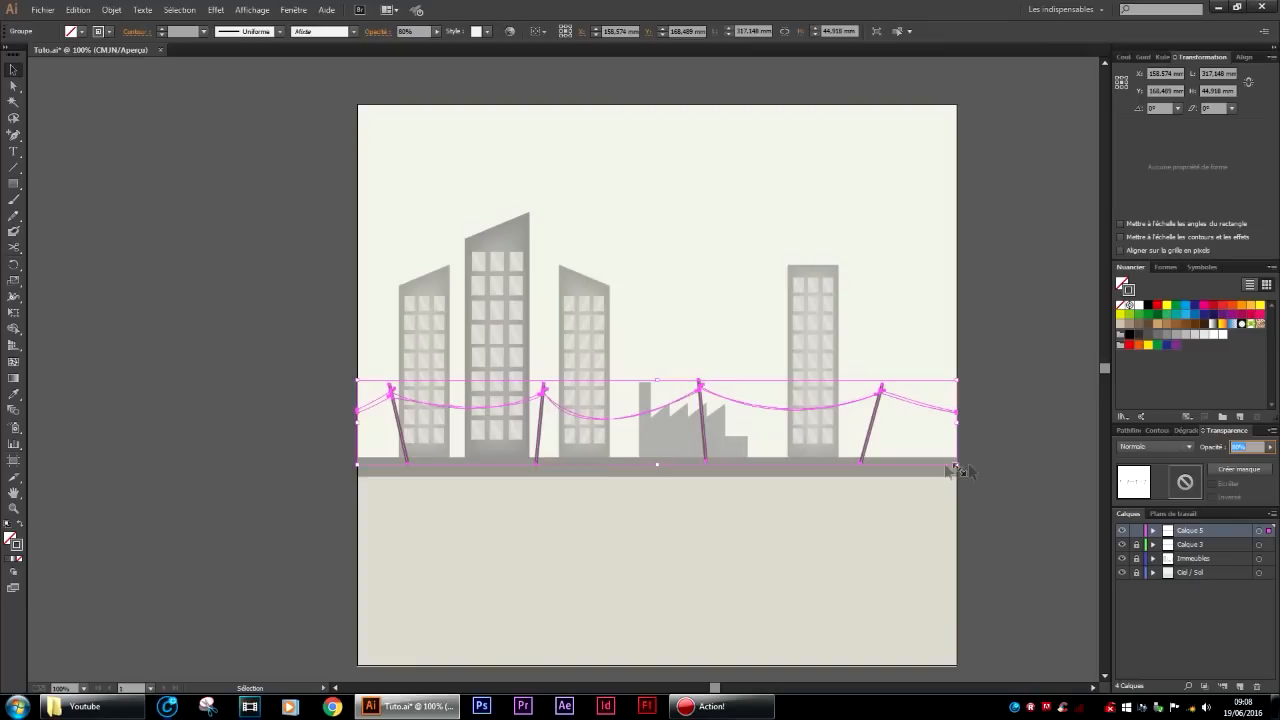
left_click(1041, 594)
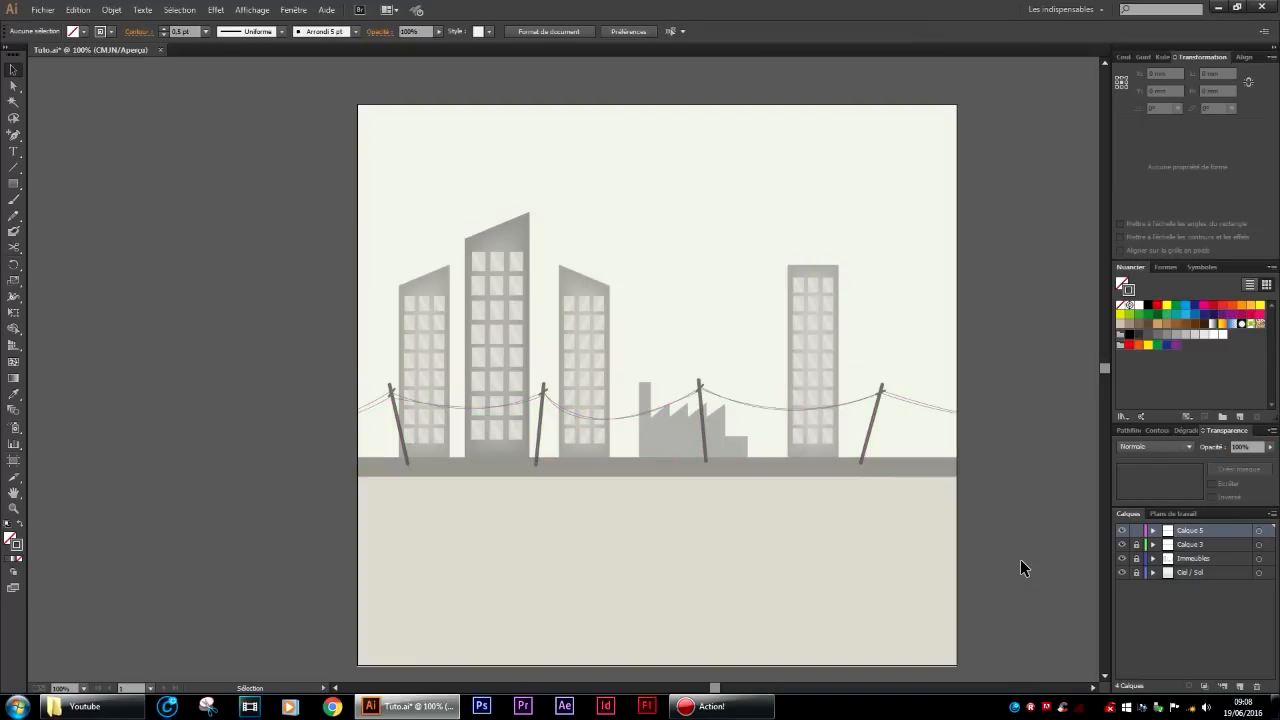
Create a new layer and place it between the Immeubles and Ciel / Sol layers.
scroll(876, 559, "up", 3)
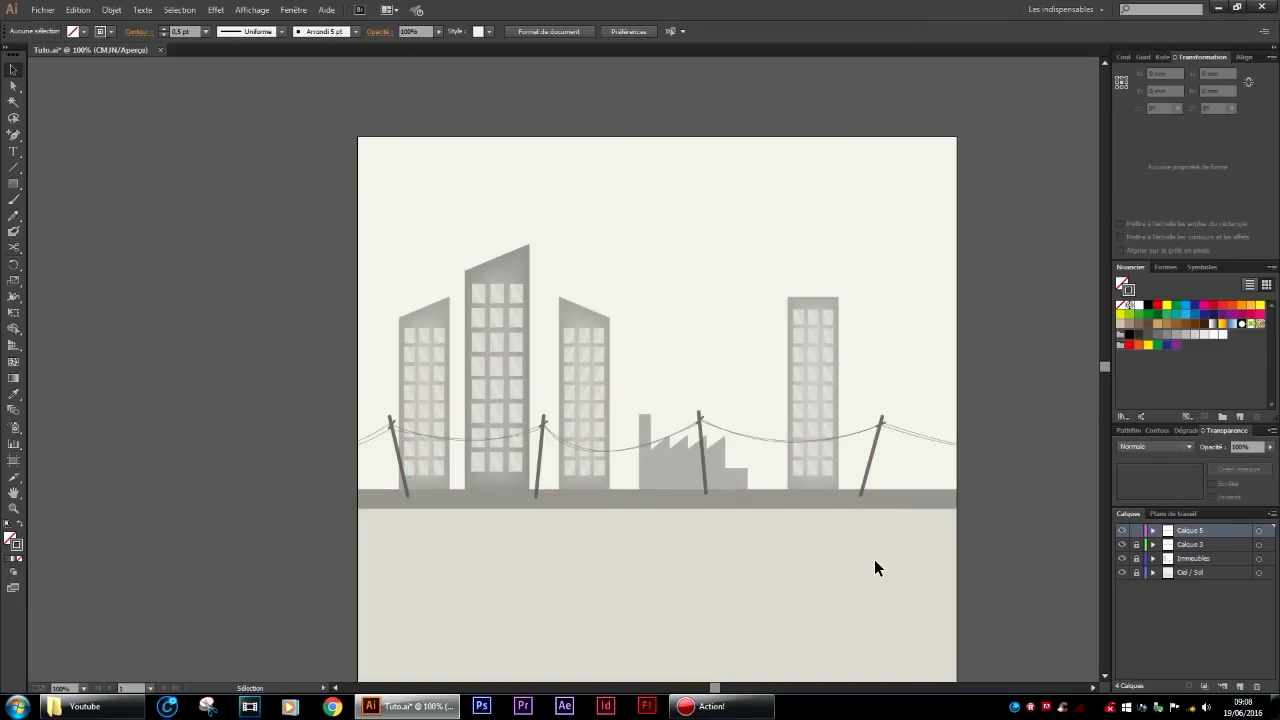
scroll(388, 453, "up", 1)
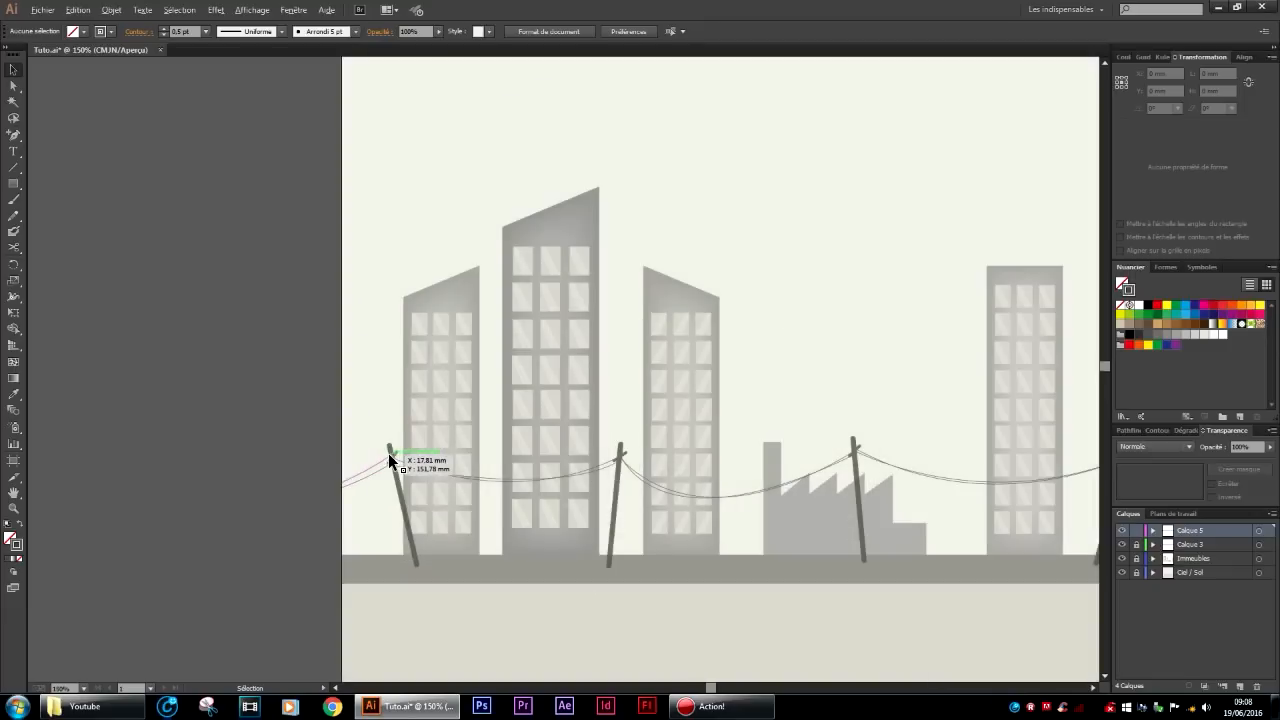
scroll(388, 453, "down", 1)
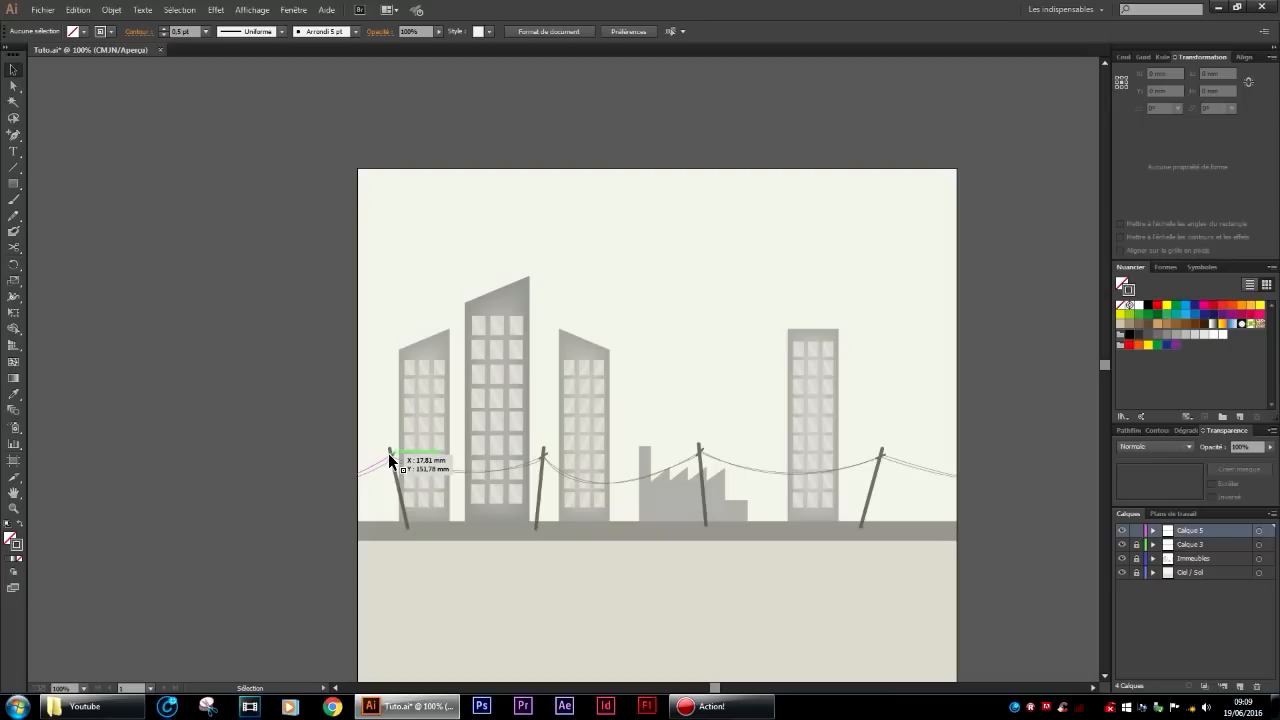
left_click_drag(388, 453, 388, 453)
left_click(1240, 687)
left_click_drag(1178, 535, 1176, 582)
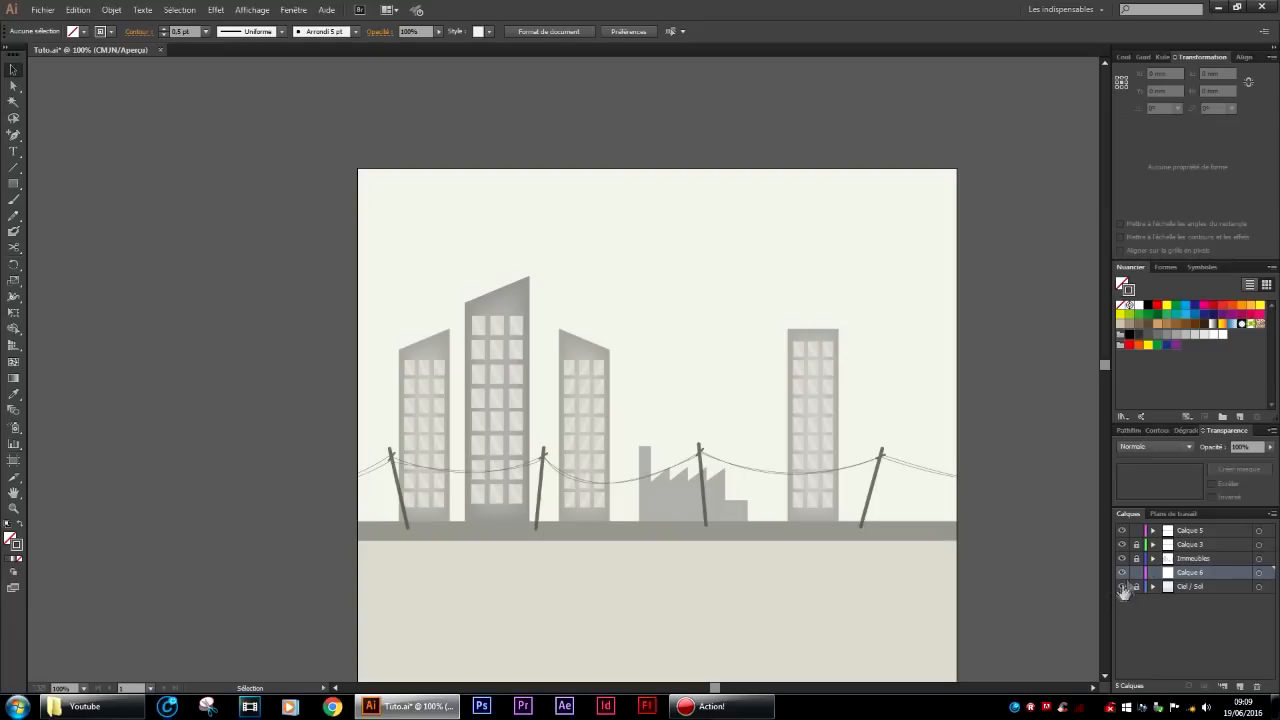
Identify the contents of layer Calque 3 by toggling its visibility, and rename the layer as Route.
left_click(1121, 544)
left_click(1121, 544)
double_click(1190, 546)
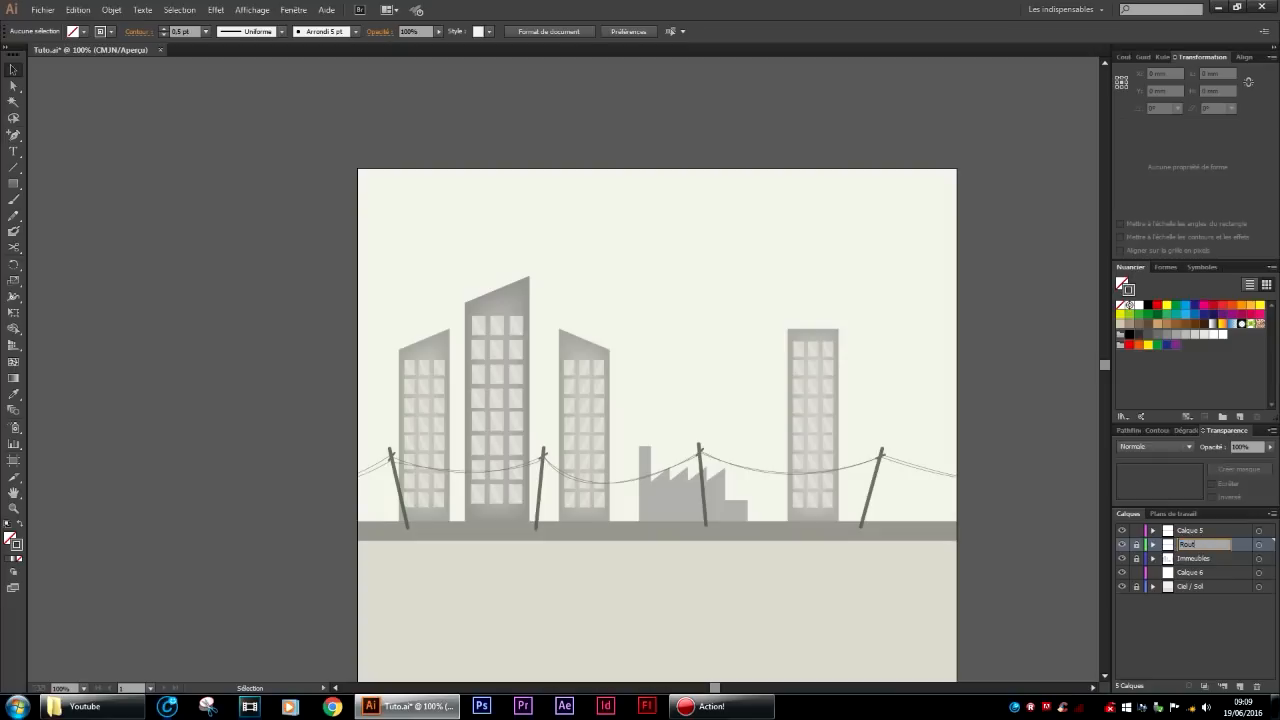
type("Route")
Rename layer Calque 5 as Poteaux and the new empty layer Calque 6 as Montagne.
double_click(1190, 531)
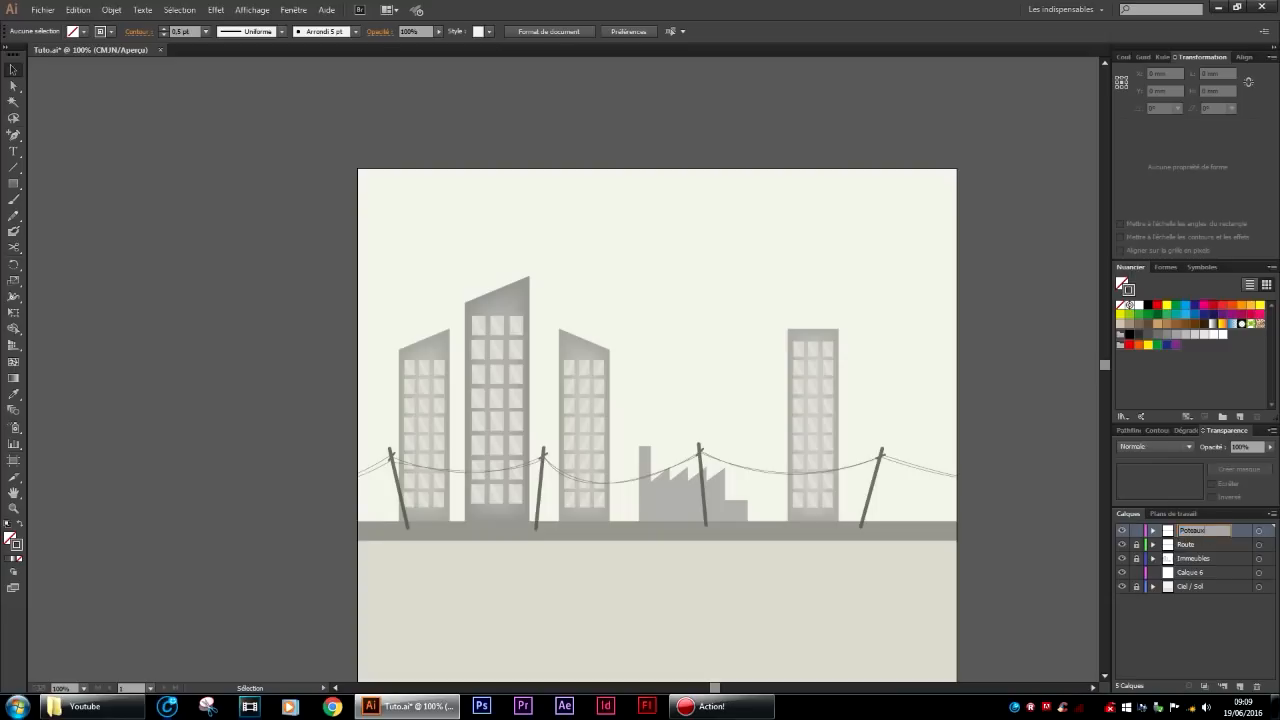
type("Poteaux")
left_click(1208, 614)
double_click(1184, 572)
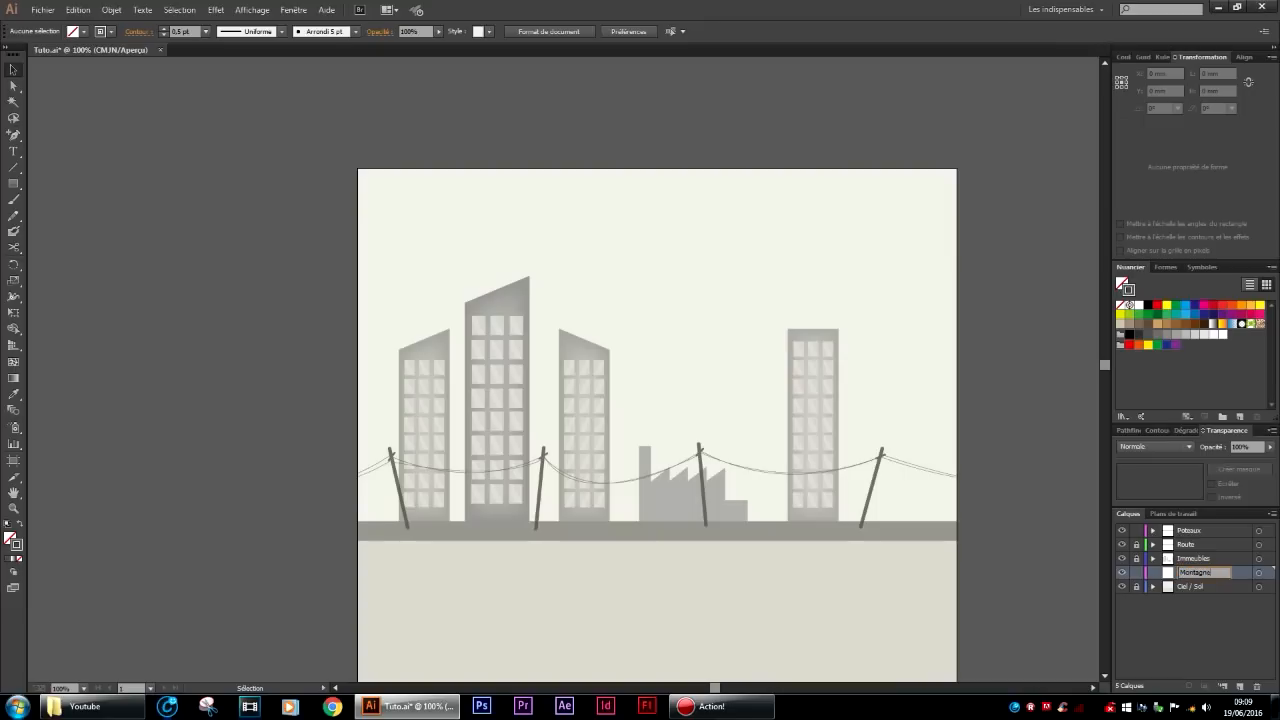
key("Return")
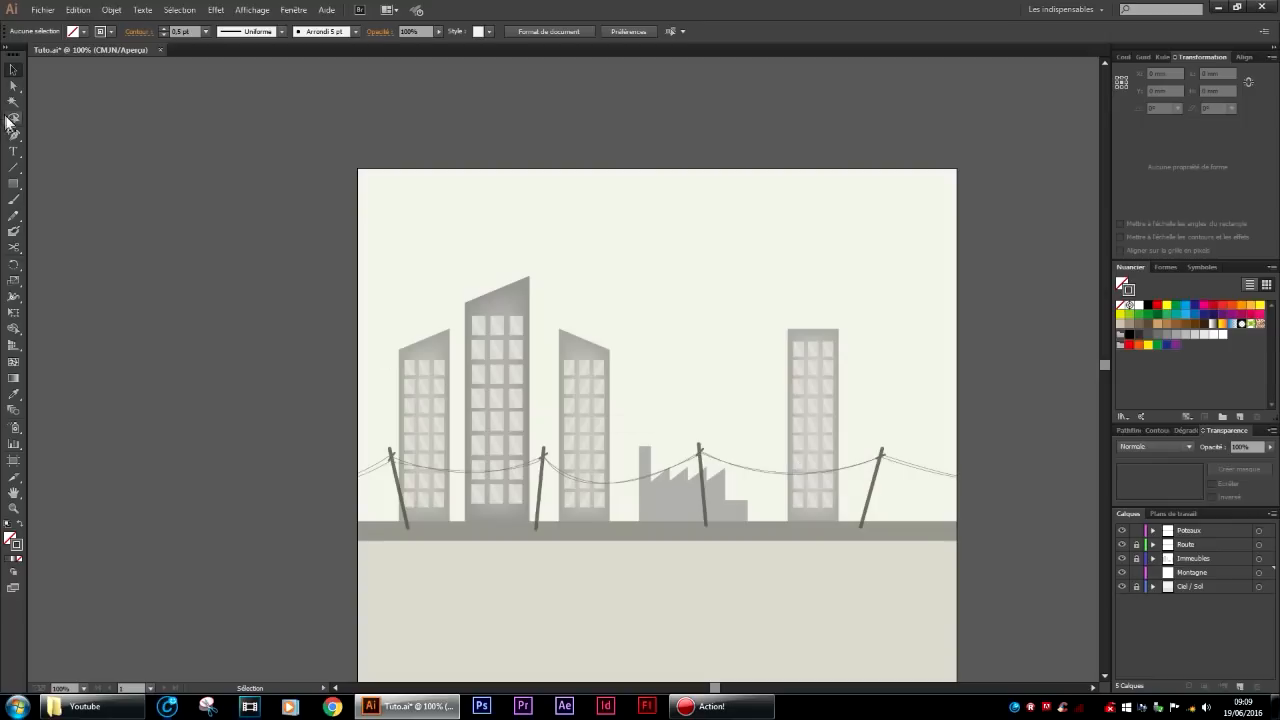
Draw a closed two-peaked mountain silhouette with the Pen tool across the artboard's width down to the road, and swap its stroke and fill.
left_click_drag(18, 138, 60, 135)
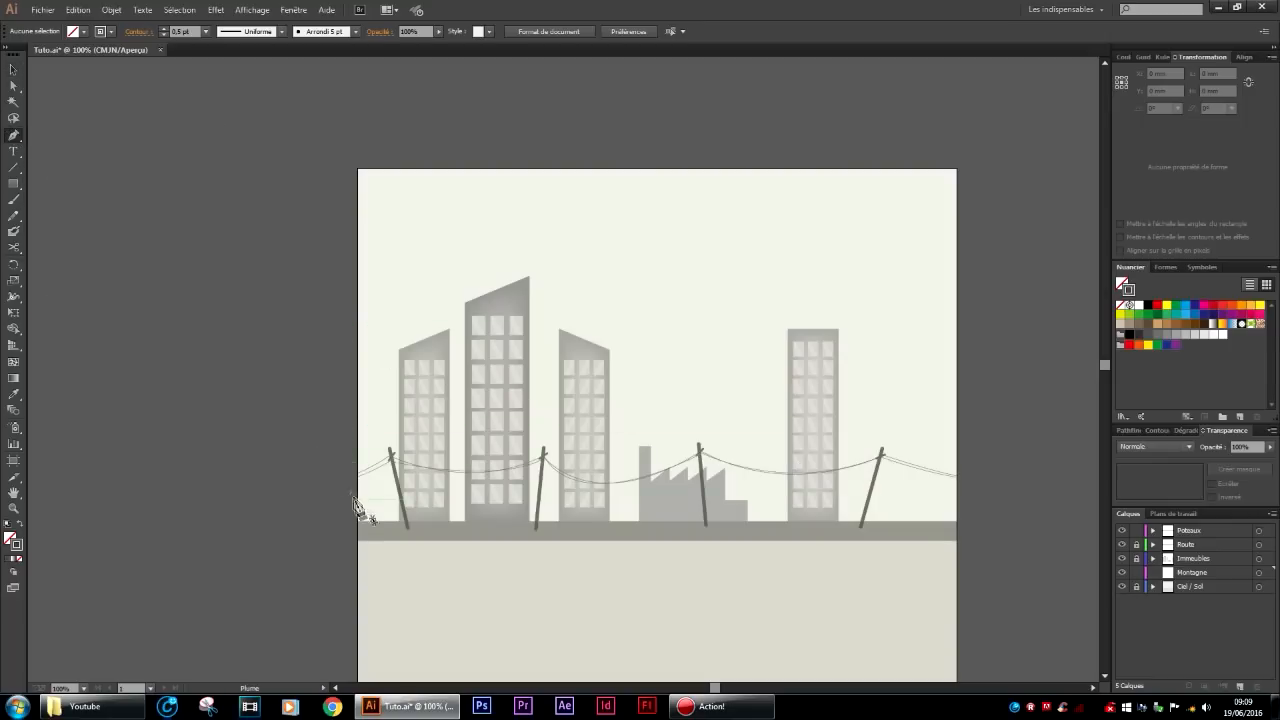
left_click(357, 433)
left_click(660, 313)
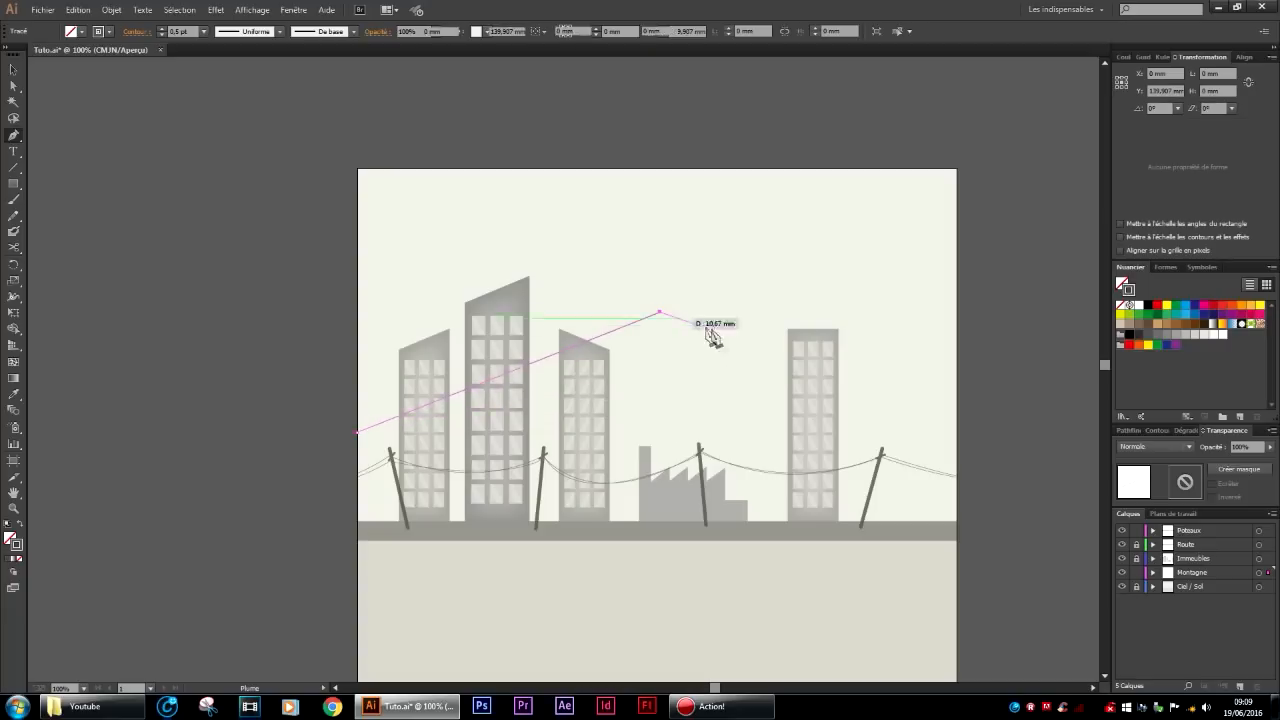
left_click(767, 382)
left_click(877, 352)
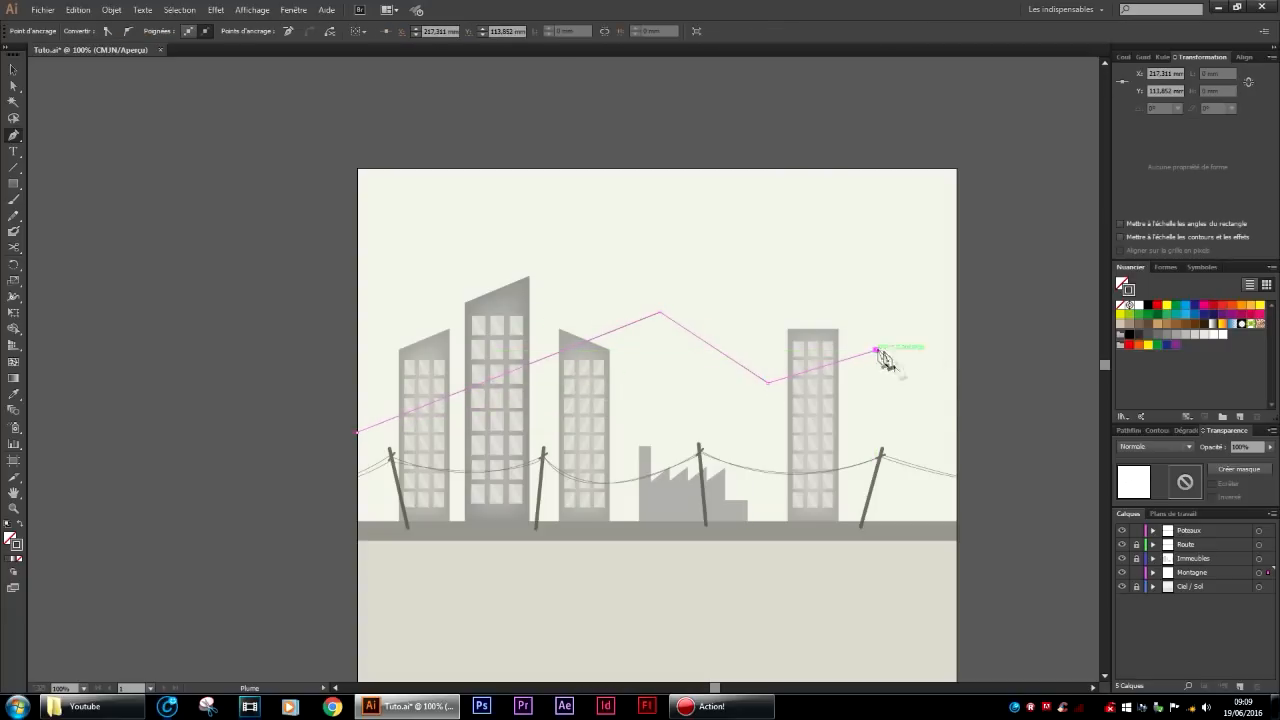
left_click(956, 410)
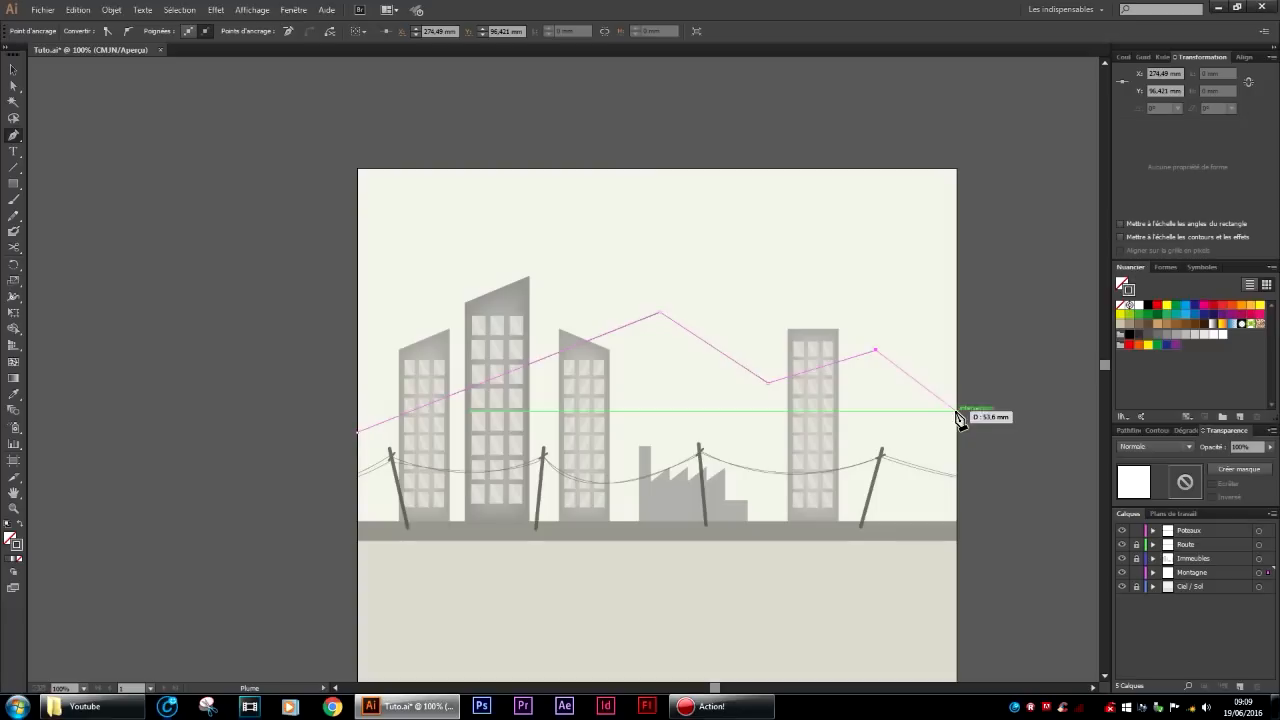
left_click(957, 521)
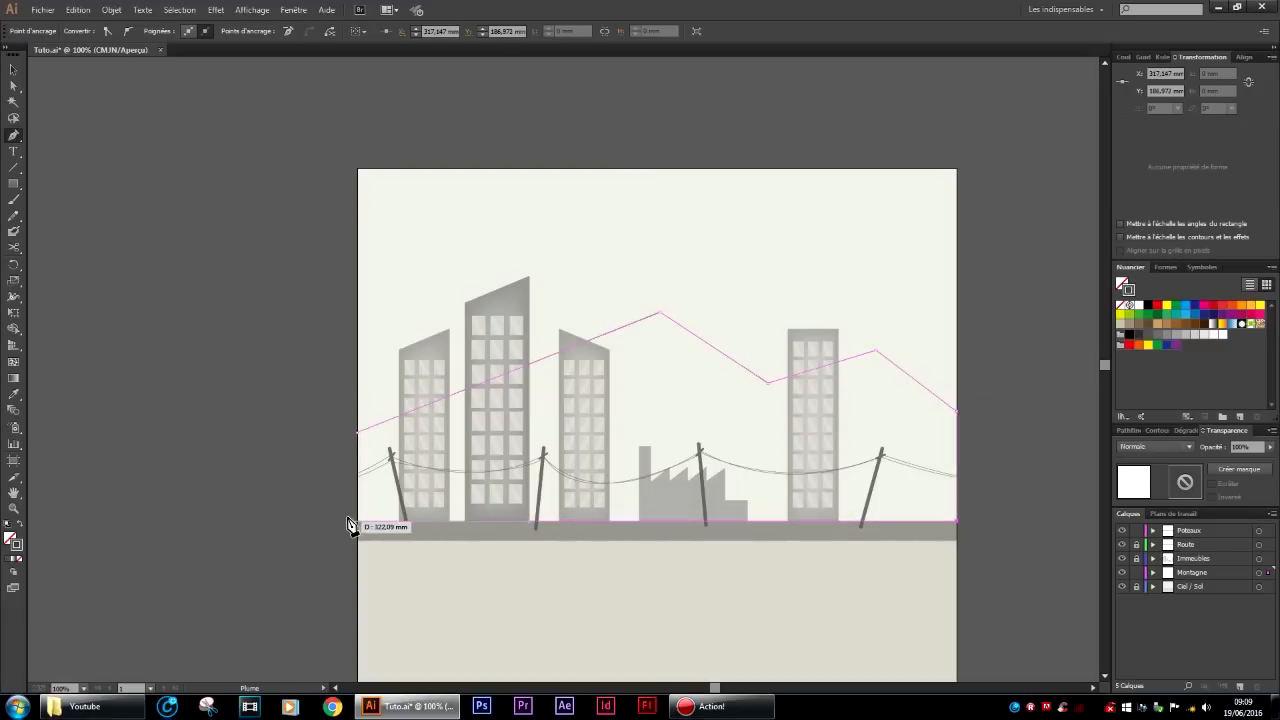
left_click(358, 521)
left_click(358, 433)
left_click(13, 70)
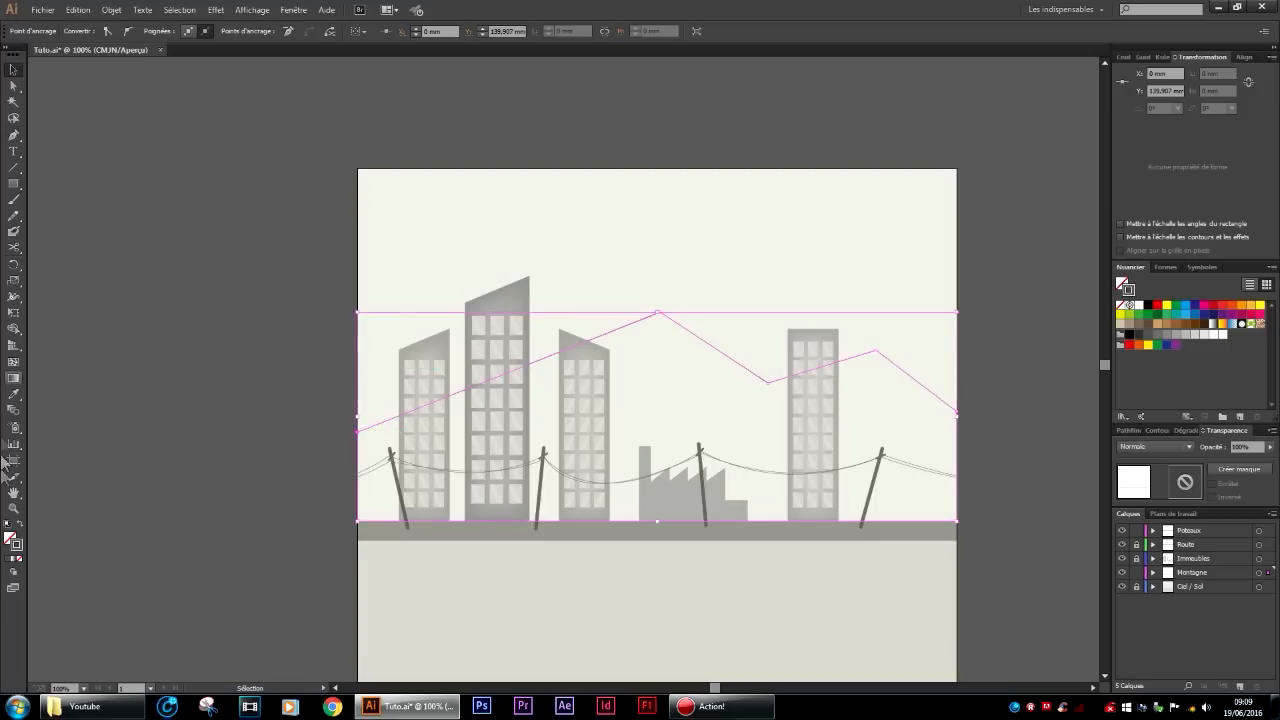
left_click(20, 526)
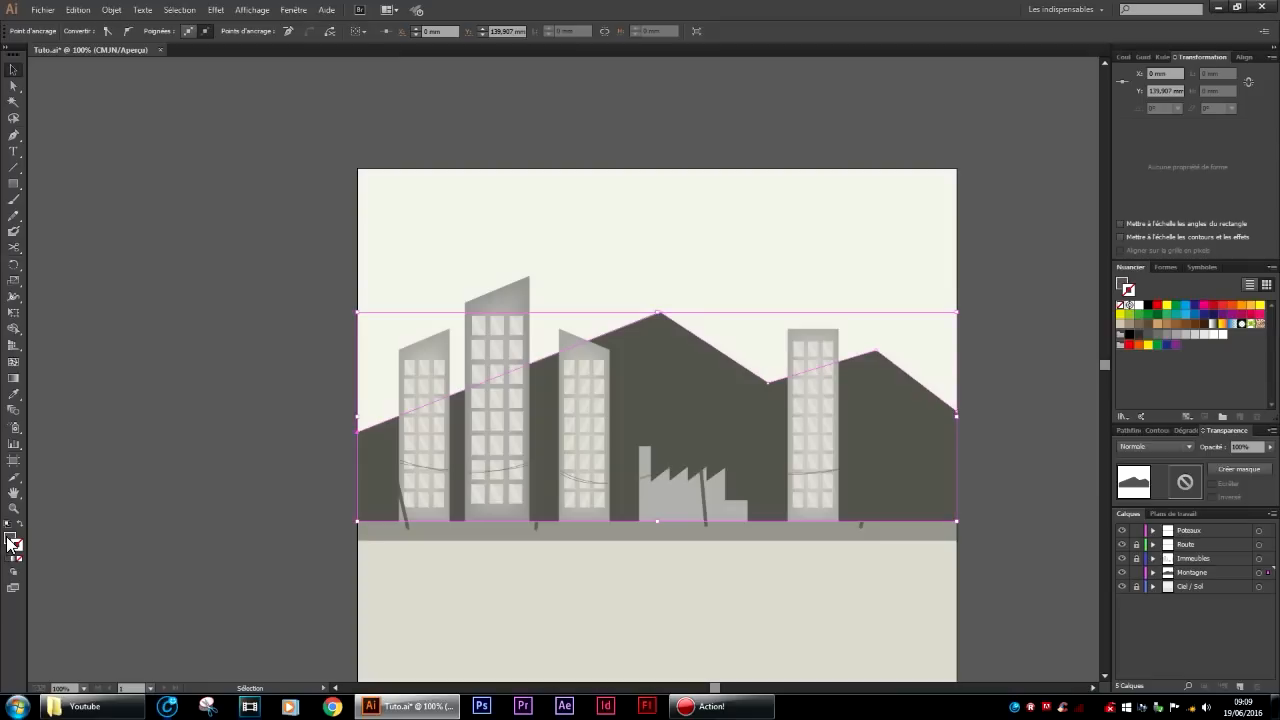
Sample the sky colour for the mountain's fill and darken it to a light grey-beige.
double_click(11, 543)
left_click(408, 331)
left_click(14, 394)
left_click(609, 233)
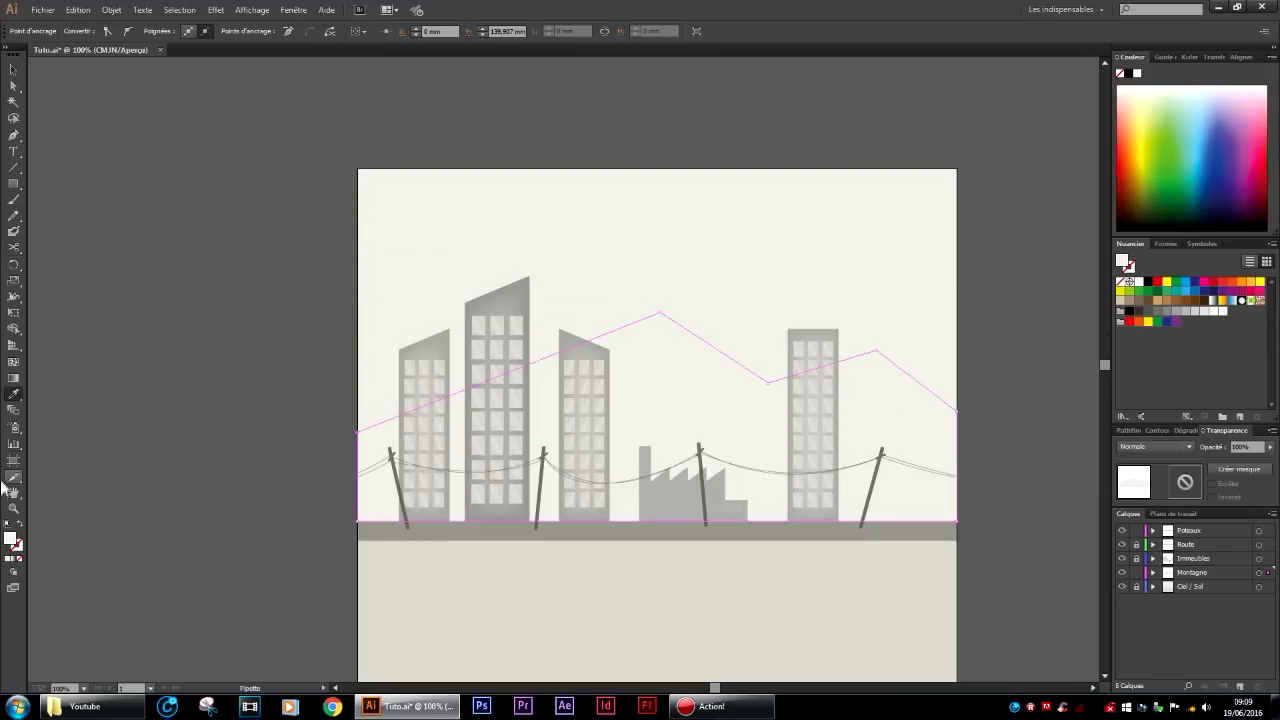
double_click(11, 541)
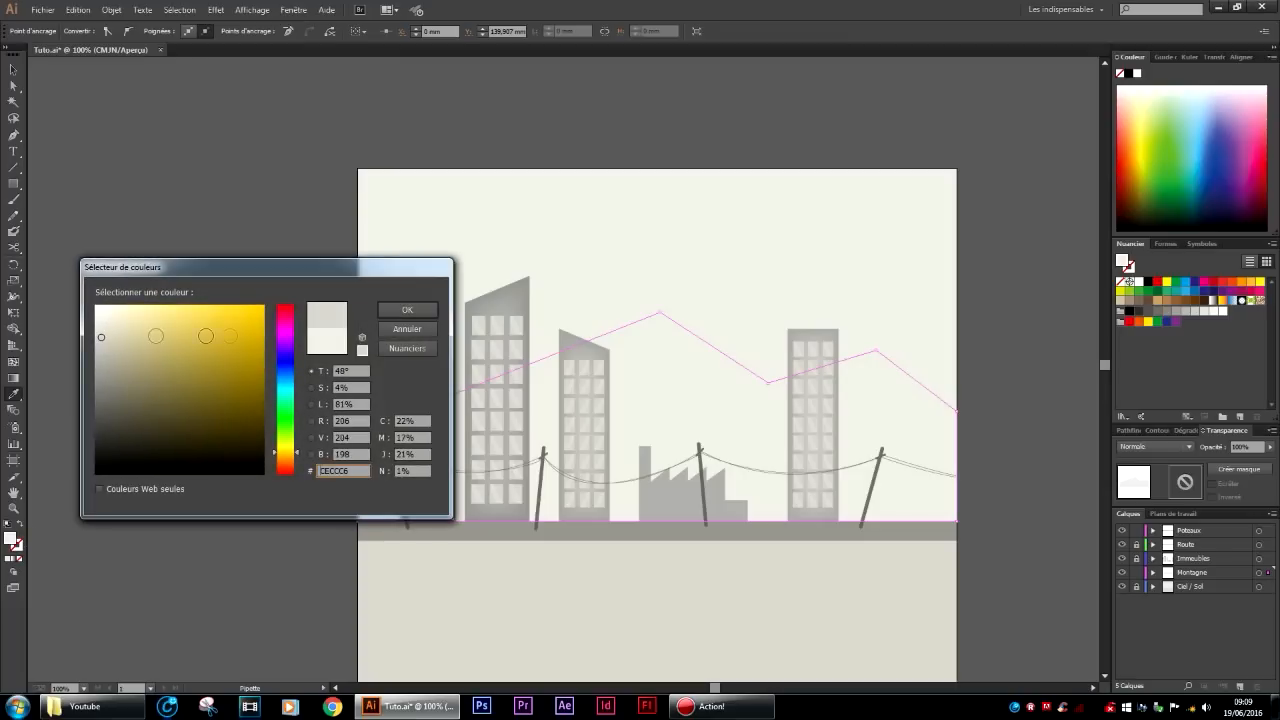
left_click(393, 312)
key("v")
left_click(132, 463)
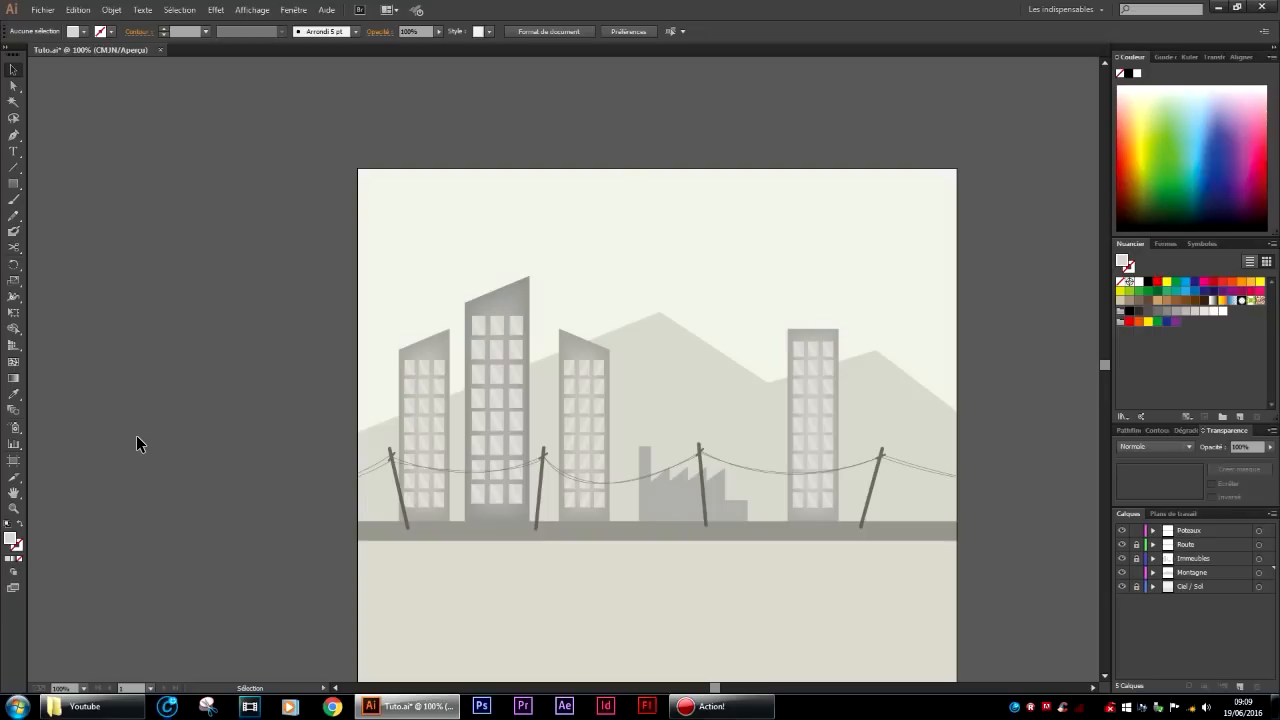
Replace the mountain's flat fill with a linear gradient angled at 90°.
left_click(422, 437)
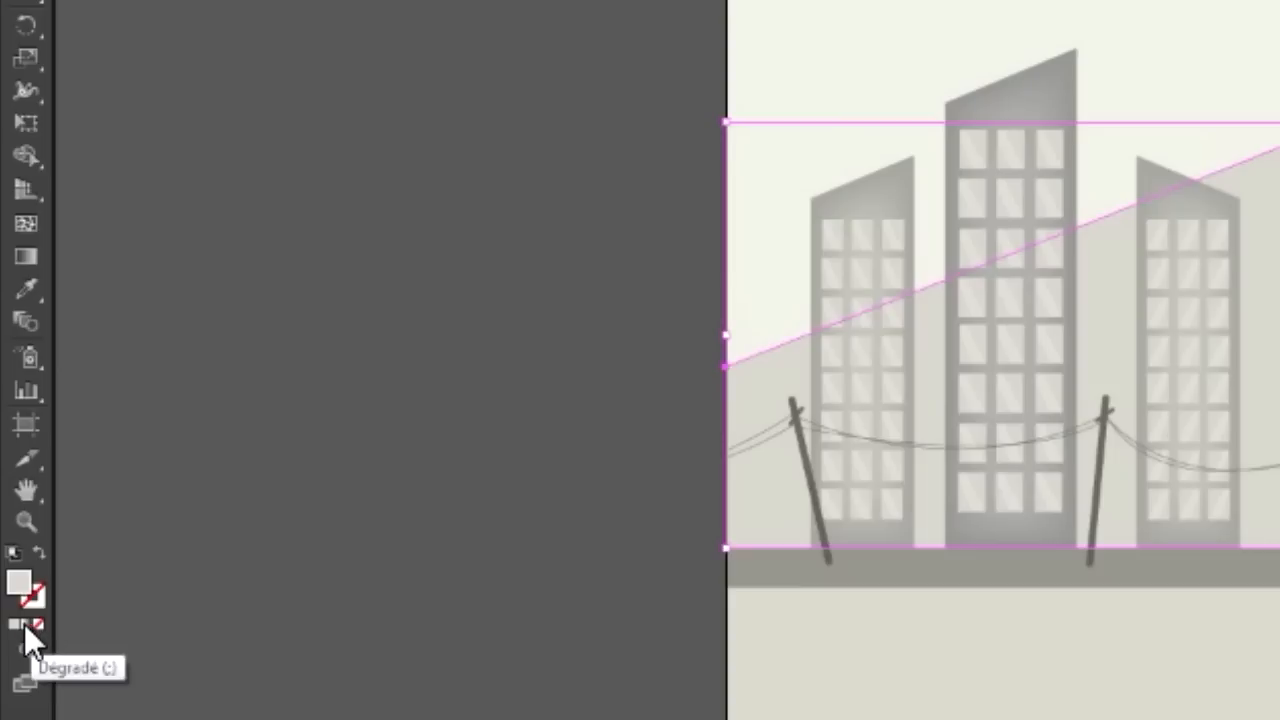
left_click(24, 624)
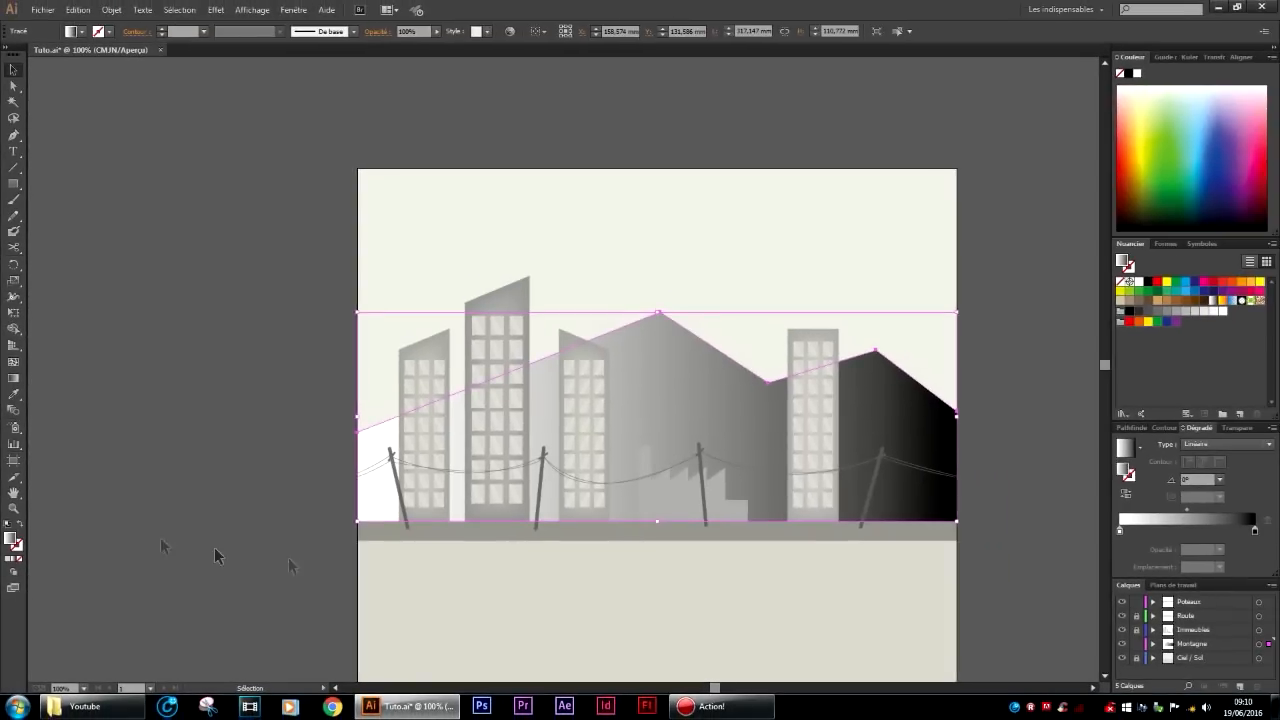
left_click(740, 543)
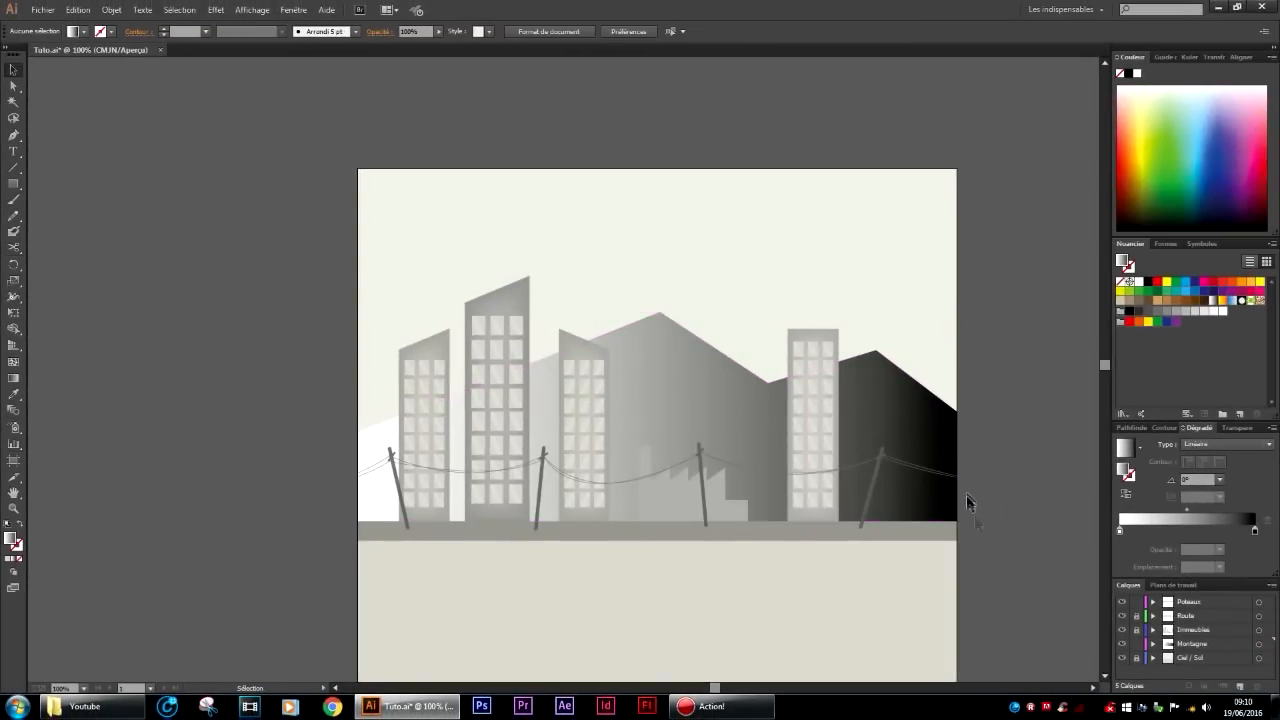
left_click(1218, 480)
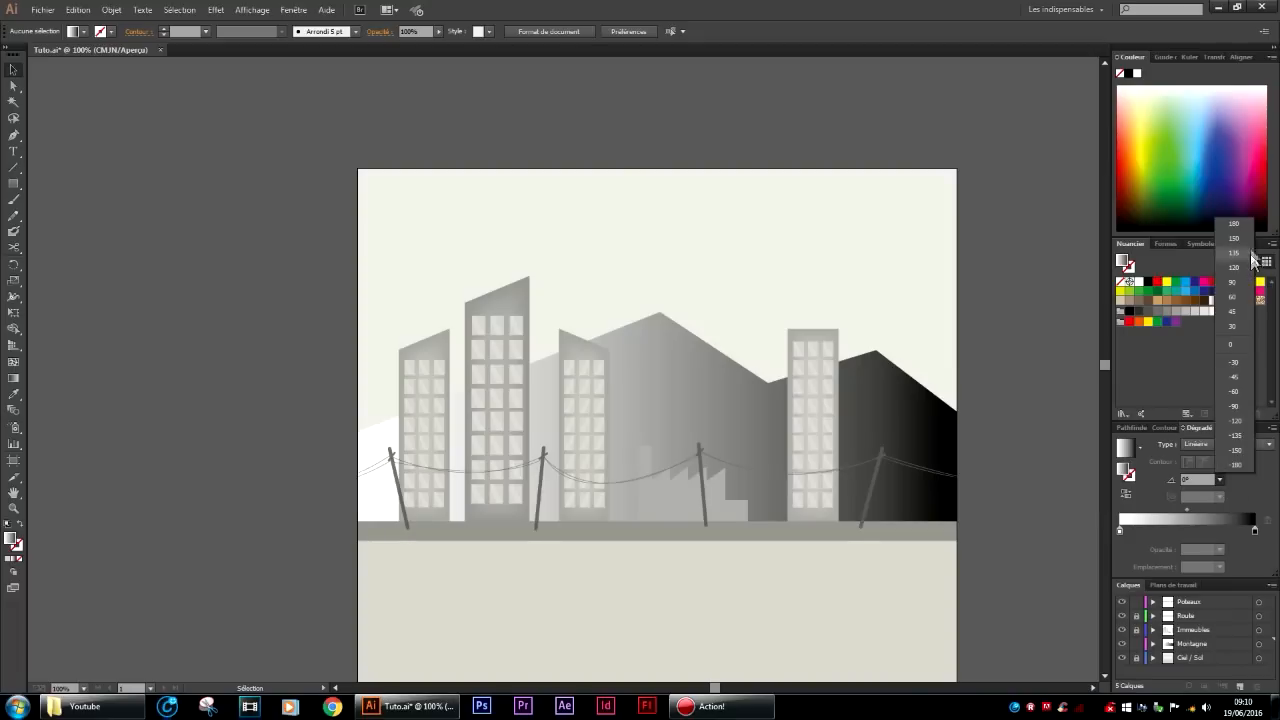
left_click(1233, 407)
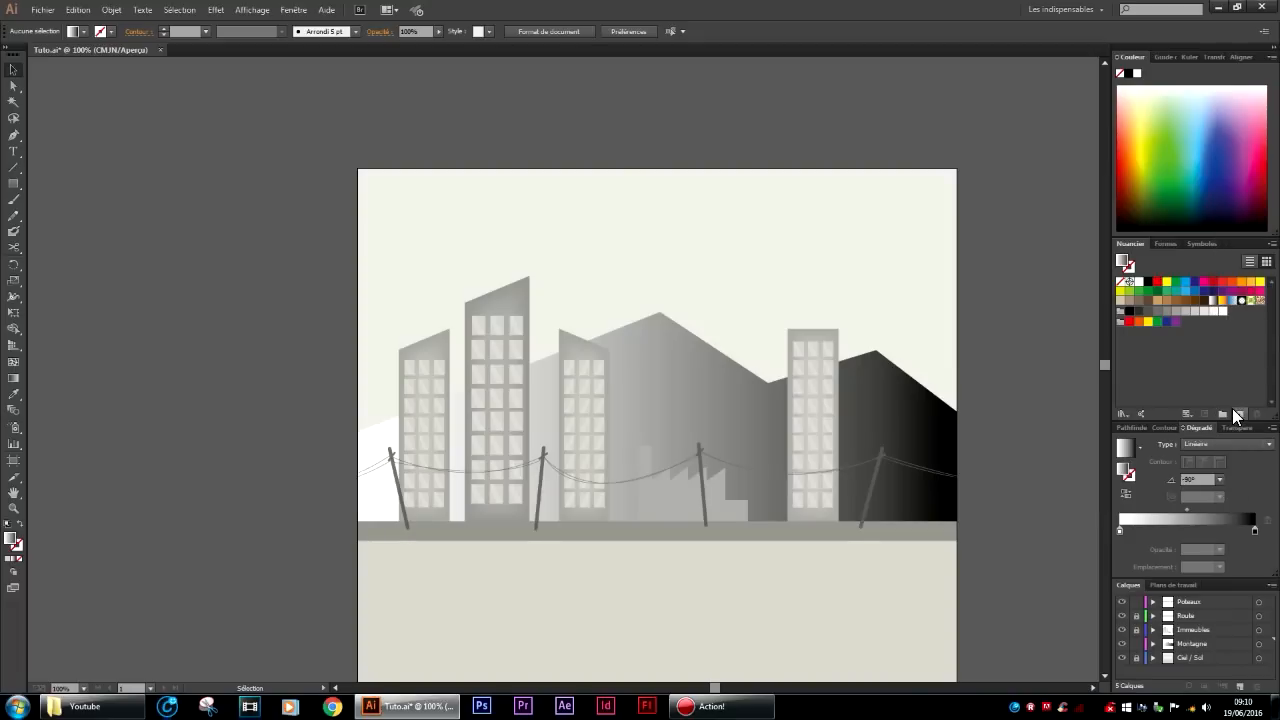
left_click(954, 425)
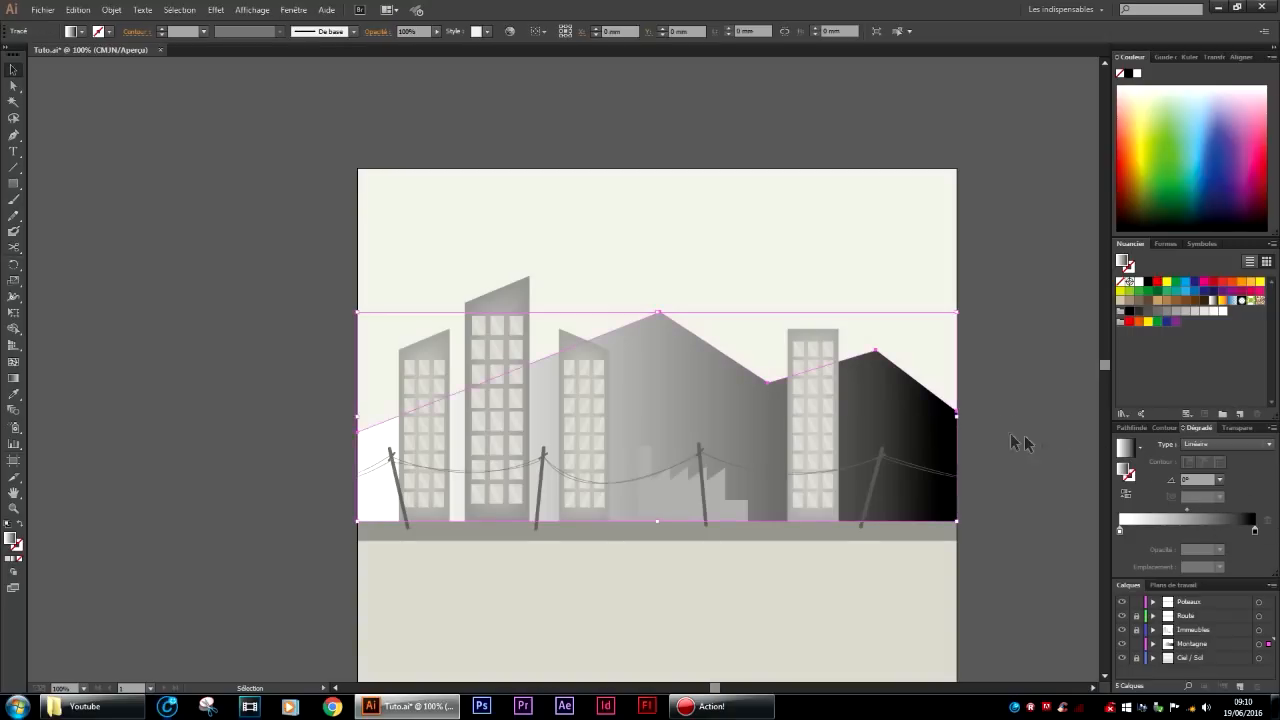
left_click(1219, 480)
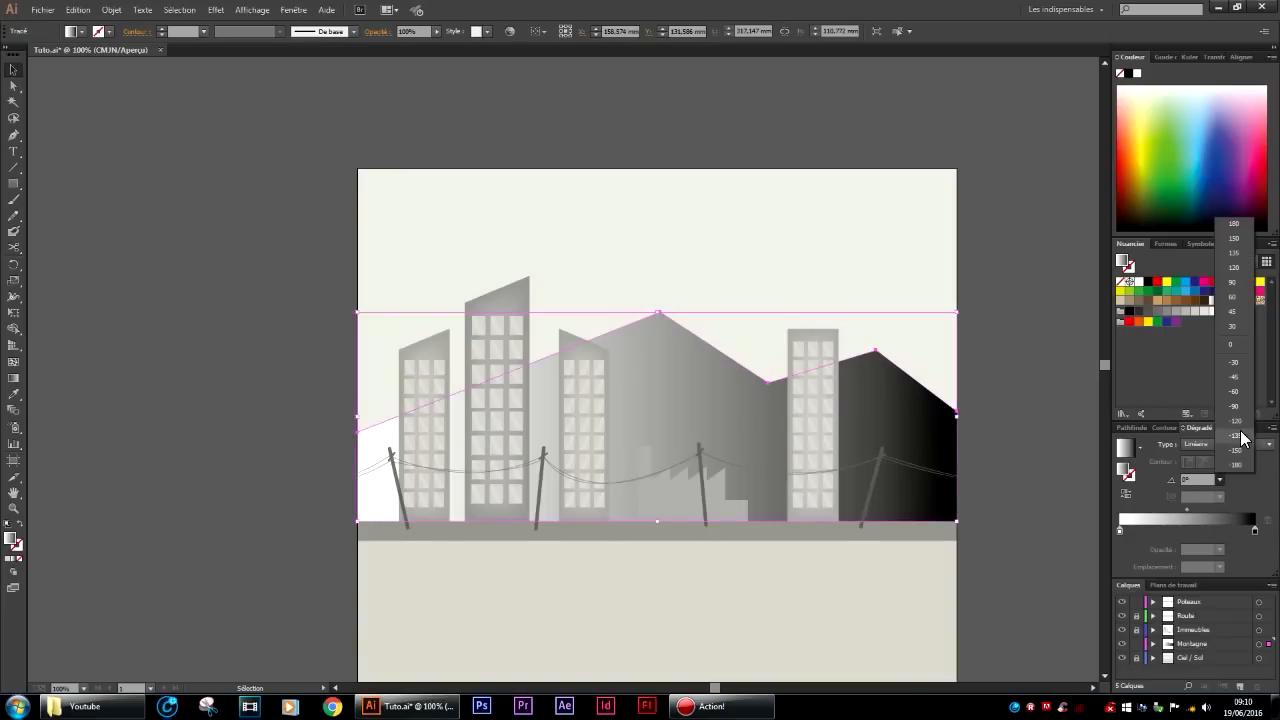
left_click(1233, 282)
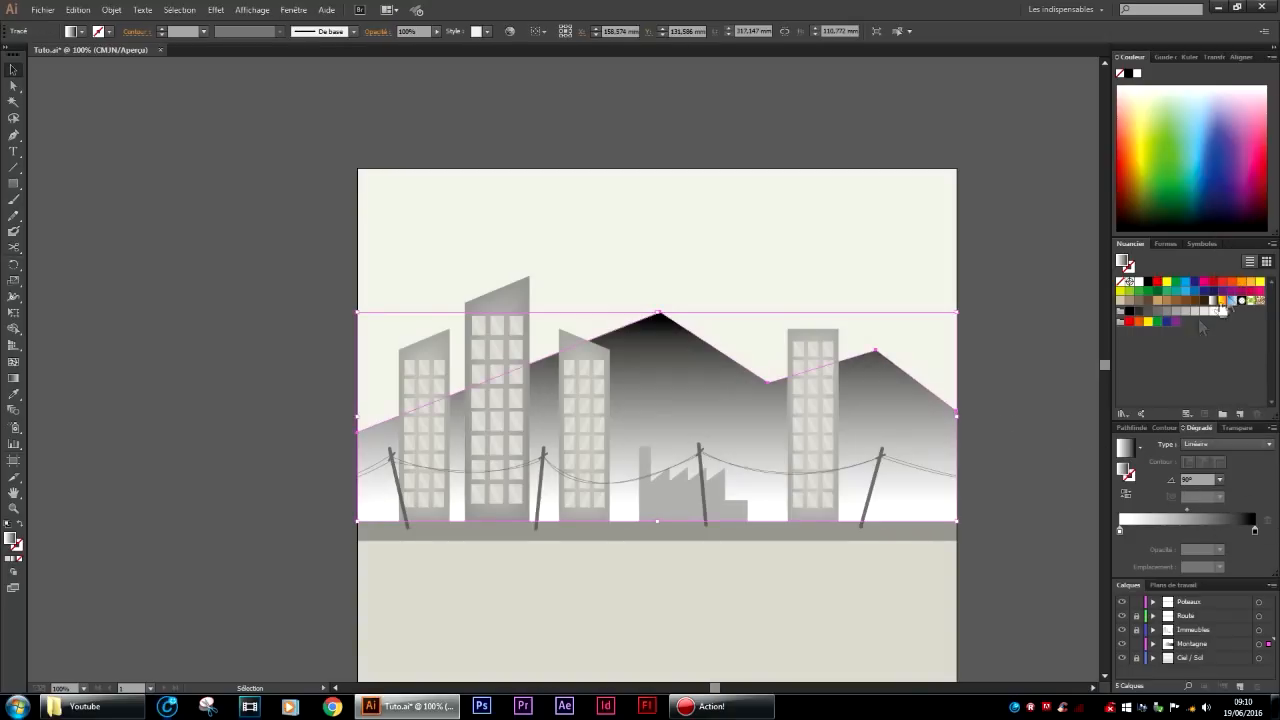
left_click(1028, 405)
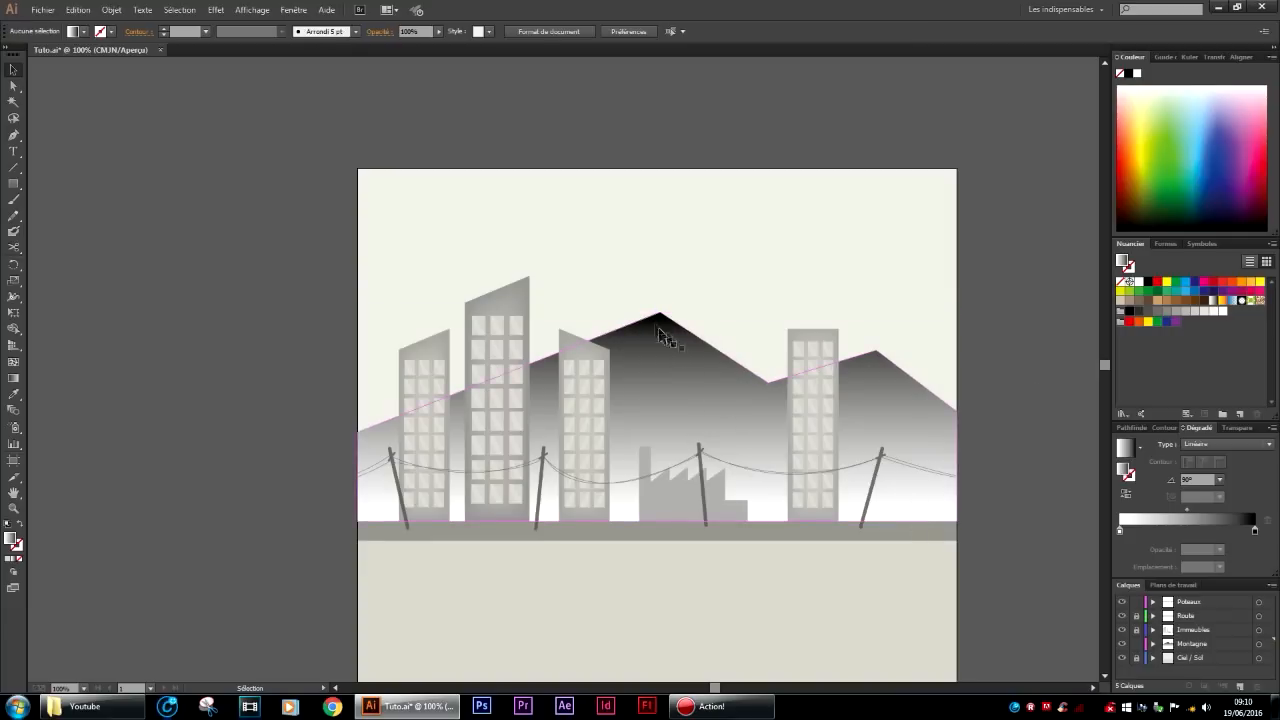
Recolour the mountain gradient's white stop with the N=30 grey swatch and its black stop with a slightly darker grey.
left_click(892, 456)
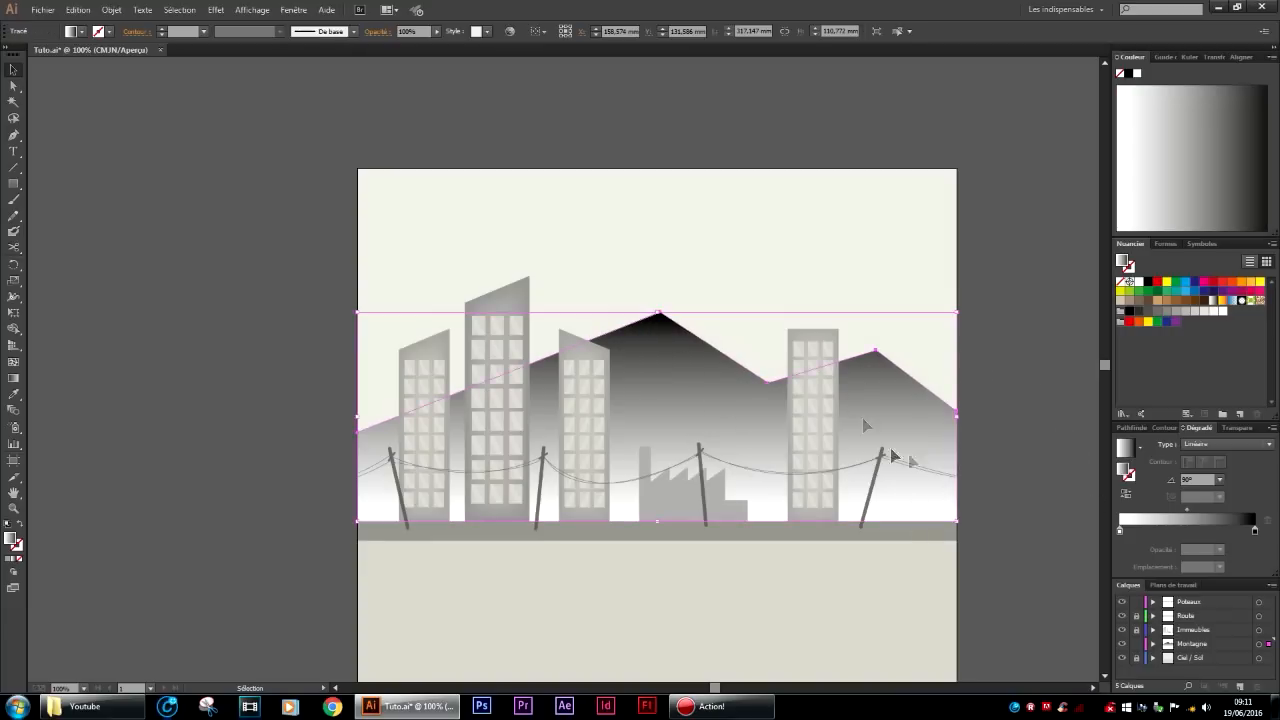
double_click(1119, 531)
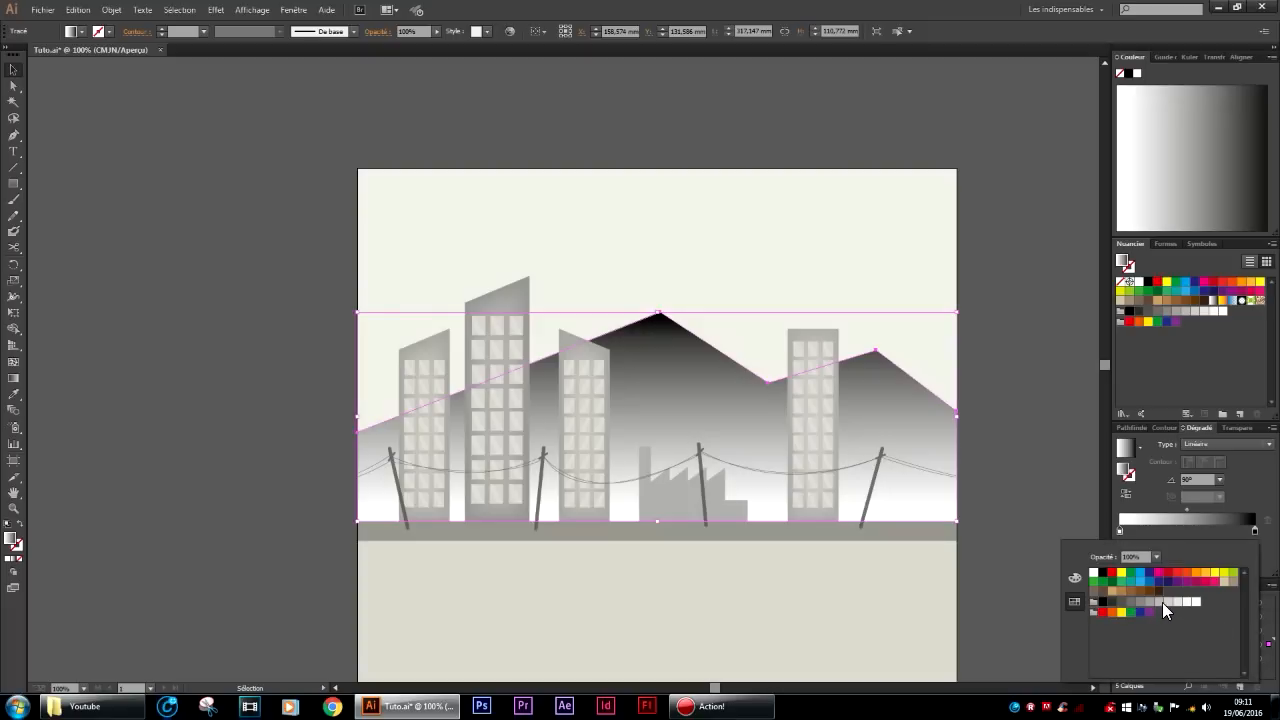
left_click(1167, 602)
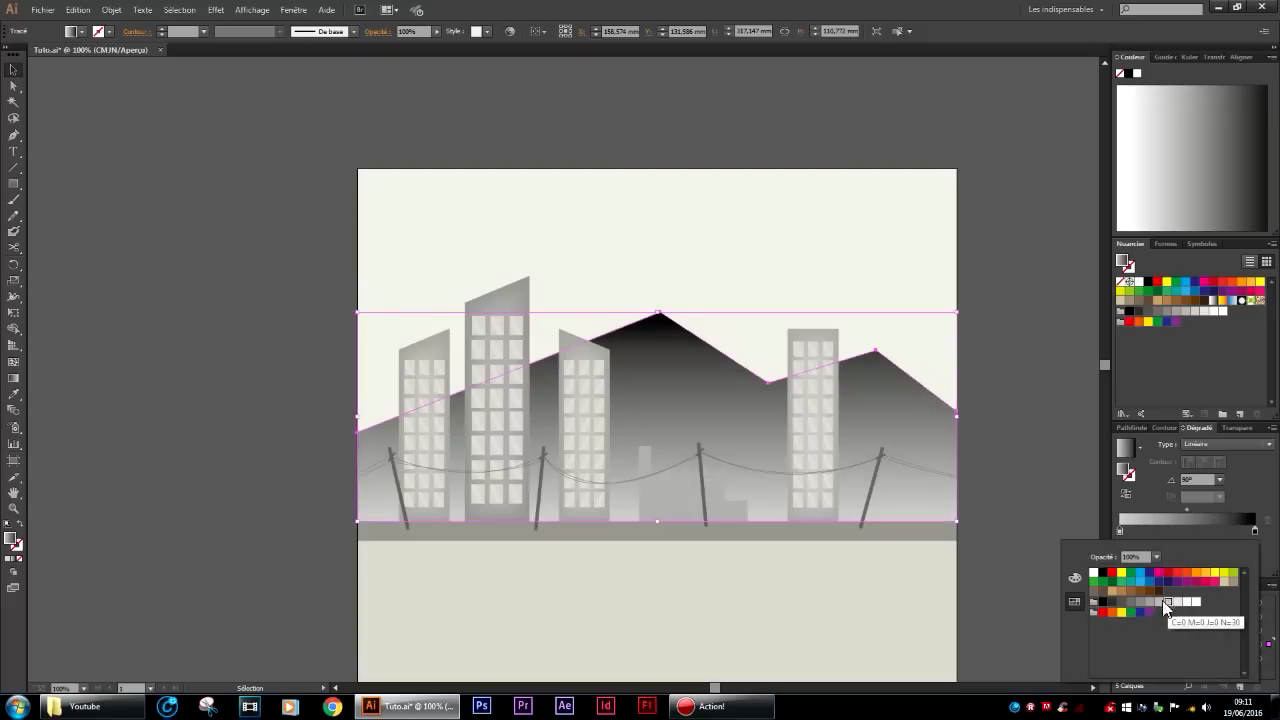
double_click(1255, 532)
left_click(1148, 601)
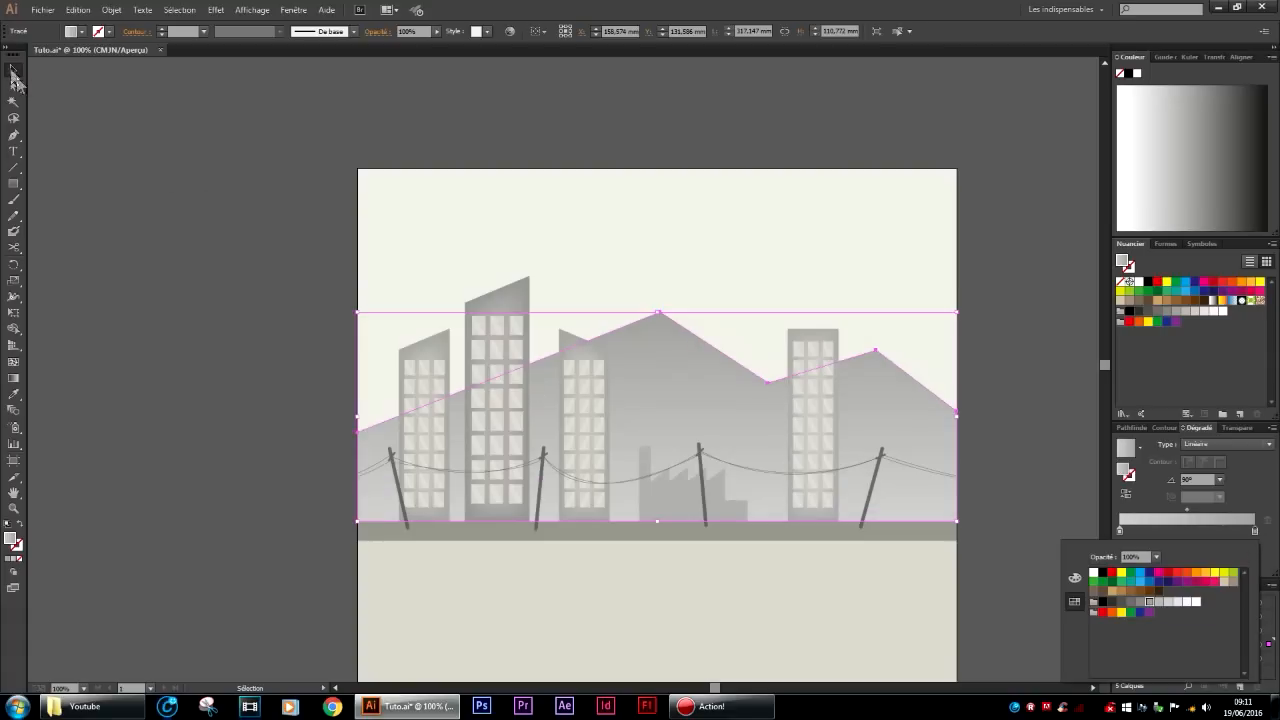
left_click(87, 101)
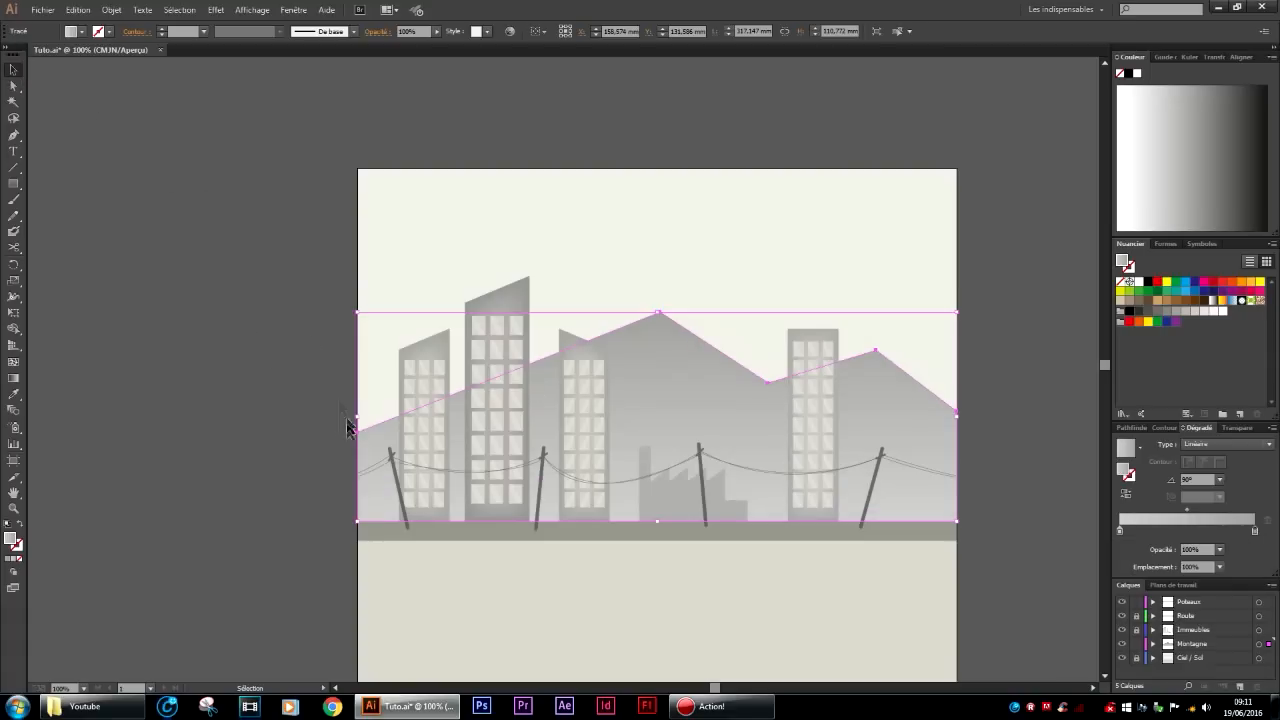
left_click(1031, 307)
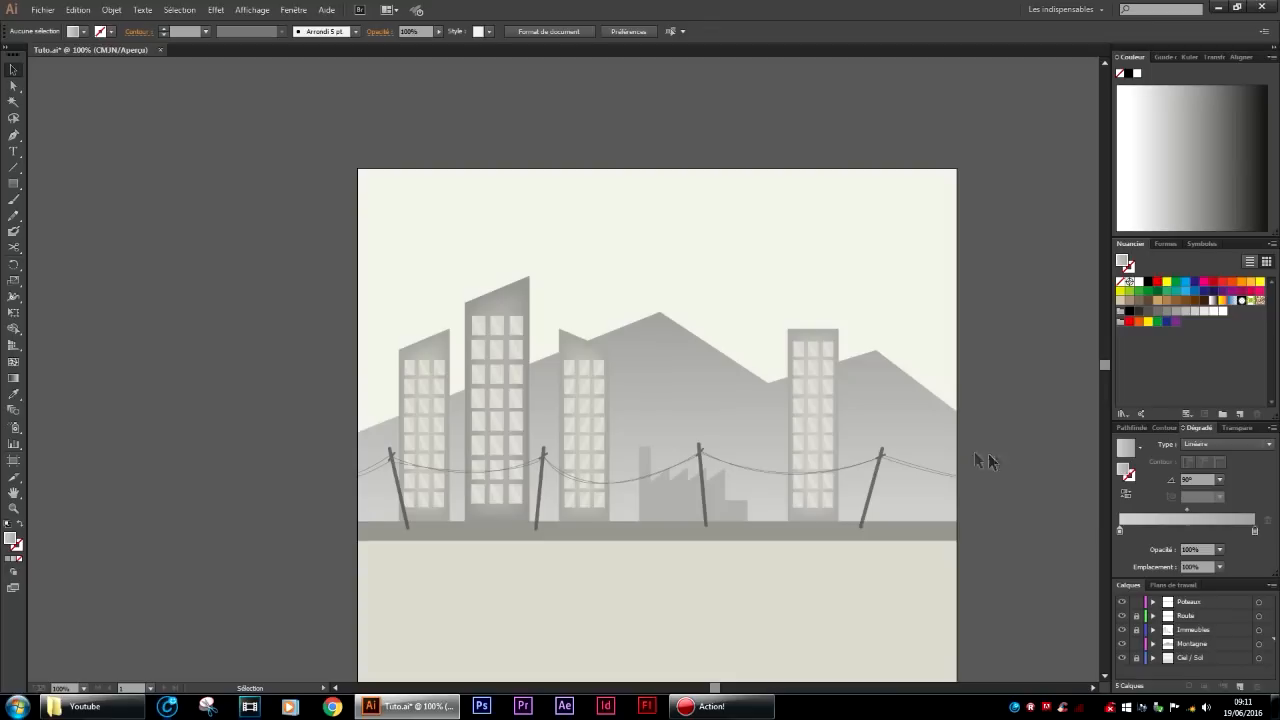
Move the mountain down and shorten it from below so its base sits on the road's upper edge.
left_click_drag(722, 399, 725, 475)
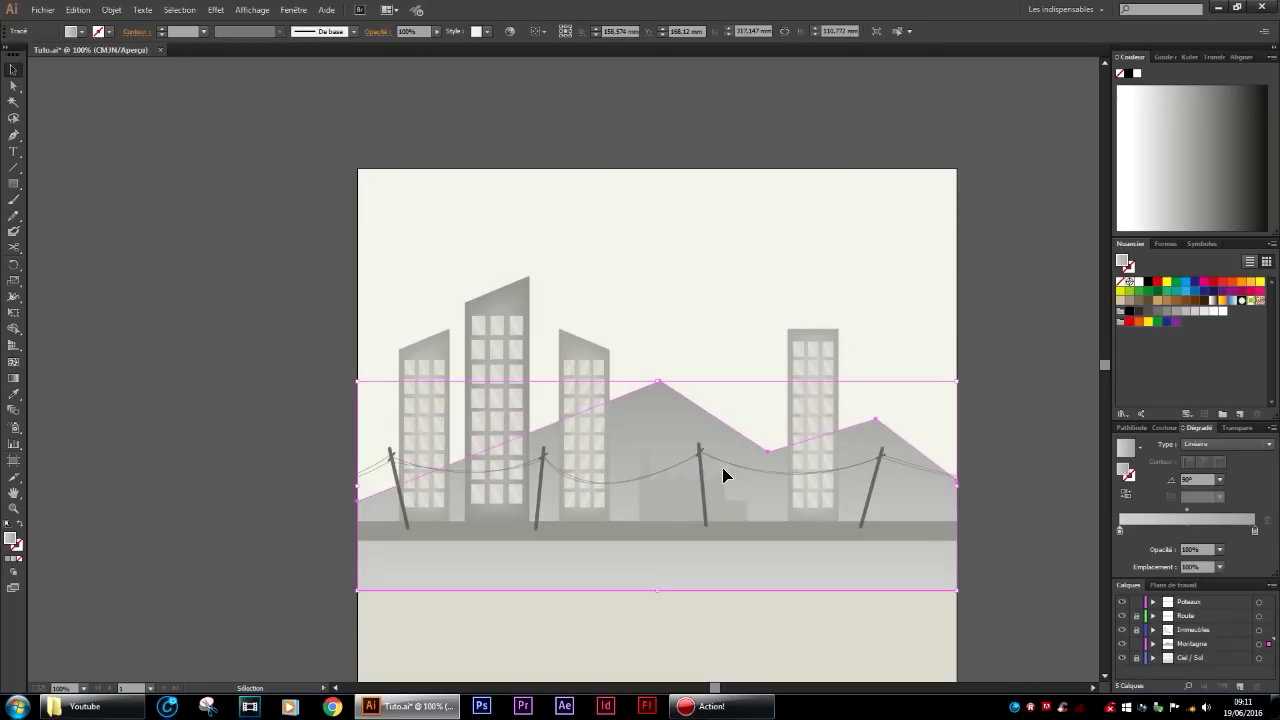
left_click_drag(659, 589, 659, 524)
left_click(1020, 460)
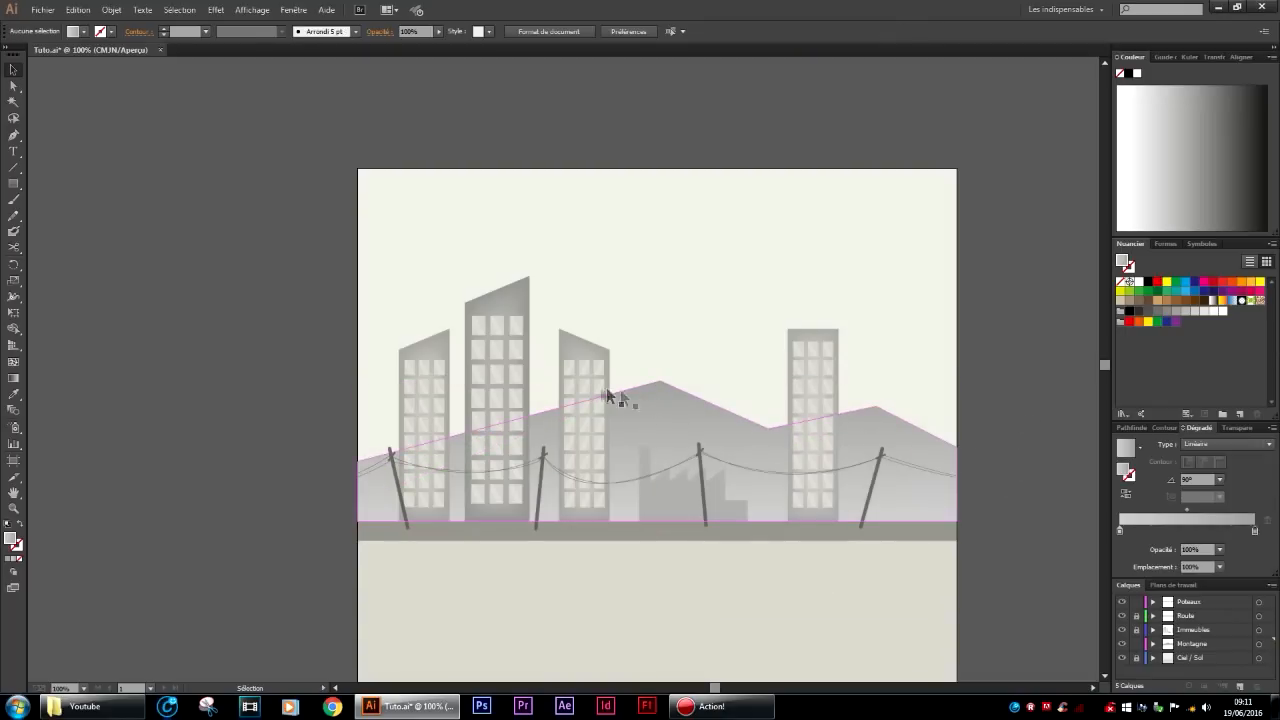
Add an anchor point on the mountain's left slope and raise its left edge corner to form an additional slope behind the buildings.
left_click_drag(13, 135, 61, 151)
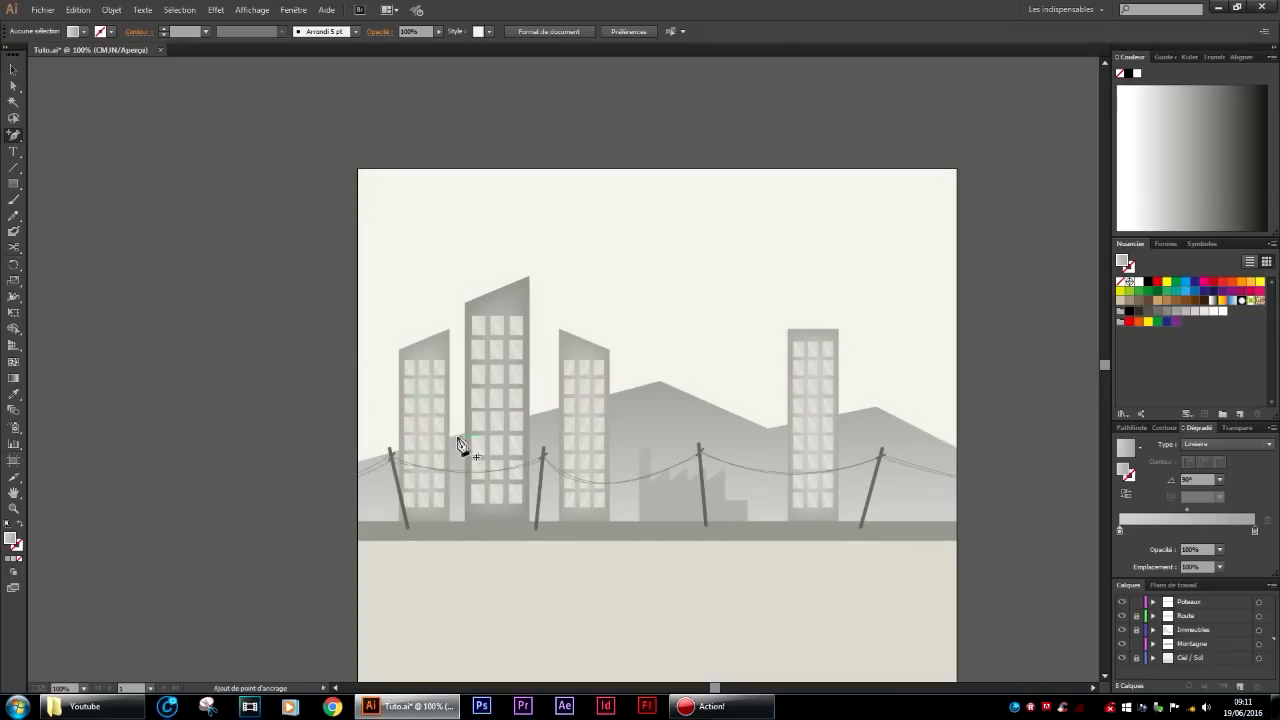
left_click(462, 436)
left_click(13, 85)
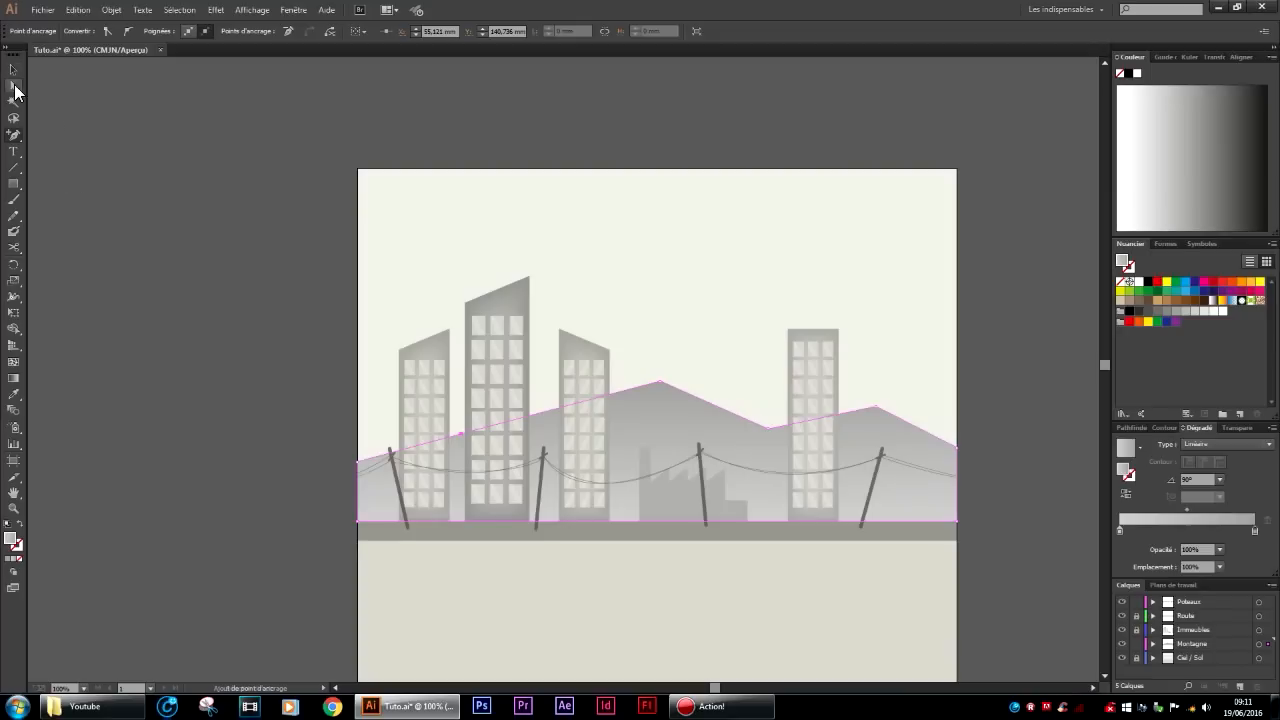
left_click_drag(359, 468, 359, 384)
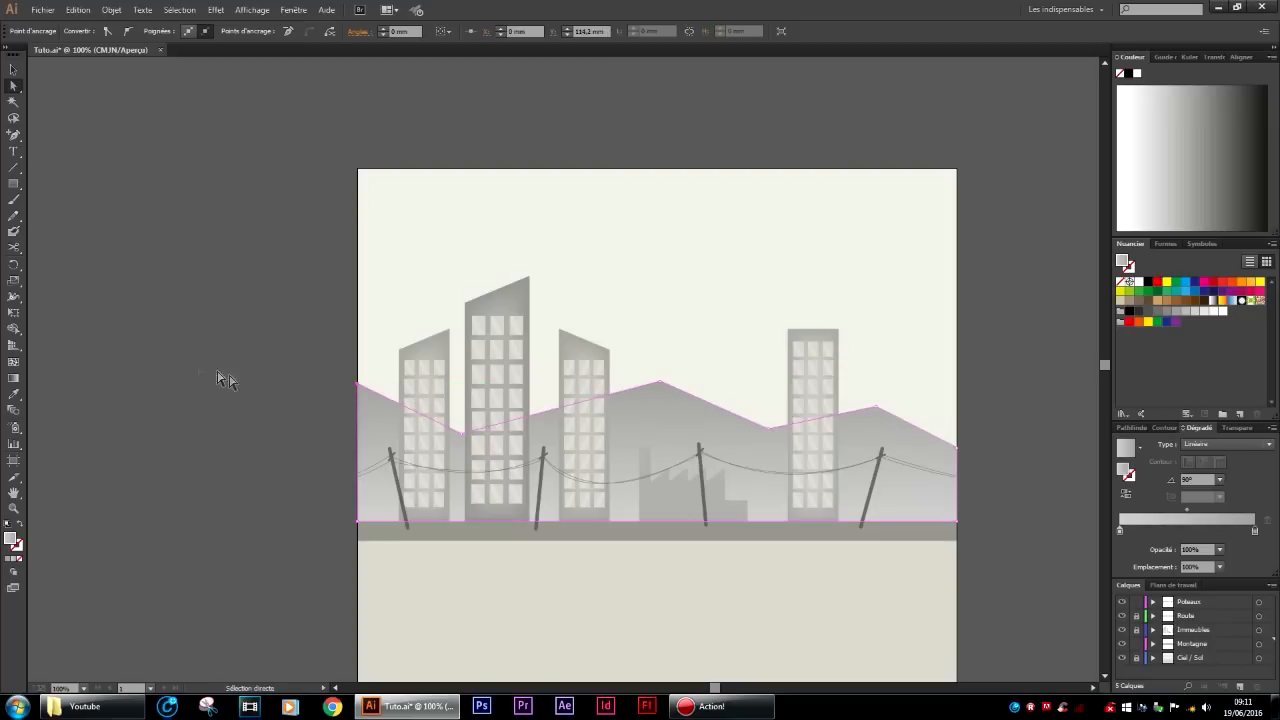
left_click(236, 382)
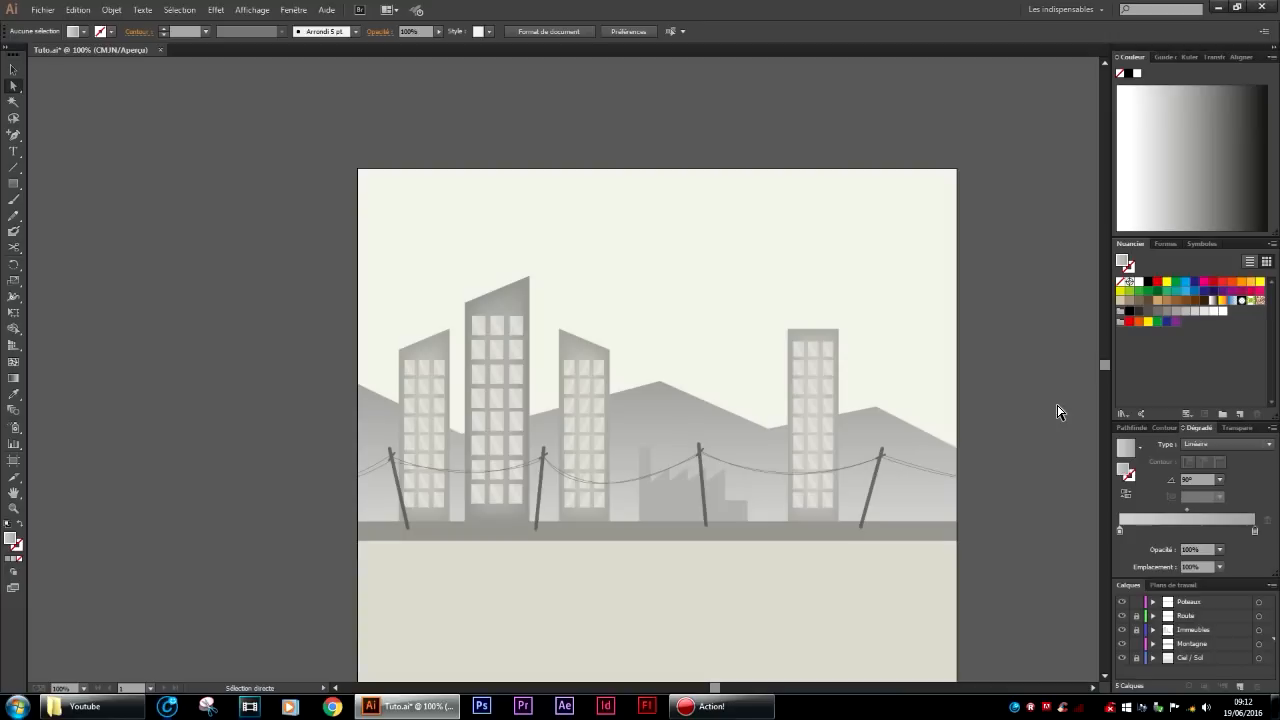
key("v")
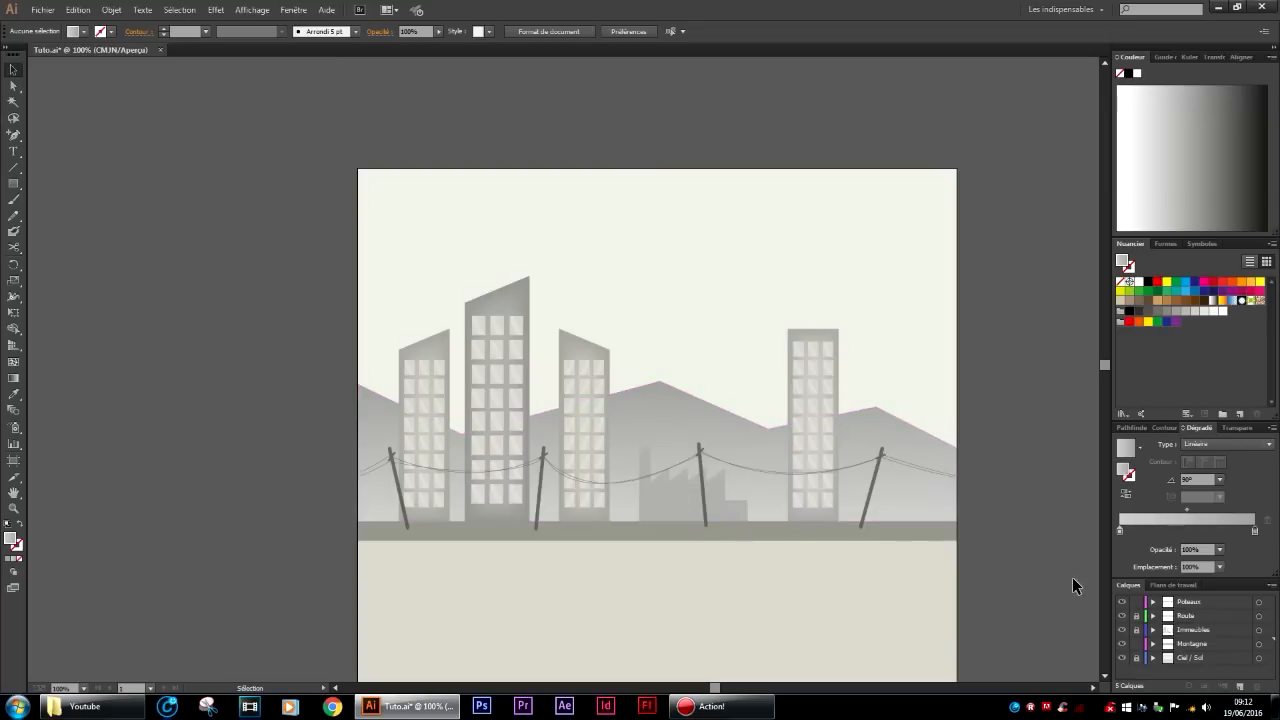
Lock the Montagne layer, unlock Immeubles, and darken the factory silhouette's fill to a medium grey.
left_click(1137, 615)
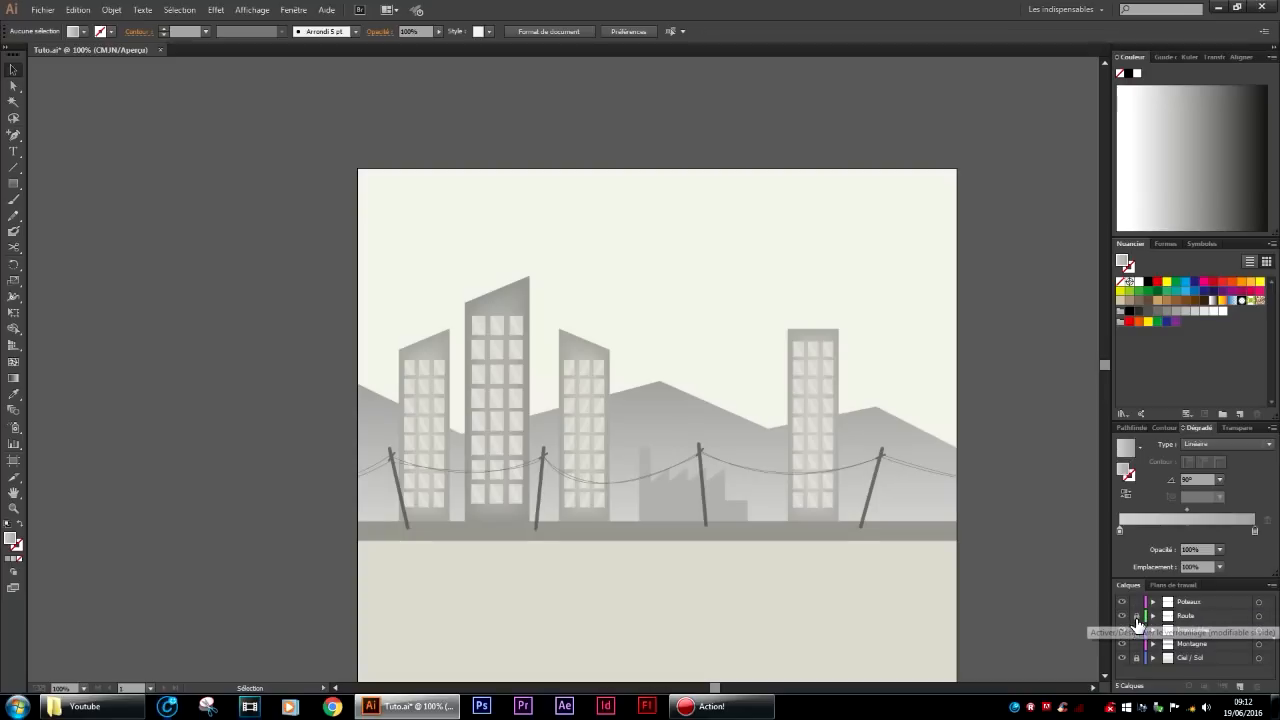
left_click(1136, 644)
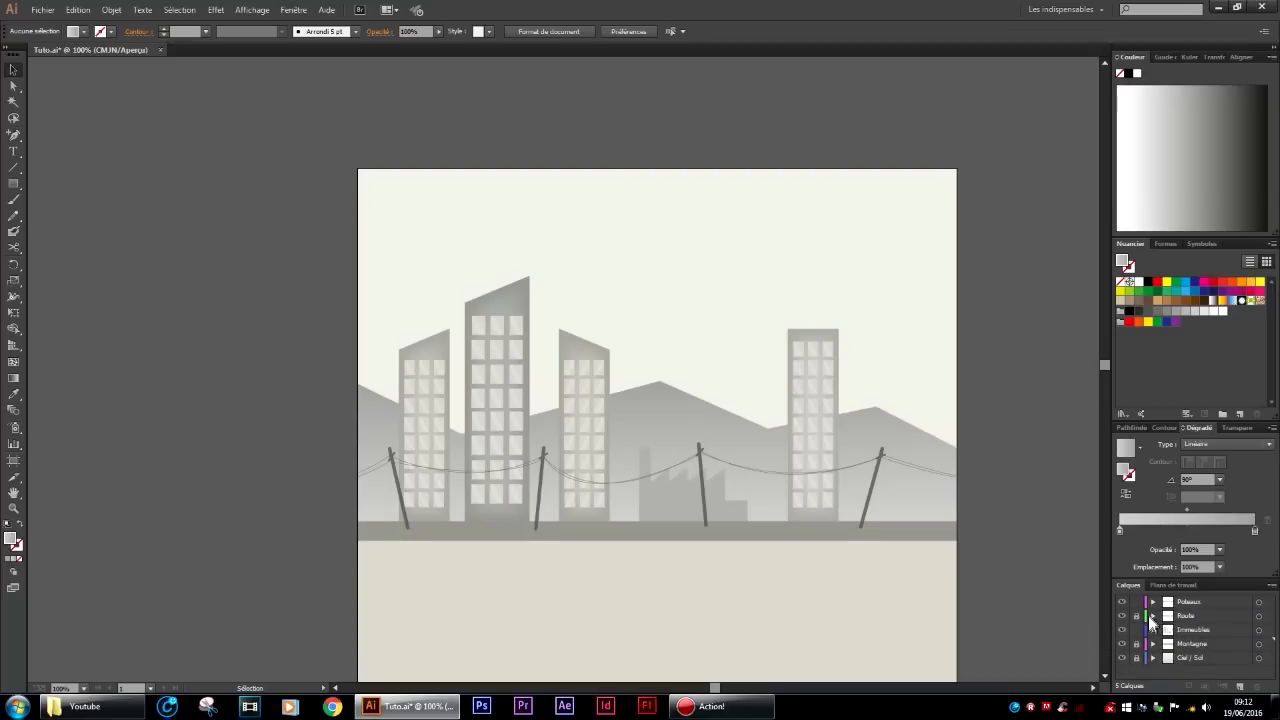
left_click(668, 500)
scroll(668, 507, "up", 3)
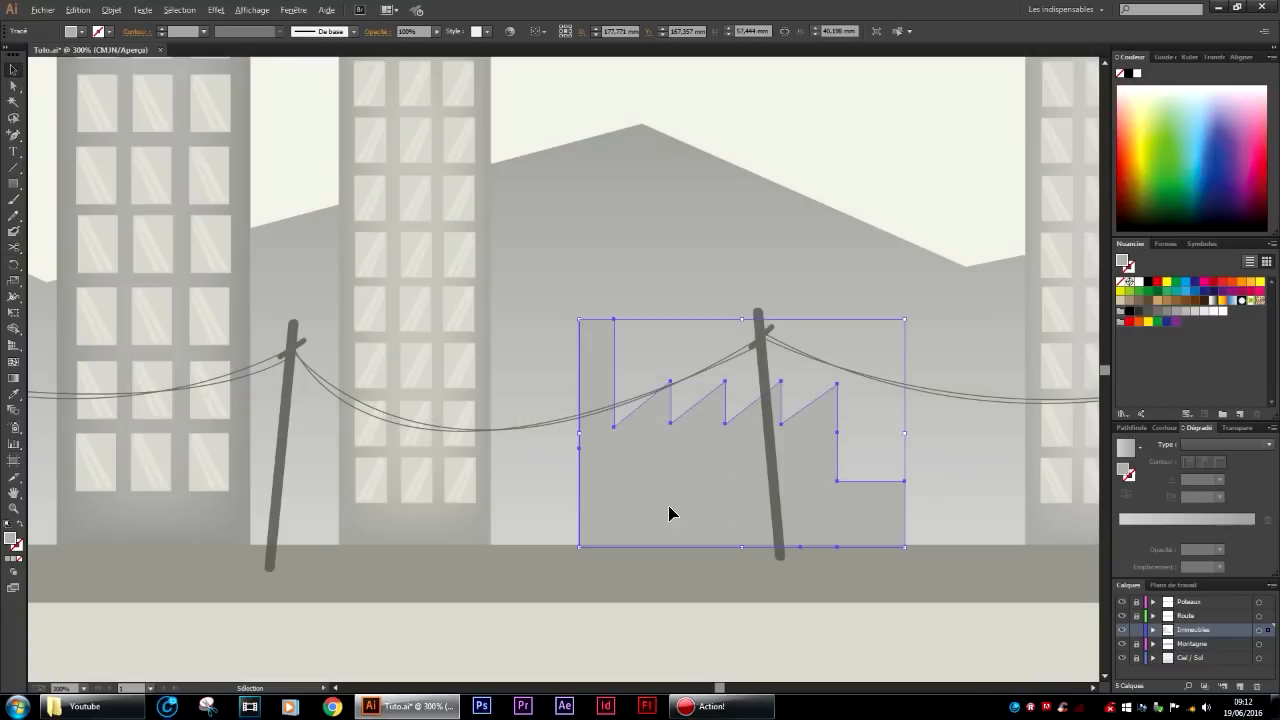
double_click(12, 541)
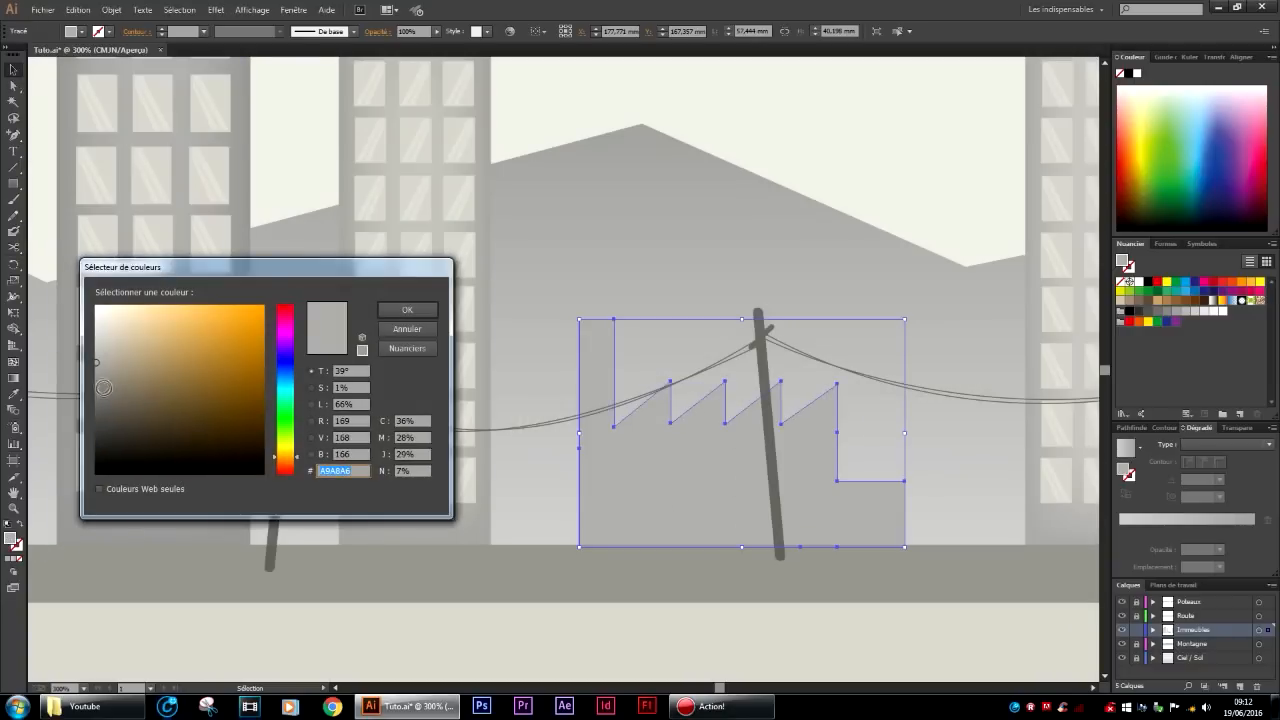
left_click(386, 314)
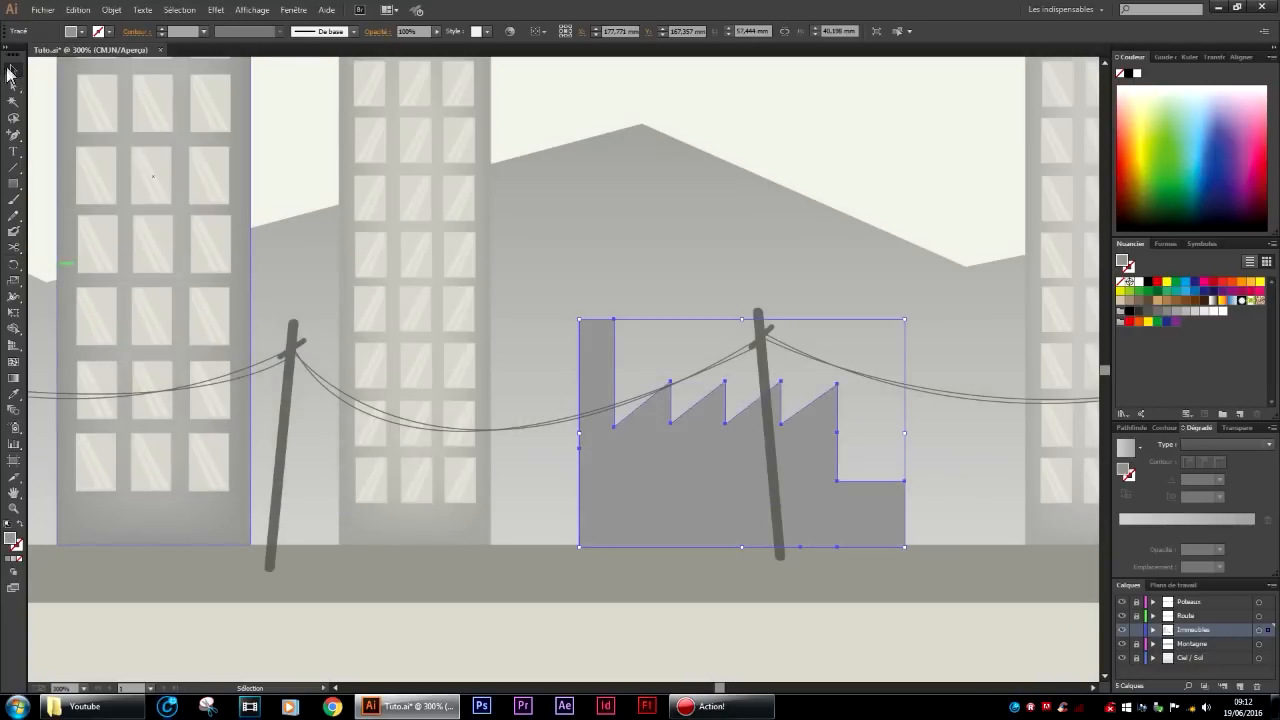
Apply a black inner glow to the factory in Normal mode with 10% opacity, 10 mm blur and the edge option.
left_click(217, 12)
mouse_move(360, 161)
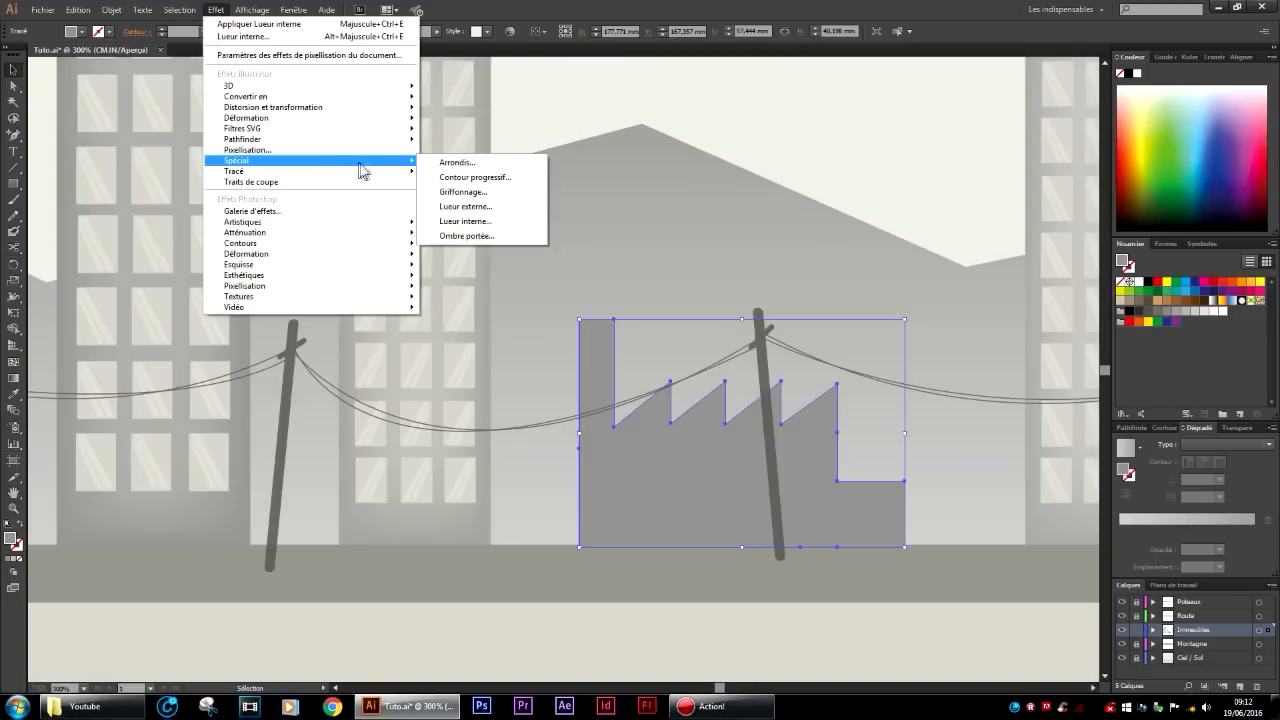
left_click(484, 221)
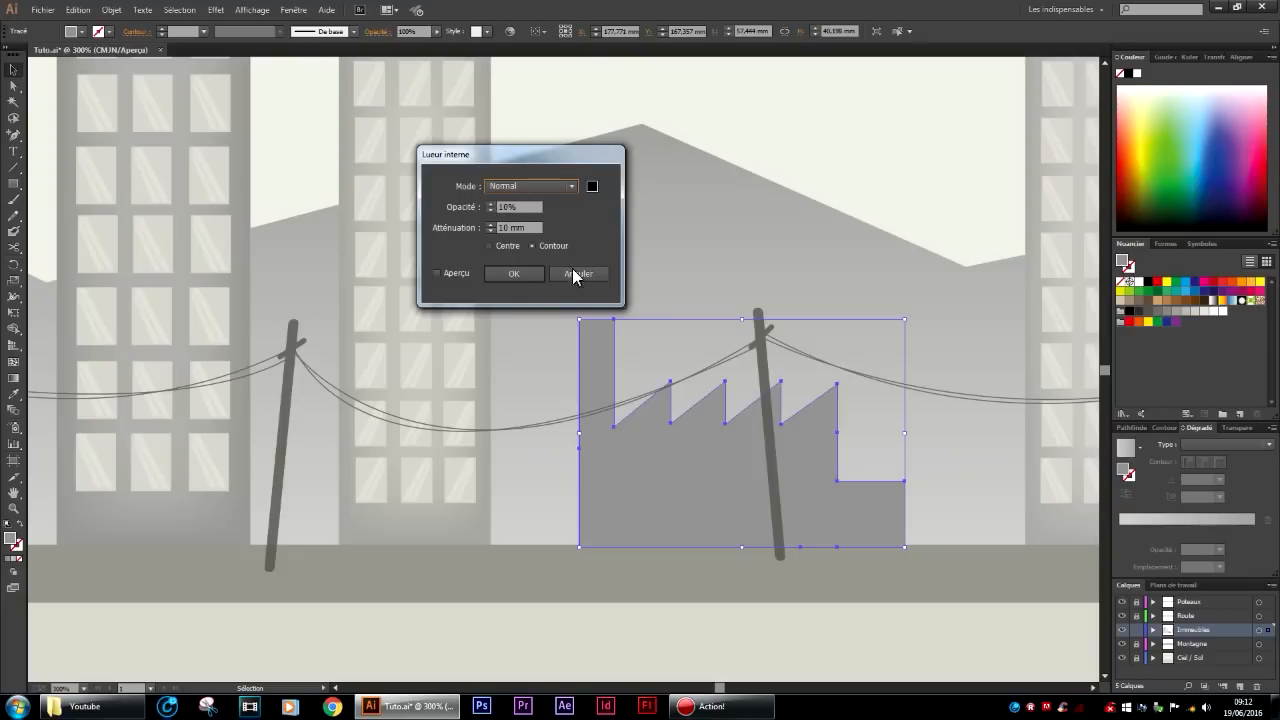
left_click(440, 274)
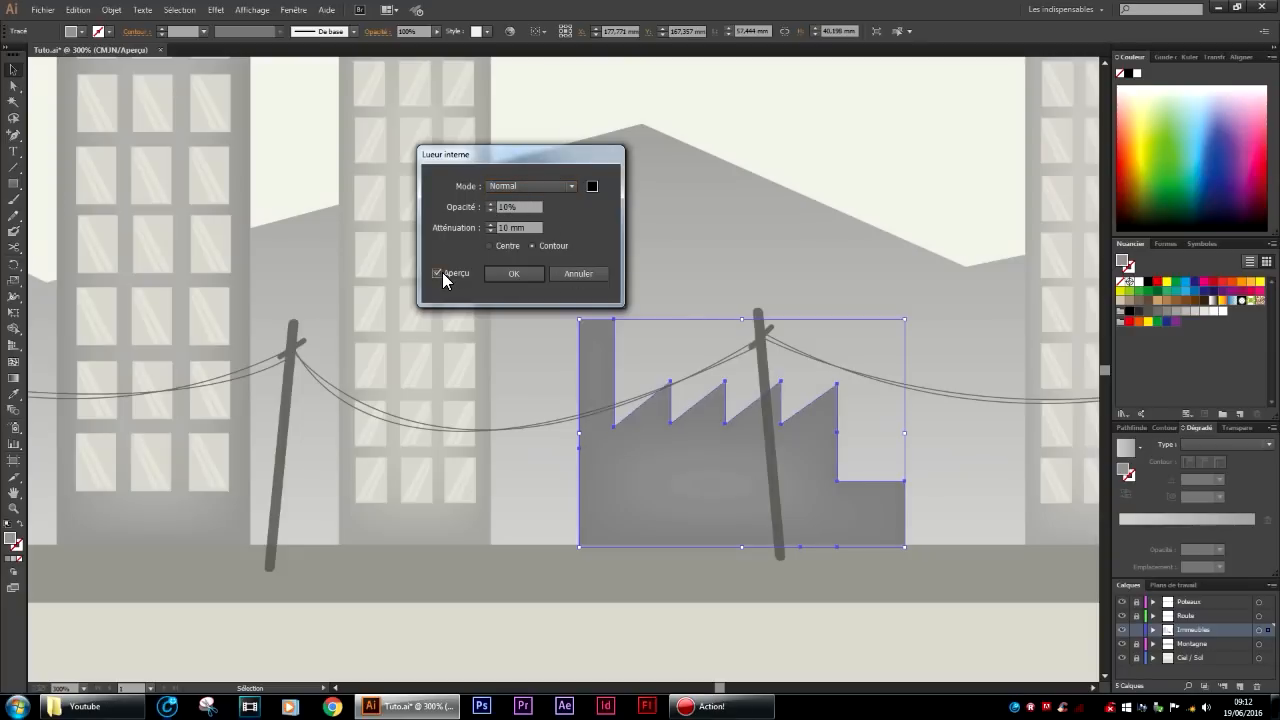
left_click(510, 275)
left_click(700, 243)
Create a new layer above Immeubles and draw a window rectangle about 3.5 × 4.4 mm on the factory's left side.
scroll(714, 467, "down", 4)
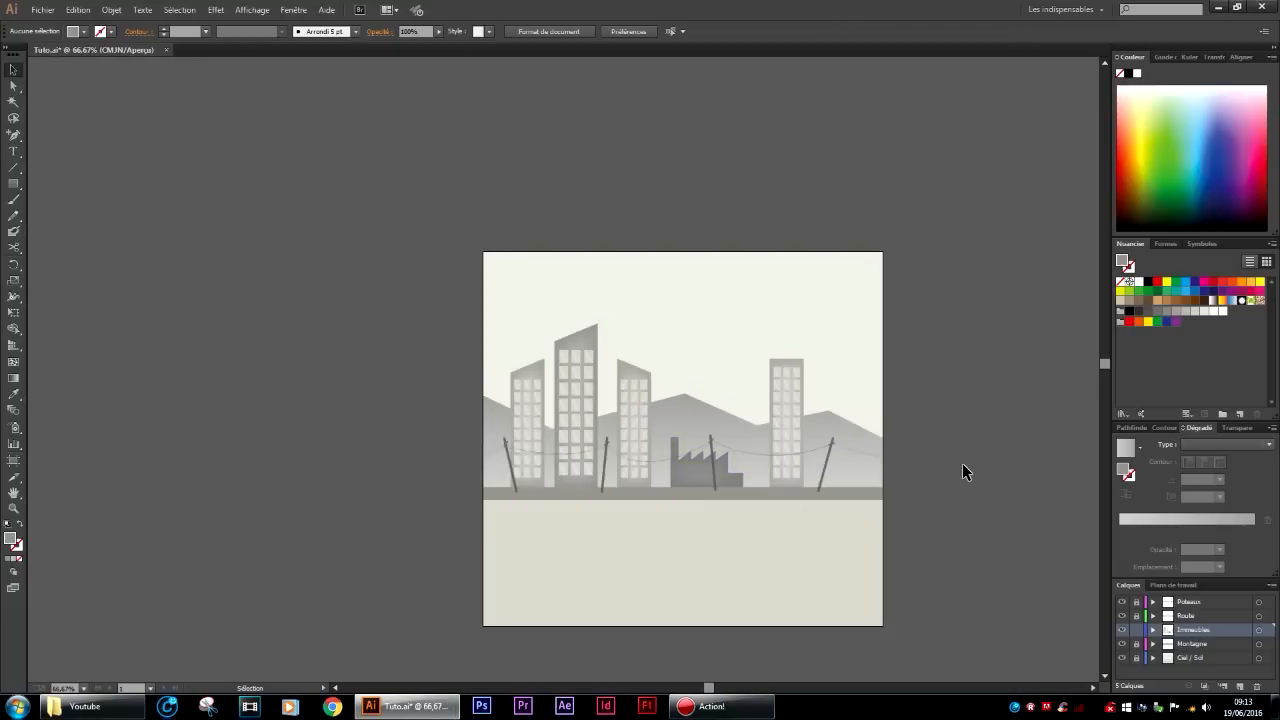
scroll(958, 461, "up", 3)
scroll(770, 525, "left", 8)
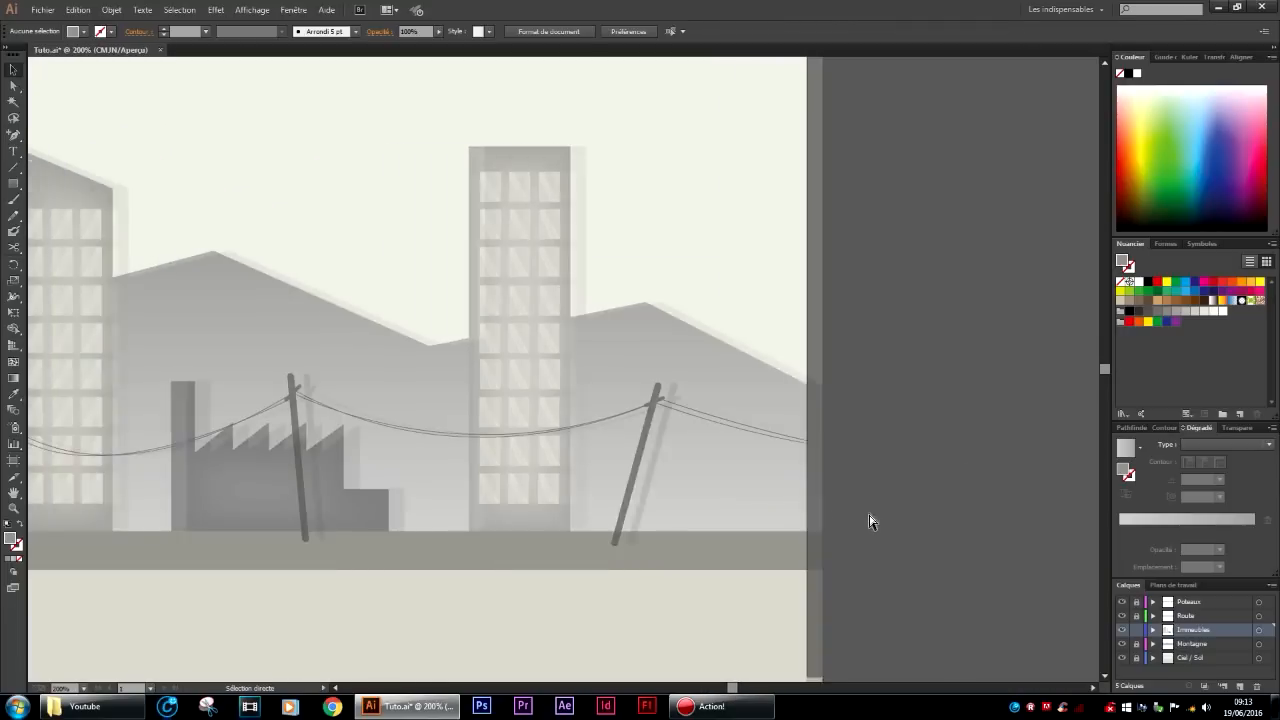
scroll(726, 533, "up", 3)
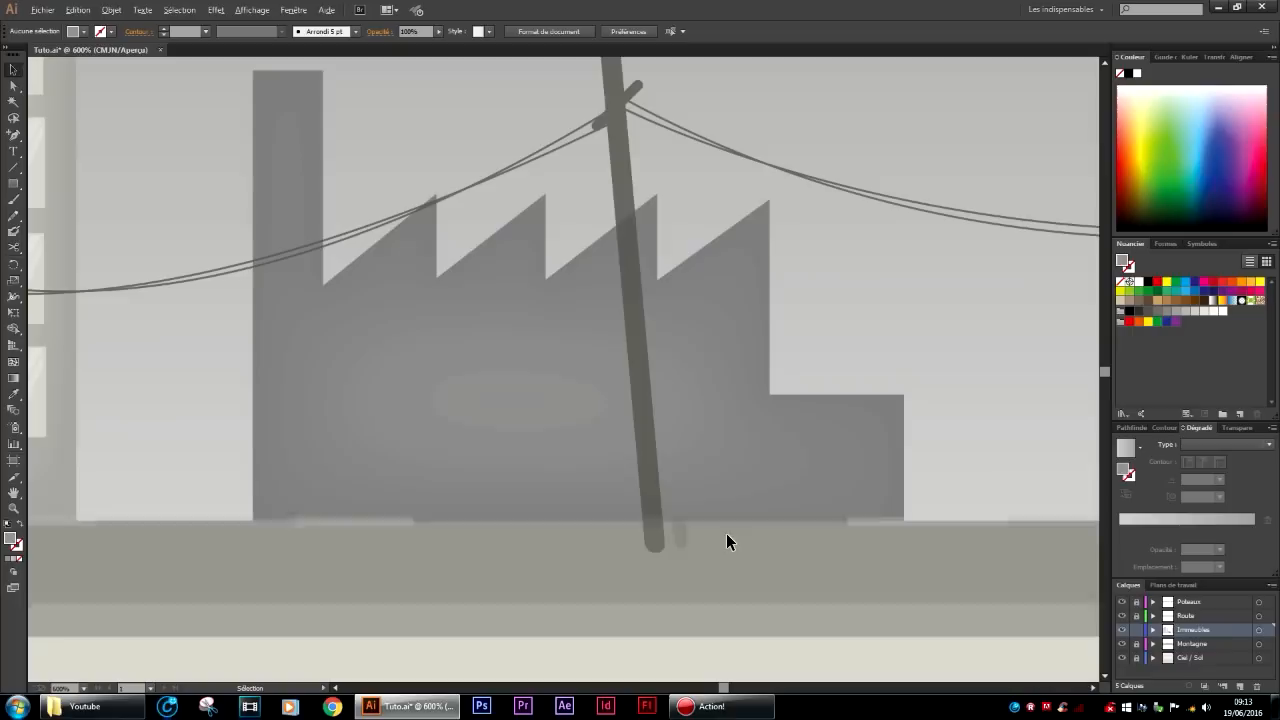
scroll(740, 460, "up", 2)
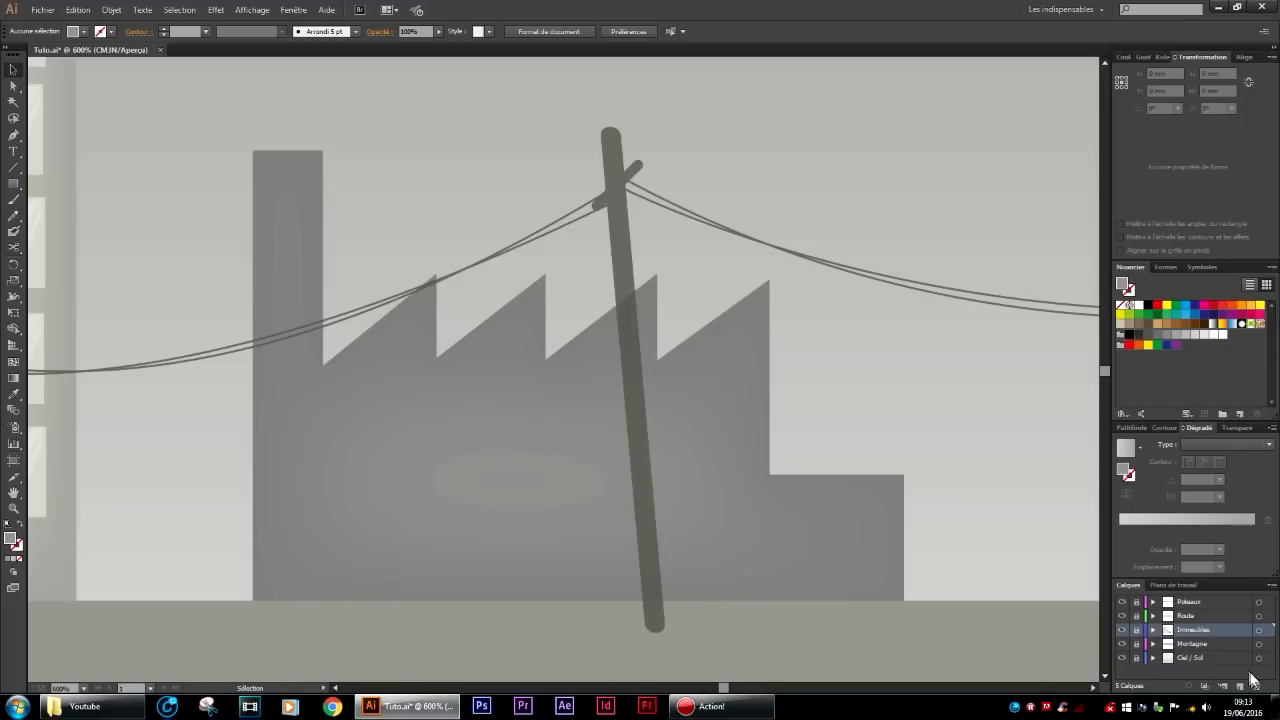
left_click(1240, 686)
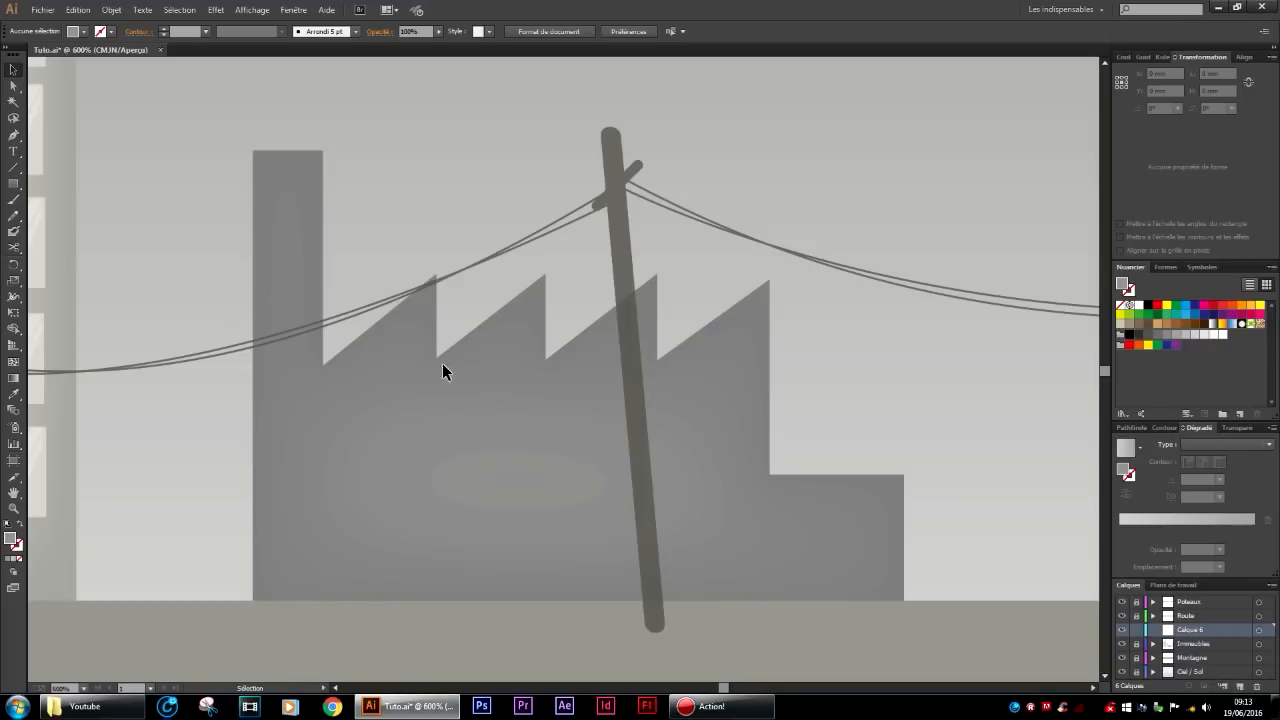
left_click(13, 184)
left_click_drag(303, 422, 344, 470)
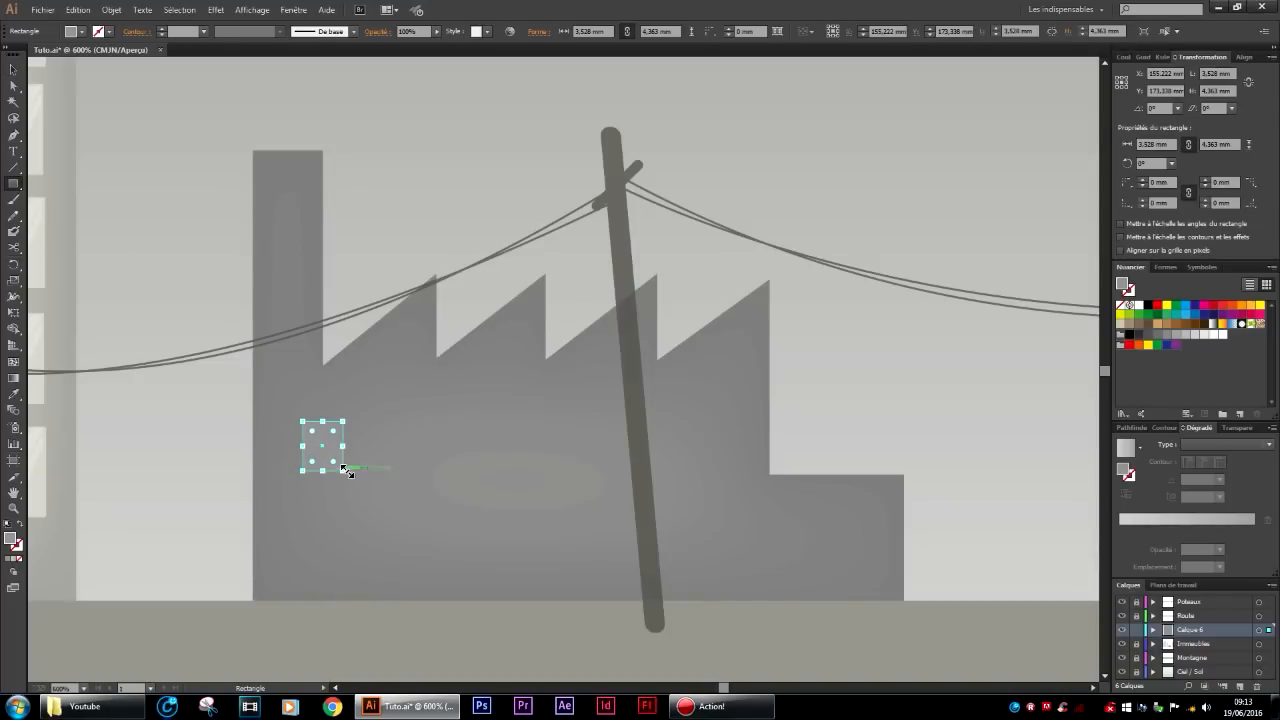
key("v")
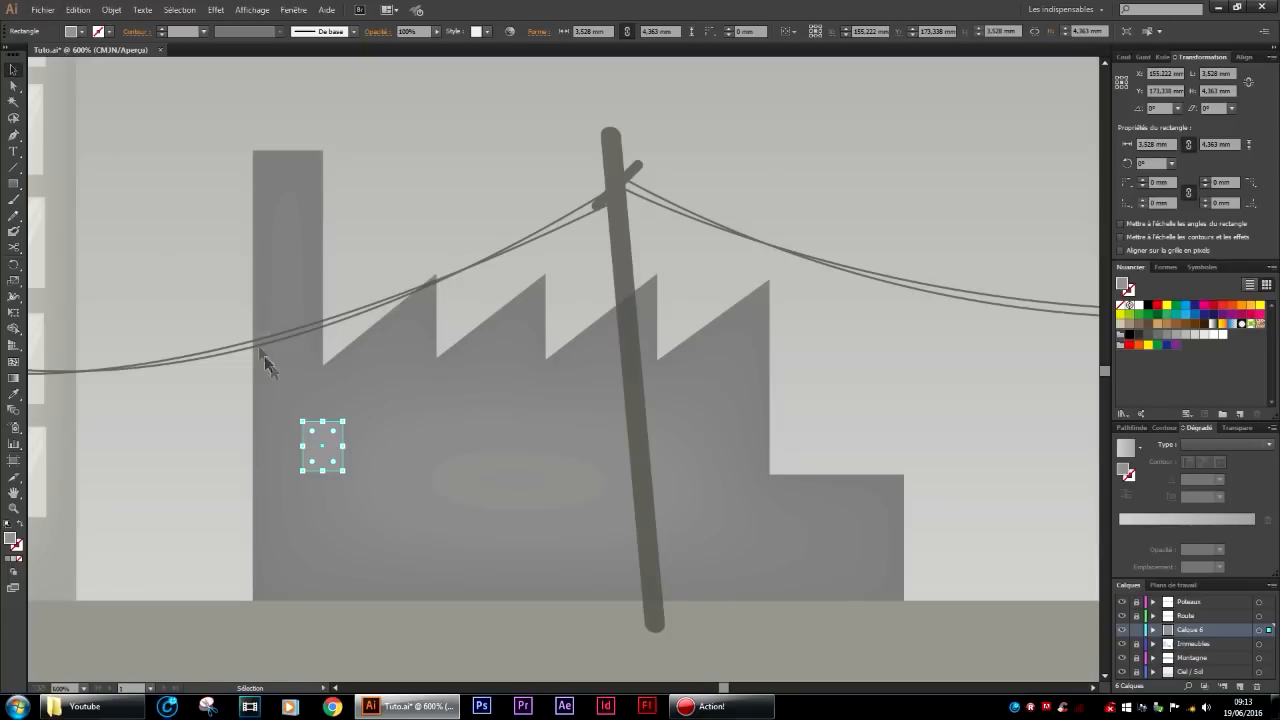
Duplicate the window pane beside and below itself to build a block of two by two panes.
left_click_drag(337, 449, 323, 490)
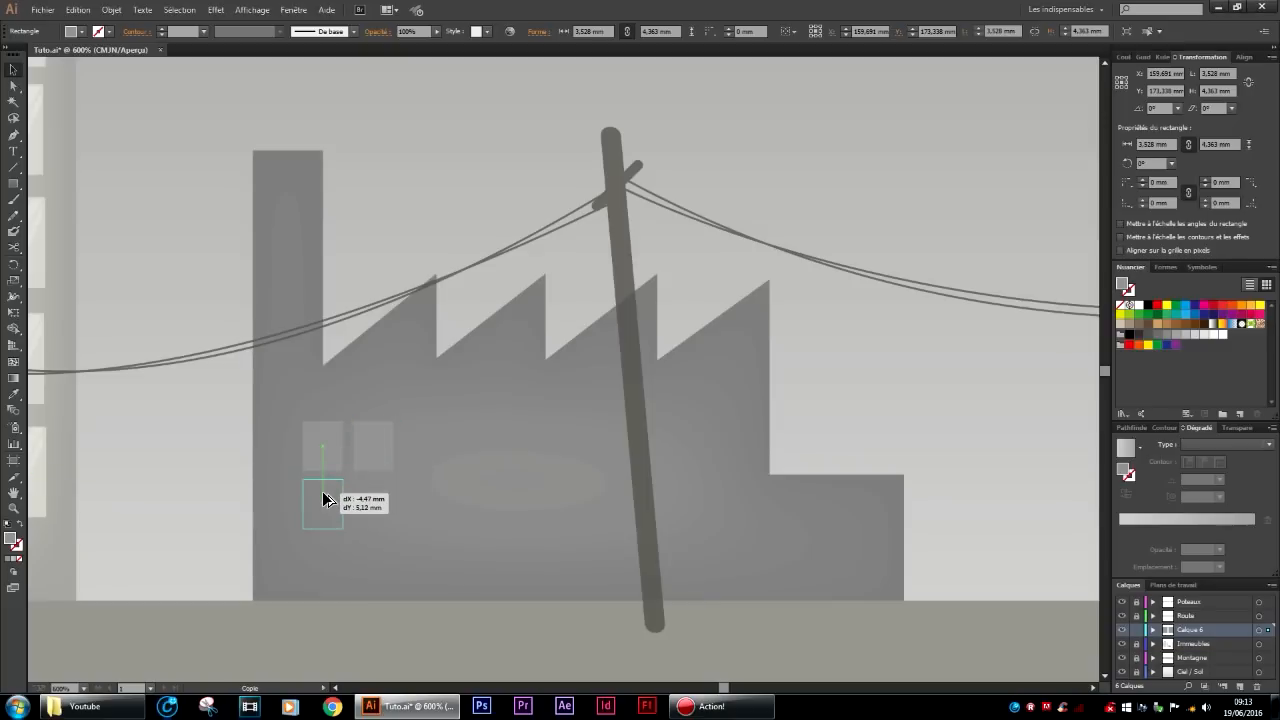
left_click_drag(322, 491, 322, 493)
left_click_drag(372, 455, 376, 522)
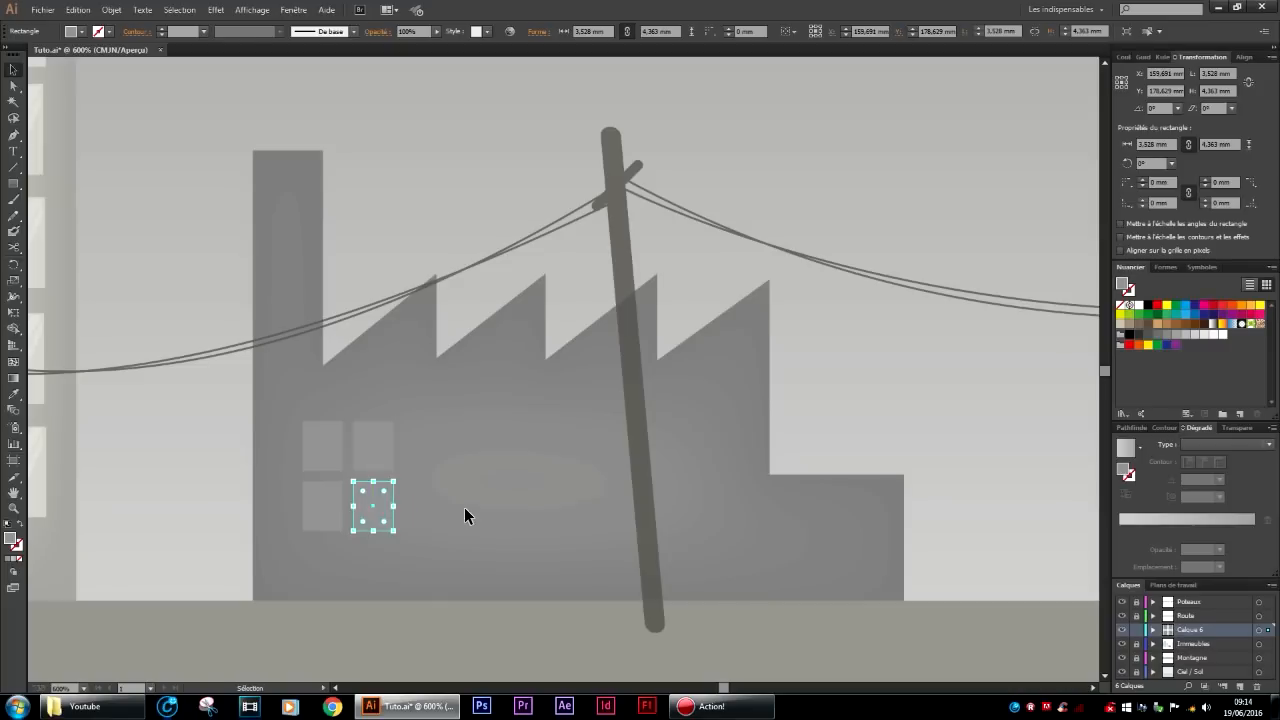
left_click(595, 645)
Copy the four-pane window block twice along the factory wall to make a row of three windows.
left_click_drag(444, 559, 236, 345)
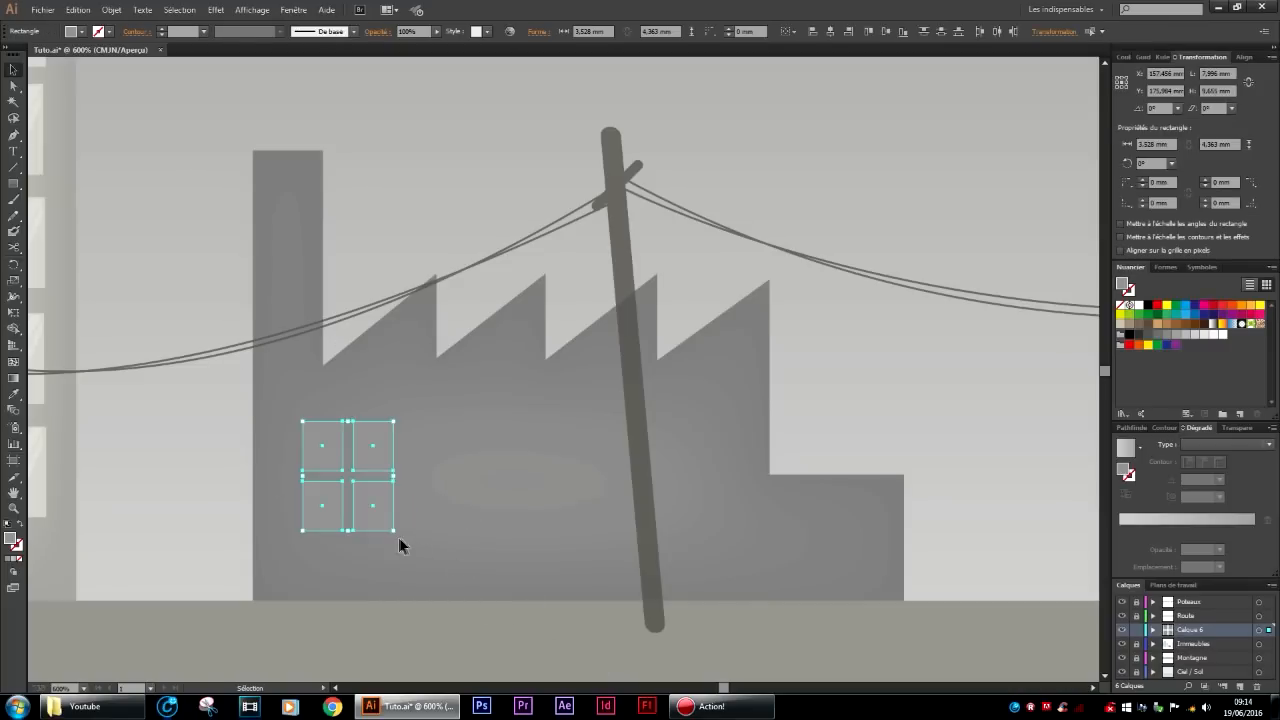
left_click_drag(371, 498, 678, 490)
left_click(750, 528)
Copy a window pane onto the factory's low annex and reshape it into a door about 3 × 7 mm standing on the road.
scroll(306, 511, "down", 5)
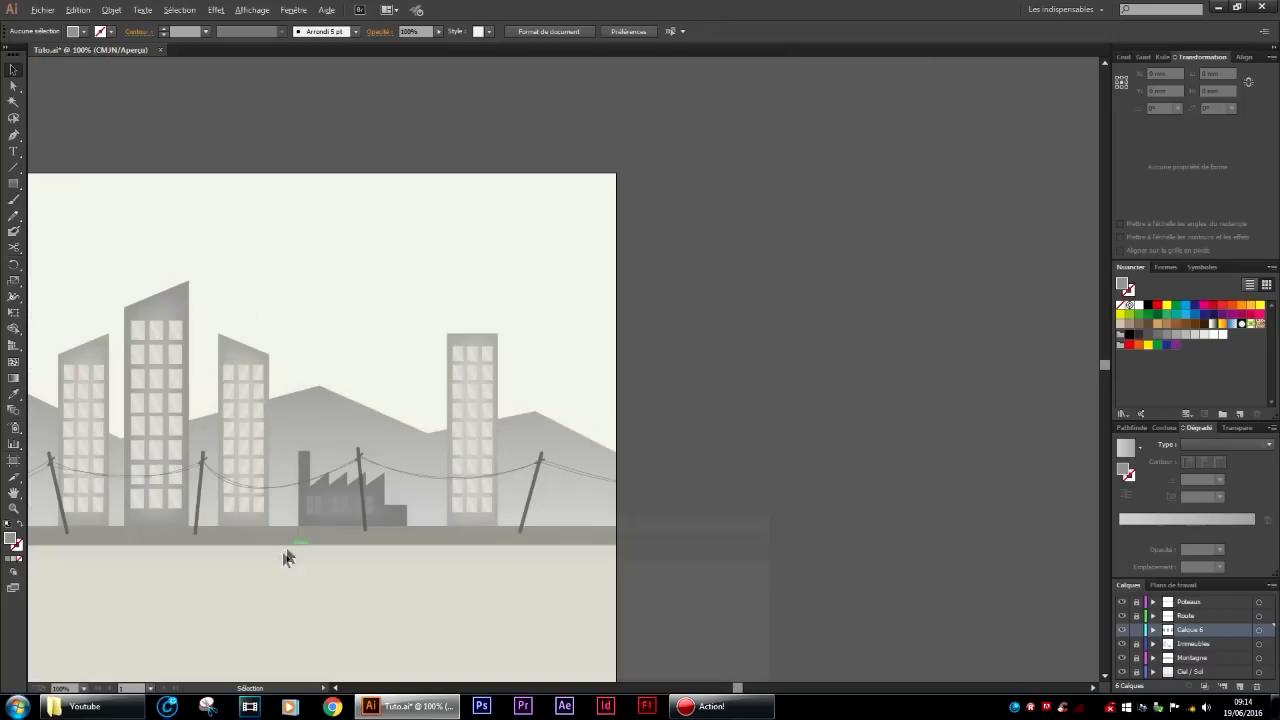
scroll(437, 629, "left", 3)
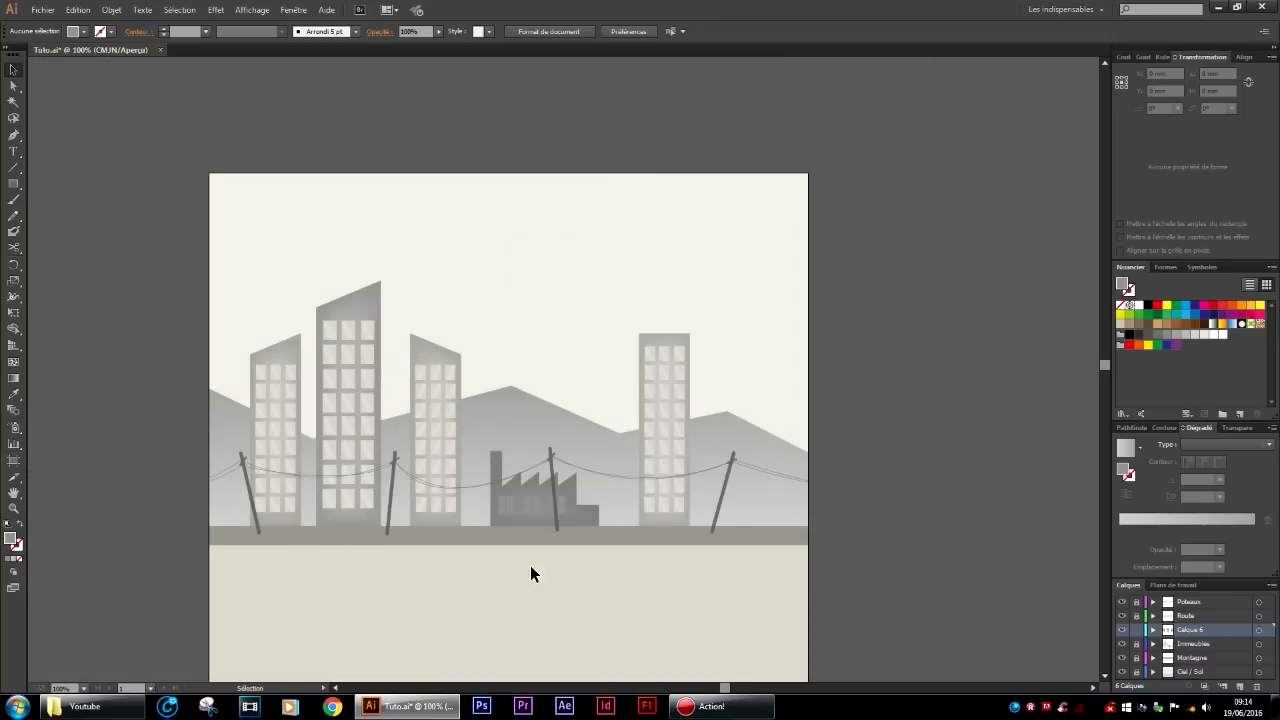
scroll(576, 528, "up", 4)
left_click(486, 415)
left_click_drag(500, 426, 648, 437)
left_click(730, 477)
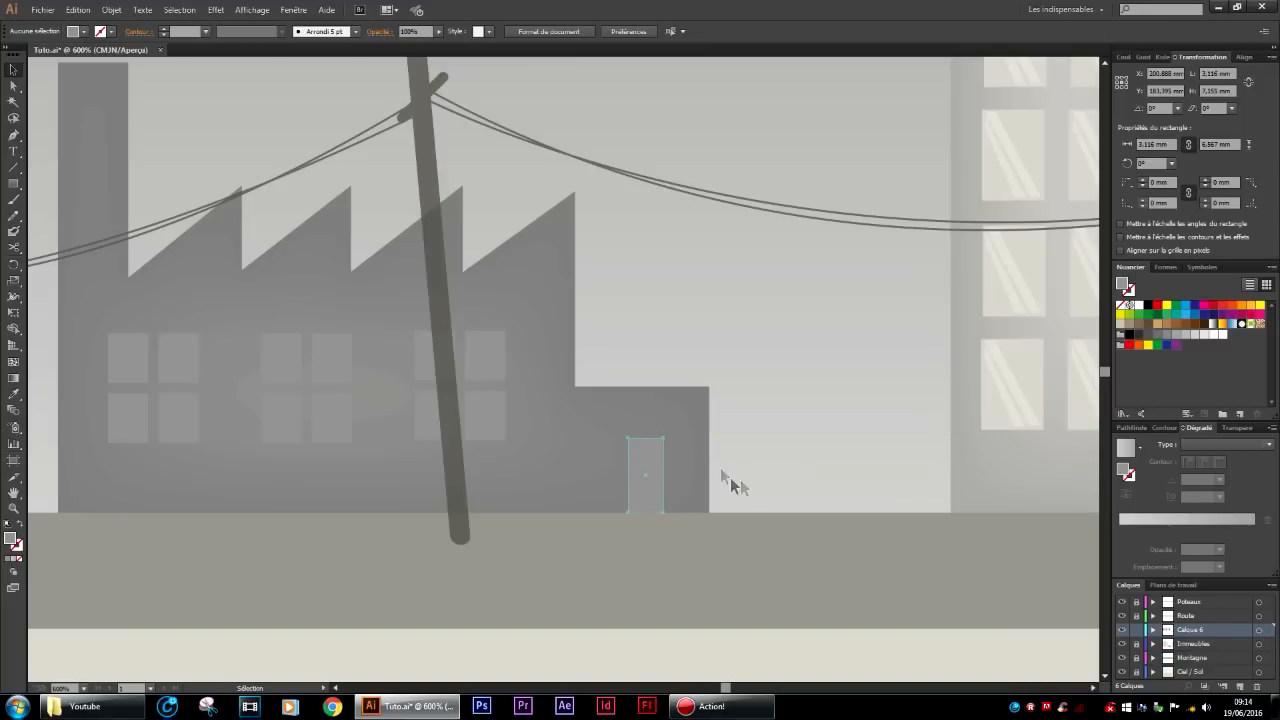
Unlock the Immeubles layer and group the factory silhouette with its windows and door.
key("ctrl+1")
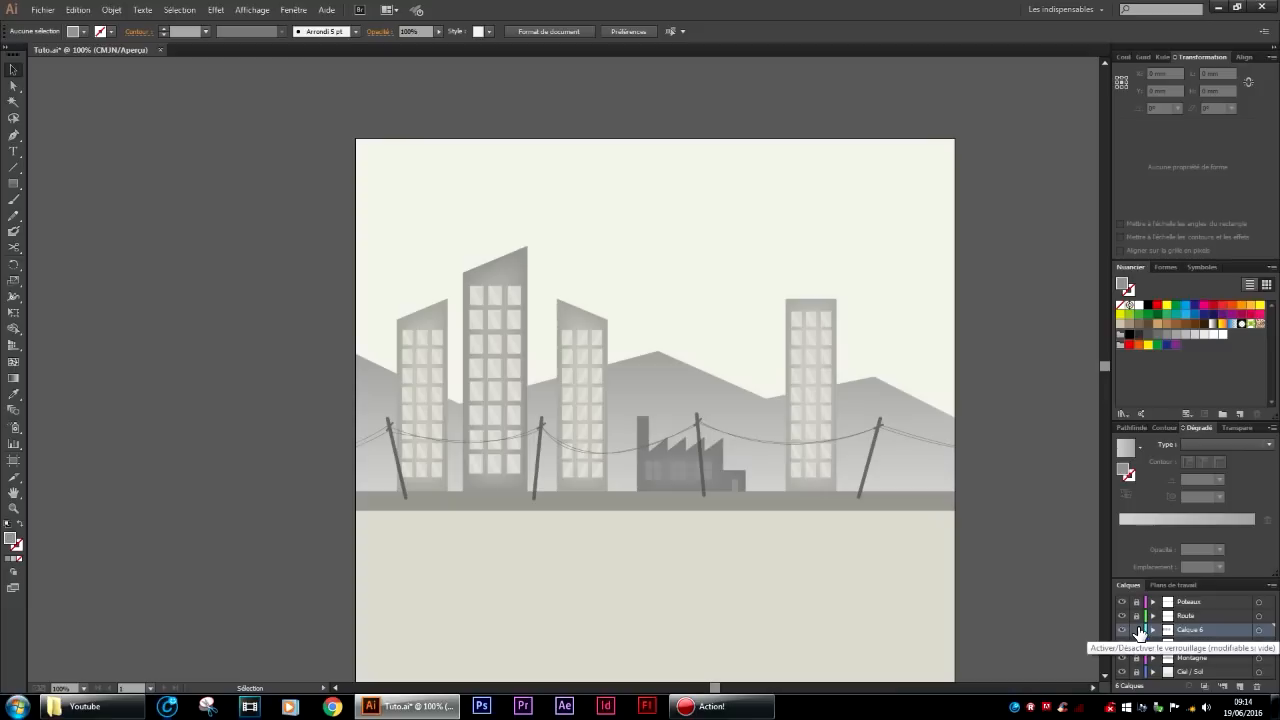
left_click_drag(865, 405, 600, 529)
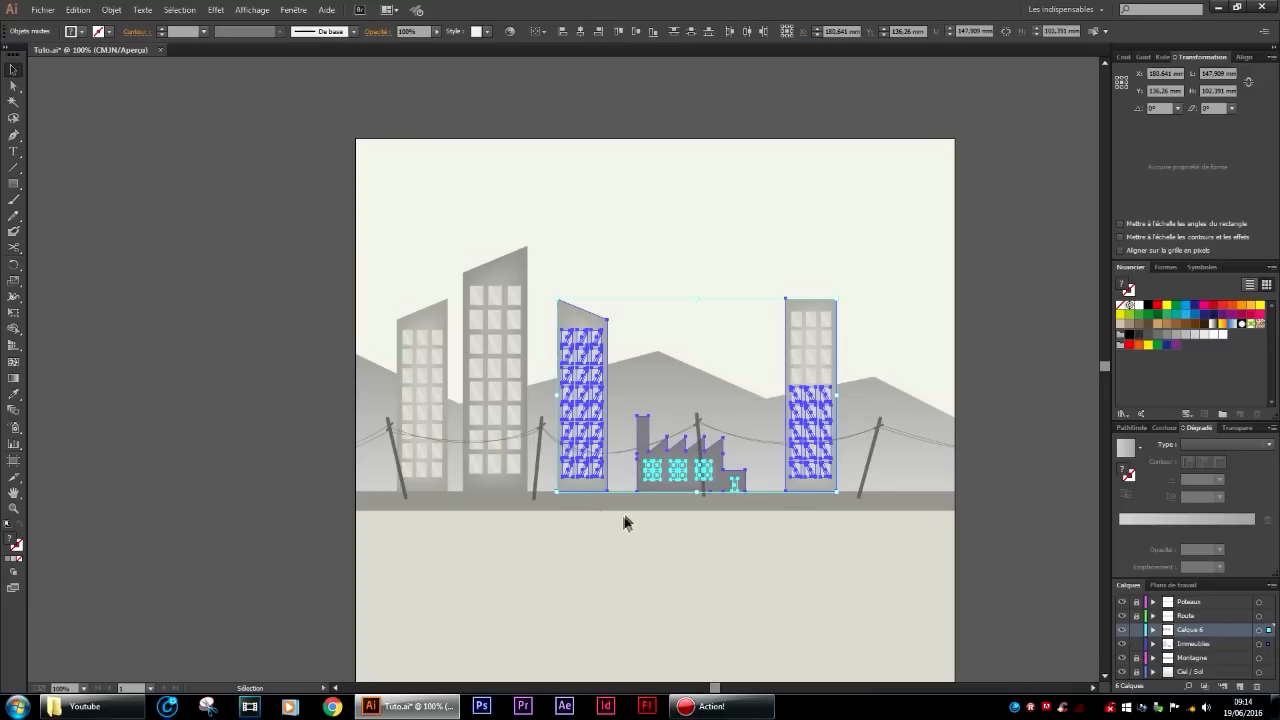
left_click_drag(752, 407, 622, 514)
key("ctrl+g")
left_click(486, 573)
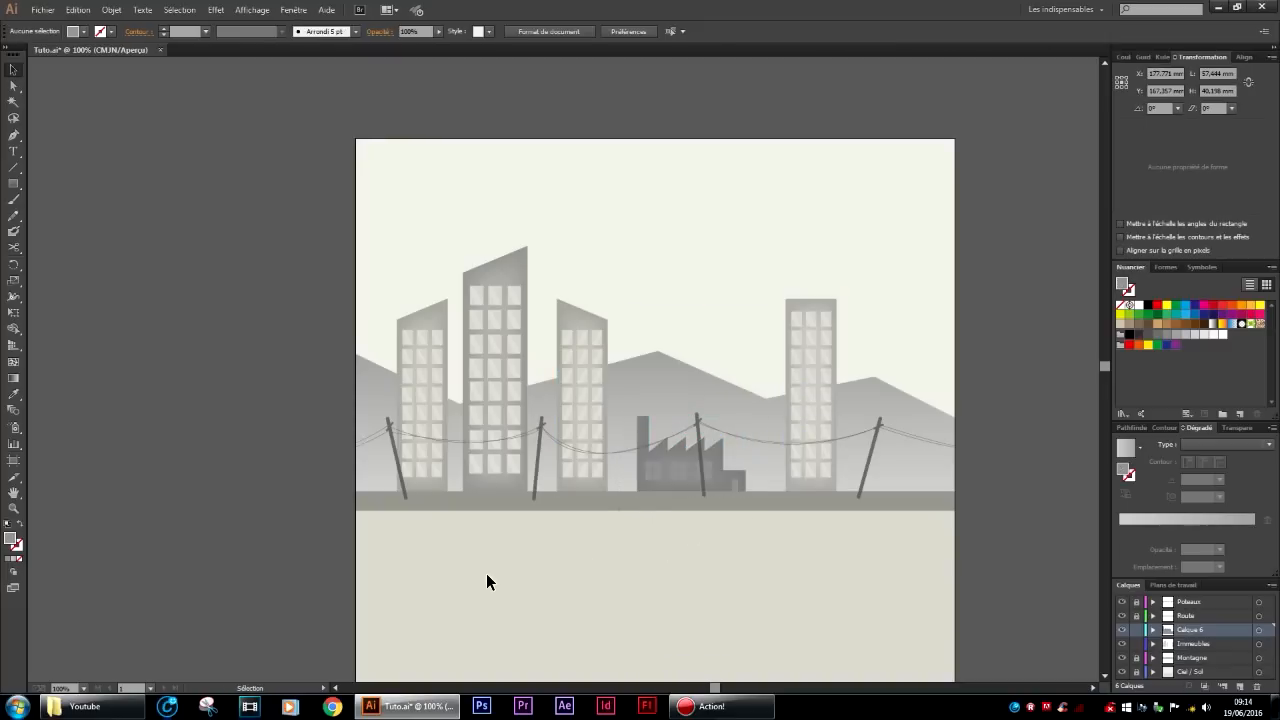
Test the factory group by moving it onto the ground below the road, and undo the move.
left_click_drag(677, 480, 406, 609)
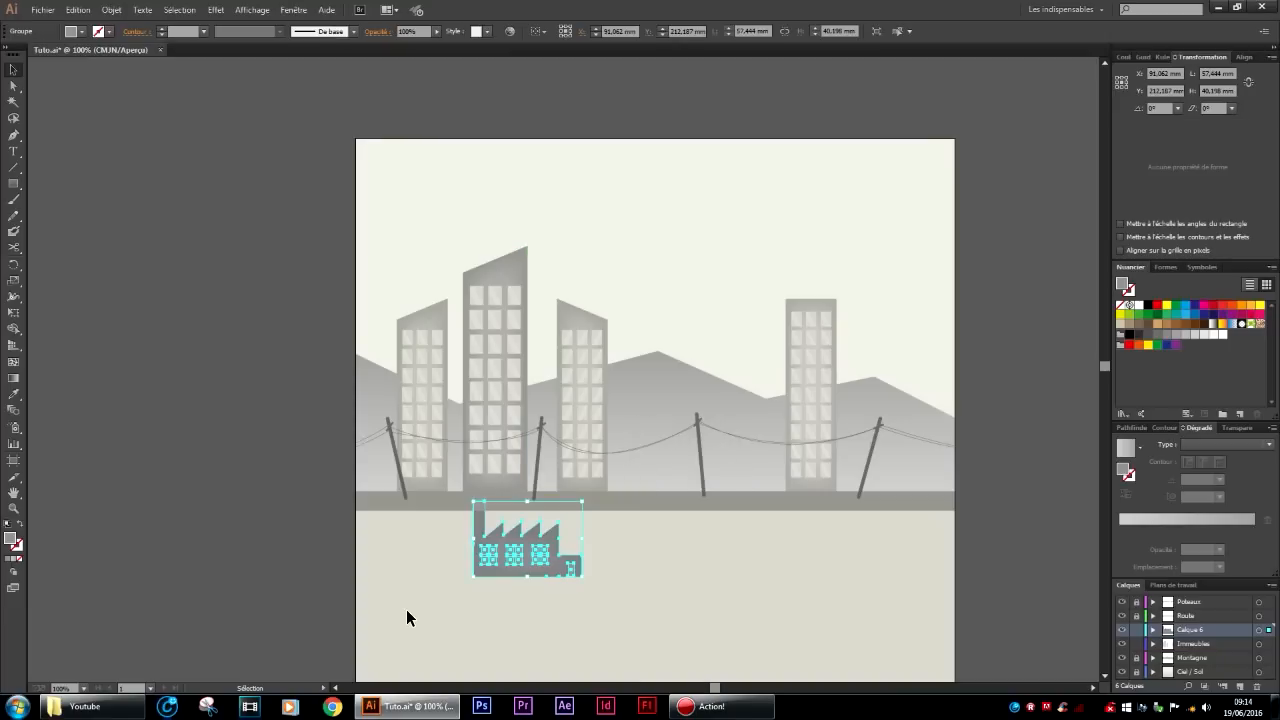
key("ctrl+z")
left_click(429, 583)
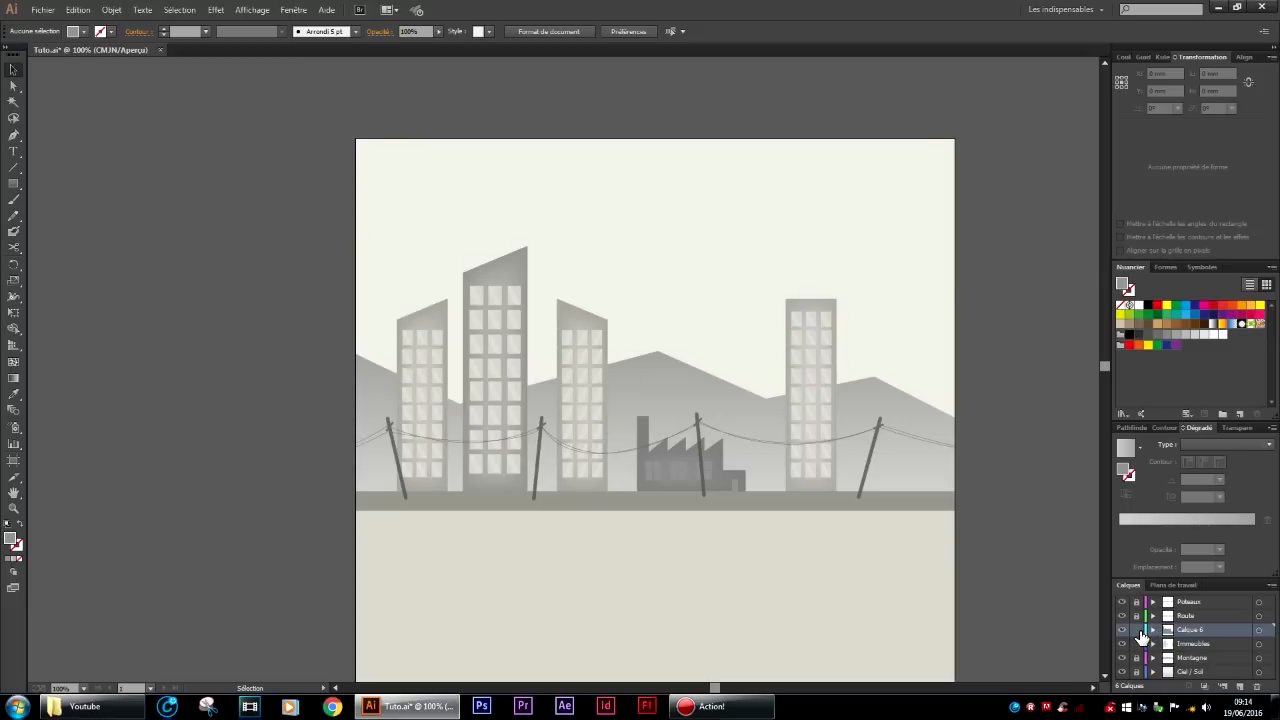
Add a new layer below Immeubles, rename the factory's layer to Usine and the new layer to Arriere plan.
left_click(1242, 686)
left_click_drag(1190, 632, 1192, 662)
double_click(1190, 630)
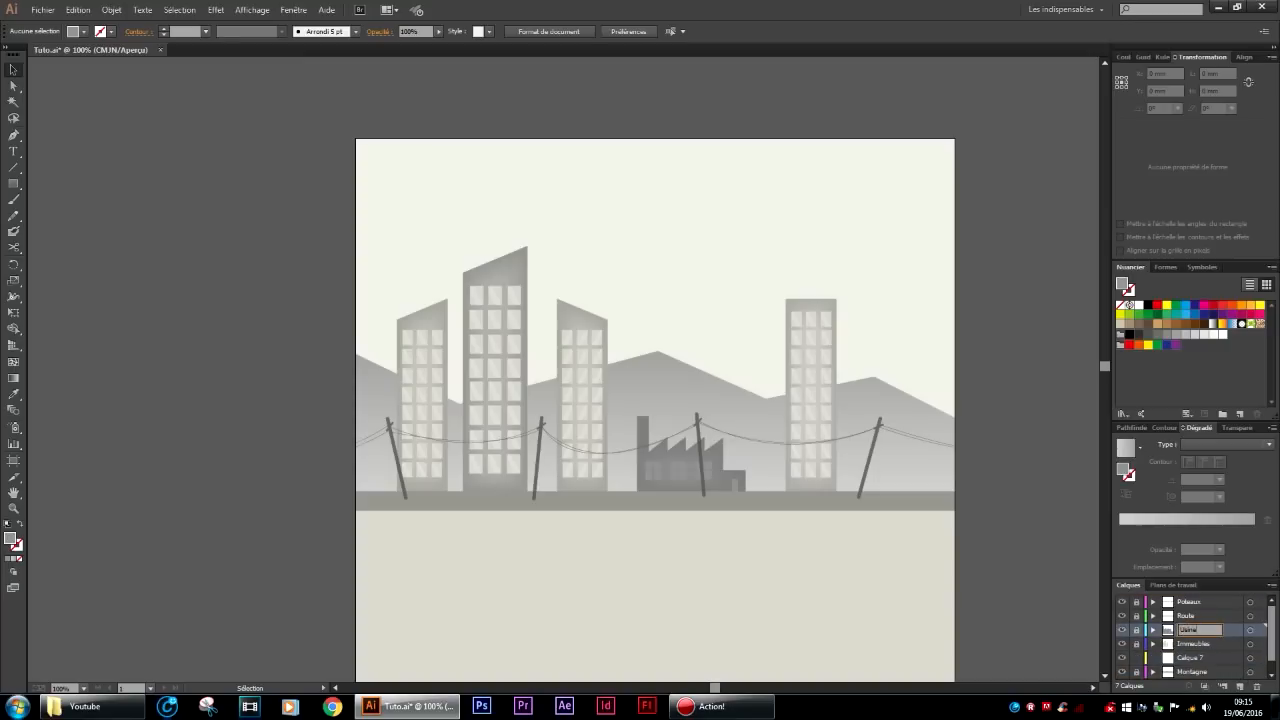
double_click(1195, 658)
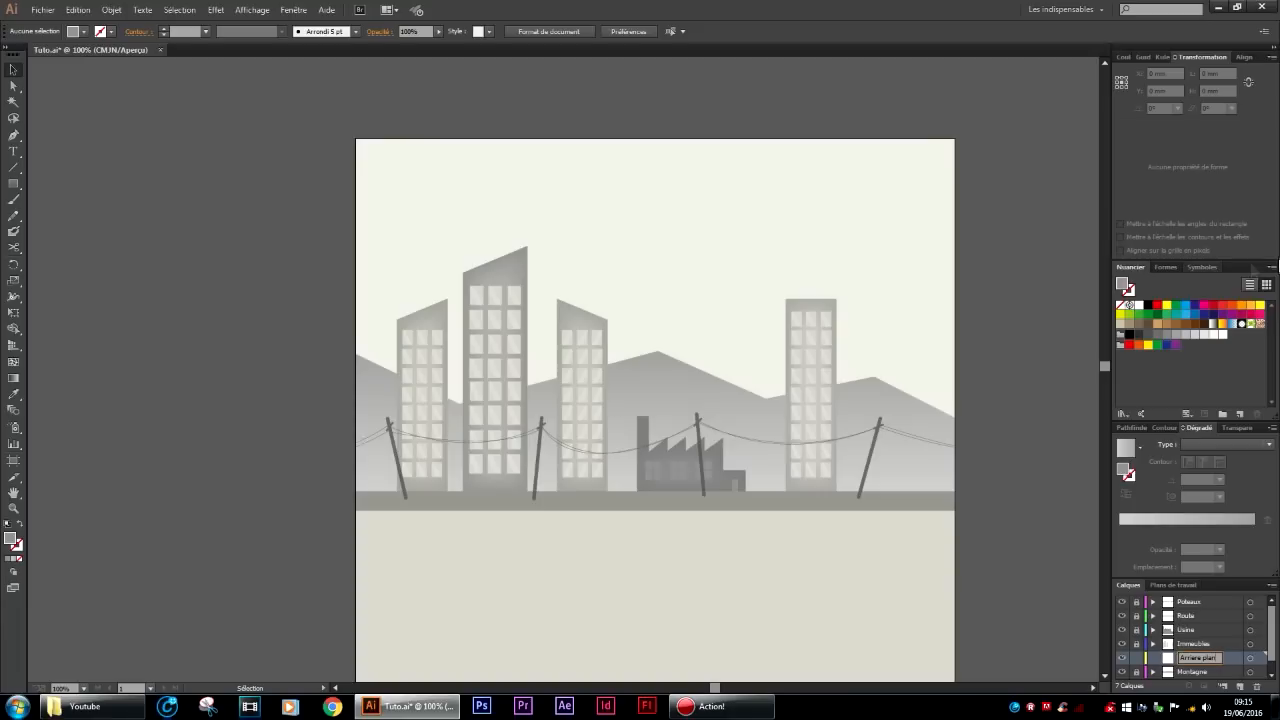
key("Return")
Copy the three left towers with their windows from the Immeubles layer and paste them into the Arriere plan layer.
scroll(566, 400, "up", 1)
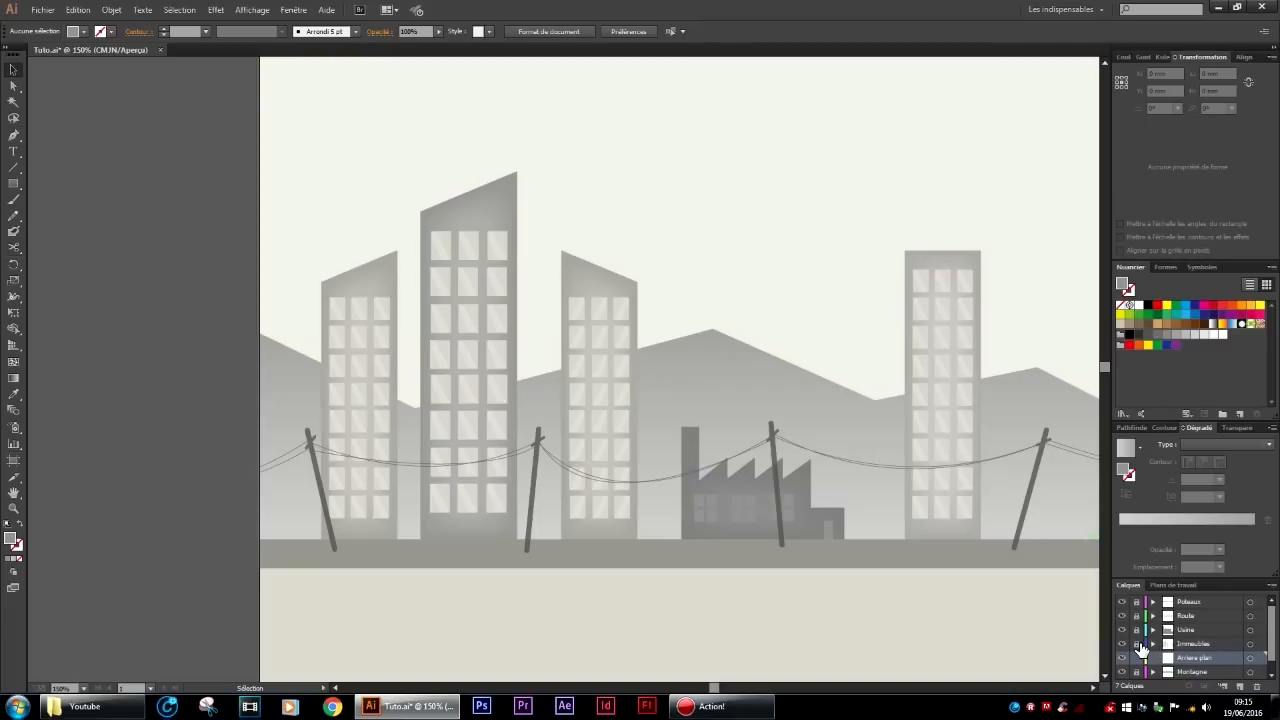
left_click_drag(650, 630, 322, 390)
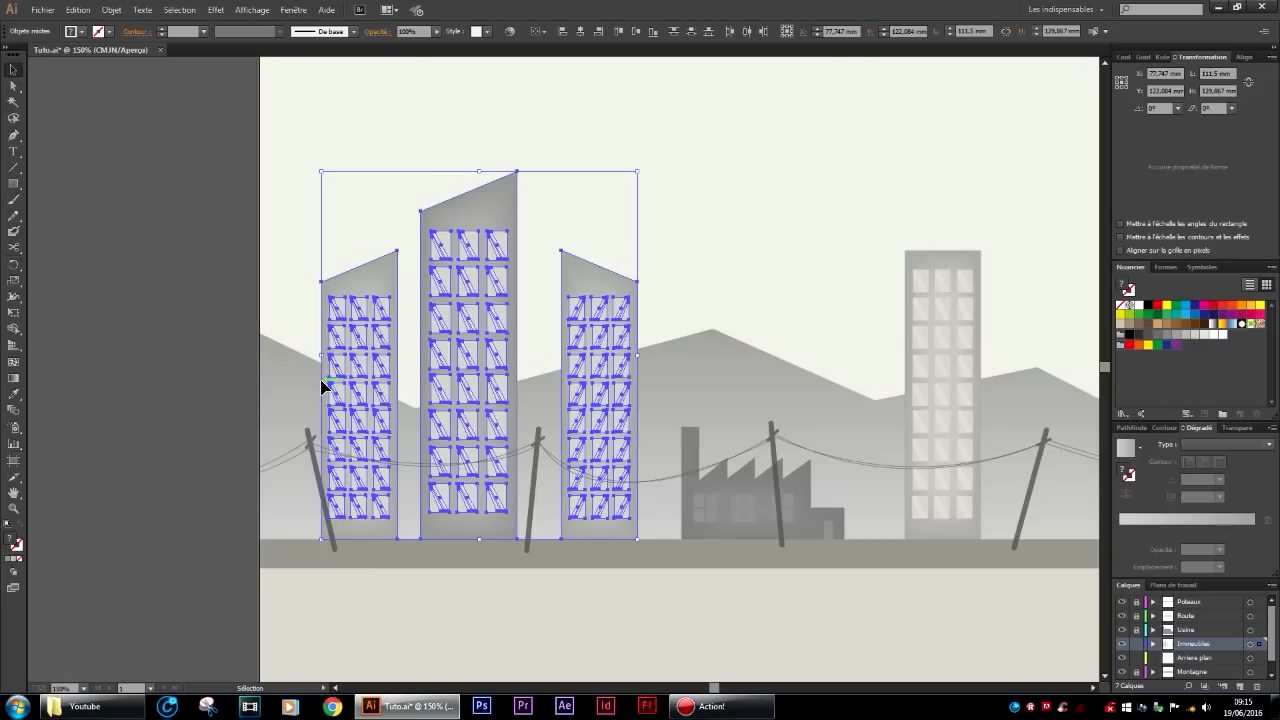
key("ctrl+c")
left_click(1137, 645)
left_click(1185, 659)
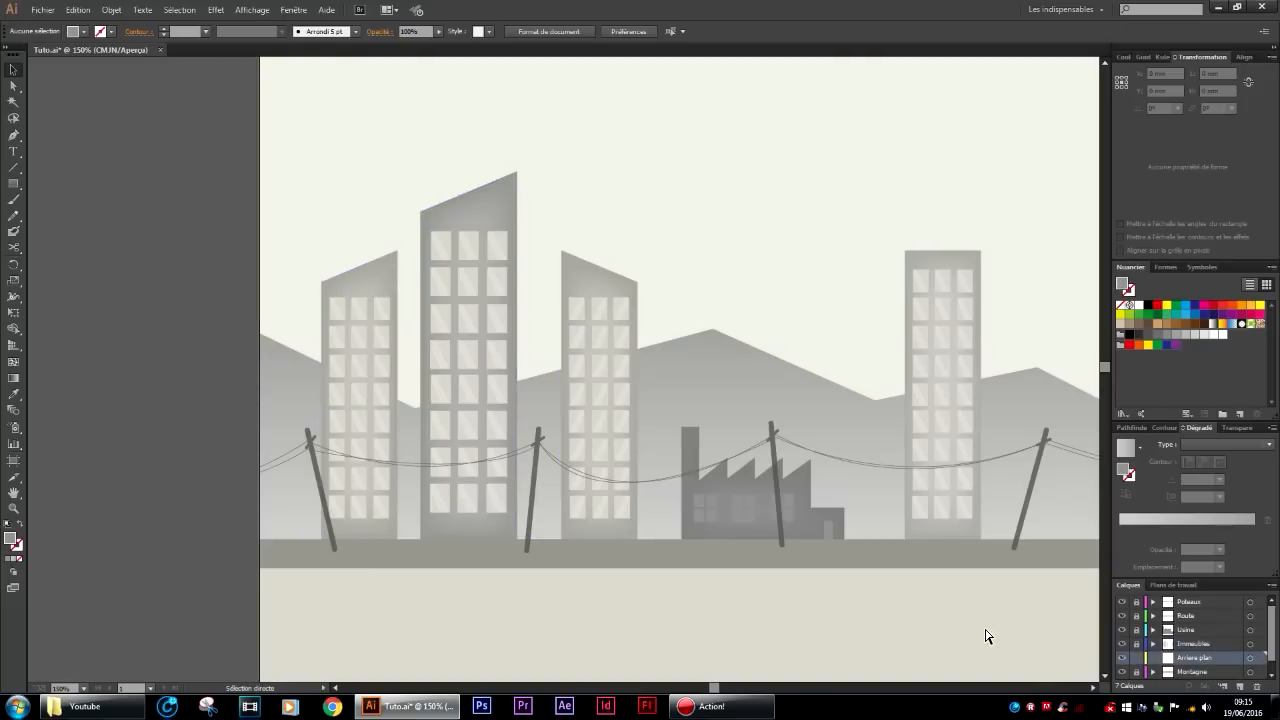
key("ctrl+v")
mouse_move(683, 300)
left_mouse_down()
mouse_move(711, 289)
mouse_move(686, 300)
left_mouse_up()
left_click(765, 245)
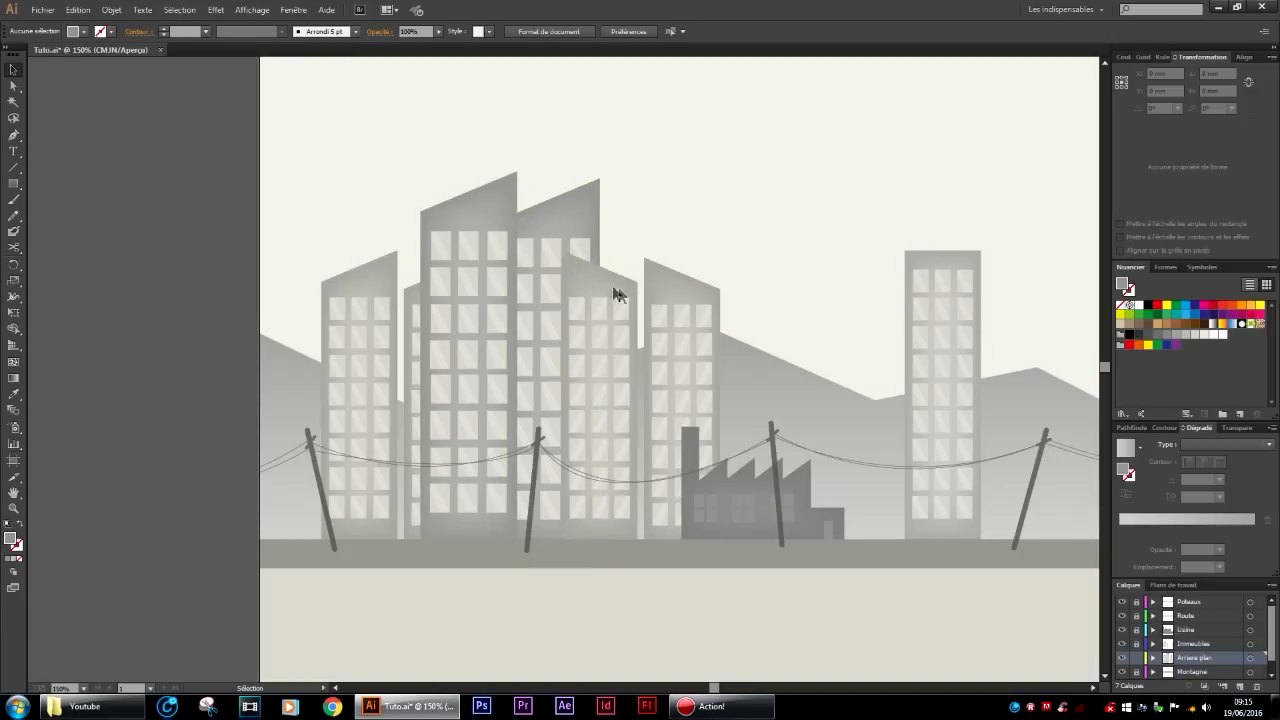
Move the three copied towers together to the right so they rise behind the factory area, with their bases above the road.
left_click_drag(740, 114, 334, 636)
left_click_drag(672, 303, 951, 294)
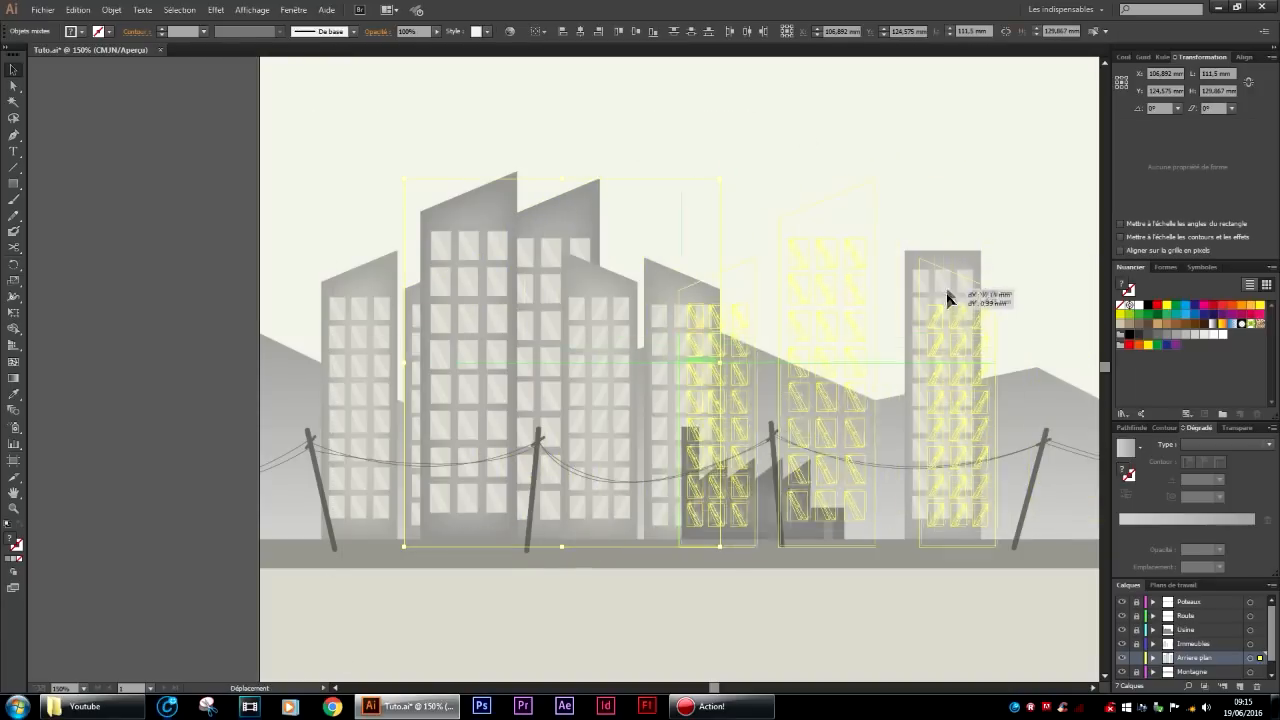
scroll(966, 334, "right", 6)
left_click_drag(600, 221, 551, 117)
scroll(475, 330, "up", 5)
Lighten the body fill of the tallest copied tower to a paler grey.
left_click(577, 251)
left_click(543, 229)
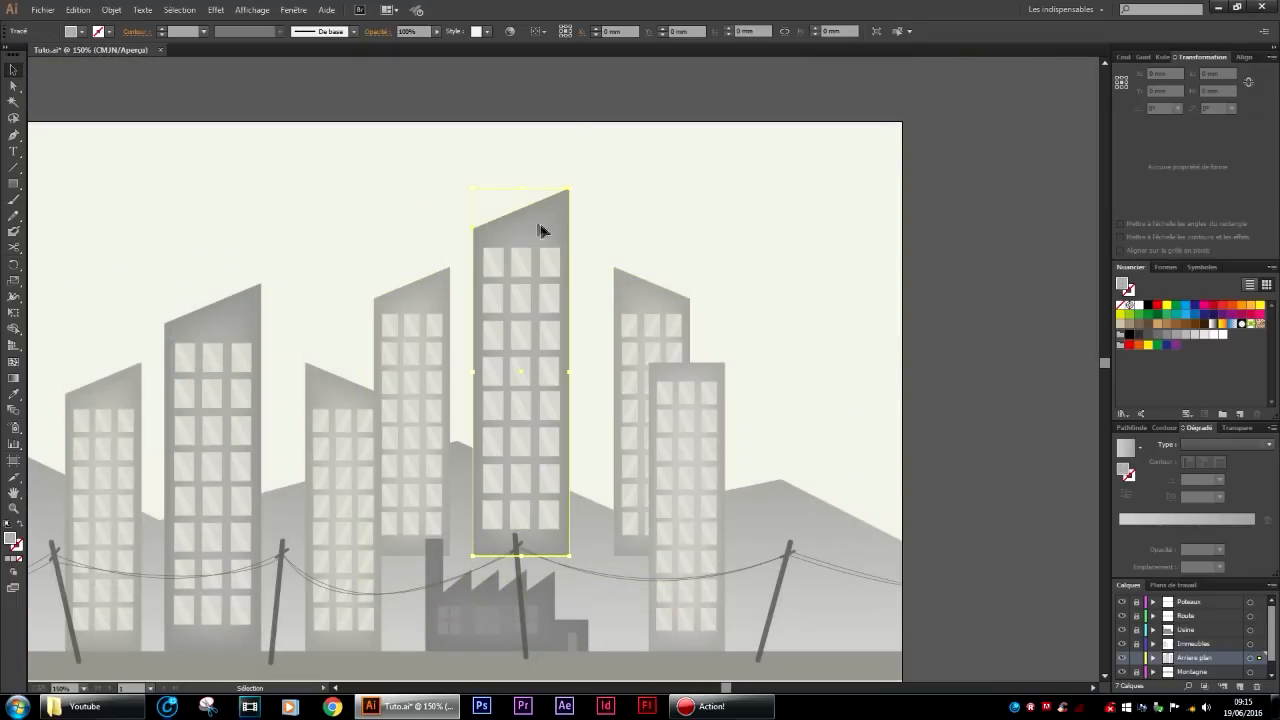
double_click(12, 541)
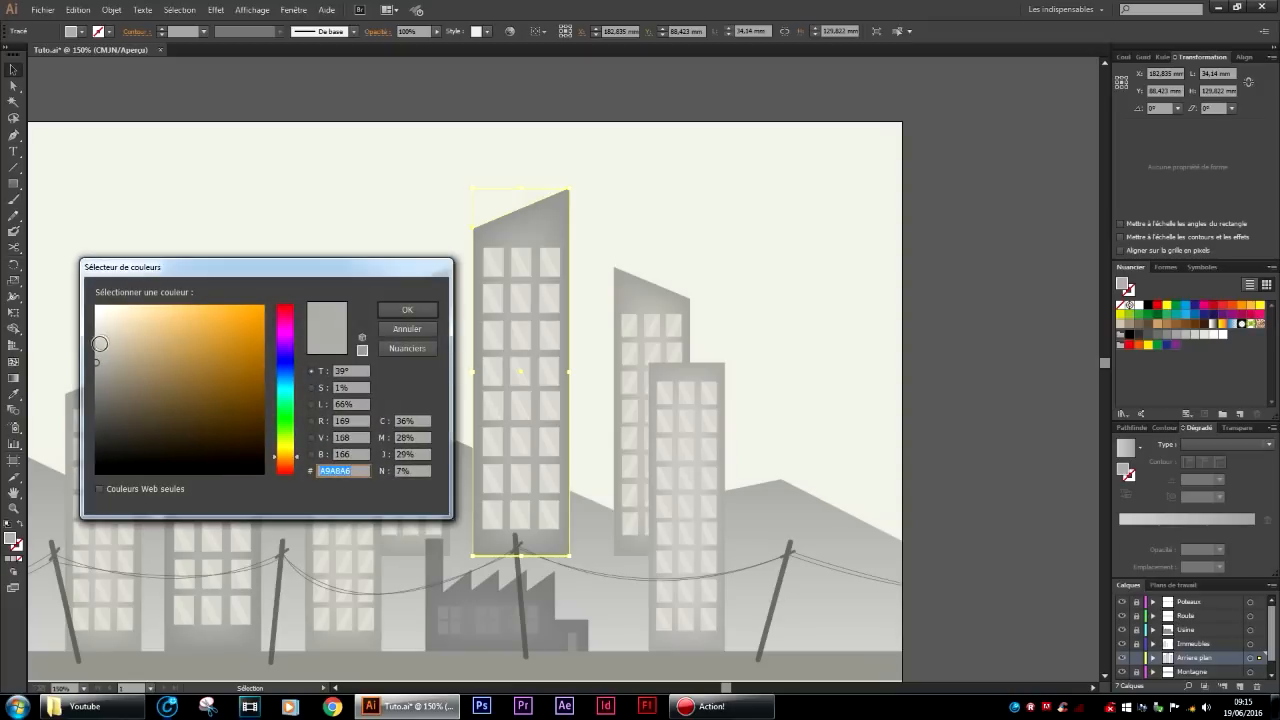
left_click(400, 309)
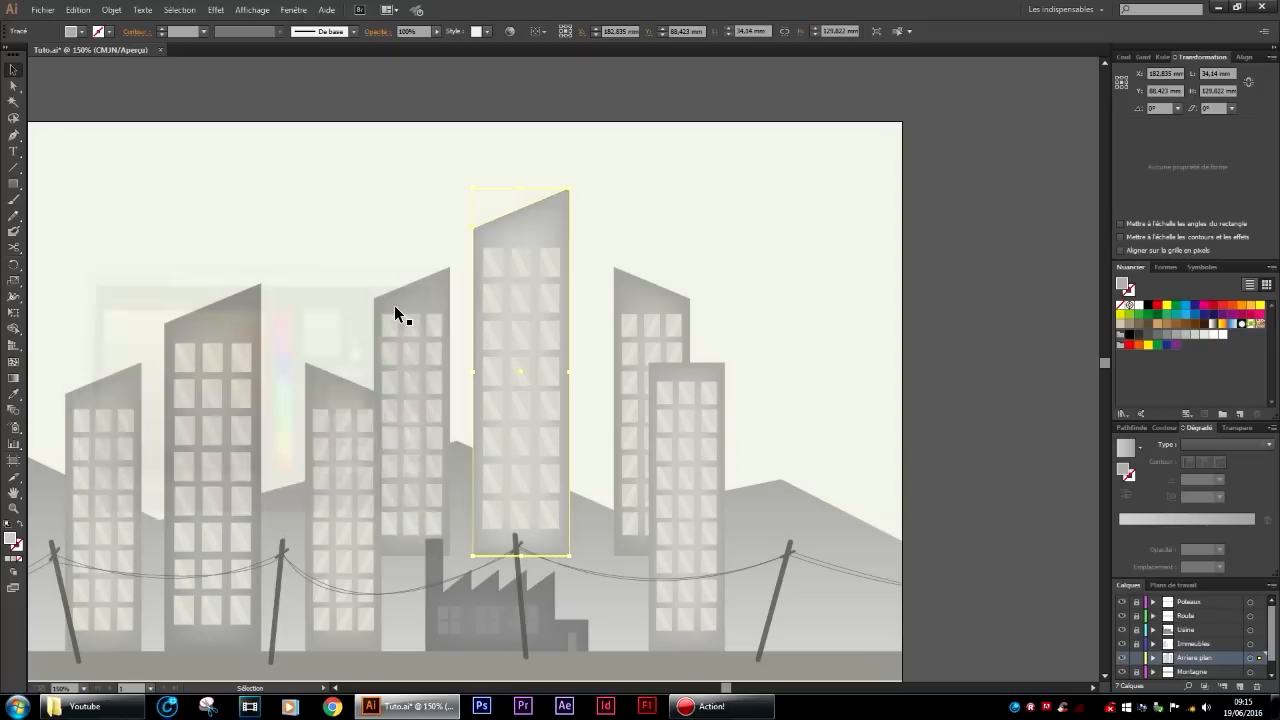
Ungroup the copied tower left of the tallest one and lighten its body fill to a pale grey.
left_click(430, 312)
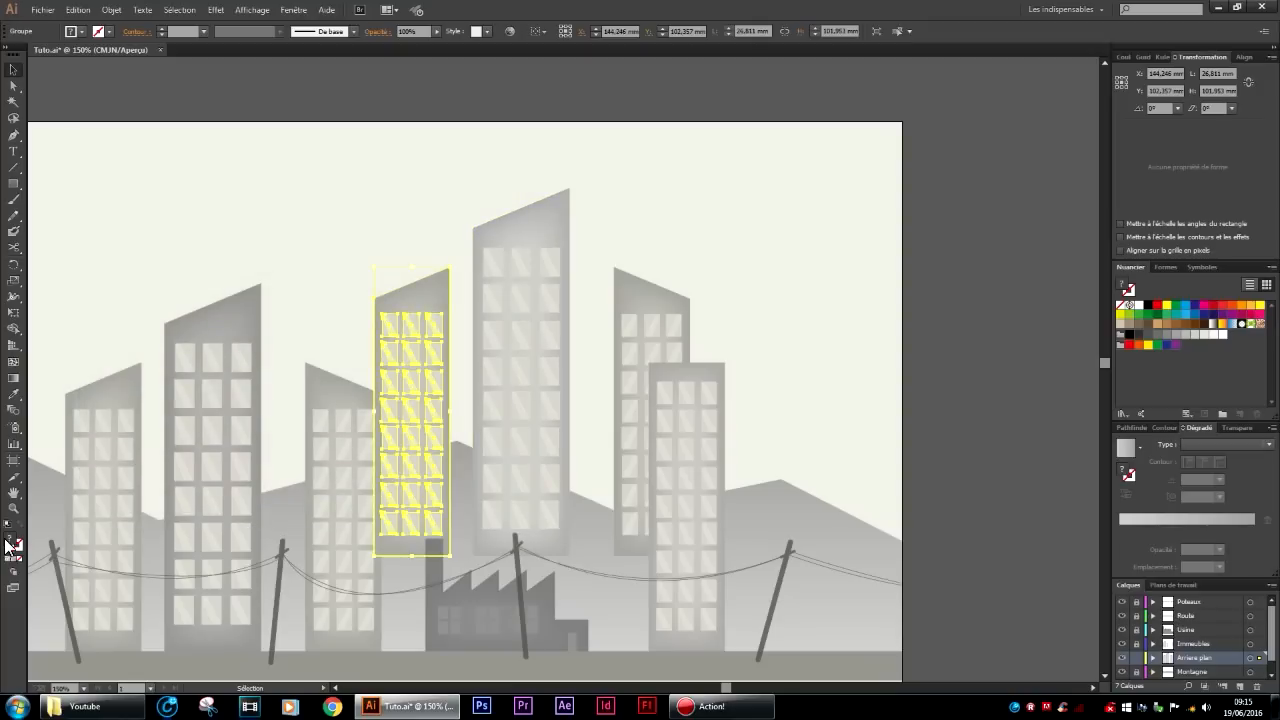
right_click(414, 305)
left_click(445, 374)
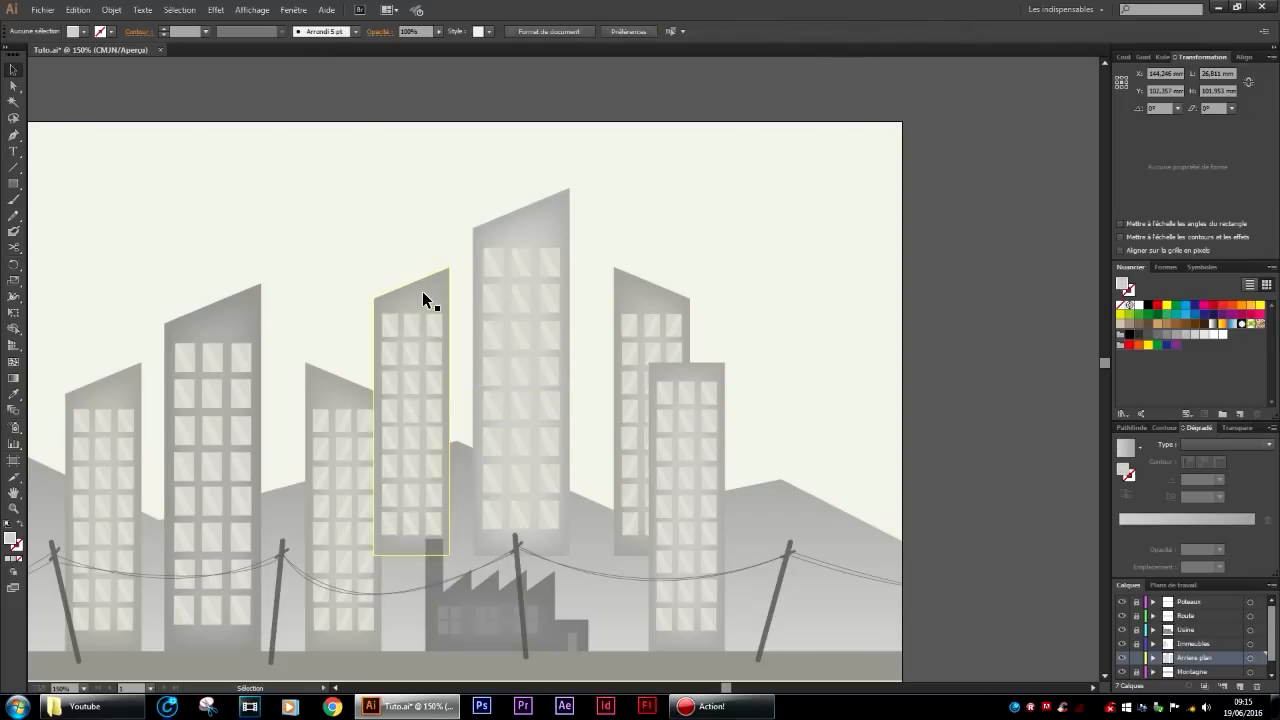
left_click(422, 291)
double_click(10, 540)
left_click(101, 337)
left_click(402, 309)
left_click(170, 442)
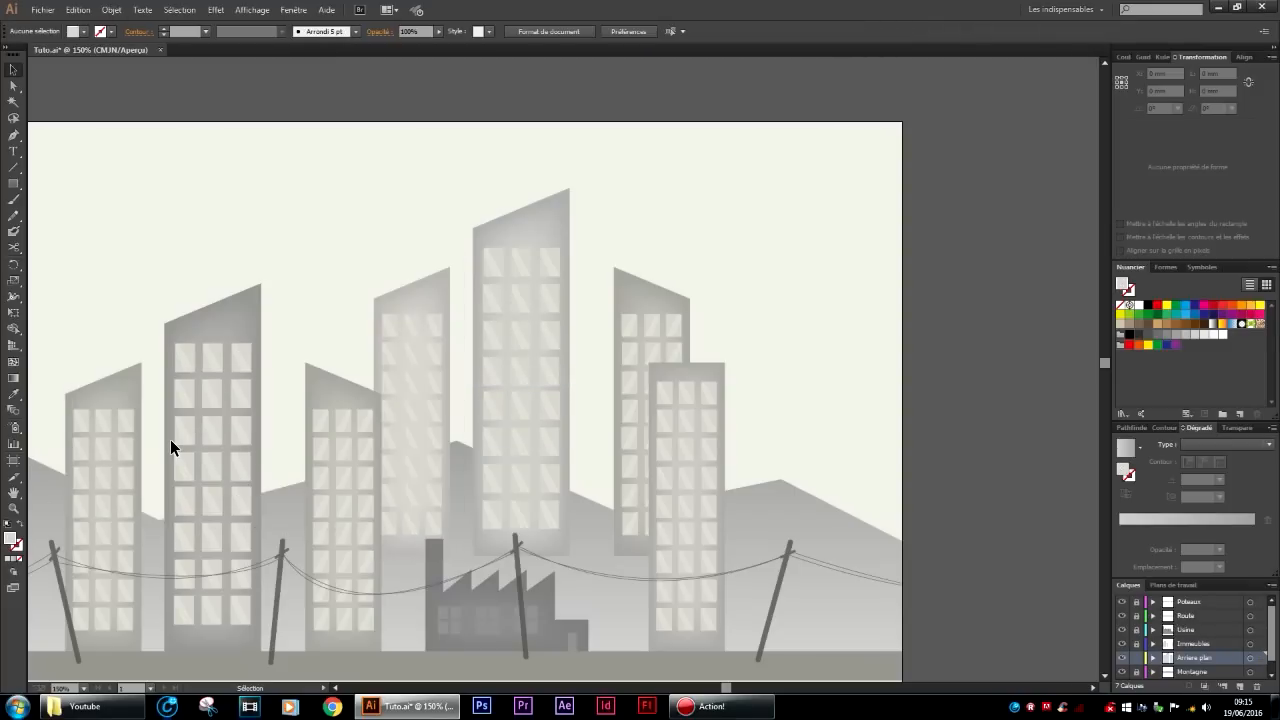
Ungroup the copied tower right of the tallest one and set its body fill to the light beige D1CABA.
left_click(654, 297)
right_click(656, 299)
left_click(692, 375)
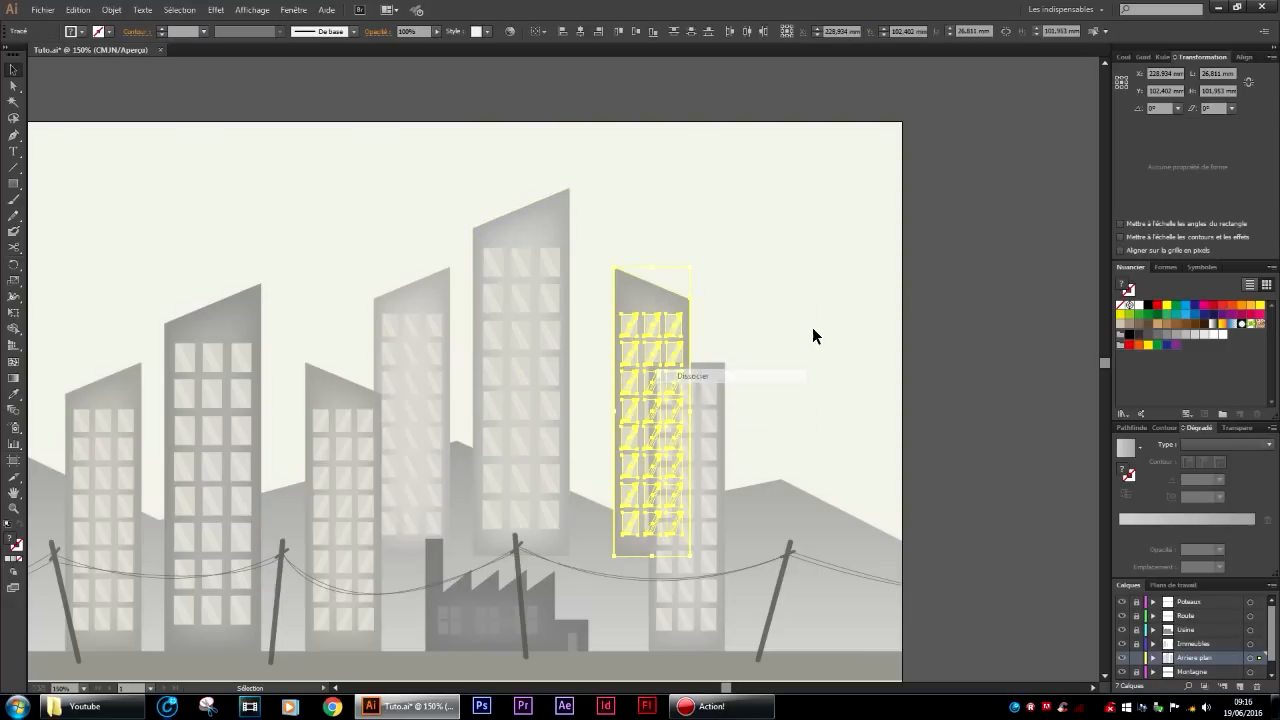
left_click(643, 286)
double_click(10, 540)
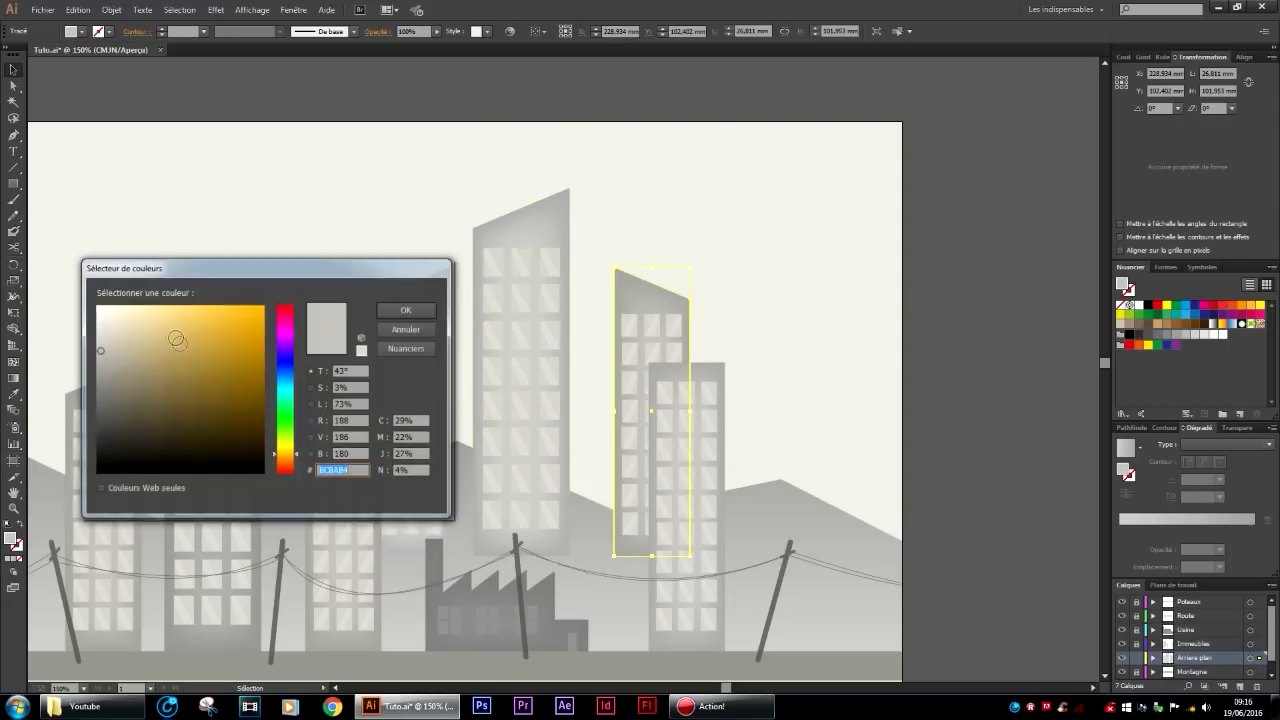
left_click(108, 361)
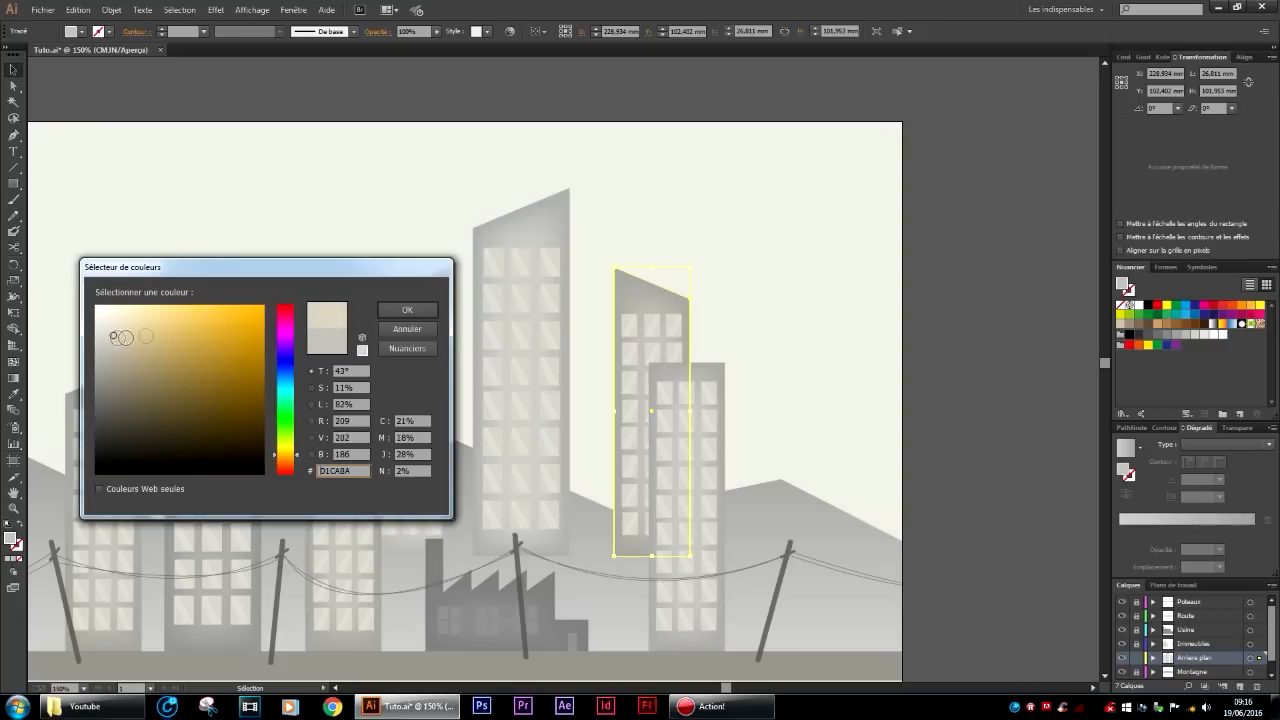
left_click(420, 310)
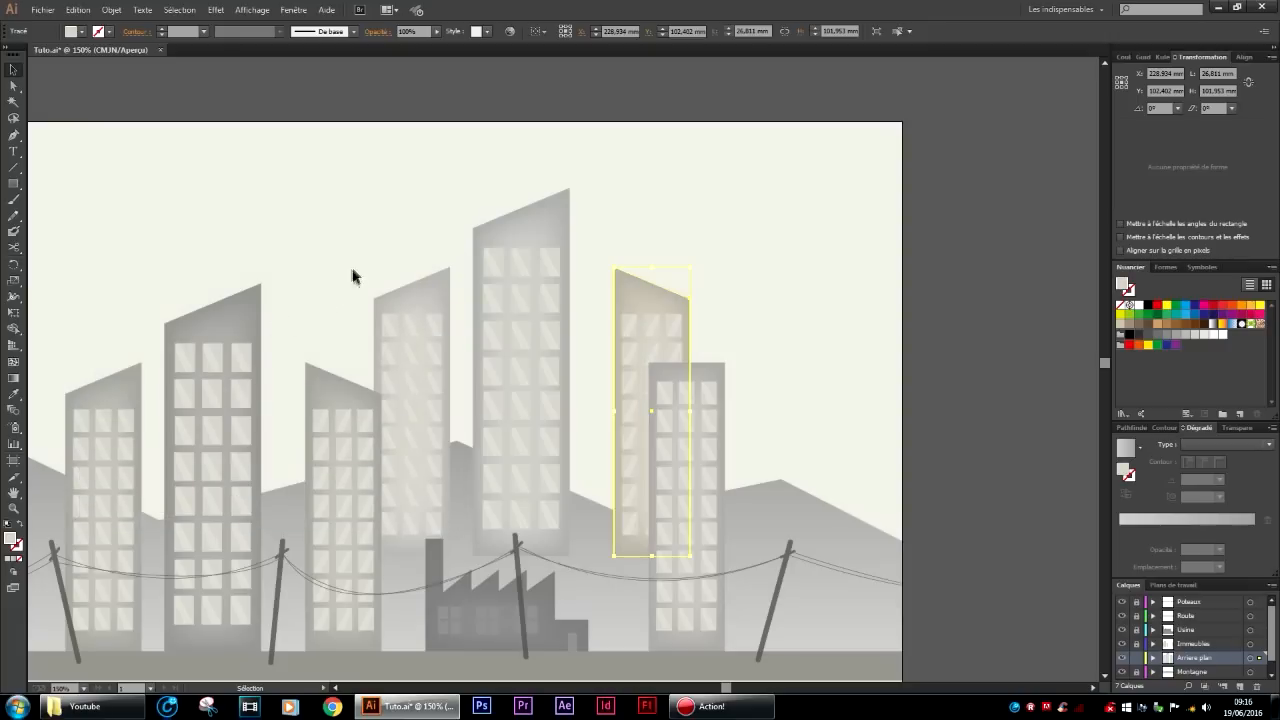
Adjust the beige tower's fill to a slightly less saturated tone.
double_click(12, 541)
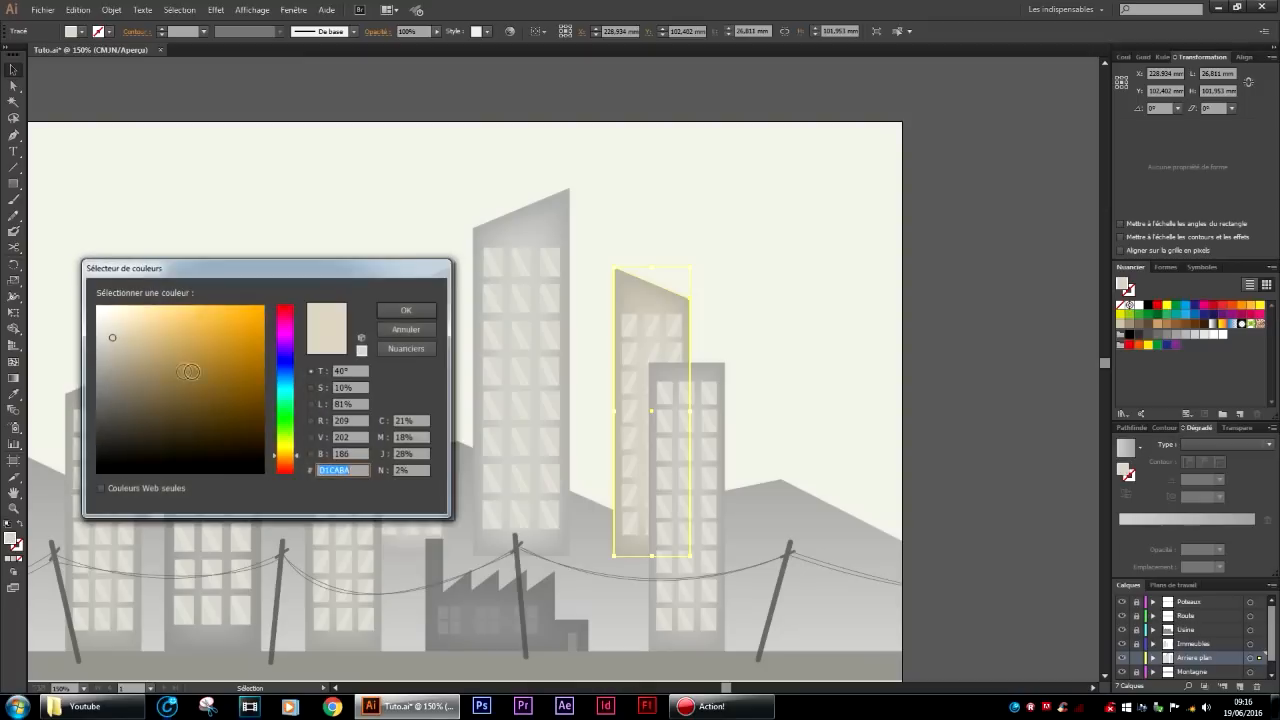
left_click(108, 337)
left_click(392, 308)
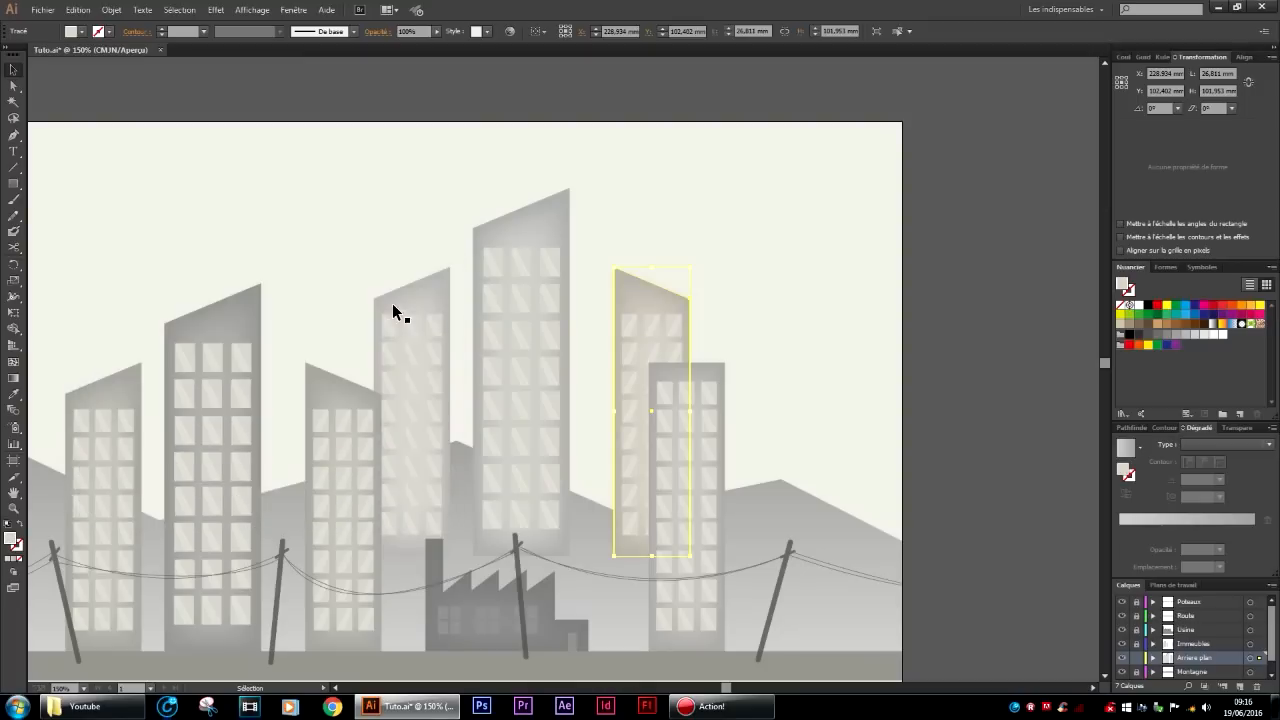
left_click(168, 87)
Move the grouped beige tower to the artboard's left end on the road and stretch it to about 136 mm tall.
scroll(712, 399, "left", 3)
left_click_drag(950, 216, 764, 650)
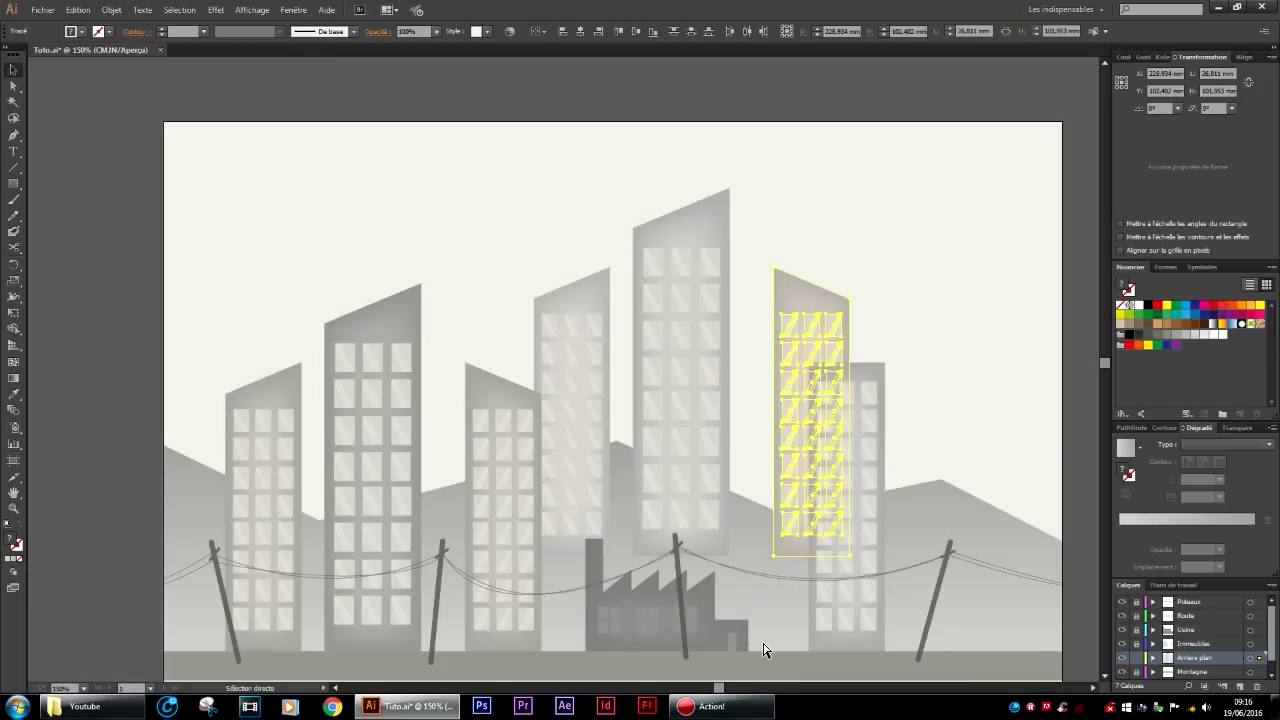
left_click(990, 295)
key("a")
left_click_drag(908, 210, 760, 600)
key("v")
scroll(848, 285, "down", 3)
left_click_drag(810, 197, 206, 297)
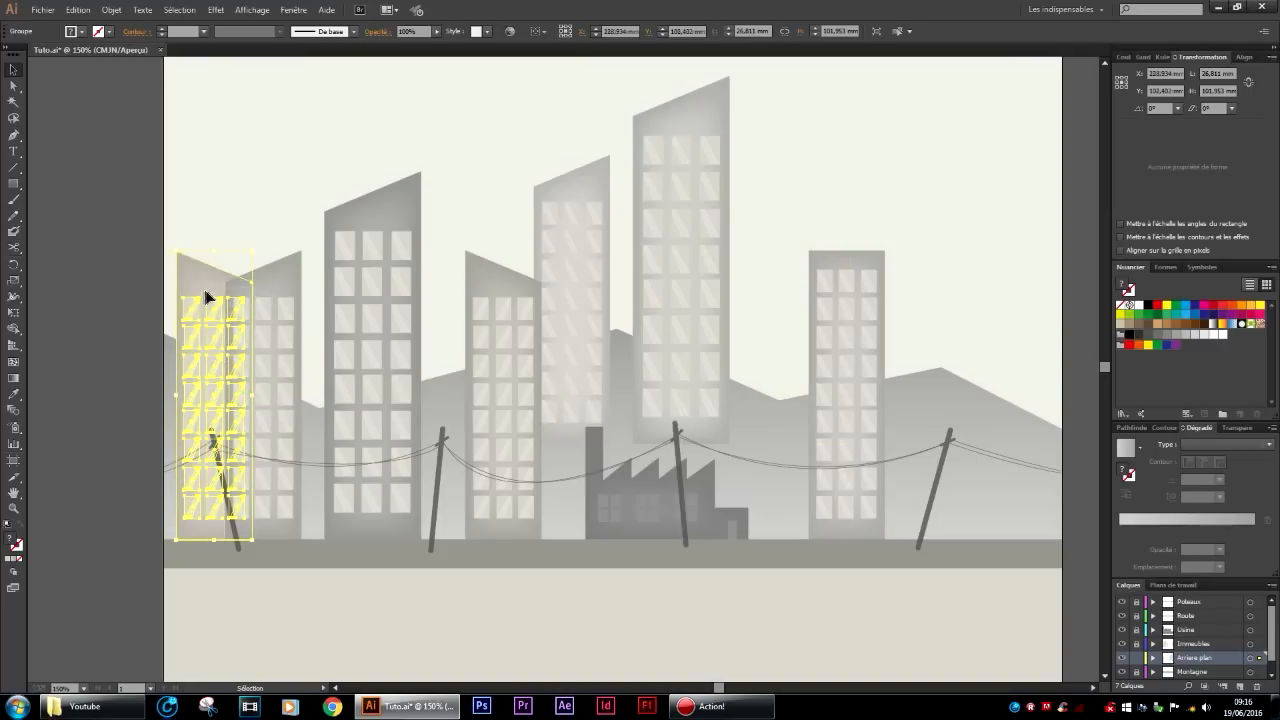
left_click_drag(215, 252, 247, 158)
left_click(309, 177)
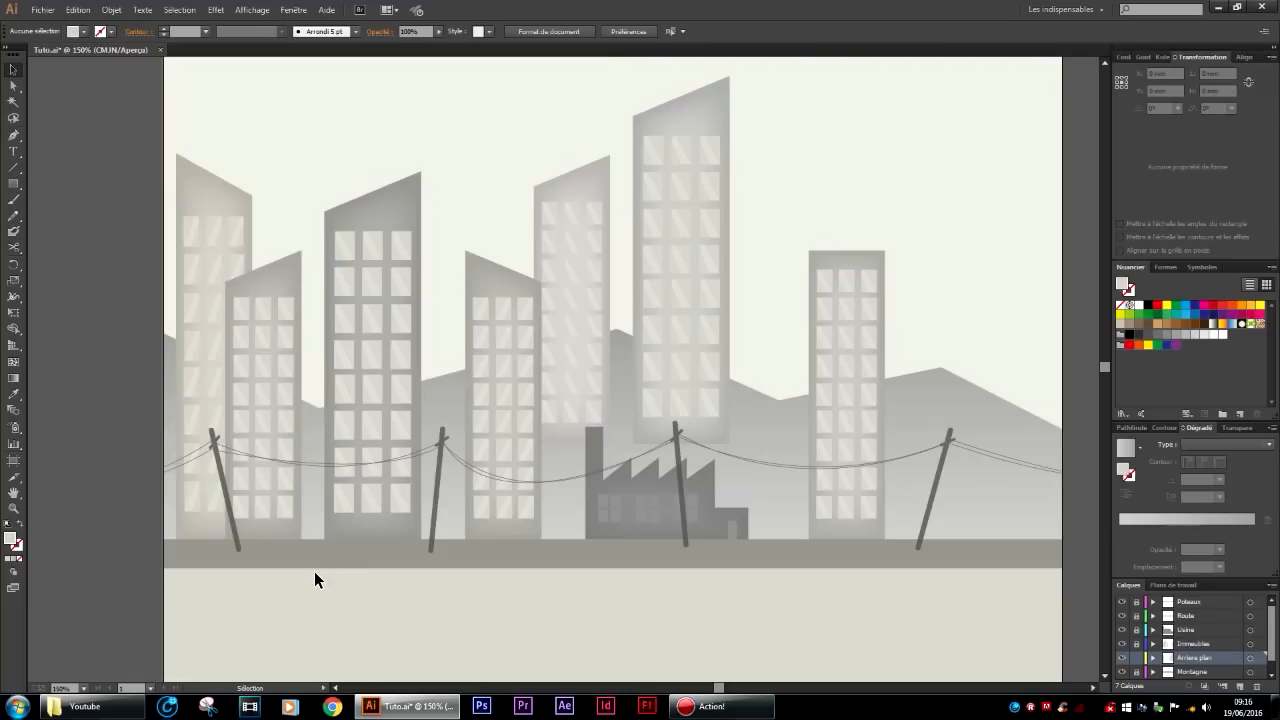
Raise the lower roof corner of the beige tower to give it a nearly flat roof.
scroll(314, 569, "up", 2)
scroll(334, 553, "up", 1)
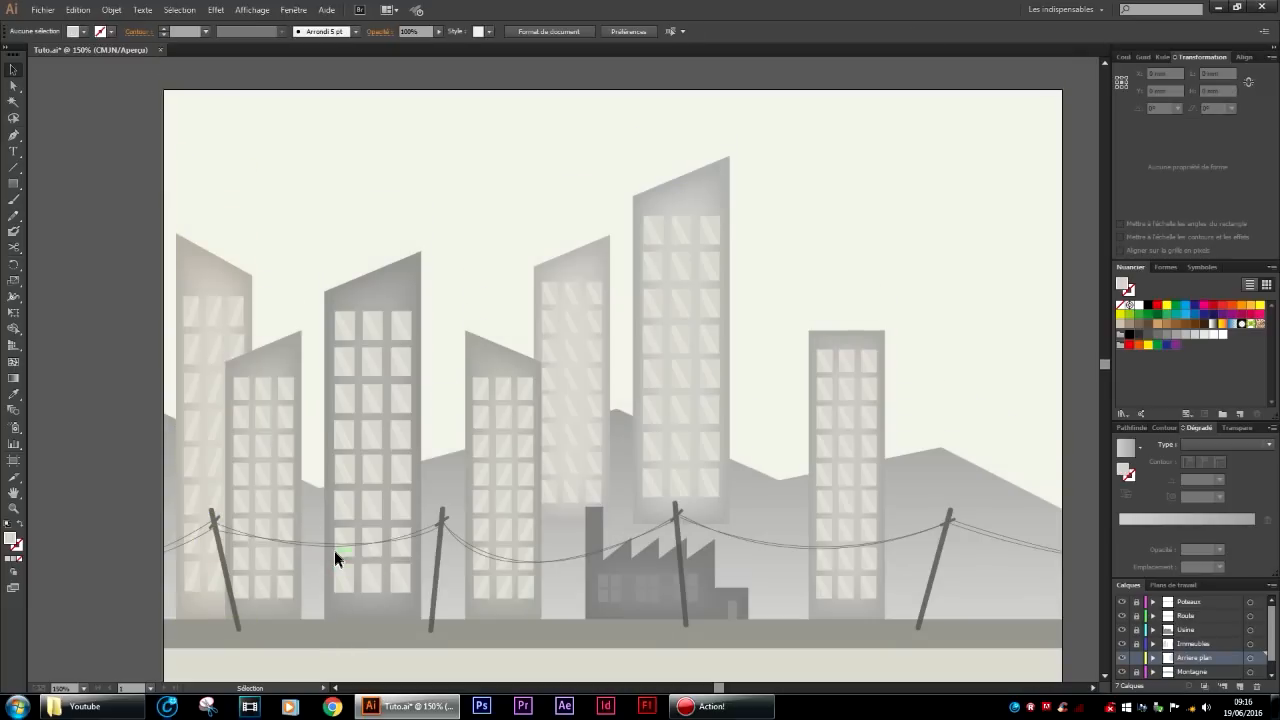
left_click(226, 289)
left_click(14, 87)
right_click(194, 276)
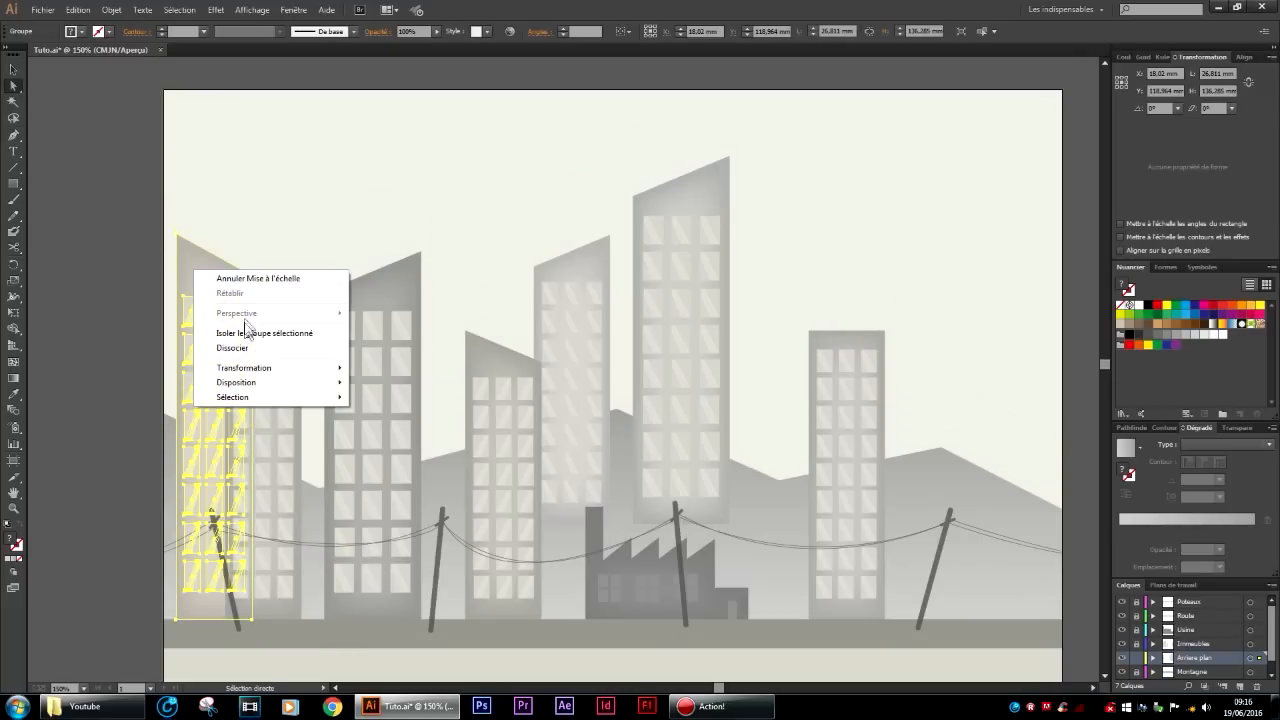
scroll(229, 271, "up", 3)
scroll(229, 271, "up", 2)
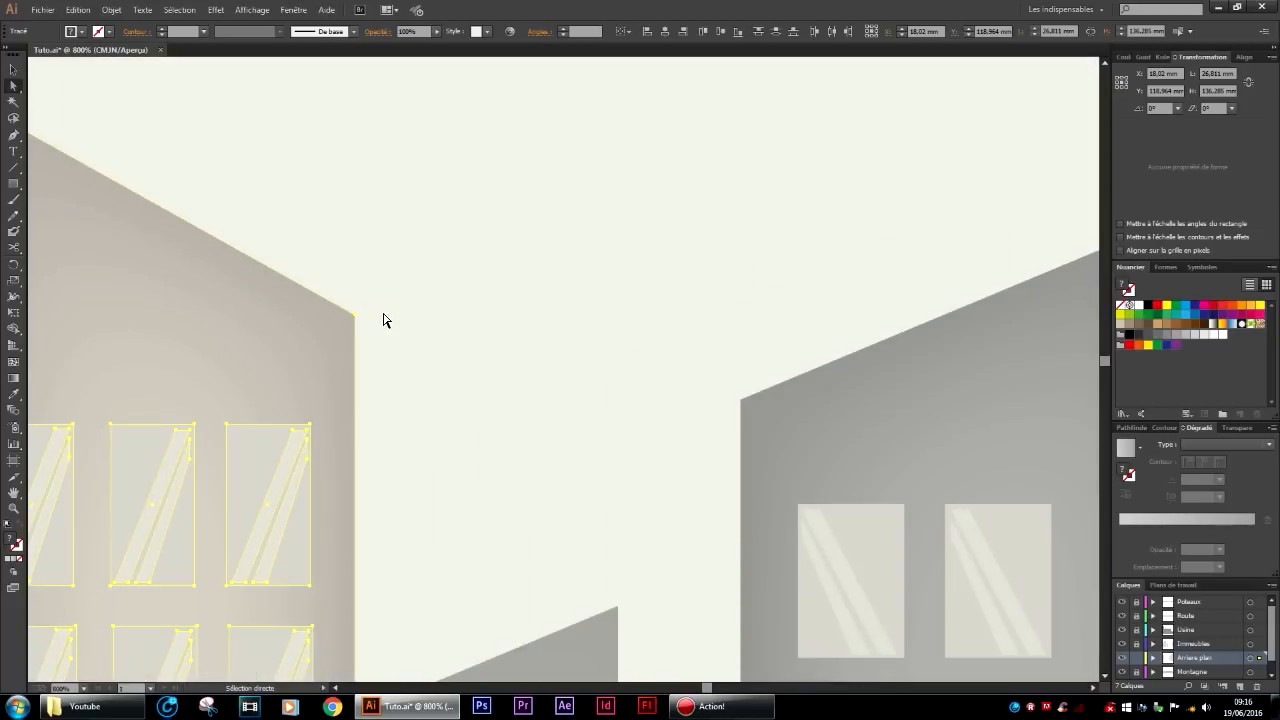
left_click(346, 322)
left_click_drag(352, 318, 353, 161)
key("ctrl+1")
left_click(13, 69)
left_click(384, 467)
Group the tallest background tower with its windows and widen it to about 43 mm.
scroll(866, 496, "right", 2)
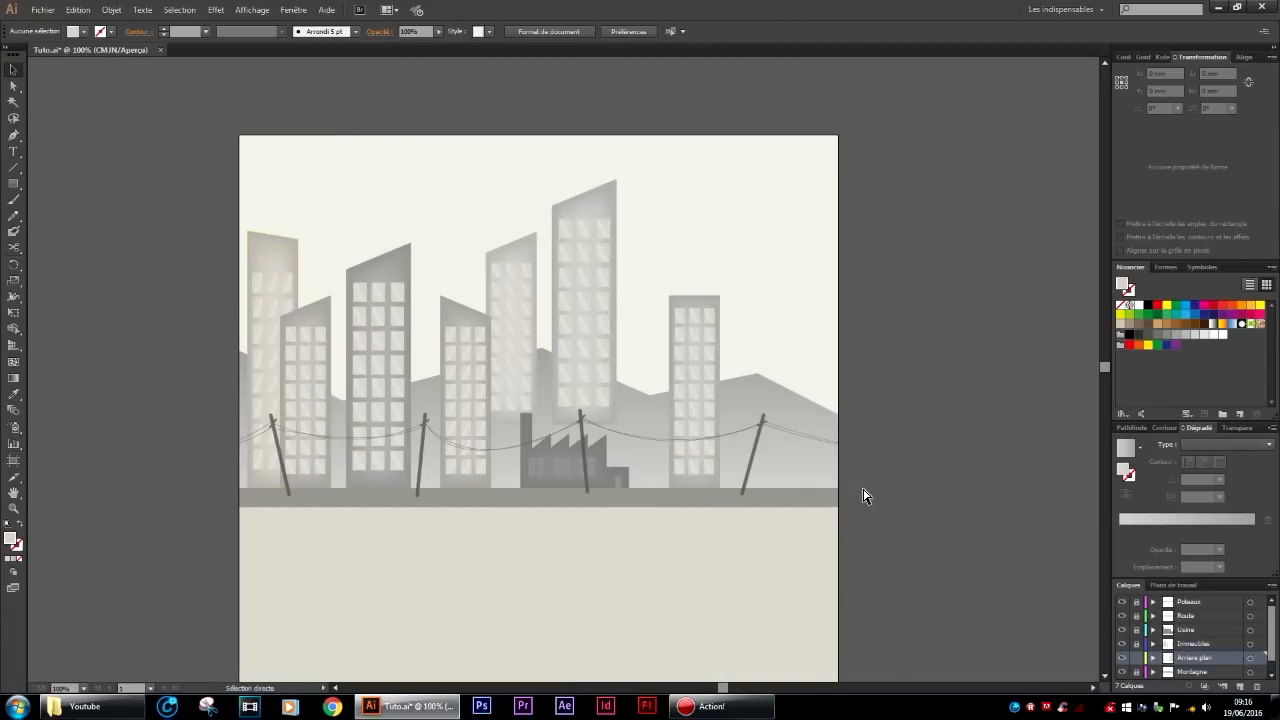
scroll(866, 496, "right", 1)
scroll(704, 479, "up", 2)
scroll(704, 479, "down", 2)
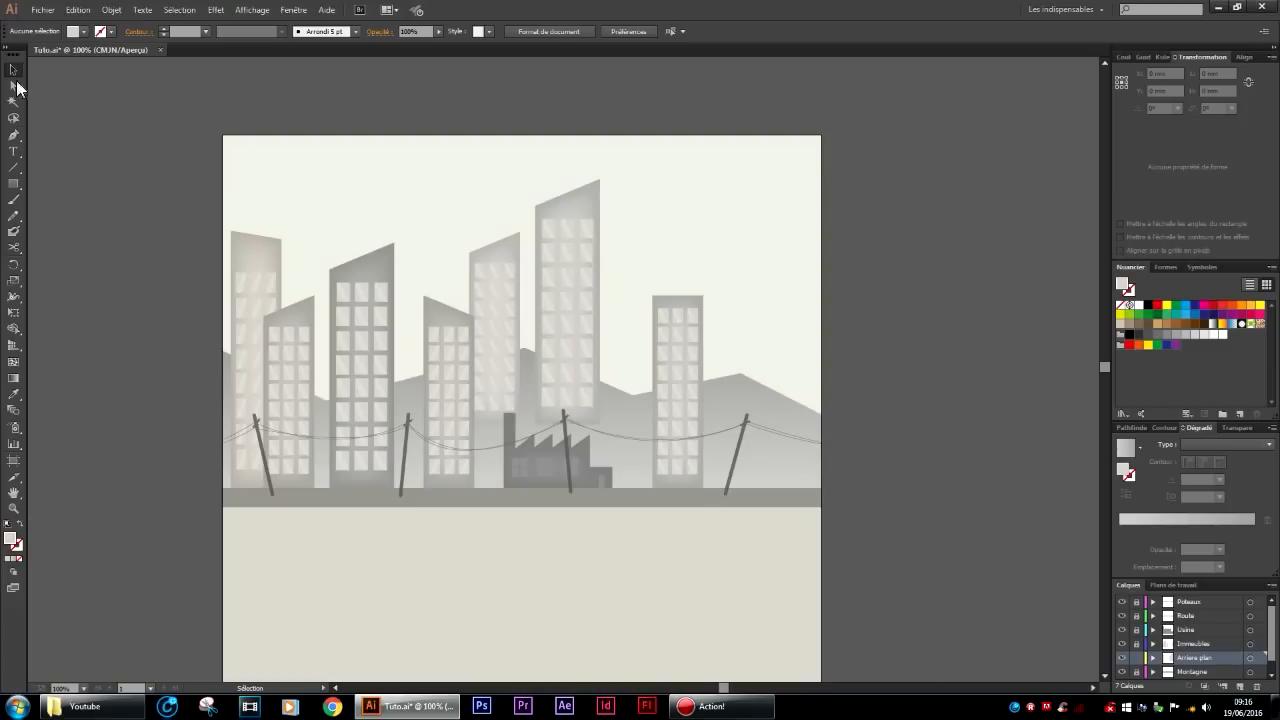
left_click_drag(540, 213, 530, 433)
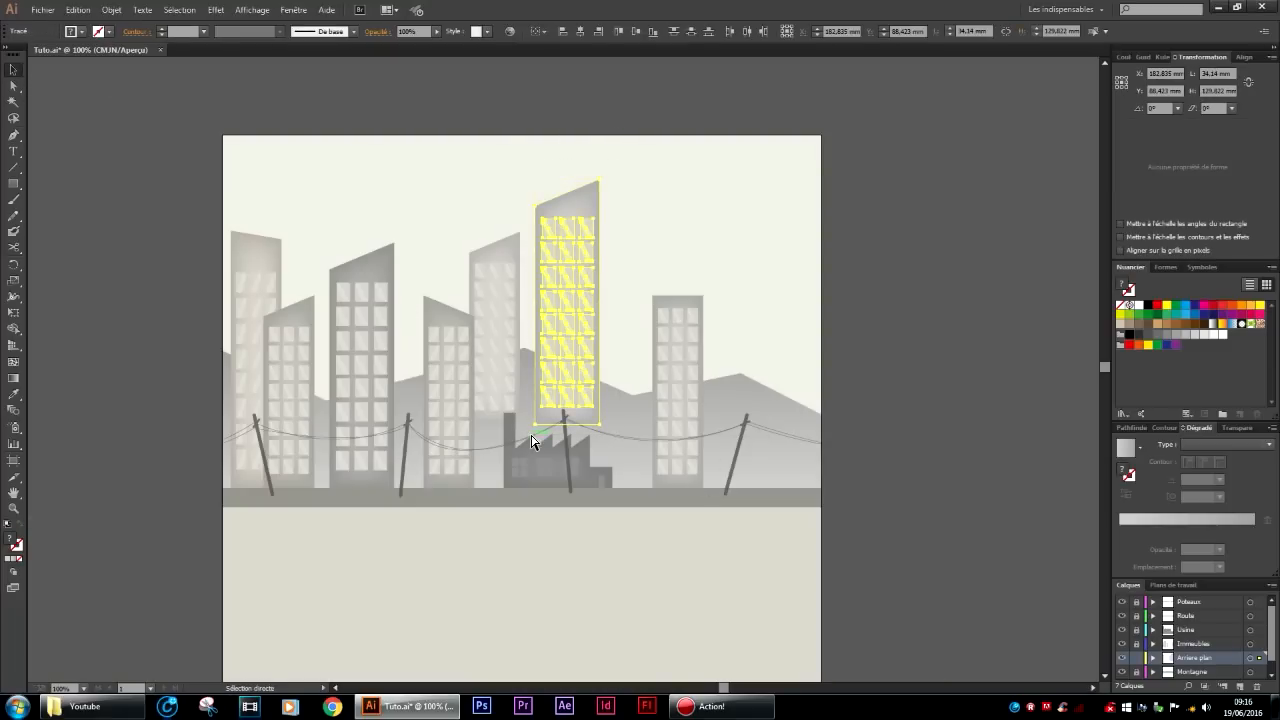
key("v")
left_click_drag(603, 305, 616, 305)
Mirror the tallest background tower across the vertical axis.
right_click(600, 208)
mouse_move(657, 322)
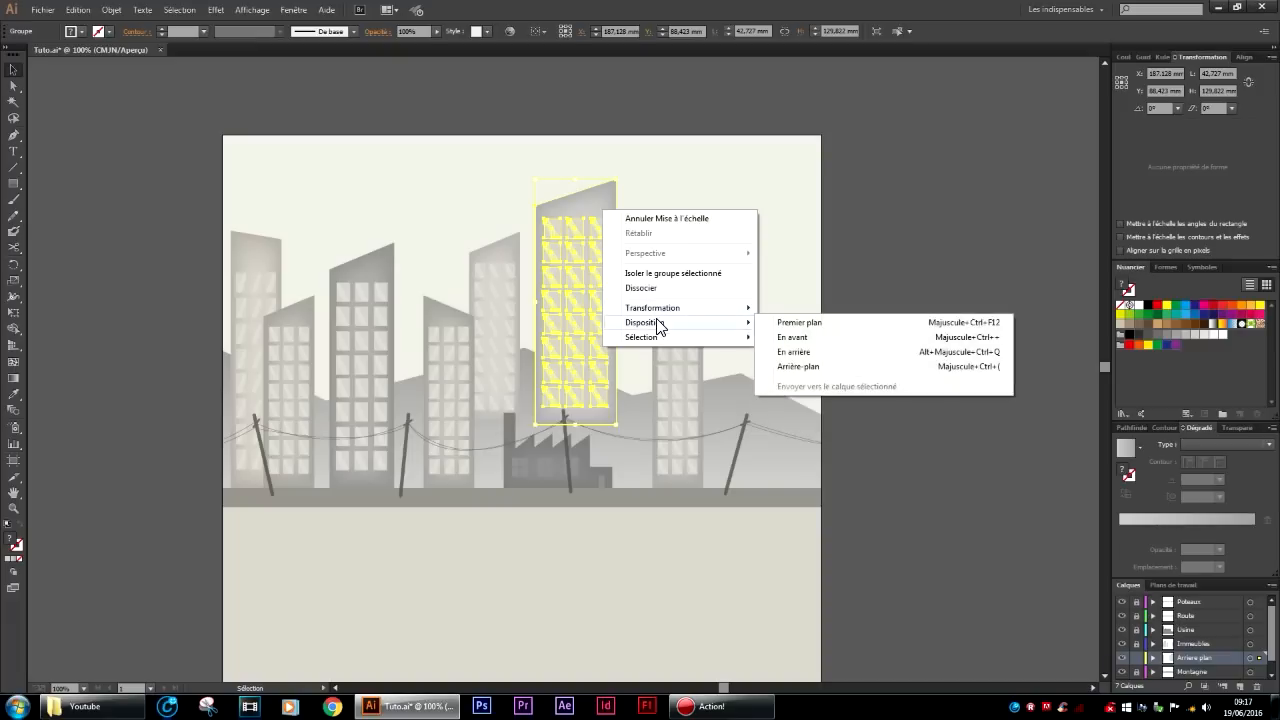
mouse_move(749, 308)
left_click(800, 354)
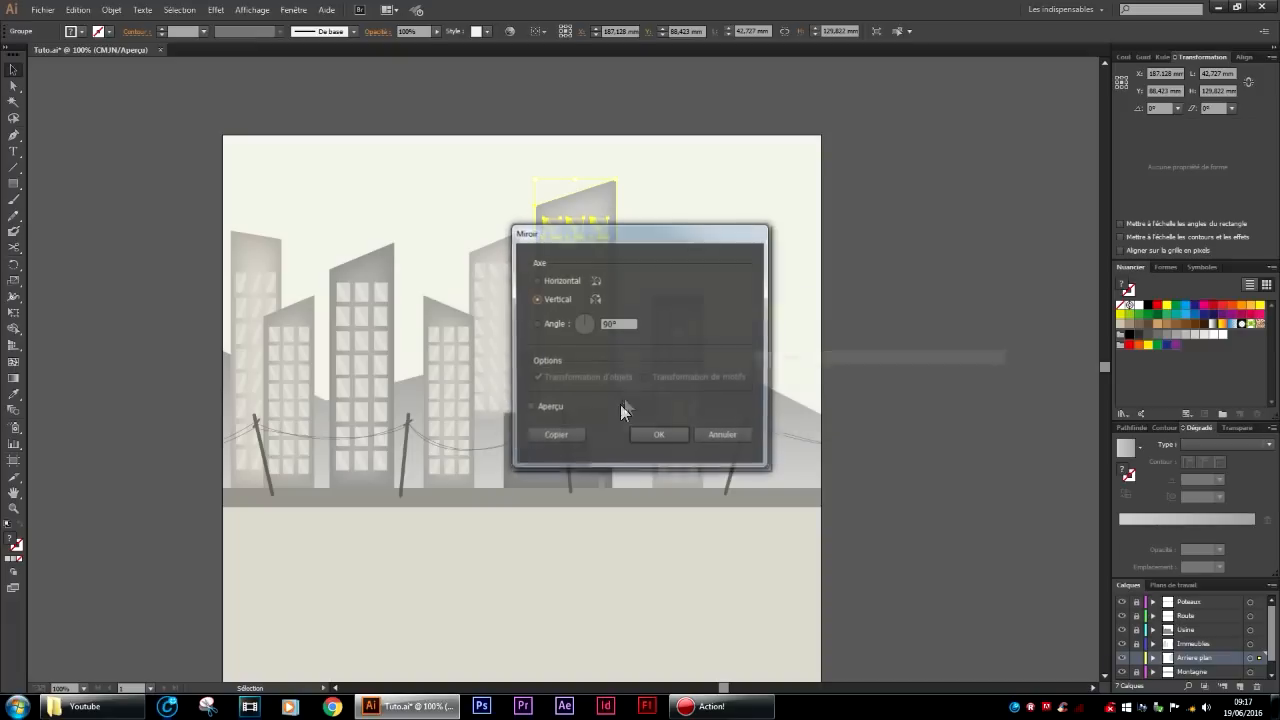
left_click(659, 434)
Place the mirrored tower on the road behind the two left foreground buildings and narrow it to about 38.5 mm.
left_click_drag(586, 206, 335, 278)
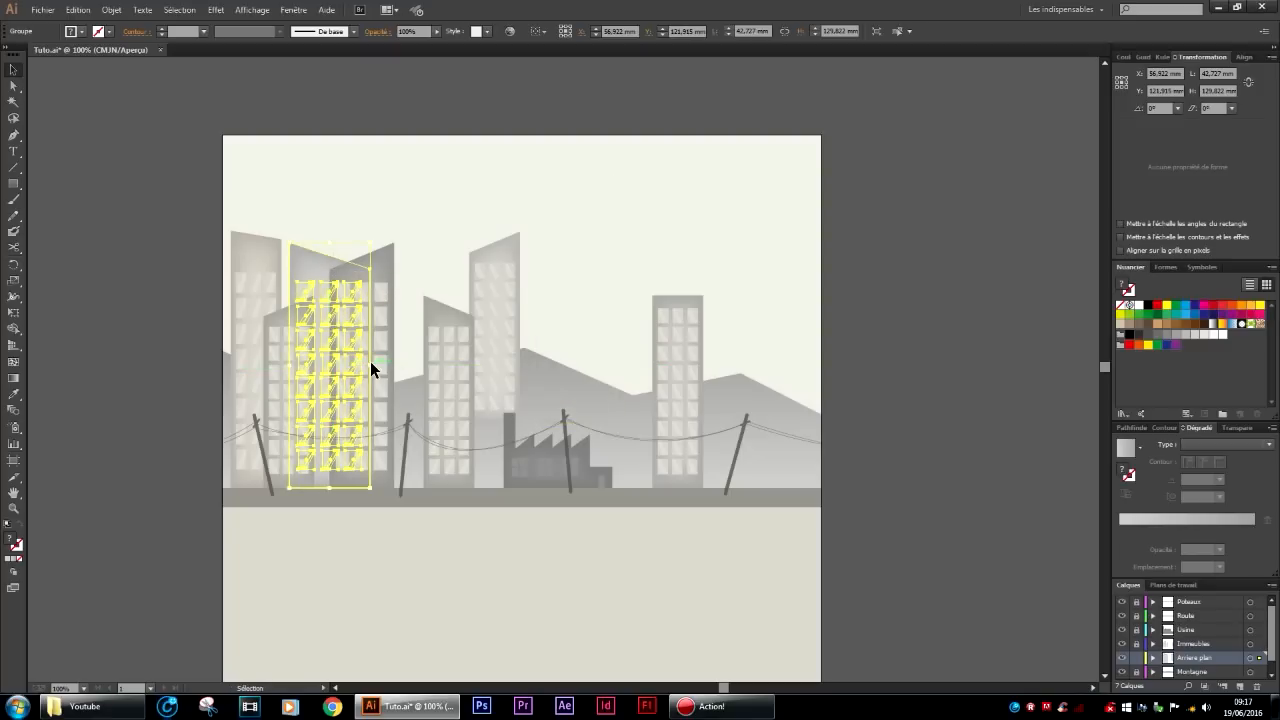
left_click_drag(371, 368, 365, 368)
left_click(873, 378)
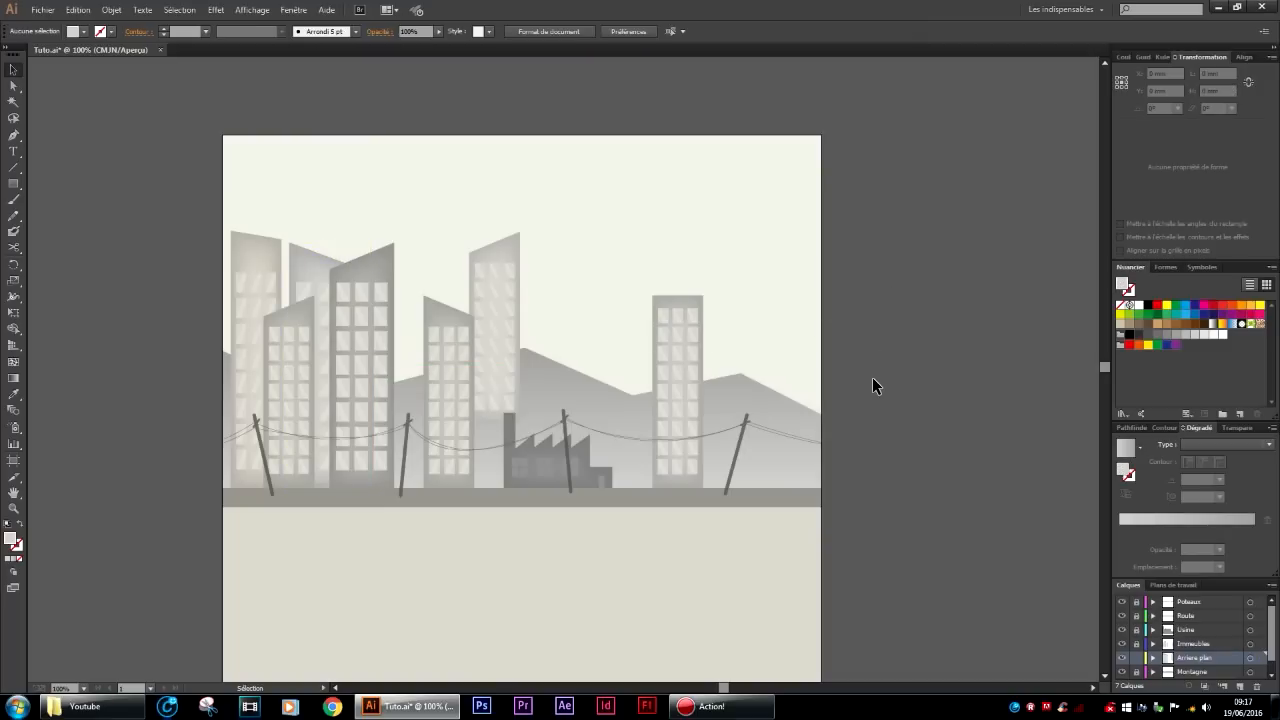
Reshape the mirrored tower's sloping roof into a flat one, raising the tower to about 147 mm tall.
left_click(323, 273)
left_click(14, 86)
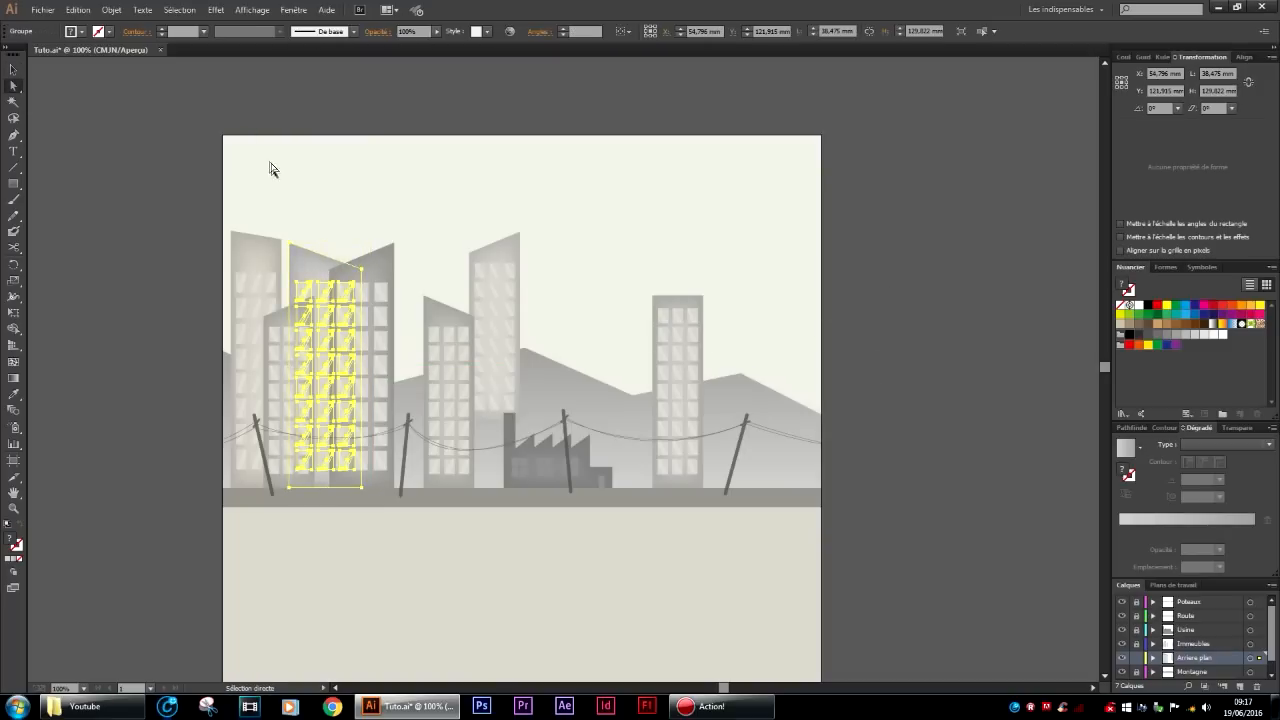
left_click(269, 168)
left_click_drag(363, 275, 331, 211)
left_click(13, 70)
scroll(325, 221, "up", 2)
Ungroup the flat-roofed tower and copy its window panes upward to add two more rows of three below the roof.
right_click(316, 252)
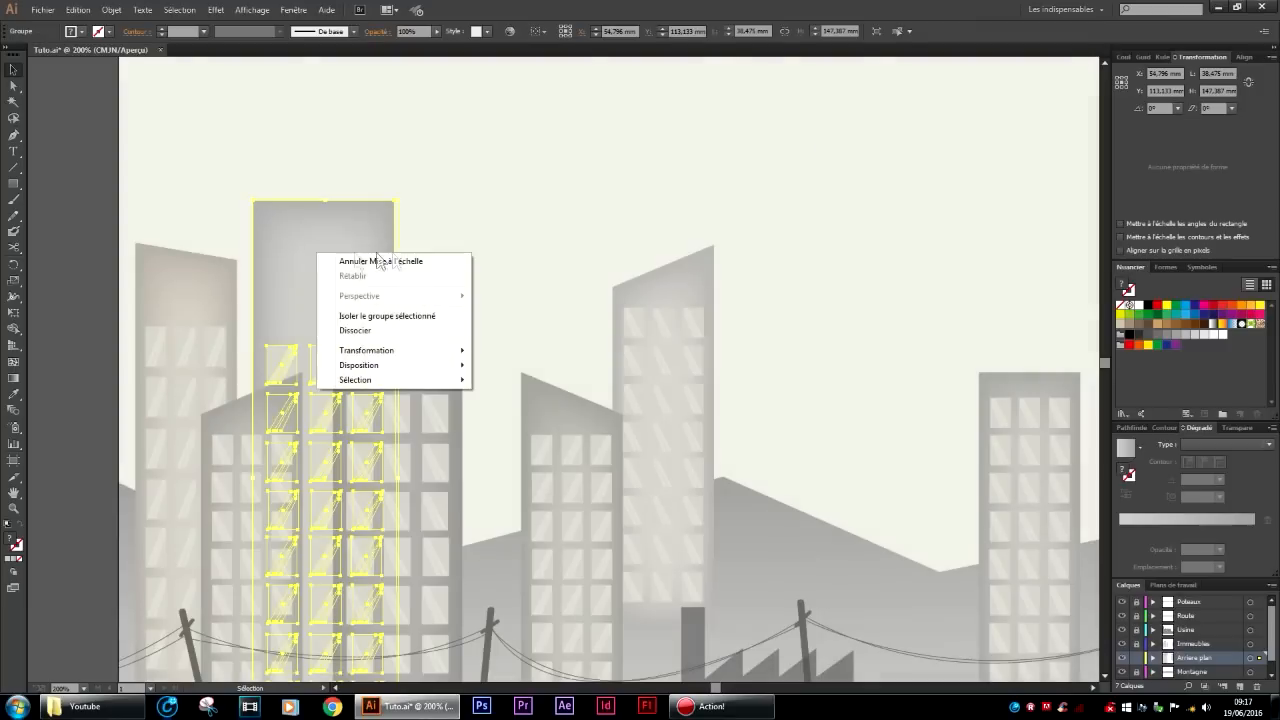
left_click(360, 316)
left_click(275, 357)
left_click(290, 372)
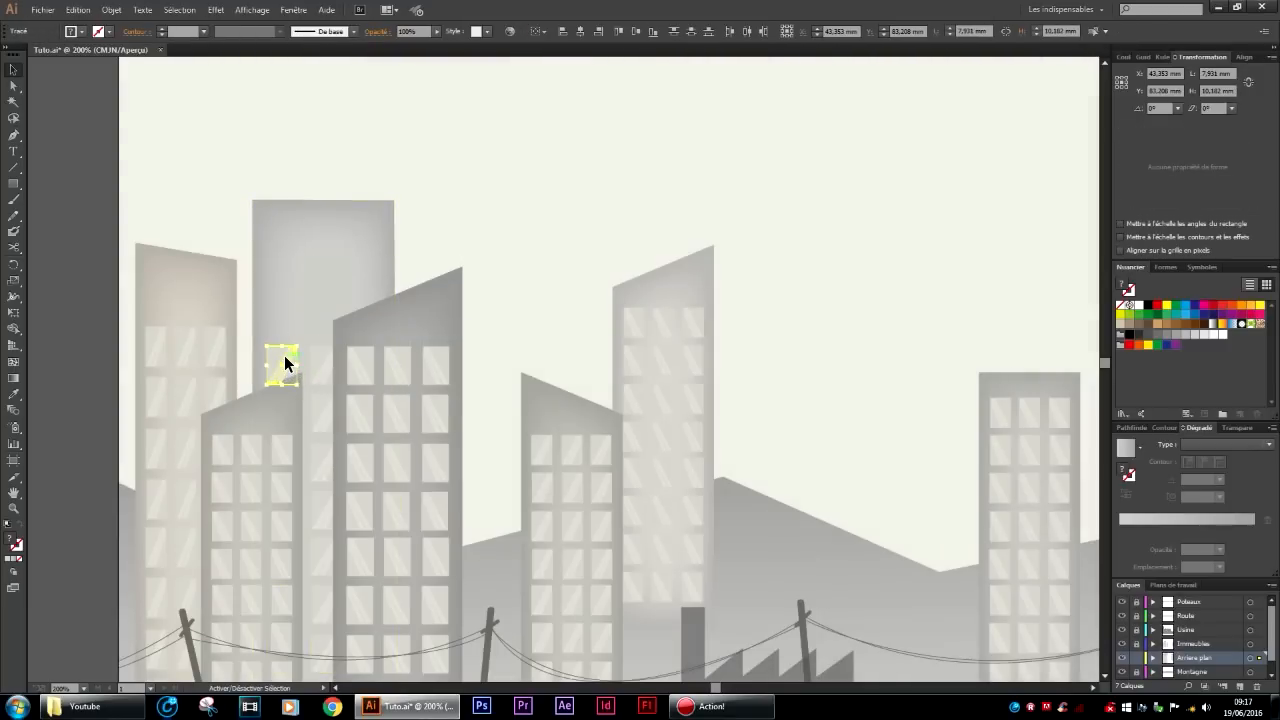
left_click_drag(274, 358, 506, 323)
scroll(274, 330, "up", 4)
scroll(503, 335, "up", 2)
scroll(503, 355, "up", 2)
left_click_drag(471, 457, 632, 481)
scroll(629, 495, "up", 2)
left_click_drag(629, 540, 630, 358)
left_click_drag(633, 349, 292, 361)
scroll(380, 340, "down", 5)
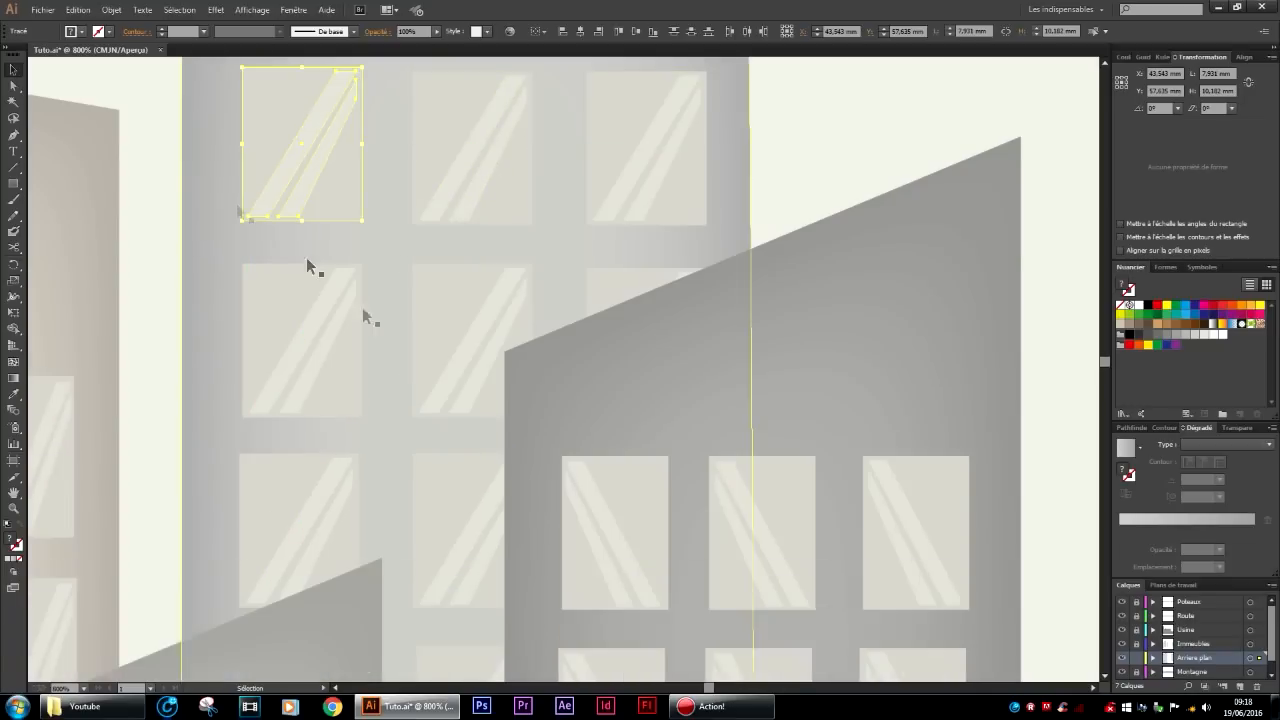
left_click(170, 149)
scroll(212, 187, "down", 8)
scroll(212, 190, "up", 2)
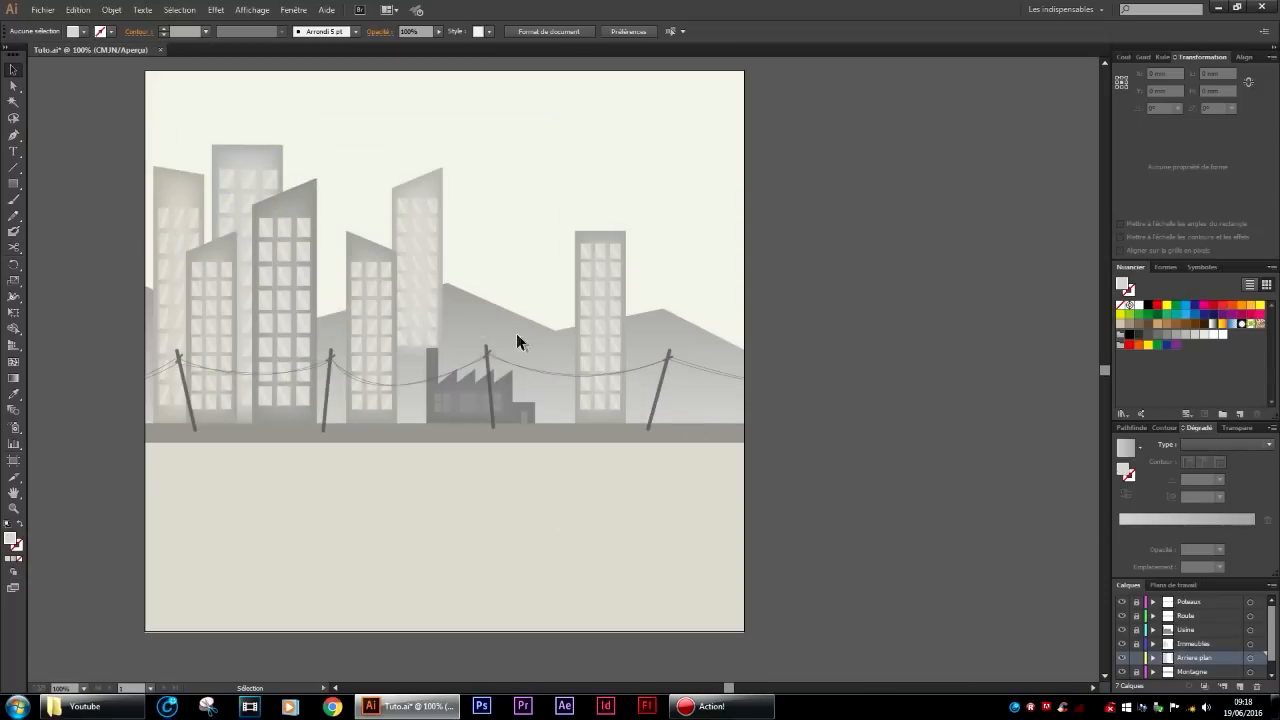
Try to place the sloping-roof tower on the road between the central foreground buildings, shrunk to about 31.6 by 71.1 mm.
scroll(521, 345, "up", 1)
left_click_drag(427, 83, 317, 380)
scroll(508, 380, "up", 2)
left_click_drag(406, 171, 288, 364)
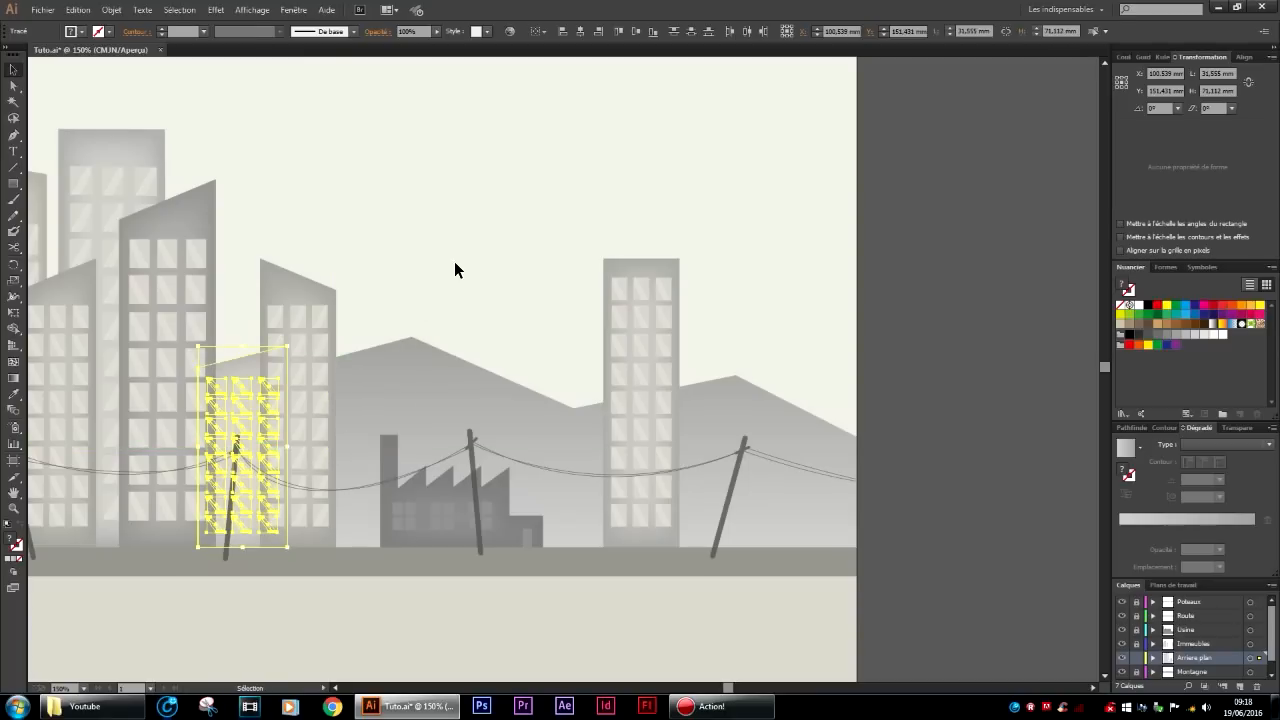
left_click(524, 276)
left_click_drag(449, 331, 519, 332)
scroll(519, 328, "left", 1)
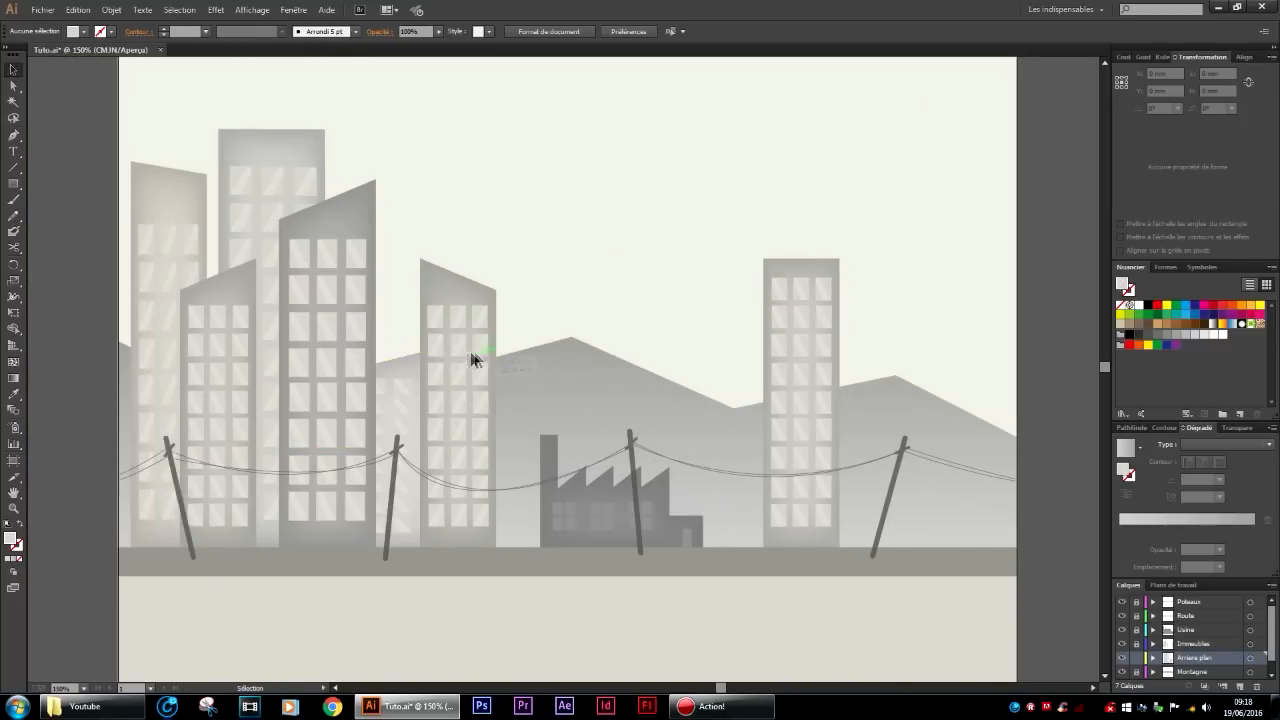
Try shifting the shrunken tower's body apart from its windows, then undo the tower's move and resizing.
scroll(406, 353, "up", 2)
left_click(378, 367)
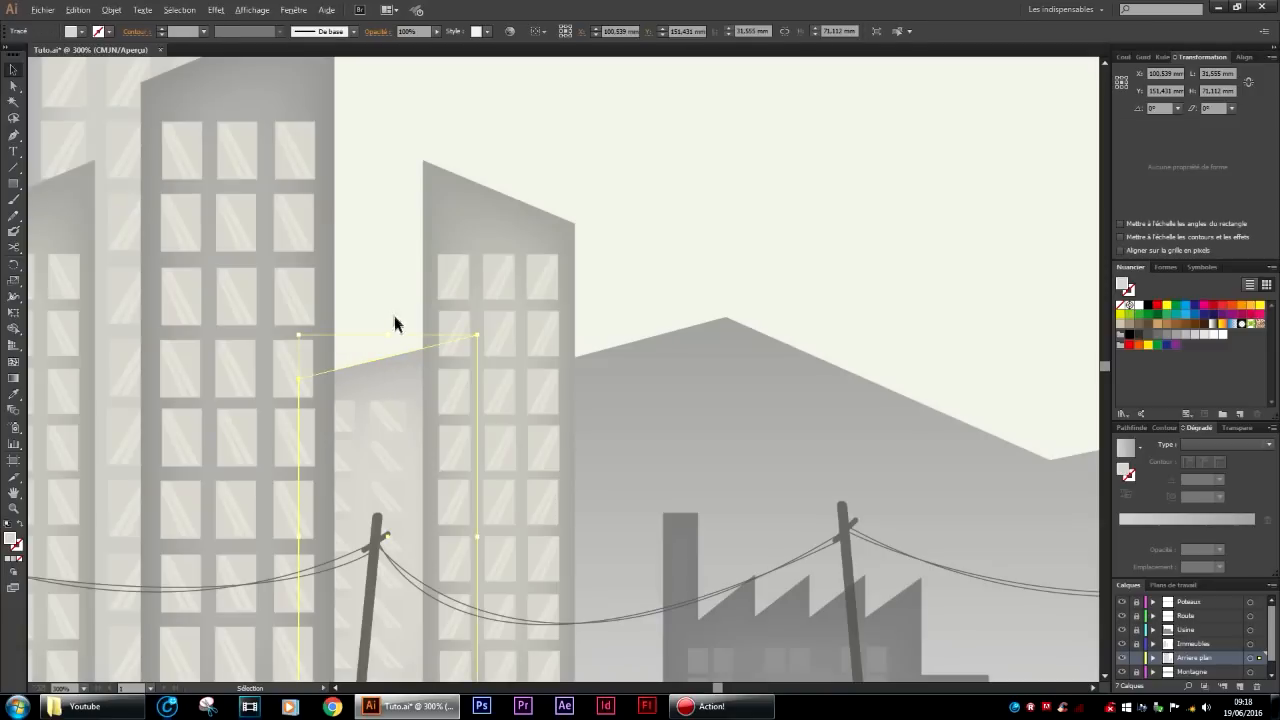
scroll(394, 334, "down", 2)
scroll(389, 346, "up", 3)
scroll(390, 344, "down", 3)
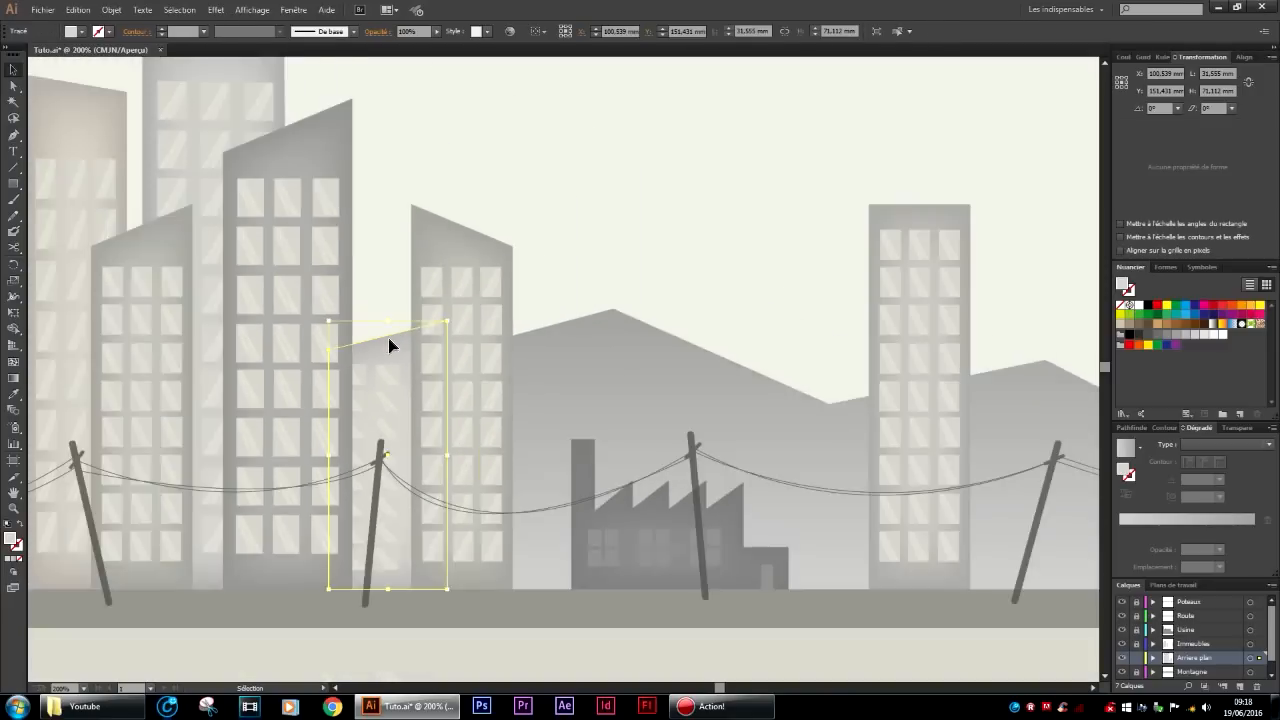
scroll(389, 343, "down", 2)
scroll(389, 343, "up", 5)
scroll(390, 347, "down", 3)
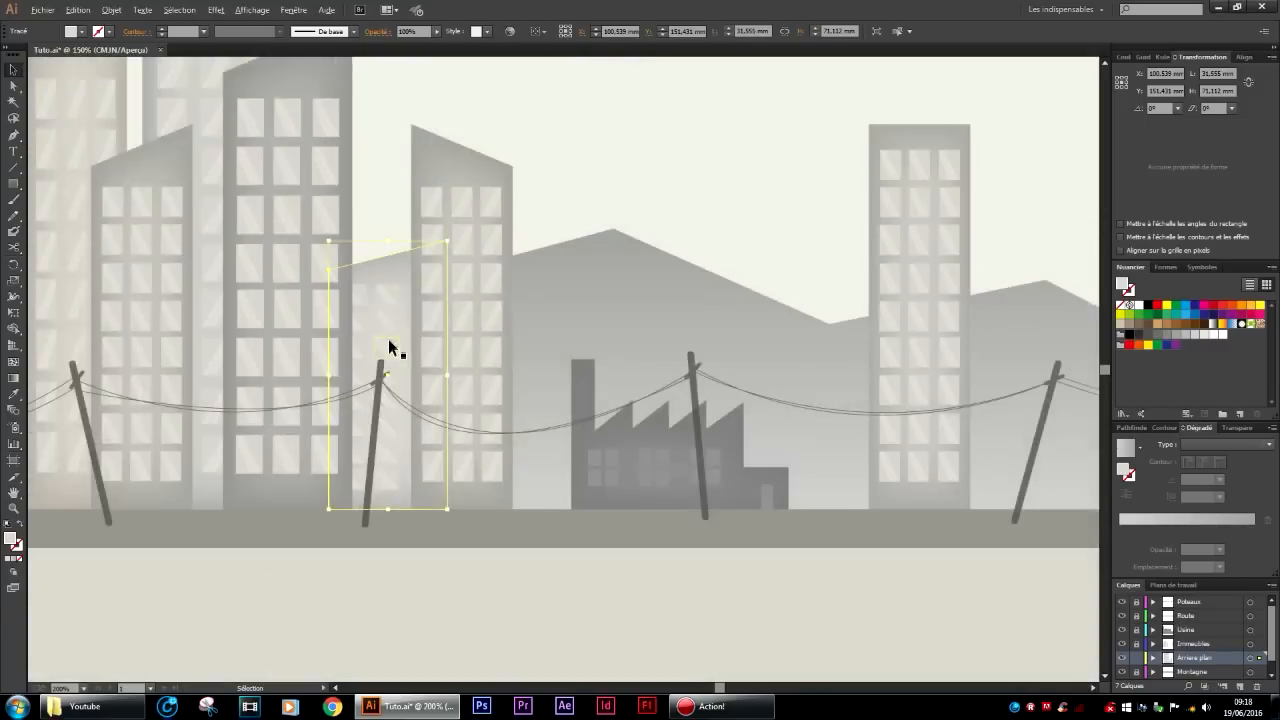
scroll(391, 286, "down", 1)
left_click(603, 240)
scroll(604, 243, "up", 2)
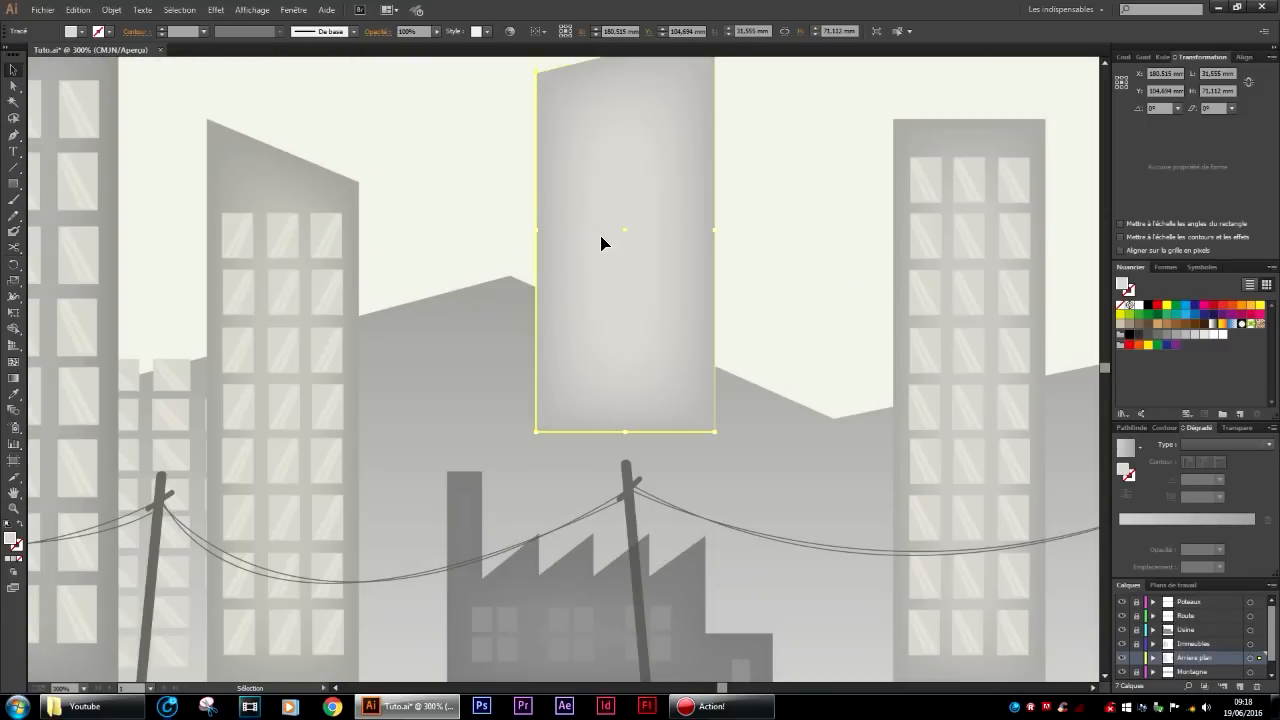
left_click_drag(603, 243, 149, 507)
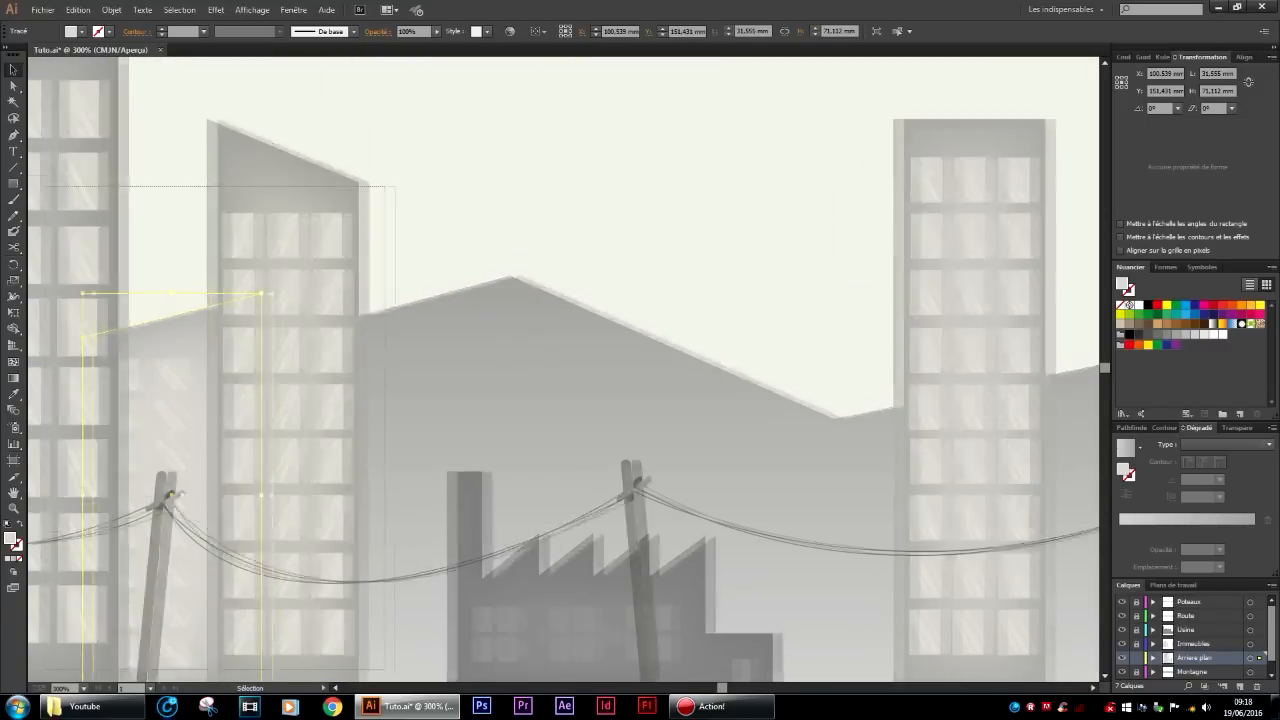
left_click_drag(47, 669, 50, 637)
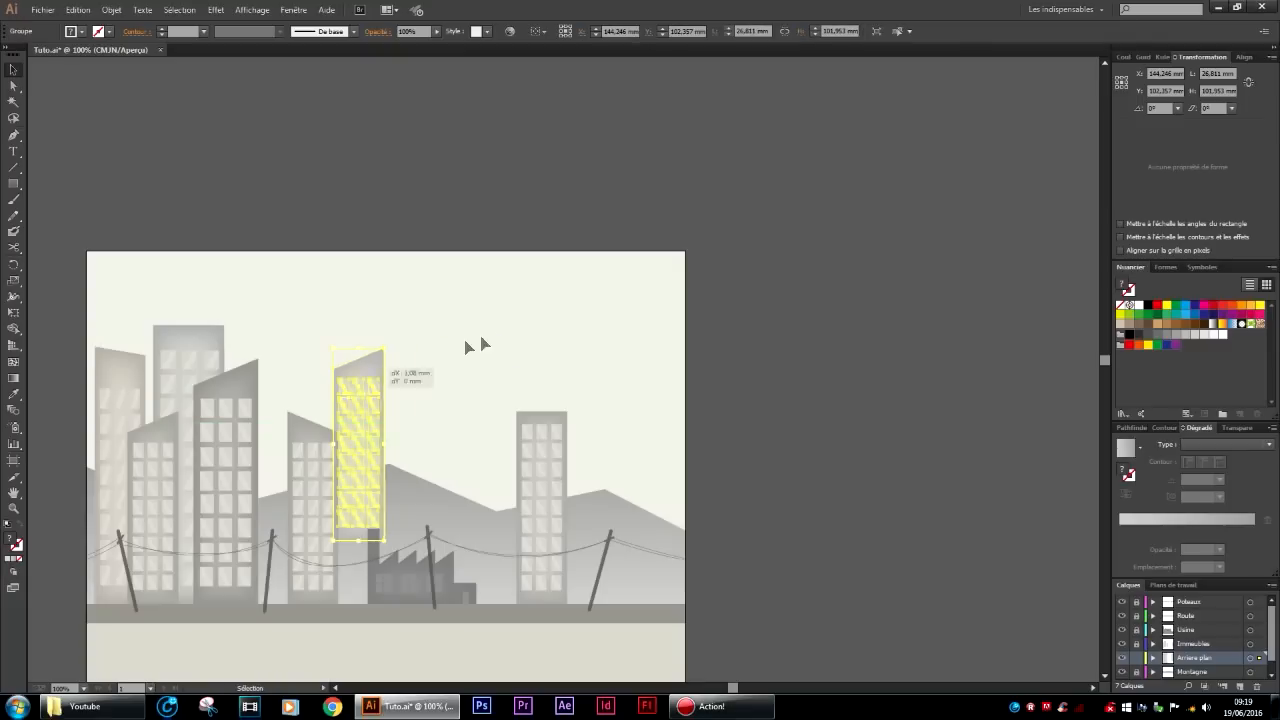
Move the sloping-roof tower into the open sky beside the flat-roofed foreground building and ungroup it.
left_click_drag(374, 371, 491, 337)
scroll(500, 348, "up", 2)
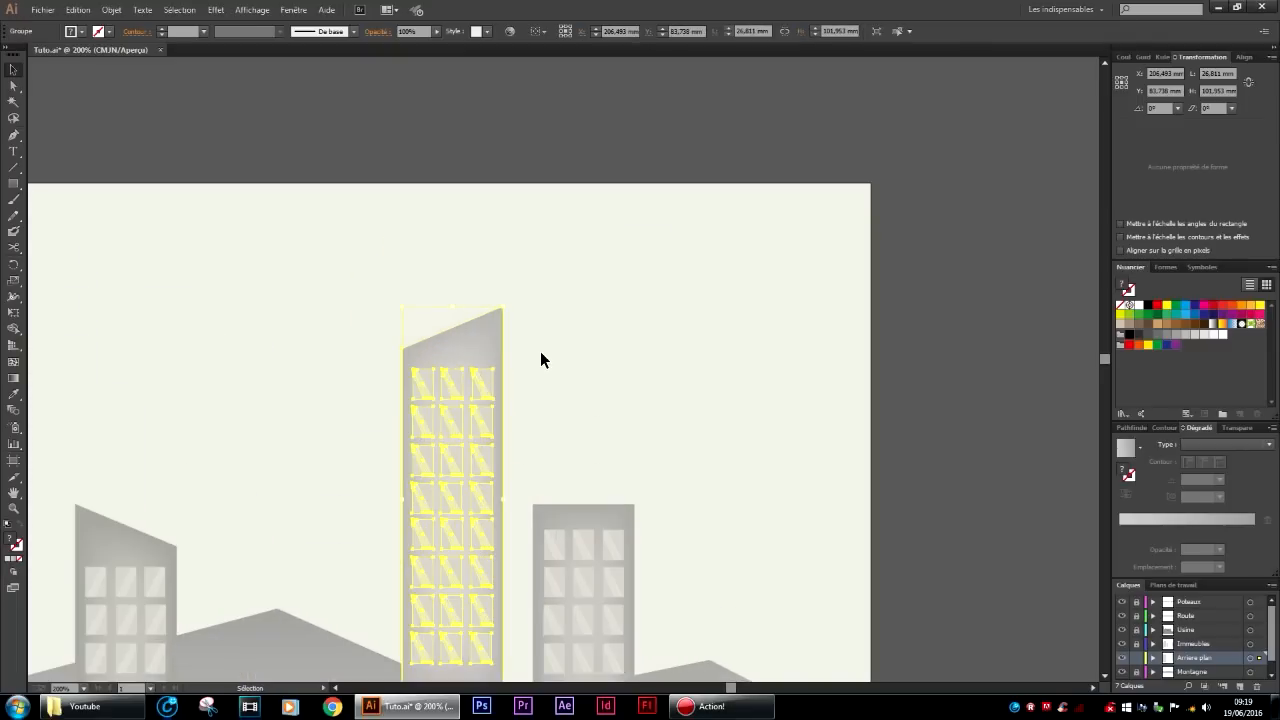
left_click(541, 354)
scroll(411, 374, "up", 4)
right_click(565, 282)
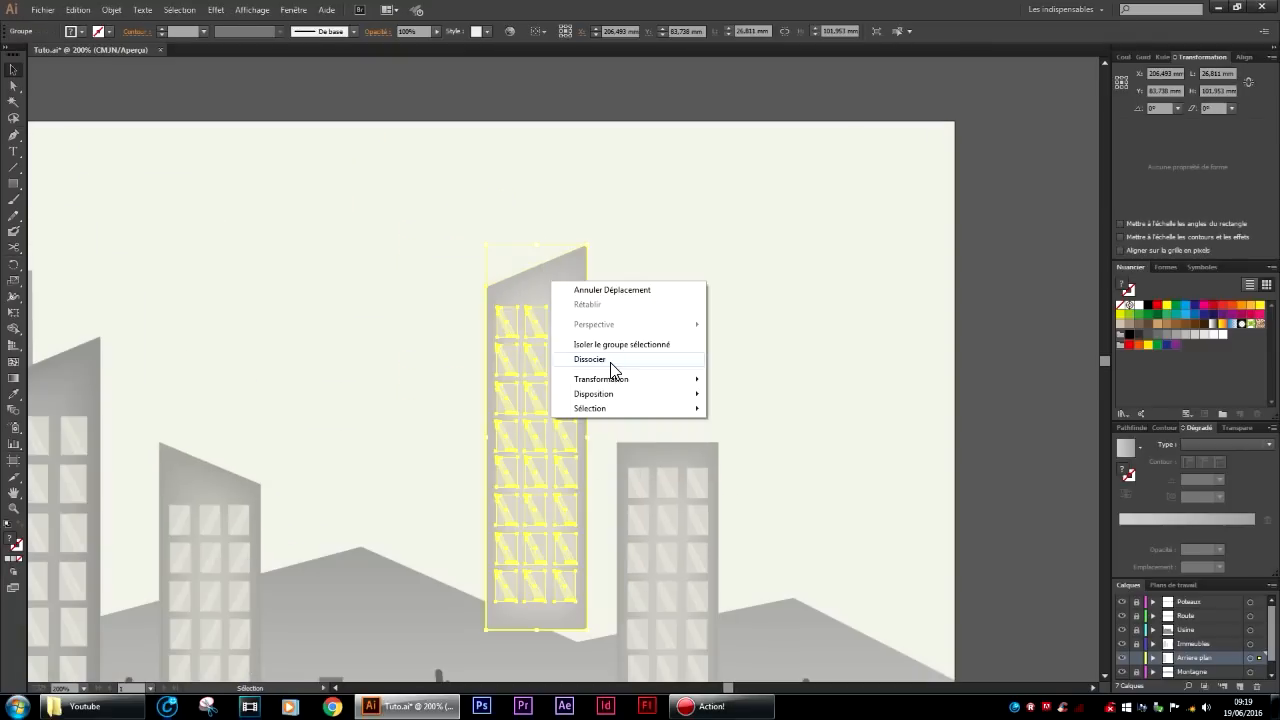
left_click(609, 366)
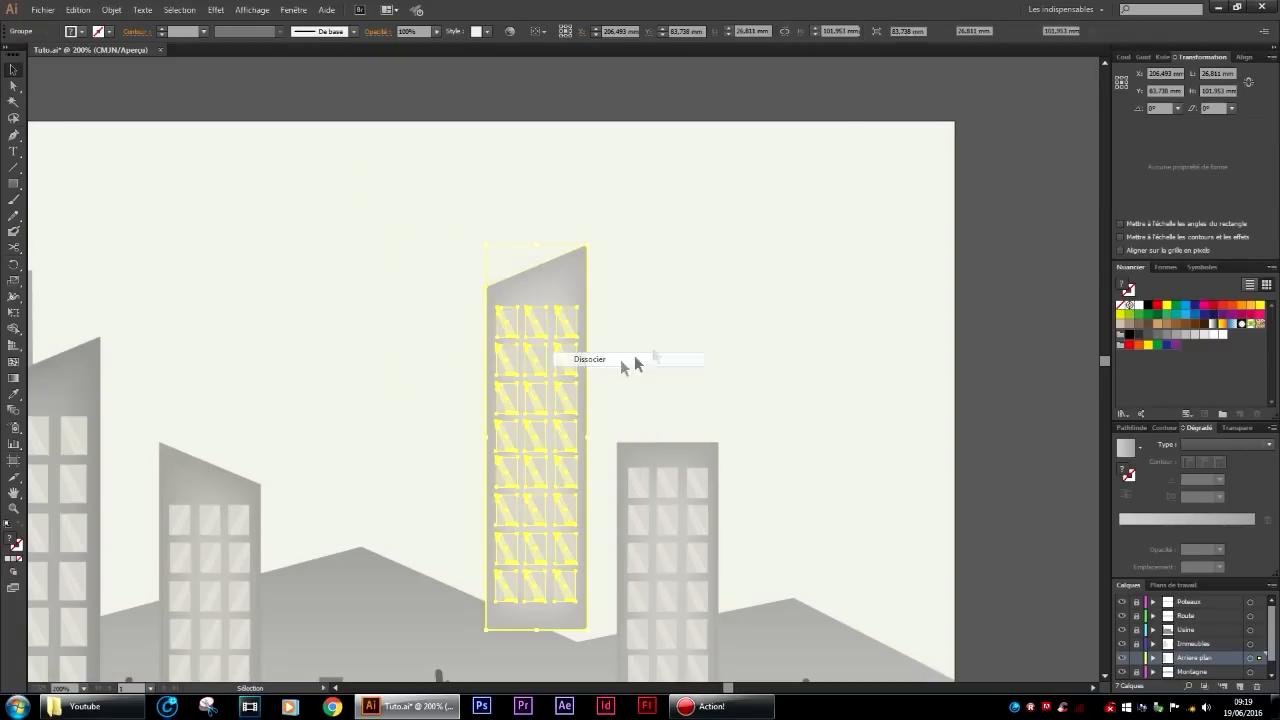
left_click(600, 360)
Recolour the window rectangles in all eight rows of the ungrouped tower with a pale warm grey, around D3CEC9.
left_click(511, 318)
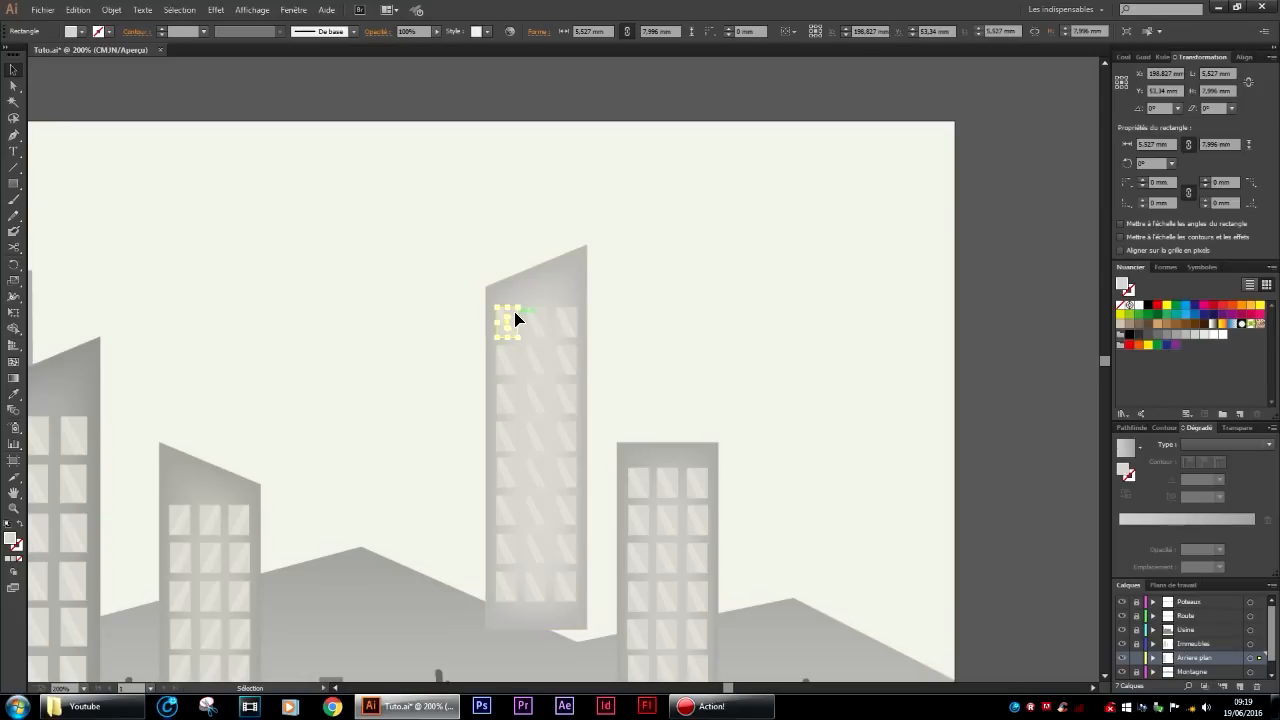
left_click(541, 314, "shift")
left_click(571, 314, "shift")
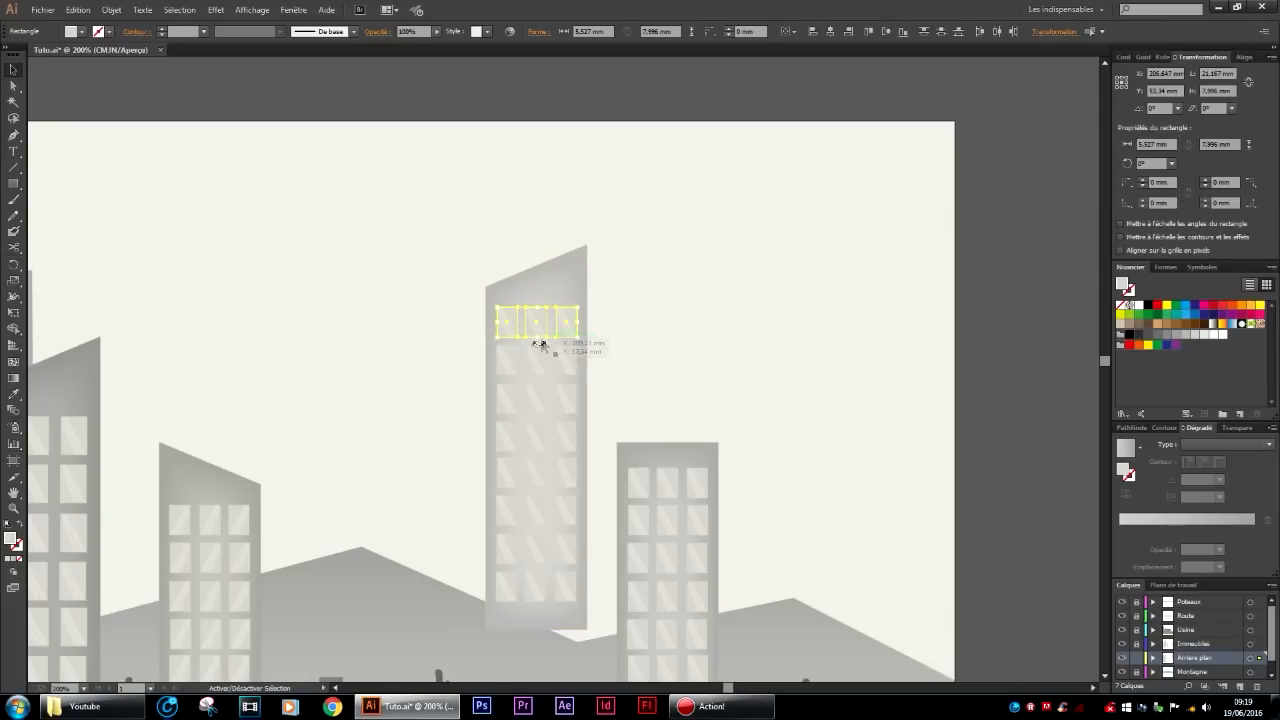
left_click(512, 347, "shift")
left_click(540, 352, "shift")
left_click(568, 352, "shift")
left_click(516, 393, "shift")
left_click(540, 397, "shift")
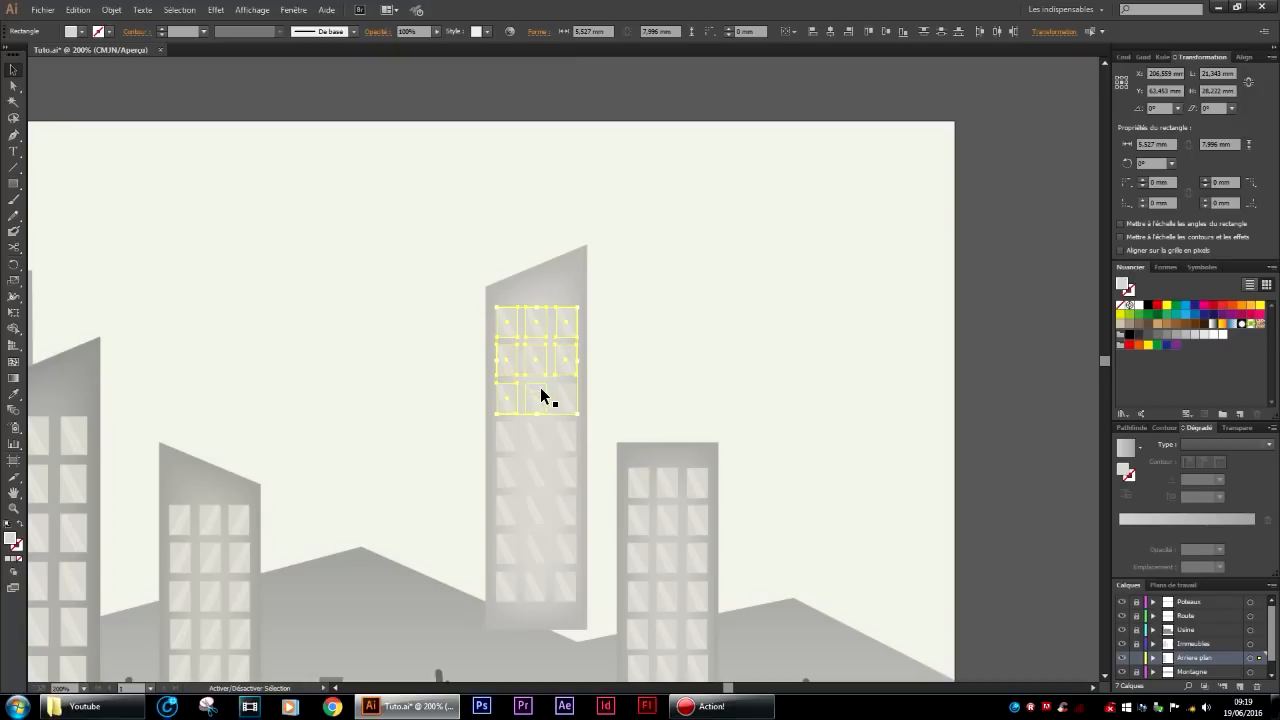
left_click(567, 433, "shift")
left_click(510, 459, "shift")
left_click(540, 461, "shift")
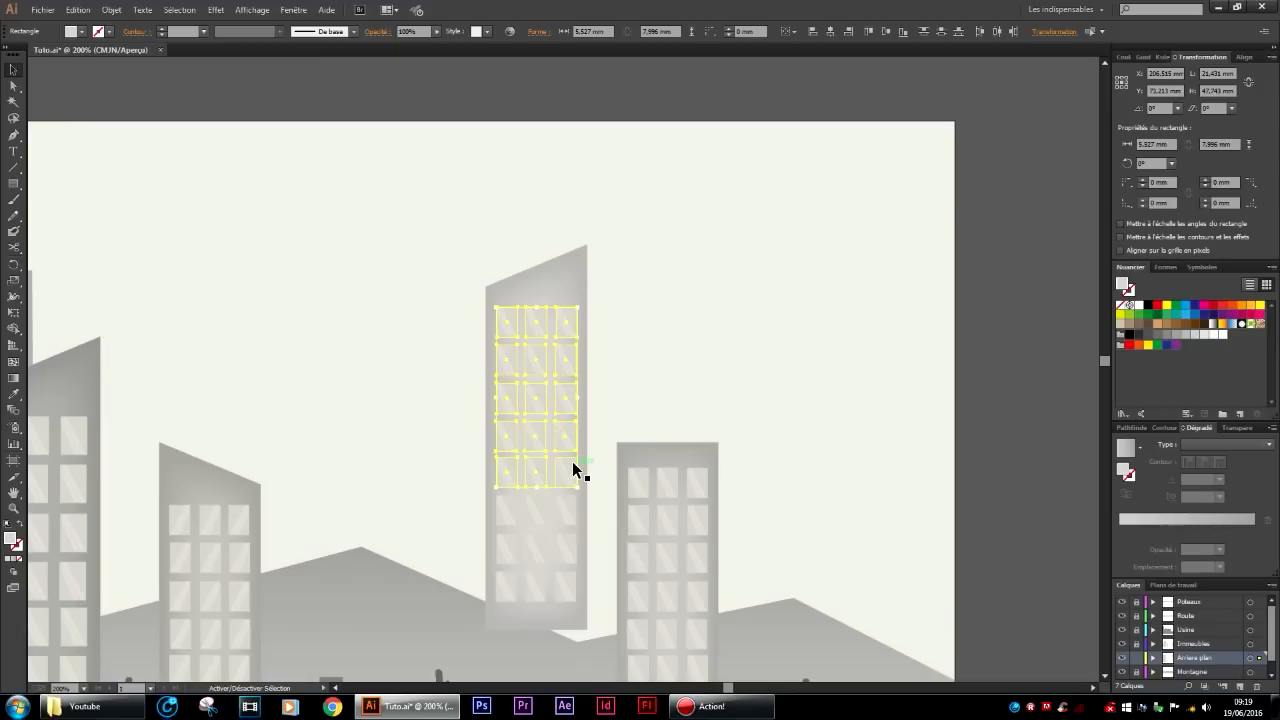
left_click(520, 508, "shift")
left_click(517, 543, "shift")
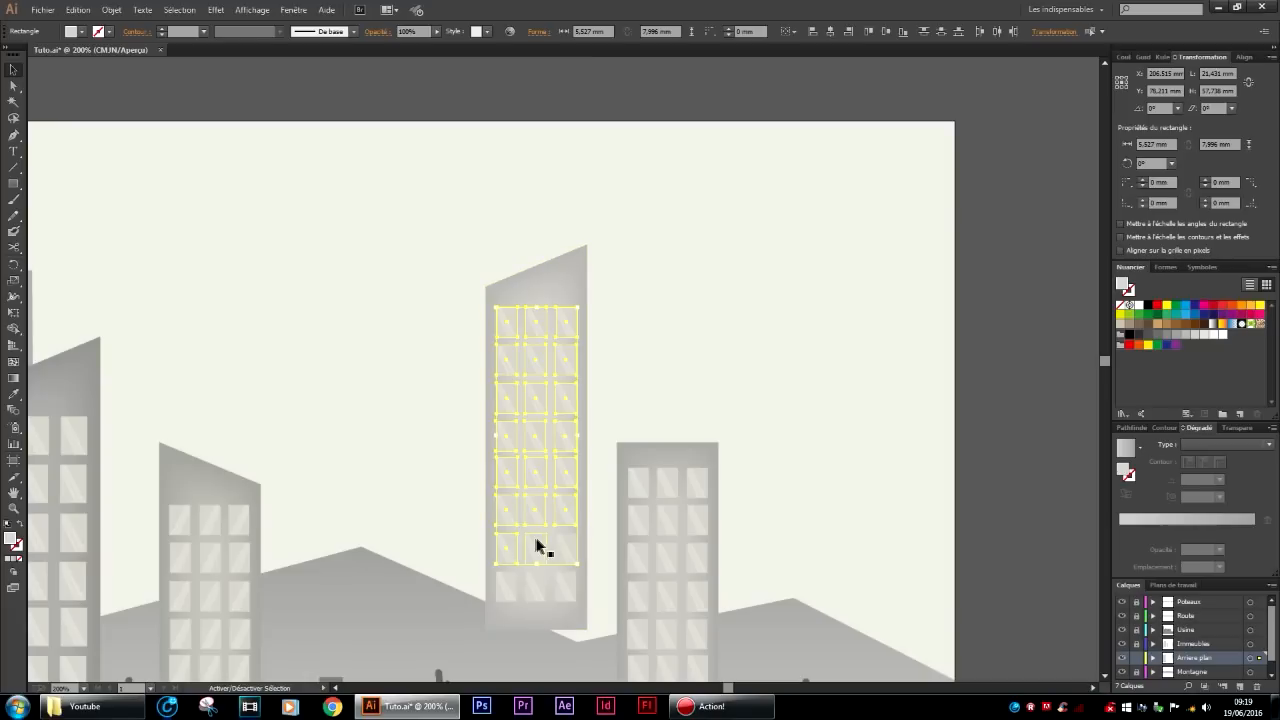
left_click(511, 588, "shift")
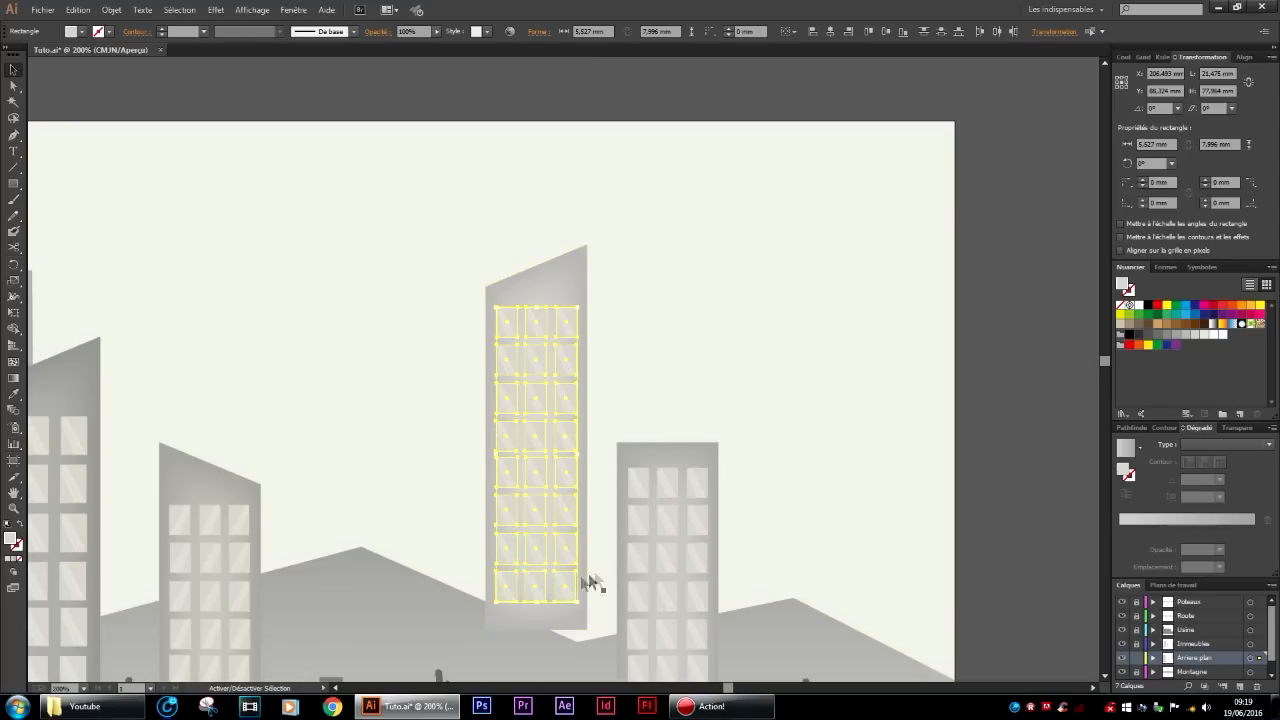
key("v")
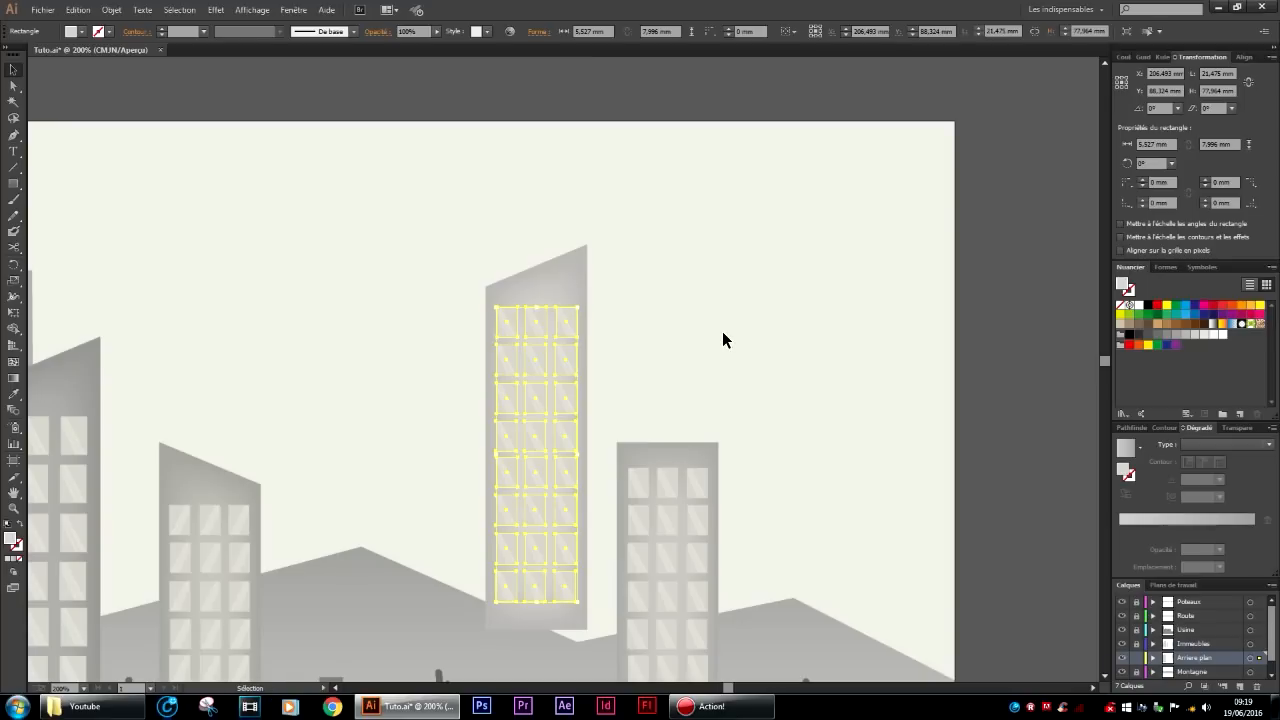
double_click(10, 543)
left_click(105, 345)
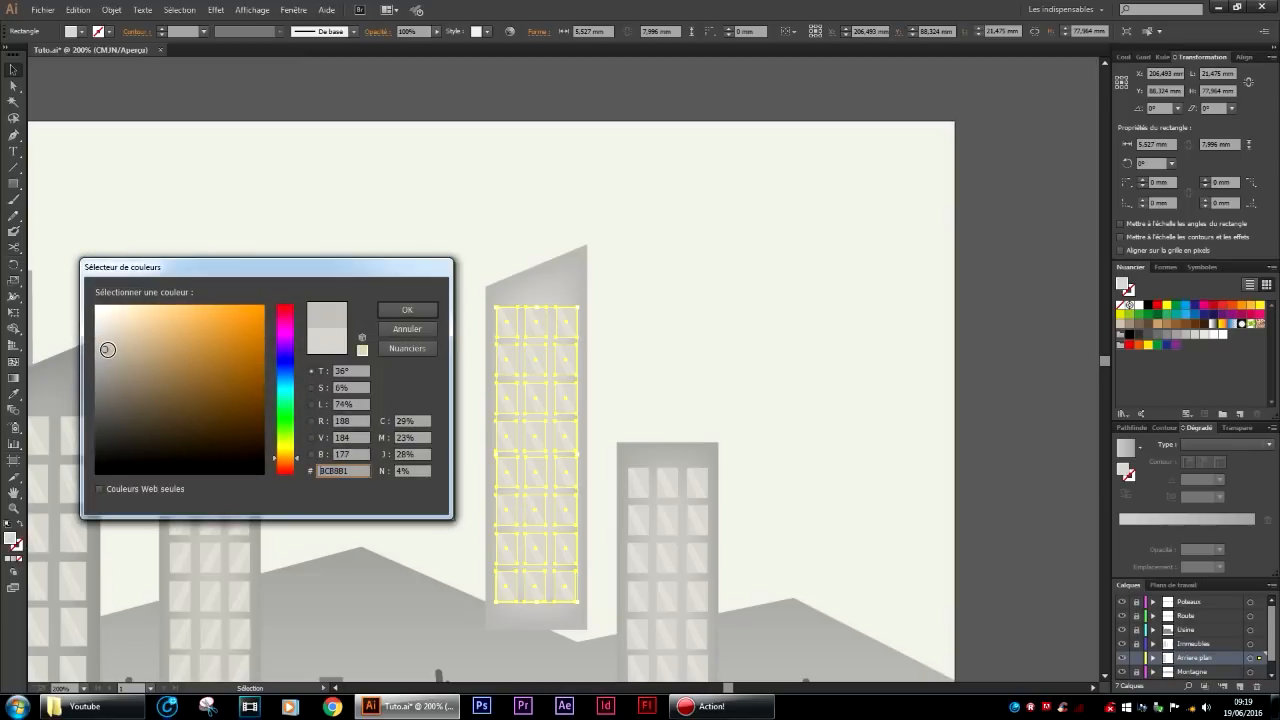
left_click(409, 309)
double_click(10, 543)
left_click_drag(105, 343, 106, 335)
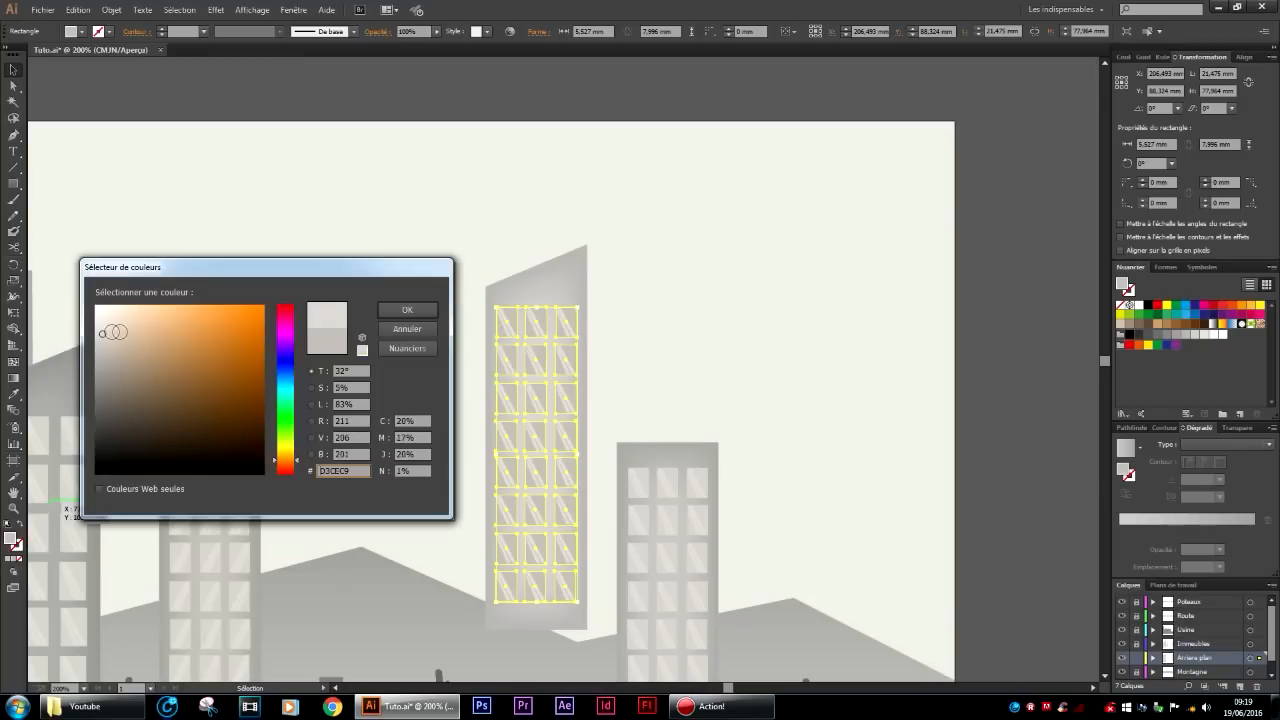
left_click(388, 310)
left_click(360, 290)
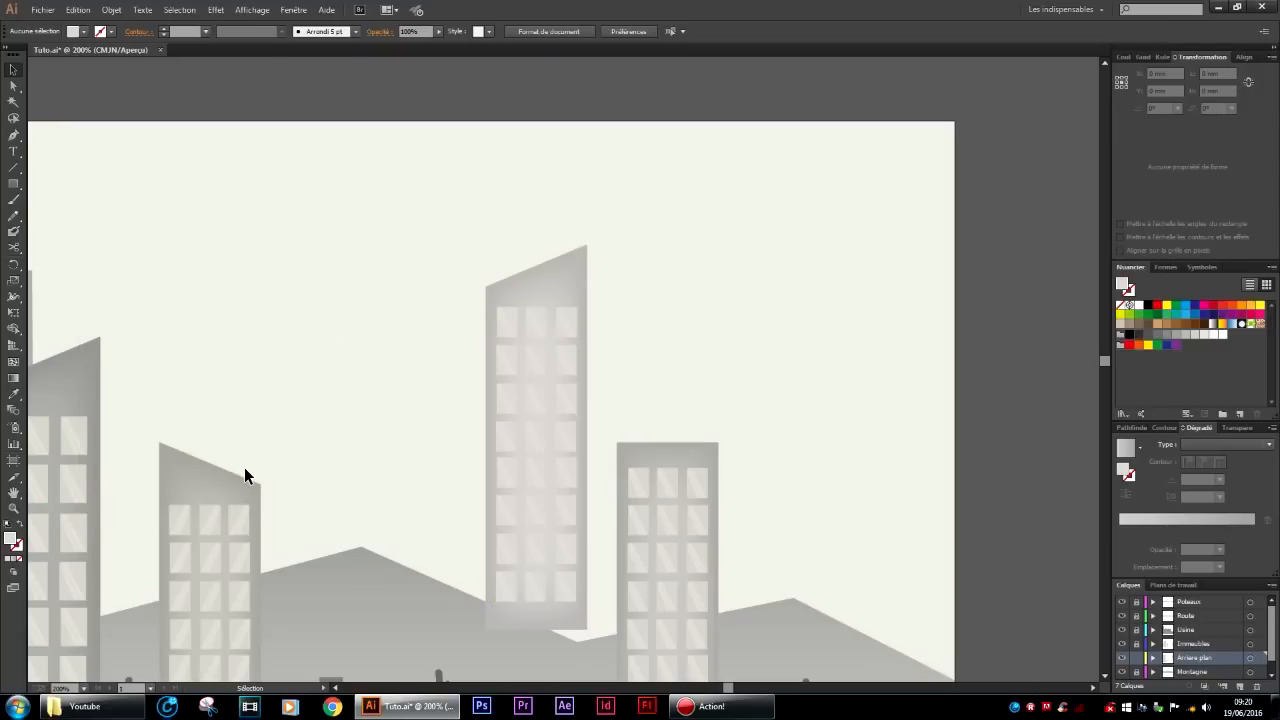
Place the recoloured tower on the road between the tall dark building and its sloping-roof neighbour, stretching it to about 119.8 mm tall.
scroll(138, 495, "down", 5)
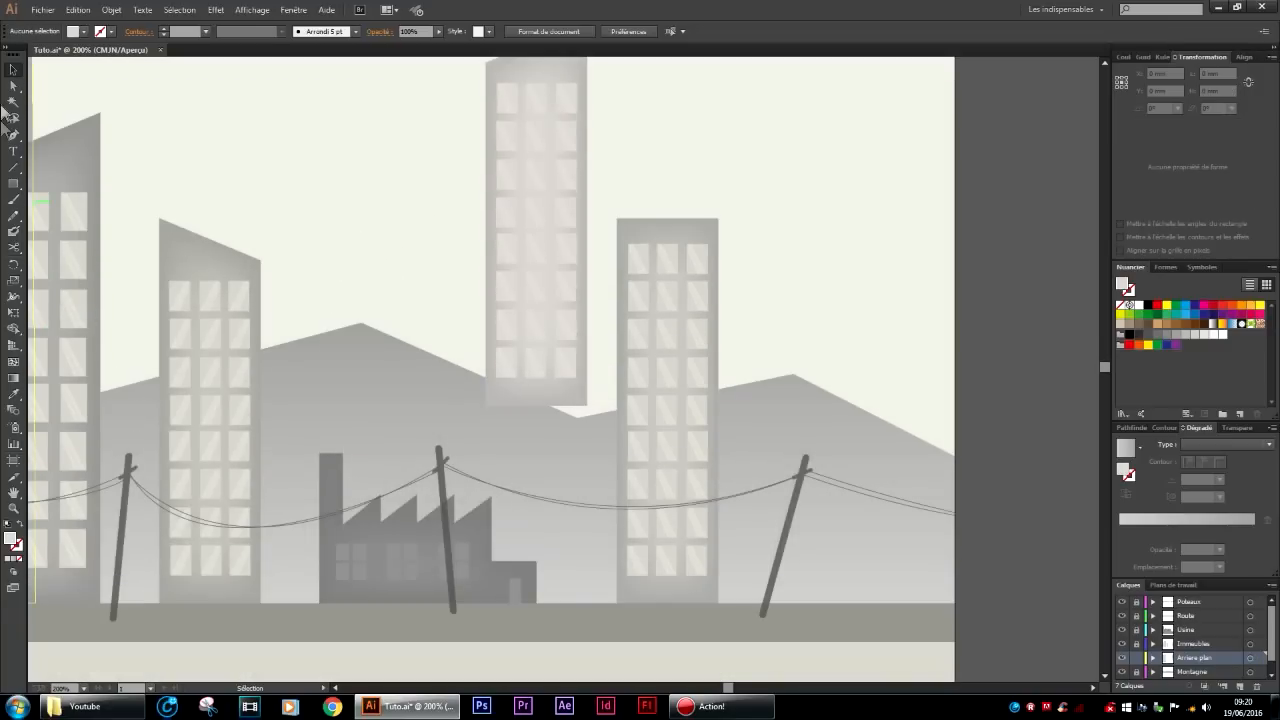
left_click(13, 72)
left_click_drag(575, 72, 437, 394)
left_click_drag(530, 62, 126, 271)
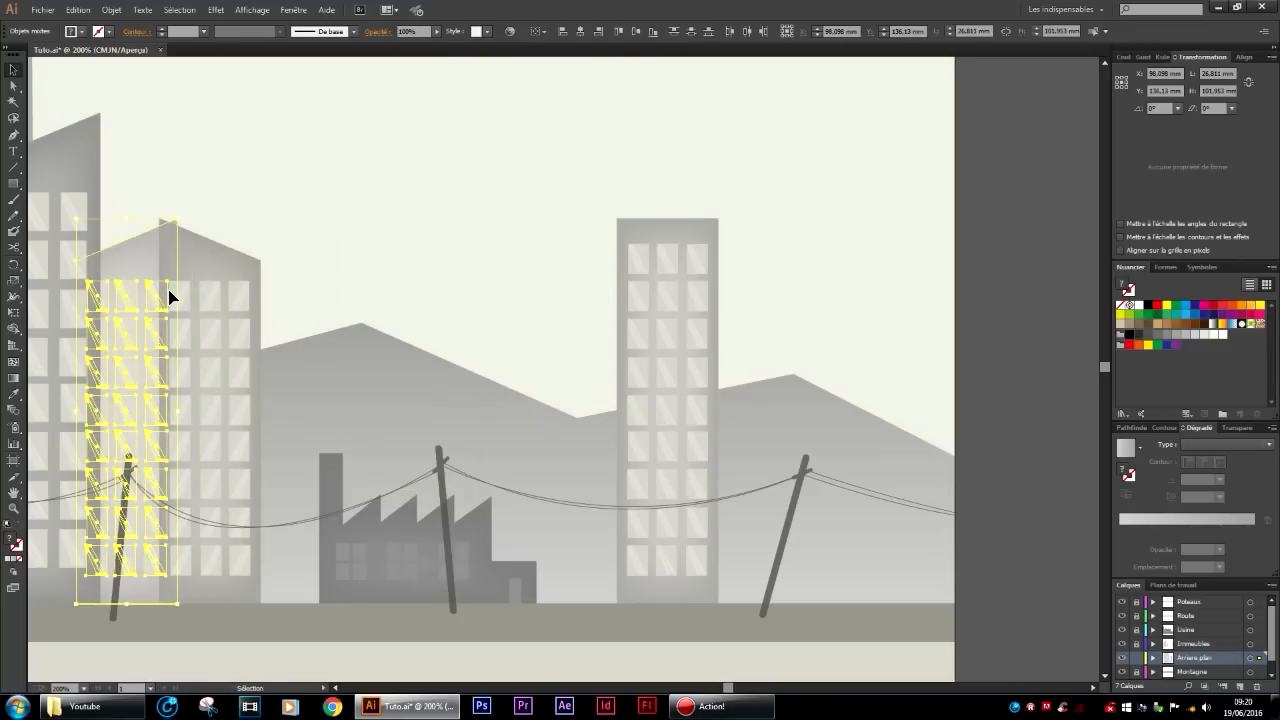
left_click_drag(129, 221, 126, 152)
left_click(283, 217)
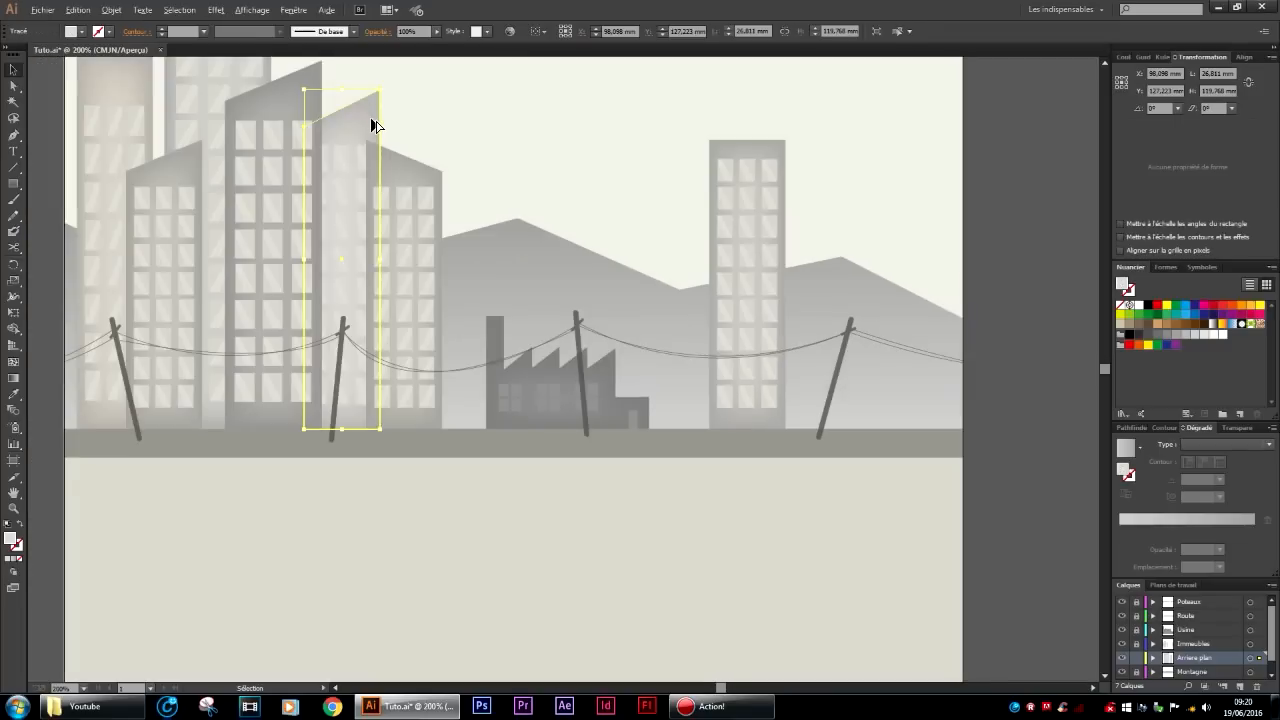
Duplicate the wide flat-roofed background tower together with its windows.
scroll(374, 126, "up", 1)
scroll(374, 126, "down", 1)
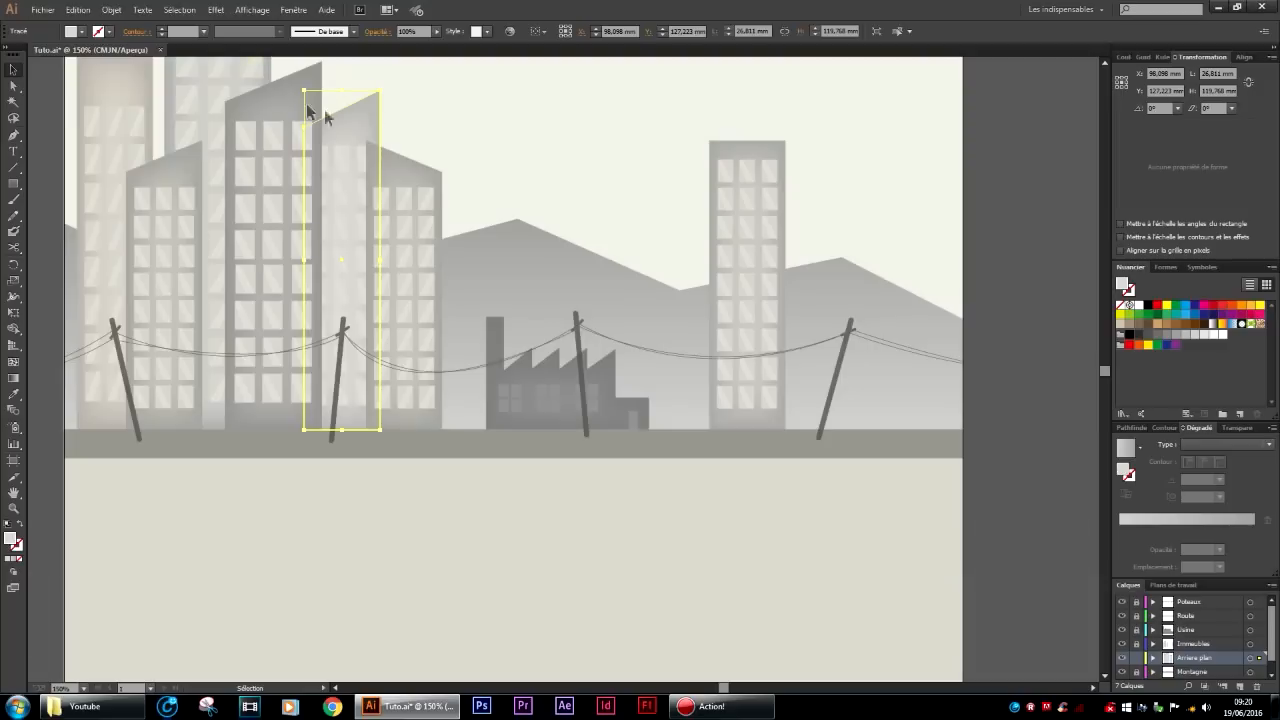
scroll(332, 120, "down", 1)
scroll(306, 264, "up", 2)
left_click(268, 137)
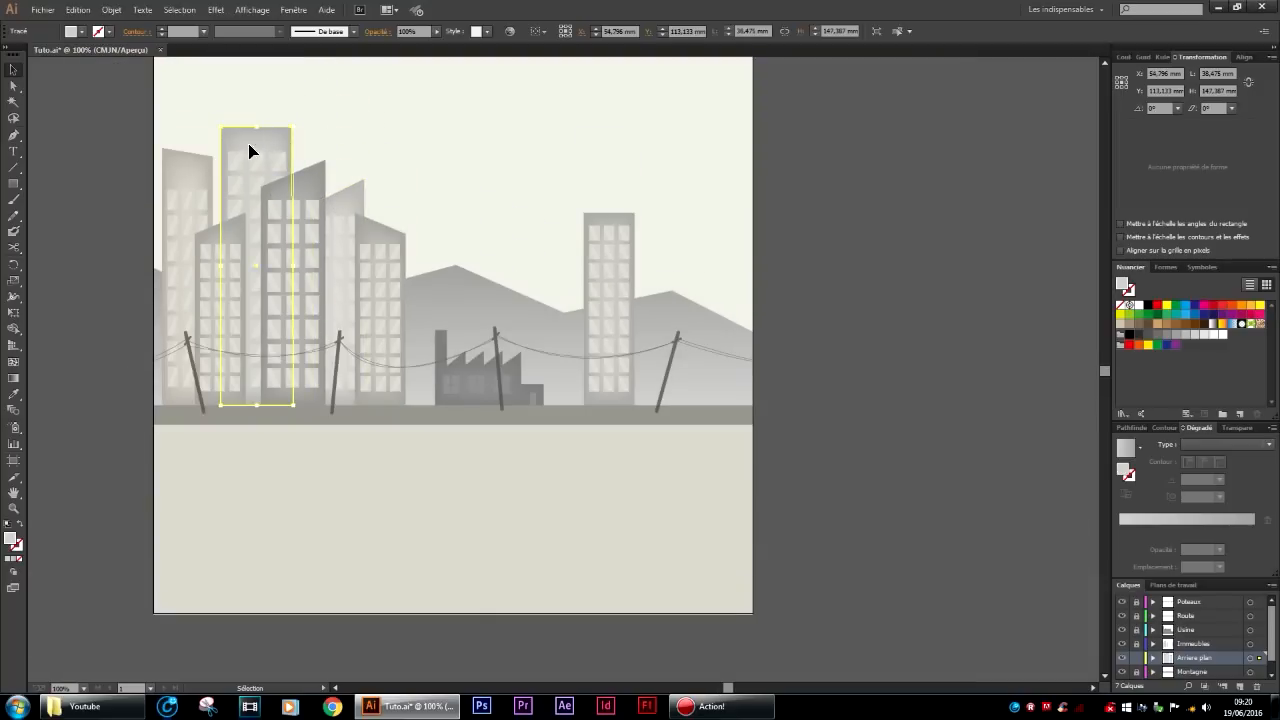
left_click(194, 165)
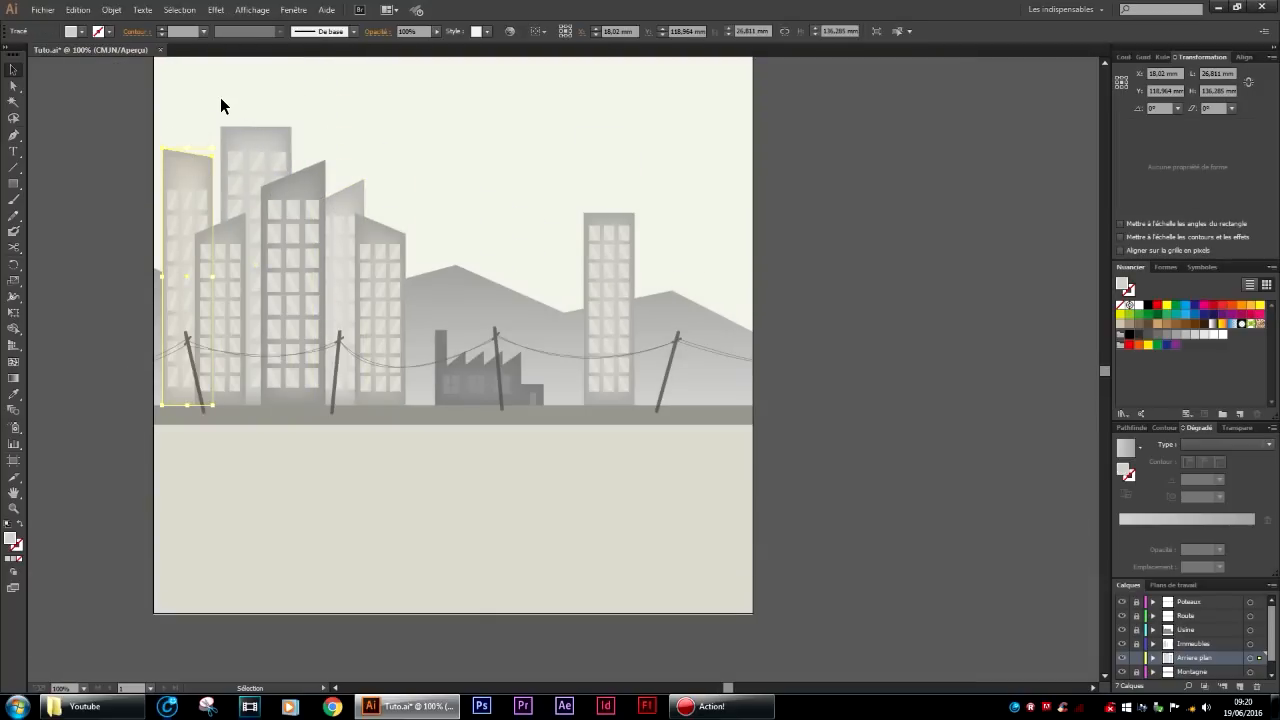
left_click(290, 411)
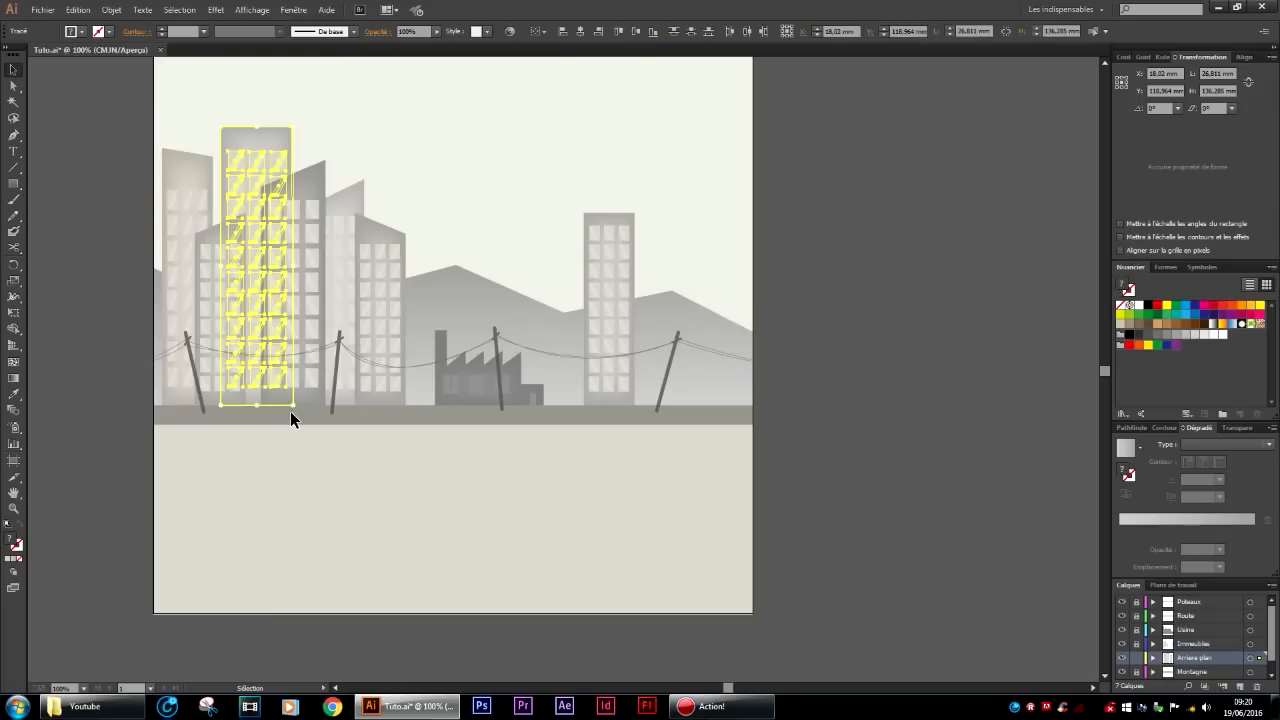
key("a")
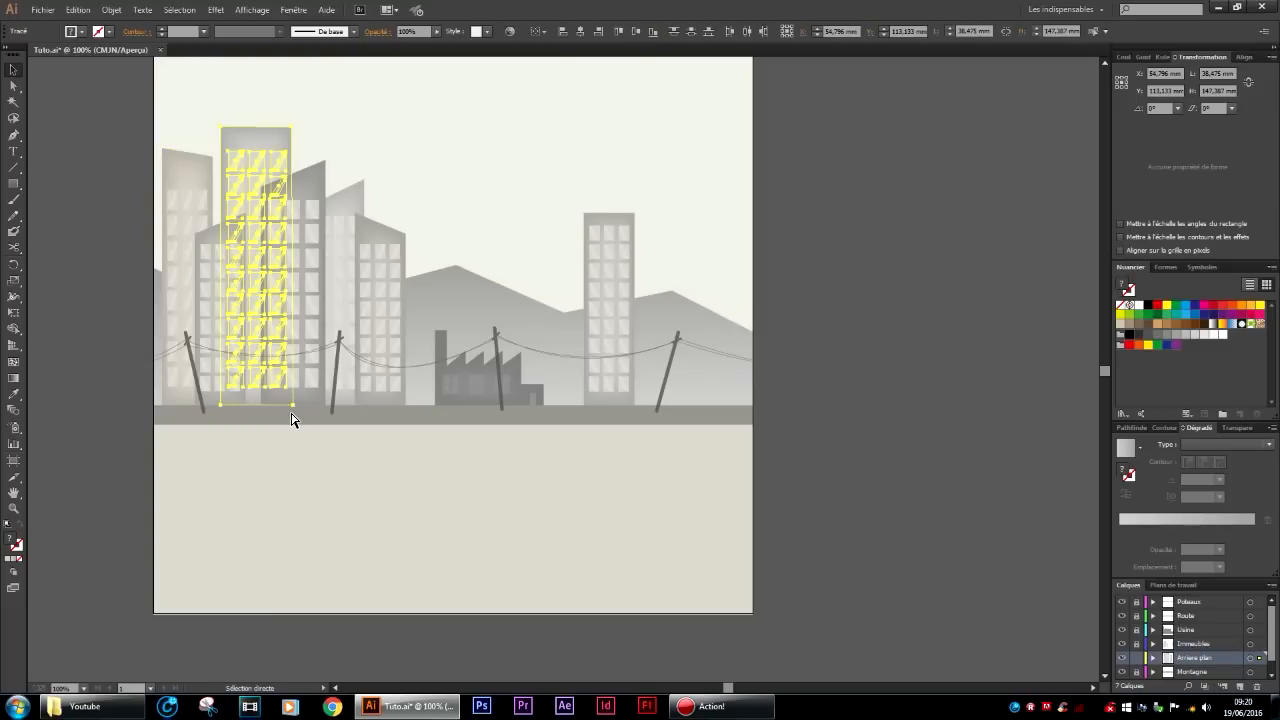
key("ctrl+v")
Set the duplicated tower on the road behind the factory chimney and scale it to about 28.2 by 56 mm.
left_click_drag(550, 241, 457, 309)
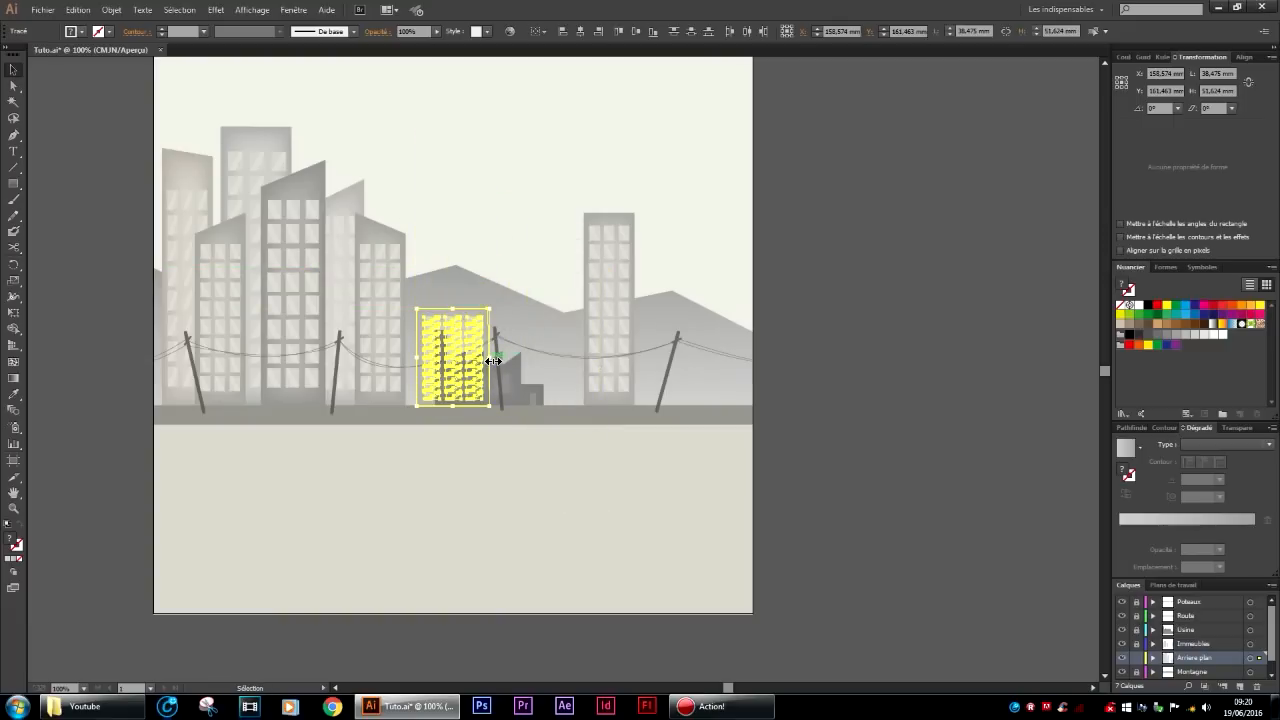
left_click_drag(490, 357, 470, 357)
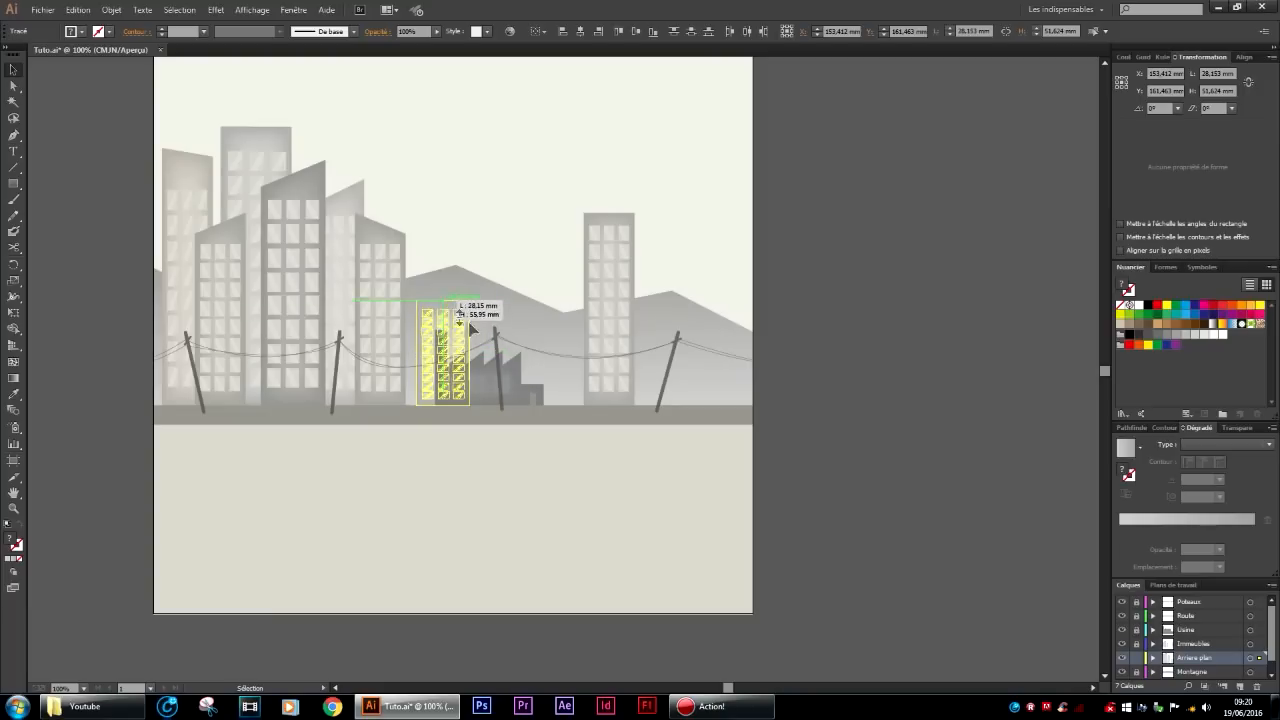
left_click(574, 452)
Fill the body of the short tower behind the factory with a darker grey.
scroll(560, 452, "left", 5)
scroll(545, 370, "up", 2)
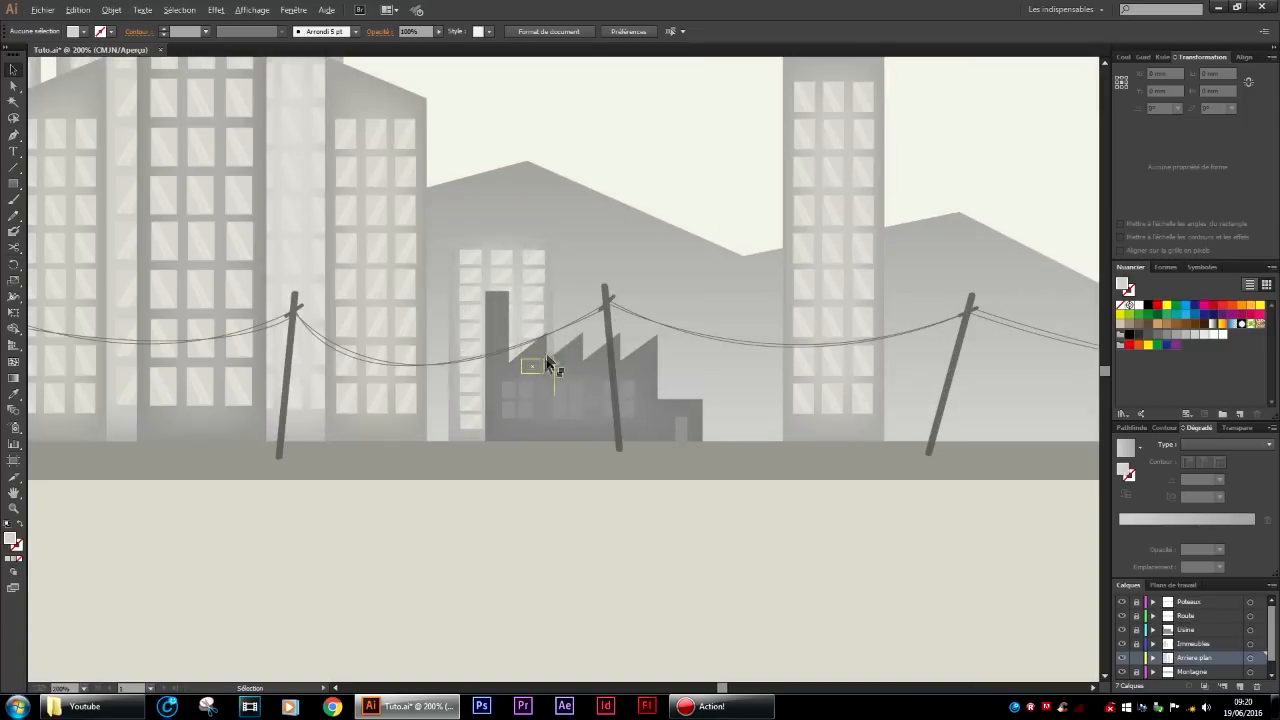
left_click(496, 240)
double_click(11, 539)
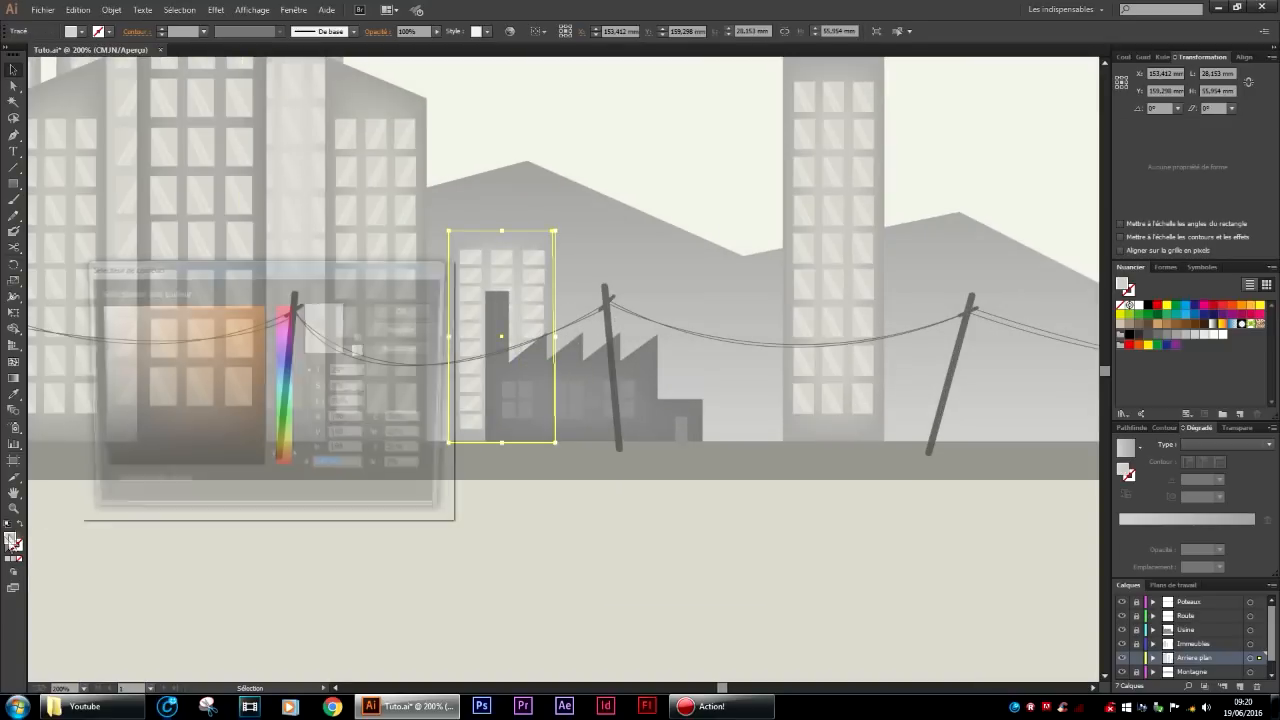
left_click(391, 313)
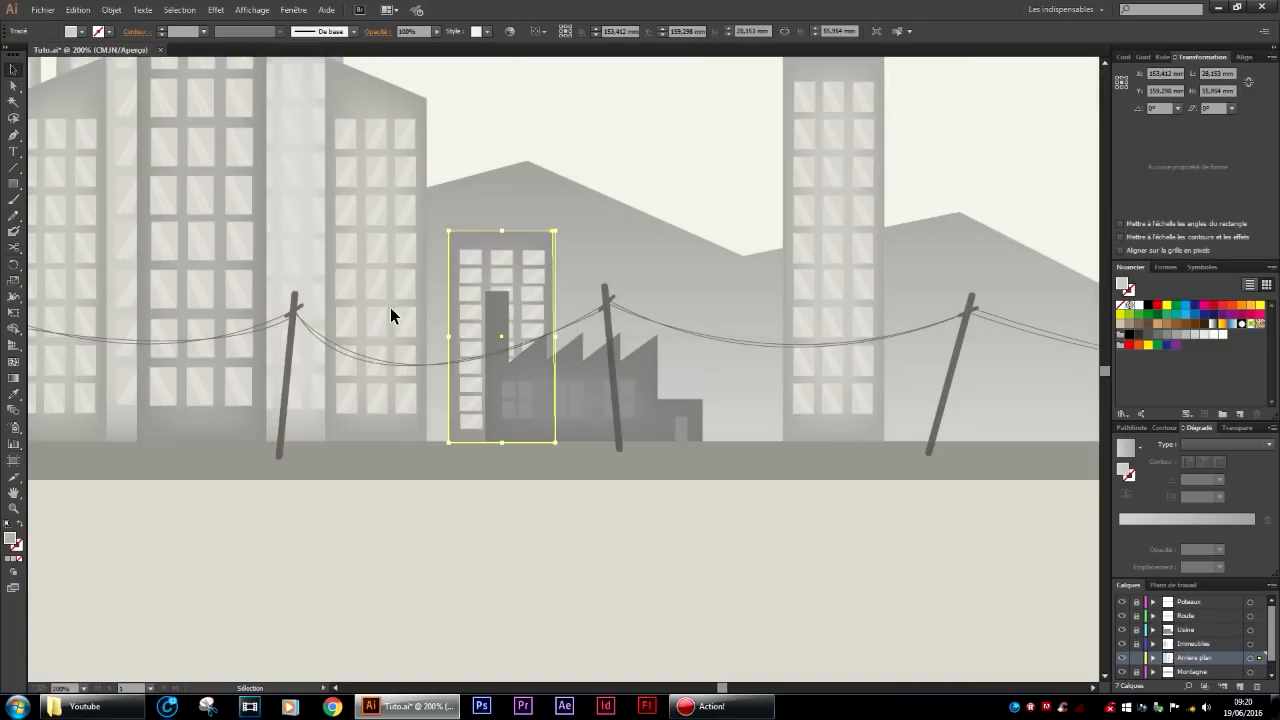
left_click(346, 540)
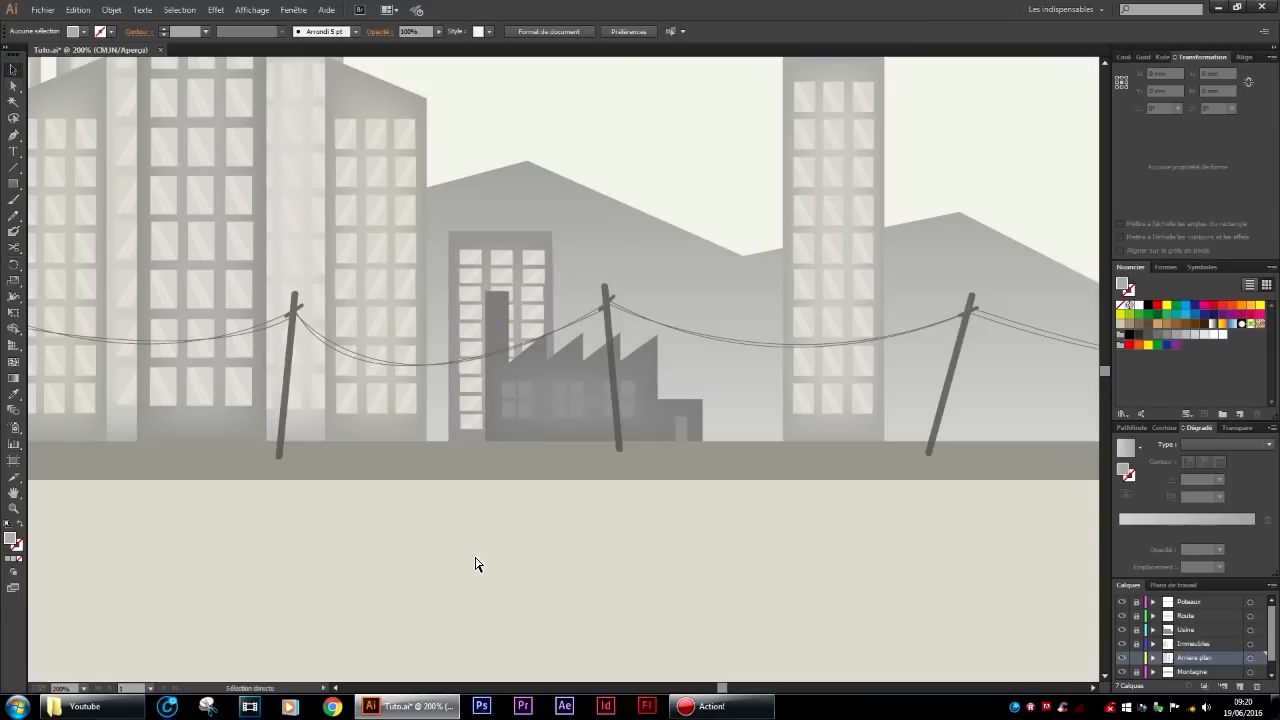
Clear the selection, add a new layer and place it above the Poteaux layer.
scroll(474, 555, "down", 2)
scroll(474, 555, "down", 1)
scroll(1012, 503, "left", 4)
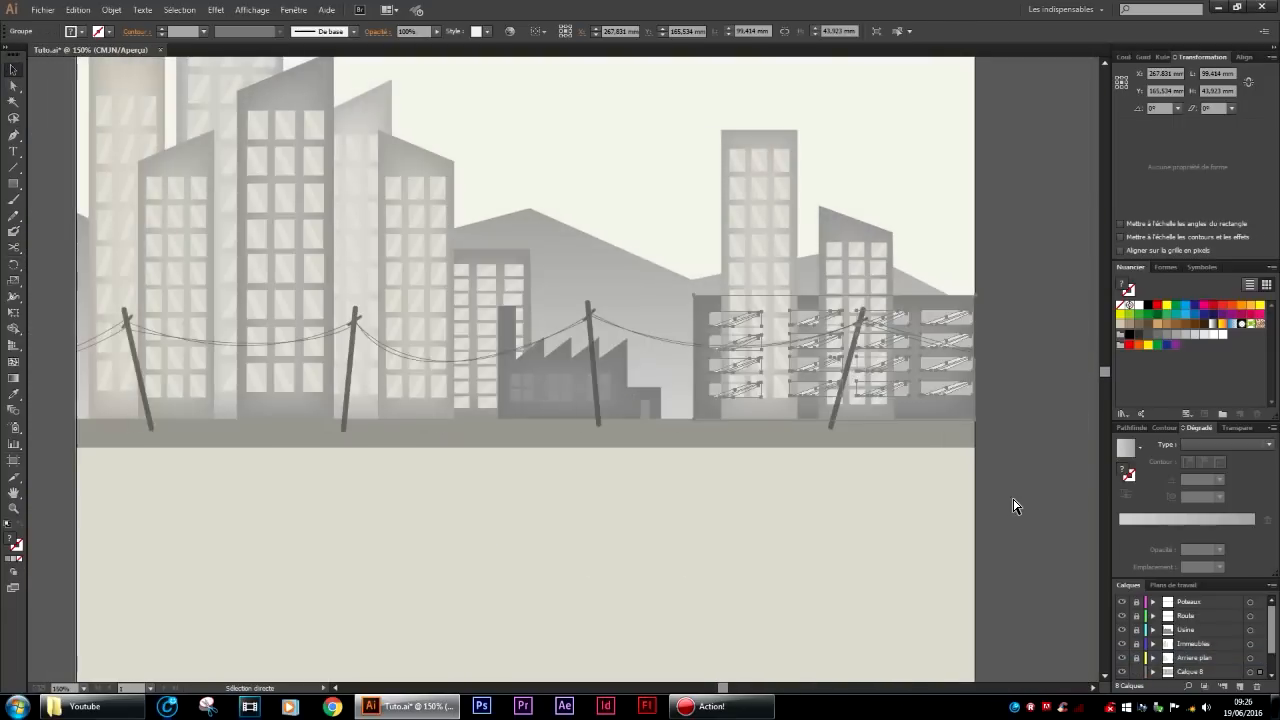
scroll(1010, 503, "down", 2)
scroll(1008, 501, "up", 1)
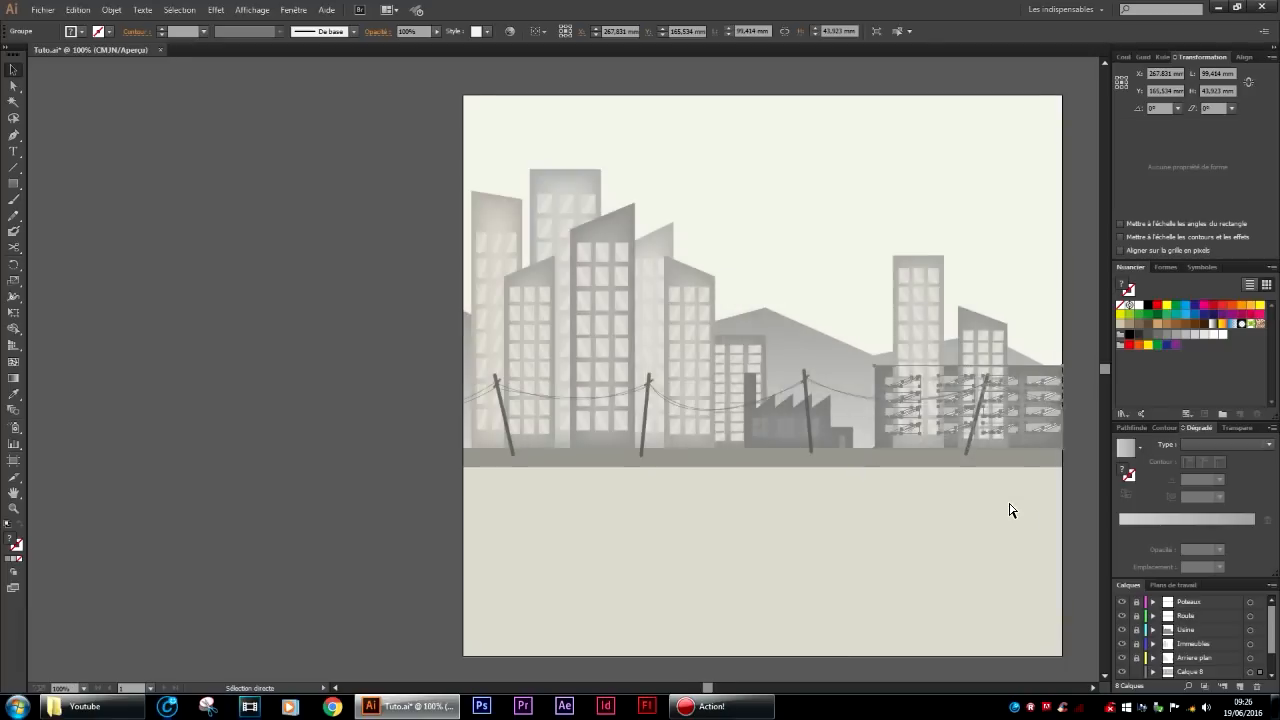
scroll(1008, 501, "right", 2)
left_click(1008, 501)
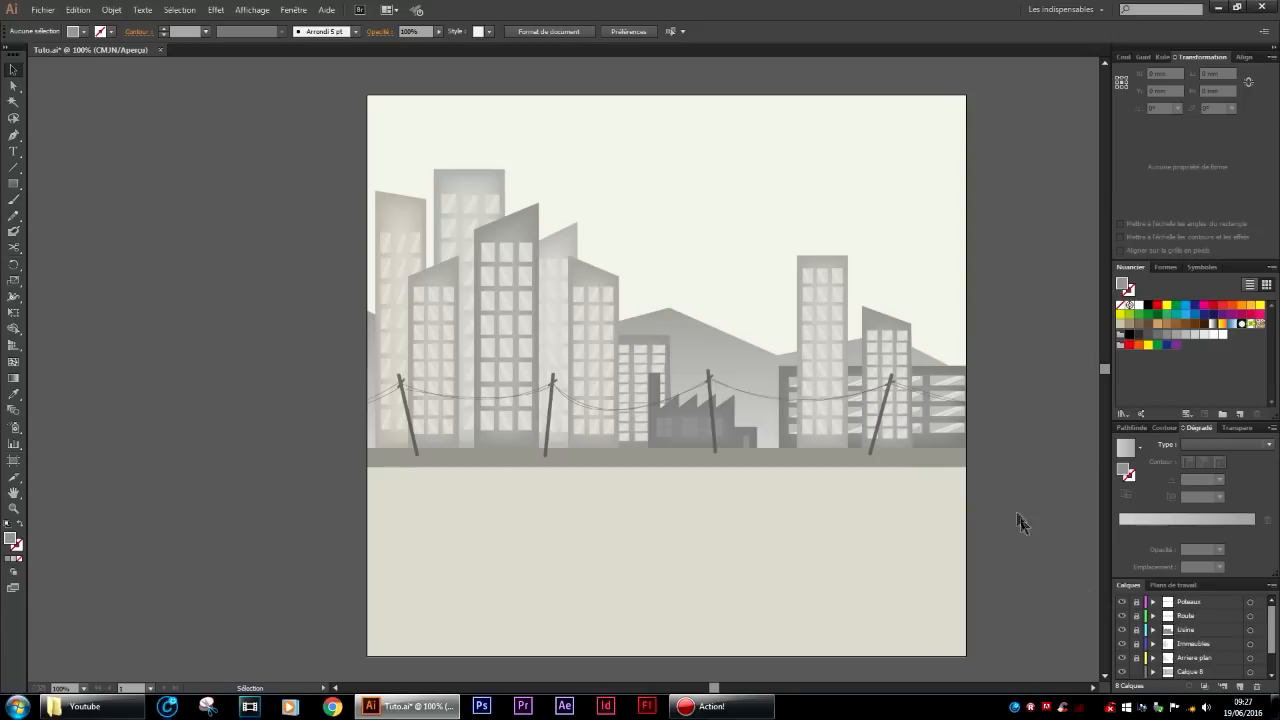
left_click(1240, 688)
scroll(1270, 635, "down", 2)
left_click_drag(1185, 657, 1175, 603)
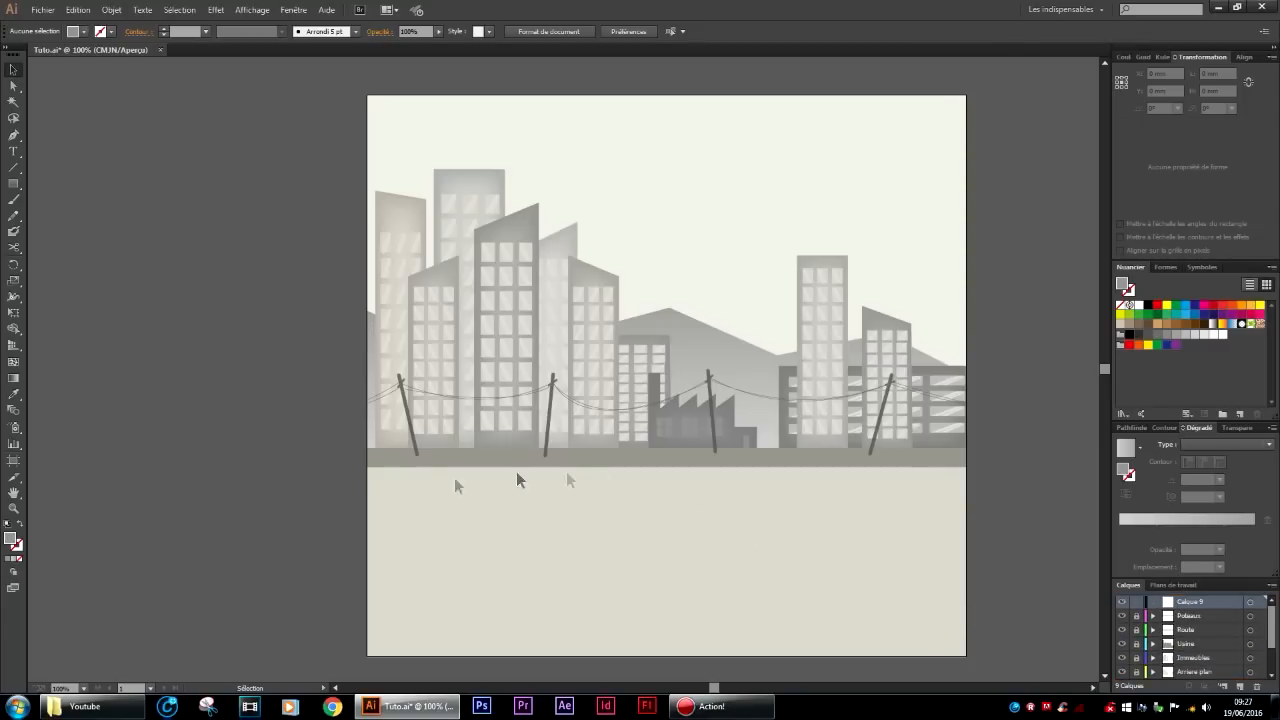
Set the stroke colour for the Pen tool to the grey-green A2AA96.
left_click(15, 137)
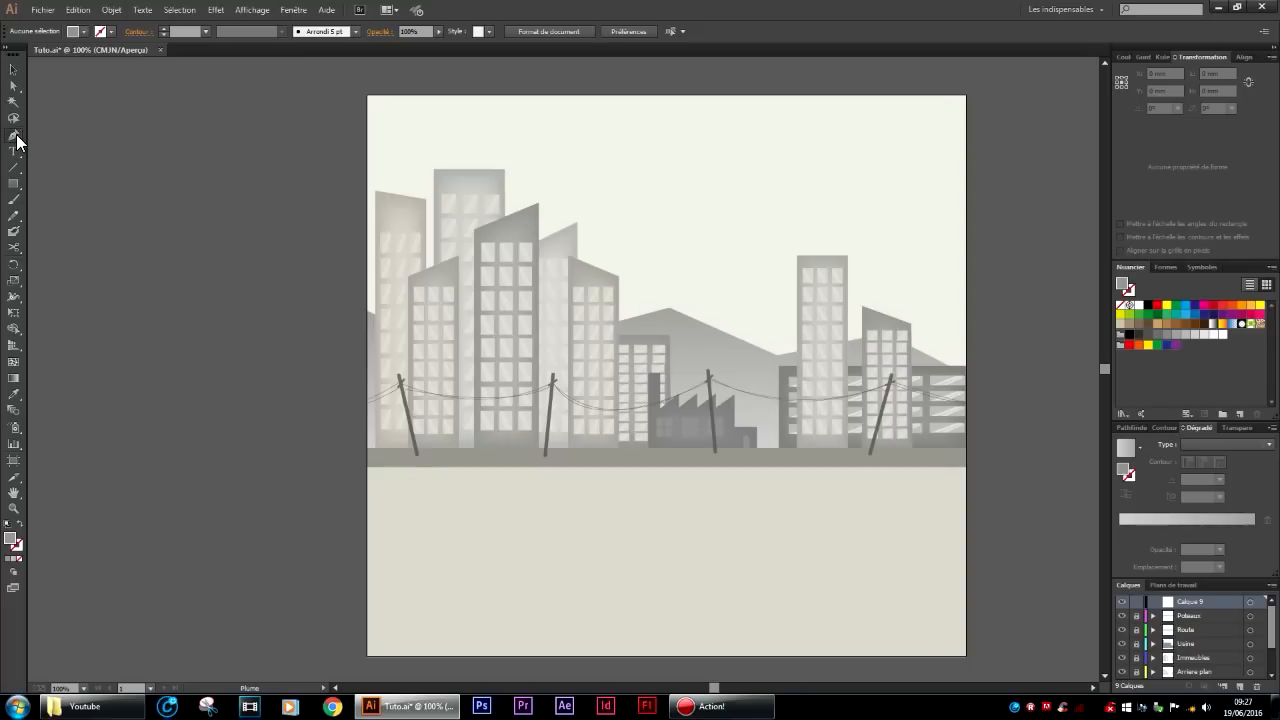
left_click(17, 543)
double_click(17, 543)
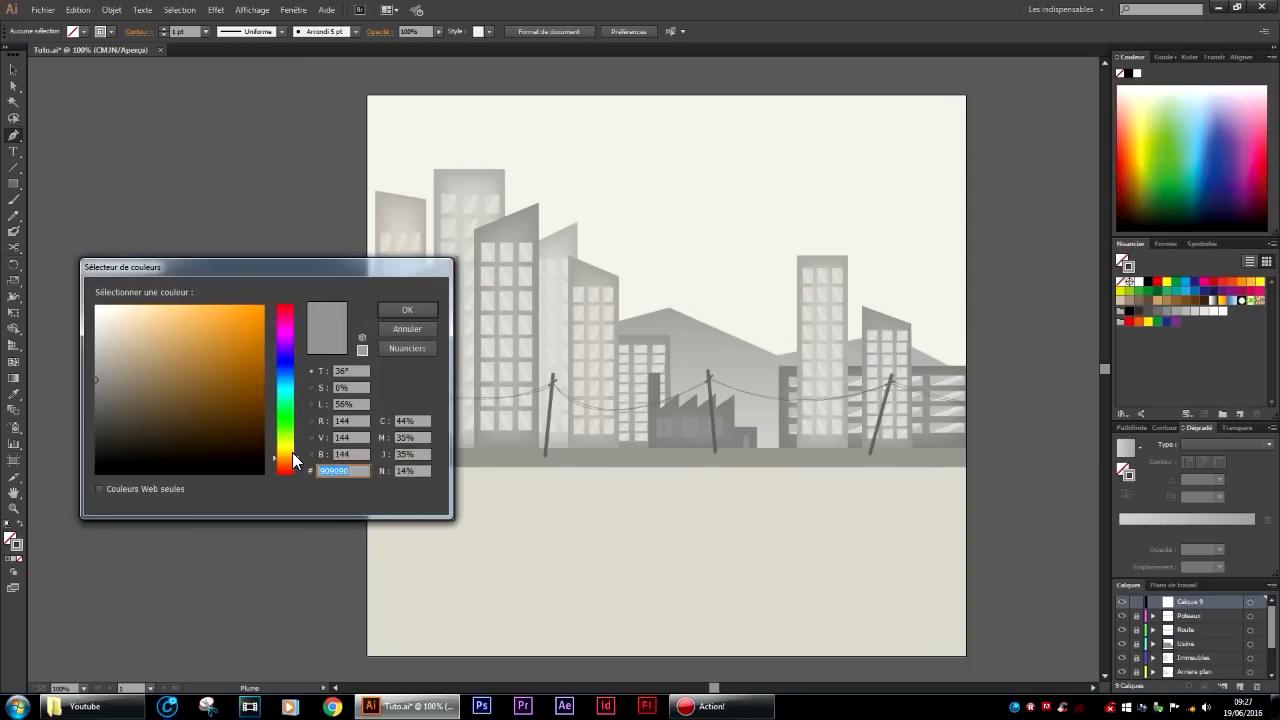
left_click_drag(297, 449, 297, 429)
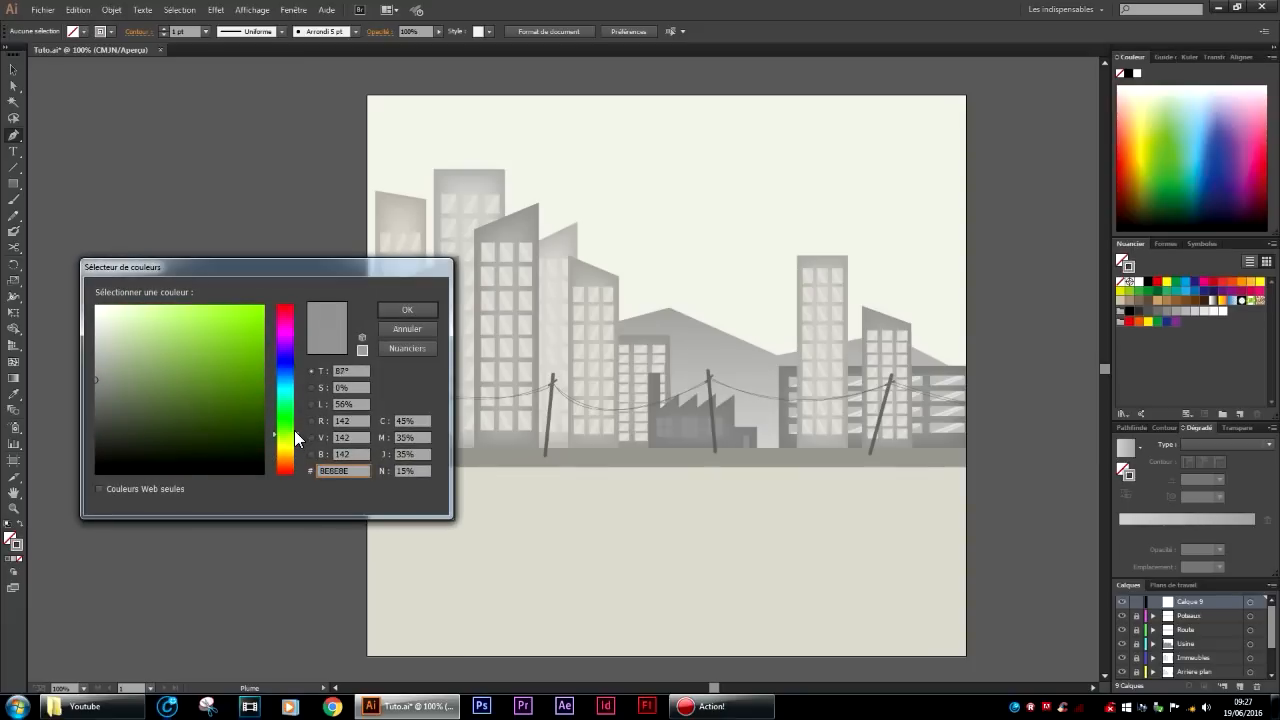
left_click(116, 367)
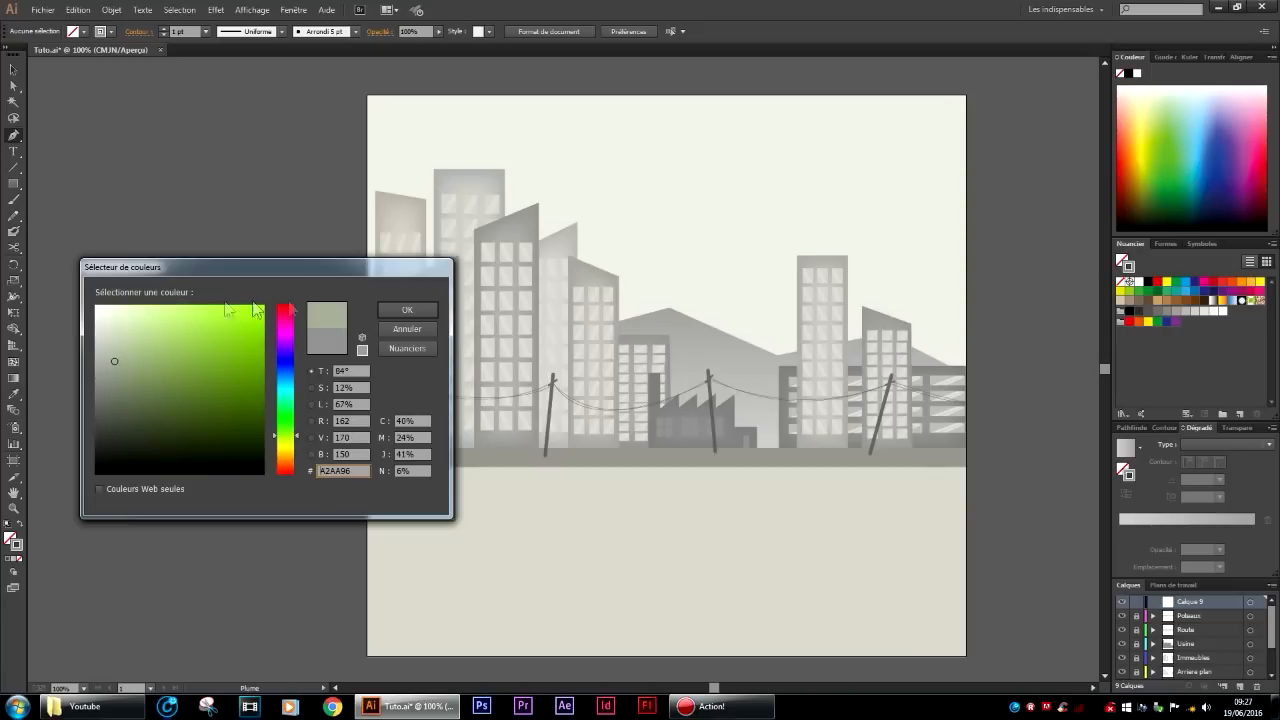
left_click(395, 310)
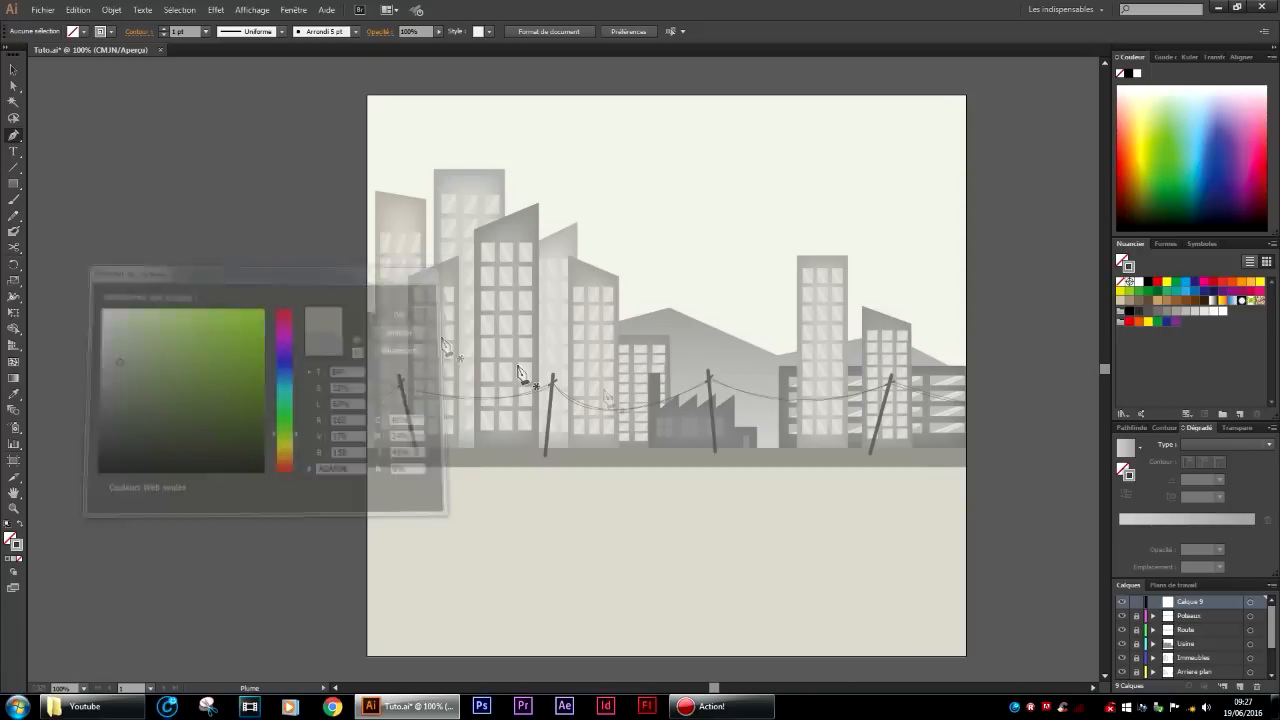
Draw a closed five-sided polygon on the beige ground, with its flat upper edge just below the road and a shallow downward point at its base.
left_click(488, 599)
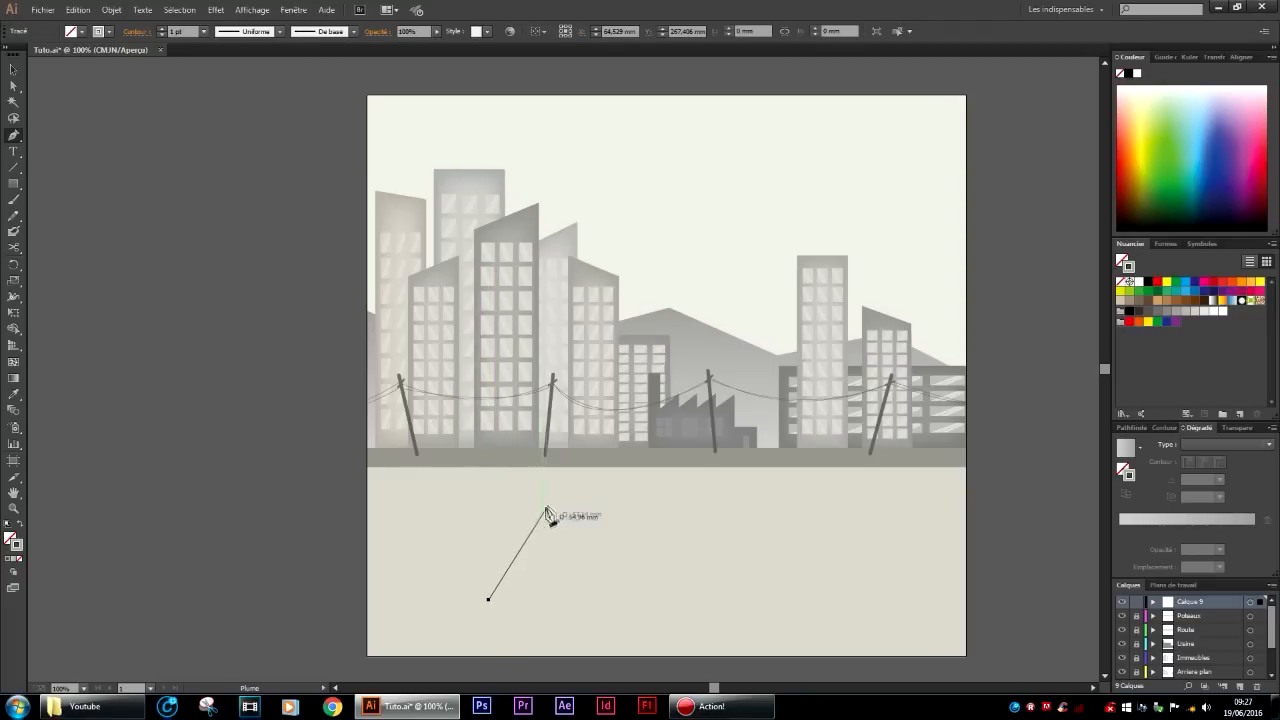
left_click(545, 471)
left_click(735, 471)
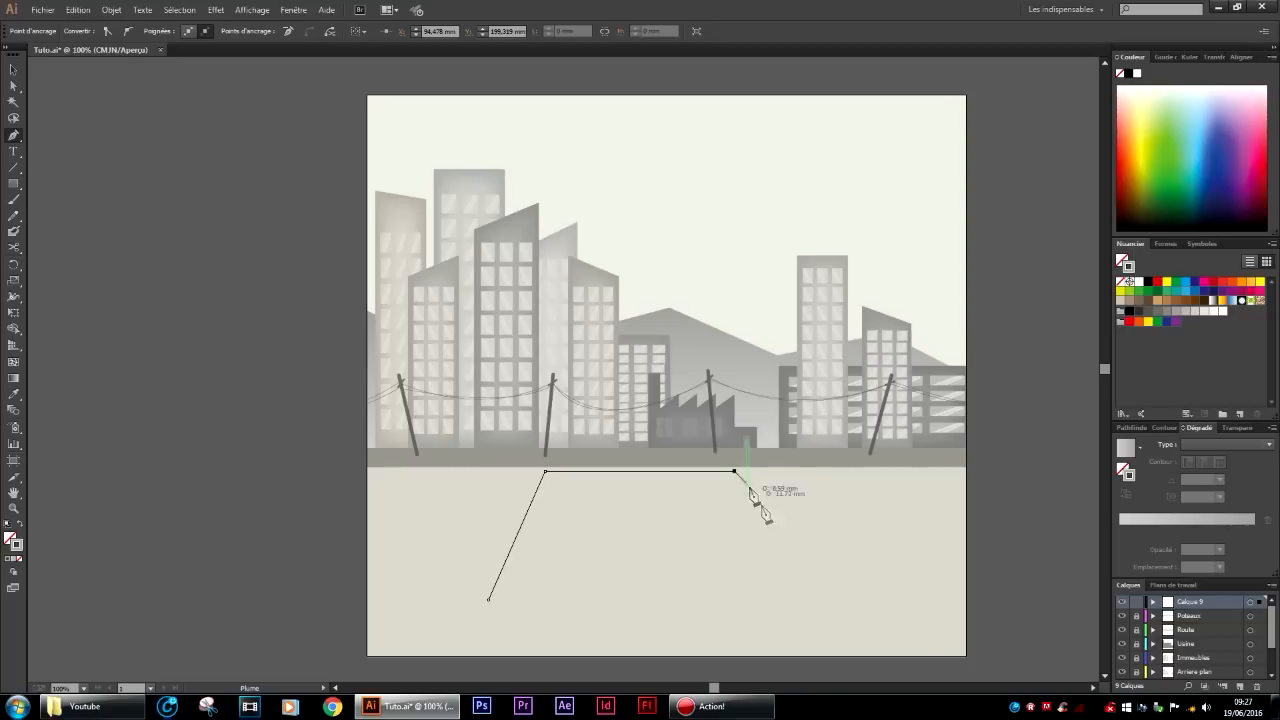
left_click(801, 580)
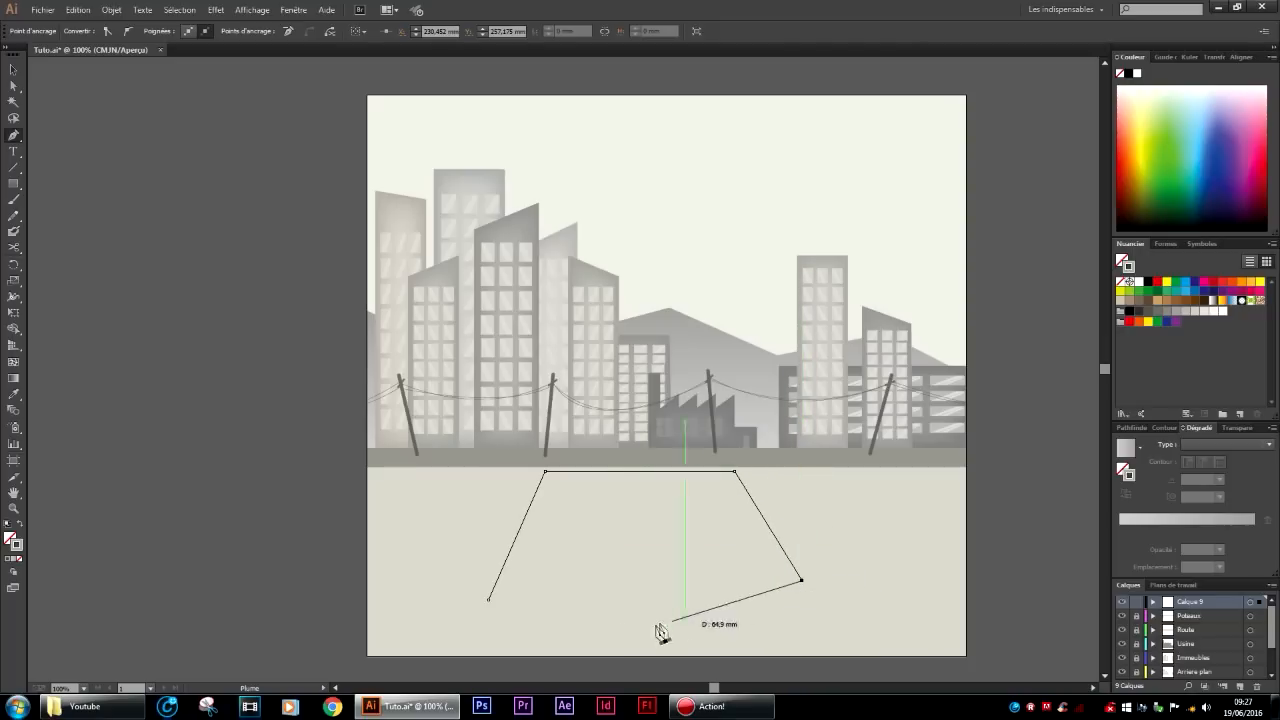
left_click(603, 621)
left_click(488, 599)
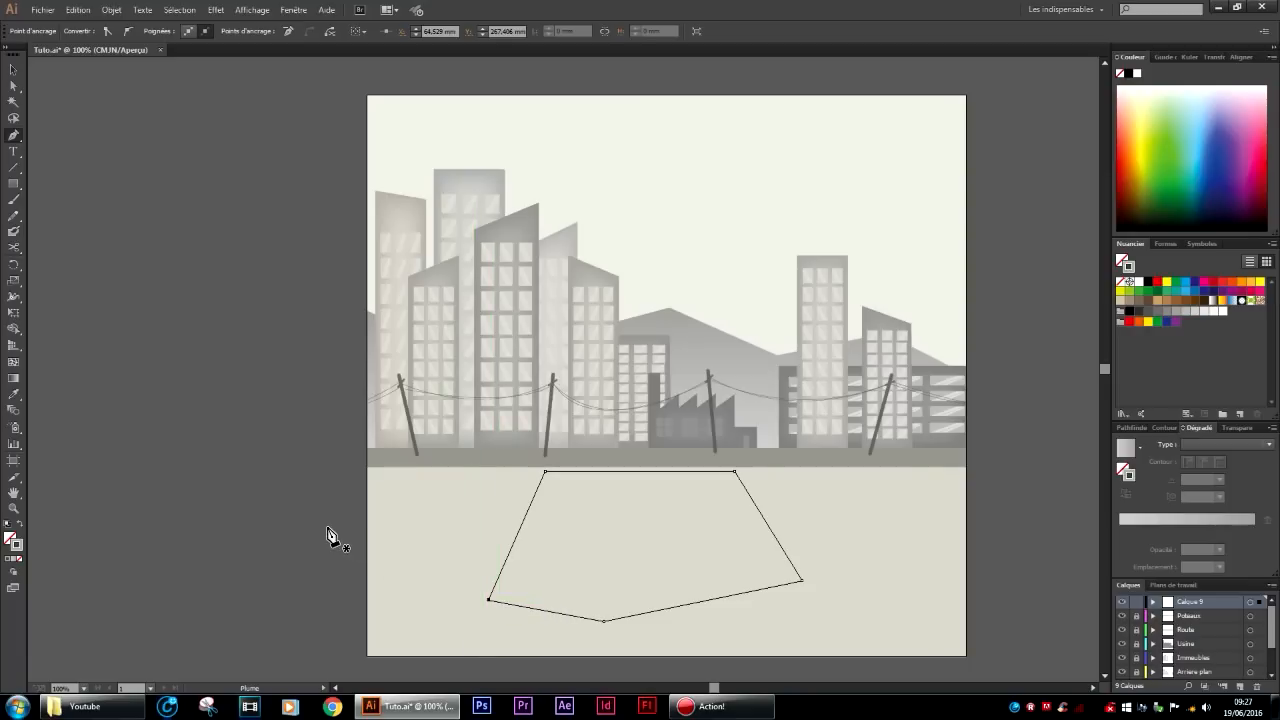
Move the polygon's two upper corners up onto the road strip.
left_click(13, 86)
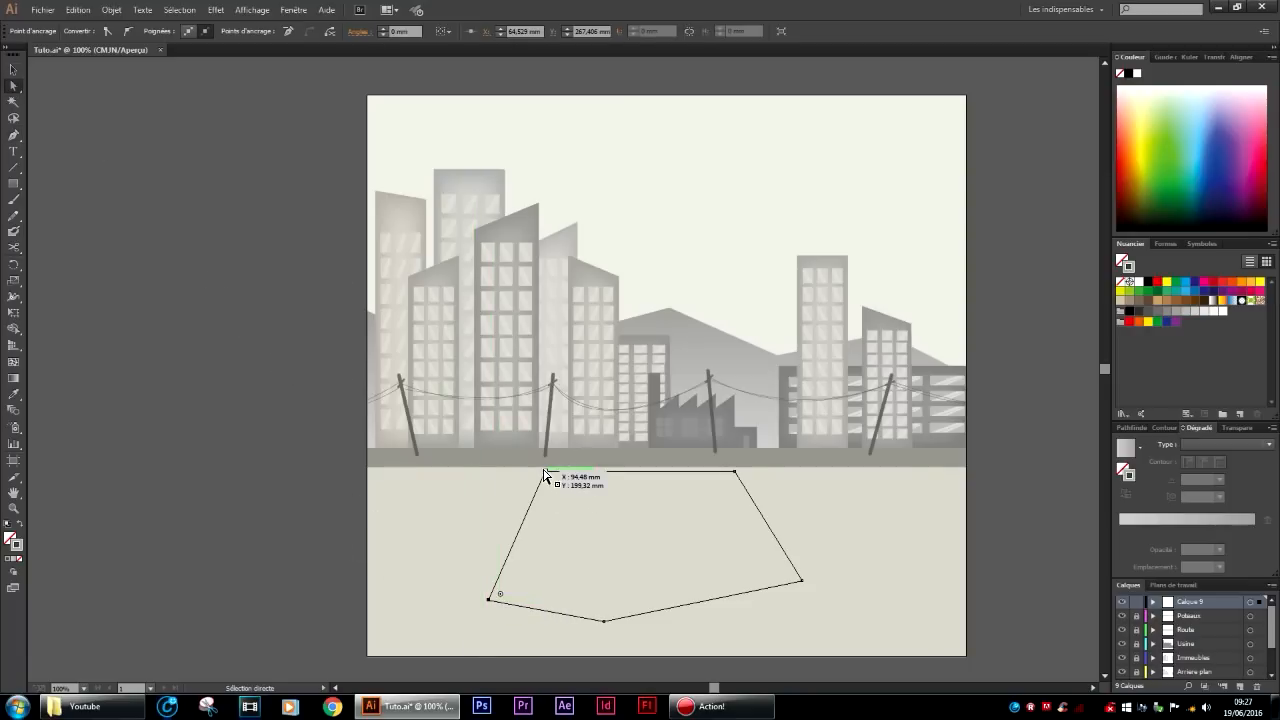
left_click_drag(536, 467, 556, 455)
left_click_drag(735, 471, 738, 462)
Swap the polygon's stroke colour into its fill, and desaturate the fill to A5A89E.
left_click(13, 69)
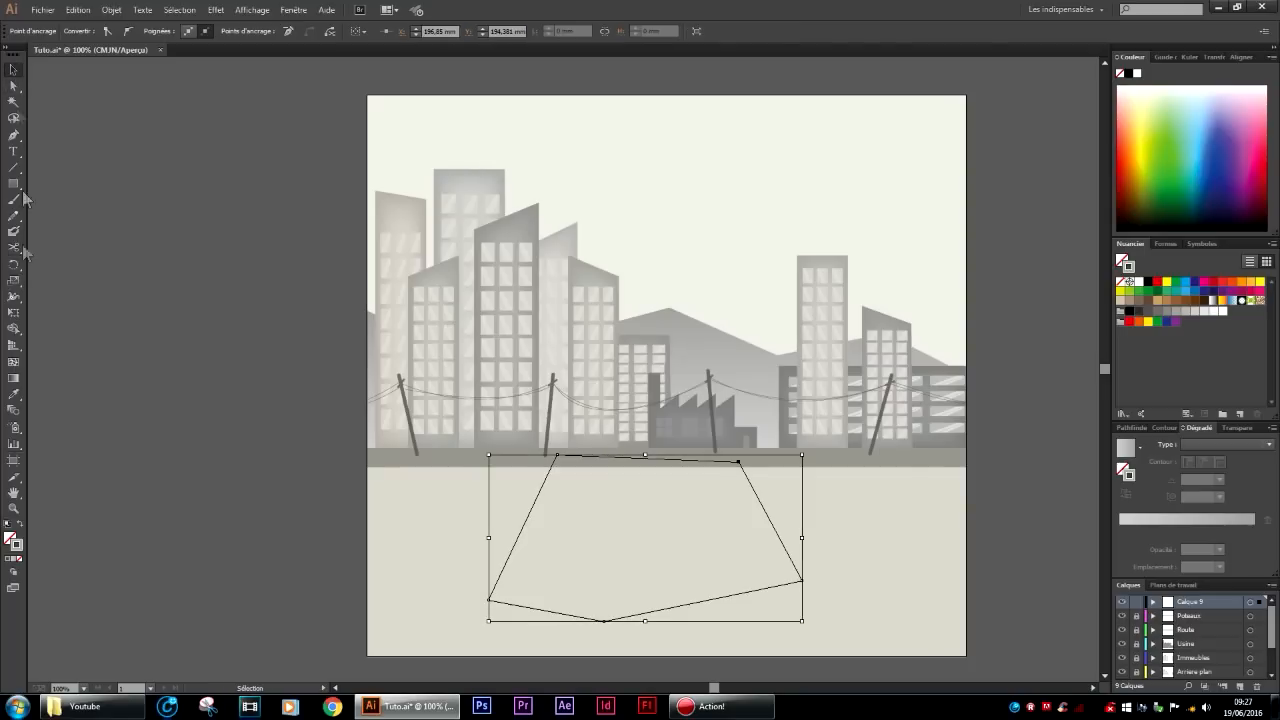
left_click(21, 525)
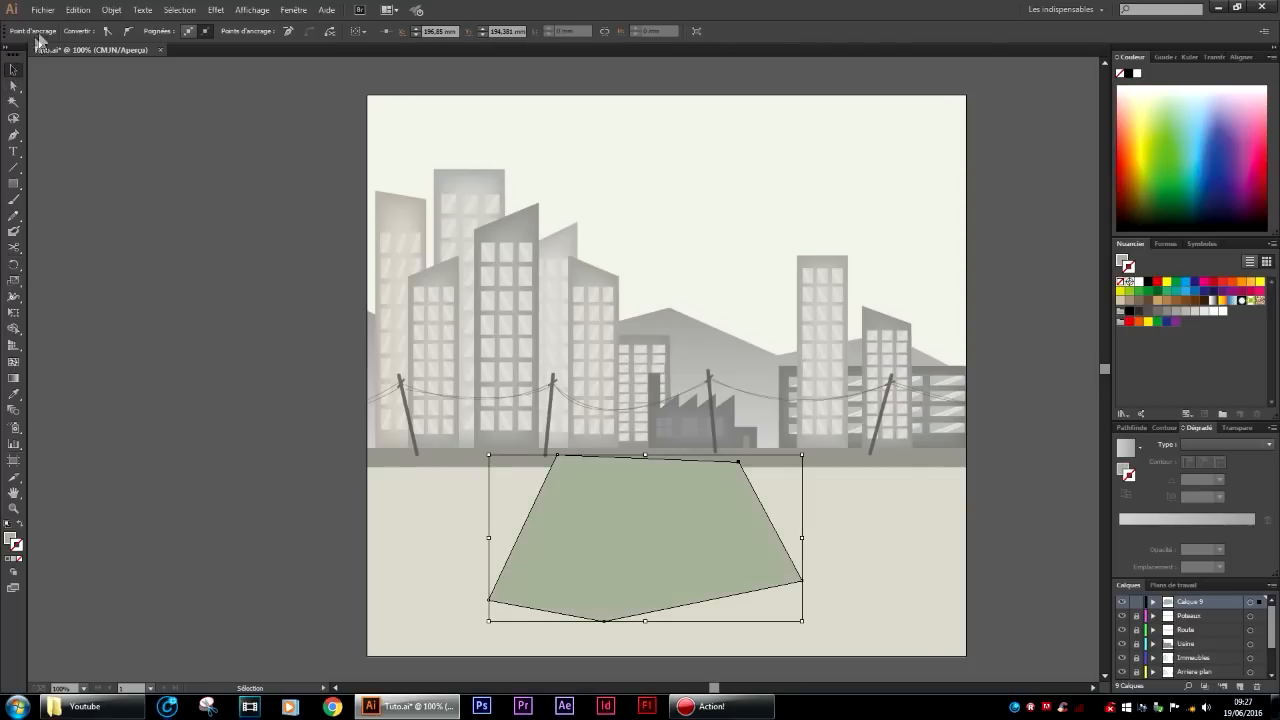
left_click(310, 484)
left_click(522, 534)
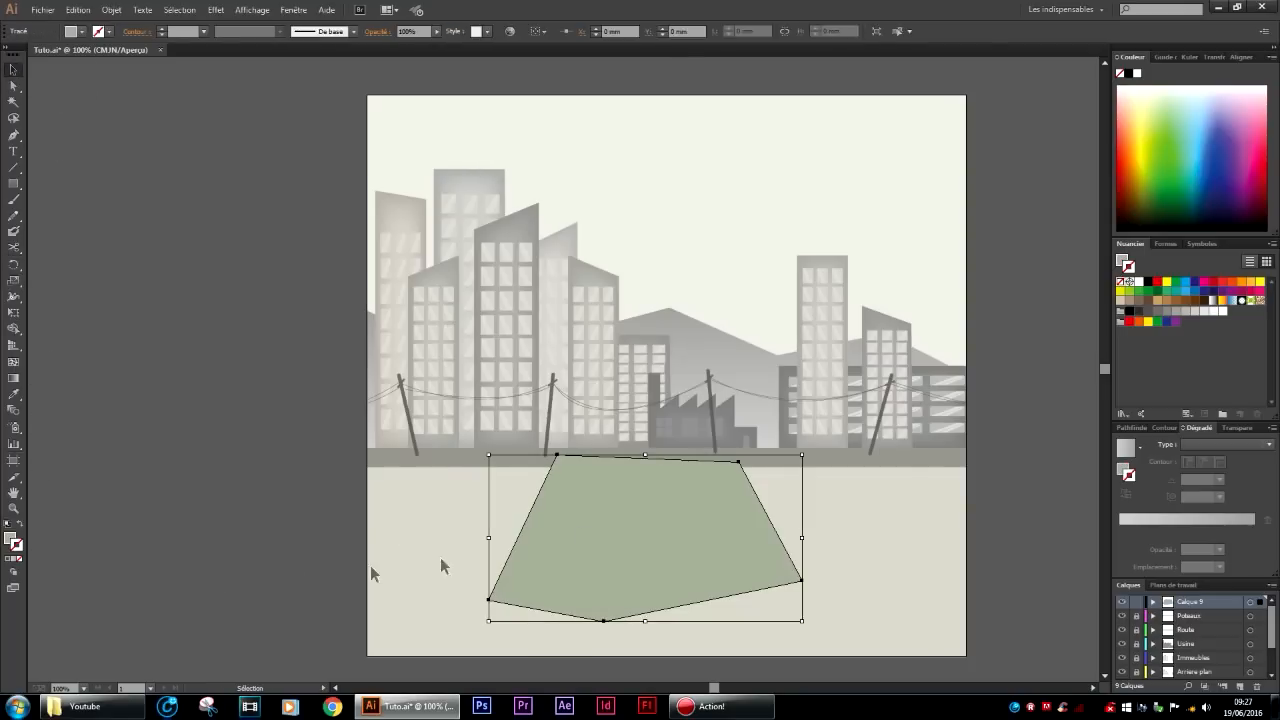
double_click(12, 540)
left_click(108, 363)
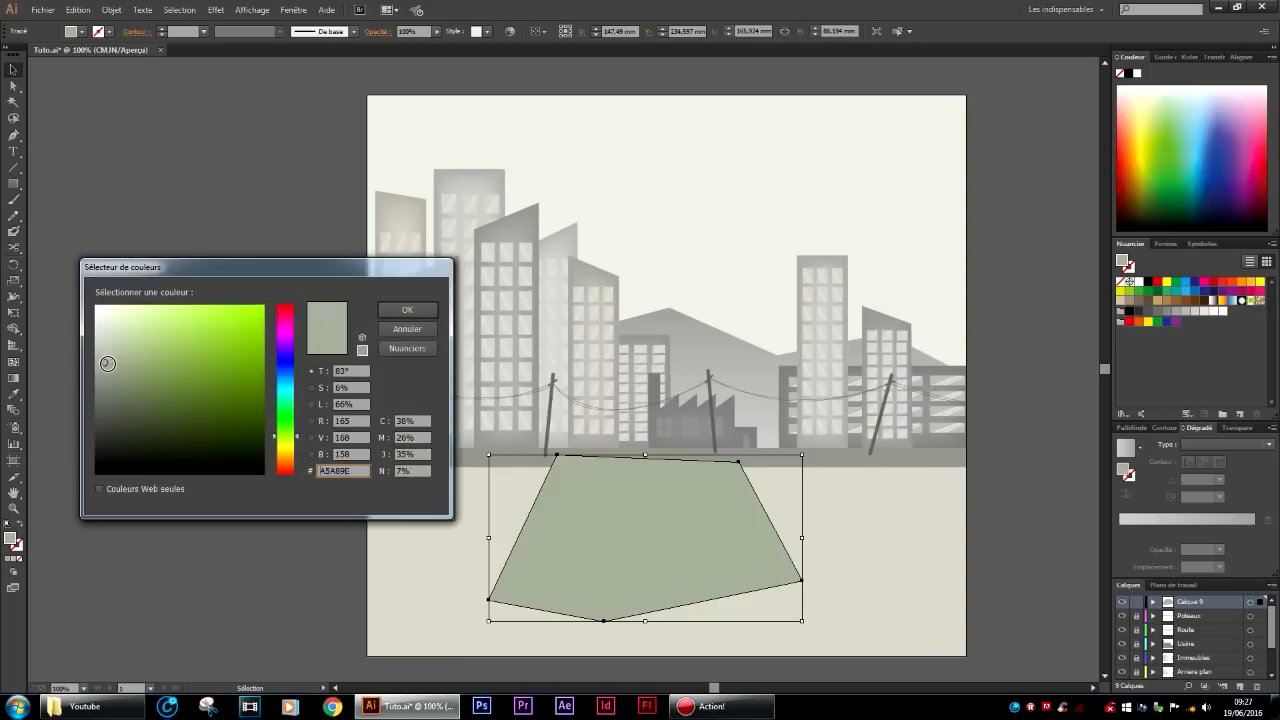
left_click(402, 309)
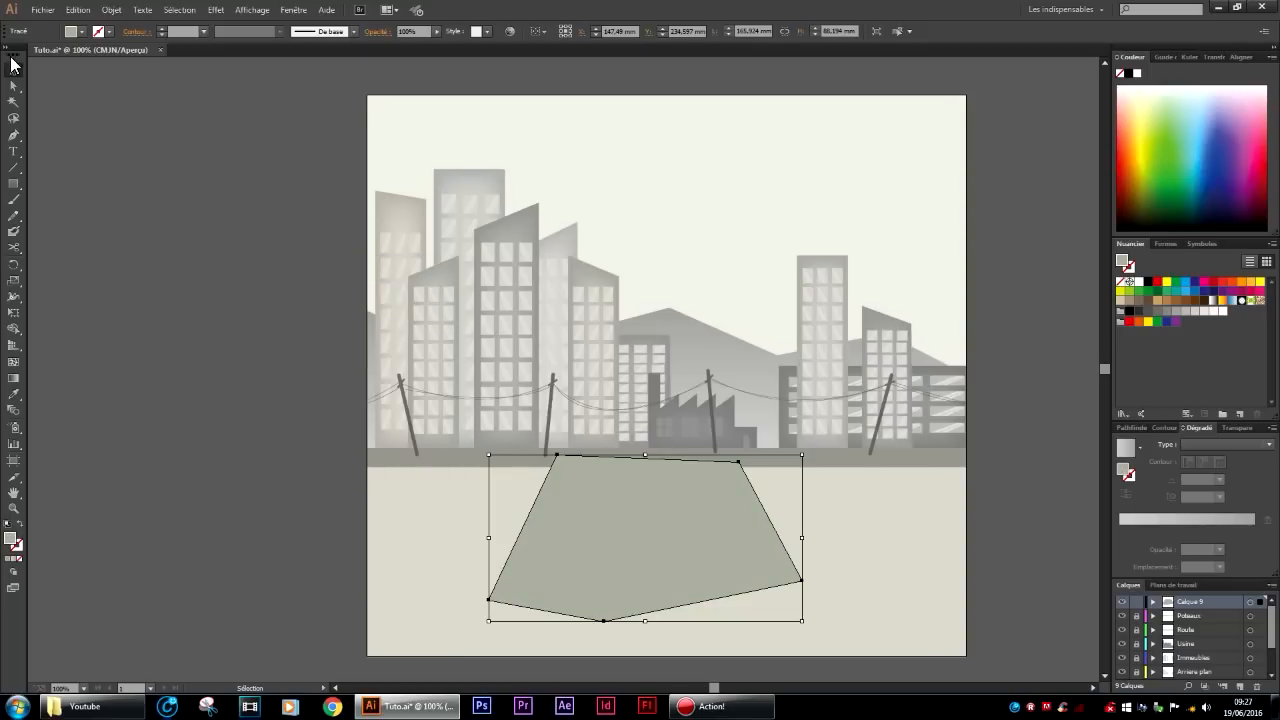
left_click(203, 289)
Scale the polygon down to about 129.7 by 68.9 mm and place it on the beige ground clear of the road.
scroll(340, 560, "down", 2)
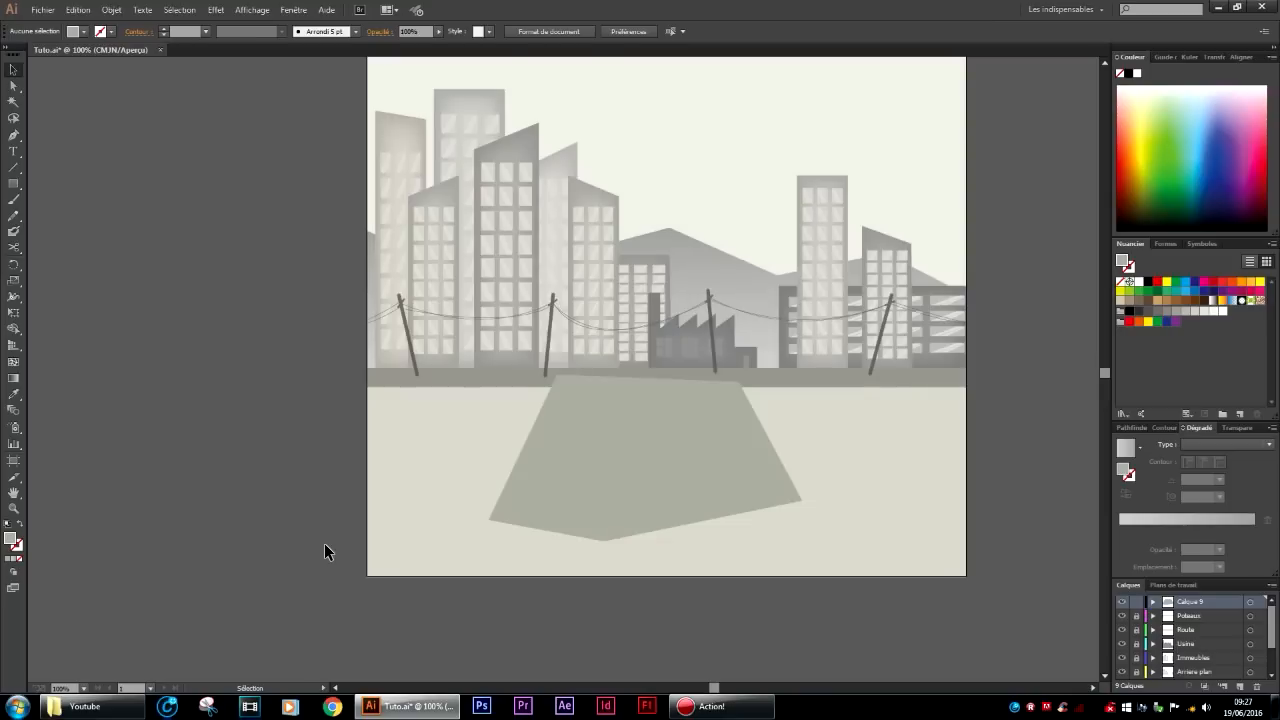
scroll(400, 537, "up", 1)
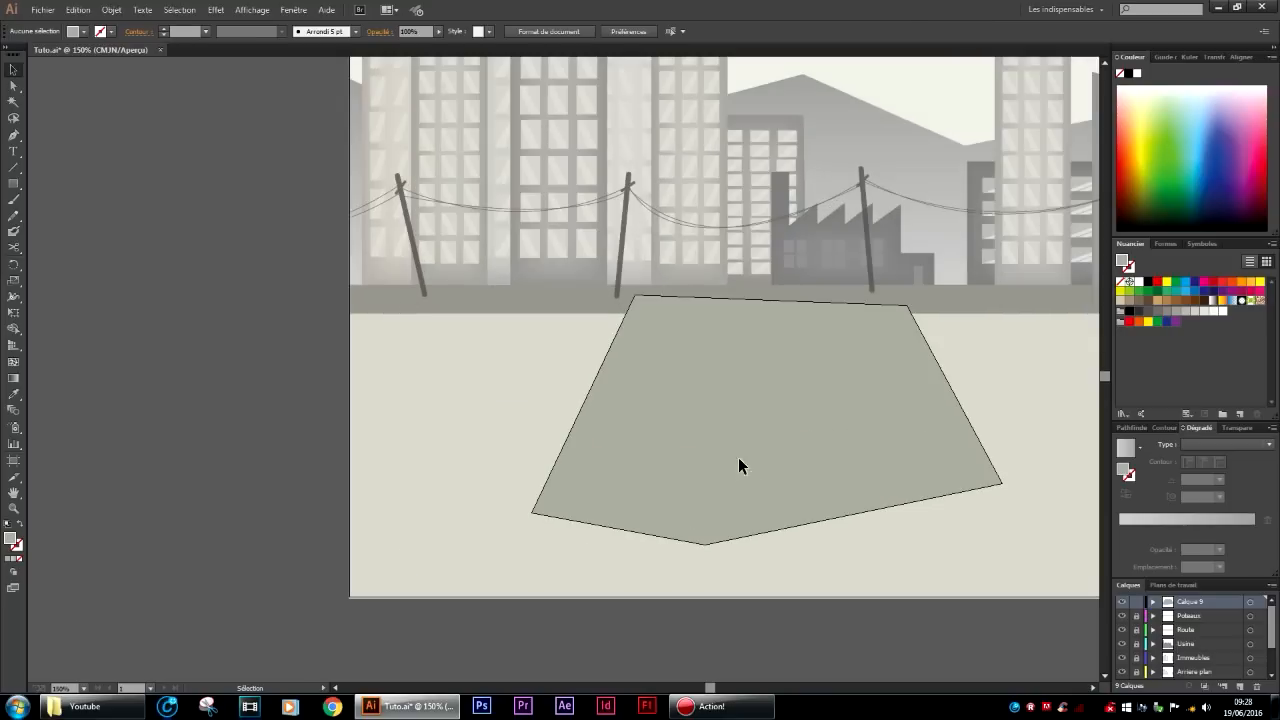
left_click(743, 466)
left_click_drag(1002, 545, 900, 490)
left_click_drag(779, 417, 909, 520)
scroll(851, 506, "right", 4)
left_click_drag(545, 471, 436, 464)
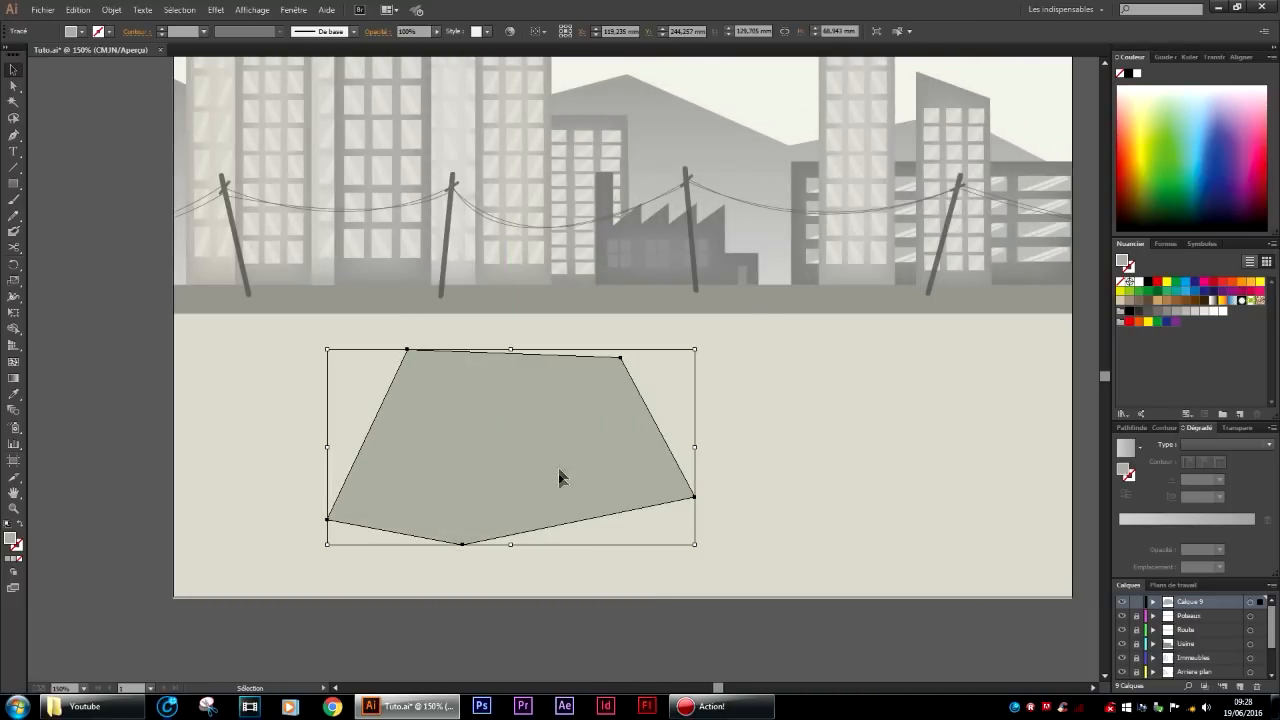
Draw a small circle at the polygon's lowest point and copy it into a row of five overlapping circles along the rising lower edge.
scroll(538, 557, "down", 1)
scroll(538, 557, "up", 3)
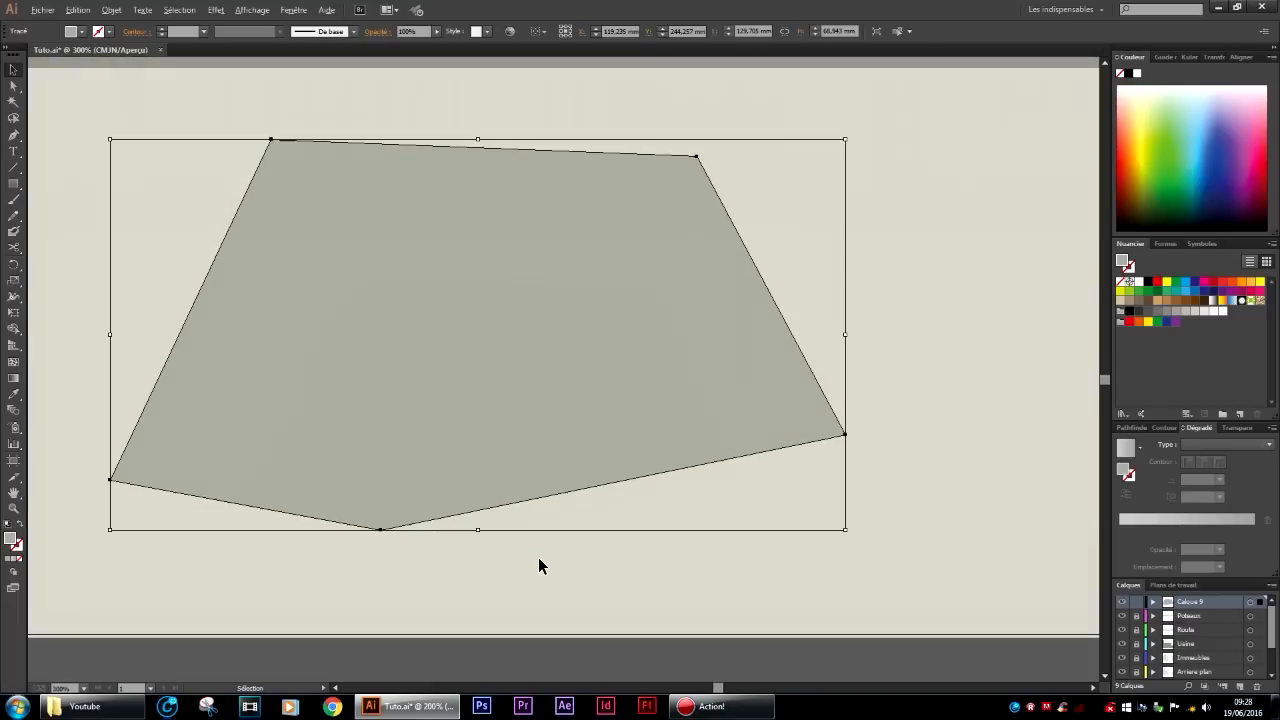
left_click(609, 563)
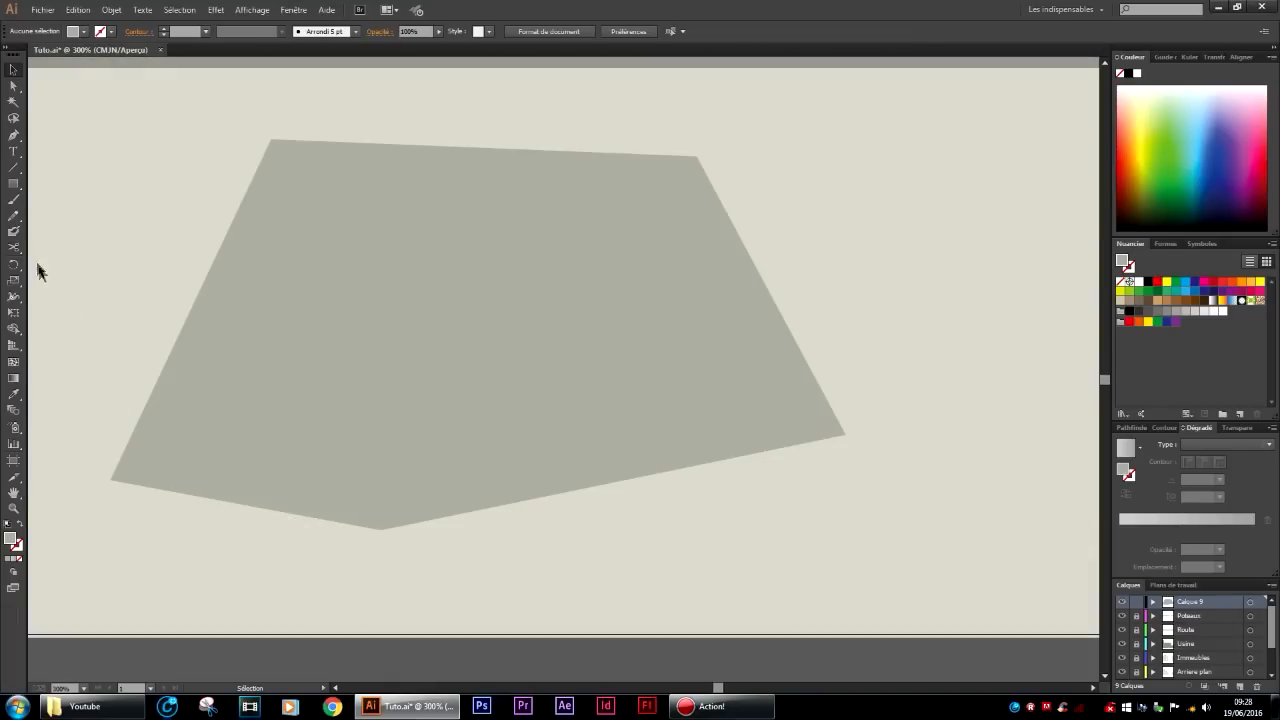
left_click_drag(13, 183, 88, 218)
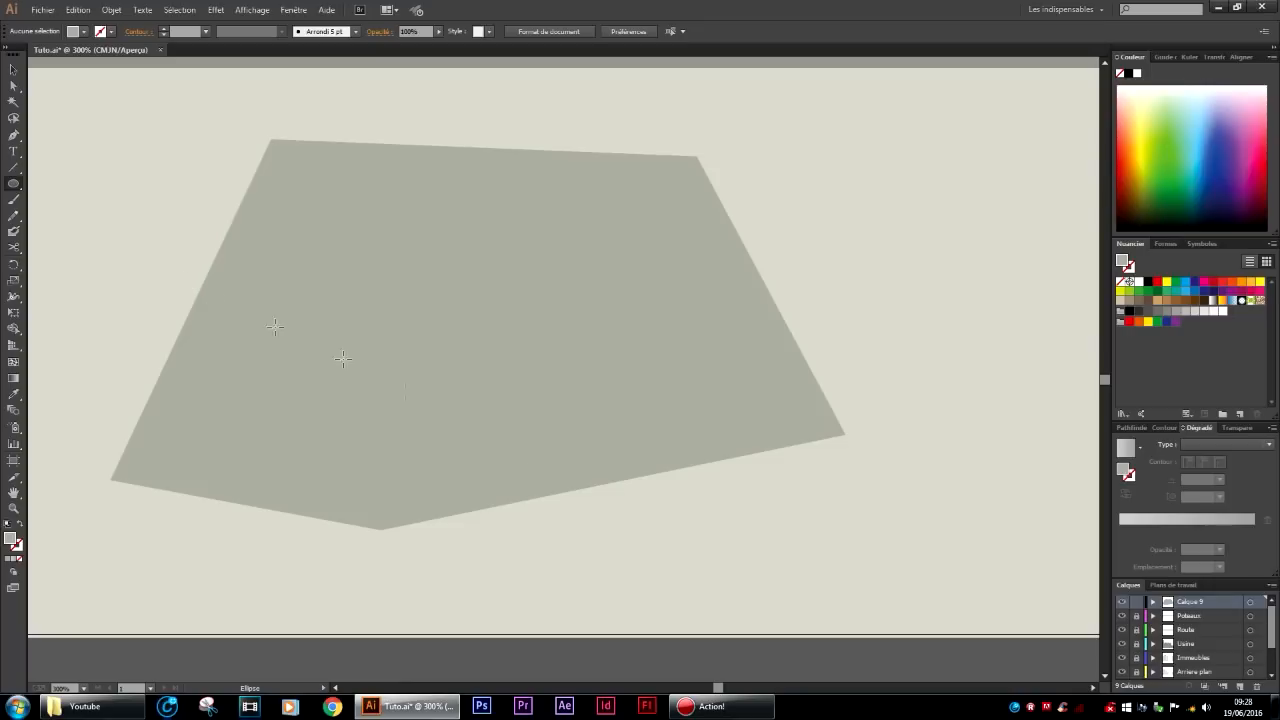
left_click_drag(408, 582, 502, 496)
left_click(13, 70)
left_click_drag(470, 569, 537, 549)
left_click_drag(537, 549, 782, 491)
Subtract the five circles from the polygon to give its lower edge a scalloped cut-out.
left_click_drag(930, 530, 268, 331)
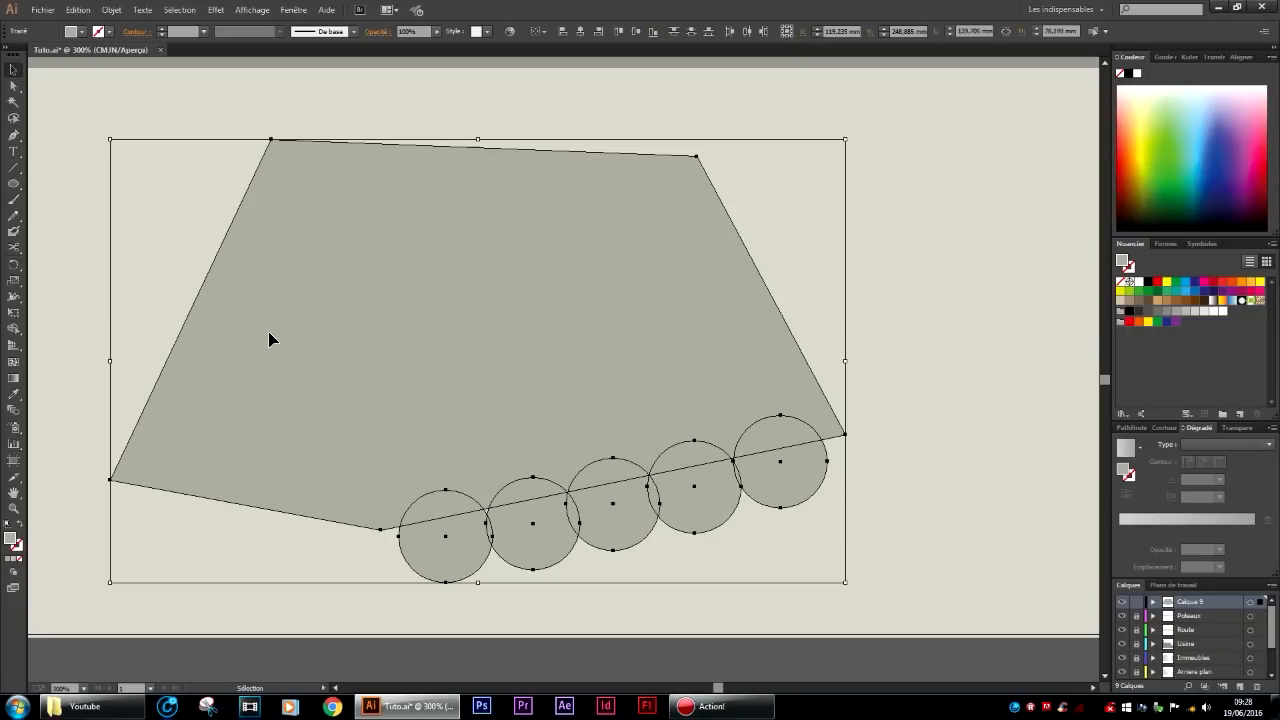
left_click(1135, 430)
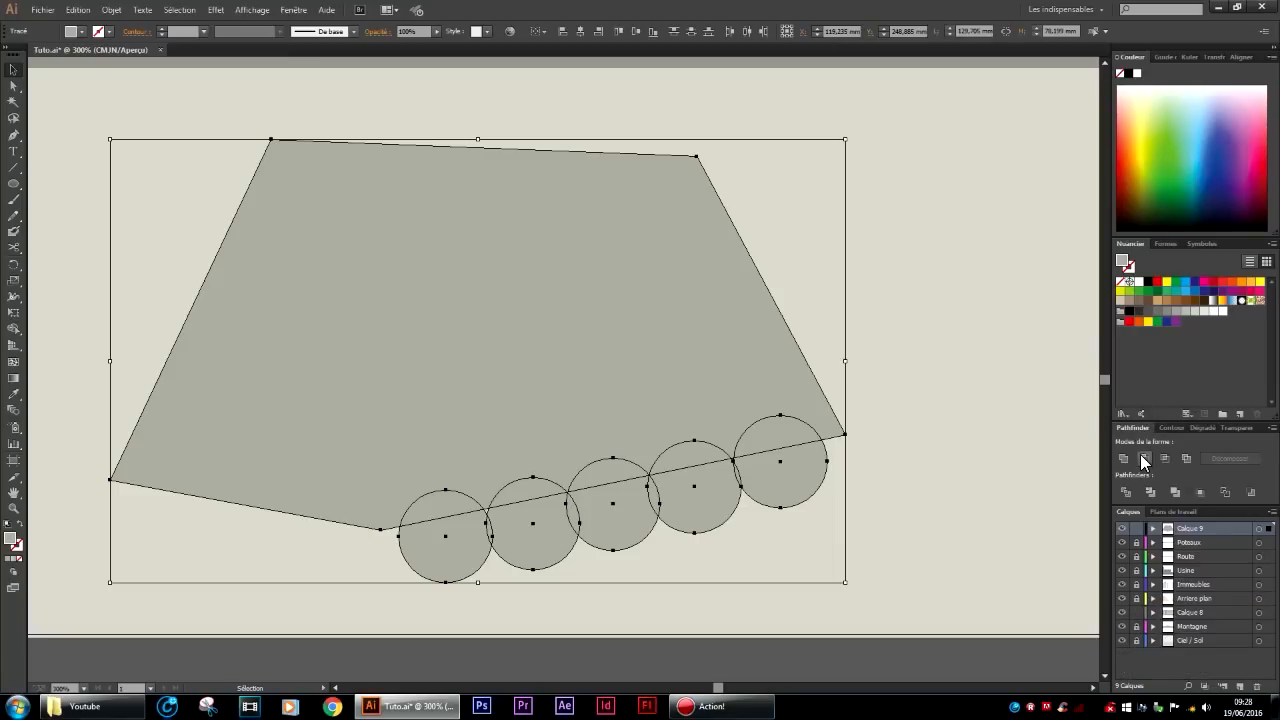
left_click(1143, 458)
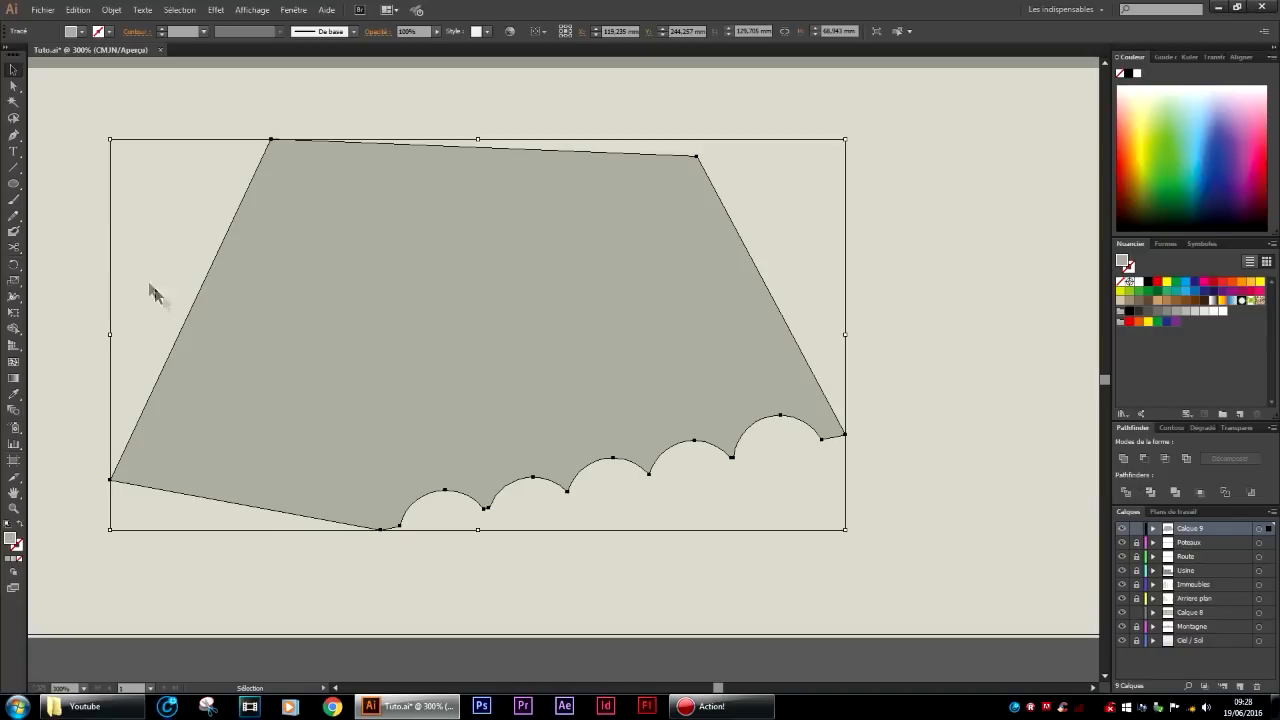
left_click(902, 477)
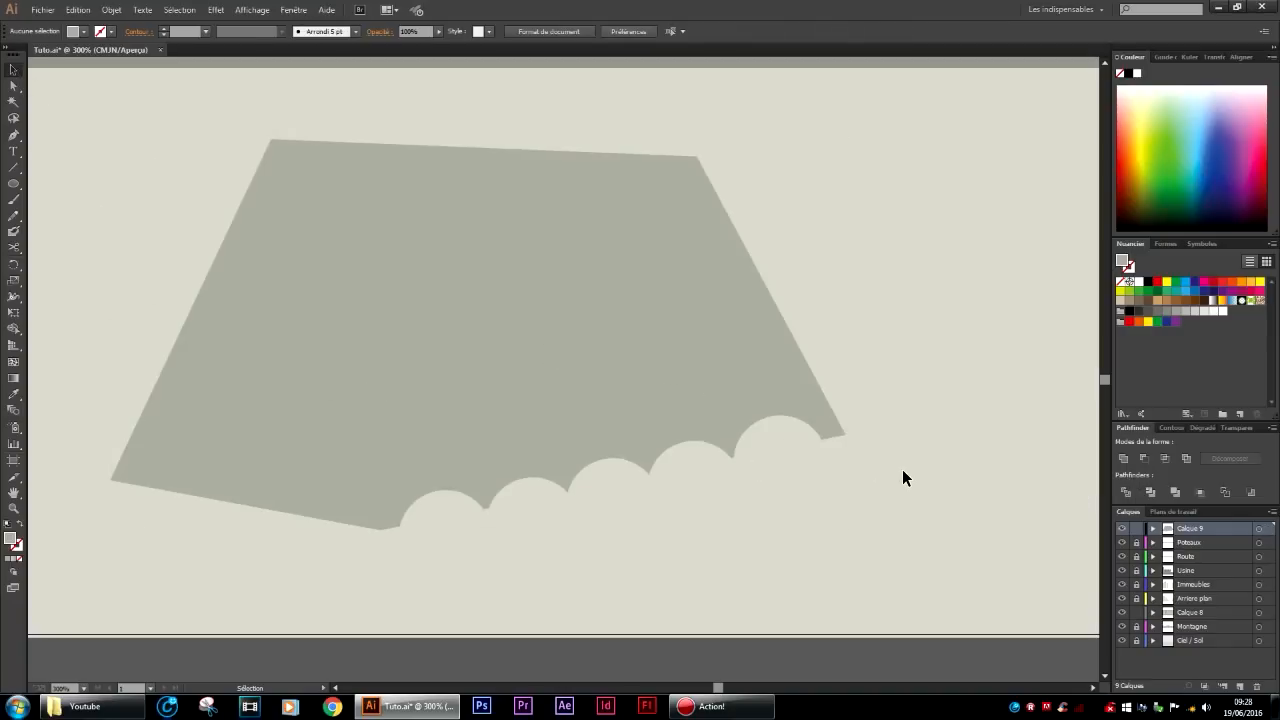
Move the polygon's lower right corner inward onto the end of the last scallop.
left_click(766, 400)
left_click(14, 87)
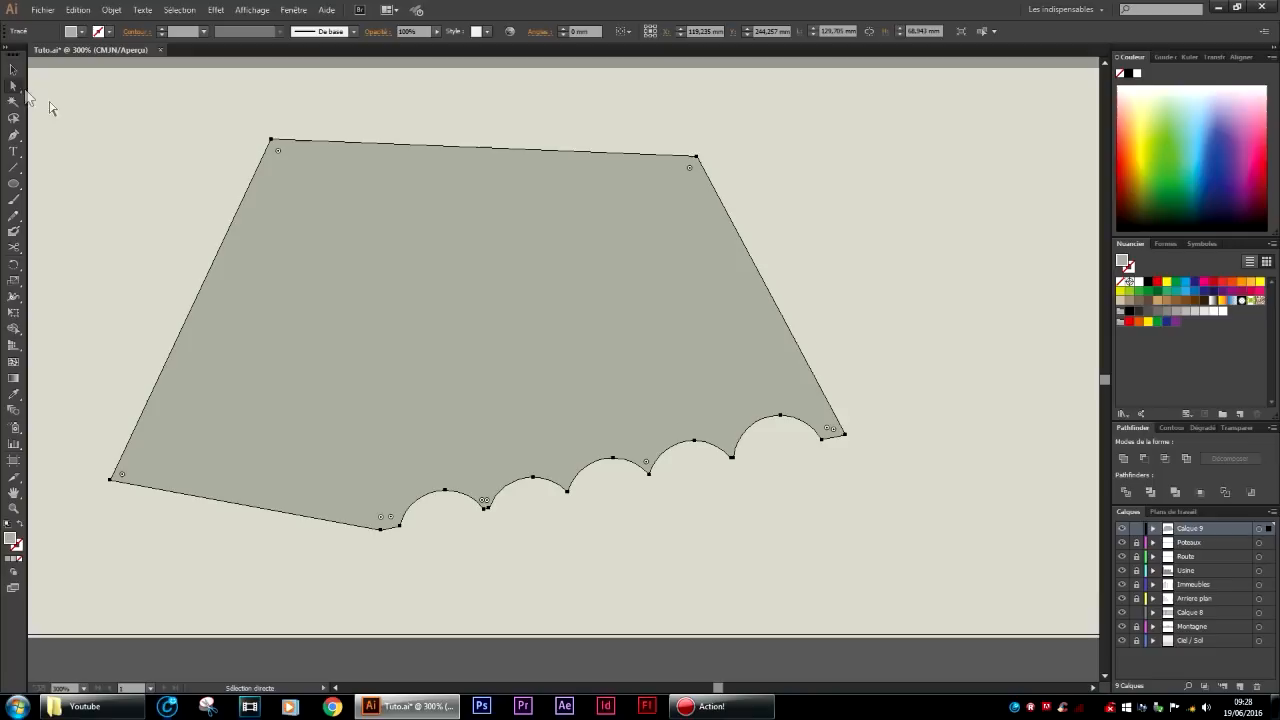
left_click_drag(843, 433, 824, 438)
left_click(811, 509)
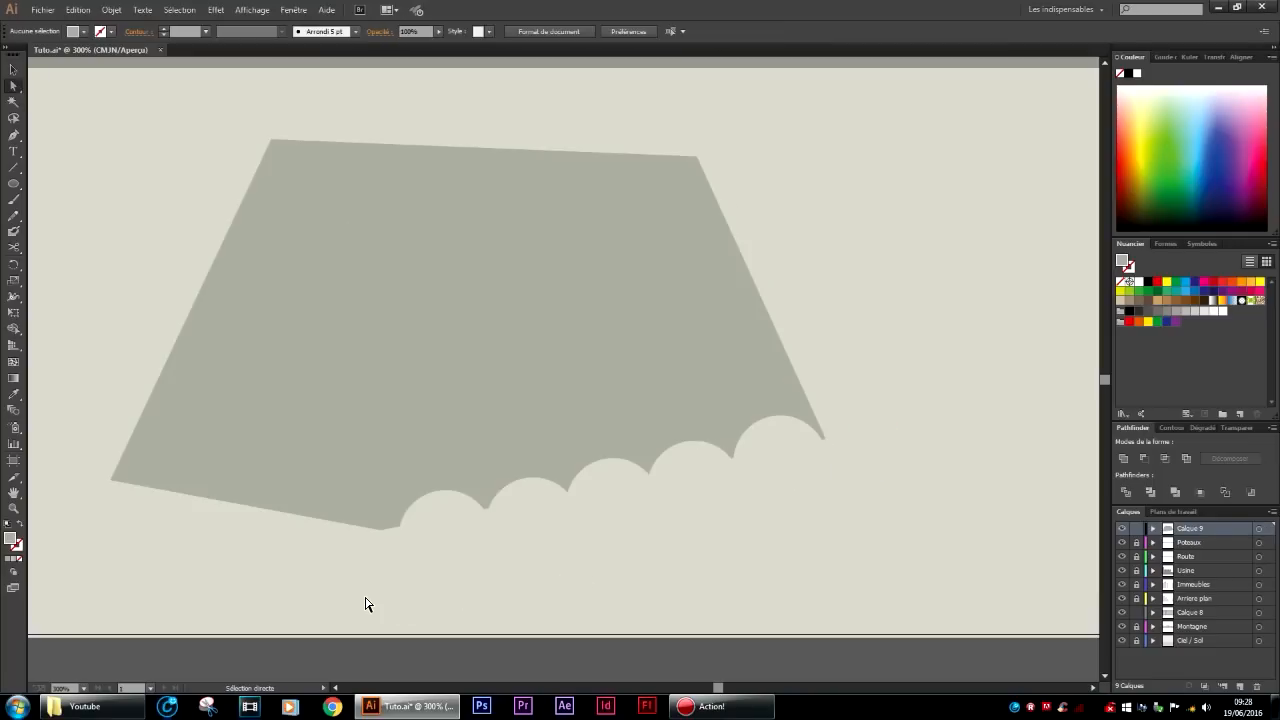
Apply a black inner glow to the scalloped polygon in Normal mode, with a 10 mm blur from the edge.
scroll(364, 557, "left", 3)
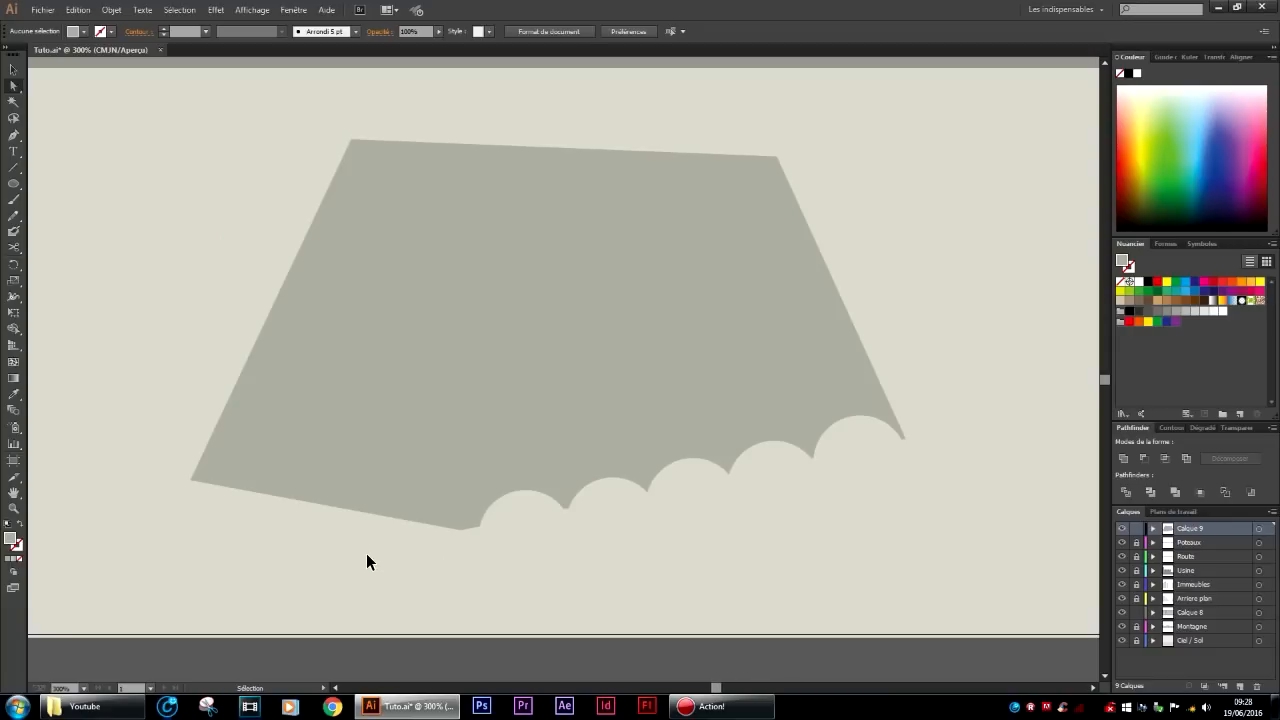
left_click(13, 69)
left_click(546, 272)
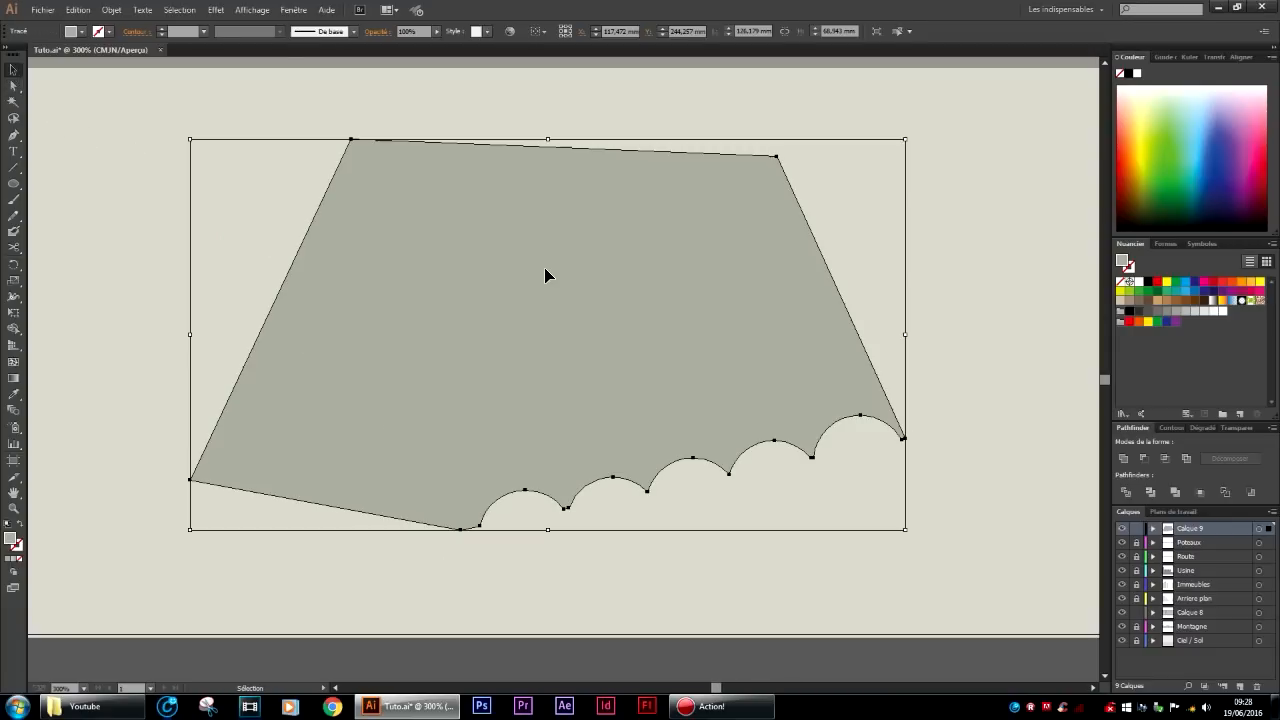
right_click(474, 242)
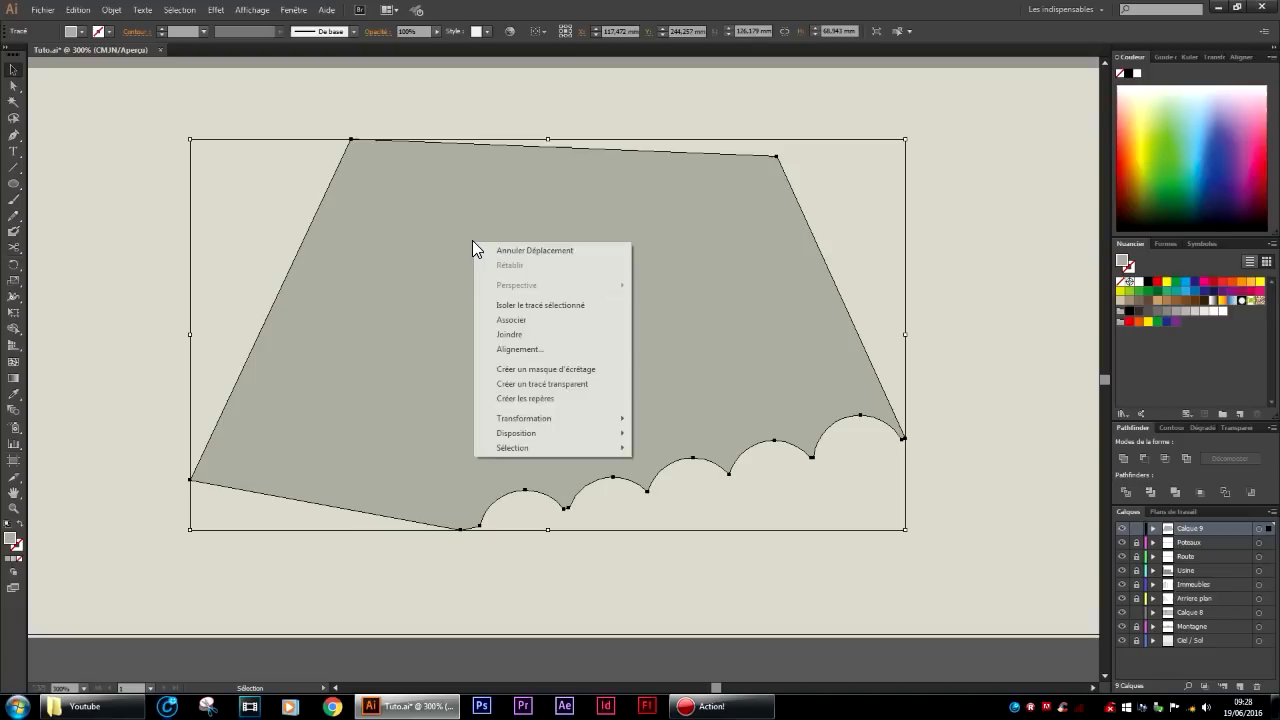
left_click(436, 214)
left_click(216, 10)
mouse_move(300, 162)
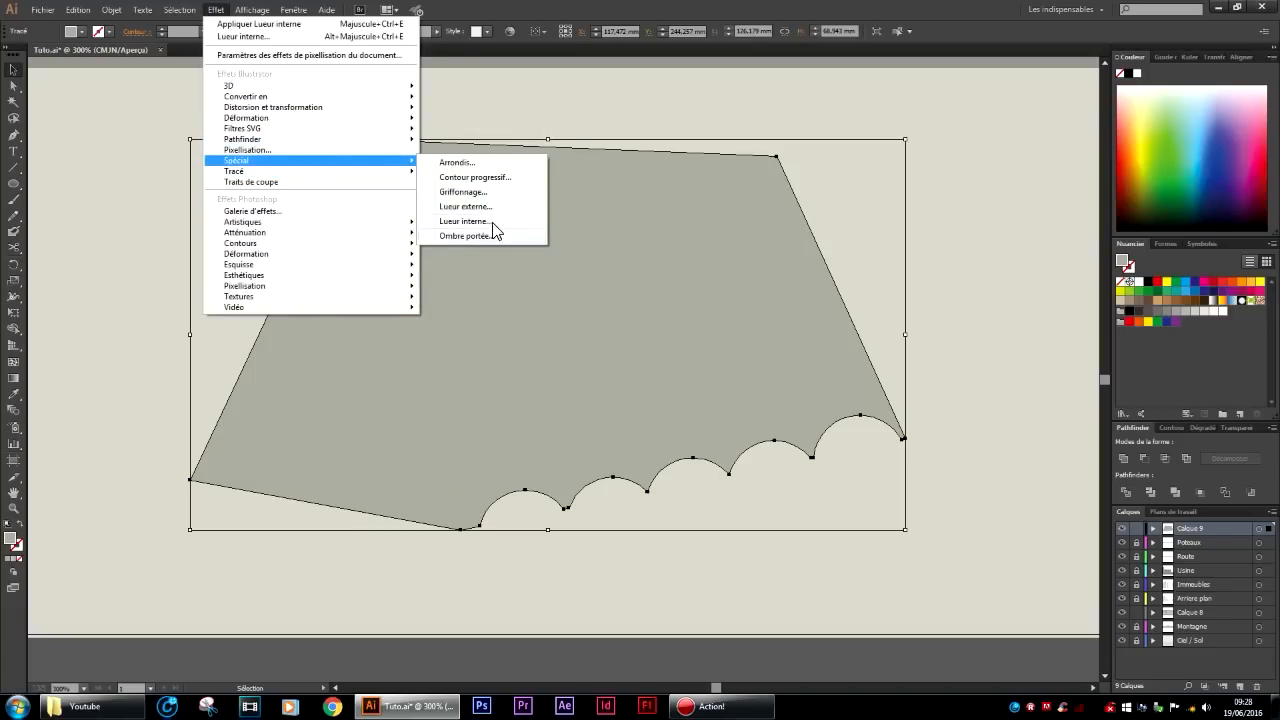
left_click(470, 221)
left_click(463, 273)
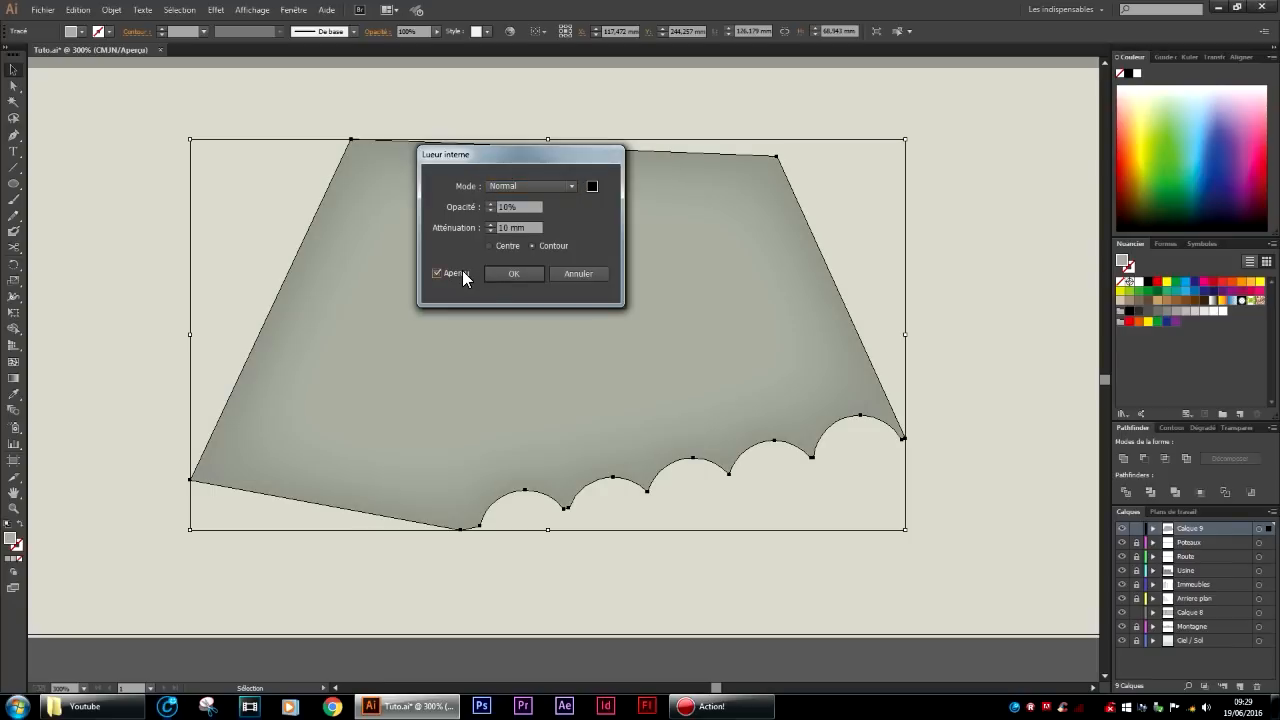
left_click(508, 273)
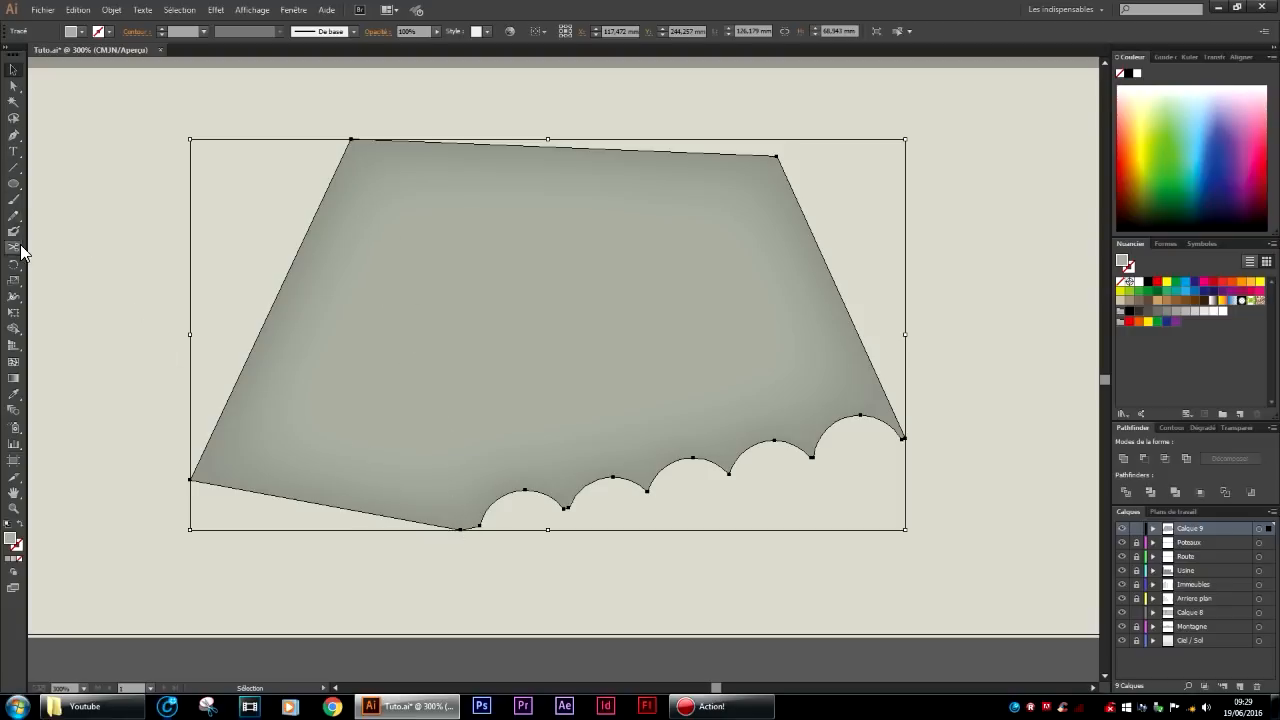
Paint a brush line about 15 by 61 mm from the polygon's upper left corner down to its lower edge.
left_click(15, 200)
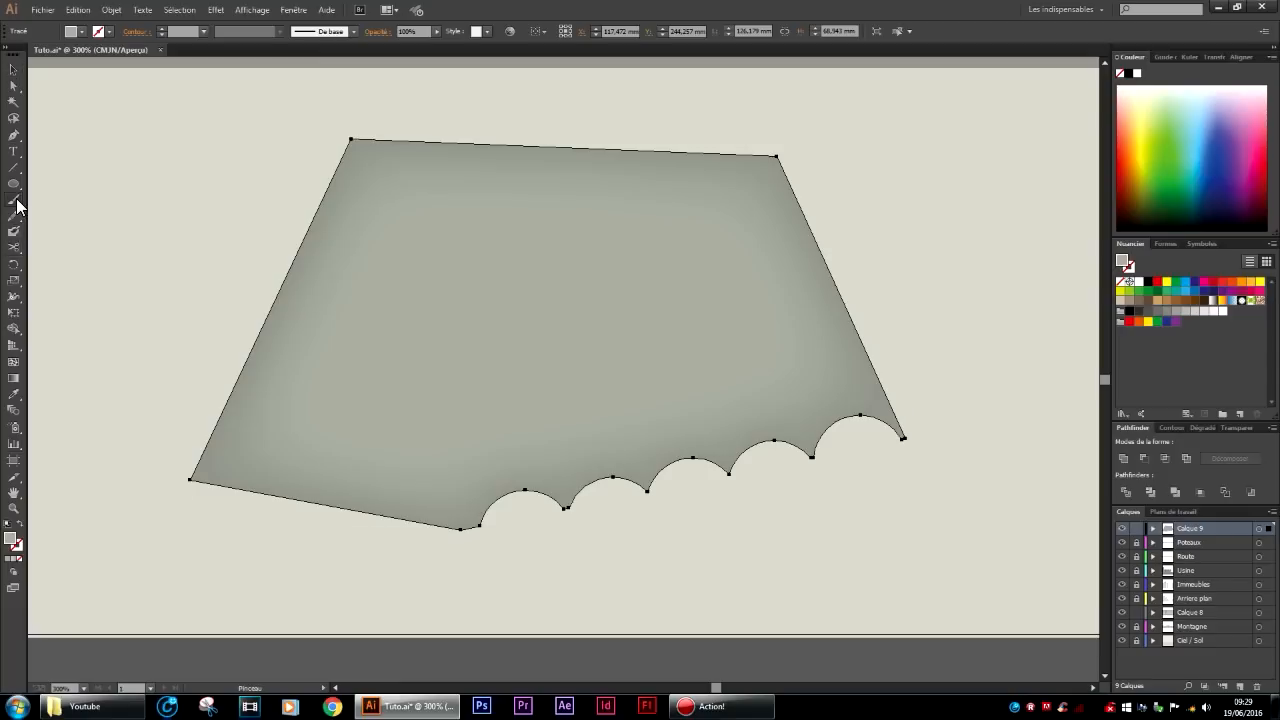
left_click_drag(361, 162, 380, 240)
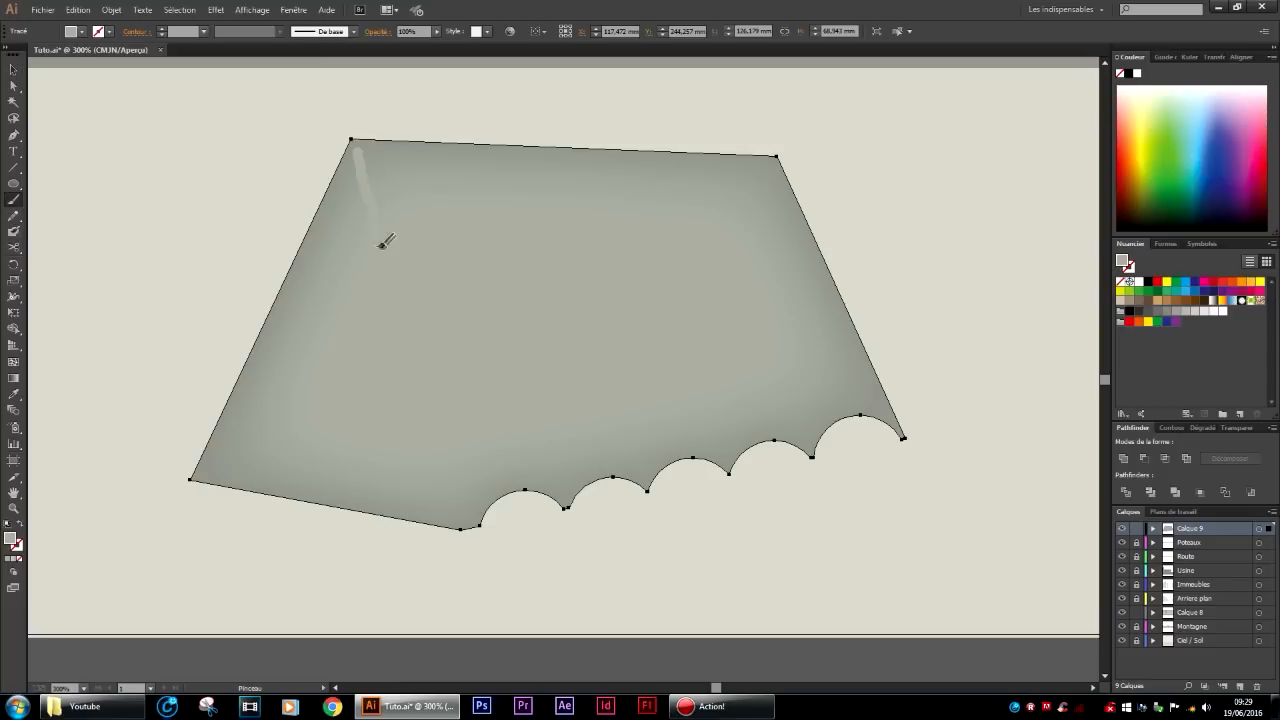
left_click_drag(443, 506, 443, 504)
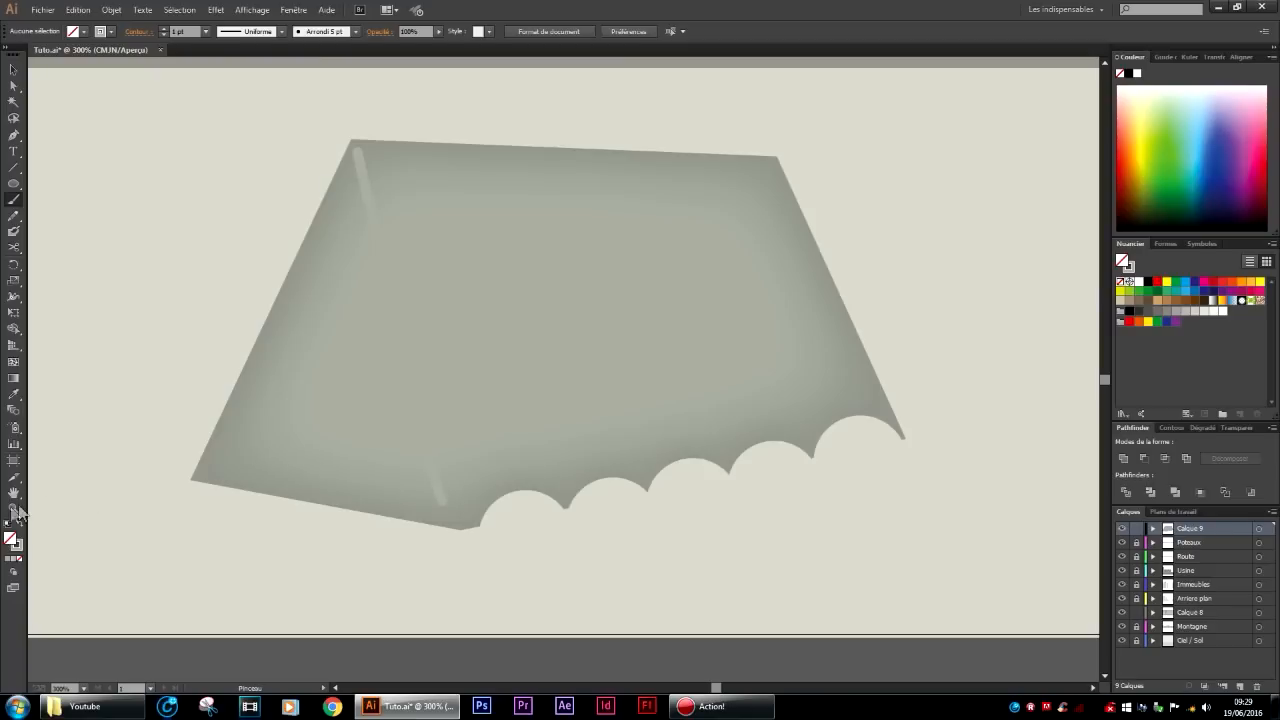
Recolour the painted crease line a darker grey and set its stroke weight to 0.2 pt.
left_click(13, 69)
left_click(384, 274)
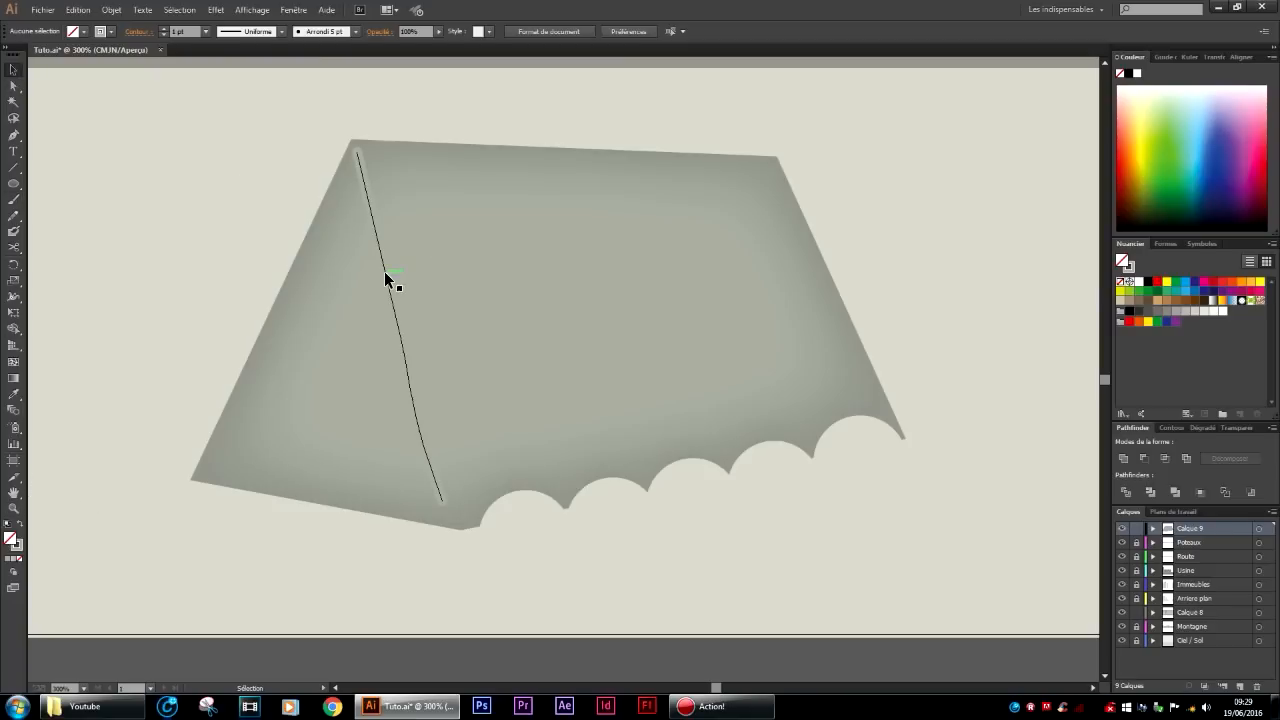
left_click(384, 271)
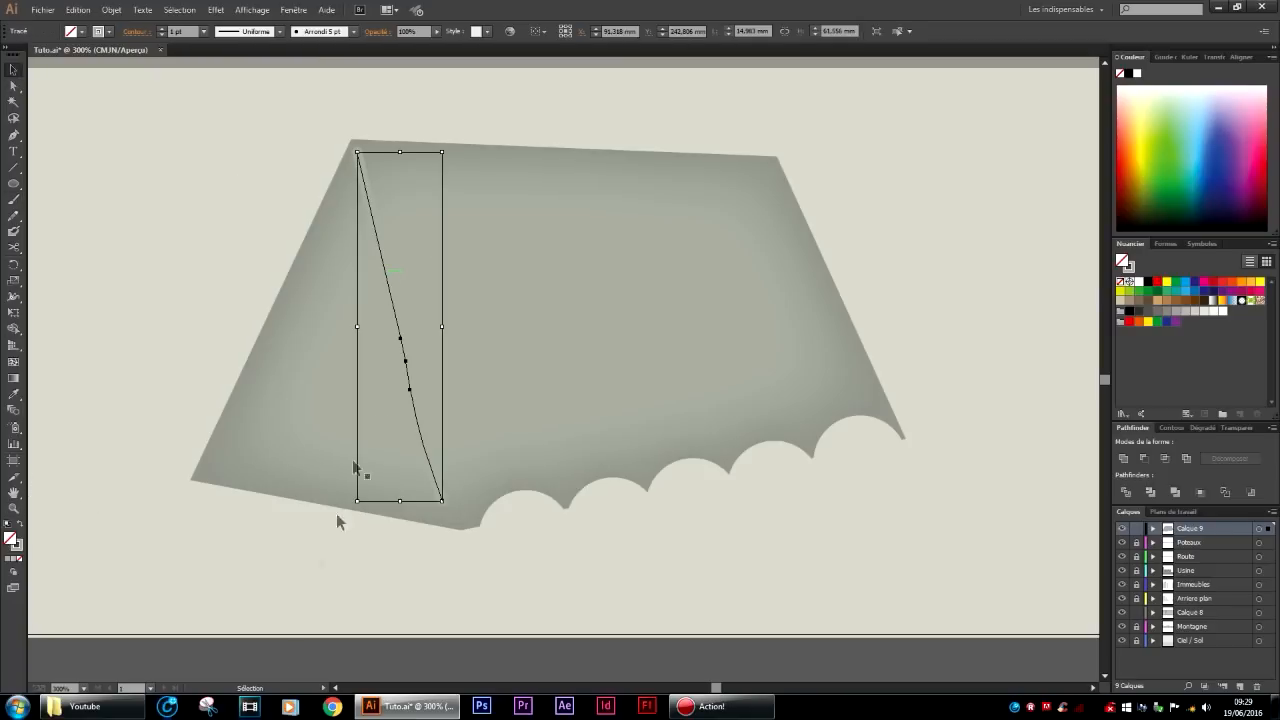
left_click(22, 526)
double_click(11, 537)
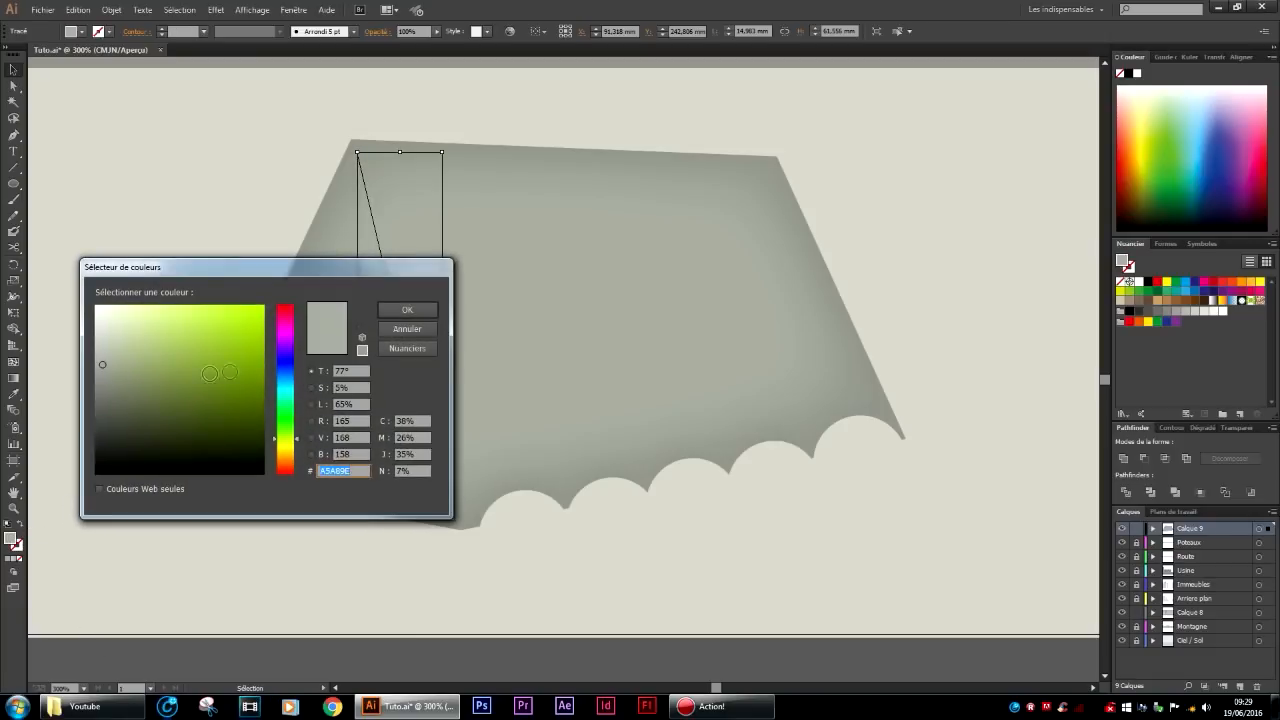
left_click(108, 385)
left_click(402, 314)
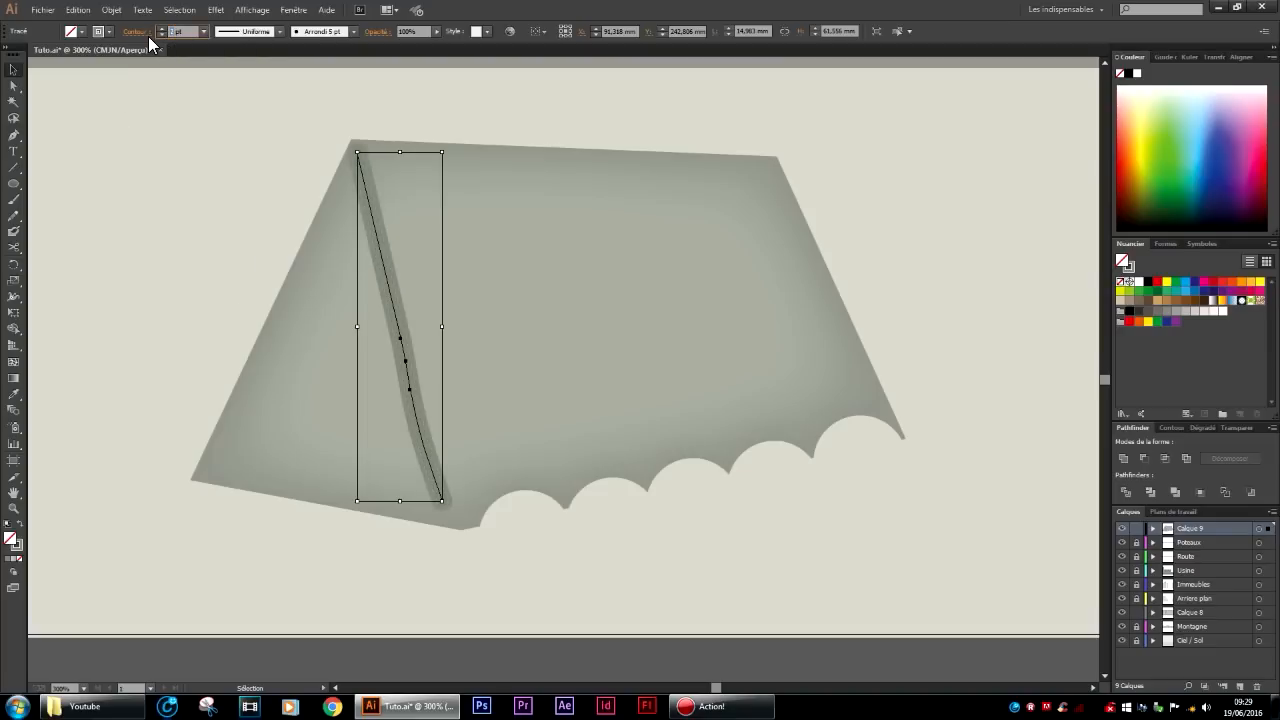
type("0,2")
key("Return")
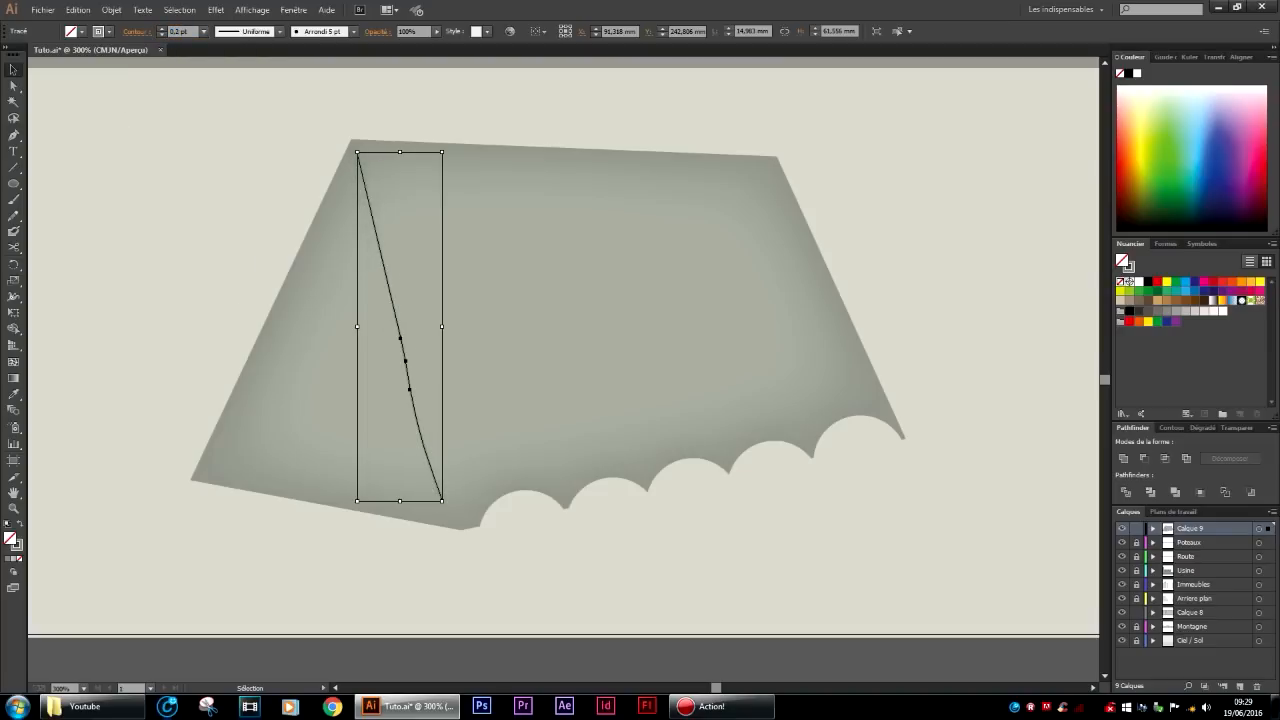
left_click(134, 555)
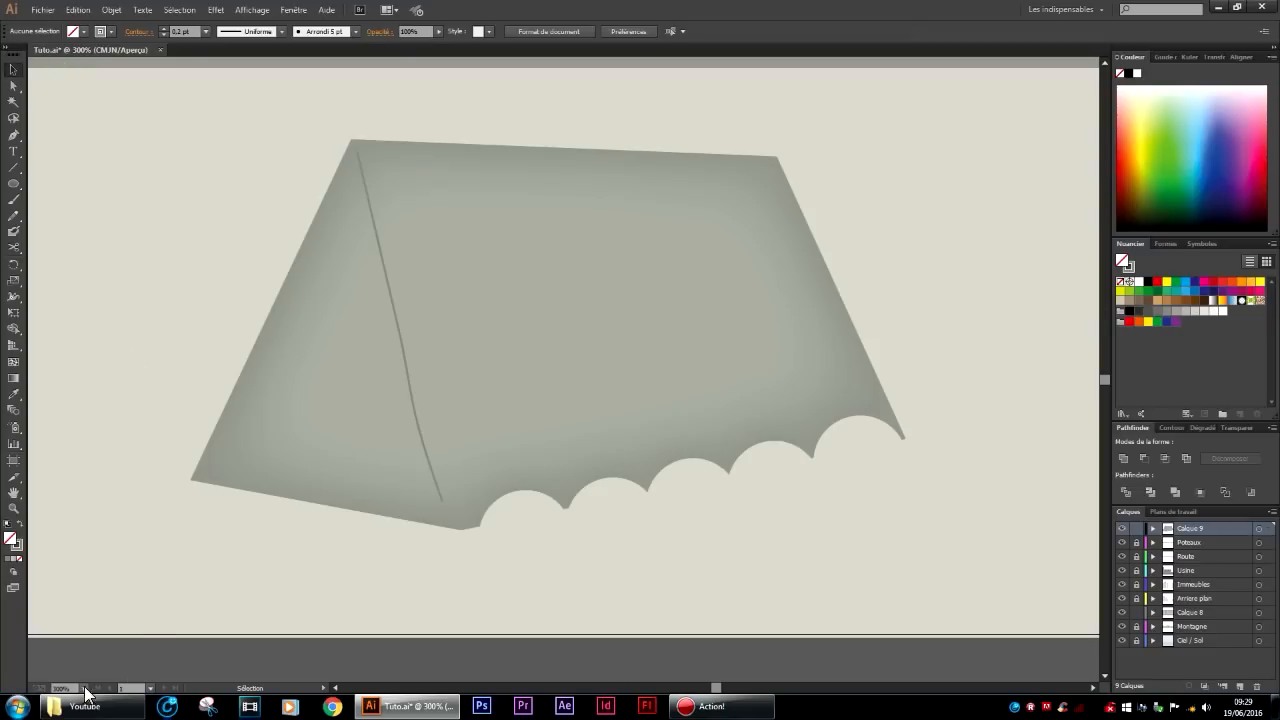
Shift the crease line slightly toward the polygon's lowest corner and pull its upper end back to the top left corner.
left_click_drag(420, 437, 427, 447)
left_click(13, 86)
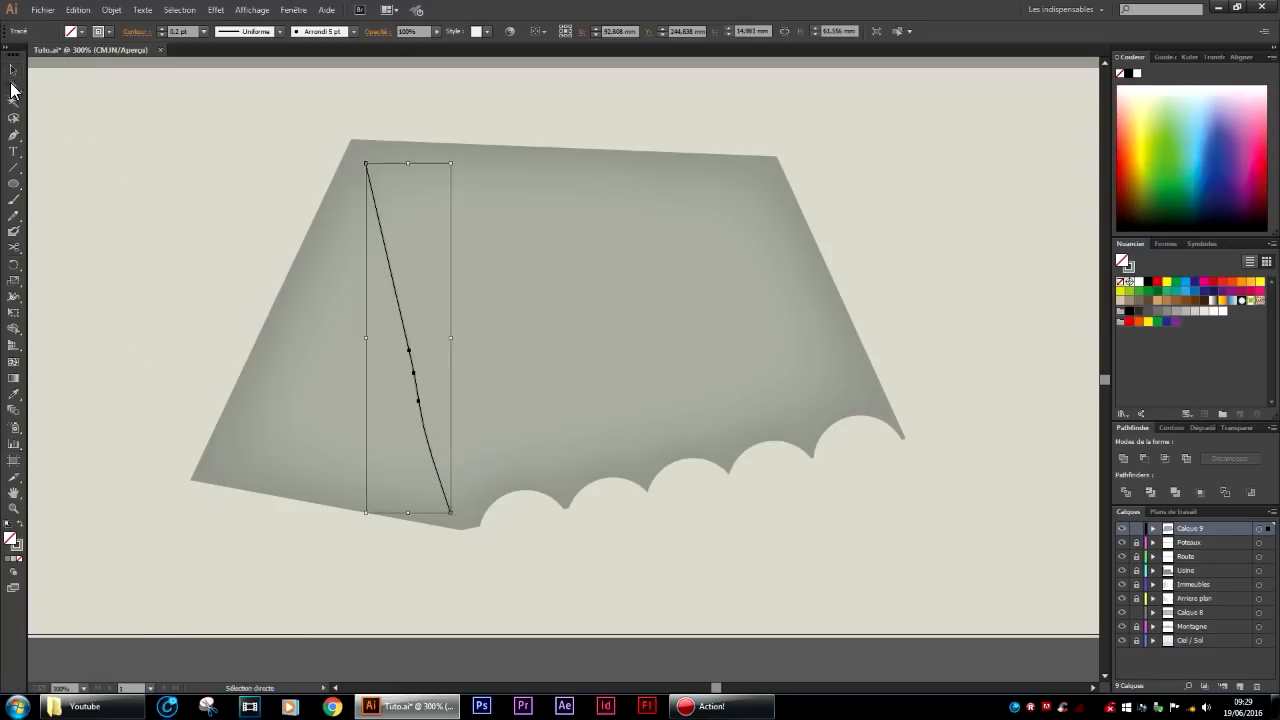
left_click(365, 164)
left_click_drag(365, 164, 355, 151)
left_click(134, 297)
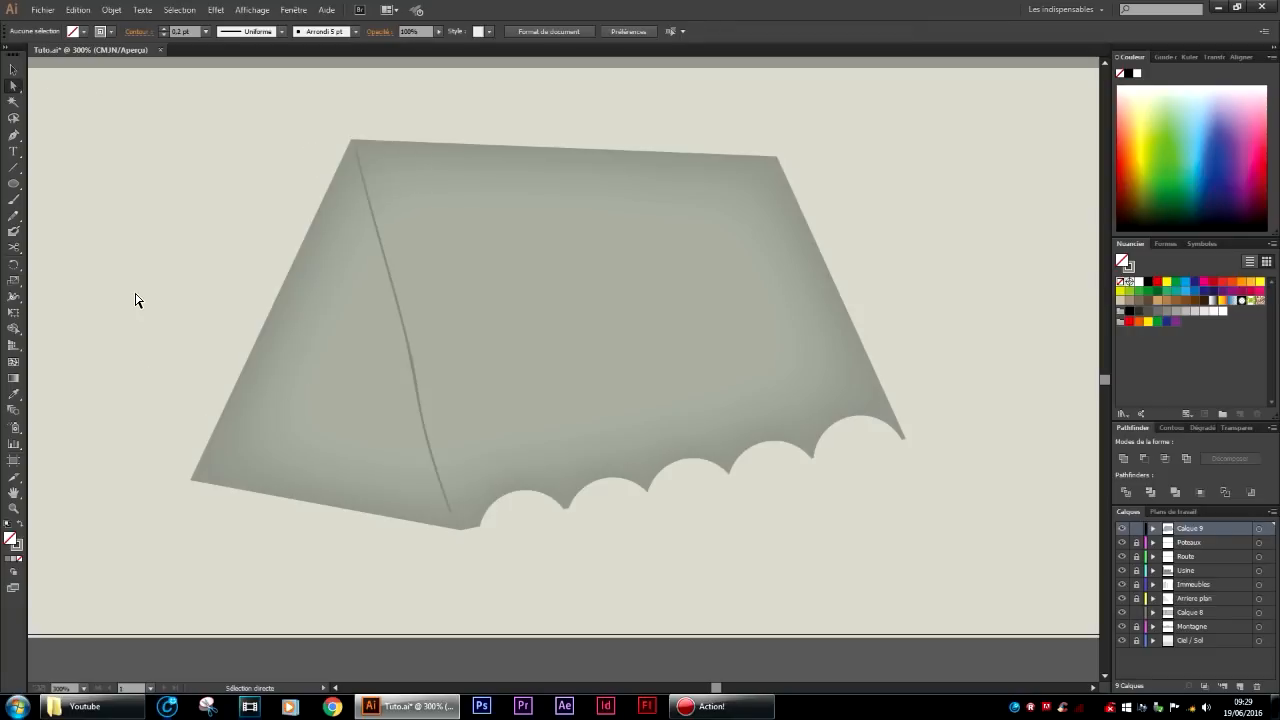
Lighten the crease line's stroke colour to grey #8D9188.
left_click(424, 384)
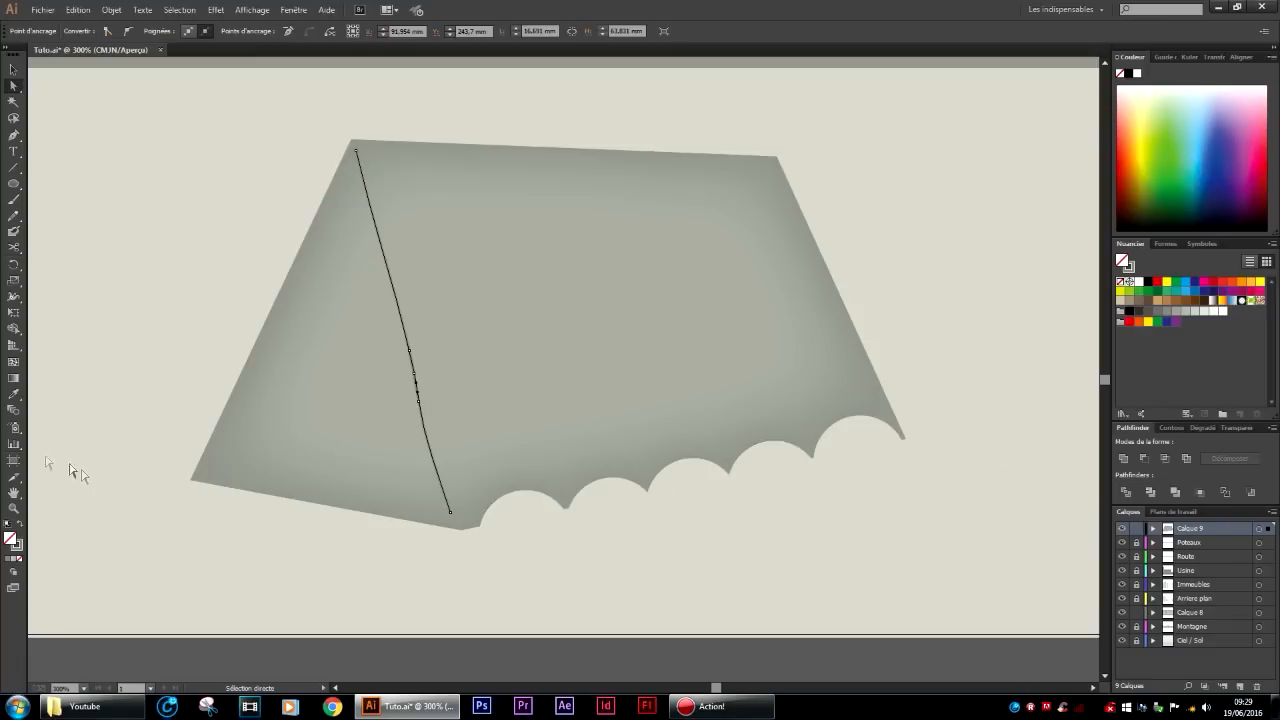
double_click(19, 545)
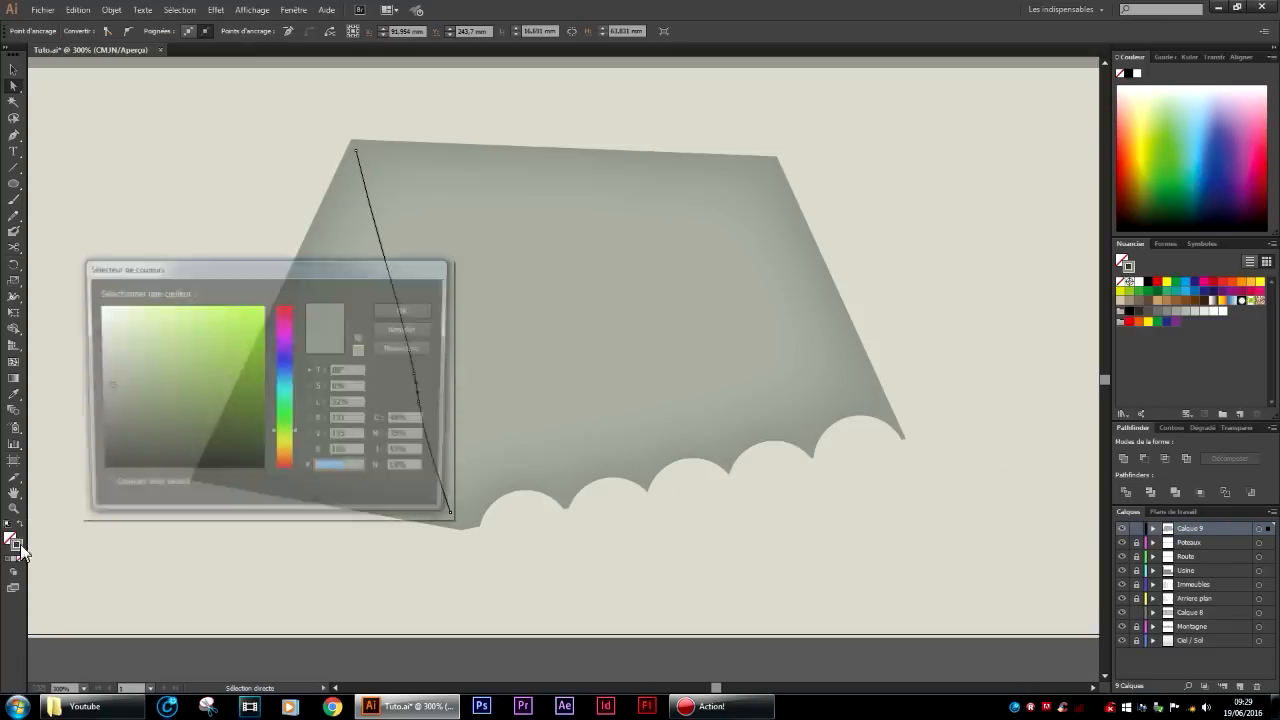
left_click(404, 312)
key("v")
left_click(157, 502)
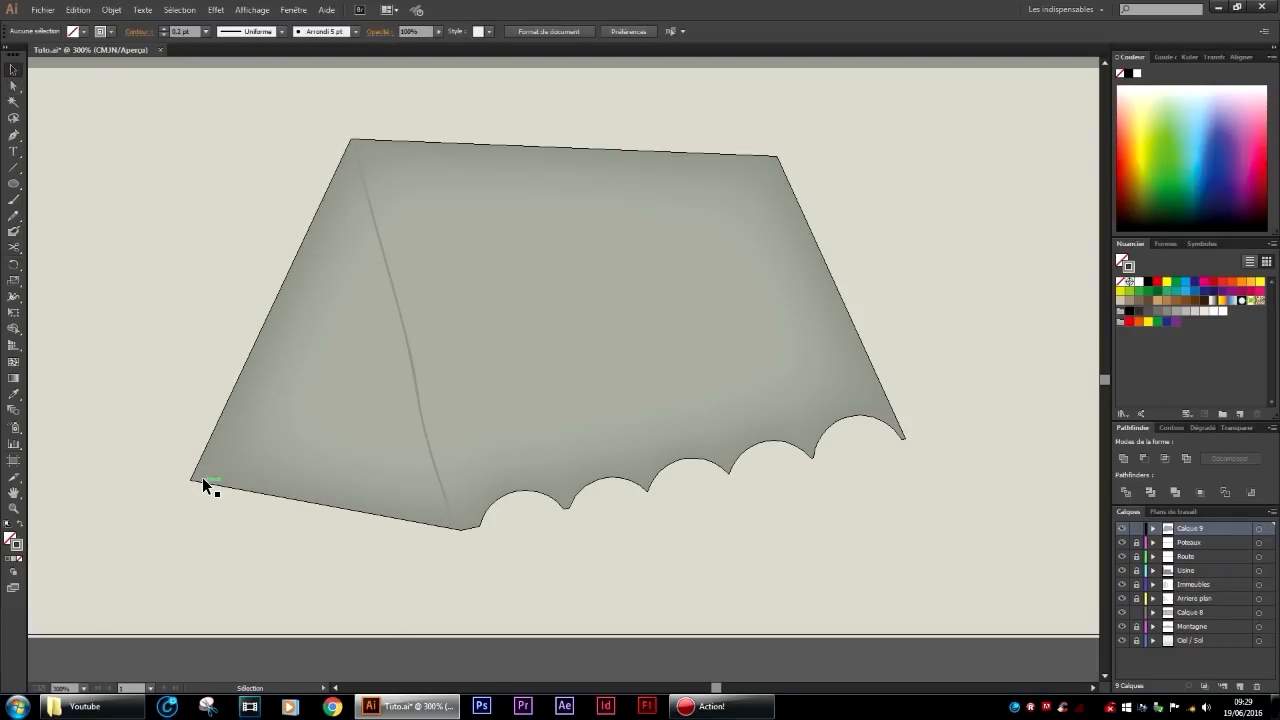
Add a new layer directly beneath Calque 9 and lock Calque 9.
scroll(217, 486, "right", 7)
scroll(224, 488, "left", 12)
scroll(217, 484, "down", 1)
scroll(216, 481, "down", 3)
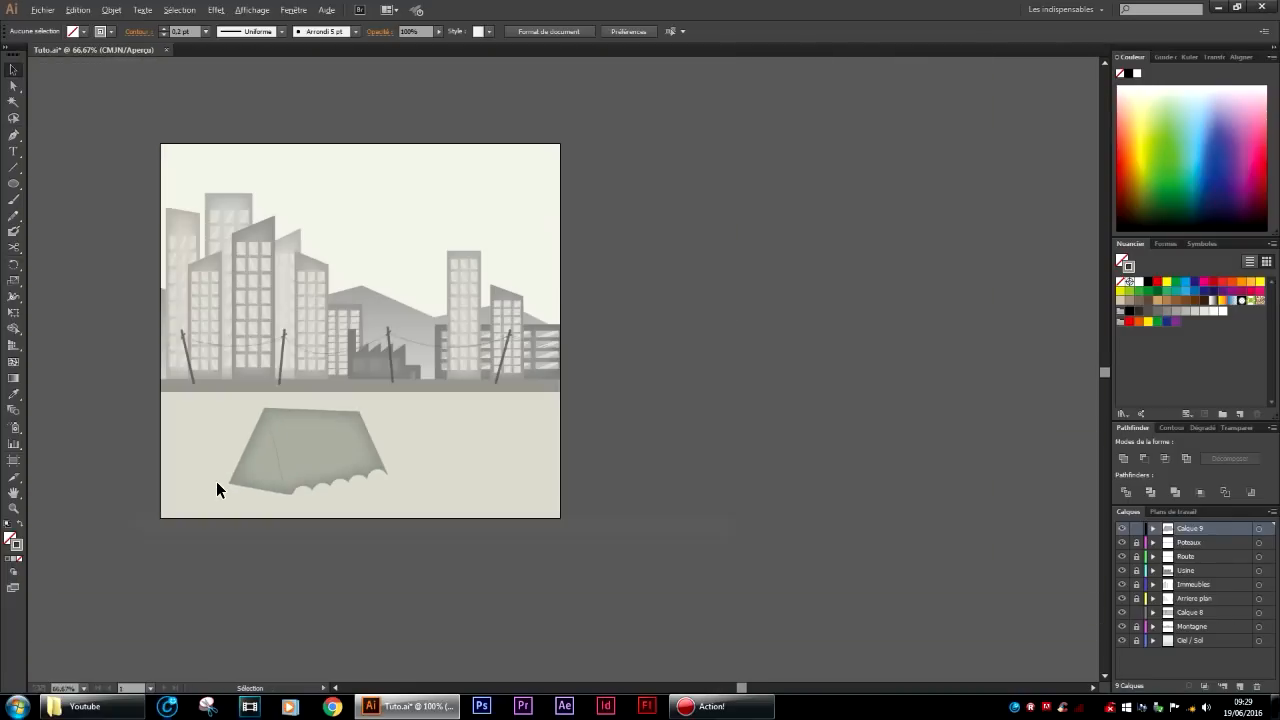
scroll(217, 489, "left", 5)
scroll(430, 490, "up", 3)
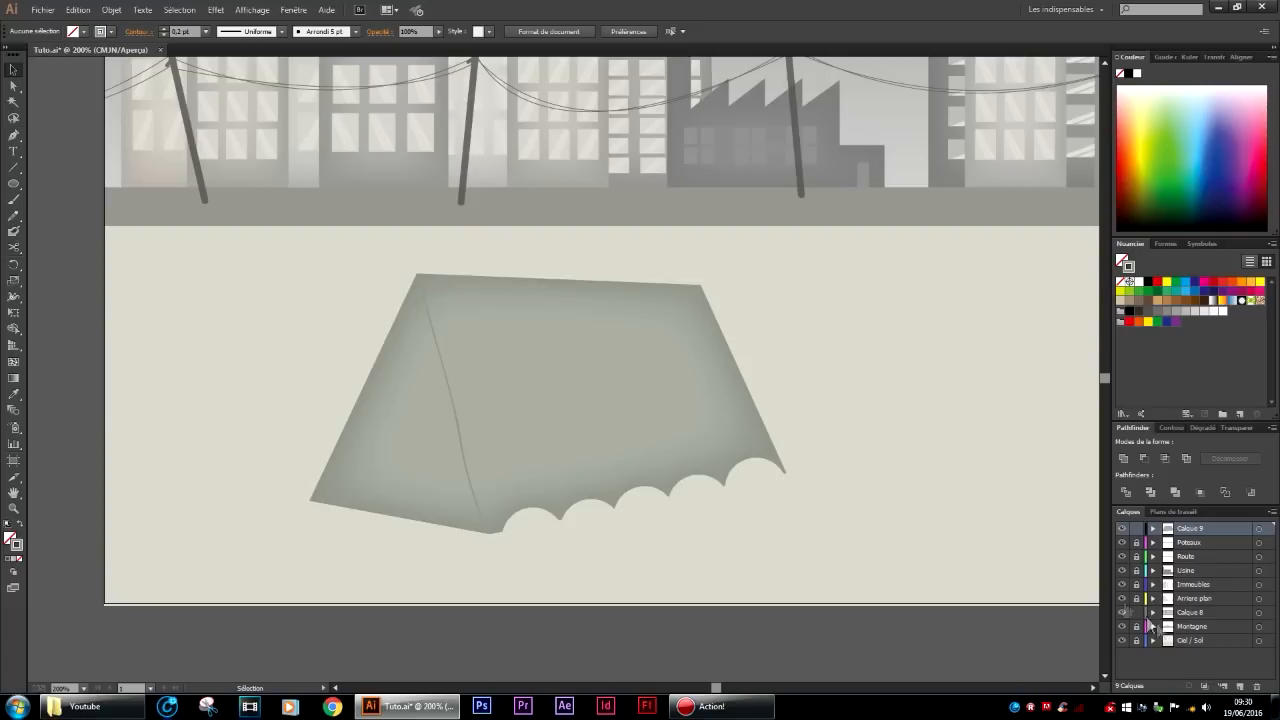
left_click(1241, 687)
left_click_drag(1170, 530, 1168, 548)
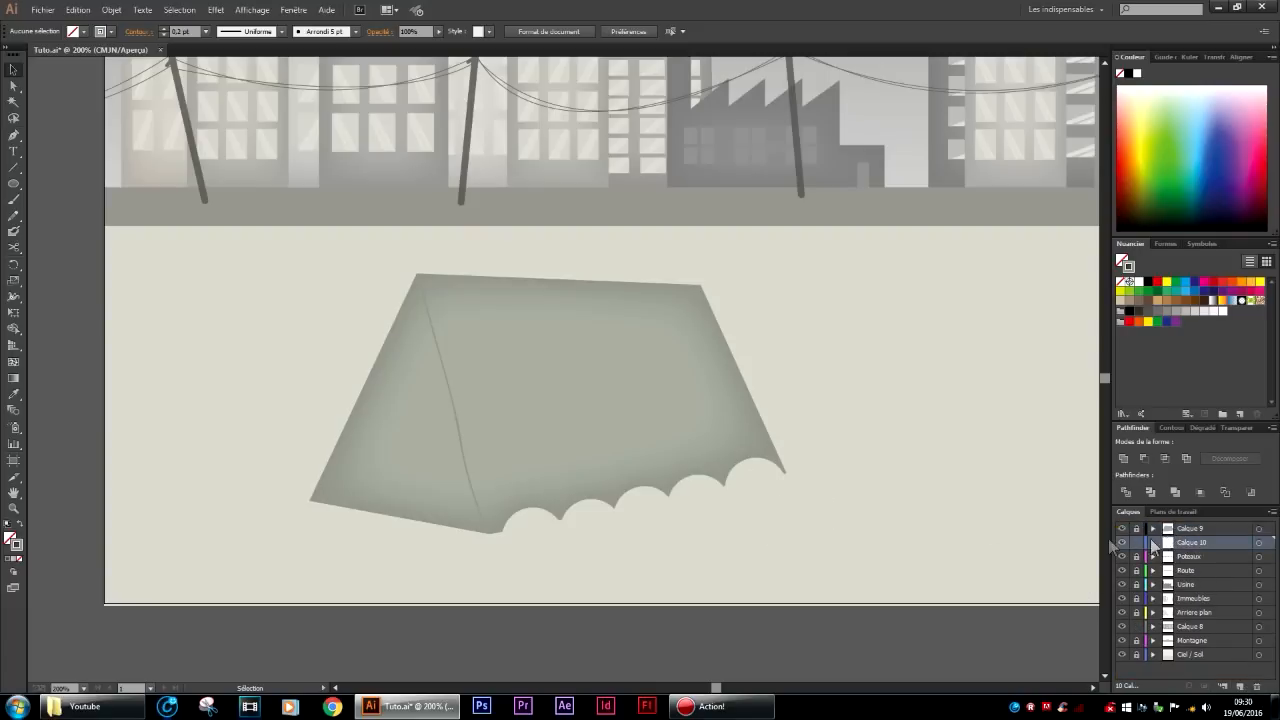
Draw a closed four-sided strip with the Pen tool along the scalloped lower edge, spanning behind all five cut-outs.
left_click(13, 135)
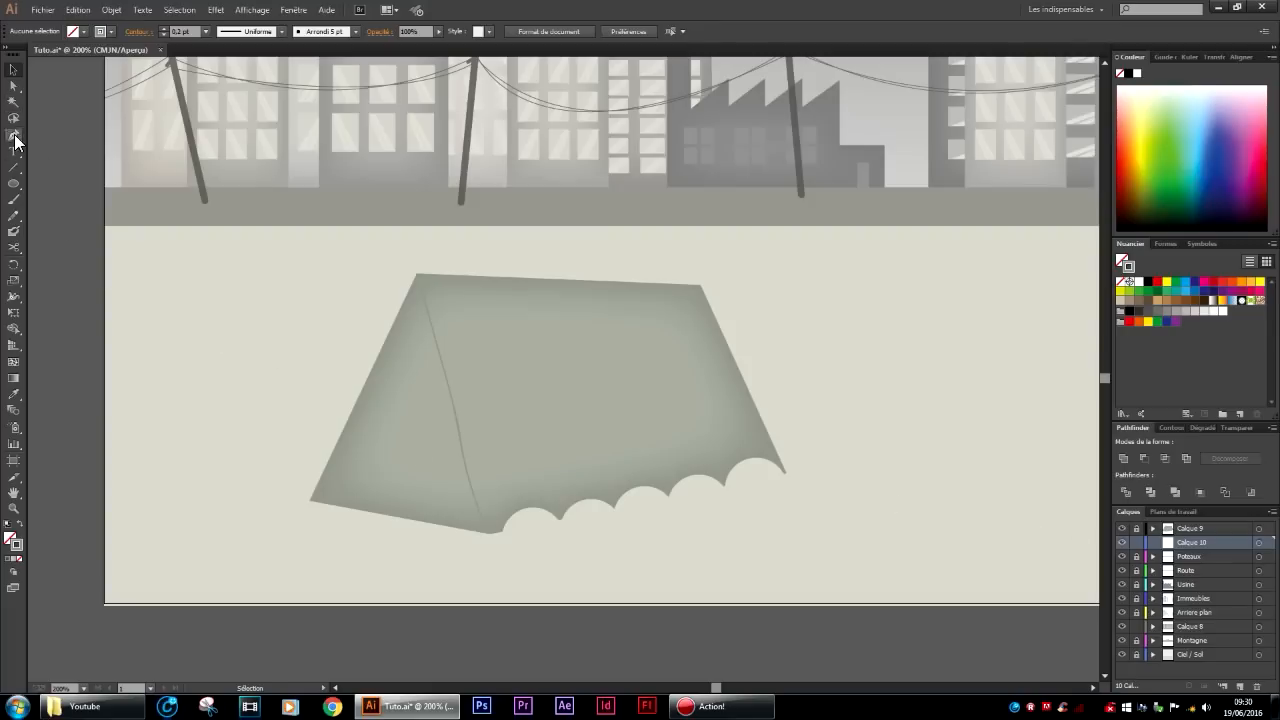
left_click(490, 522)
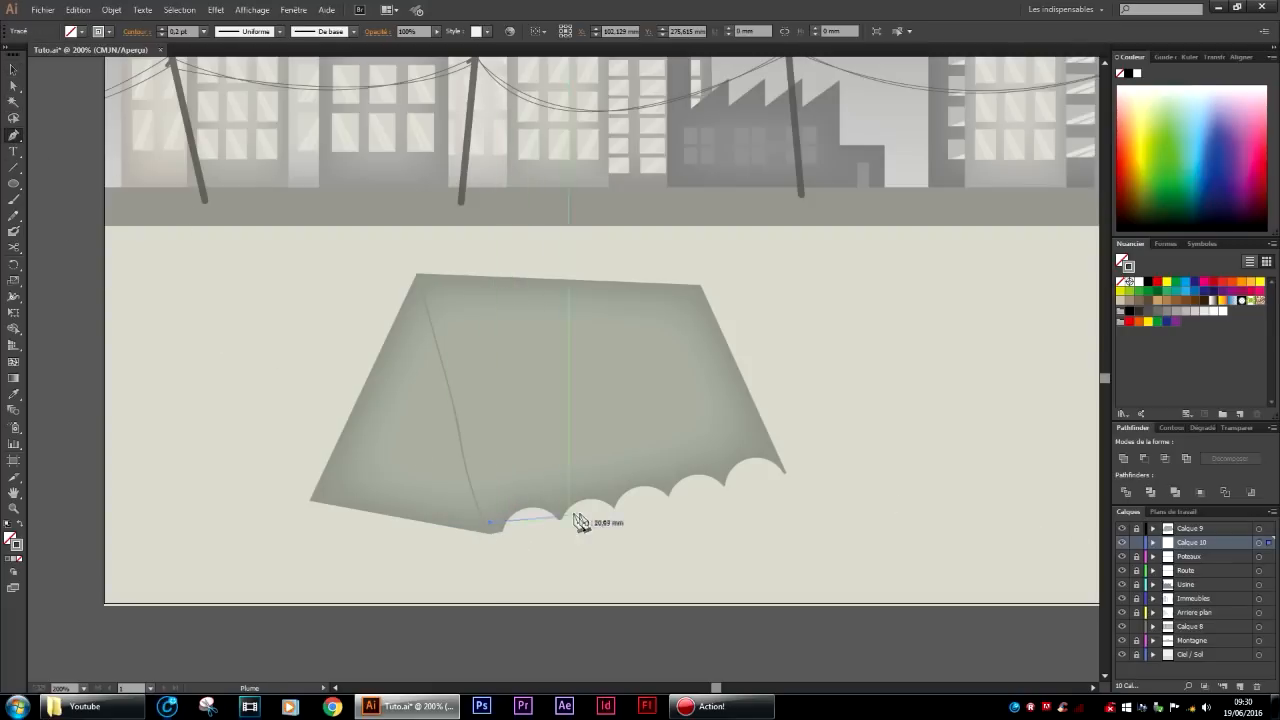
left_click(772, 472)
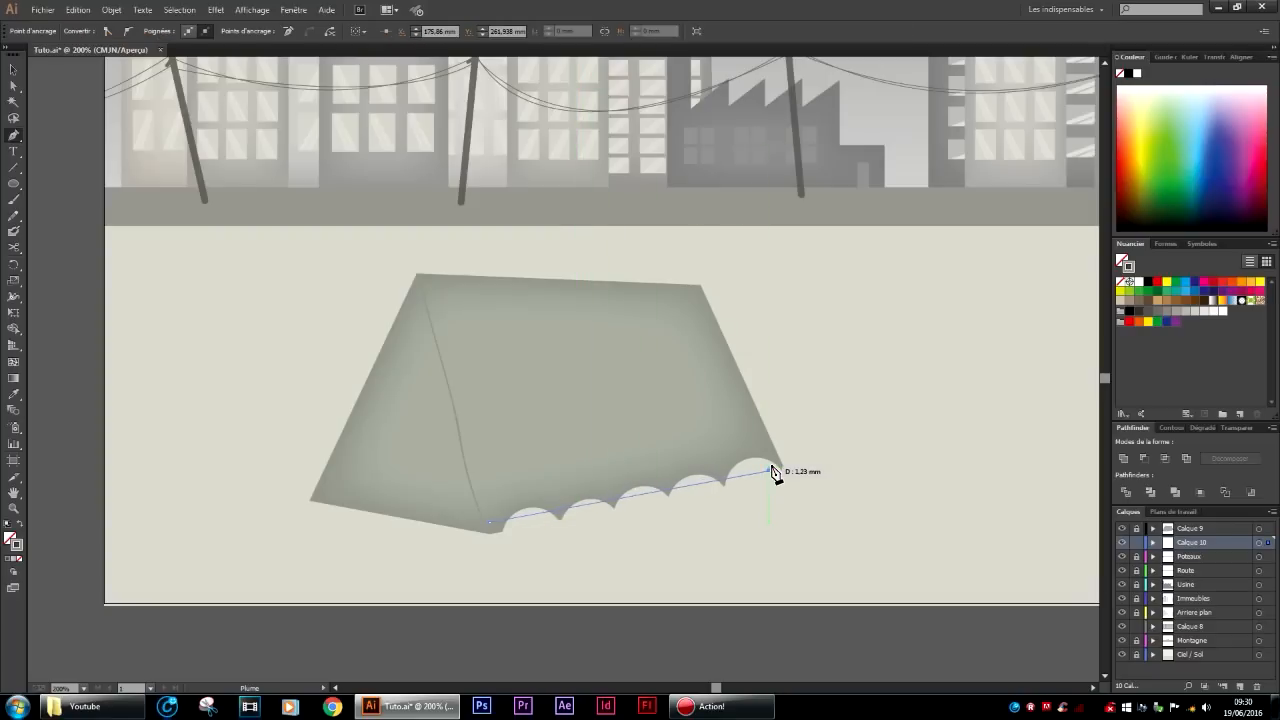
left_click(762, 448)
left_click(489, 494)
left_click(490, 522)
Fill the strip behind the scallops with a darker grey and give it no stroke.
left_click(19, 524)
double_click(12, 539)
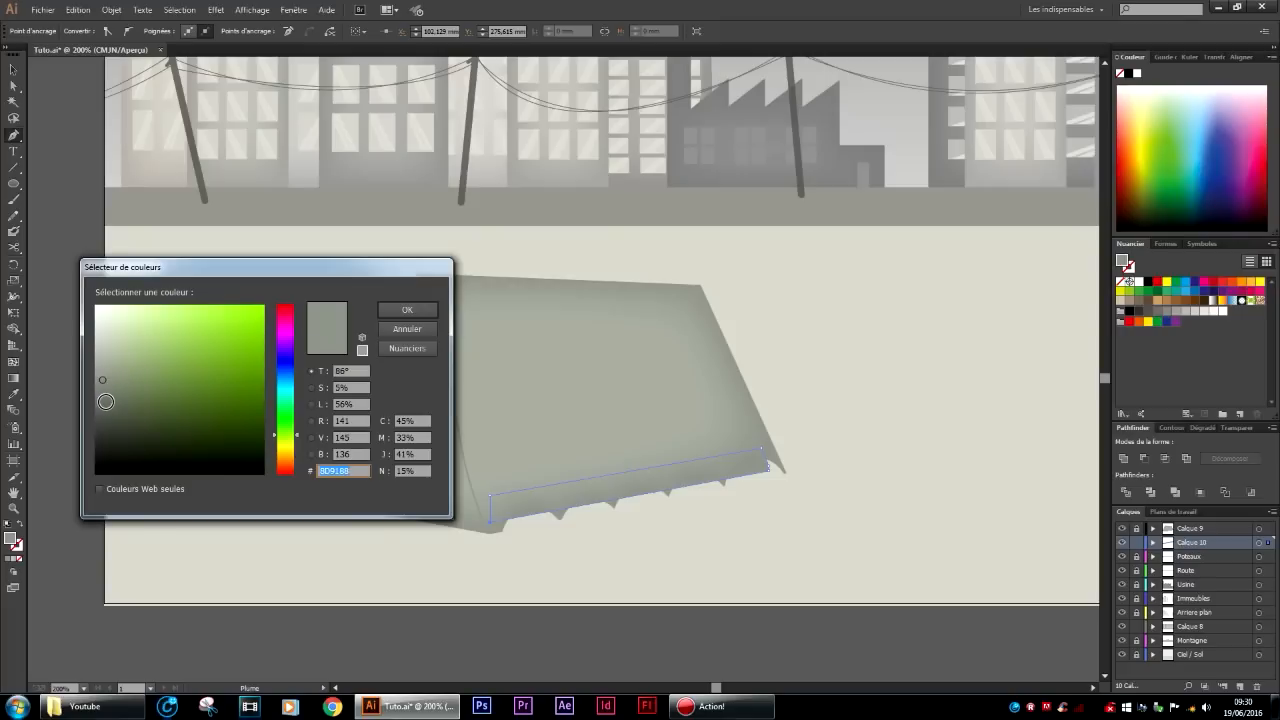
left_click(102, 400)
left_click(406, 314)
left_click(13, 69)
left_click(208, 637)
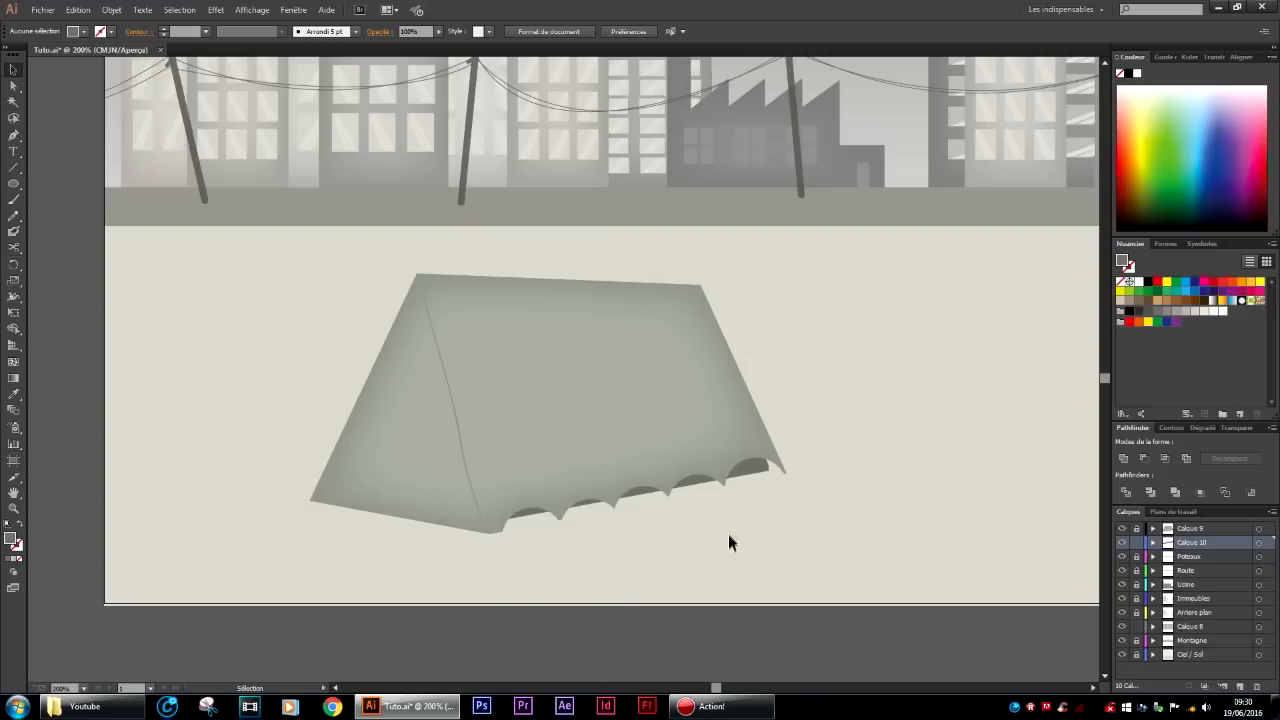
Move the dark strip's lower left corner slightly outward and down behind the start of the first scallop.
scroll(736, 512, "up", 3)
scroll(737, 512, "down", 3)
scroll(740, 514, "right", 1)
scroll(740, 519, "right", 1)
scroll(740, 517, "left", 5)
left_click(542, 510)
scroll(540, 513, "up", 2)
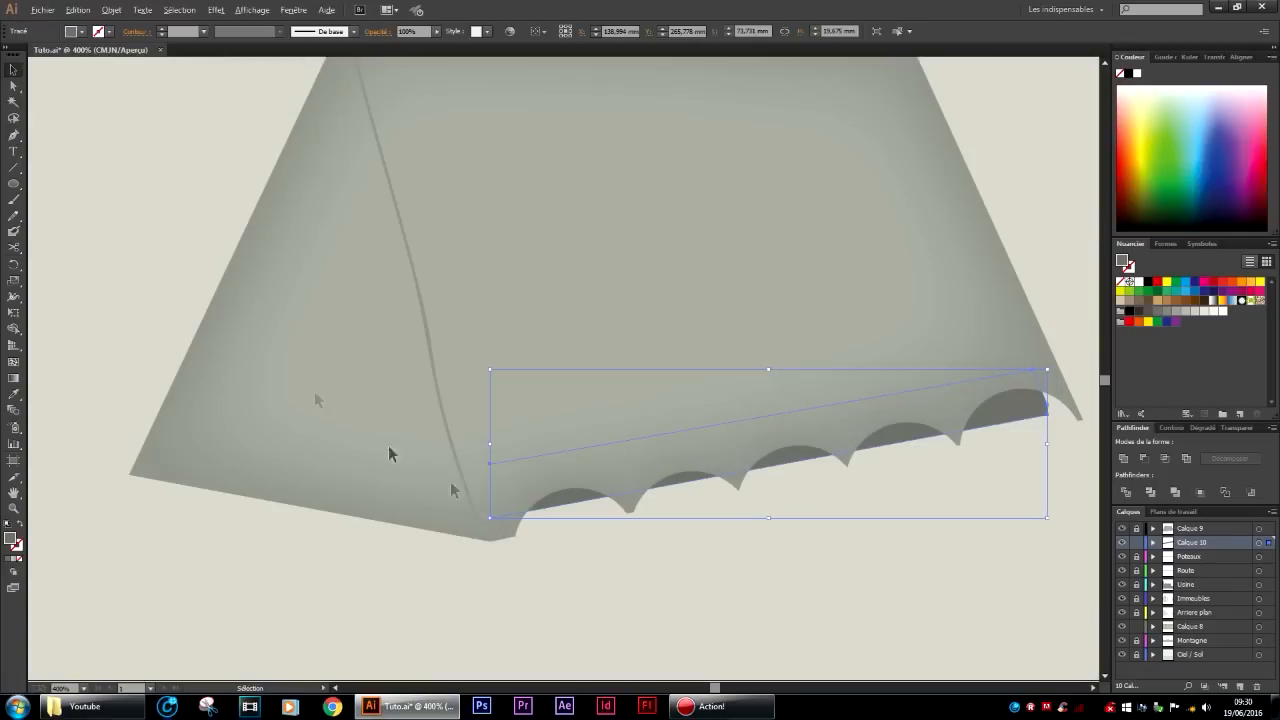
left_click(14, 87)
left_click_drag(490, 517, 485, 526)
scroll(445, 378, "down", 3)
scroll(470, 375, "left", 2)
left_click(515, 364)
Lock Calque 10 and paint an inverted-V brush outline about 37 by 56 mm on Calque 9 inside the front panel, then select it.
scroll(515, 364, "up", 4)
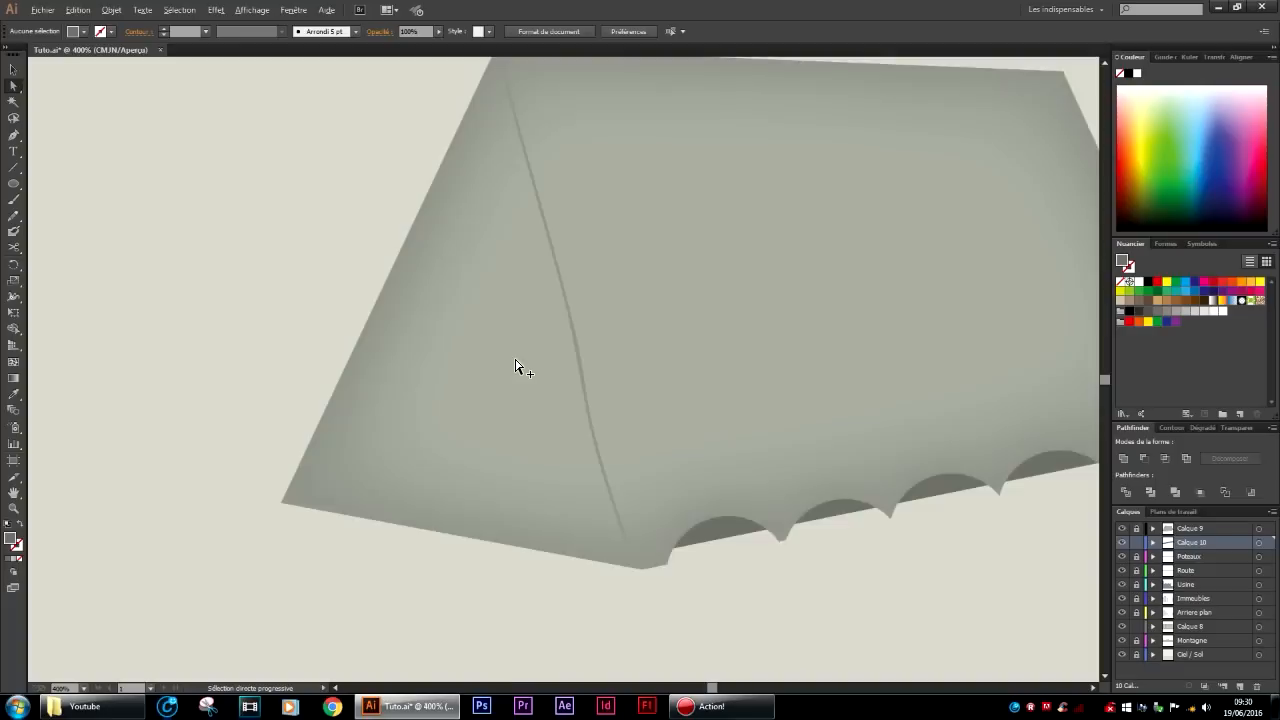
scroll(515, 370, "down", 1)
scroll(483, 349, "up", 1)
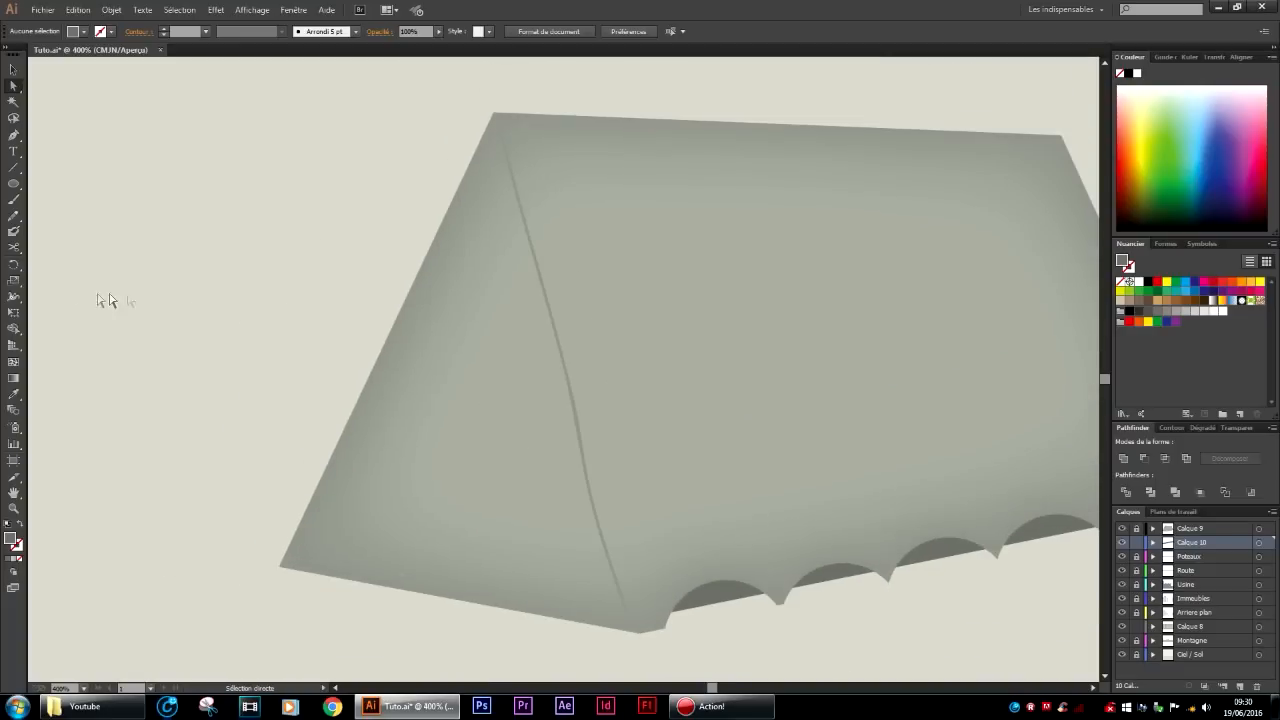
left_click(14, 200)
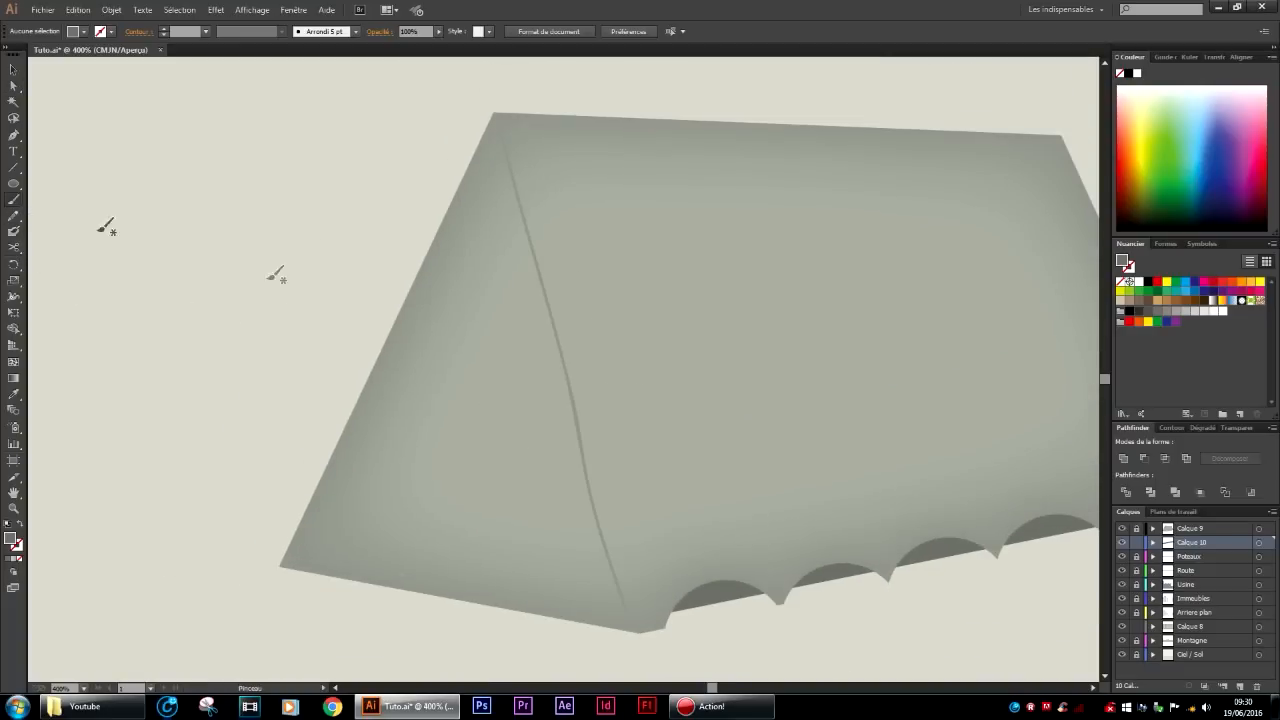
left_click(1170, 528)
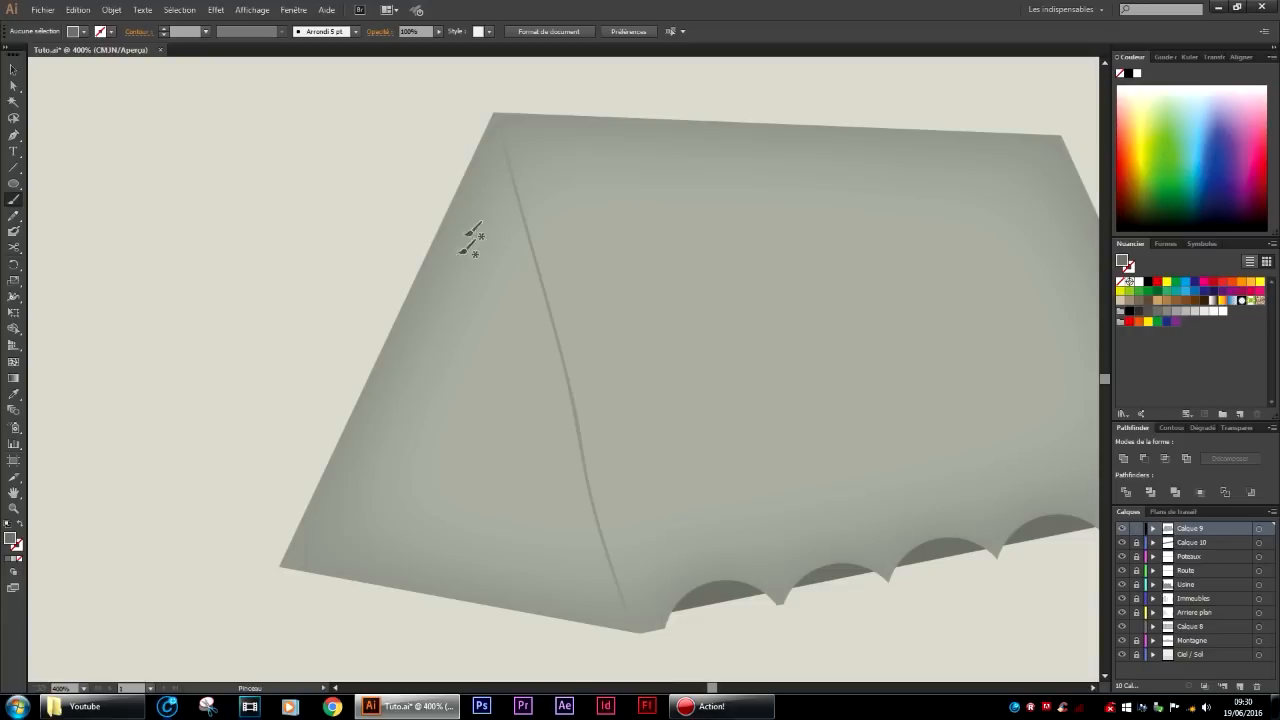
mouse_move(313, 572)
left_mouse_down()
mouse_move(485, 204)
mouse_move(520, 268)
mouse_move(594, 626)
left_mouse_up()
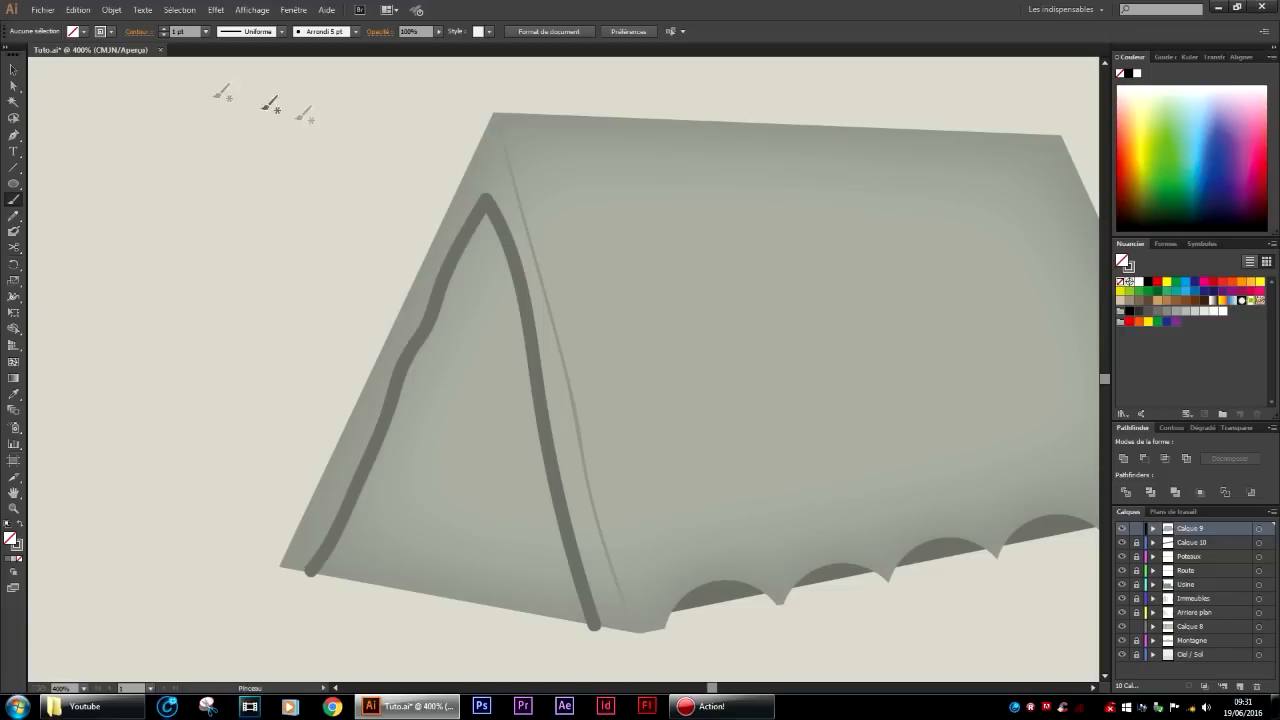
left_click(14, 72)
left_click(510, 265)
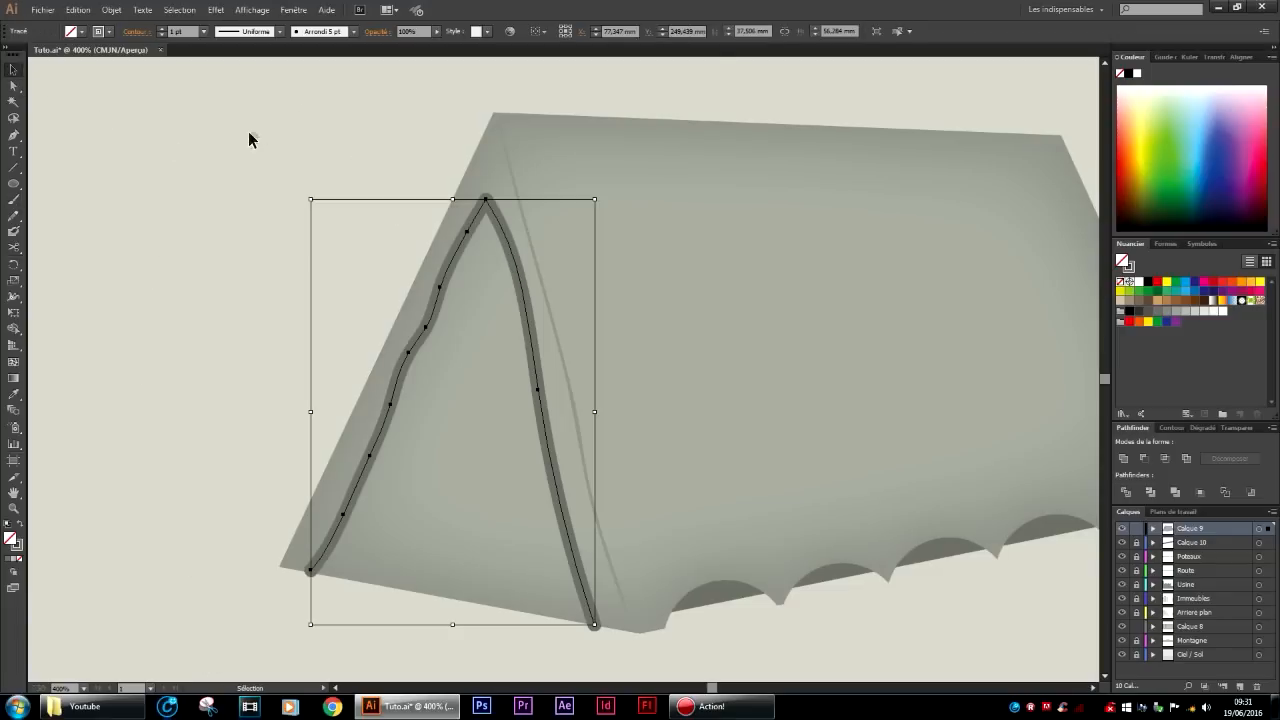
Set the stroke weight of the inverted-V opening outline on the front panel to 0,2 pt.
left_click(172, 32)
type("0,2")
key("Return")
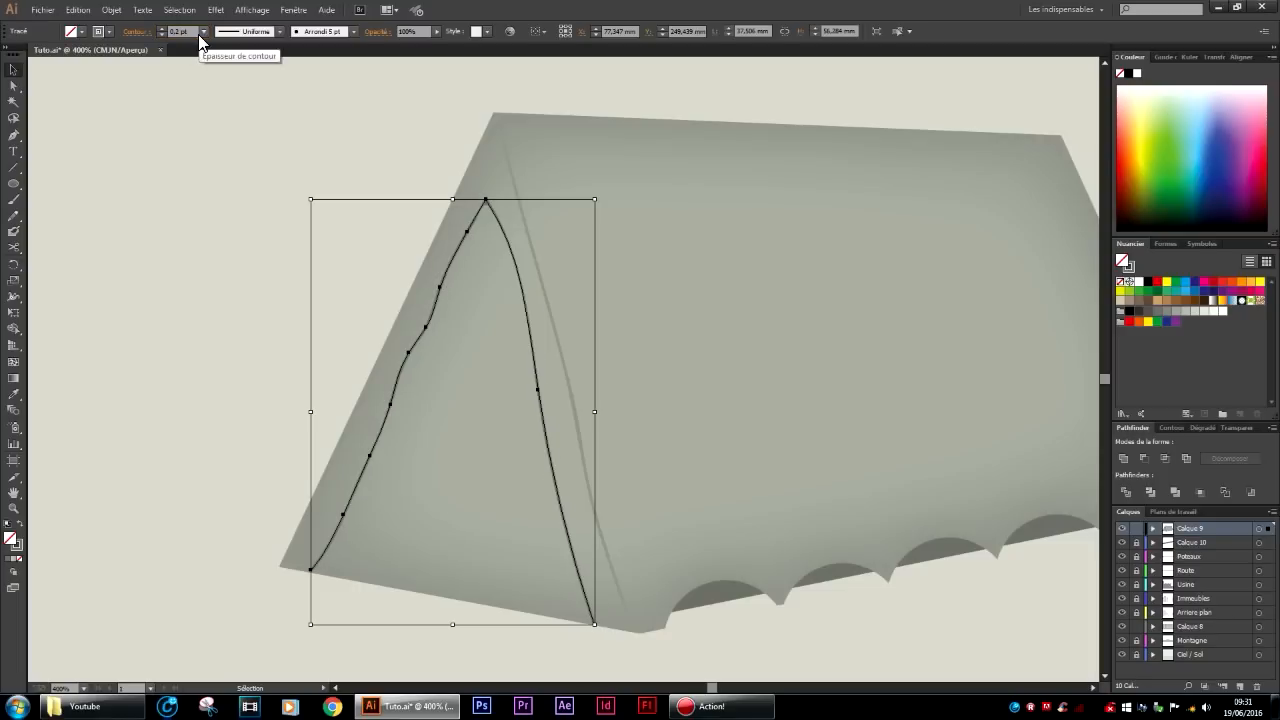
left_click(152, 265)
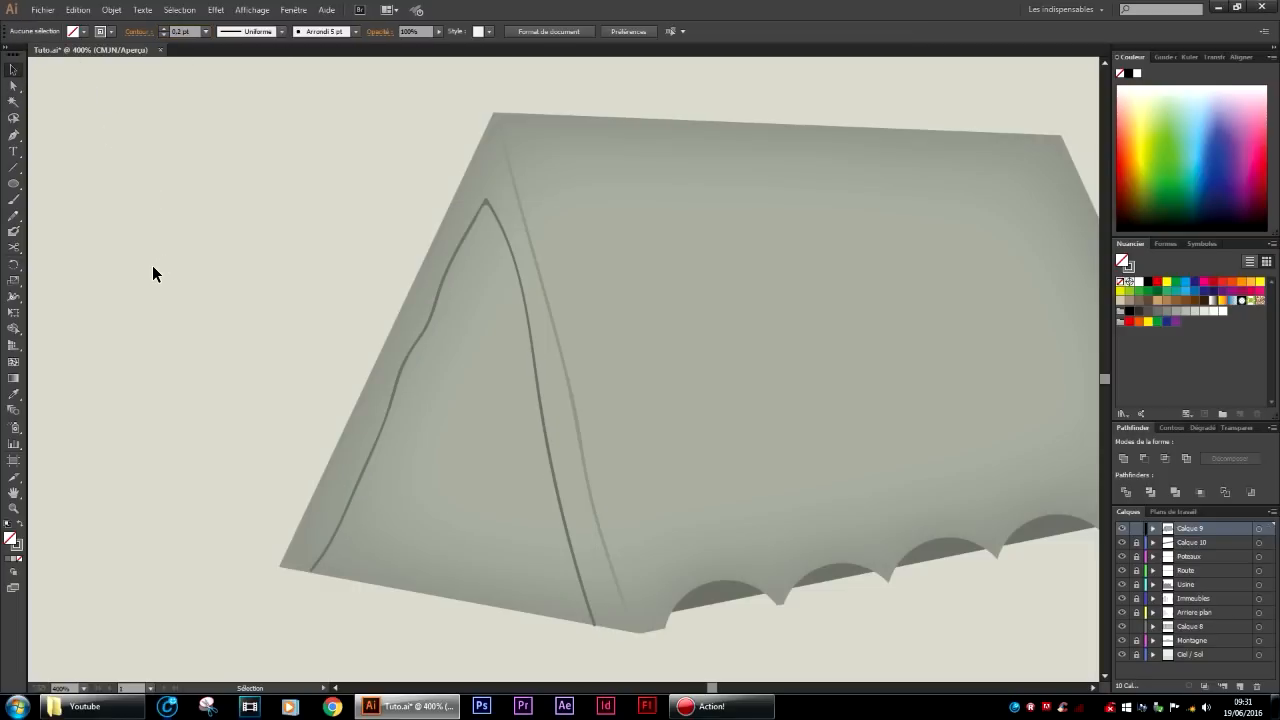
scroll(366, 419, "down", 3)
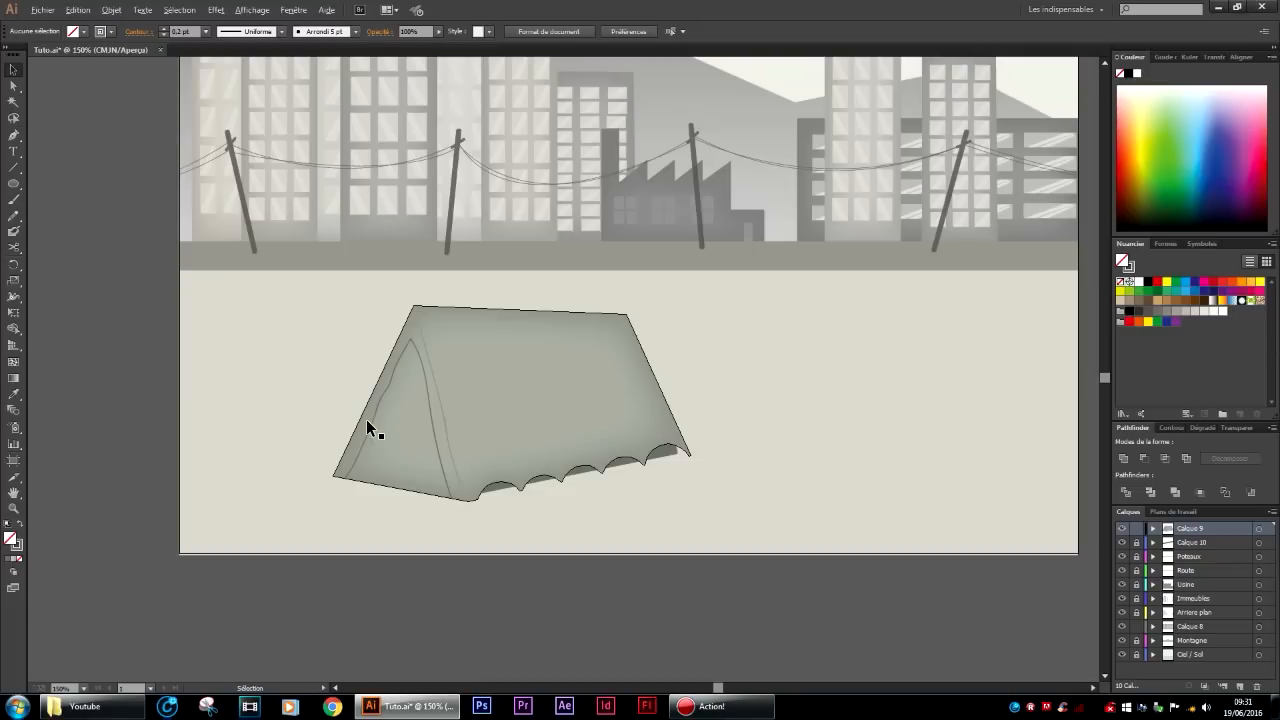
Match the opening outline's appearance to the neighbouring crease line with the Eyedropper.
scroll(375, 423, "left", 2)
scroll(462, 403, "up", 1)
left_click(512, 437)
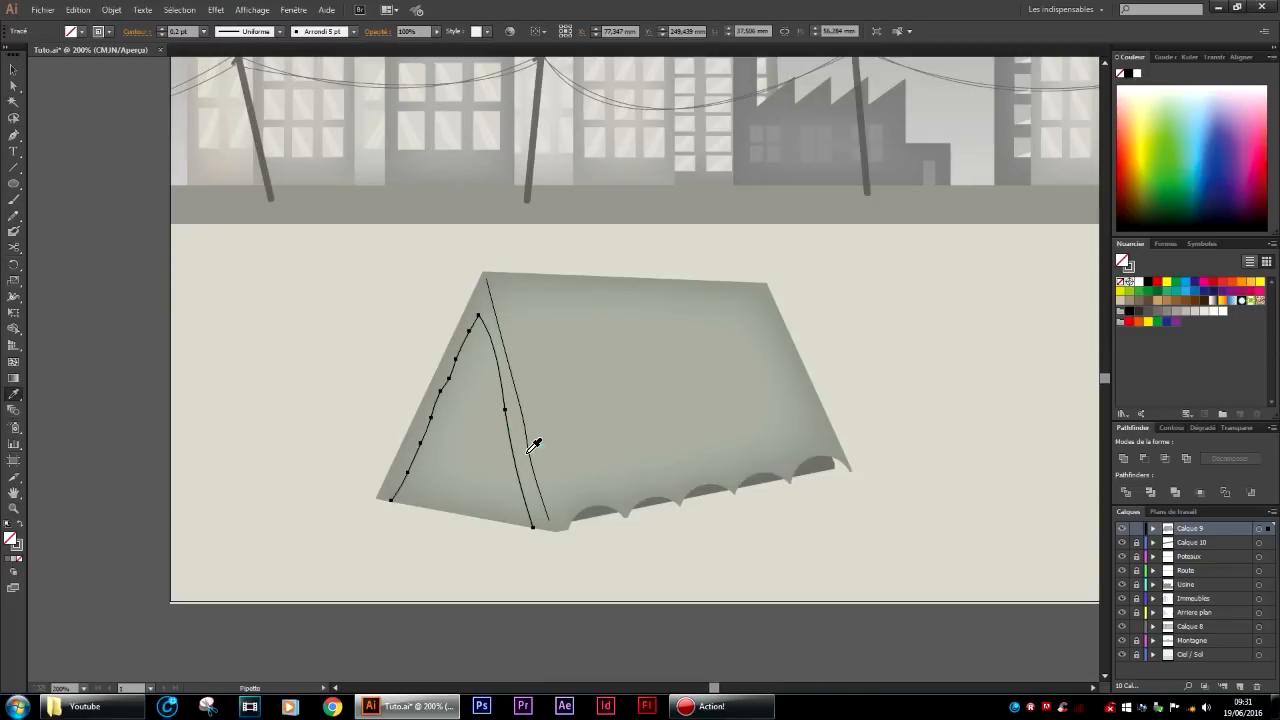
left_click(274, 315)
scroll(708, 543, "right", 2)
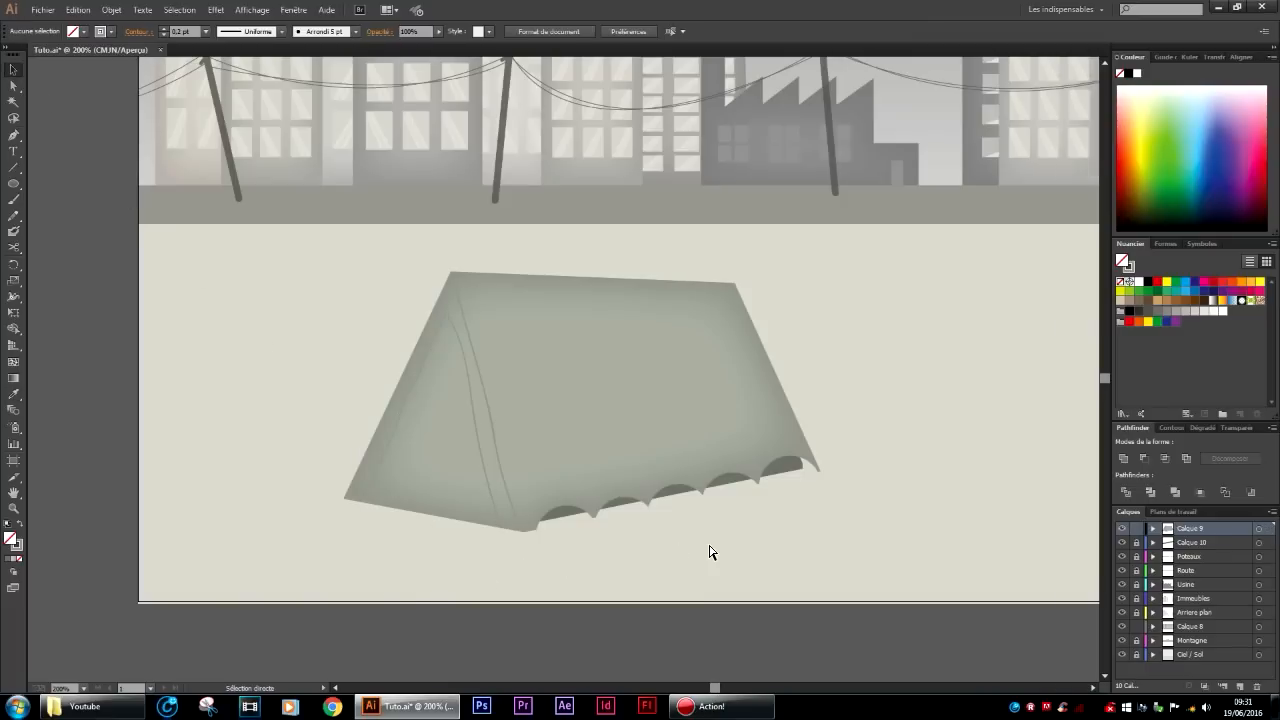
scroll(708, 543, "up", 1)
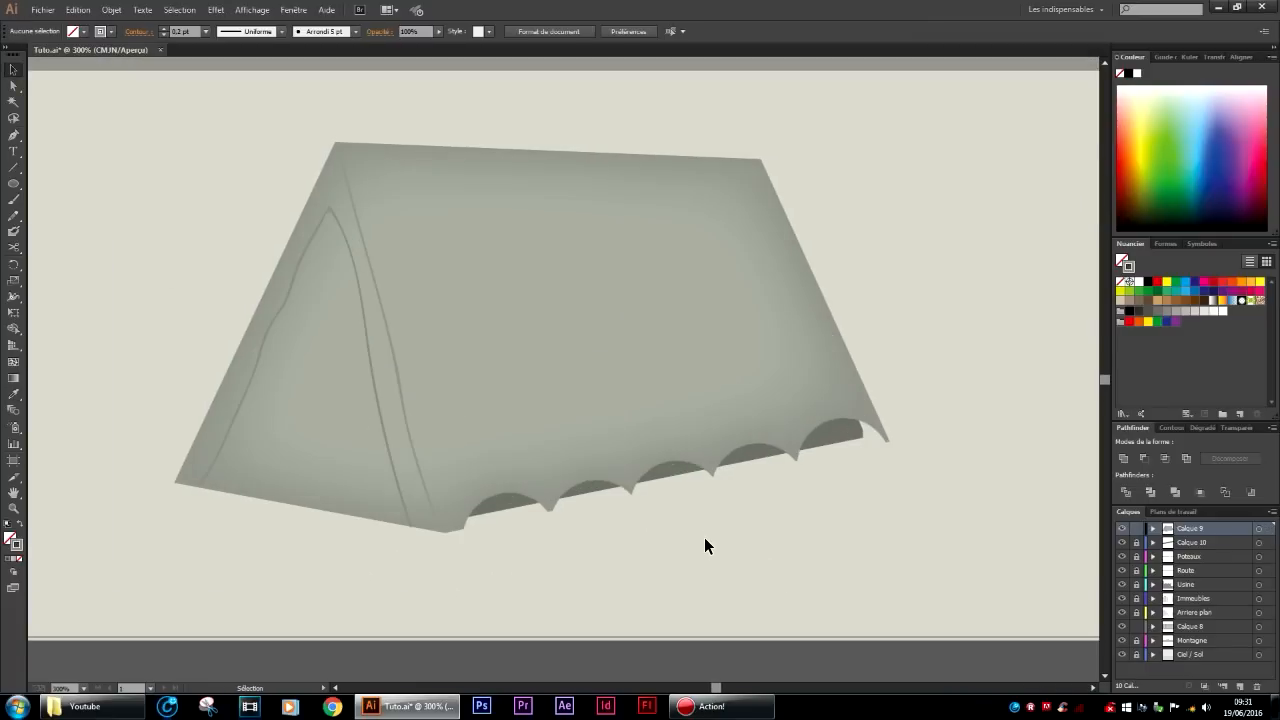
scroll(662, 534, "down", 3)
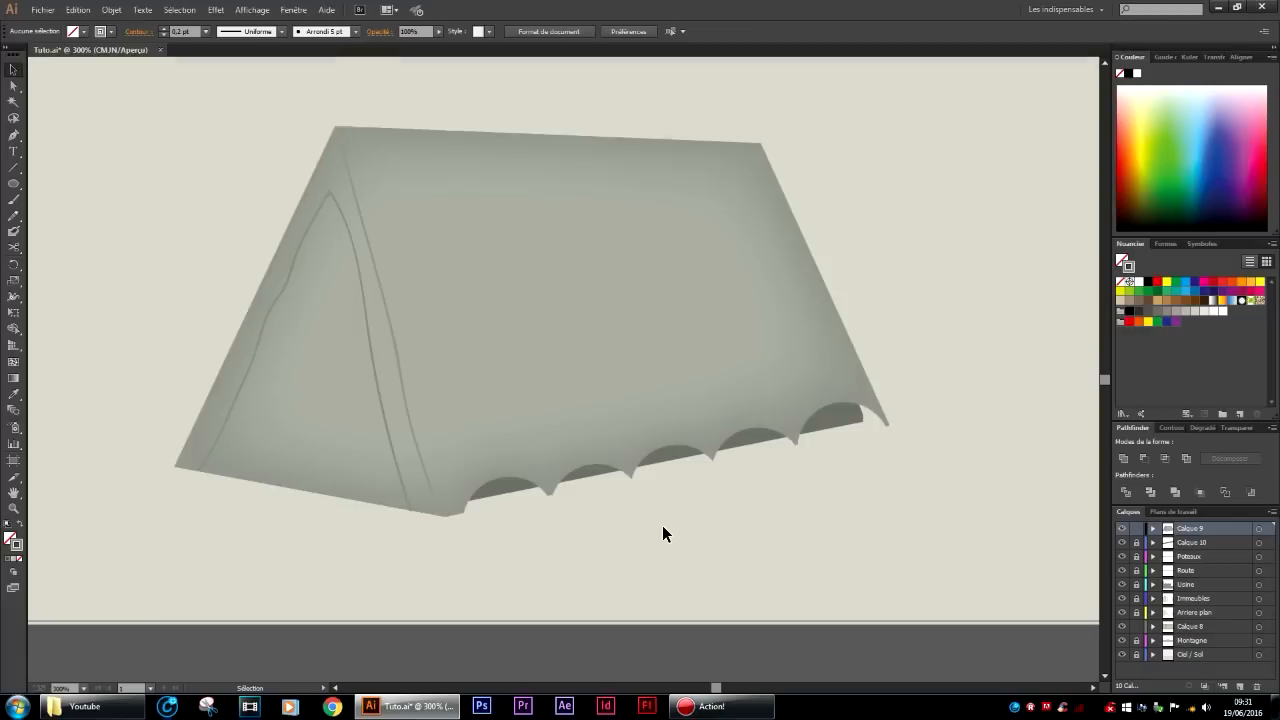
scroll(662, 534, "up", 2)
Create a new layer and place it directly below Calque 10.
left_click(1240, 686)
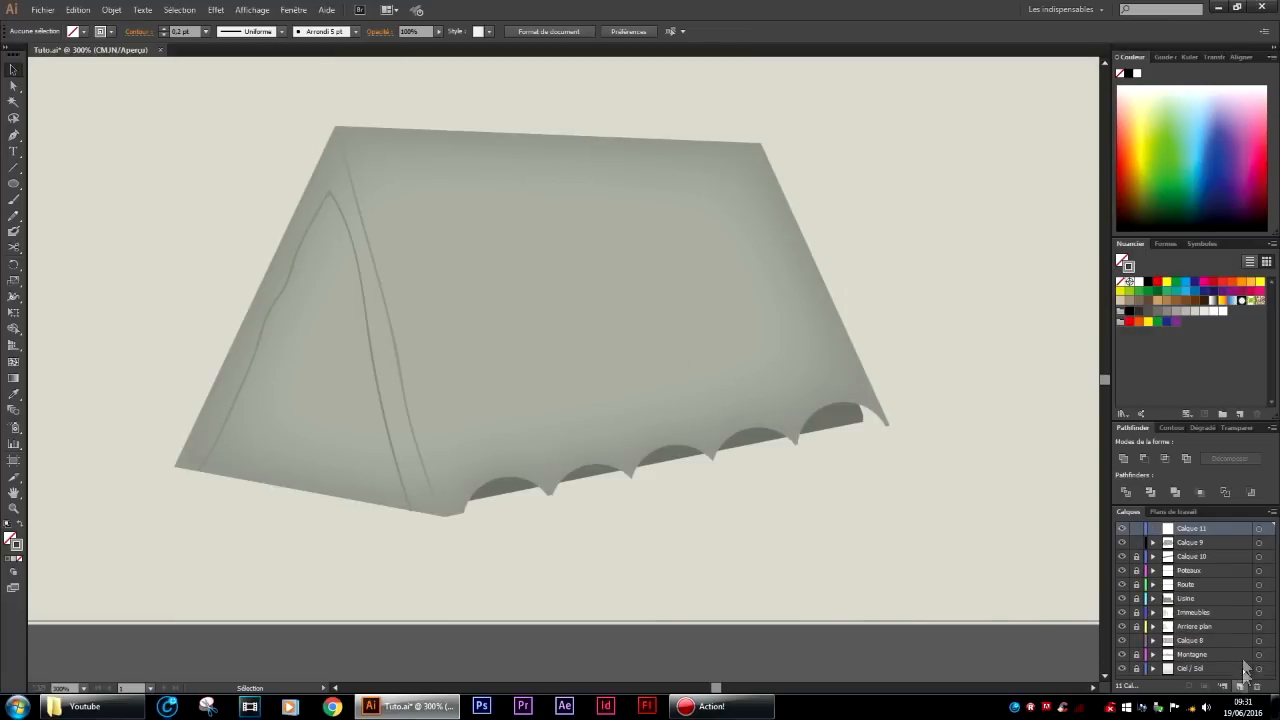
left_click_drag(1172, 526, 1176, 550)
scroll(780, 514, "down", 1)
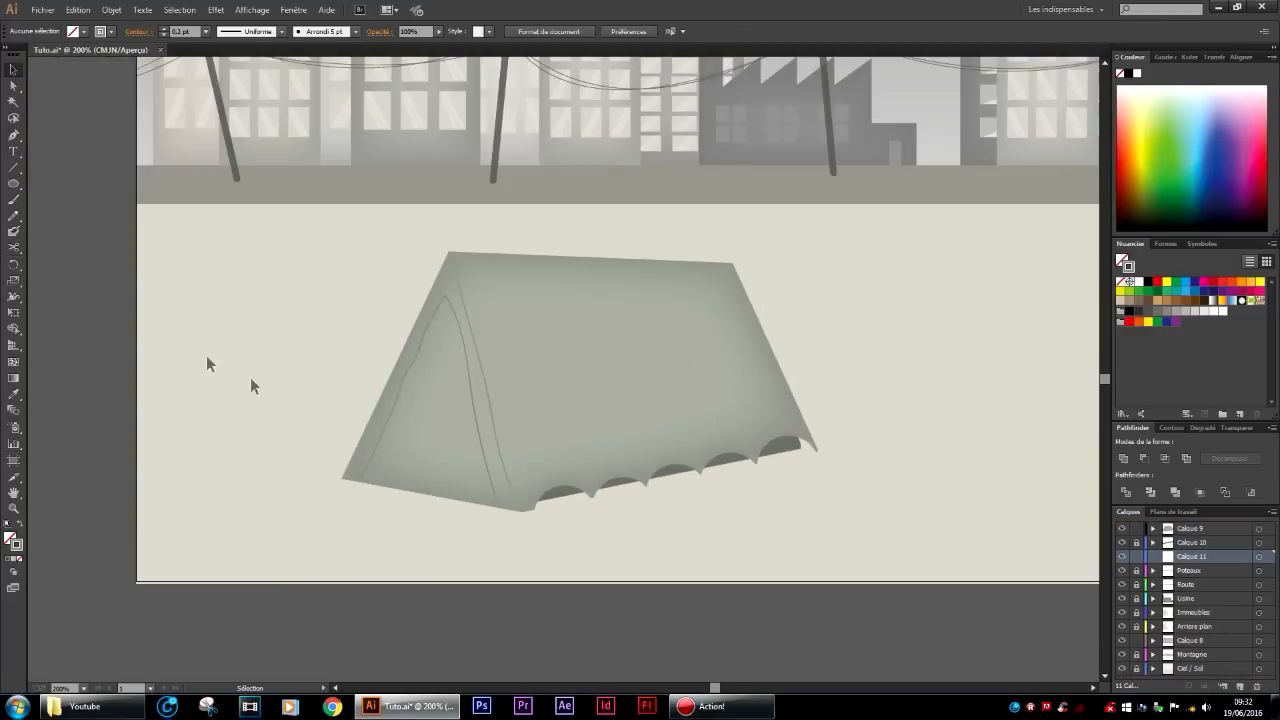
Draw a closed, flat shadow outline about 143 by 21 mm around the tent's base on Calque 11 with the Pen tool.
left_click(14, 137)
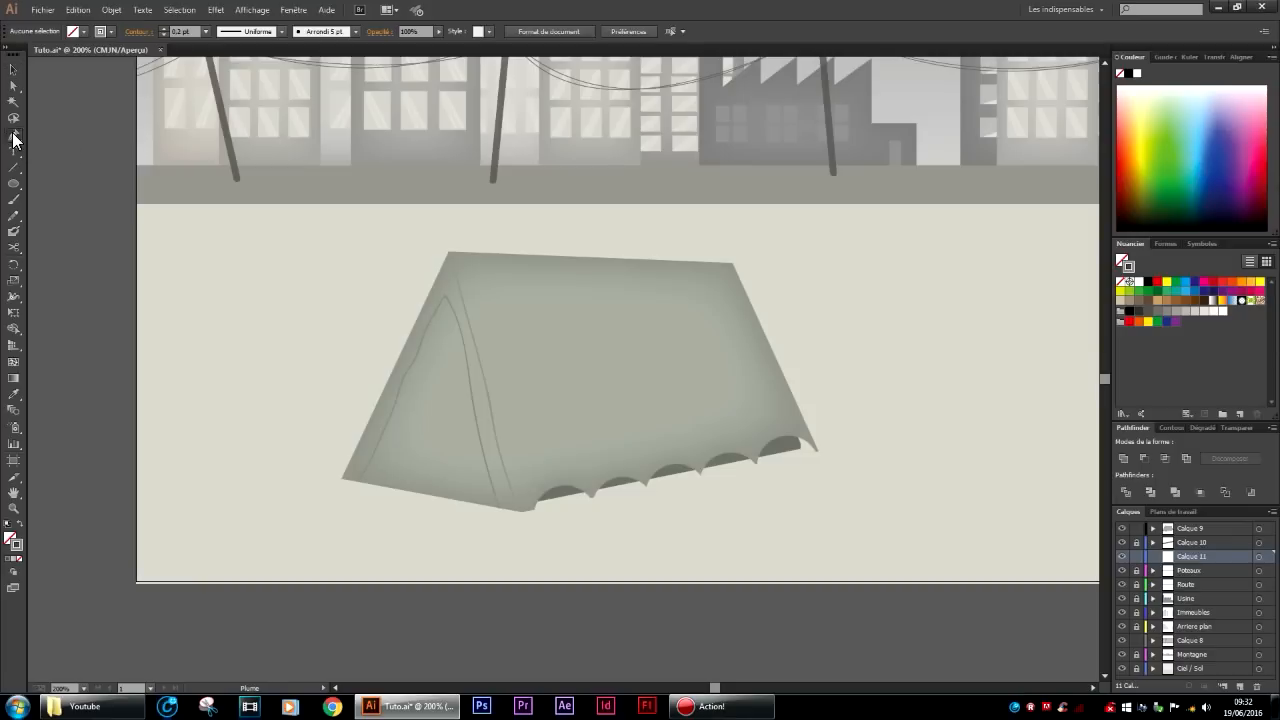
left_click(347, 472)
left_click_drag(345, 487, 412, 500)
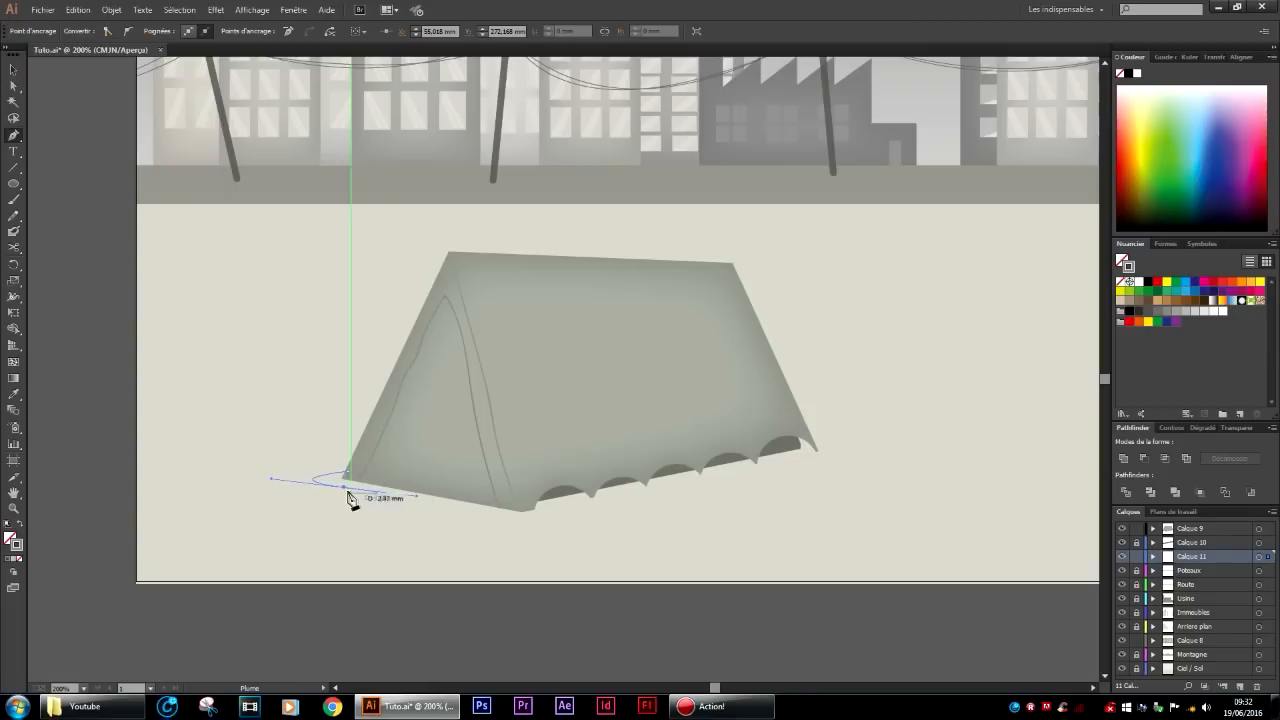
left_click(345, 488)
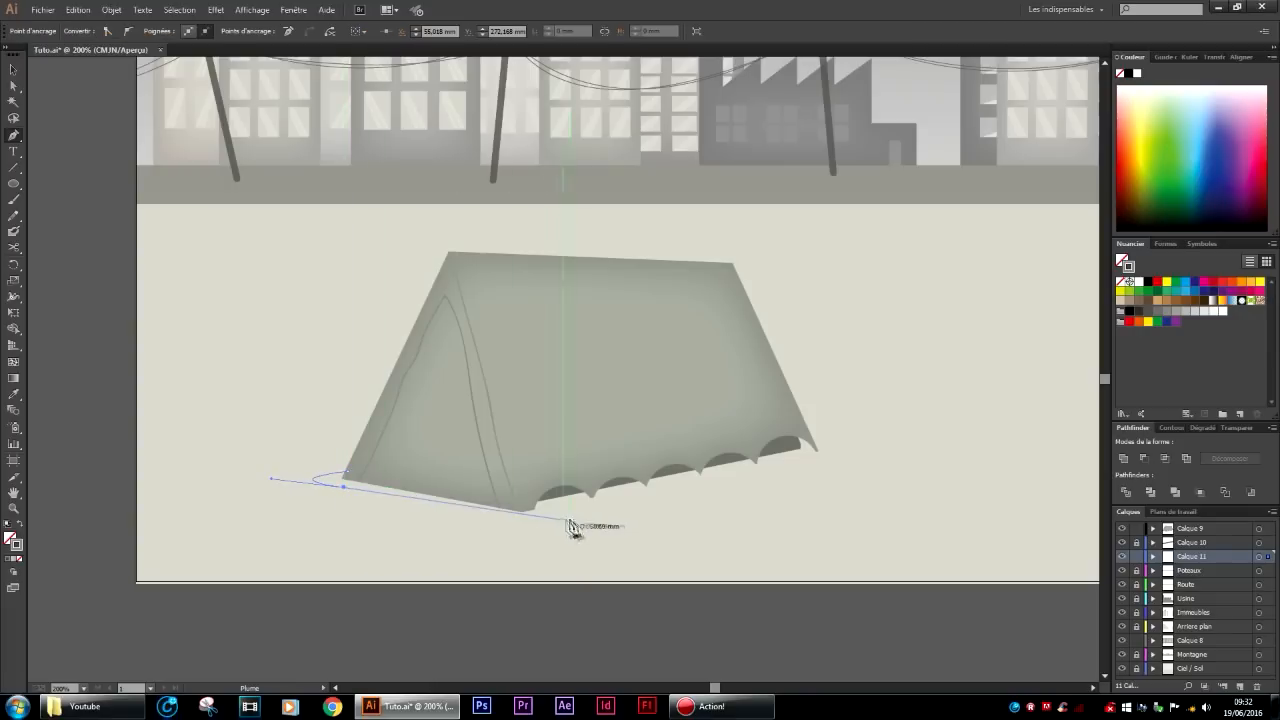
left_click(519, 521)
left_click_drag(551, 522, 553, 527)
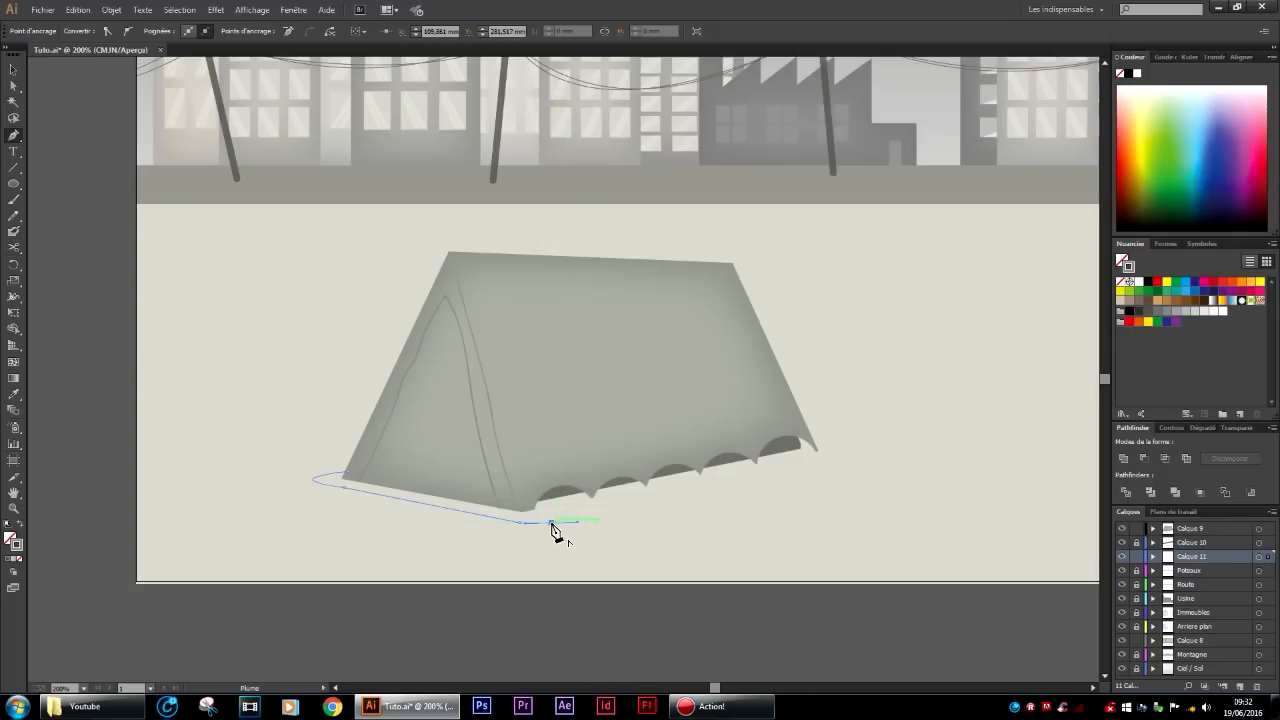
left_click_drag(790, 446, 672, 441)
left_click_drag(347, 473, 271, 478)
key("v")
left_click(444, 565)
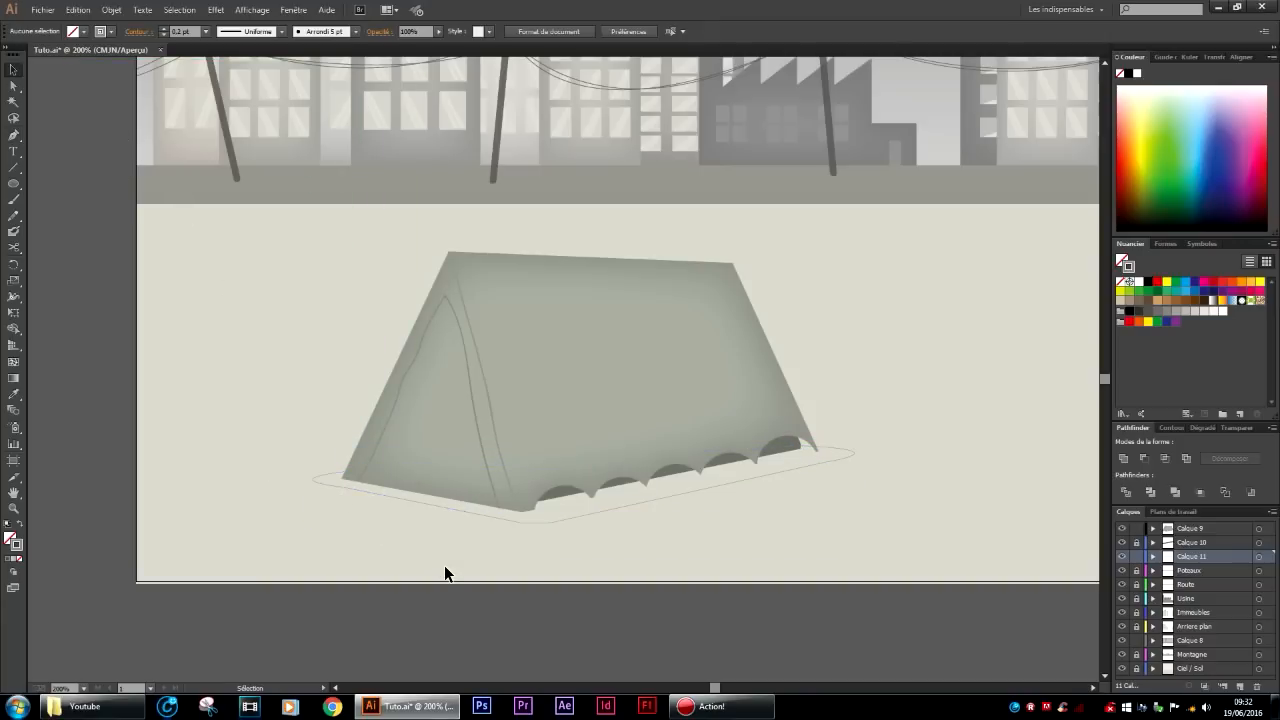
Fill the ground shadow with a grey slightly darker than the ground and remove its stroke.
left_click(538, 523)
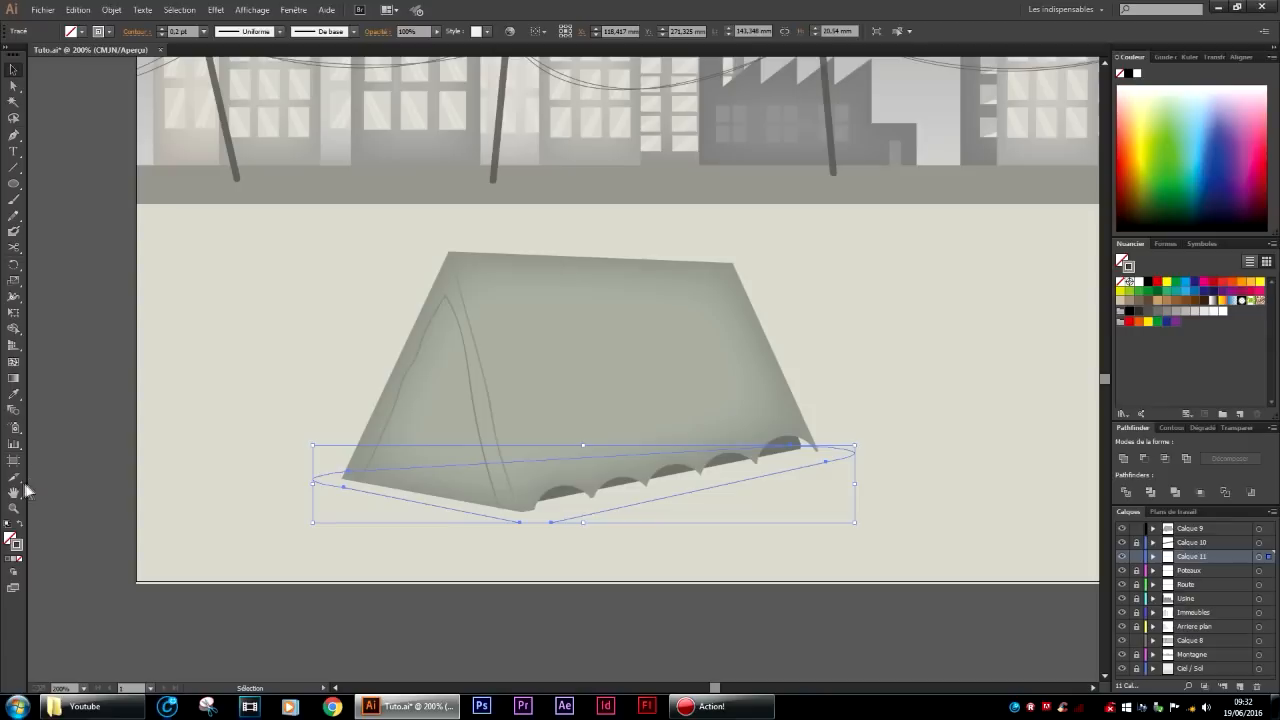
left_click(24, 526)
left_click(14, 394)
left_click(14, 551)
double_click(14, 541)
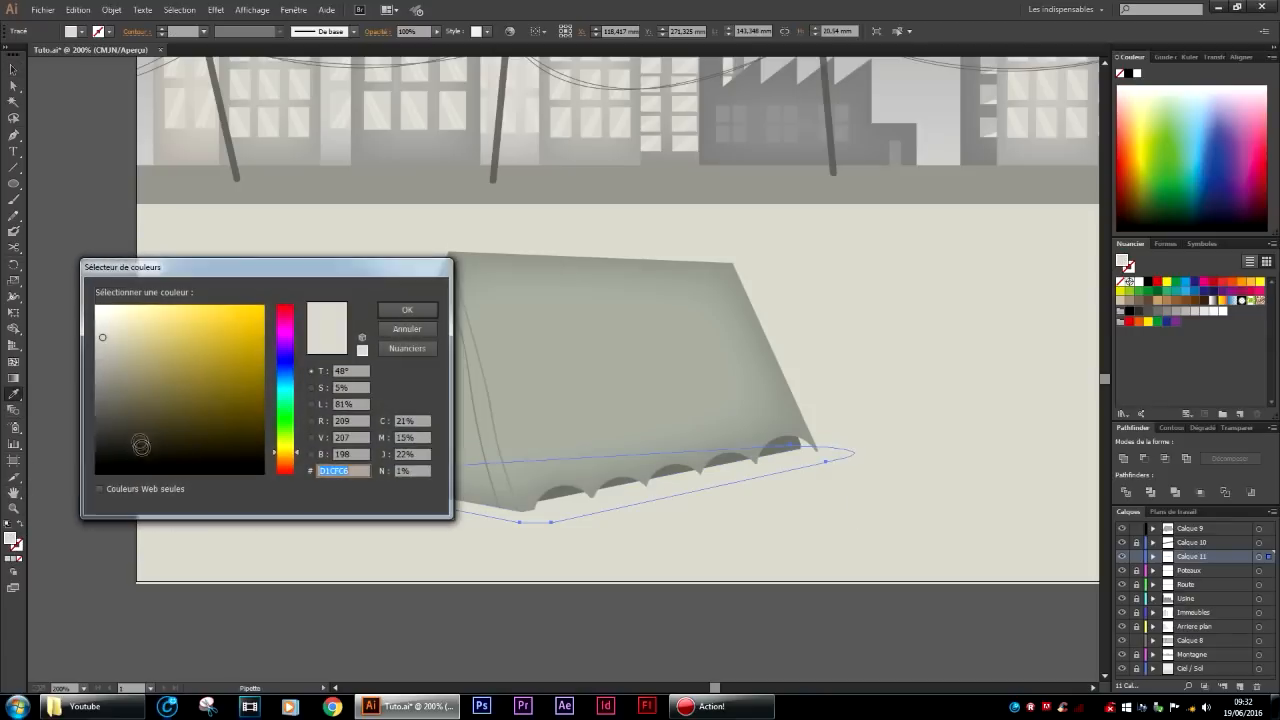
left_click(412, 308)
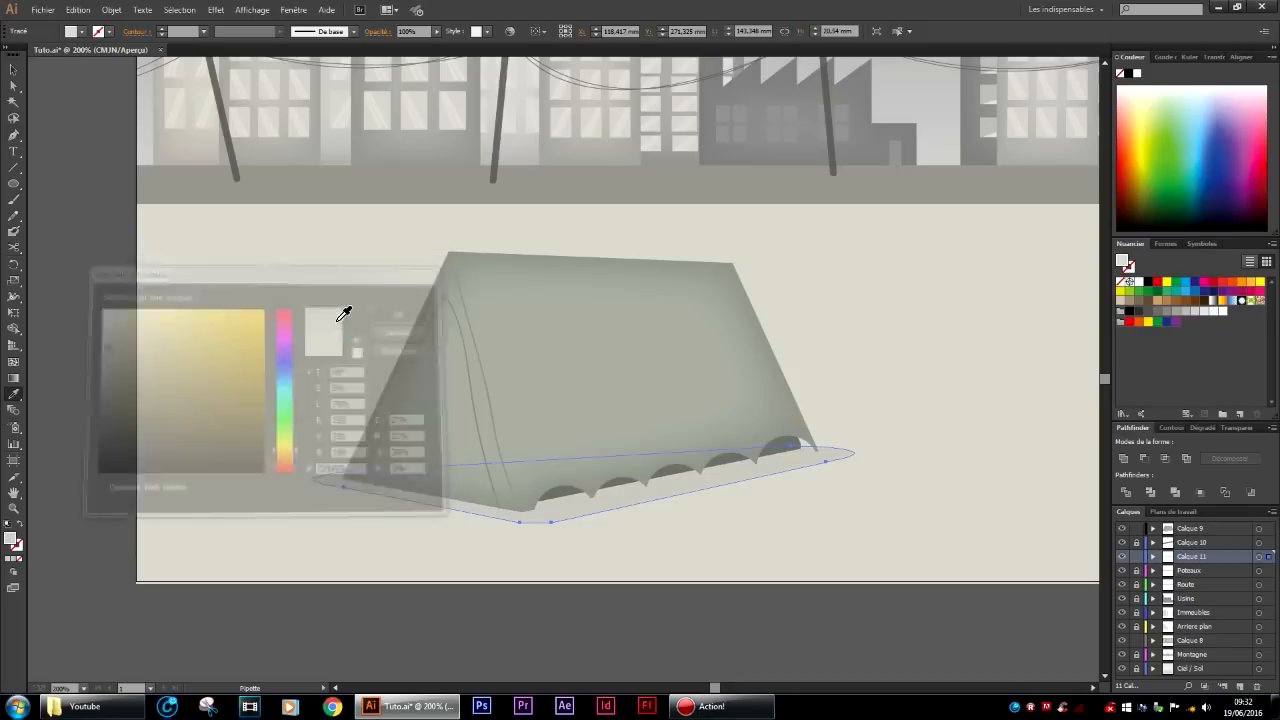
left_click(13, 69)
left_click(726, 665)
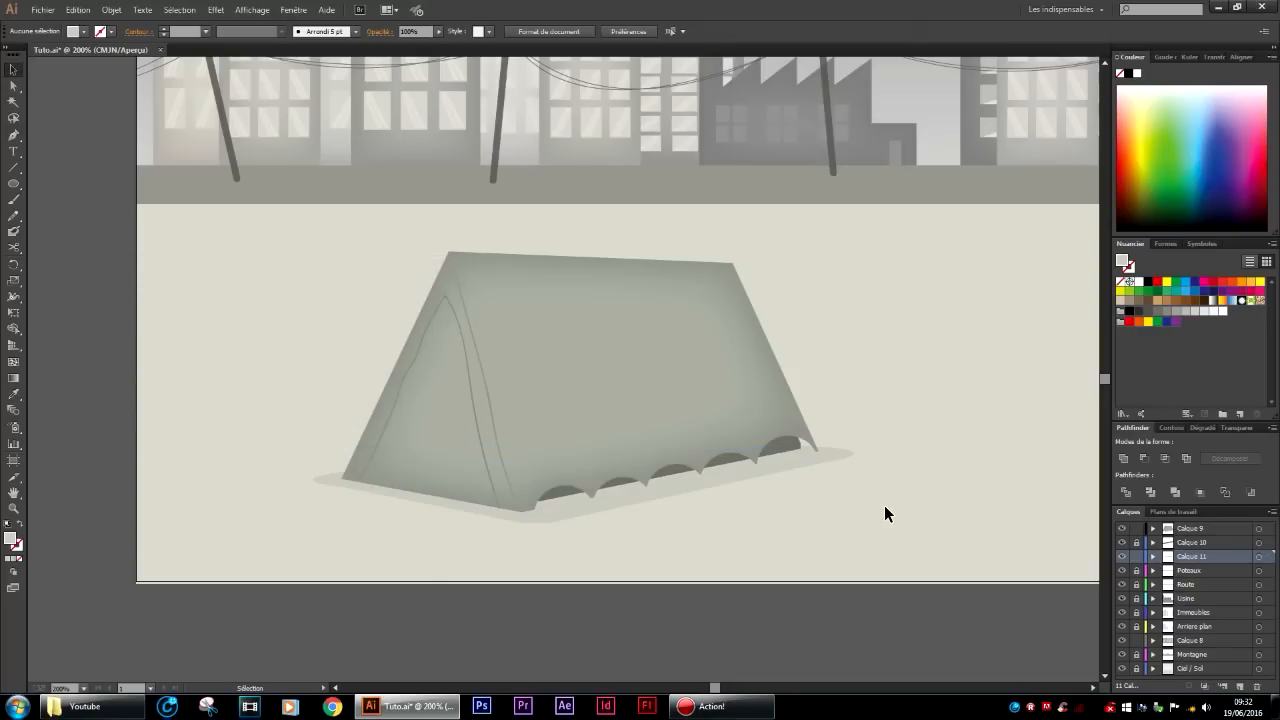
Raise the shadow's upper right anchor point so the shape fills the gap behind the last scallop.
scroll(880, 503, "down", 2)
scroll(942, 530, "left", 2)
scroll(945, 530, "right", 2)
scroll(820, 495, "up", 4)
left_click(806, 380)
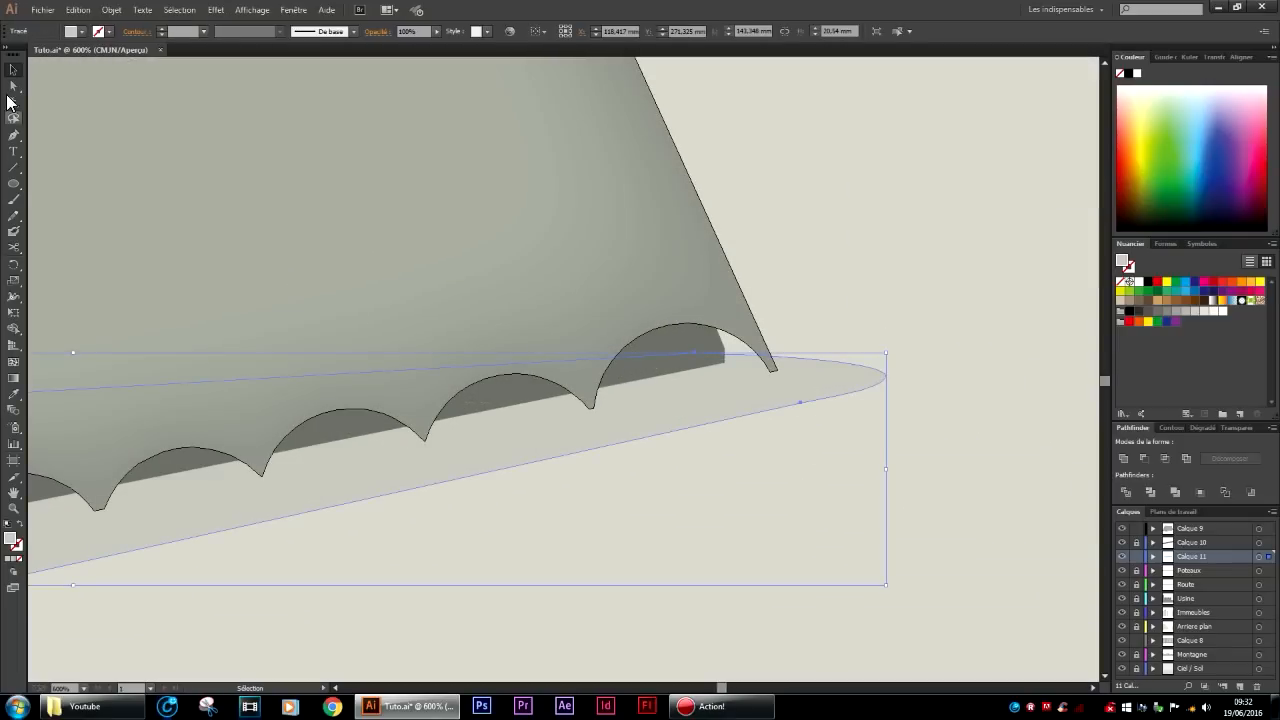
left_click(13, 86)
left_click_drag(700, 356, 700, 314)
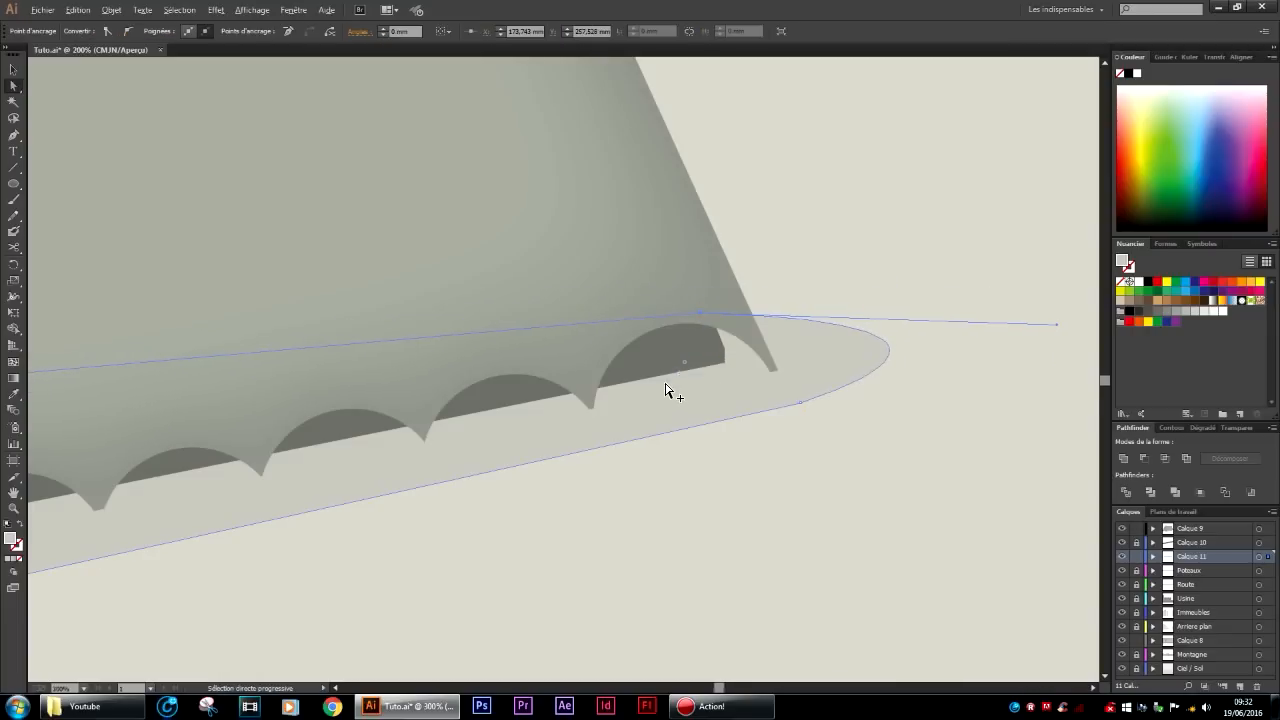
scroll(666, 390, "down", 2)
left_click(13, 71)
left_click(783, 378)
scroll(790, 608, "left", 4)
scroll(762, 598, "up", 5)
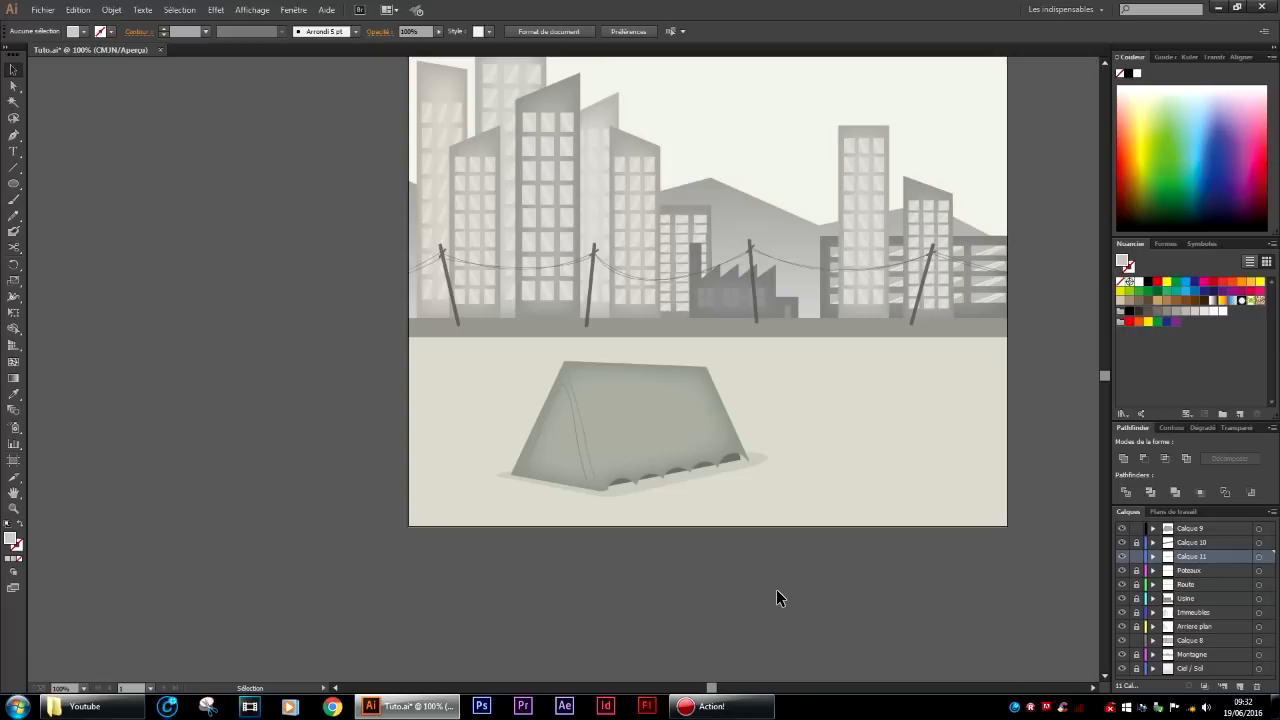
Unlock Calque 10, then select all tent parts together with the shadow and group them.
scroll(498, 449, "up", 4)
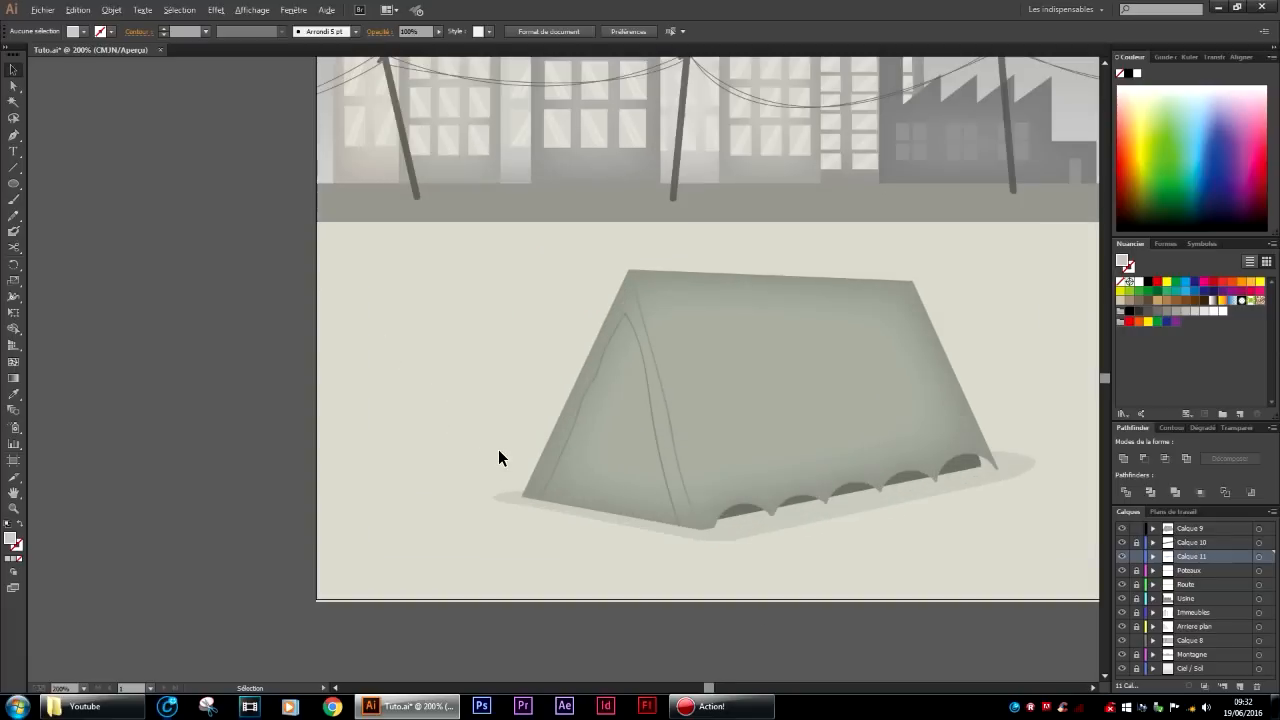
left_click(1136, 548)
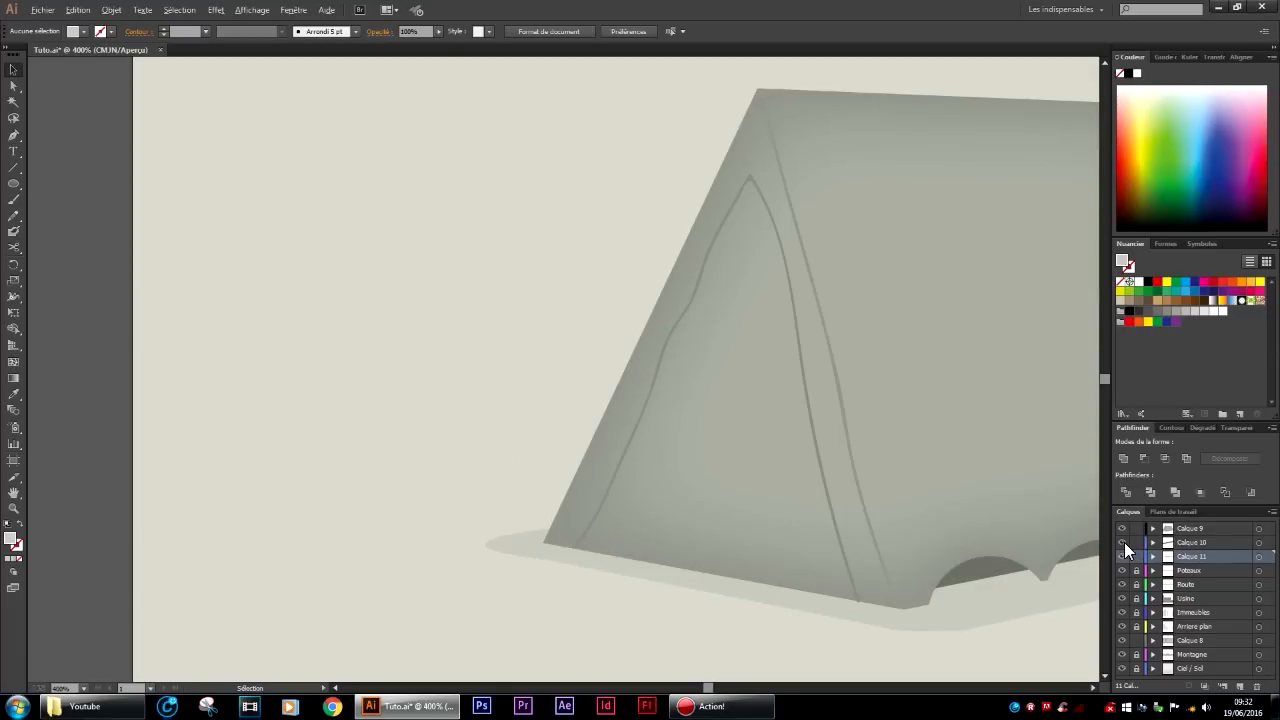
scroll(904, 501, "down", 4)
scroll(908, 503, "right", 3)
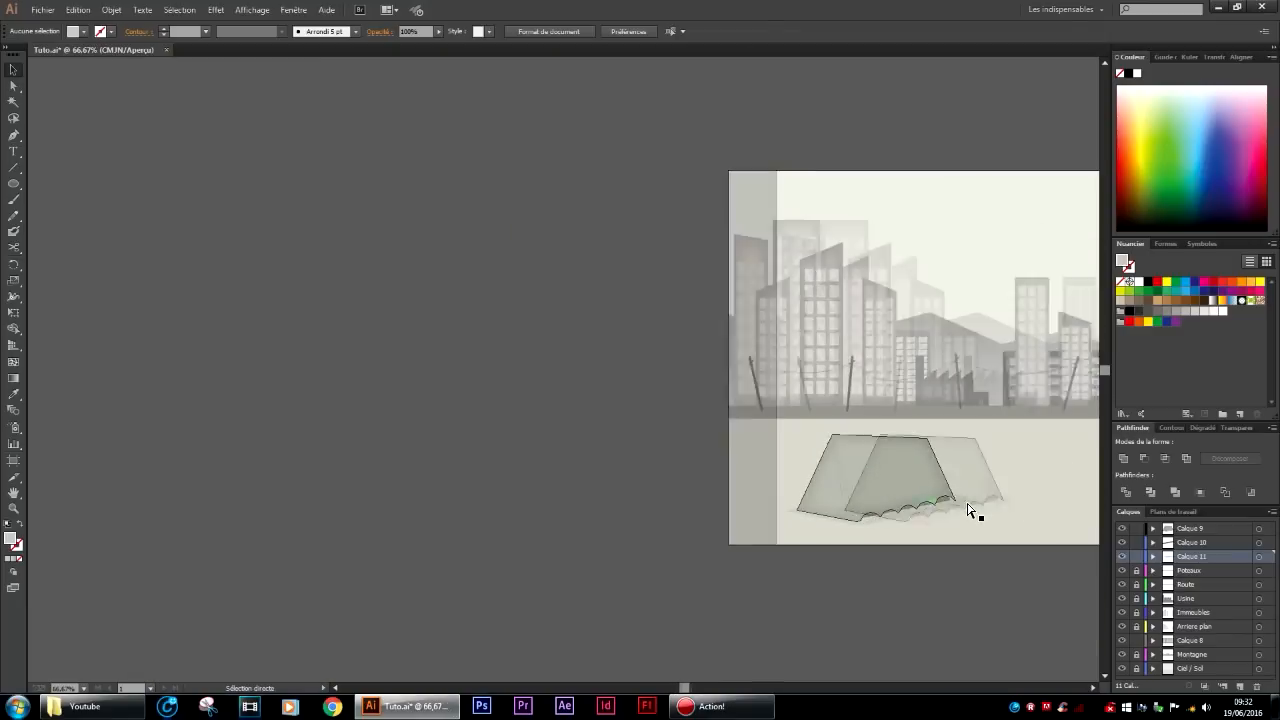
left_click_drag(620, 449, 612, 427)
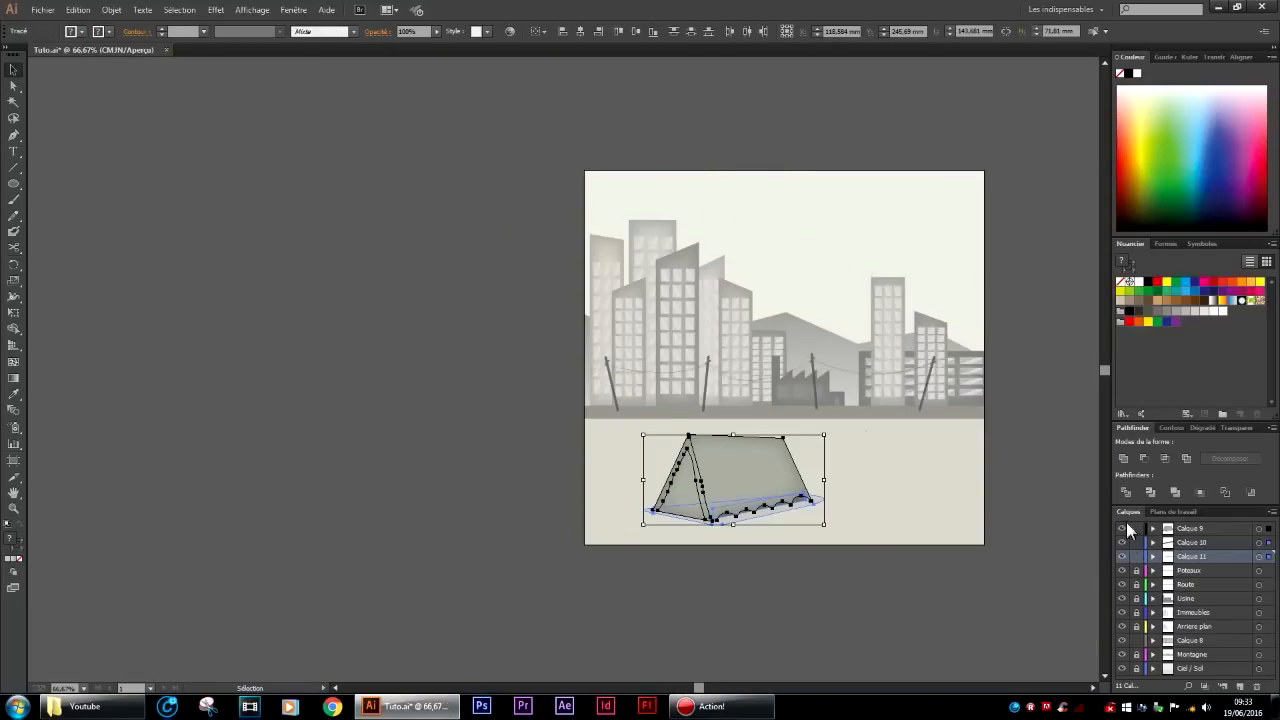
key("ctrl+g")
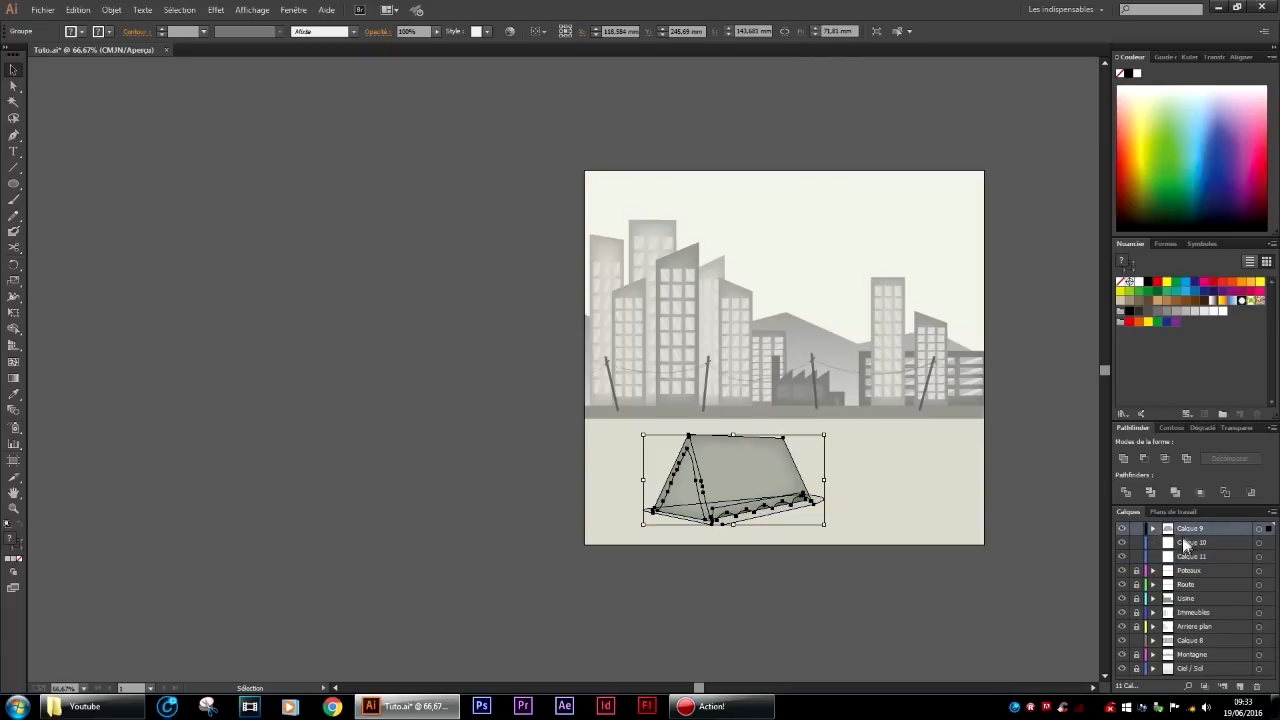
Delete the layers Calque 10, Calque 11 and Calque 8, and rename Calque 9 as Tente and lock it.
left_click(1256, 688)
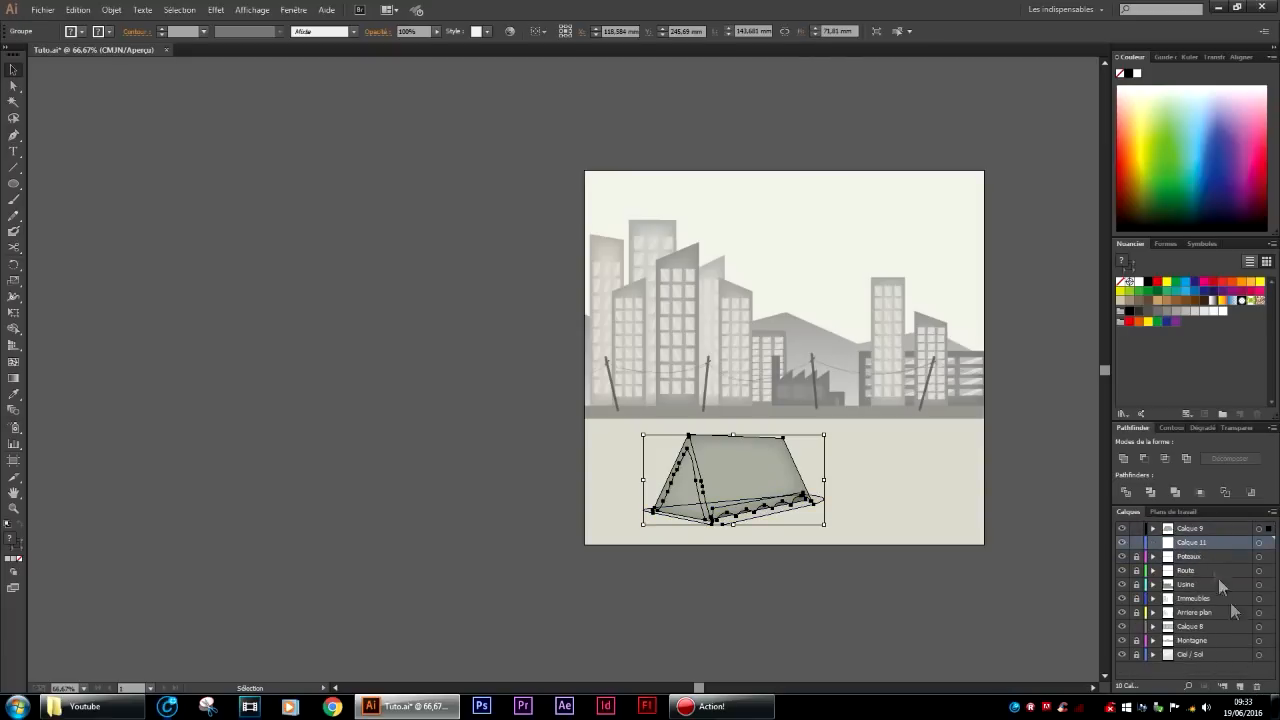
left_click(1256, 686)
double_click(1190, 527)
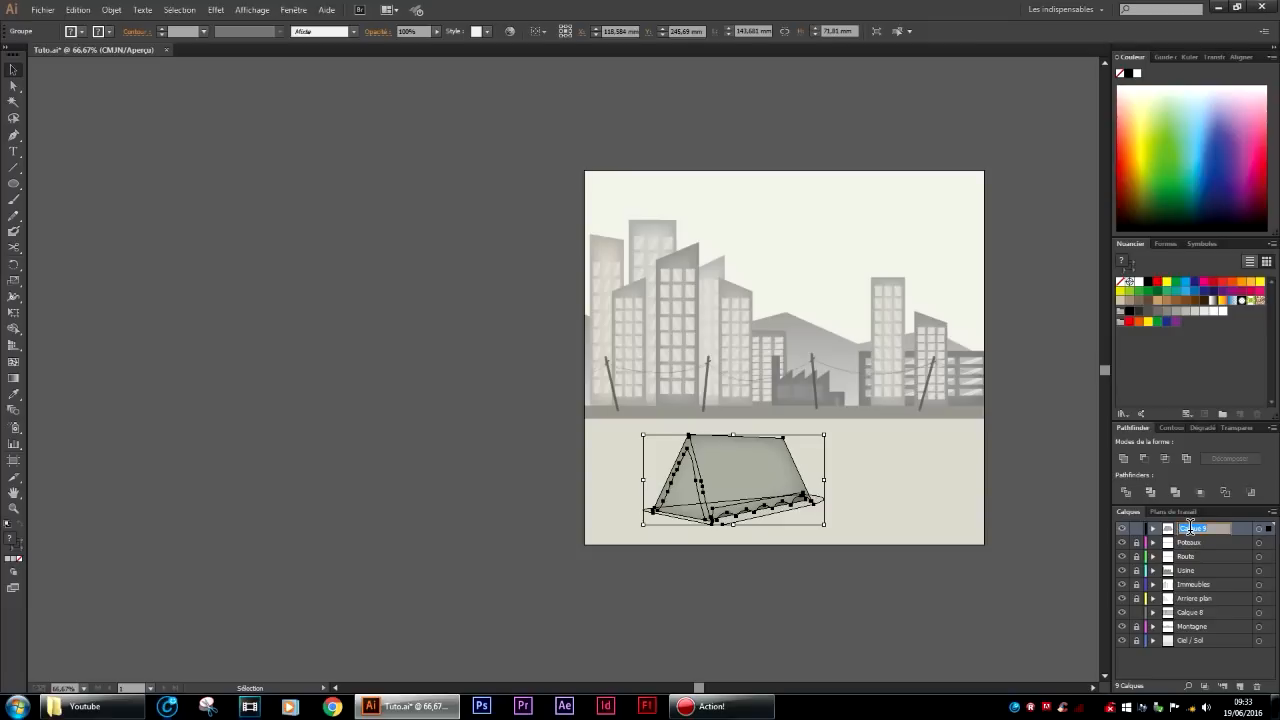
type("T")
type("ente")
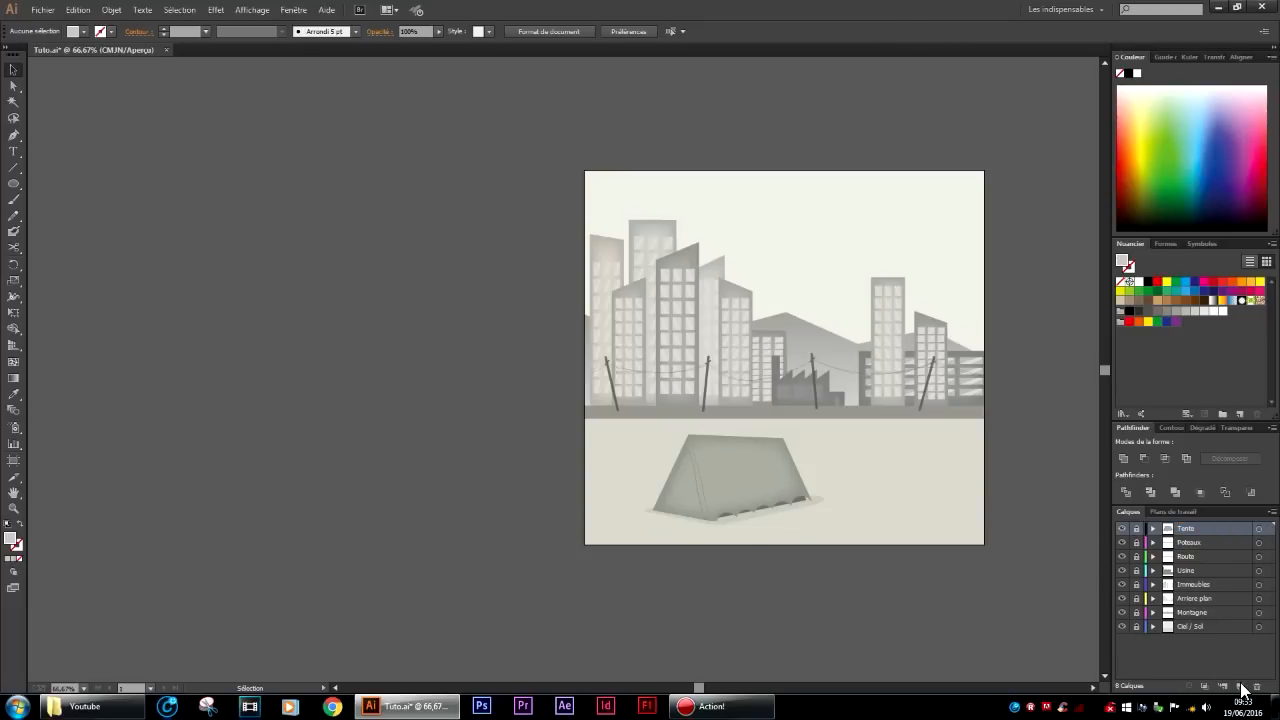
Add a new layer above Tente and name it Barbacue.
left_click(1240, 686)
double_click(1191, 530)
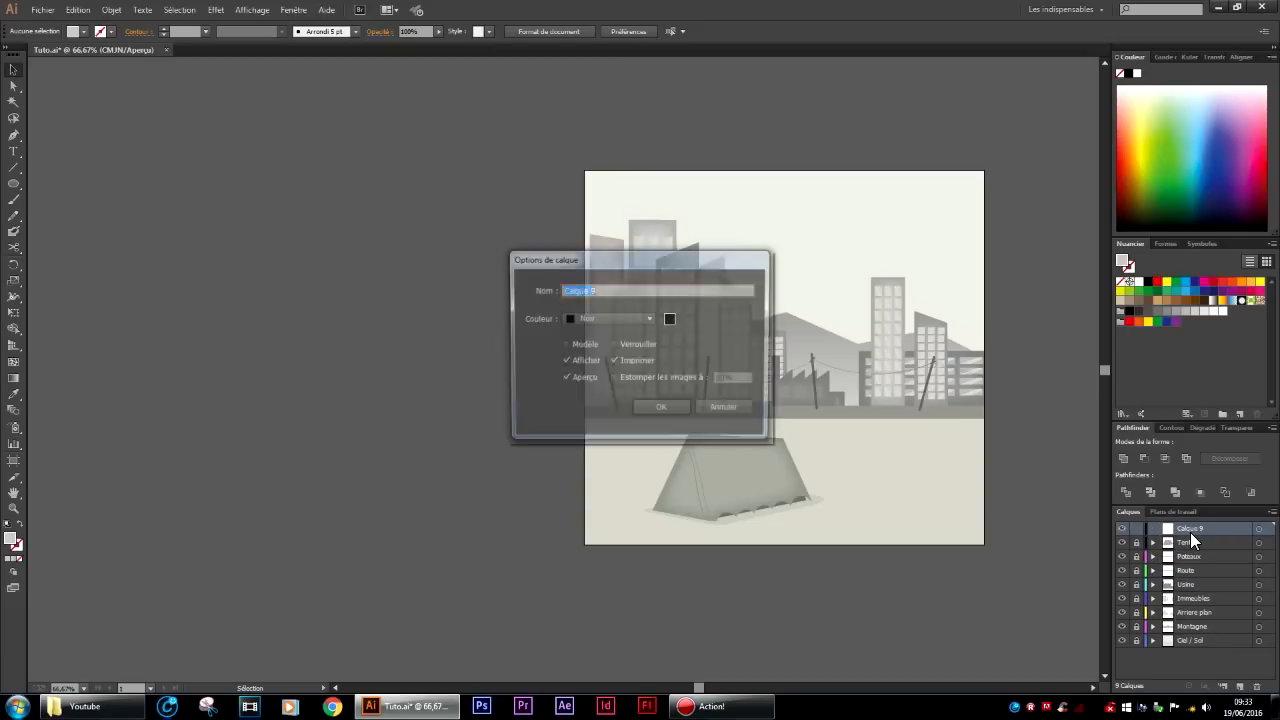
type("Barbacue")
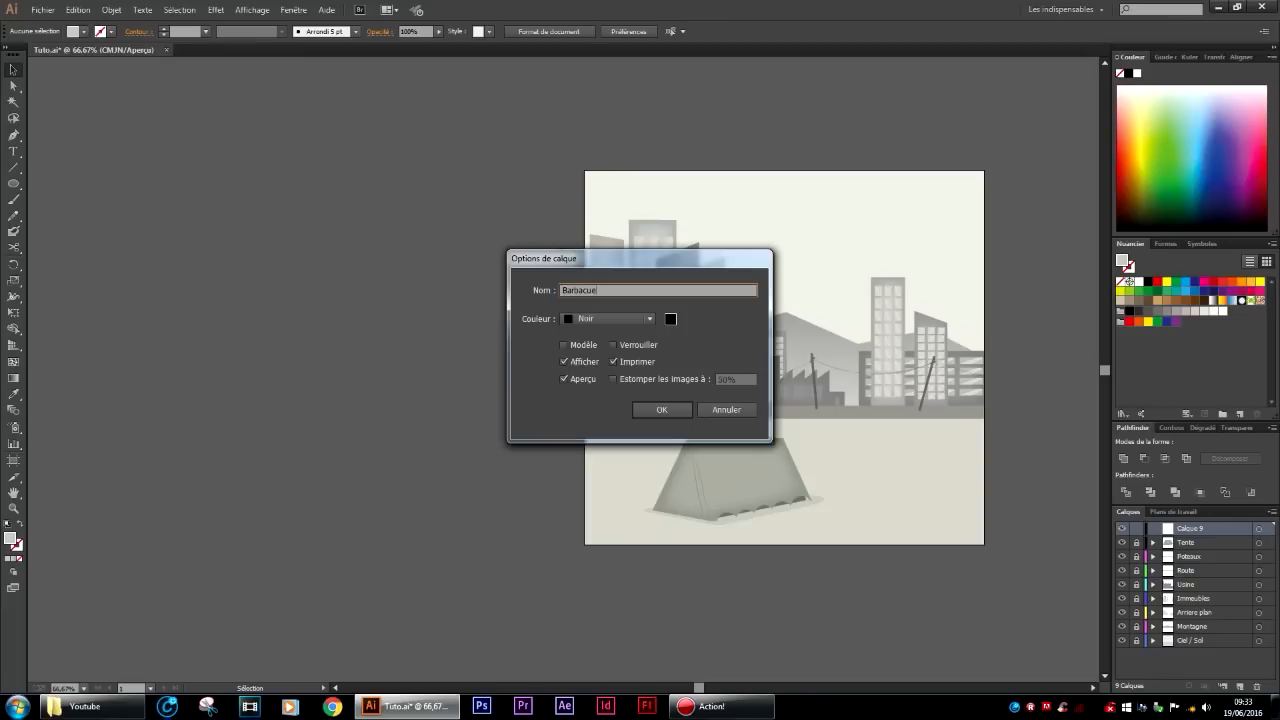
left_click(662, 409)
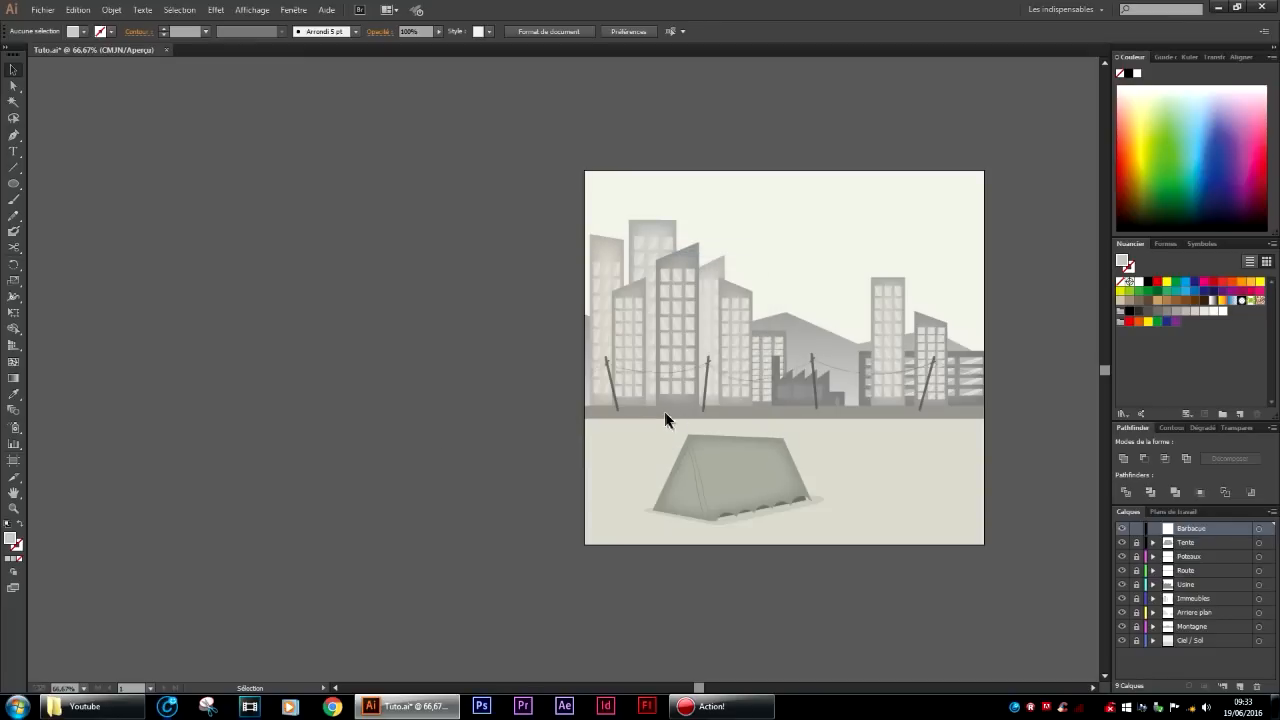
Draw an ellipse about 40 by 29 mm on the ground to the left of the tent.
scroll(470, 441, "up", 2)
scroll(600, 460, "right", 6)
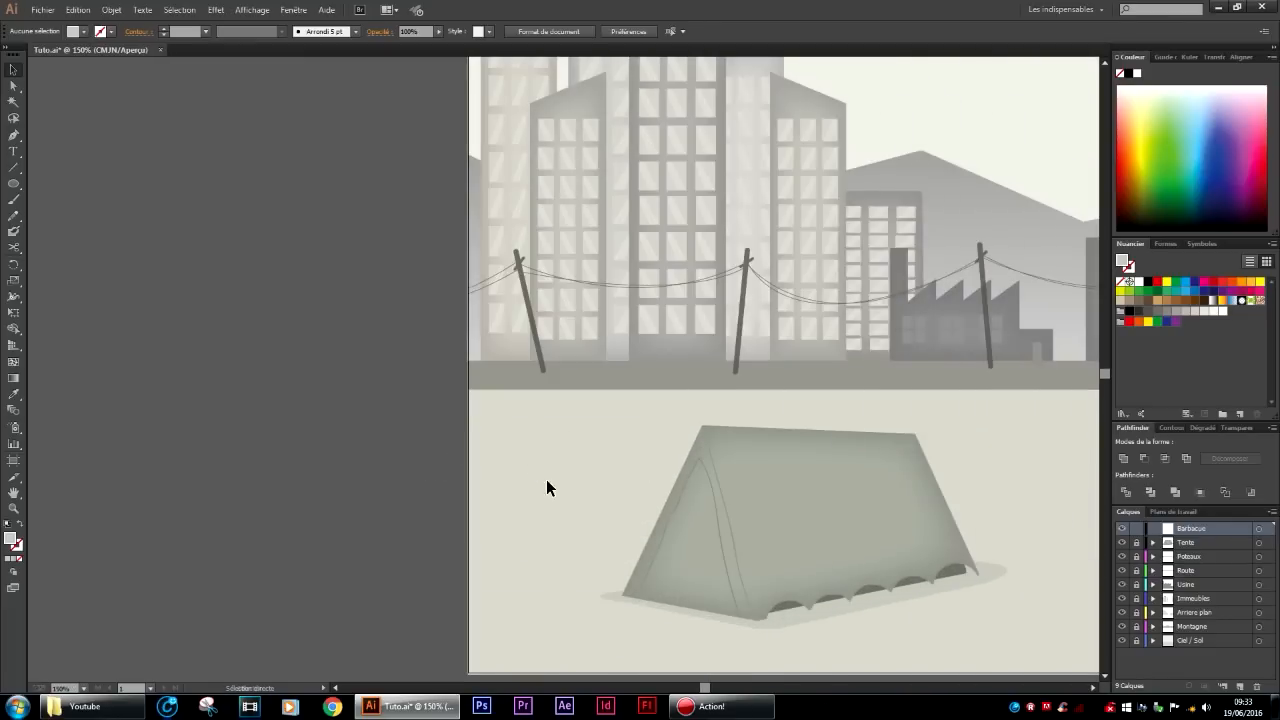
scroll(546, 480, "up", 2)
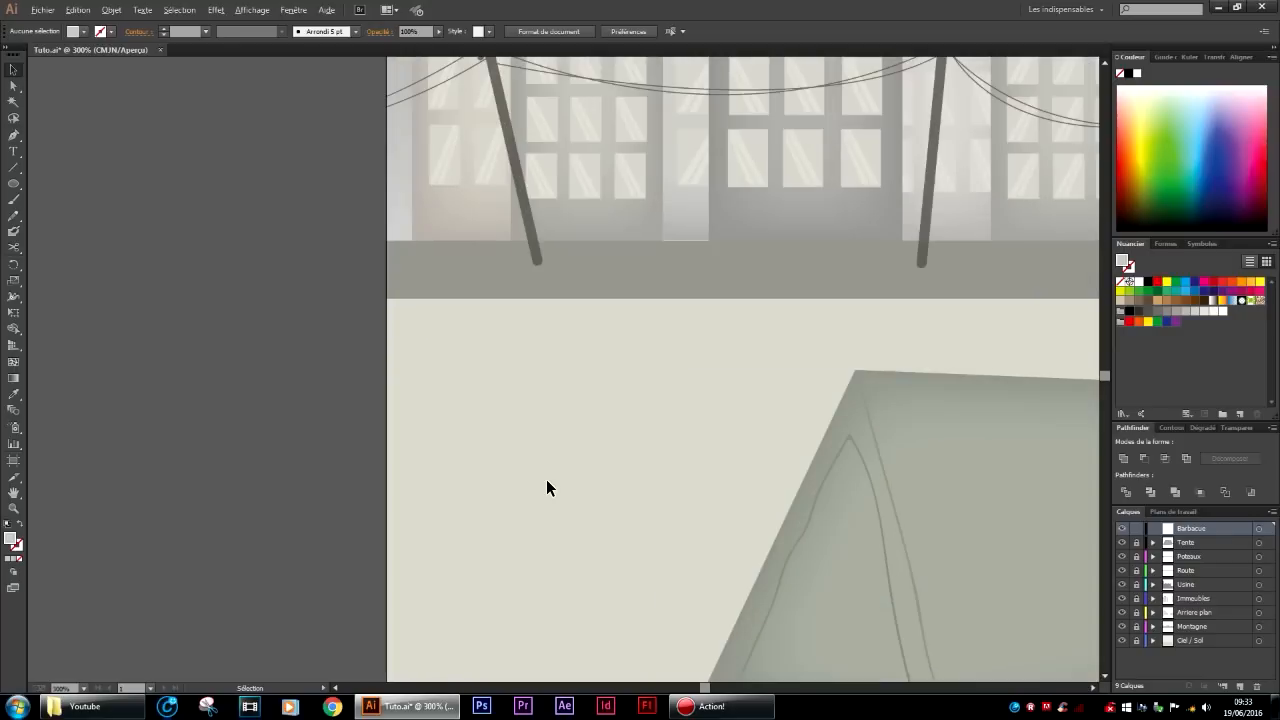
left_click(13, 185)
left_click_drag(412, 447, 638, 612)
scroll(595, 490, "down", 3)
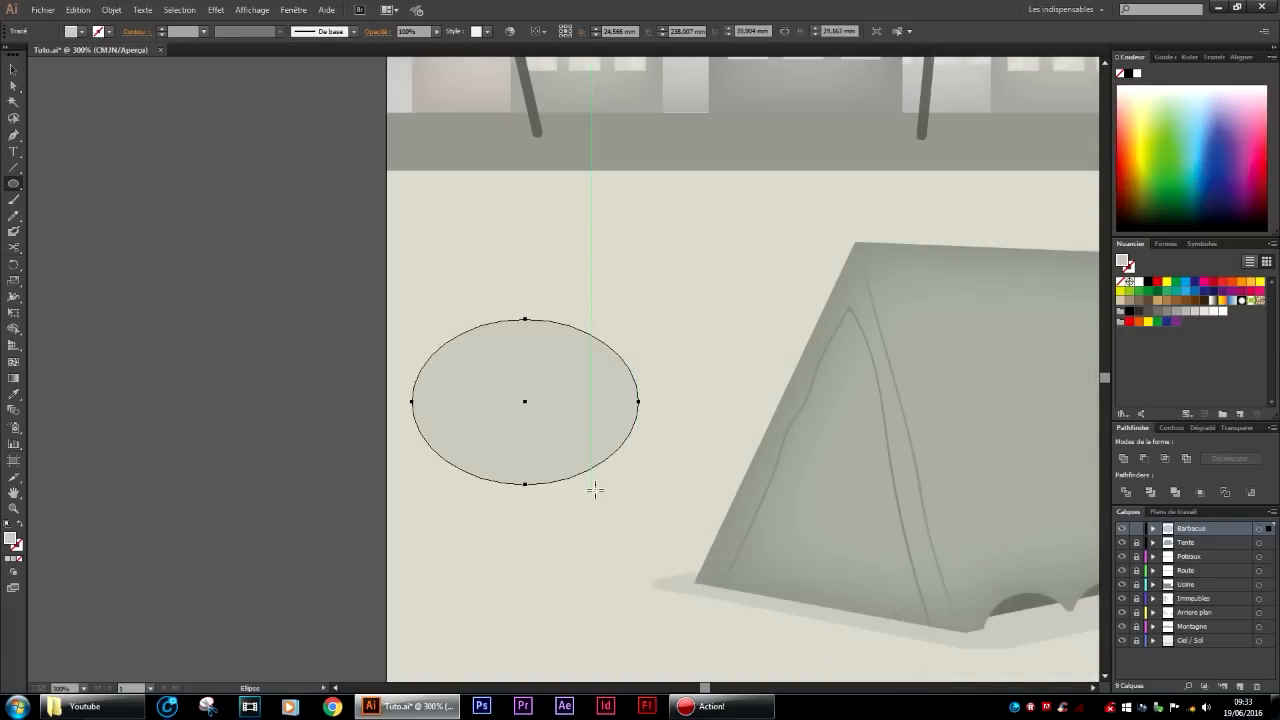
Shift the ellipse slightly right and draw a rounded bar about 43.5 by 4.4 mm centred across its middle.
left_click(14, 70)
mouse_move(528, 401)
left_mouse_down()
mouse_move(578, 408)
mouse_move(544, 403)
left_mouse_up()
left_click_drag(13, 183, 92, 198)
left_click_drag(427, 396, 672, 416)
key("v")
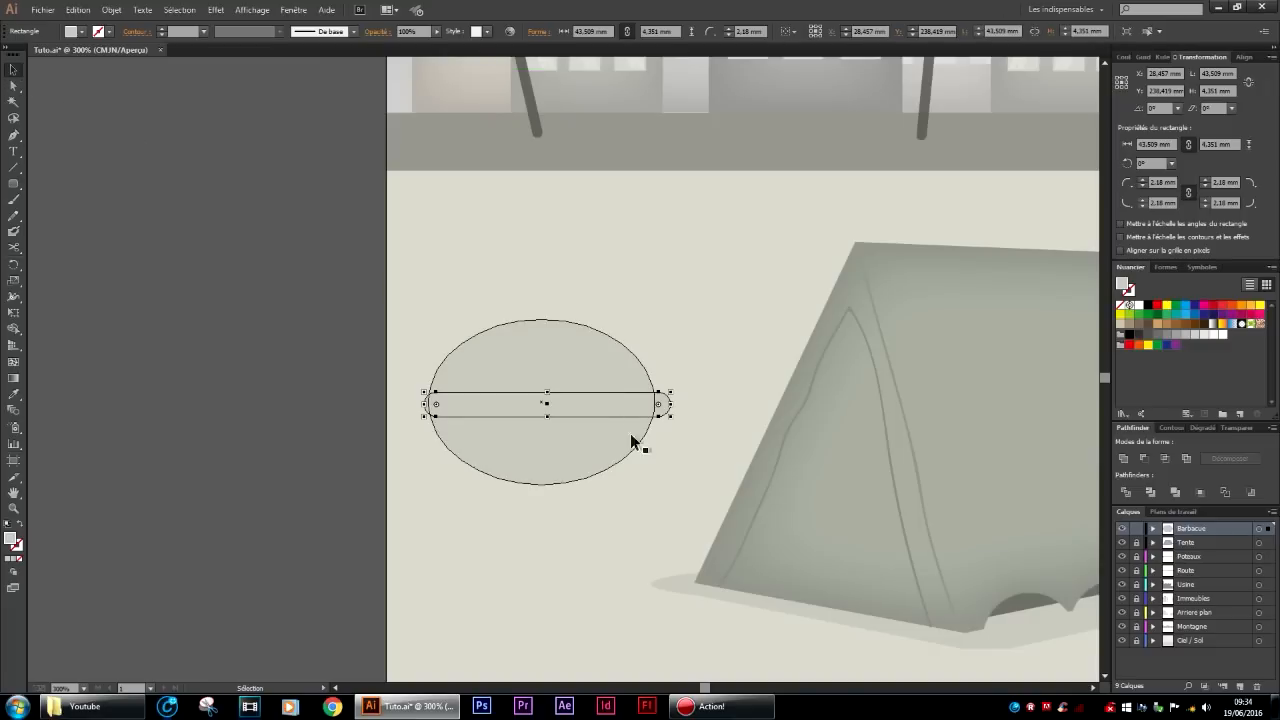
left_click_drag(640, 420, 634, 420)
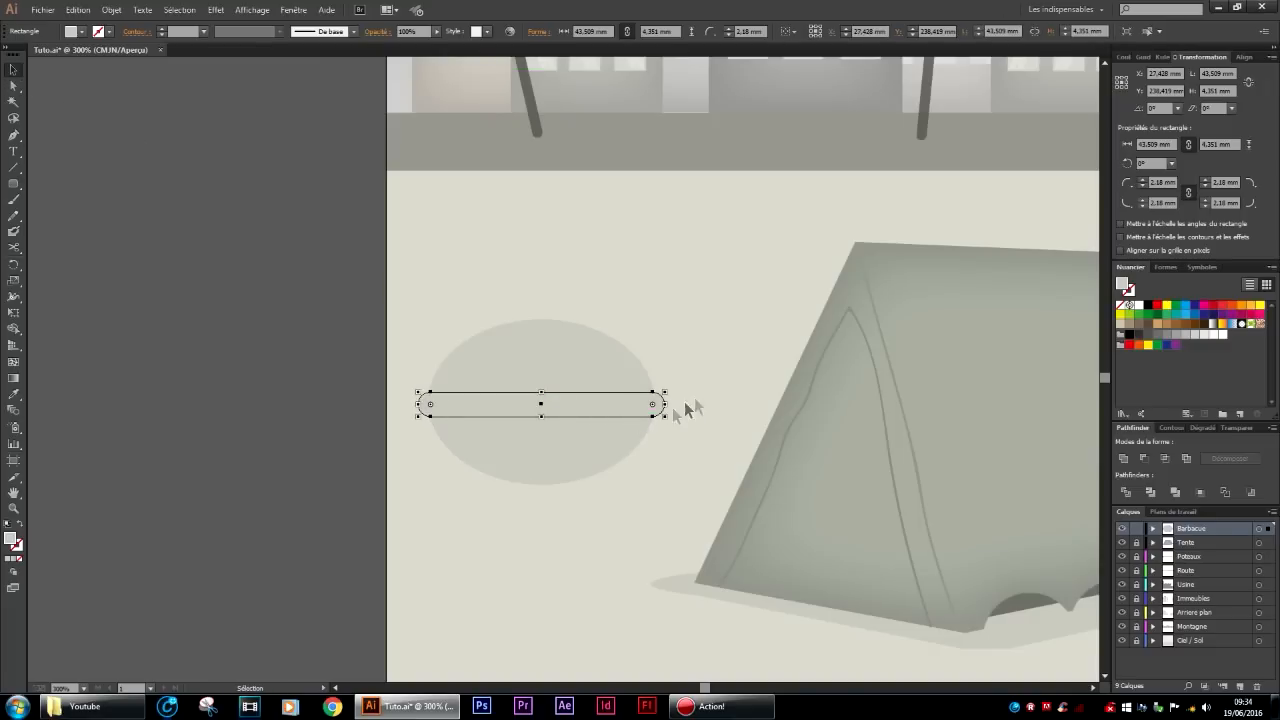
left_click(615, 575)
Draw a thin rounded rectangle about 2.2 by 29.4 mm and place it tilted under the ellipse as the left leg.
scroll(602, 581, "down", 3)
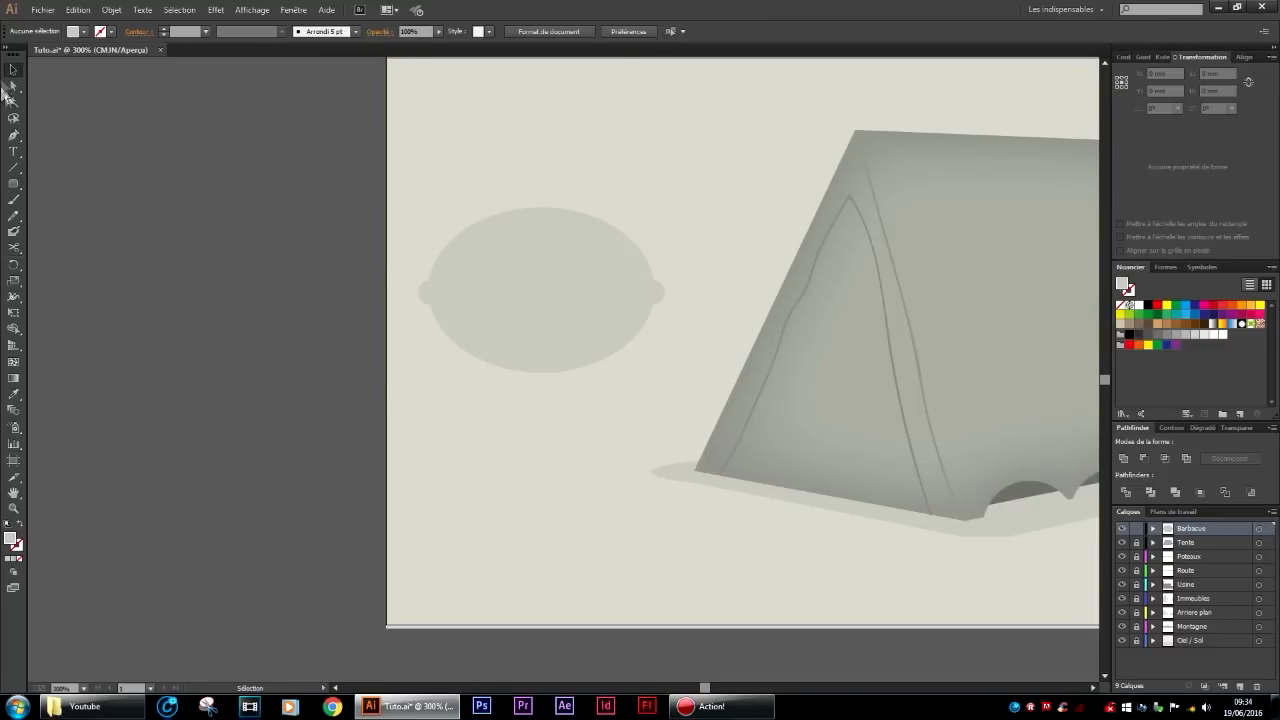
left_click(13, 183)
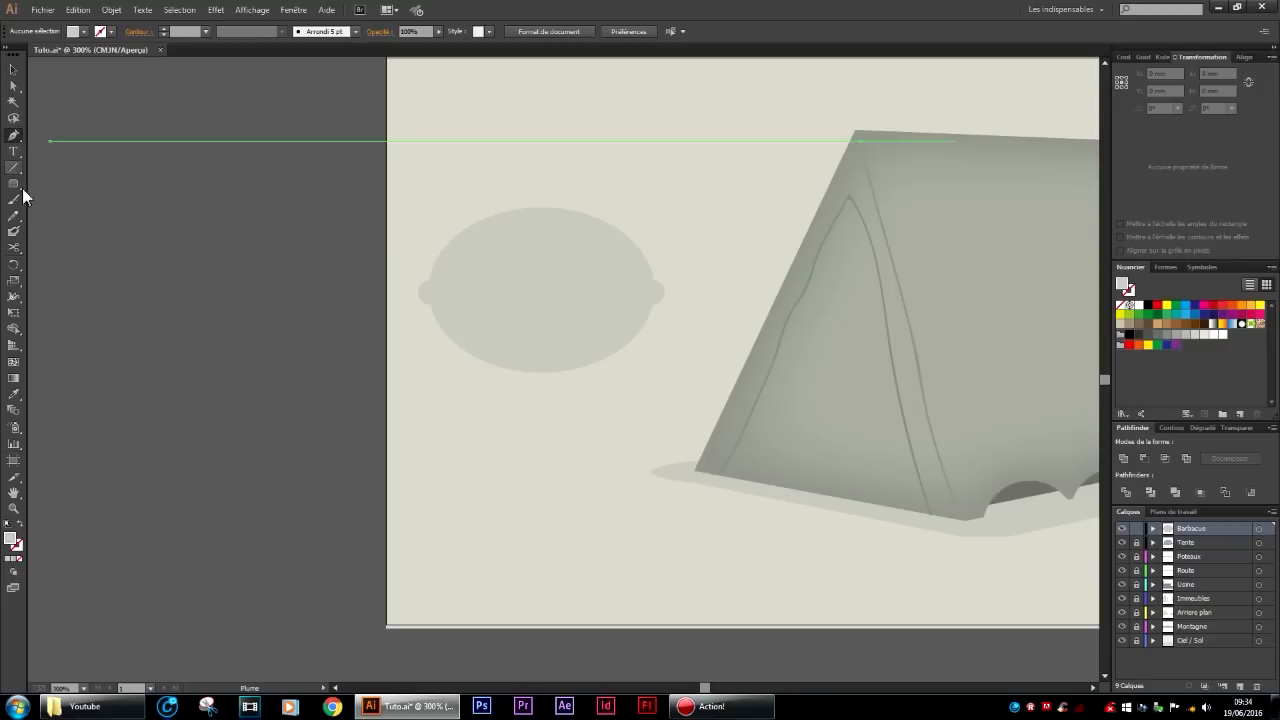
left_click_drag(463, 389, 473, 550)
left_click(12, 70)
left_click_drag(472, 505, 538, 438)
Copy the left leg to the right and reflect the copy so that it slants the opposite way.
left_click_drag(543, 320, 583, 415)
right_click(602, 375)
mouse_move(677, 556)
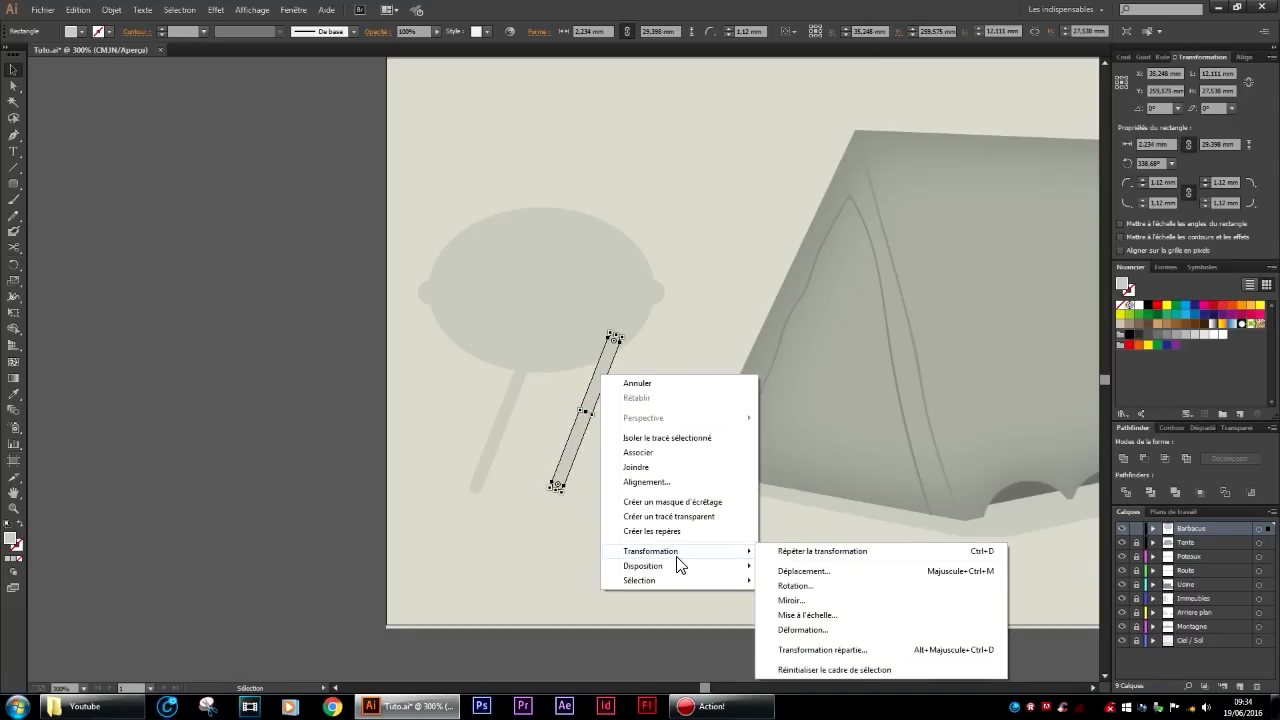
left_click(829, 600)
left_click(670, 438)
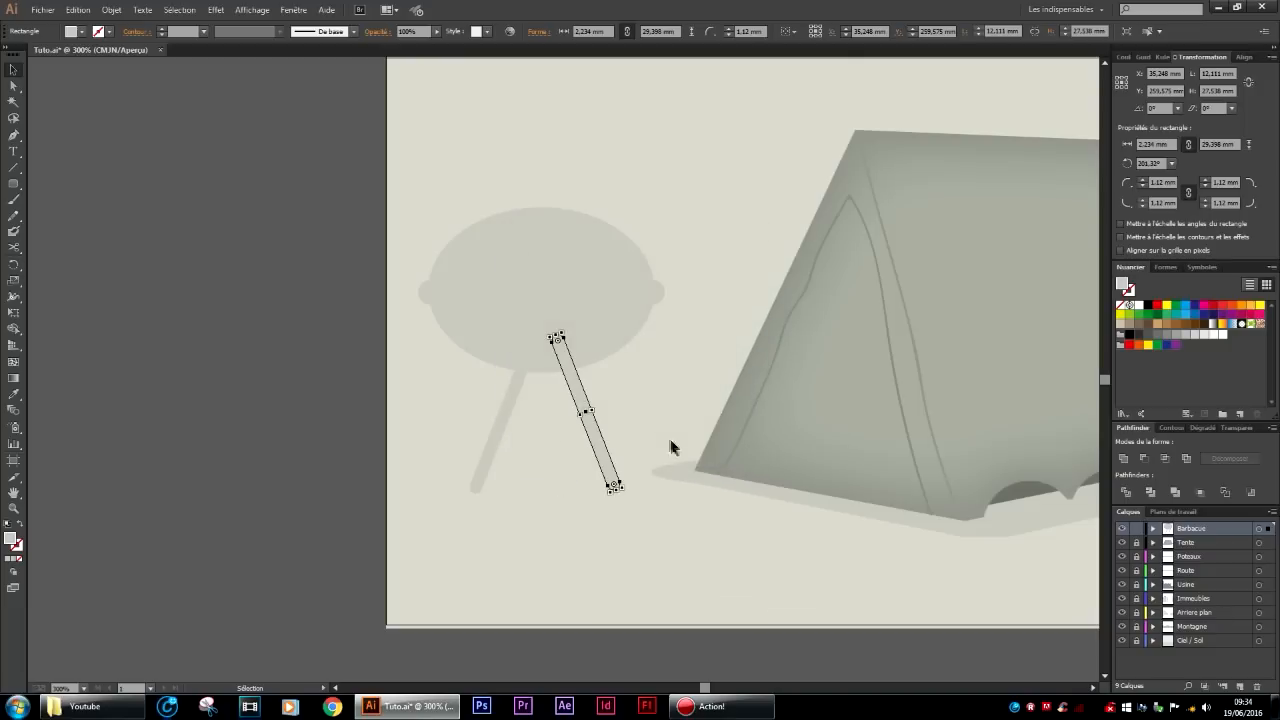
Copy the right leg between the two outer legs and rotate it nearly upright as the middle leg.
left_click_drag(583, 402, 545, 401)
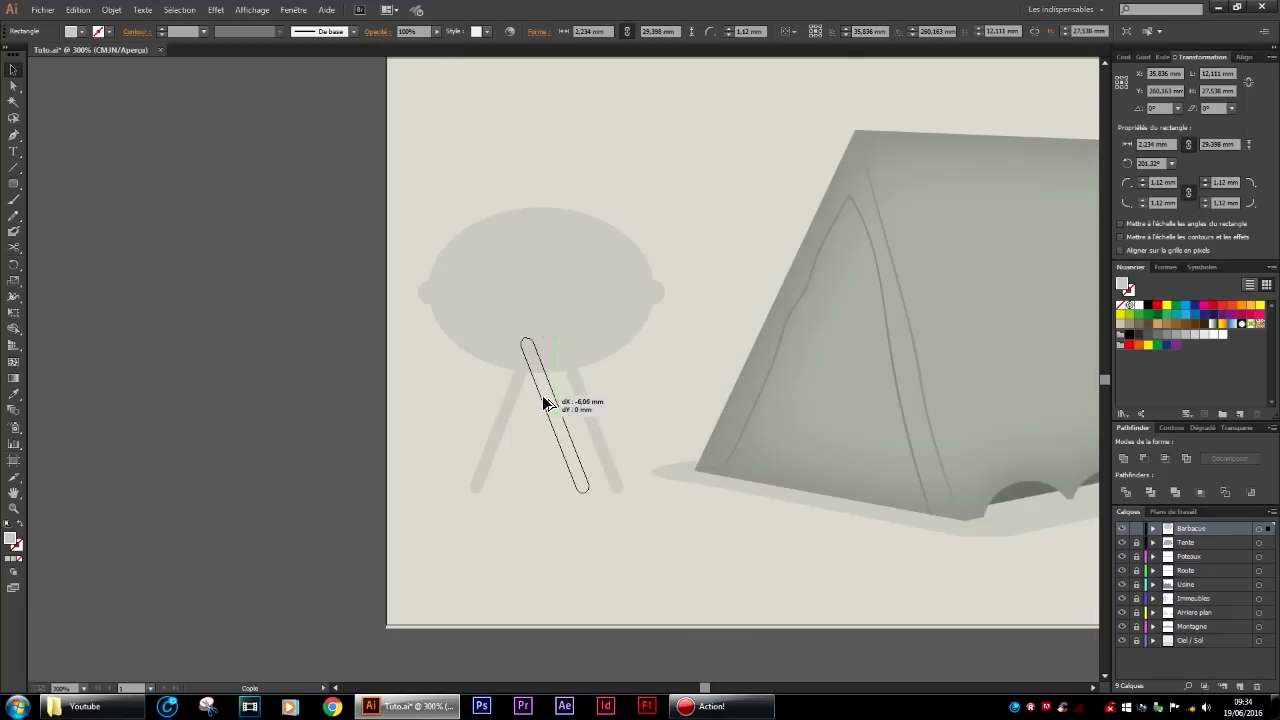
left_click_drag(532, 332, 577, 337)
left_click_drag(556, 391, 541, 377)
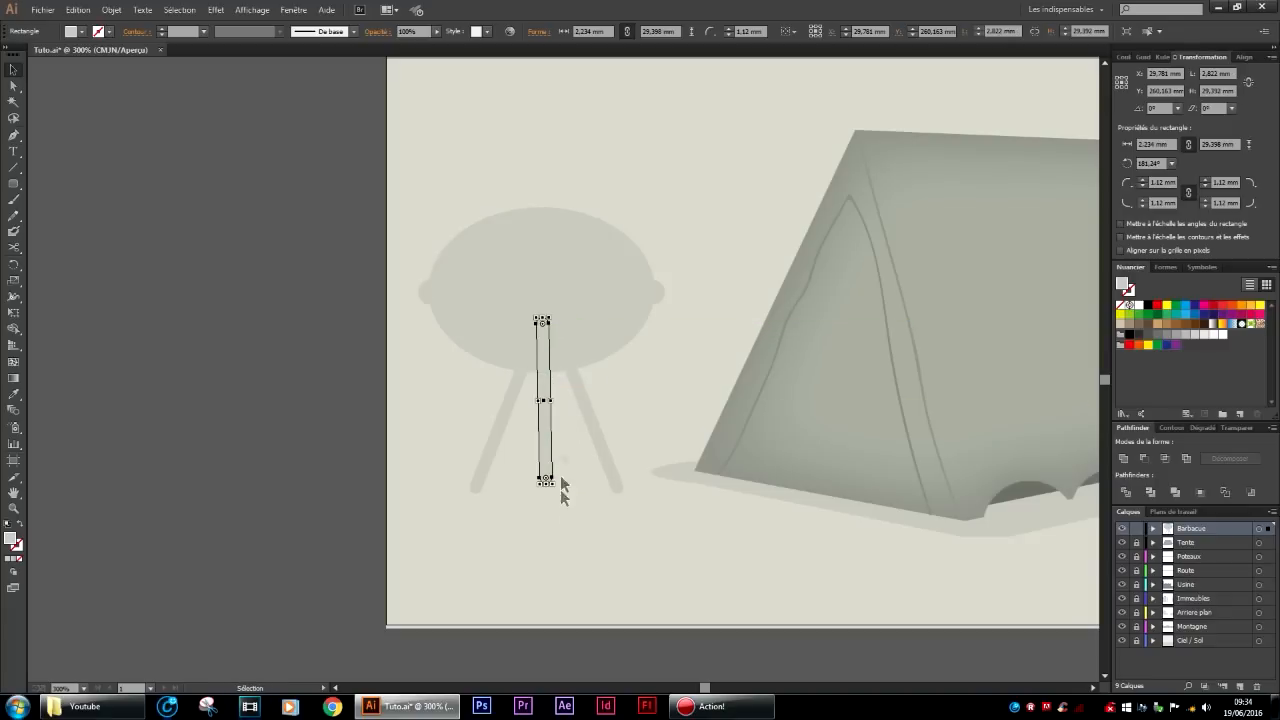
left_click(460, 469)
Scale the ellipse and its bar together down to about 34.6 by 23.2 mm and lower them onto the legs.
scroll(462, 480, "down", 4)
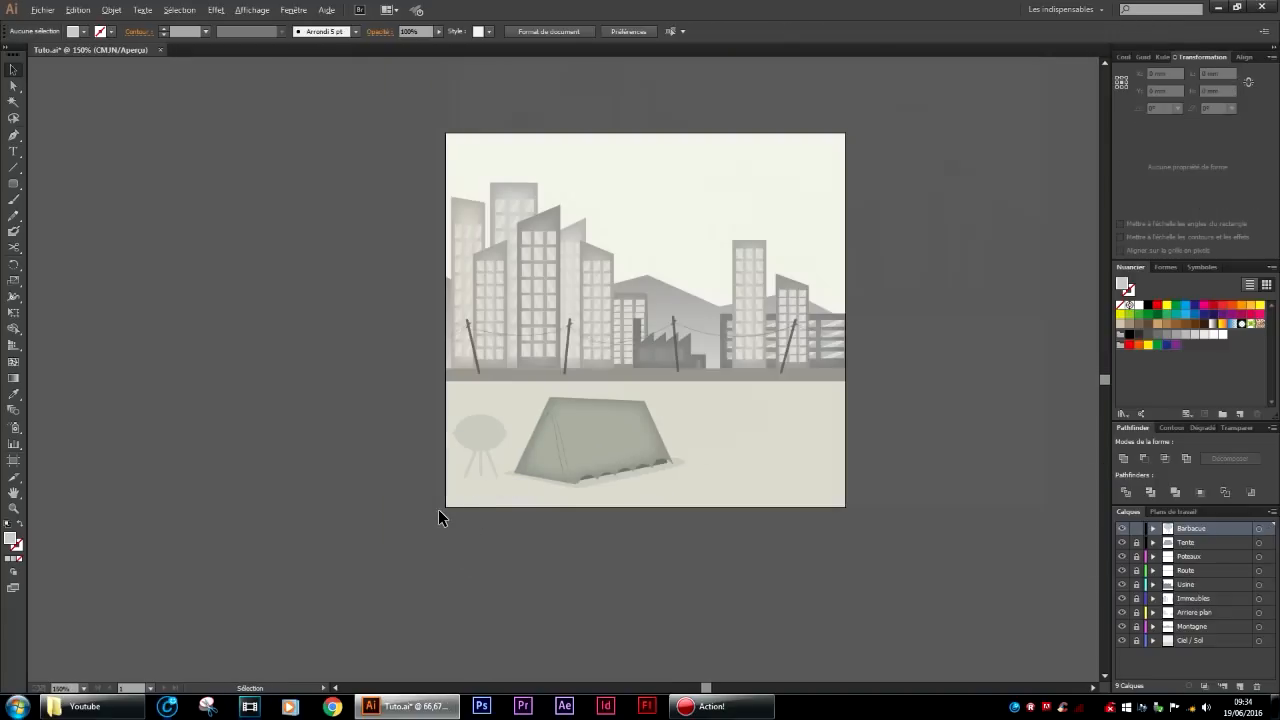
scroll(440, 515, "up", 3)
left_click_drag(687, 490, 687, 490)
left_click(618, 388)
left_click(605, 287)
left_click(606, 279, "shift")
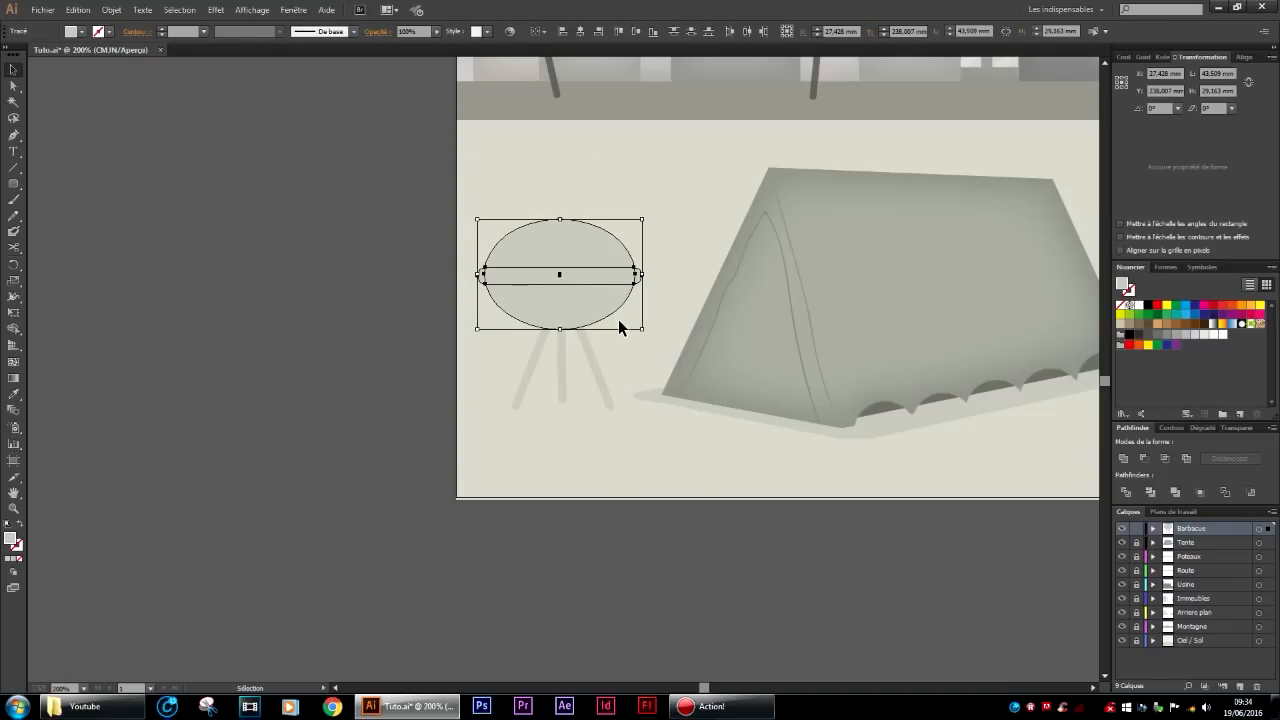
left_click_drag(641, 328, 632, 318)
key("Down")
key("Down")
key("Down")
key("Down")
key("Down")
key("Down")
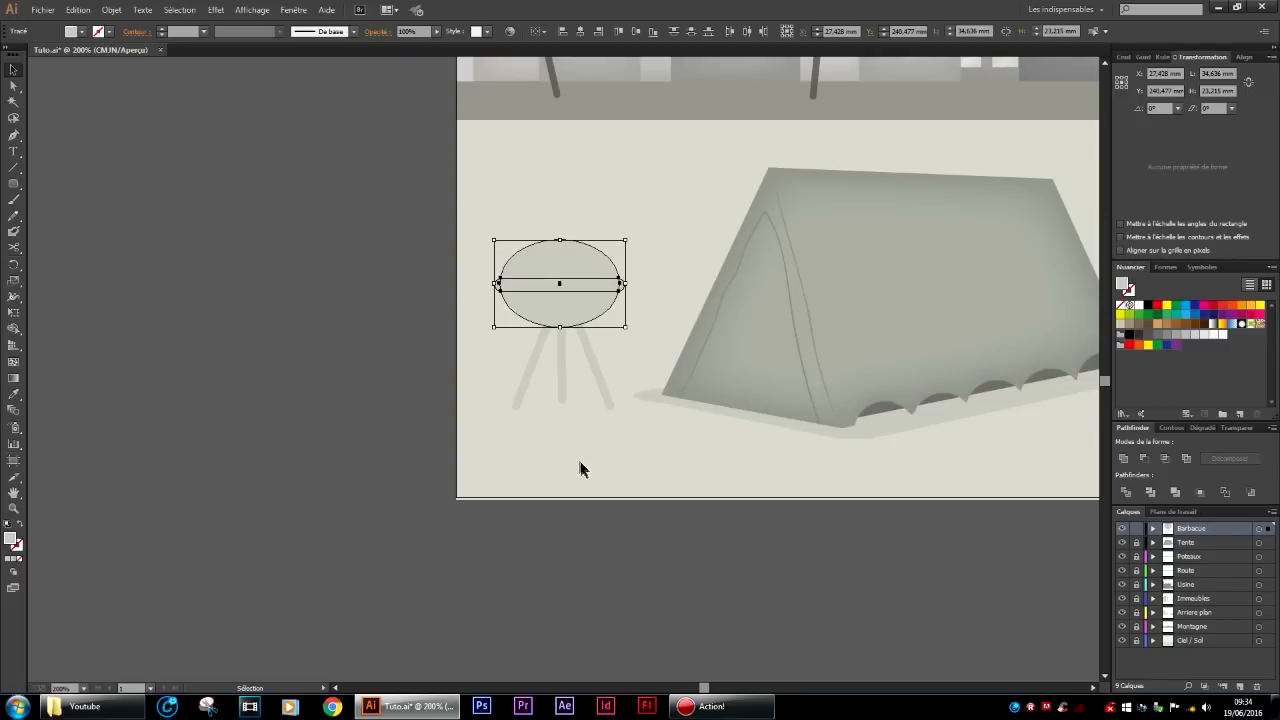
Scale the whole barbecue down to about 27.2 by 35.4 mm and move it slightly lower on the ground.
left_click_drag(664, 468, 440, 195)
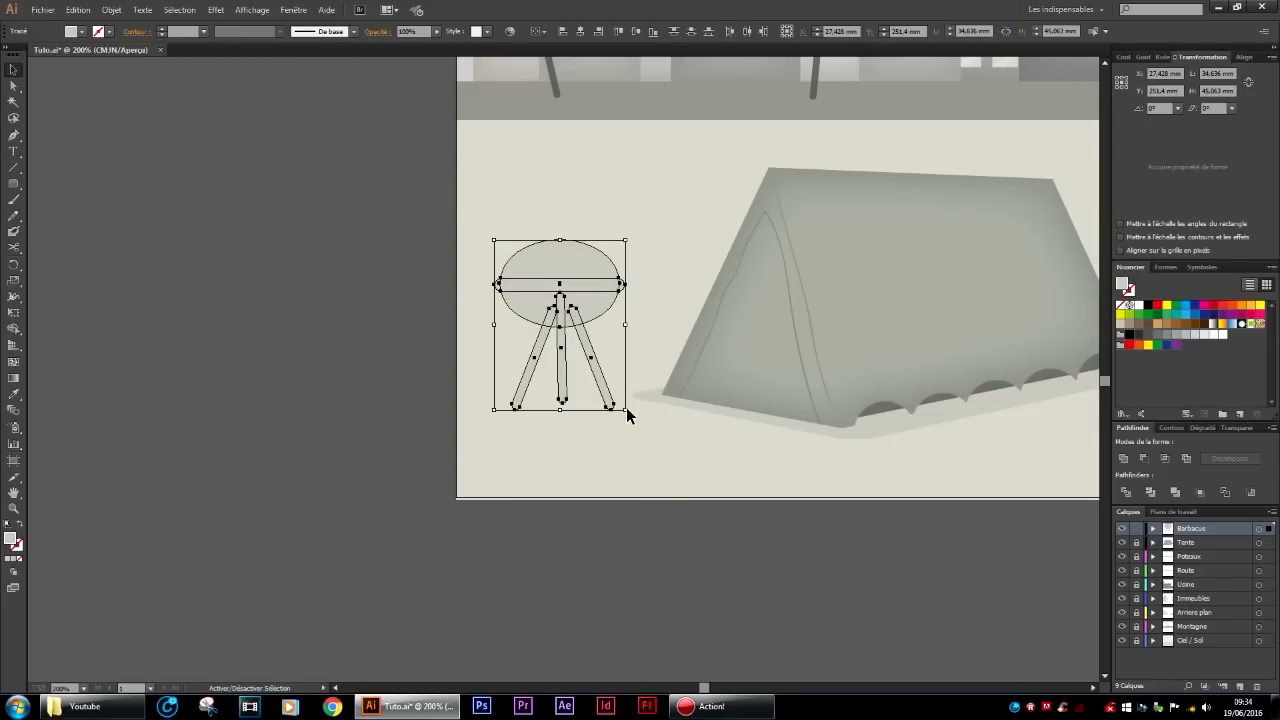
left_click_drag(627, 410, 598, 373)
left_click_drag(572, 293, 575, 320)
left_click(528, 433)
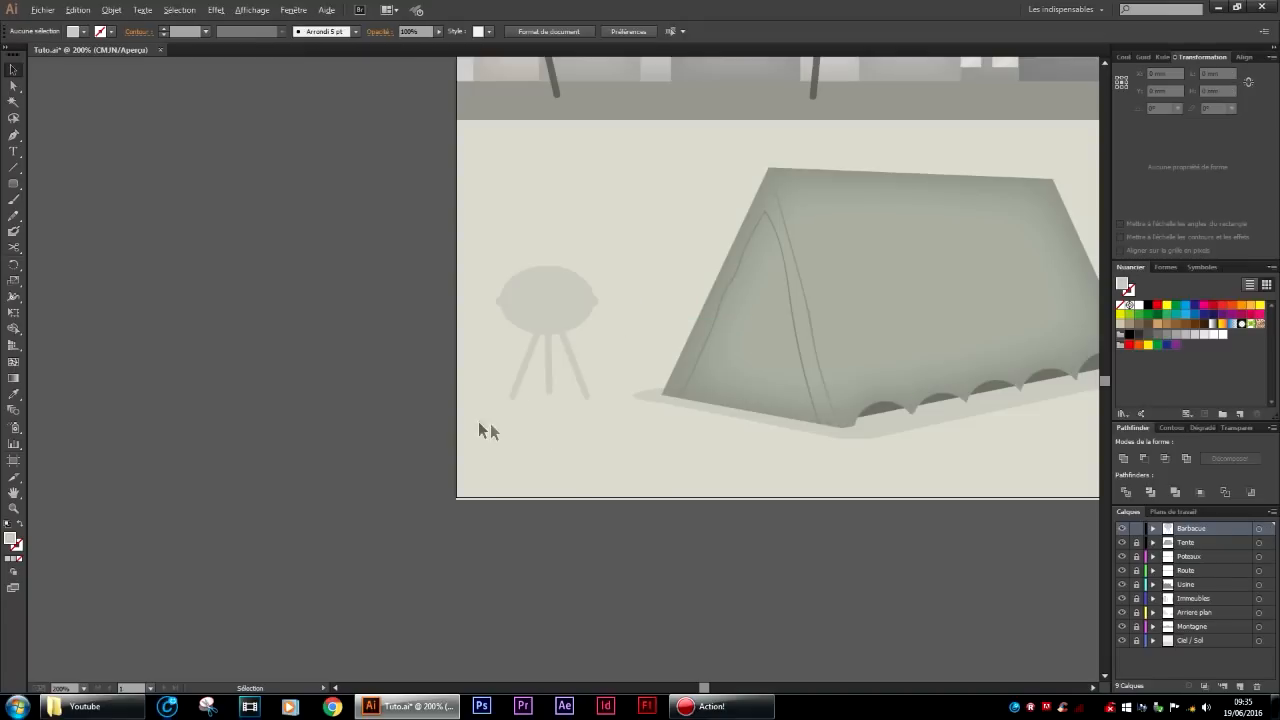
Select the barbecue's ellipse, bar and three legs and unite them into one shape.
left_click_drag(490, 242, 627, 467)
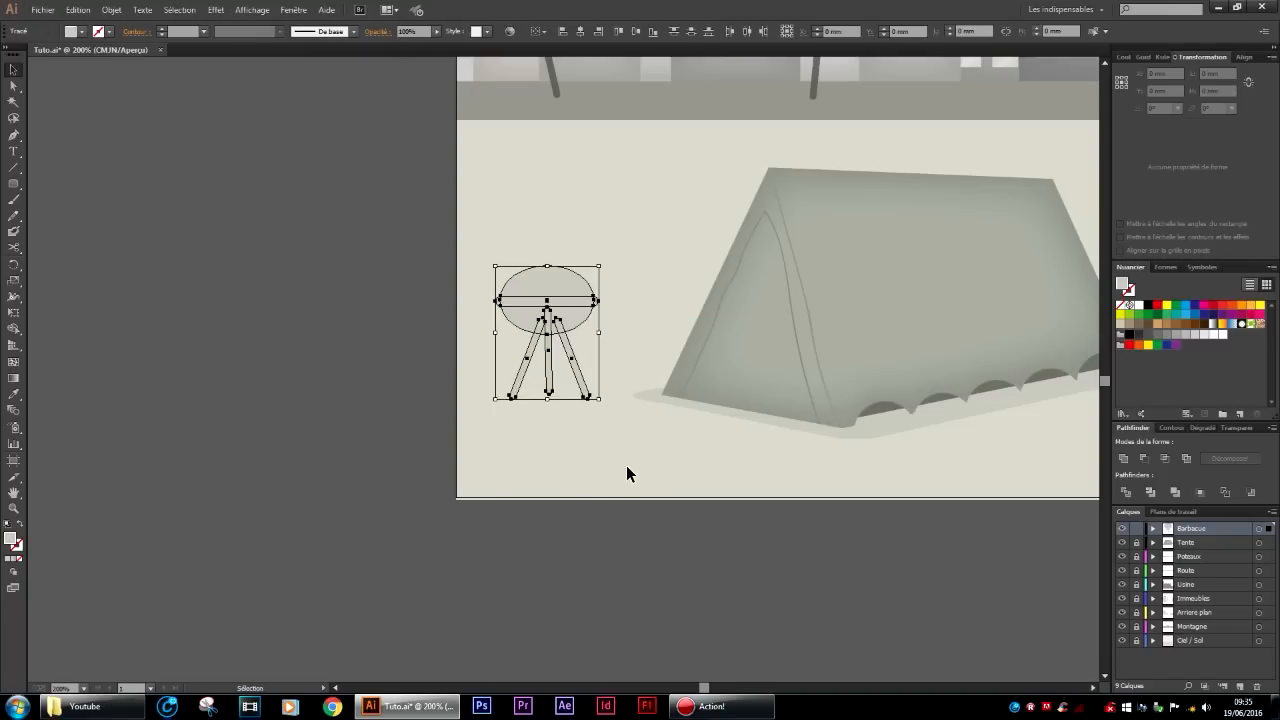
left_click(1124, 459)
left_click(582, 521)
Fill the united barbecue shape with a dark grey.
left_click(558, 292)
double_click(10, 540)
left_click_drag(94, 414, 101, 427)
left_click(416, 312)
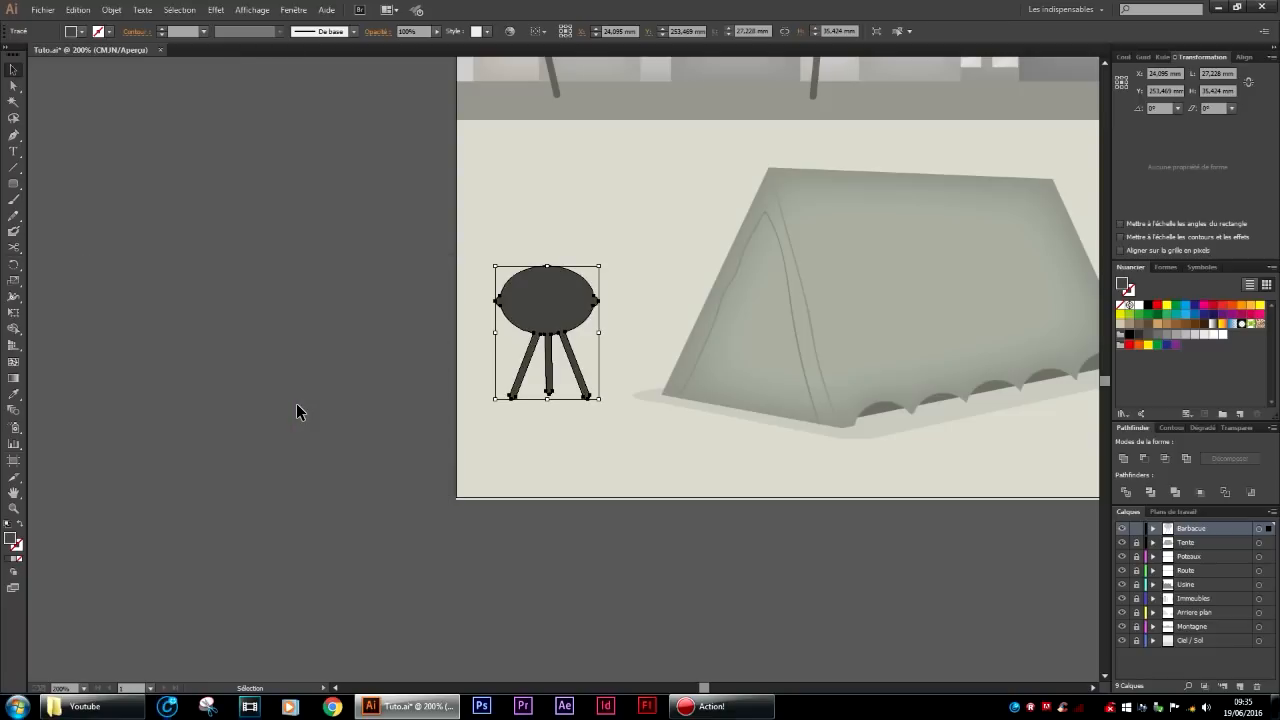
Apply a black inner glow to the barbecue in Normal mode with 10% opacity, 10 mm blur and the Contour option.
left_click(216, 10)
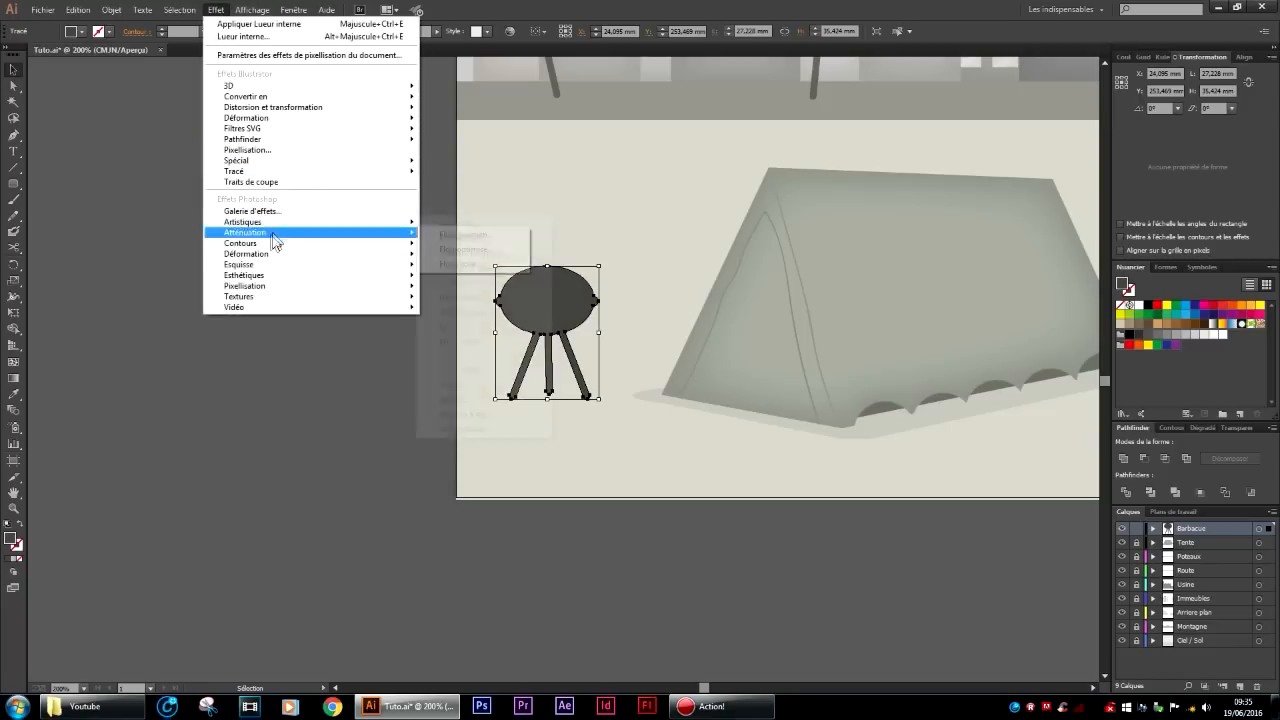
mouse_move(295, 176)
mouse_move(329, 160)
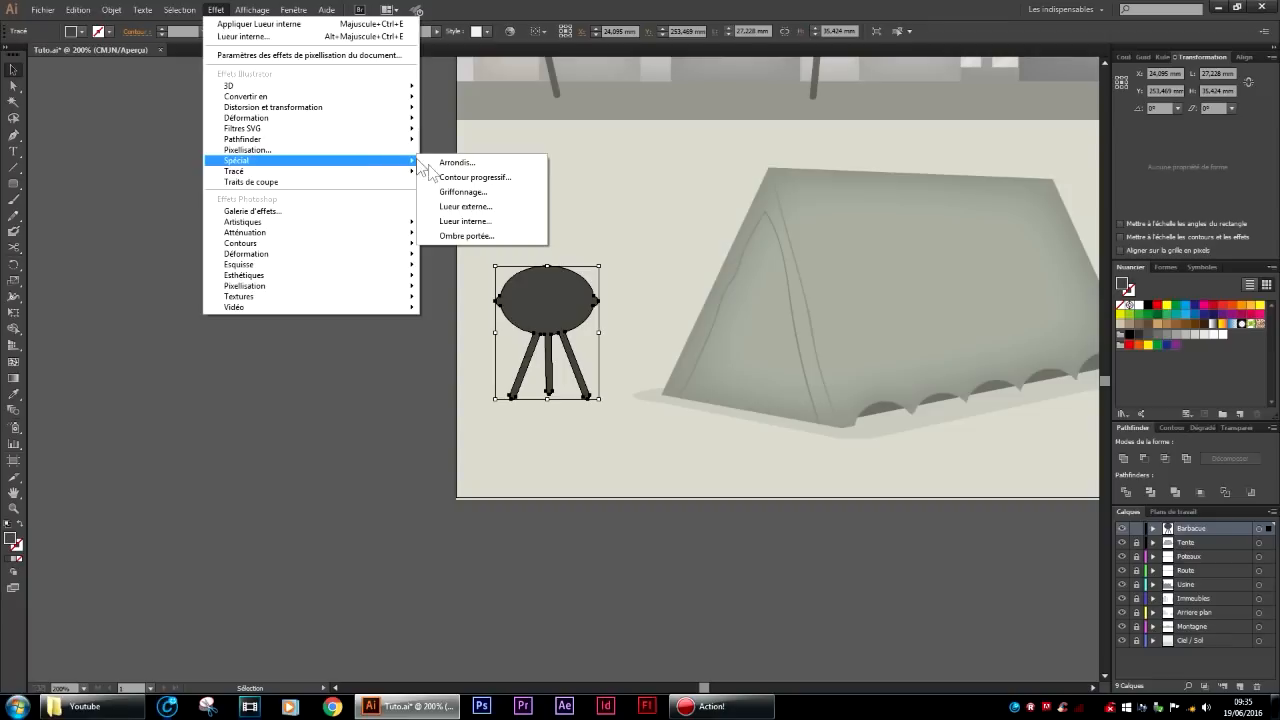
left_click(452, 226)
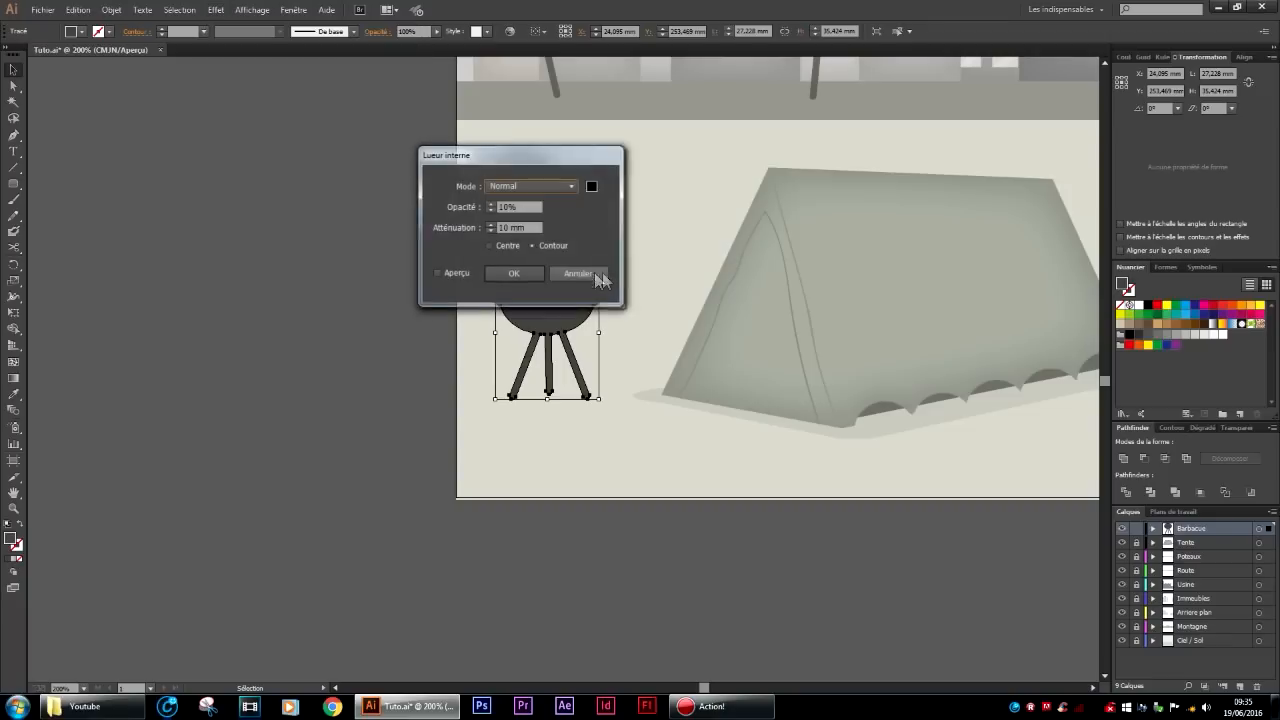
left_click(514, 273)
left_click(250, 233)
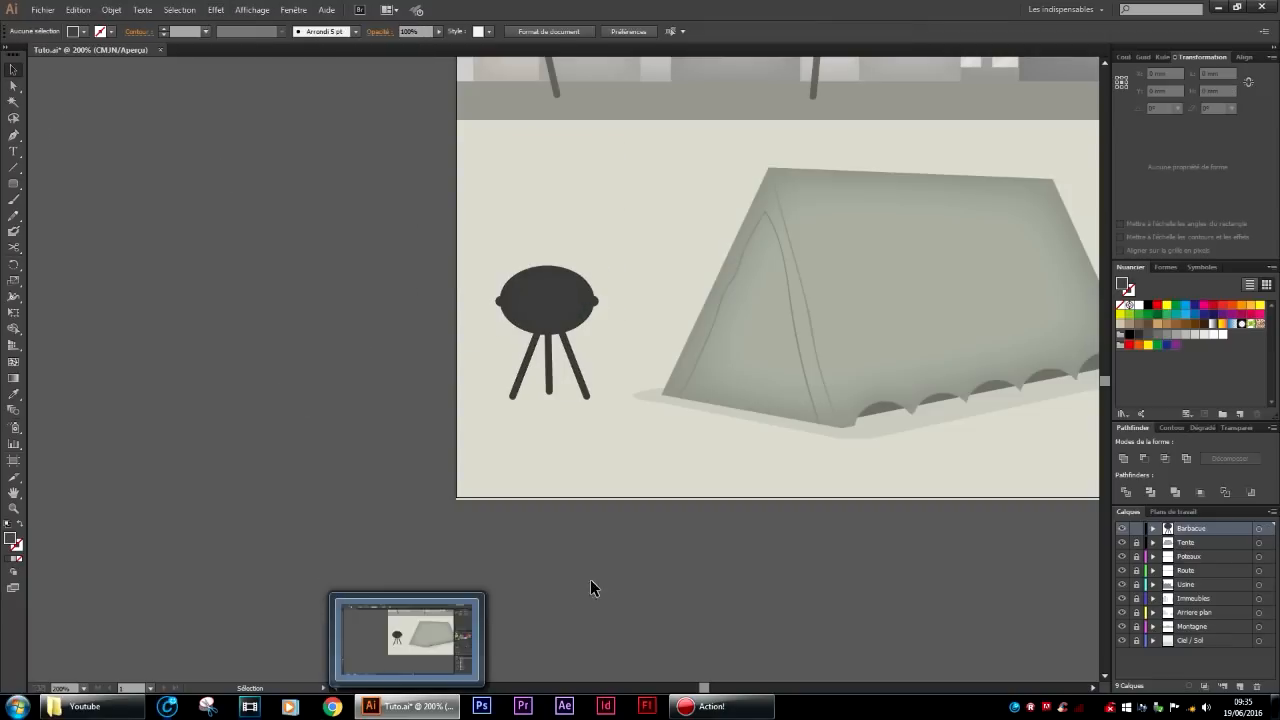
Draw an ellipse about 31.5 by 8.3 mm over the barbecue's feet and give it the tent shadow's colour.
scroll(591, 586, "right", 5)
scroll(290, 400, "up", 2)
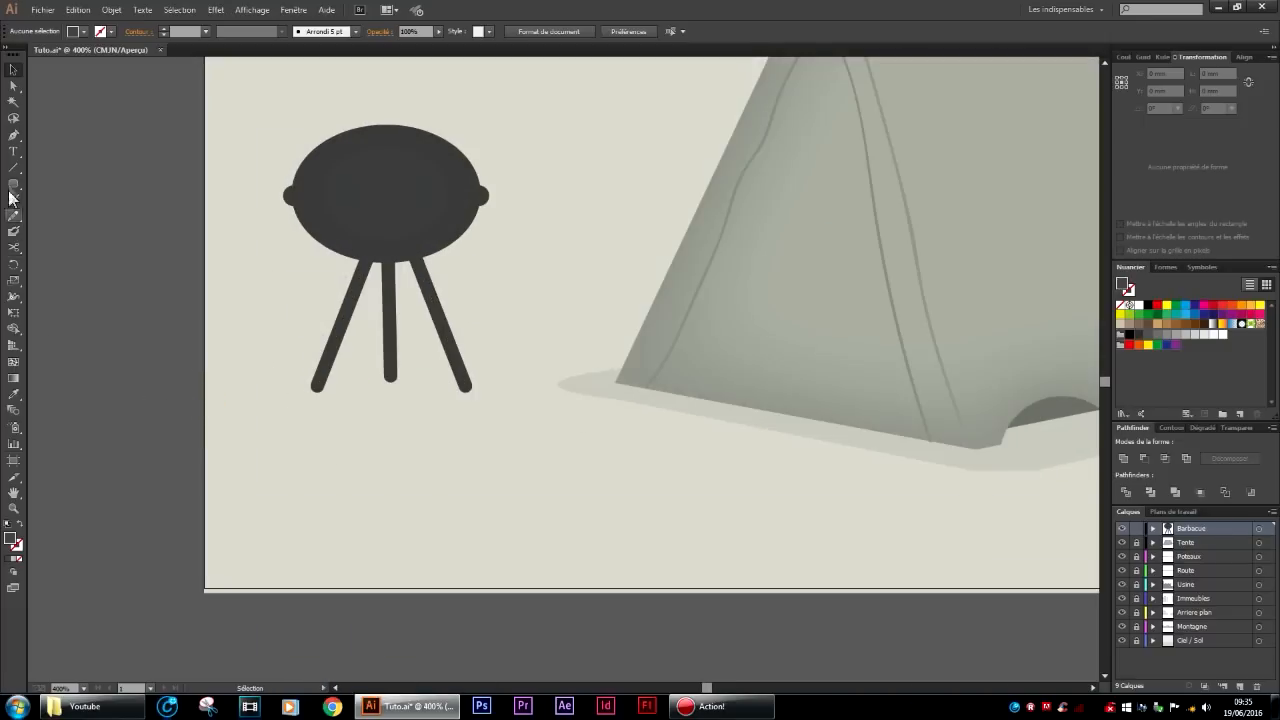
left_click_drag(17, 192, 45, 211)
left_click_drag(271, 357, 509, 424)
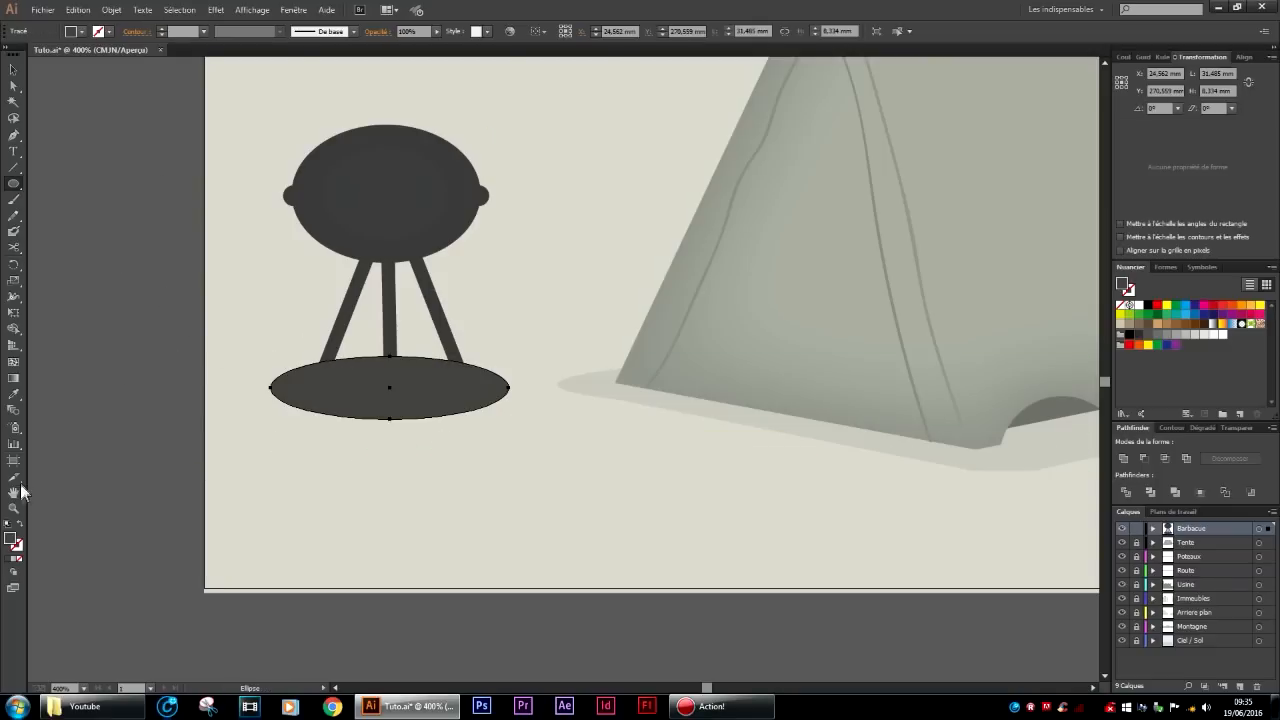
left_click(13, 394)
left_click(588, 388)
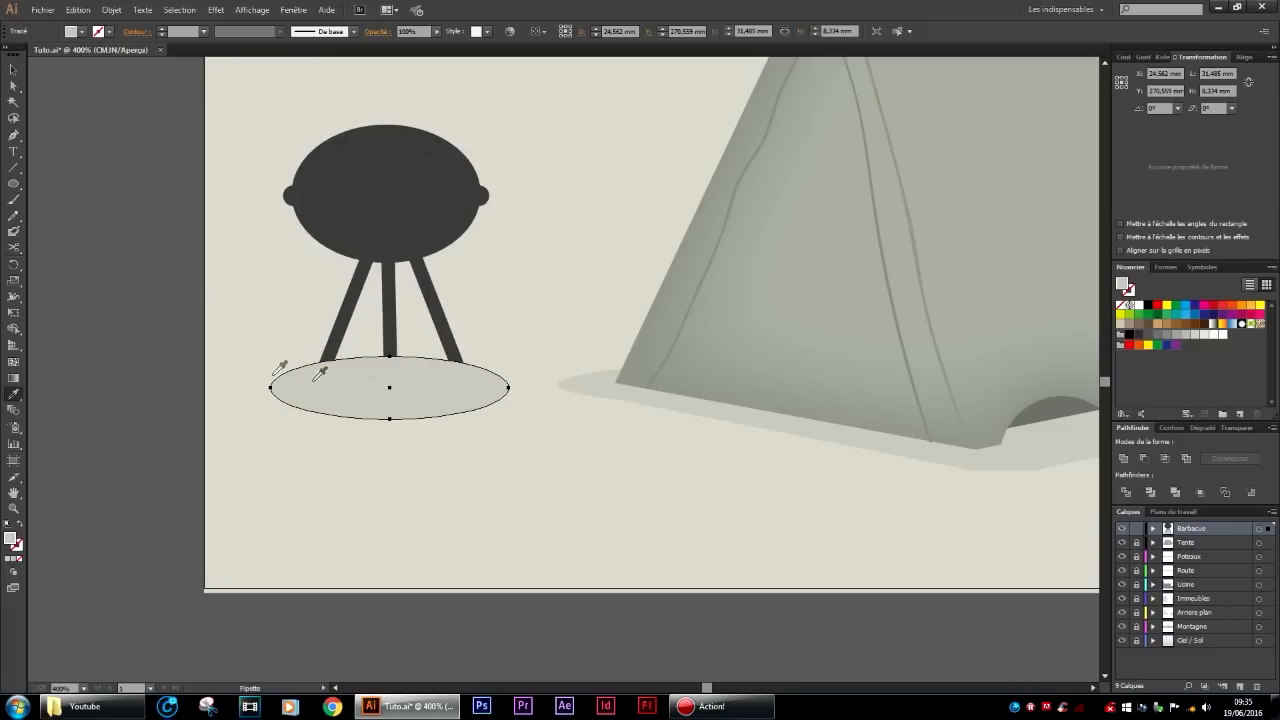
Send the shadow ellipse backward behind the barbecue's legs.
left_click(13, 69)
right_click(346, 387)
mouse_move(438, 578)
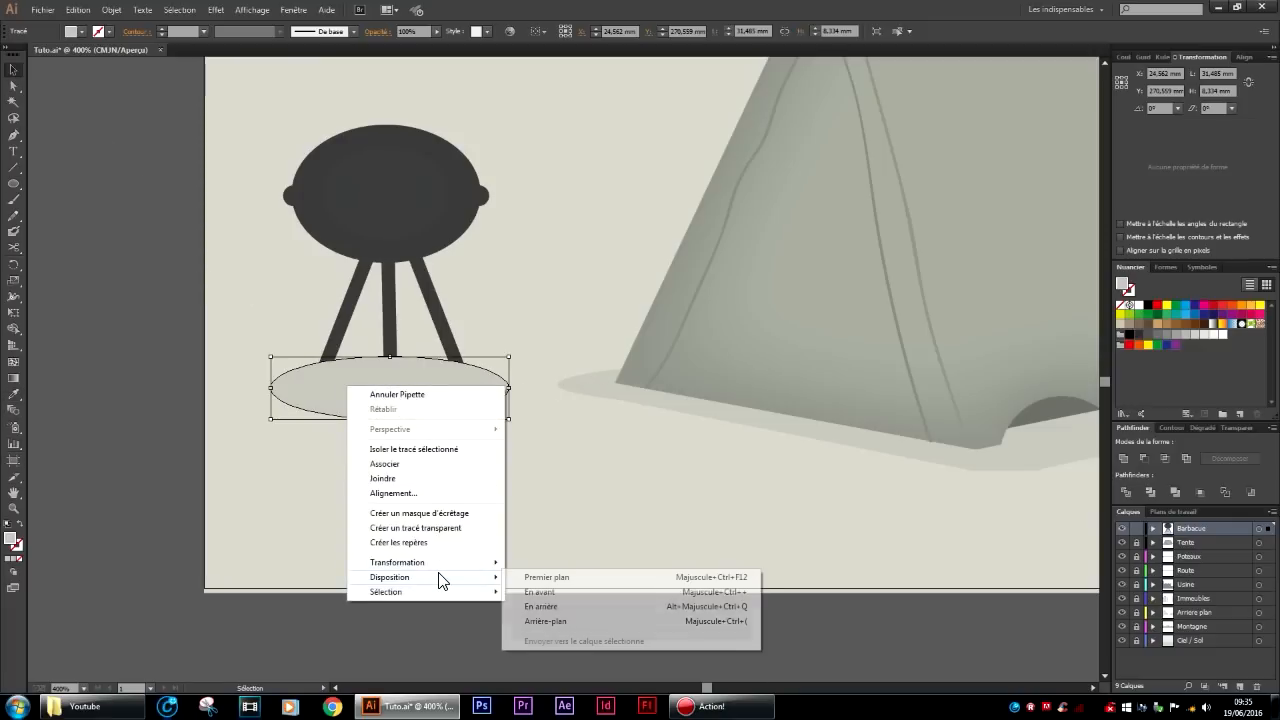
left_click(555, 604)
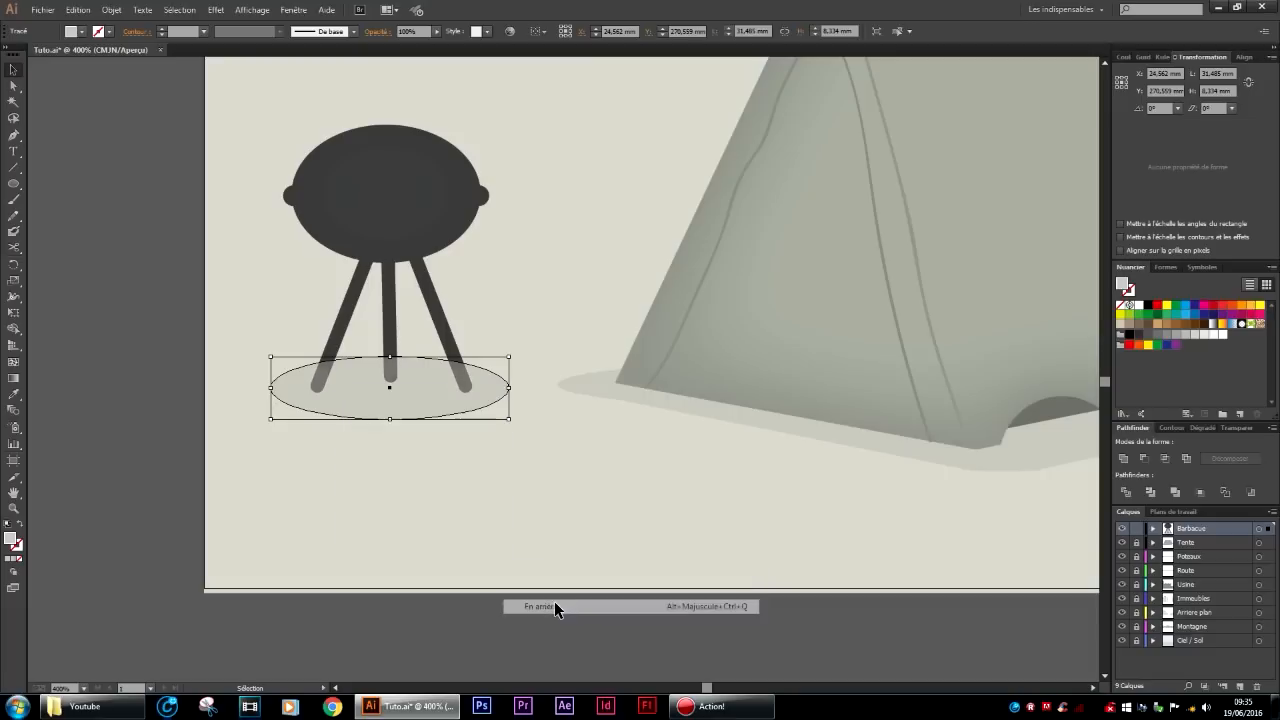
left_click(142, 198)
Draw a rounded rectangle about 27.2 by 3.1 mm across the middle of the barbecue, spanning both side knobs.
scroll(222, 395, "down", 3)
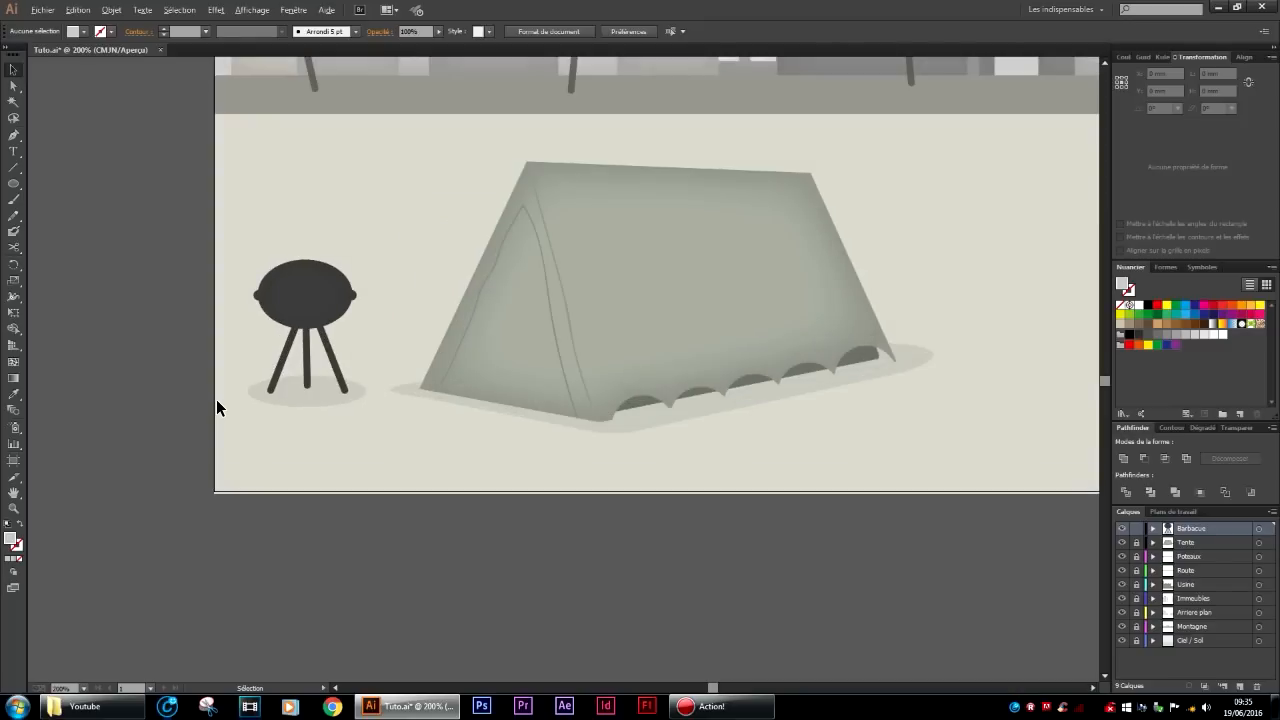
scroll(224, 335, "up", 3)
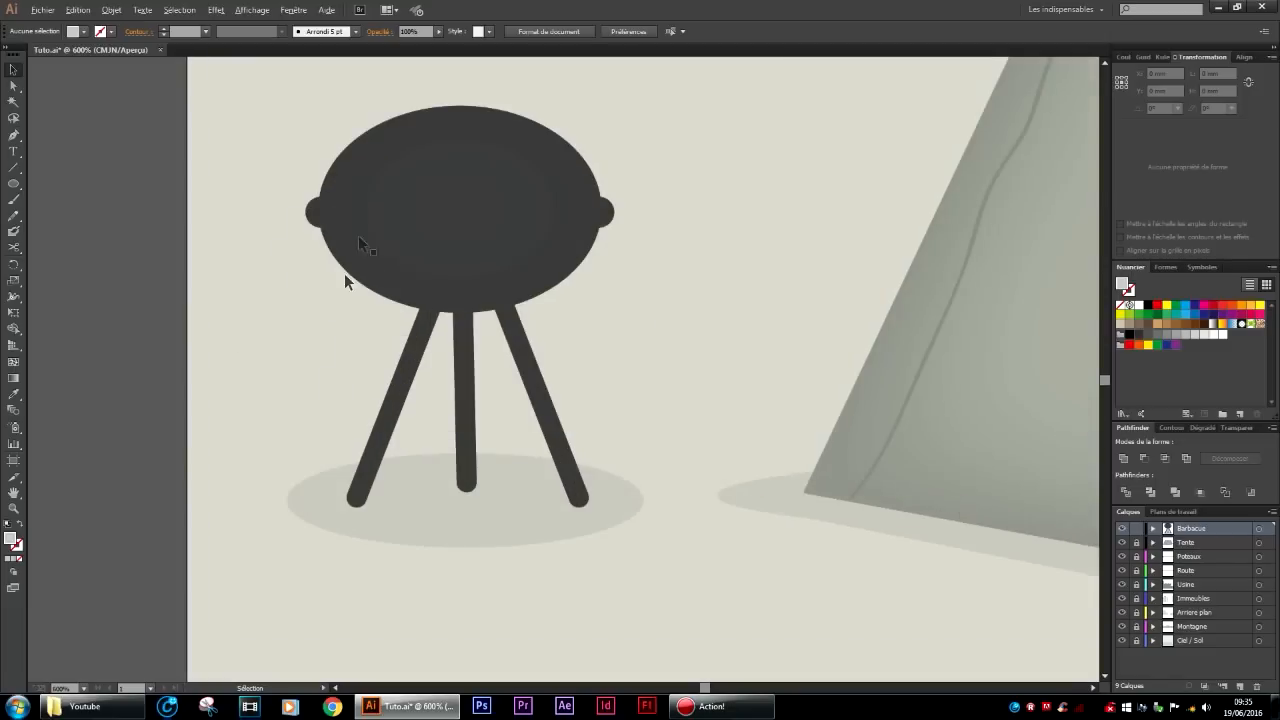
left_click_drag(12, 188, 62, 198)
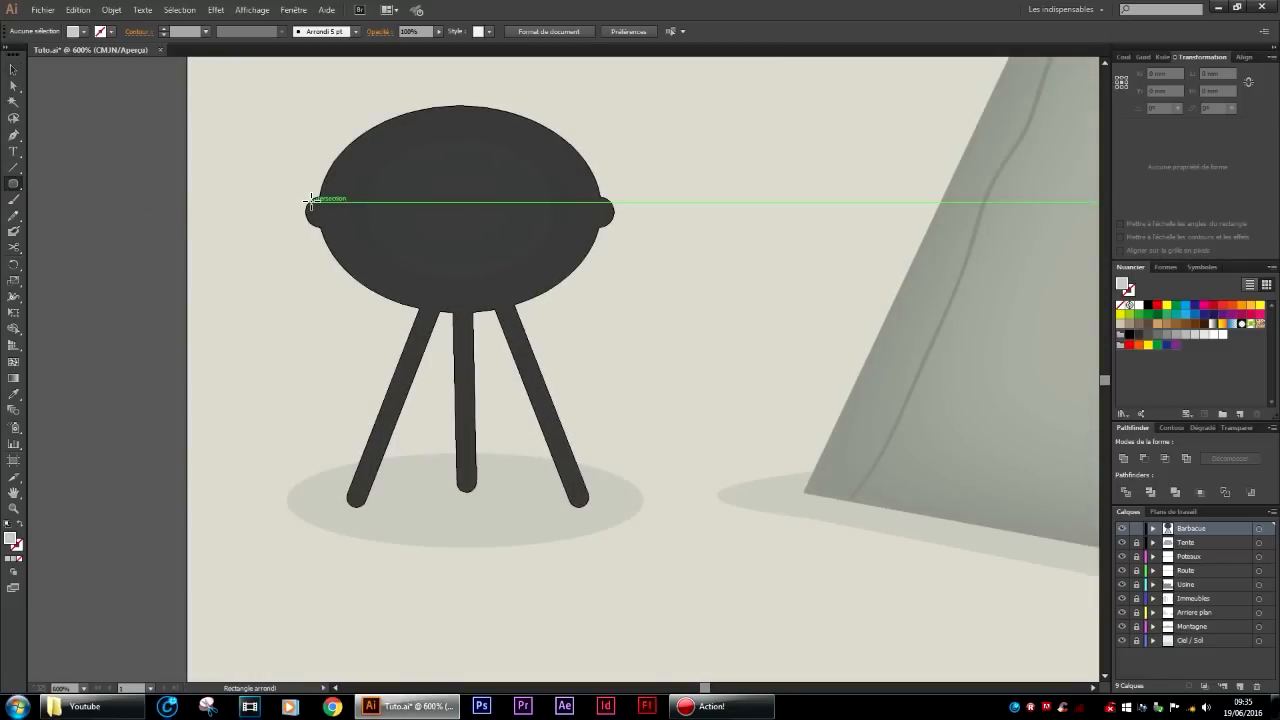
left_click_drag(310, 198, 614, 230)
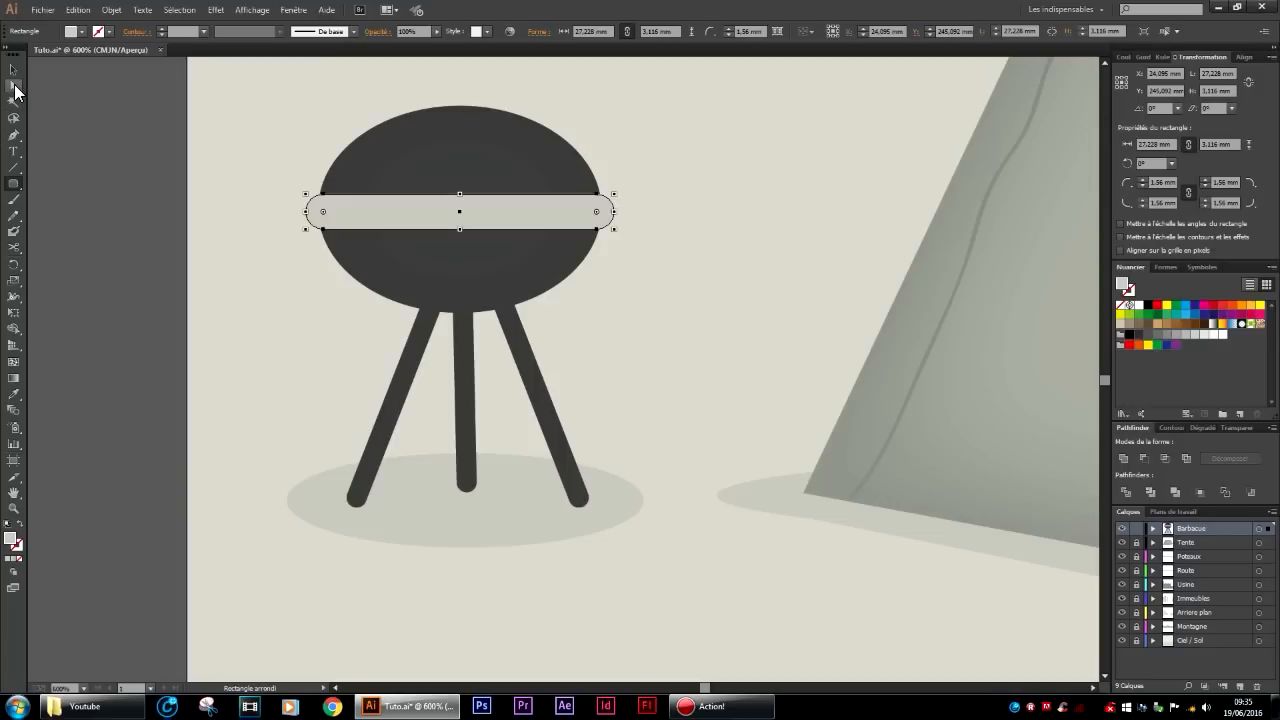
Give the rounded bar the barbecue's dark appearance and darken its fill to #353535.
left_click(13, 71)
key("Return")
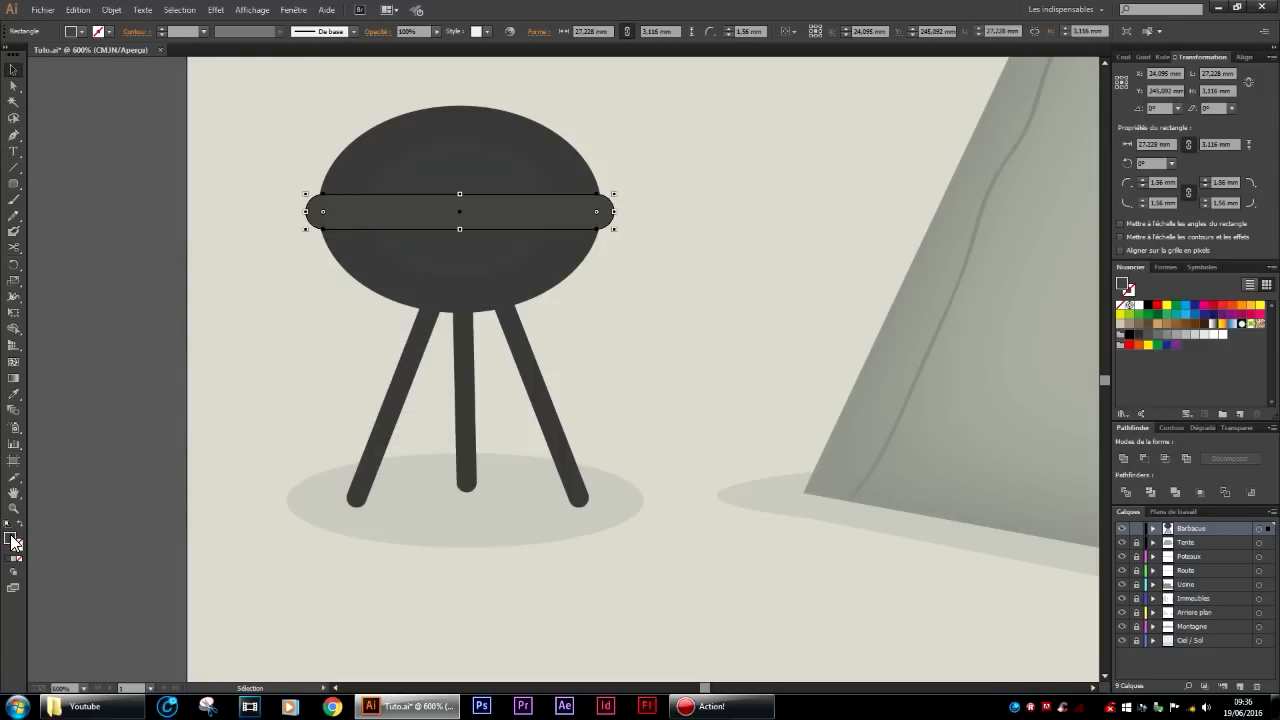
double_click(14, 541)
left_click(97, 441)
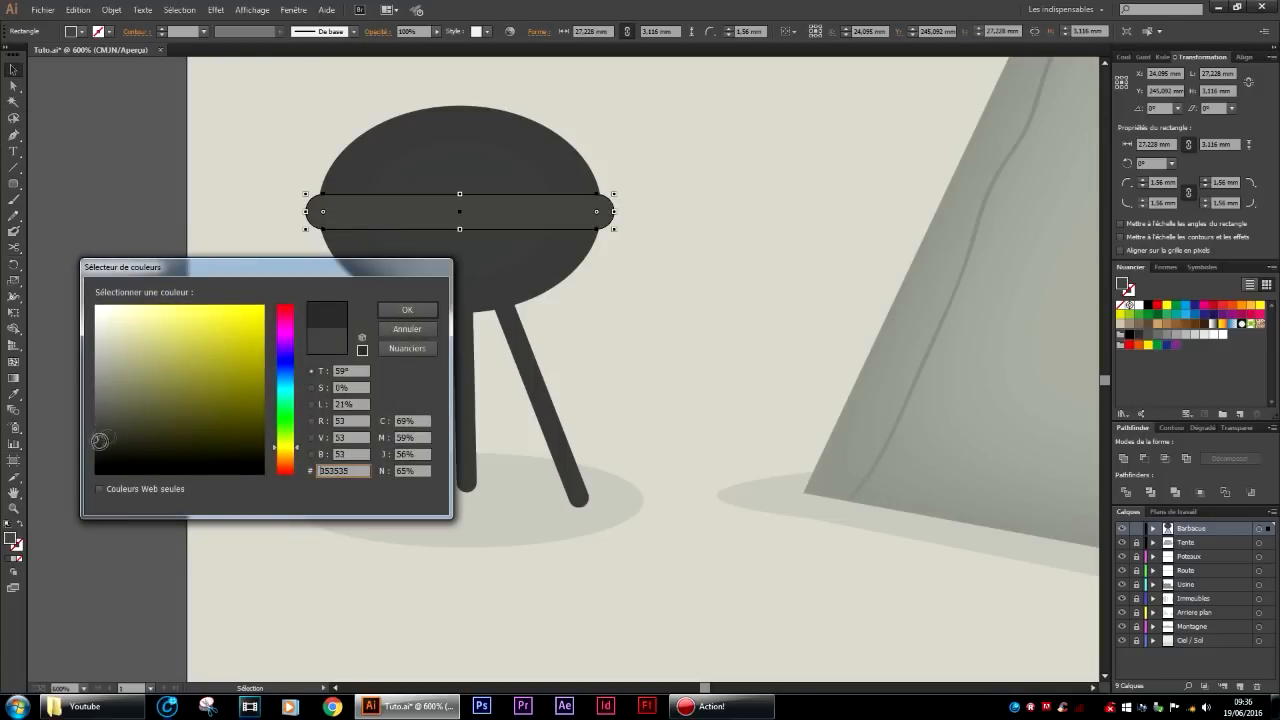
left_click(384, 312)
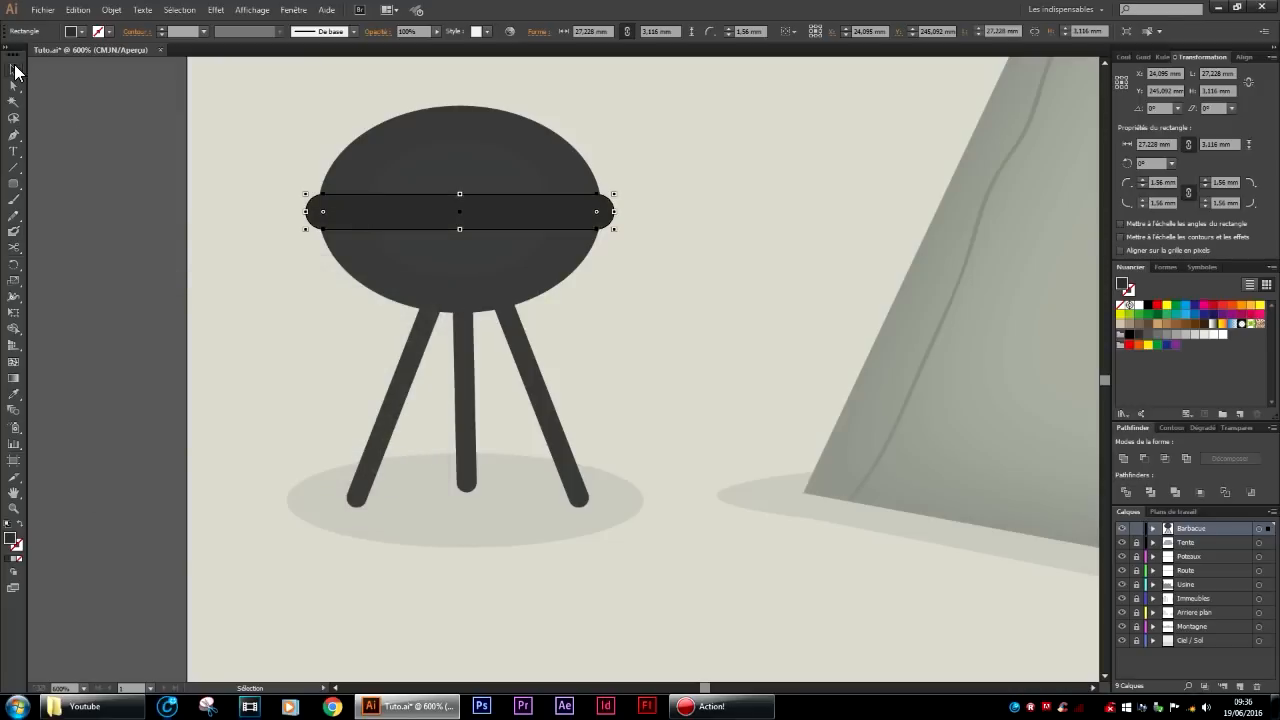
left_click(119, 440)
scroll(230, 404, "down", 1)
scroll(230, 404, "down", 3)
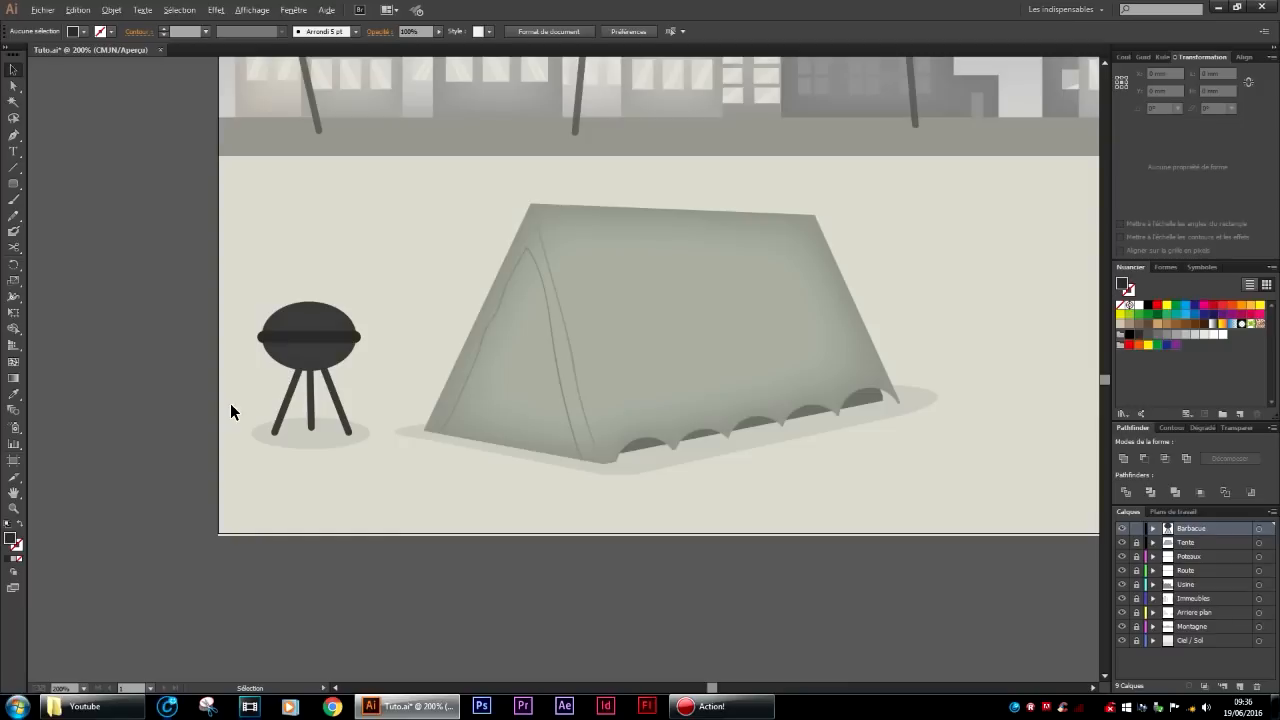
Fine-tune the bar's fill to another dark grey close to the barbecue body's colour.
left_click(296, 339)
scroll(200, 360, "up", 1)
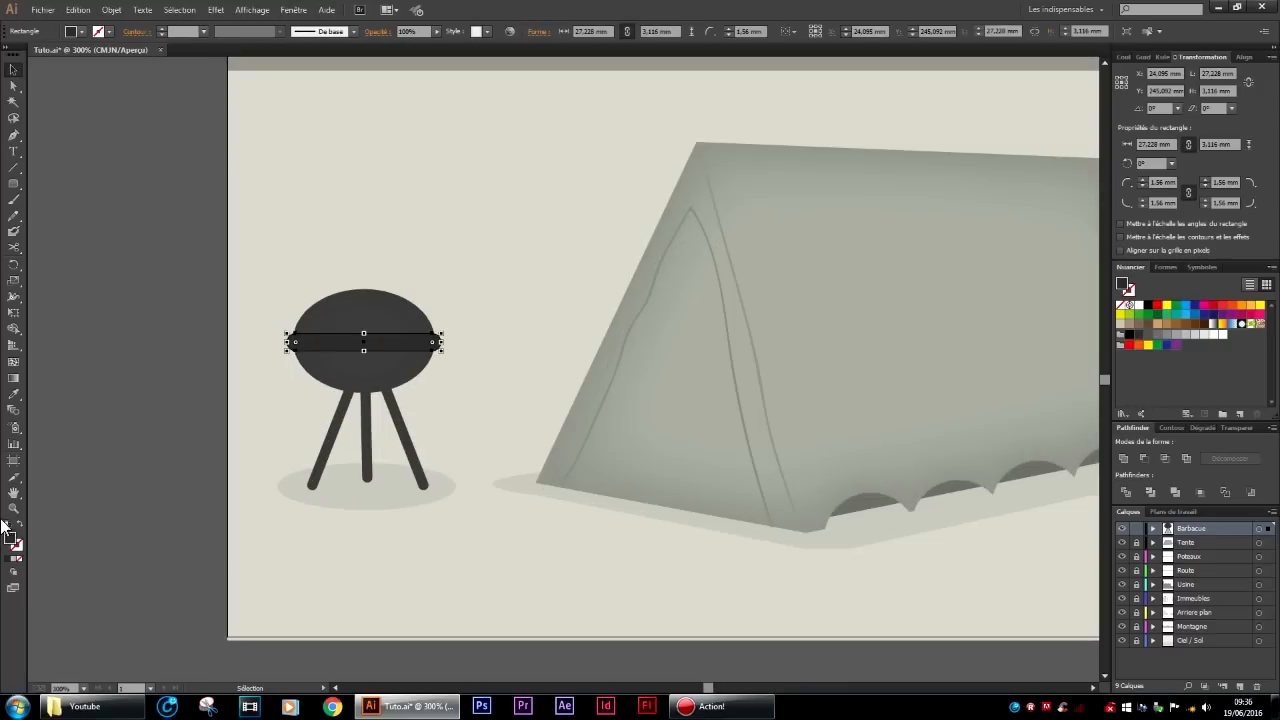
double_click(13, 541)
left_click_drag(98, 443, 96, 439)
left_click(412, 312)
left_click(100, 405)
scroll(110, 410, "down", 4)
scroll(160, 470, "left", 10)
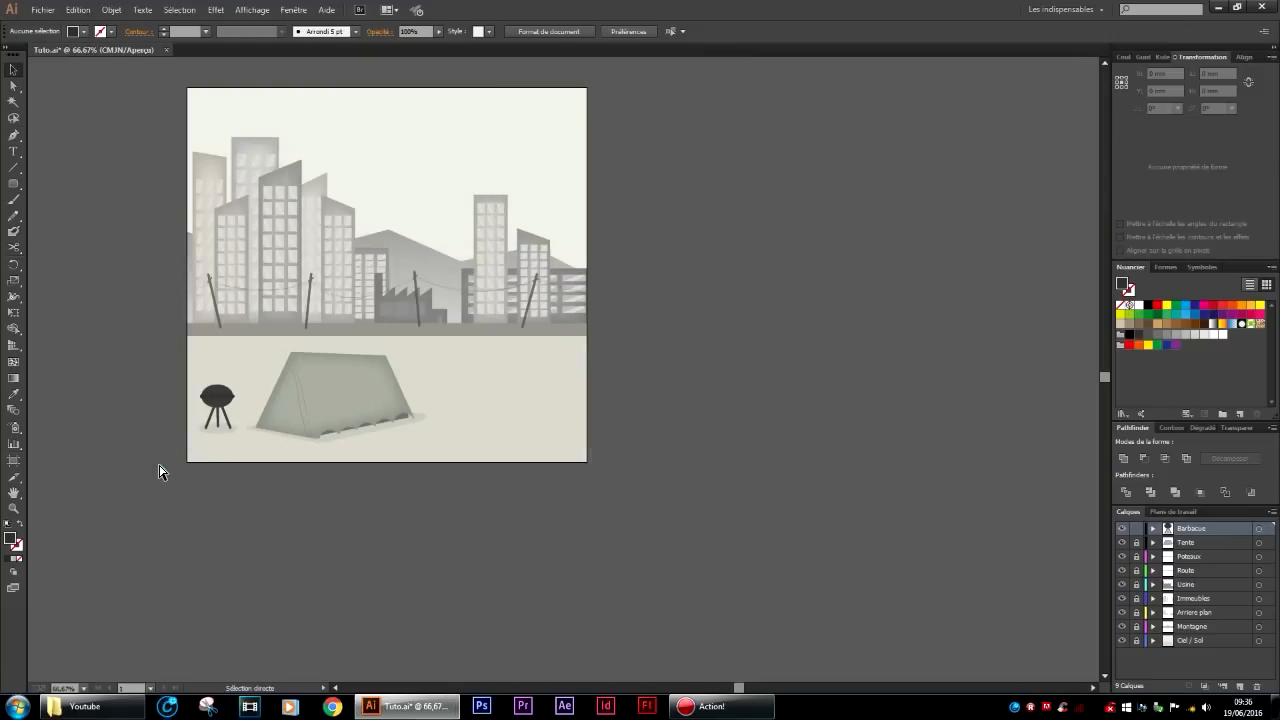
scroll(428, 440, "up", 1)
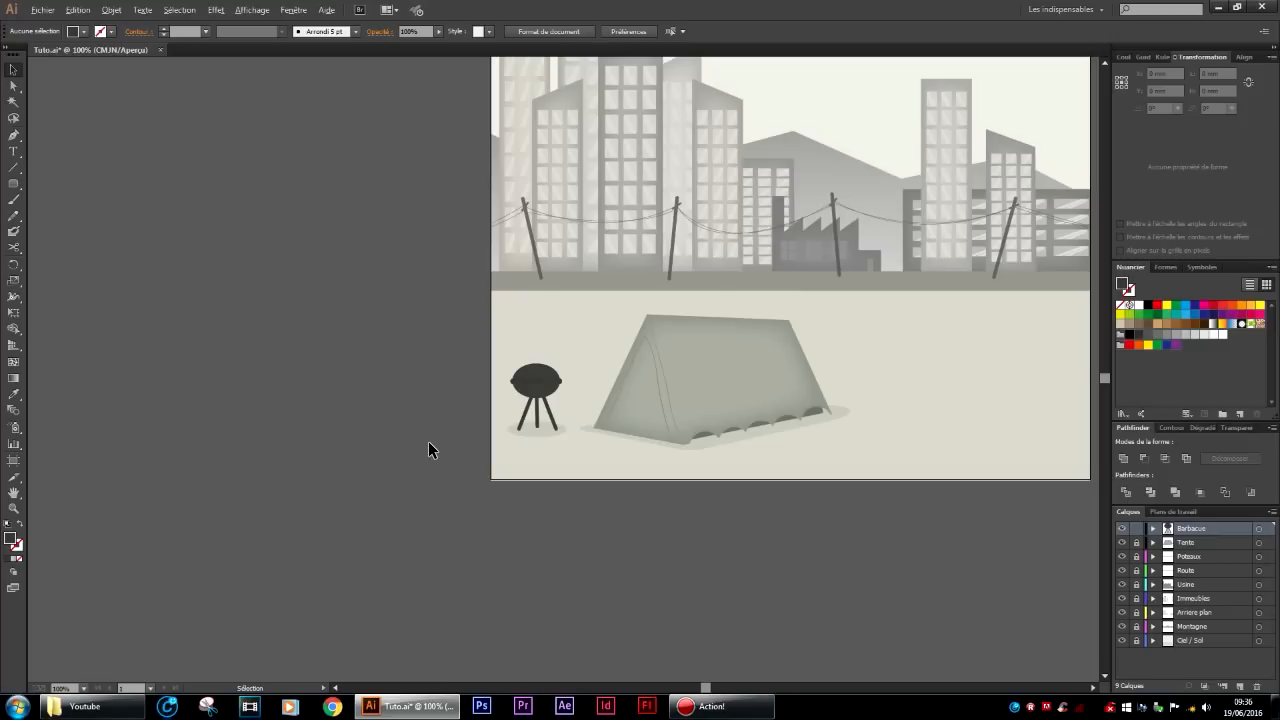
Brush a small closed stone outline about 14 by 6.8 mm on the ground near the artboard's lower-right corner.
scroll(674, 435, "up", 1)
scroll(824, 481, "right", 4)
scroll(824, 486, "right", 2)
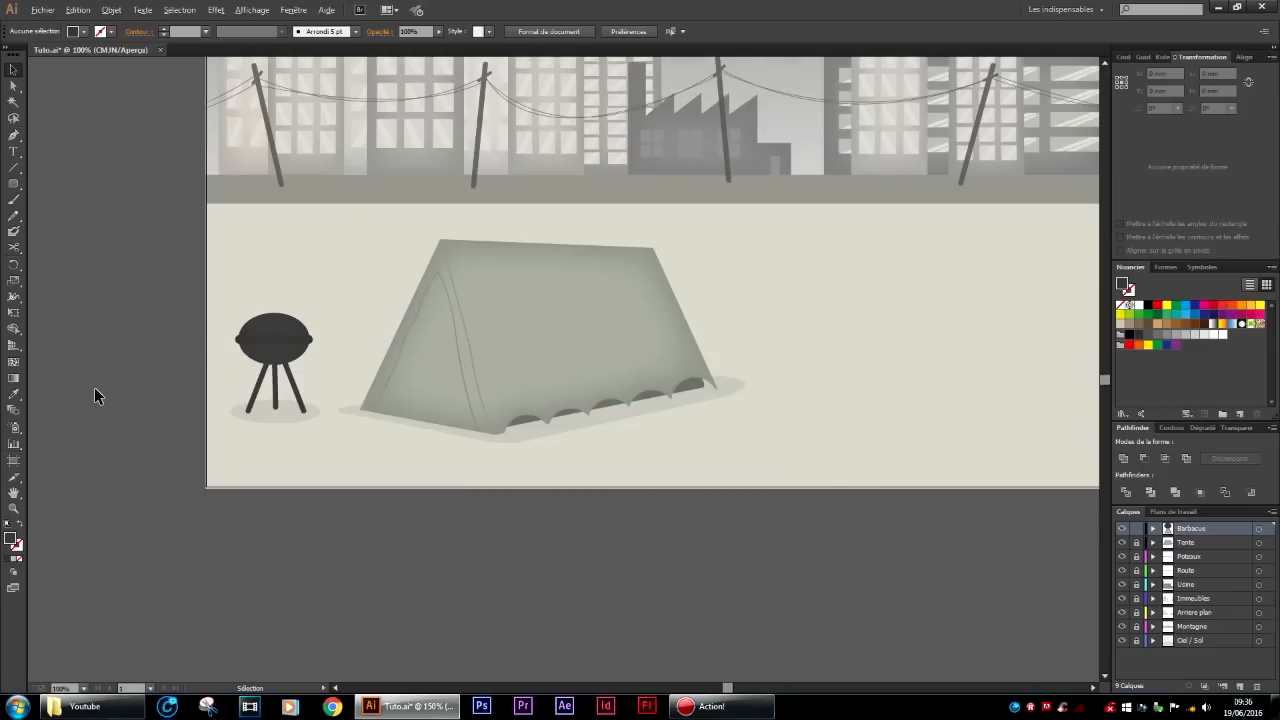
scroll(94, 387, "down", 1)
scroll(597, 368, "up", 2)
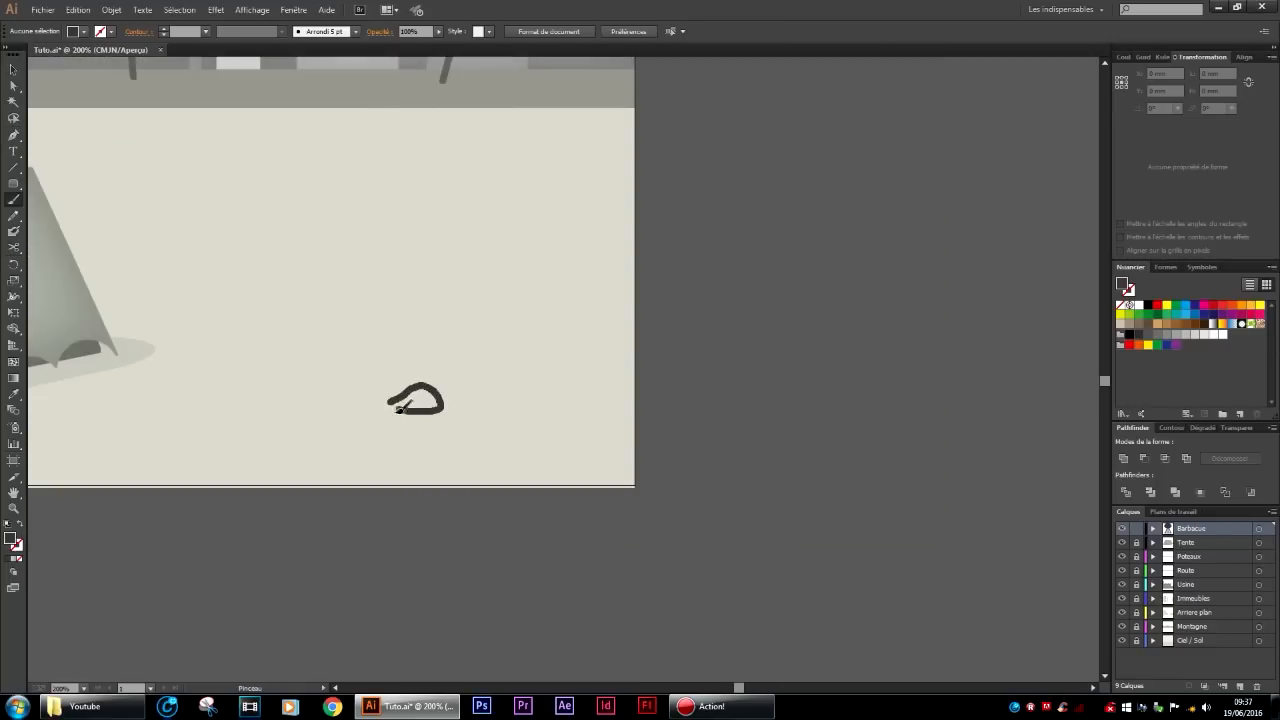
left_click_drag(393, 403, 392, 405)
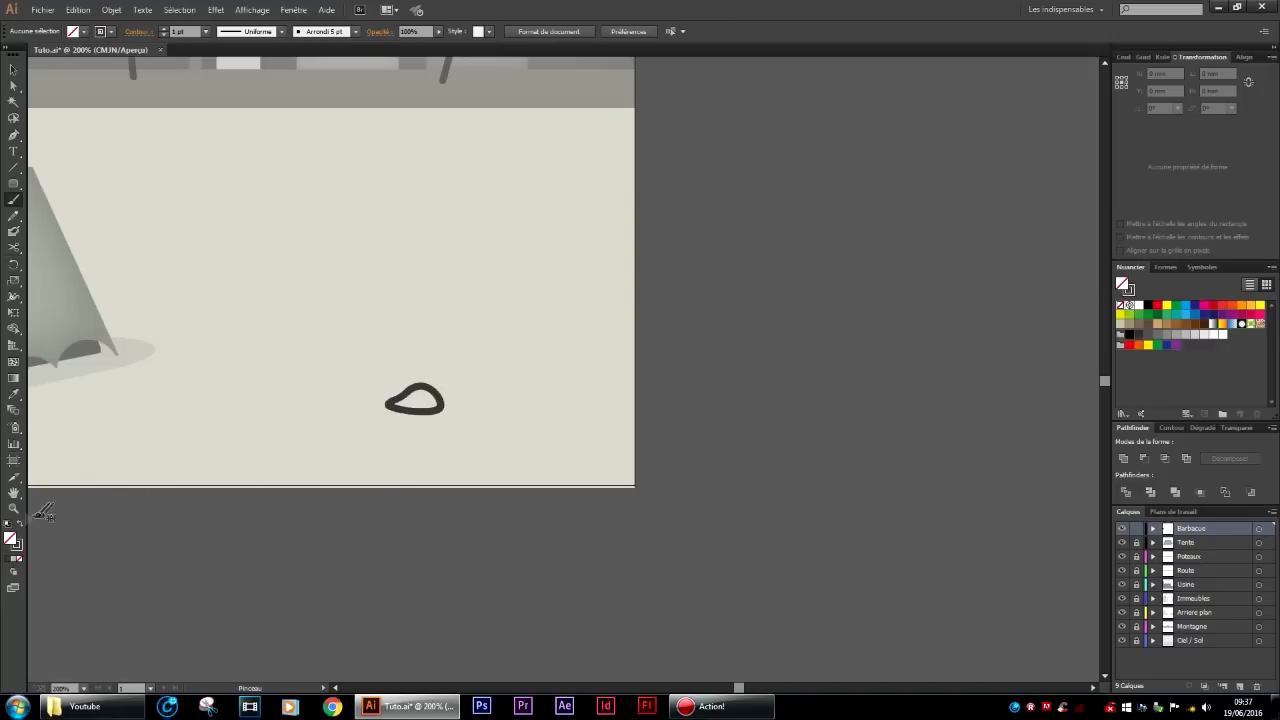
Swap the stone's stroke and fill so it is a solid shape without an outline.
left_click(13, 70)
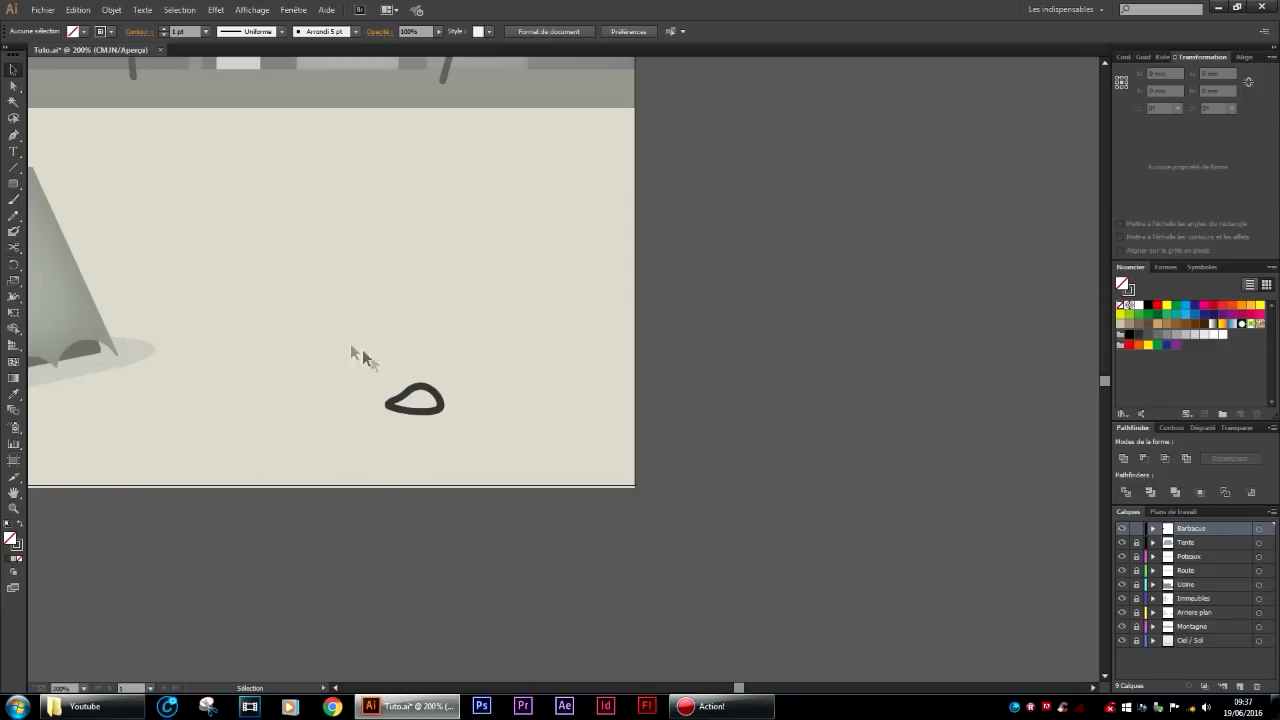
left_click(422, 418)
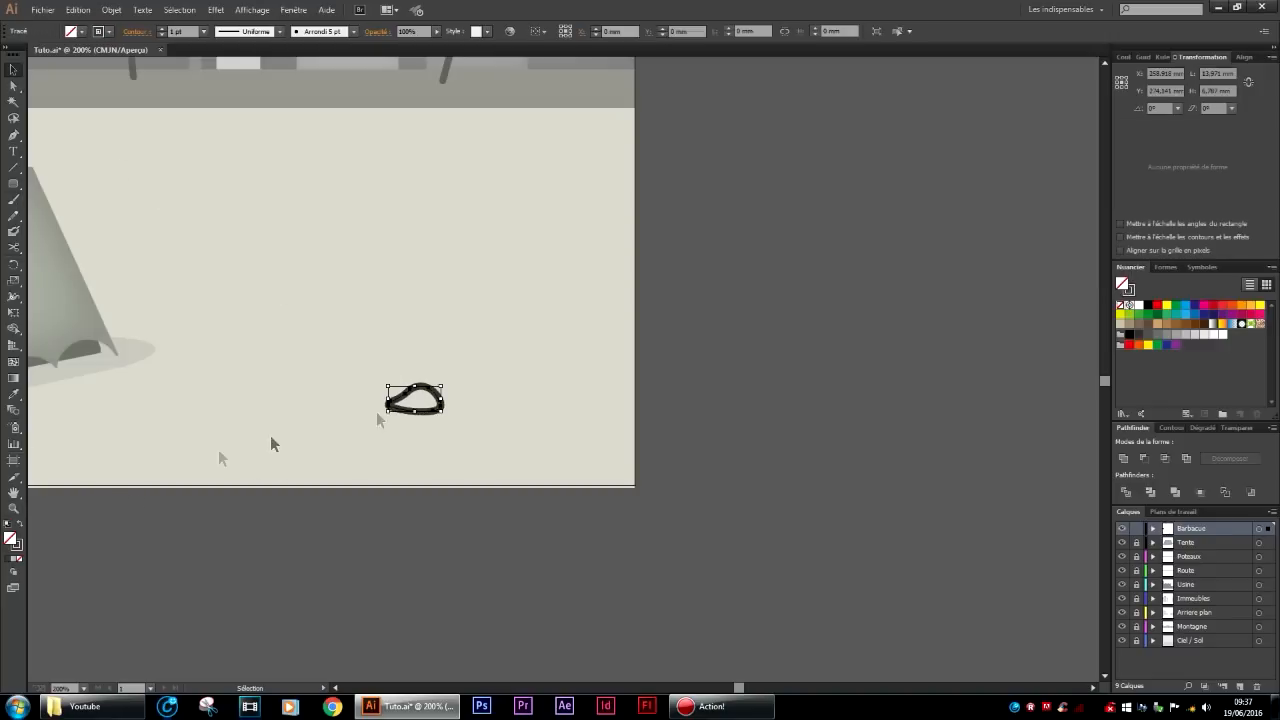
left_click(20, 526)
left_click(449, 575)
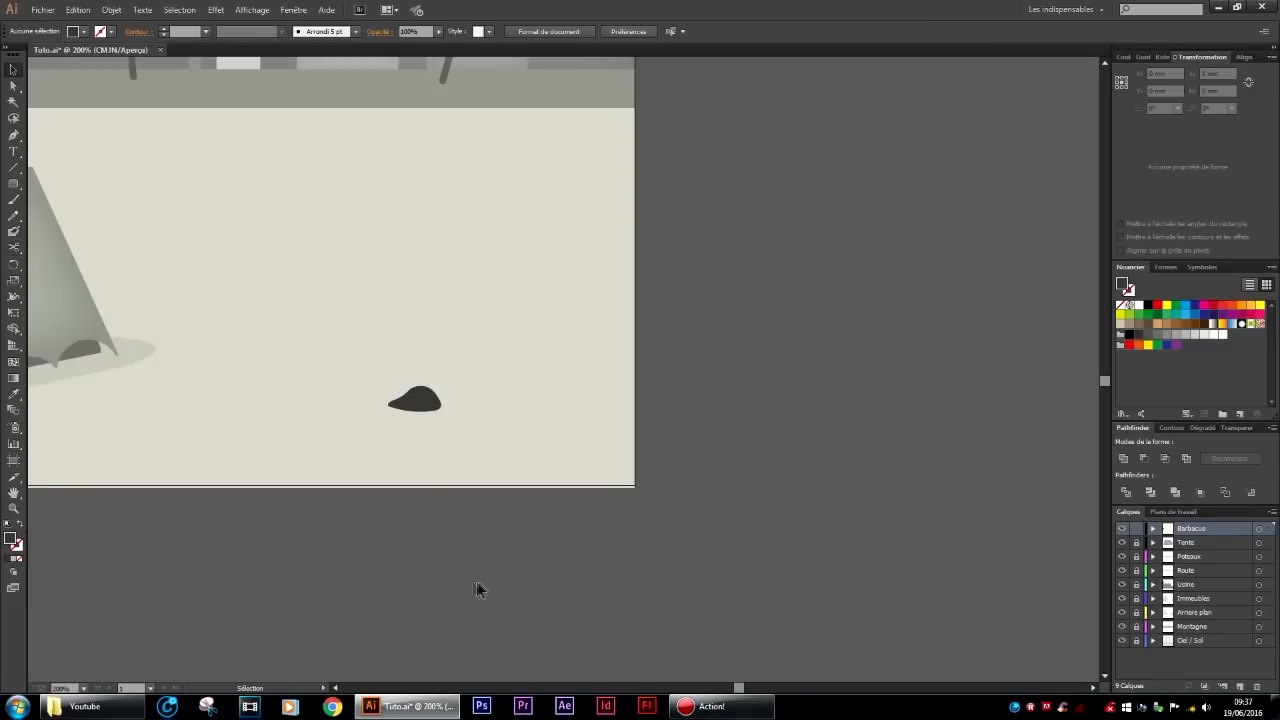
Sample the ground's colour onto the stone and shift its fill to a slightly darker, greyer shade.
scroll(593, 537, "left", 3)
left_click(545, 400)
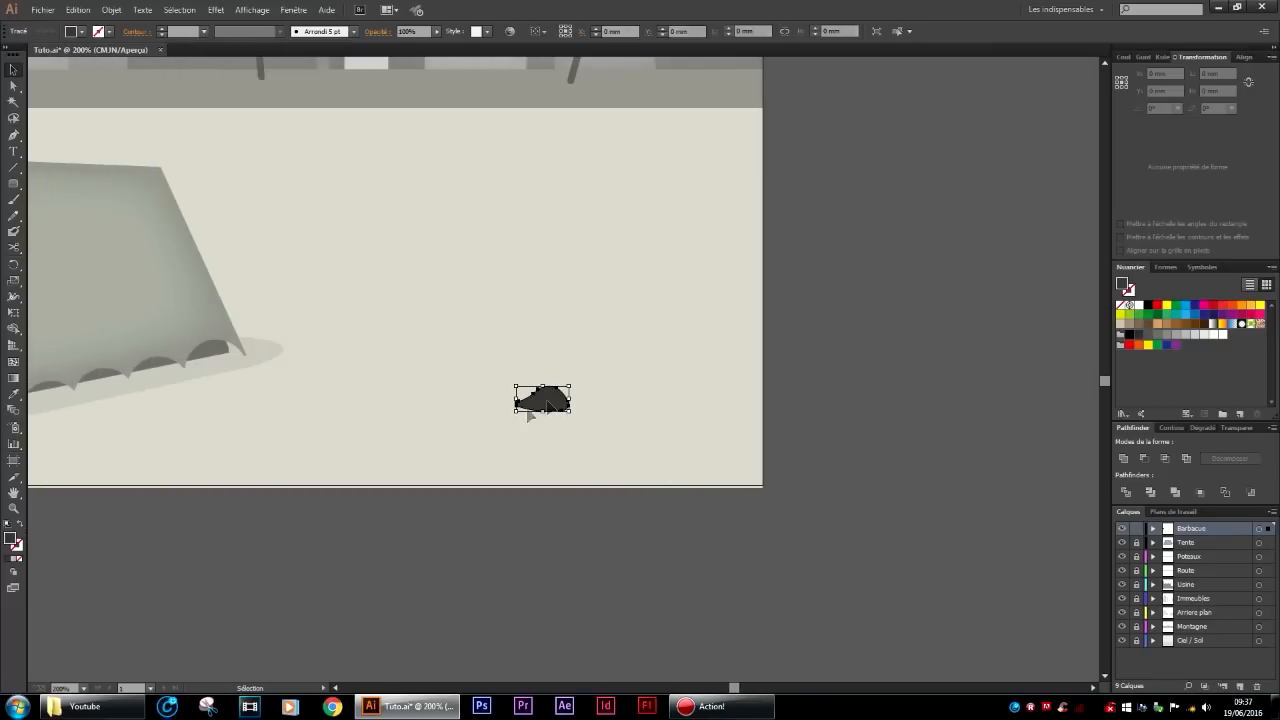
left_click(17, 396)
left_click(468, 258)
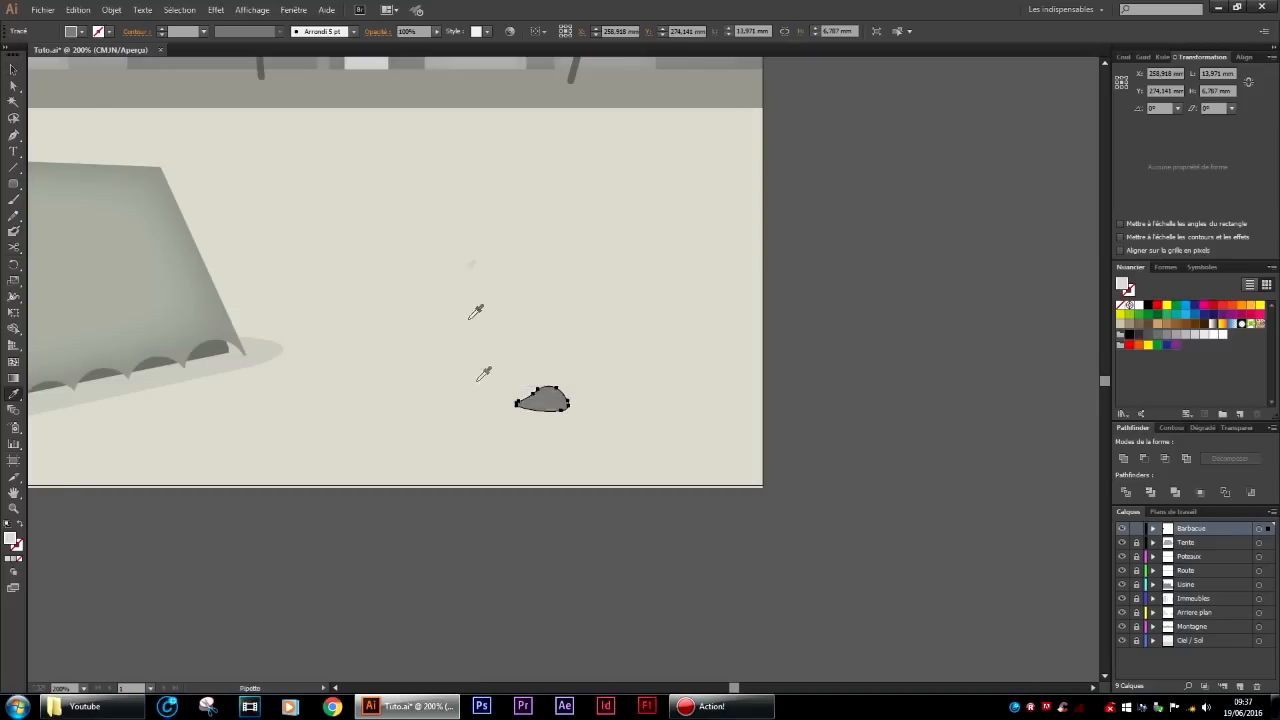
scroll(489, 552, "left", 3)
double_click(11, 540)
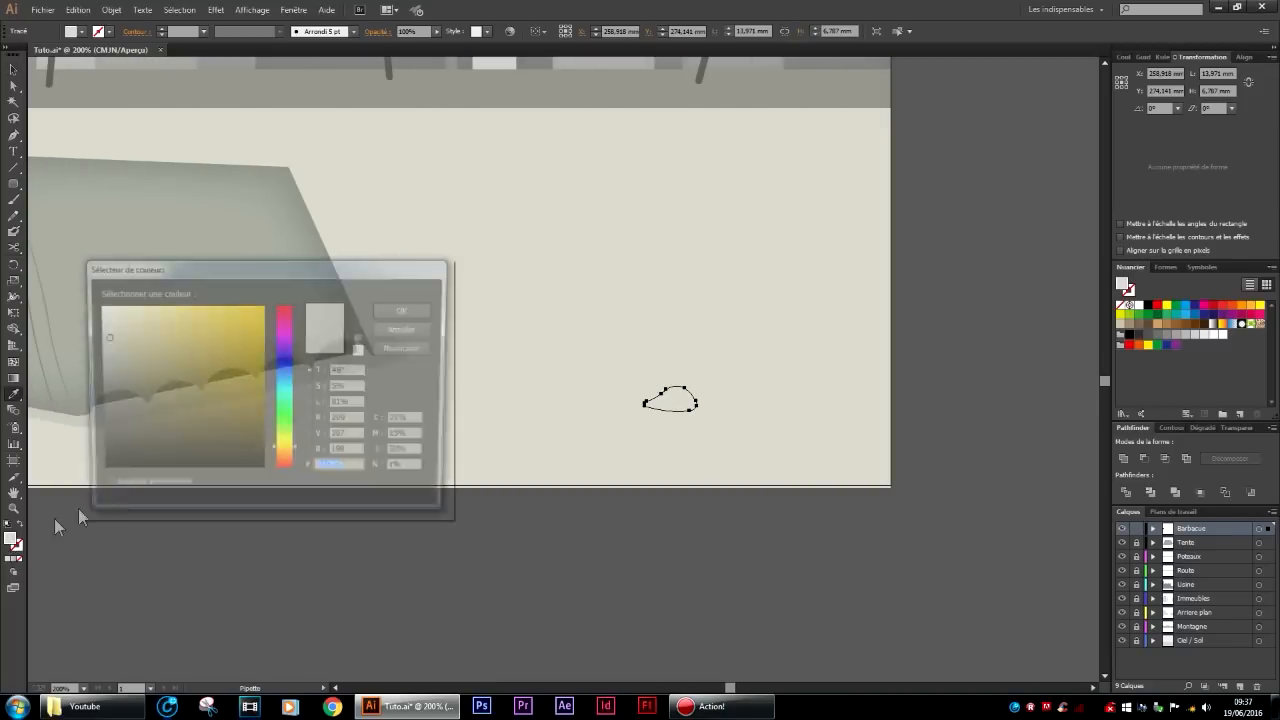
left_click(102, 349)
left_click(405, 318)
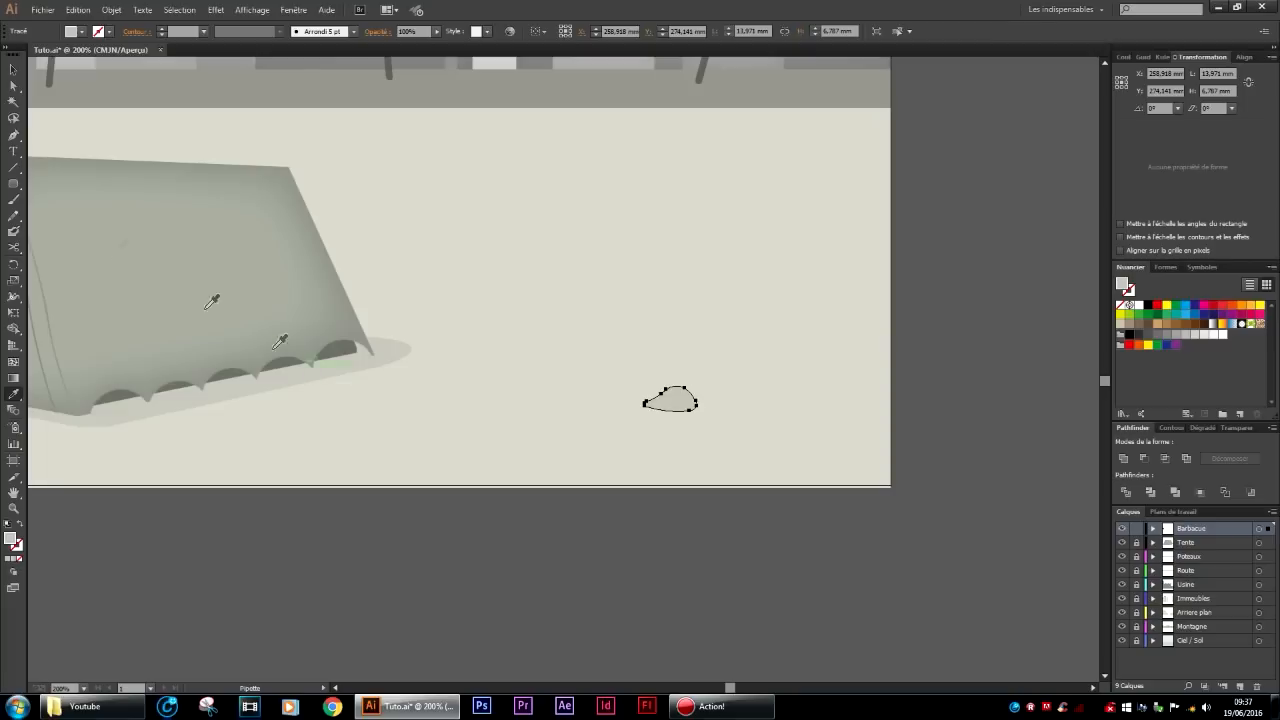
left_click(10, 70)
left_click(606, 513)
Shrink the stone and add an even smaller copy about 6.4 by 3.1 mm to its left.
scroll(606, 513, "up", 5)
scroll(608, 514, "down", 8)
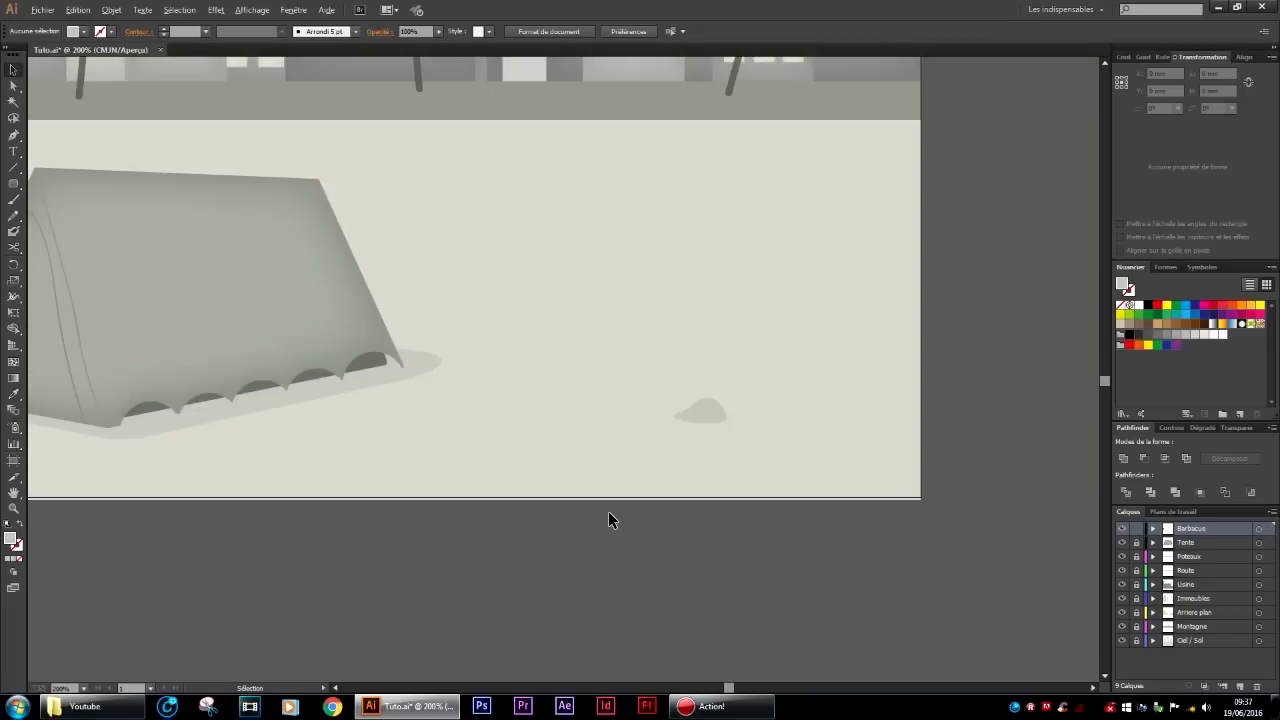
scroll(760, 515, "left", 3)
scroll(826, 506, "up", 2)
left_click(697, 468)
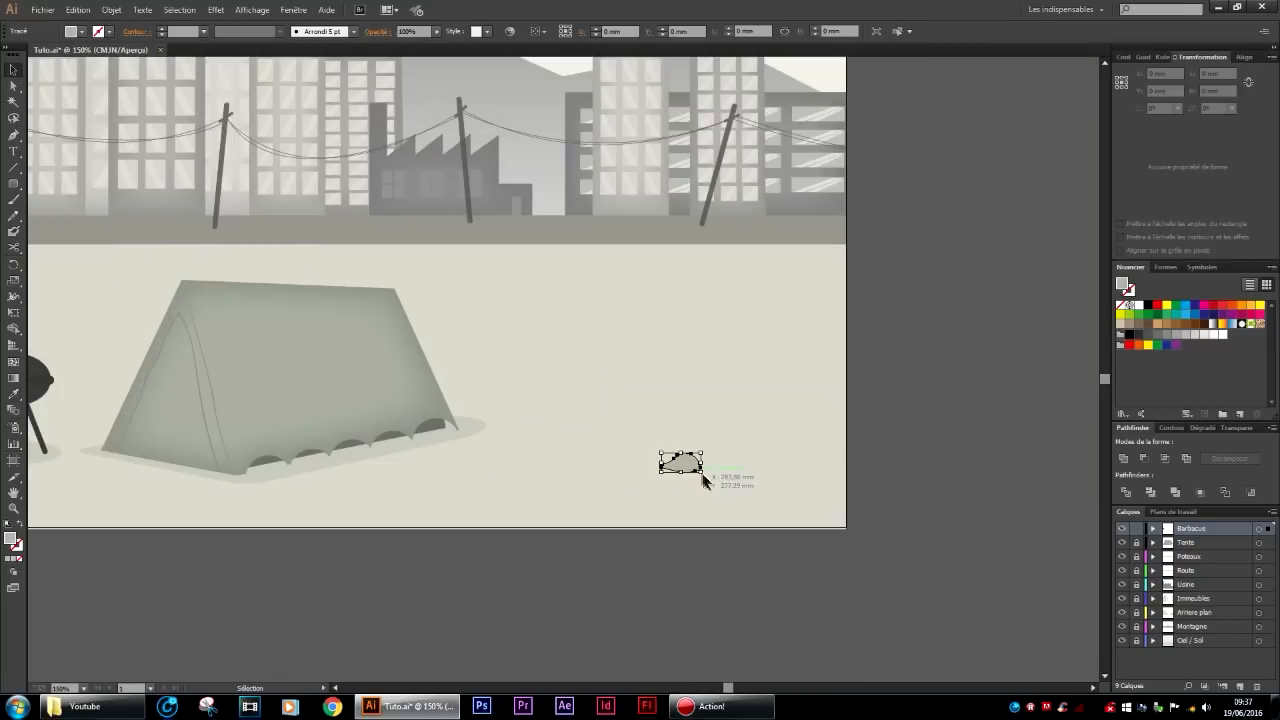
left_click_drag(707, 476, 765, 460)
Reflect the small stone copy across the vertical axis.
right_click(765, 460)
mouse_move(840, 640)
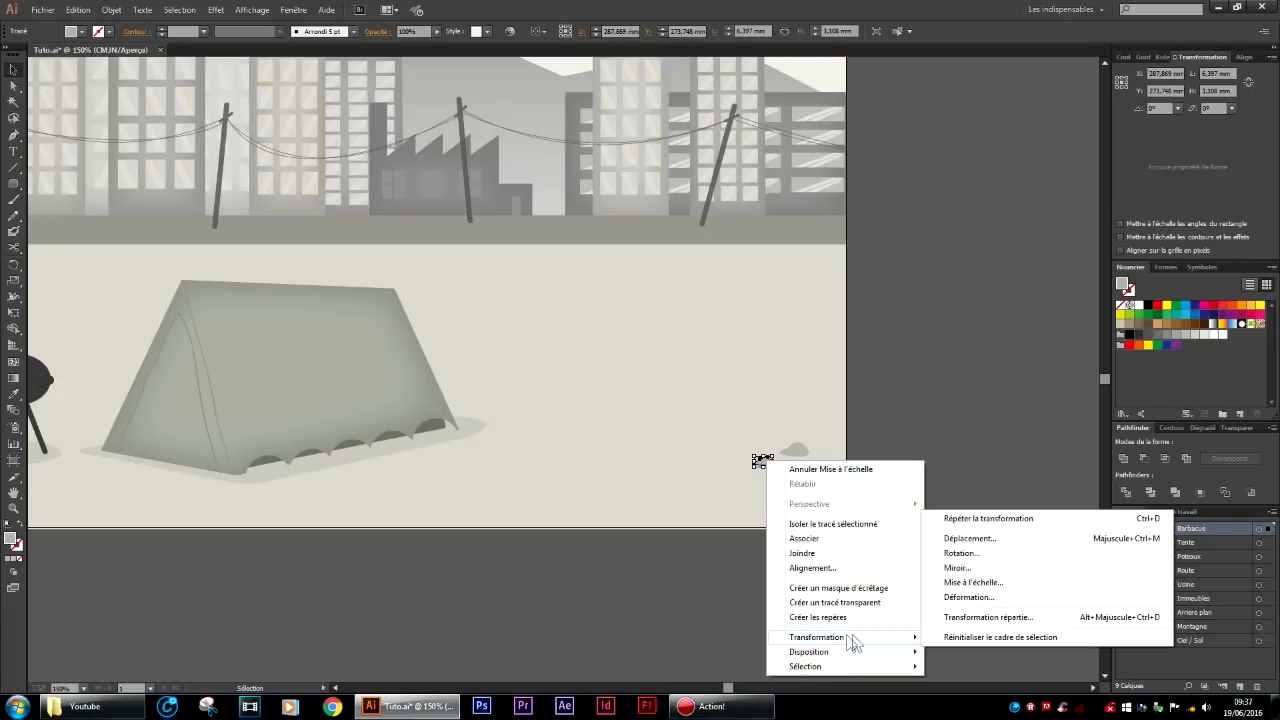
left_click(970, 597)
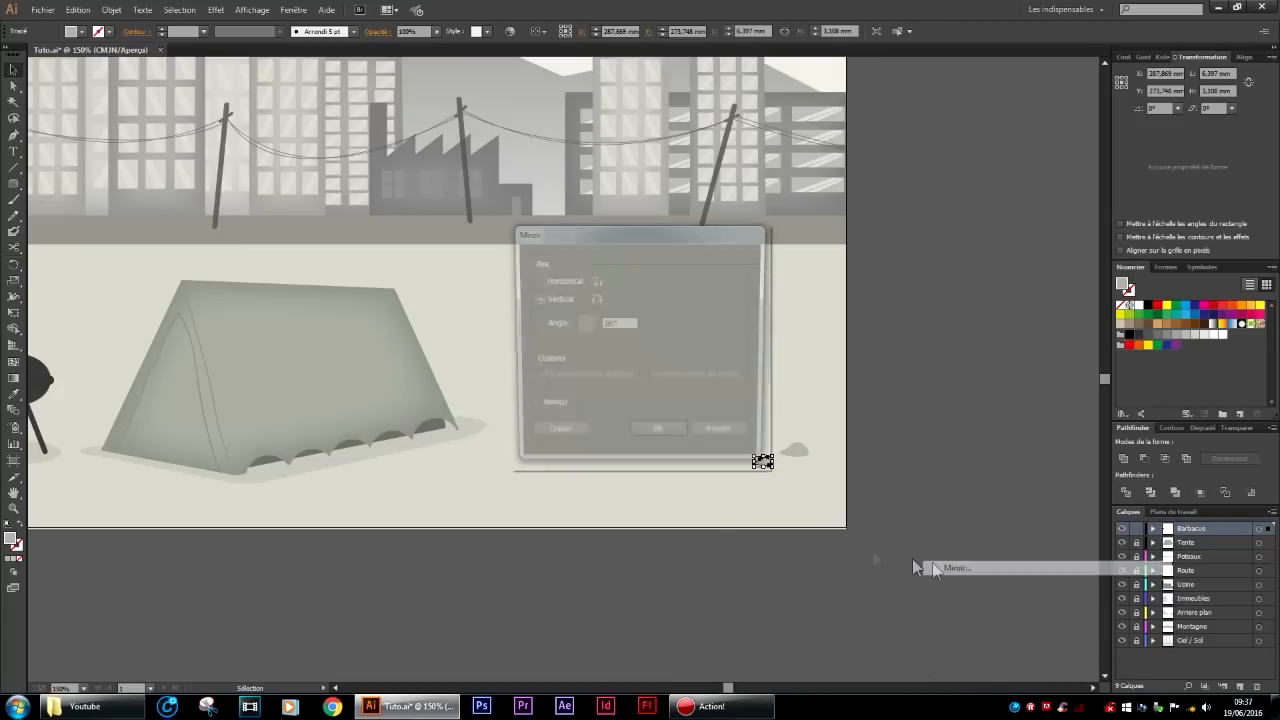
left_click(651, 438)
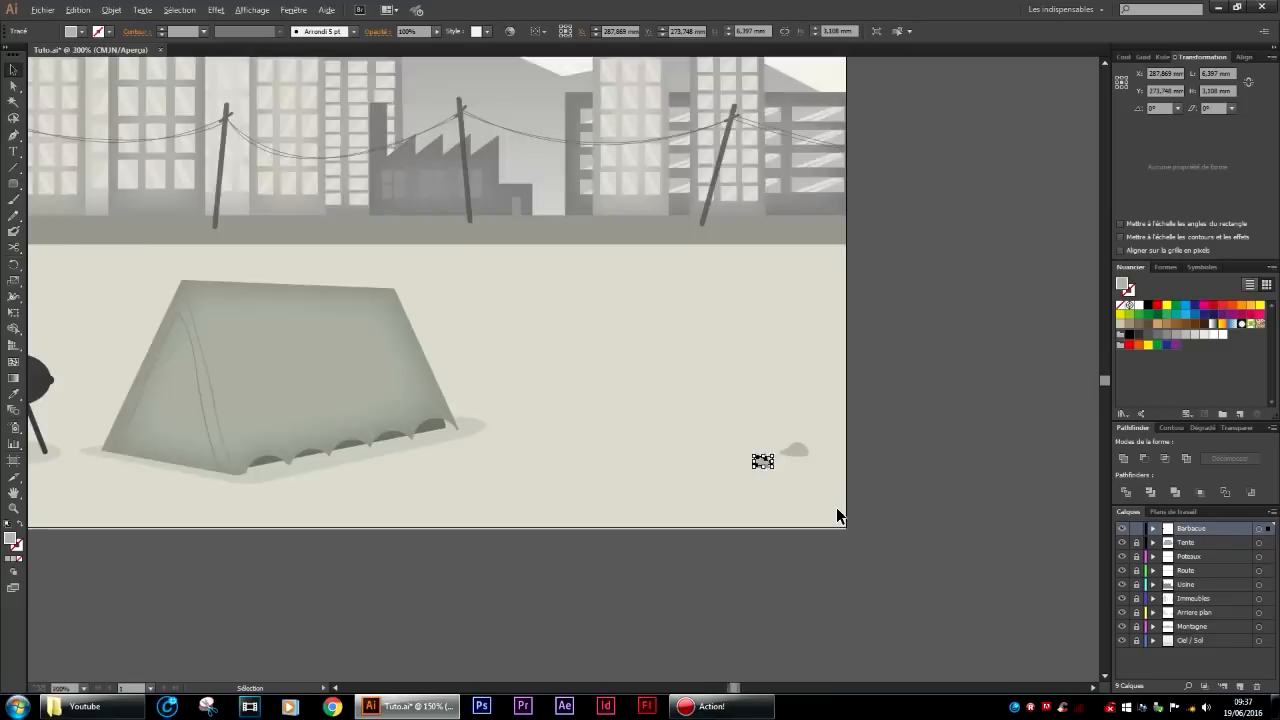
Move the small mirrored stone closer to the base of the larger one.
scroll(838, 510, "up", 4)
left_click_drag(535, 321, 572, 298)
left_click(730, 376)
scroll(730, 378, "down", 5)
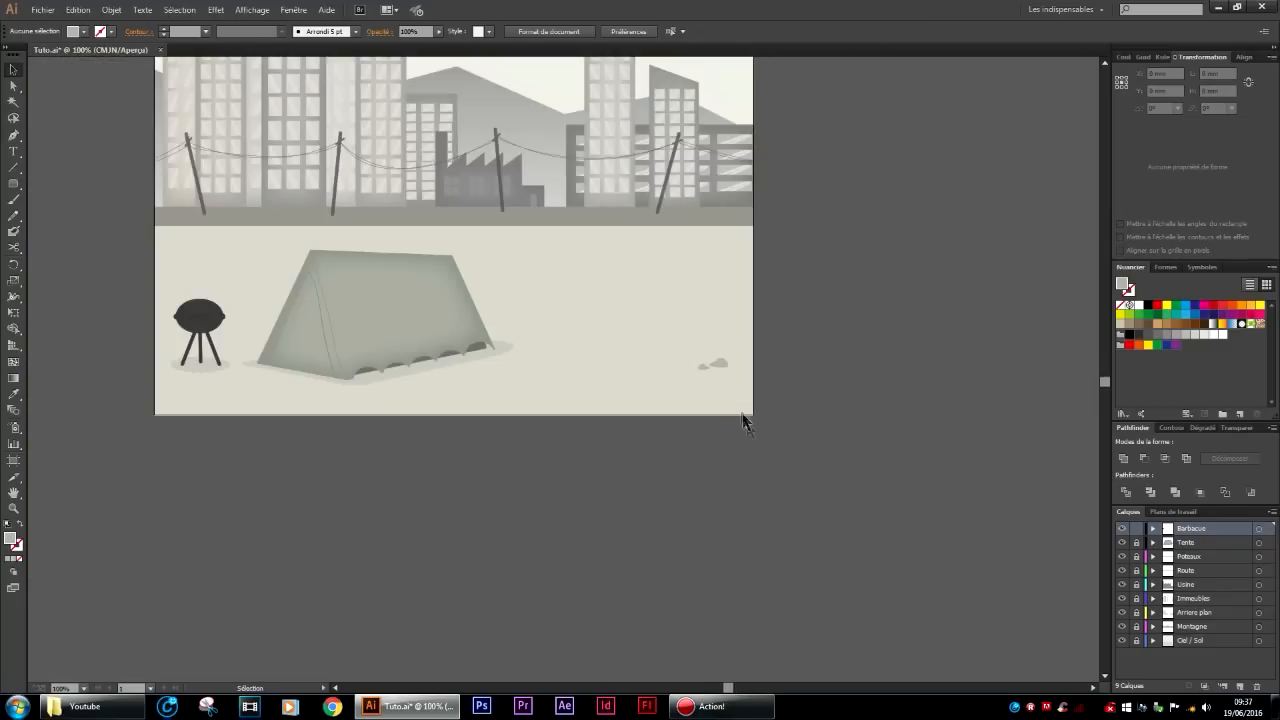
Place the pair of stones on the ground just beside the tent's right corner.
scroll(745, 420, "left", 4)
scroll(810, 395, "up", 1)
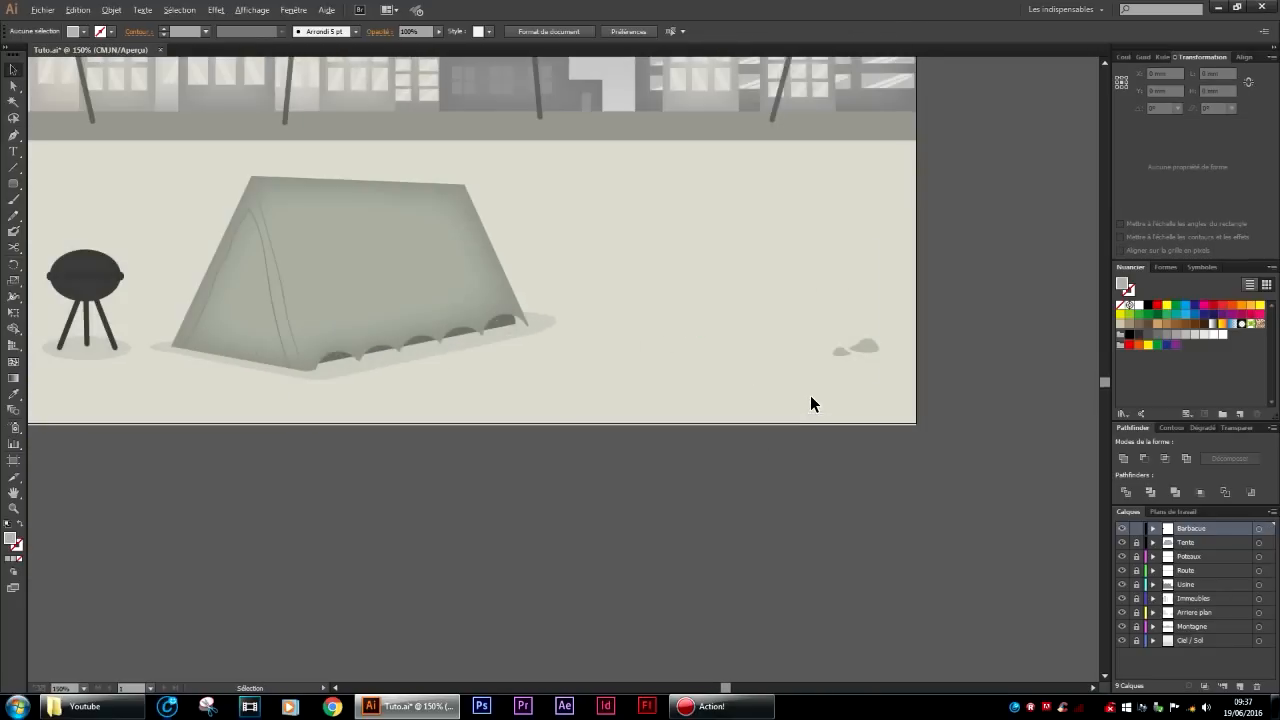
left_click_drag(852, 347, 640, 449)
left_click(674, 366)
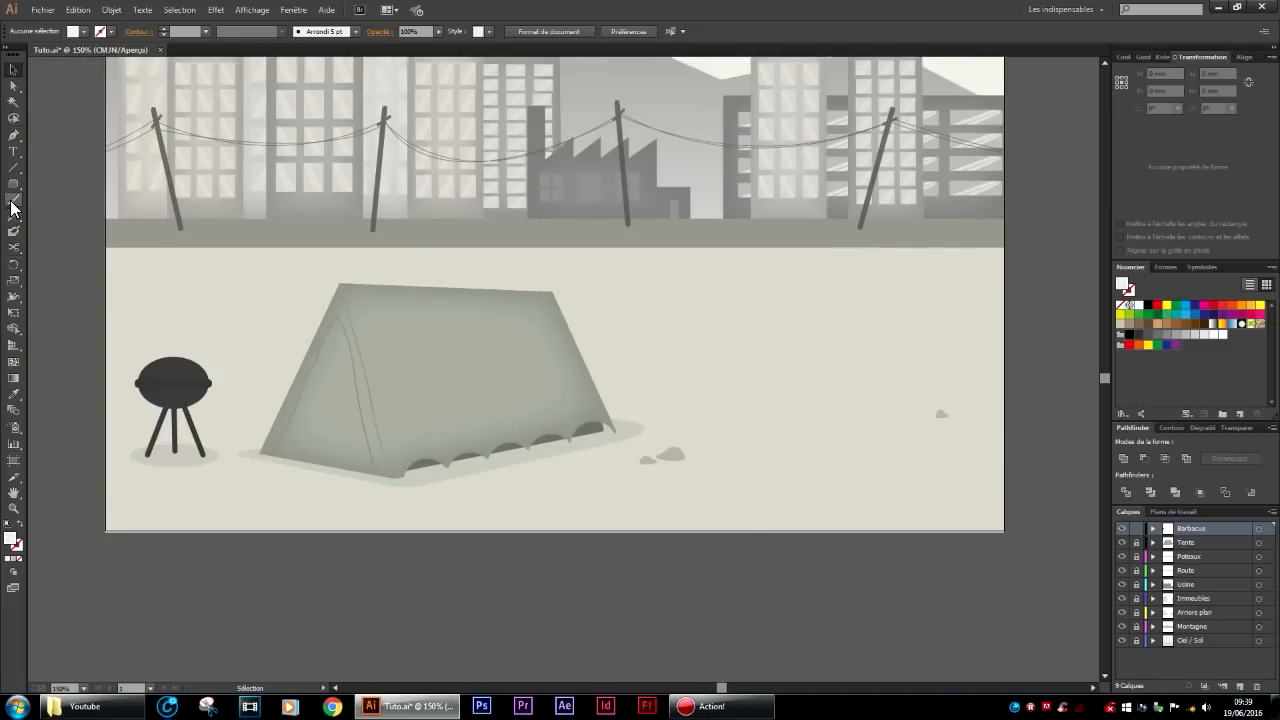
Create a new layer directly above the Ciel / Sol layer and lock the Barbacue layer.
left_click(1198, 640)
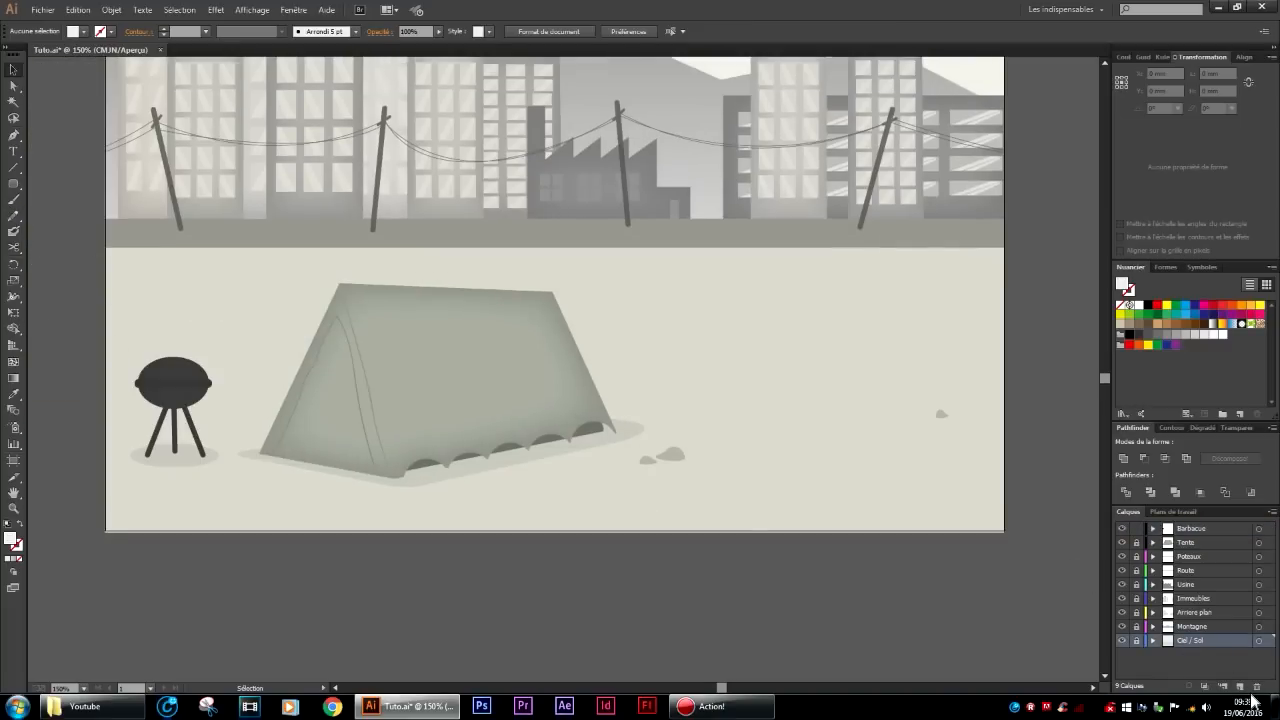
left_click(1244, 687)
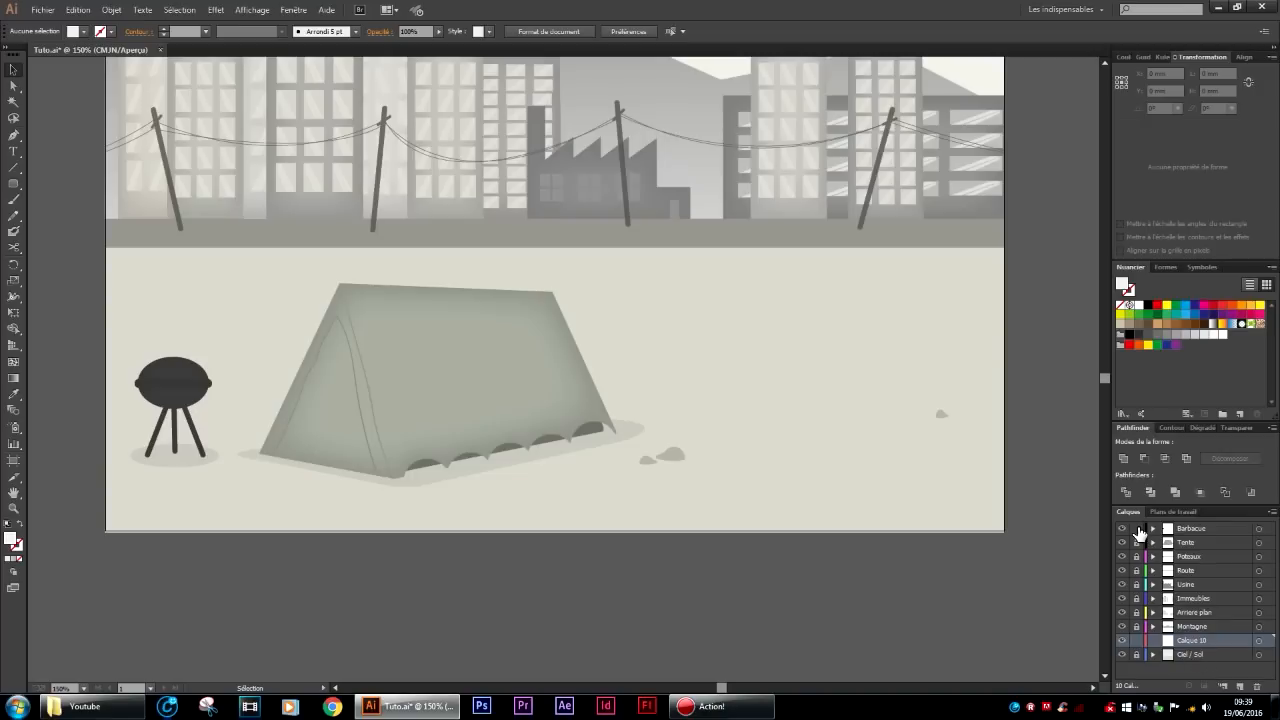
Brush many long, nearly horizontal pale strokes over the whole ground, around the tent and barbecue and past the artboard's sides.
left_click(13, 200)
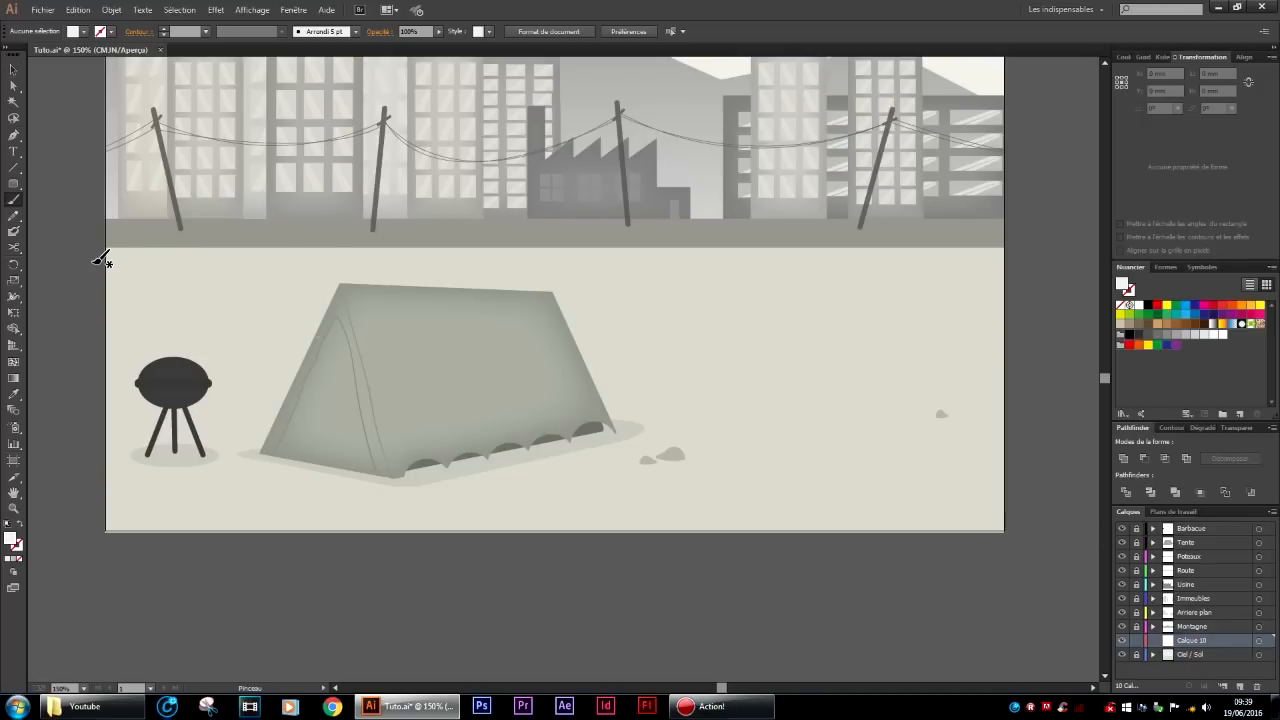
left_click_drag(92, 259, 356, 261)
left_click_drag(520, 267, 160, 298)
left_click_drag(645, 259, 748, 246)
left_click_drag(578, 260, 374, 261)
left_click_drag(515, 267, 806, 247)
left_click_drag(963, 249, 704, 278)
left_click_drag(613, 277, 878, 245)
left_click_drag(1008, 264, 814, 289)
left_click_drag(648, 291, 927, 293)
left_click_drag(1031, 308, 679, 317)
left_click_drag(598, 308, 887, 308)
left_click_drag(982, 305, 682, 305)
left_click_drag(535, 289, 700, 258)
mouse_move(702, 260)
left_mouse_down()
mouse_move(468, 285)
mouse_move(252, 282)
left_mouse_up()
mouse_move(124, 291)
left_mouse_down()
mouse_move(299, 276)
mouse_move(445, 306)
left_mouse_up()
left_click_drag(888, 300, 440, 338)
left_click_drag(600, 337, 914, 331)
left_click_drag(1012, 331, 640, 371)
left_click_drag(586, 383, 922, 345)
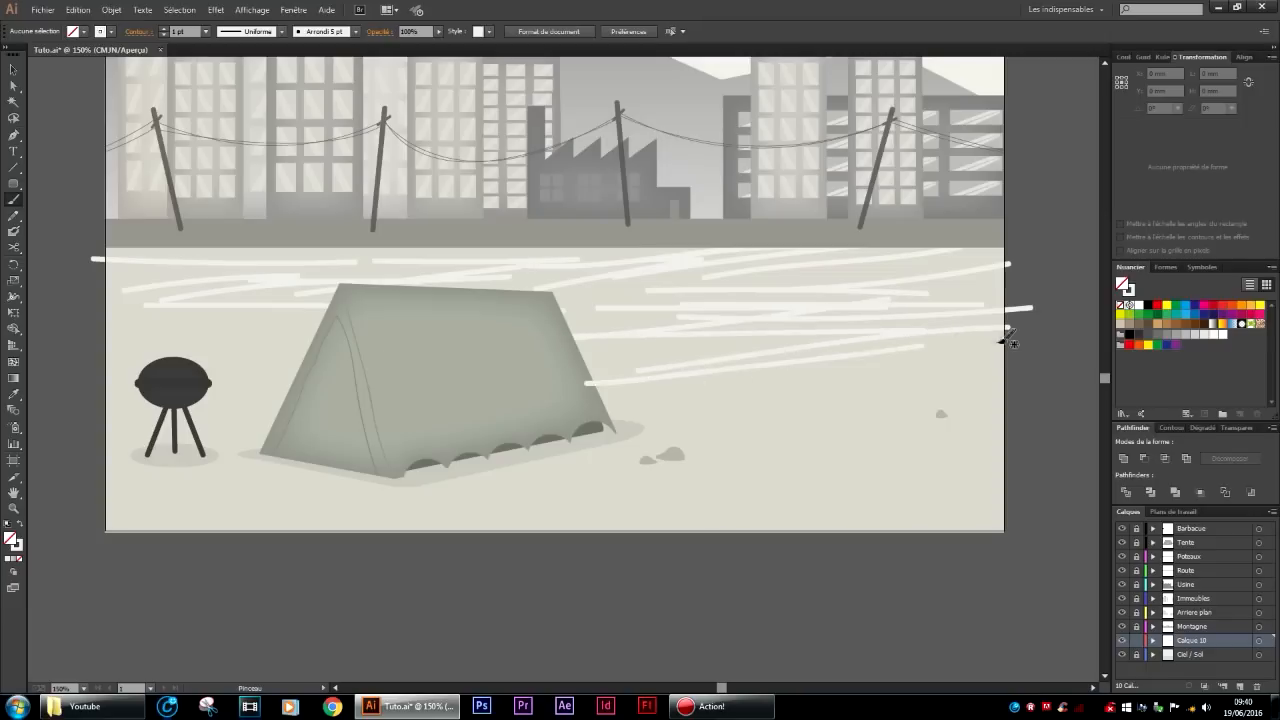
left_click_drag(658, 386, 1032, 388)
left_click_drag(990, 390, 670, 428)
left_click_drag(1018, 355, 680, 406)
mouse_move(672, 427)
left_mouse_down()
mouse_move(952, 429)
mouse_move(822, 459)
left_mouse_up()
left_click_drag(887, 473, 647, 473)
mouse_move(855, 442)
left_mouse_down()
mouse_move(430, 463)
mouse_move(778, 462)
left_mouse_up()
left_click_drag(818, 468, 345, 498)
left_click_drag(345, 498, 675, 517)
left_click_drag(772, 505, 525, 489)
left_click_drag(388, 468, 855, 447)
left_click_drag(1010, 423, 611, 426)
left_click_drag(1062, 453, 851, 506)
left_click_drag(754, 511, 1070, 511)
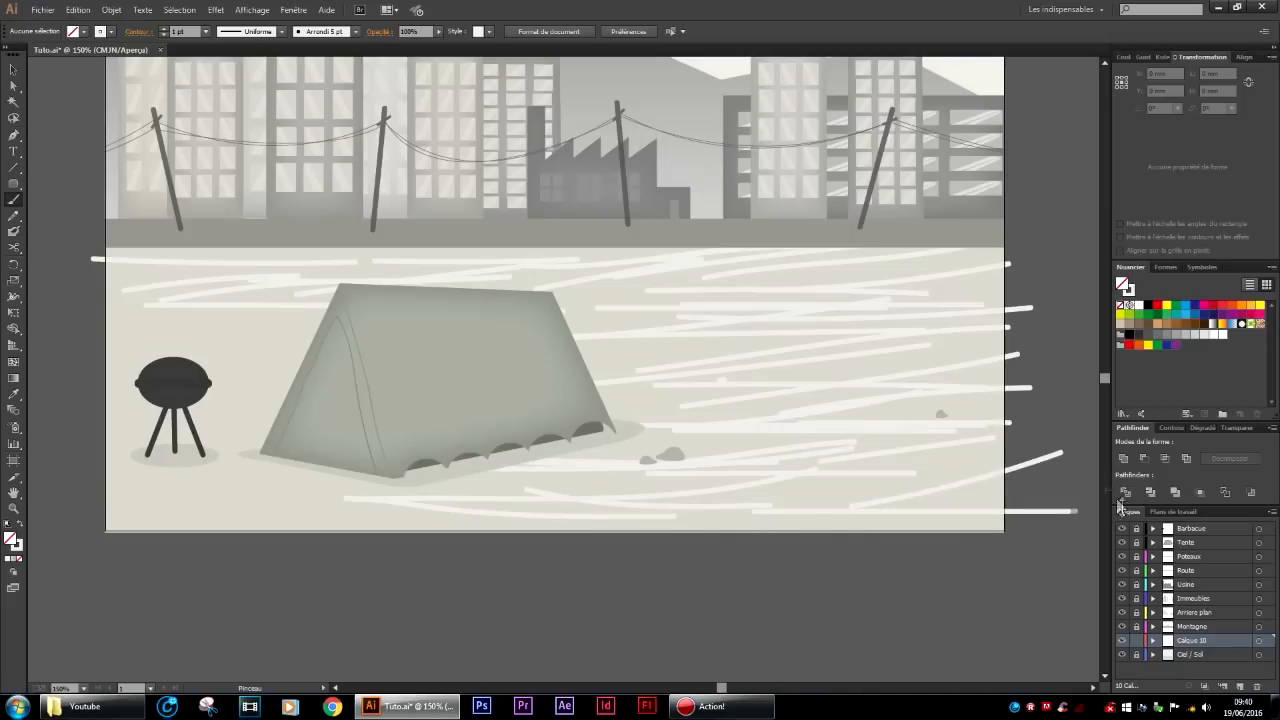
left_click_drag(152, 323, 313, 335)
mouse_move(267, 344)
left_mouse_down()
mouse_move(124, 341)
mouse_move(388, 299)
left_mouse_up()
mouse_move(338, 309)
left_mouse_down()
mouse_move(57, 358)
mouse_move(328, 363)
left_mouse_up()
mouse_move(333, 359)
left_mouse_down()
mouse_move(92, 407)
mouse_move(293, 414)
left_mouse_up()
mouse_move(293, 417)
left_mouse_down()
mouse_move(86, 446)
mouse_move(305, 455)
left_mouse_up()
mouse_move(334, 424)
left_mouse_down()
mouse_move(68, 489)
mouse_move(322, 466)
left_mouse_up()
mouse_move(325, 454)
left_mouse_down()
mouse_move(68, 502)
mouse_move(272, 500)
left_mouse_up()
left_click_drag(390, 478, 28, 523)
left_click_drag(327, 503, 403, 494)
left_click_drag(202, 520, 60, 522)
left_click_drag(62, 519, 516, 512)
left_click_drag(241, 516, 472, 518)
left_click_drag(267, 477, 549, 474)
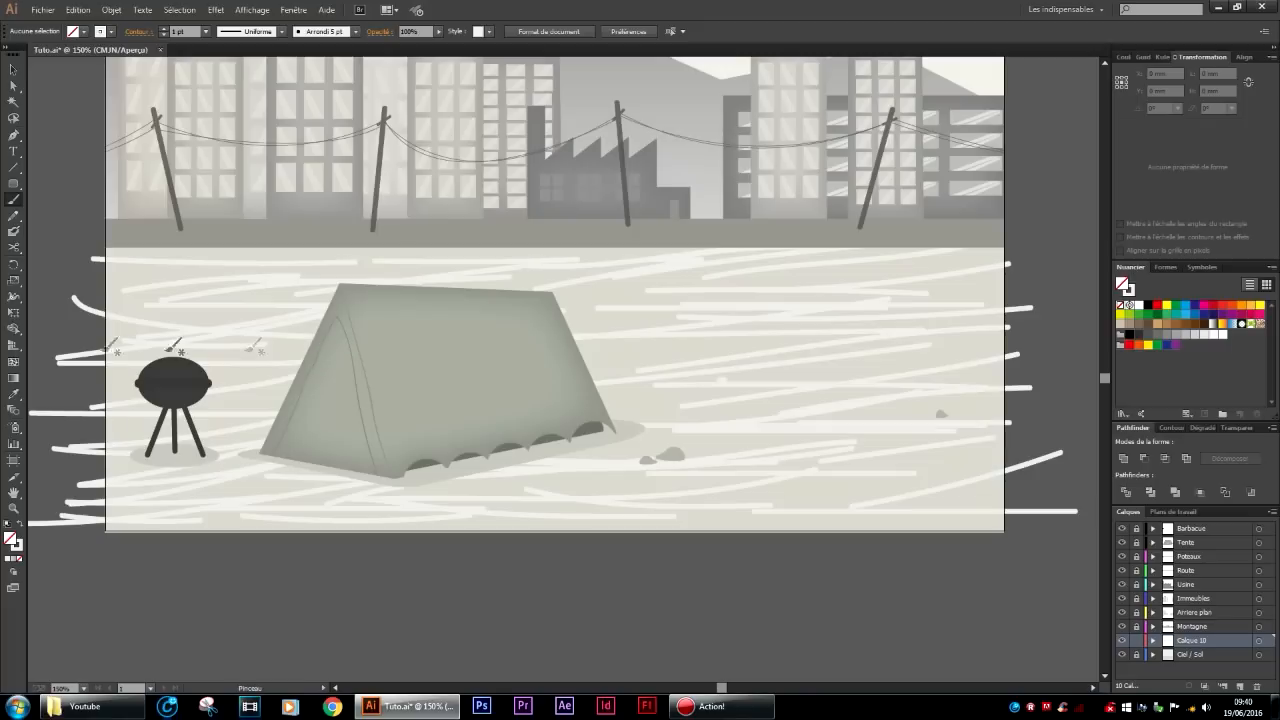
Select all the ground strokes and apply the sampled ground colour as their stroke, without a fill.
scroll(1040, 625, "down", 2)
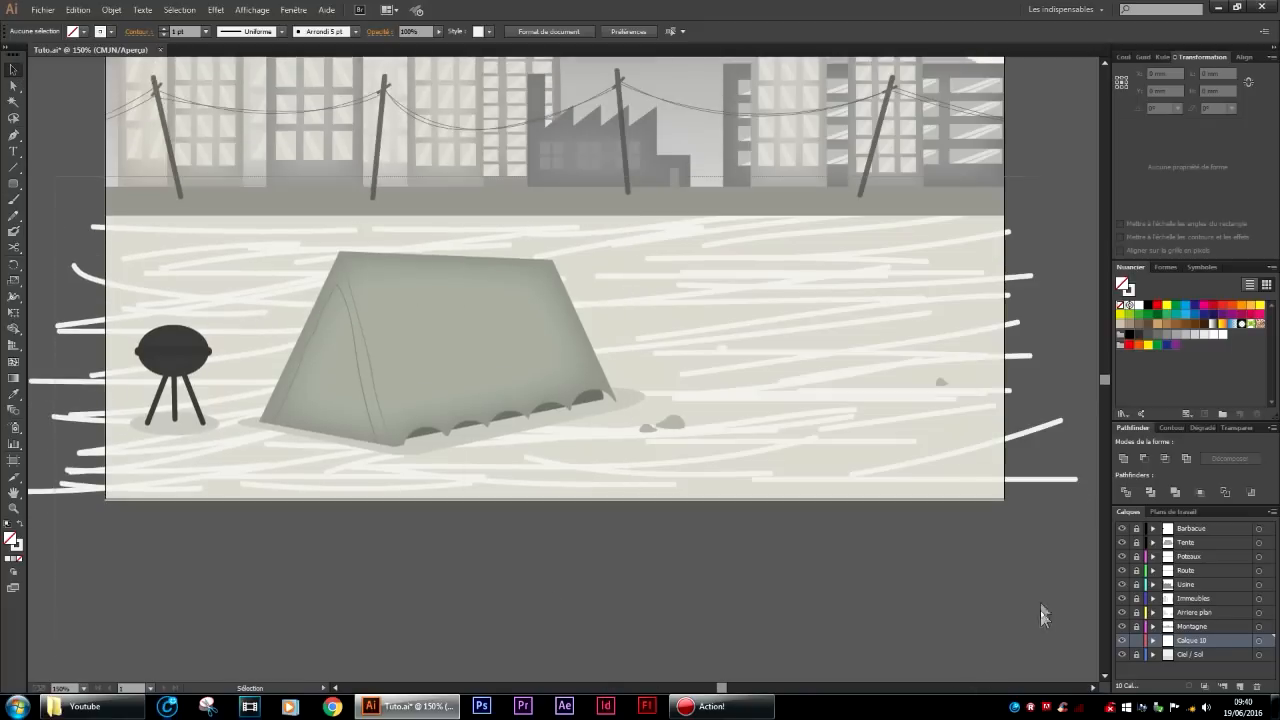
key("ctrl+a")
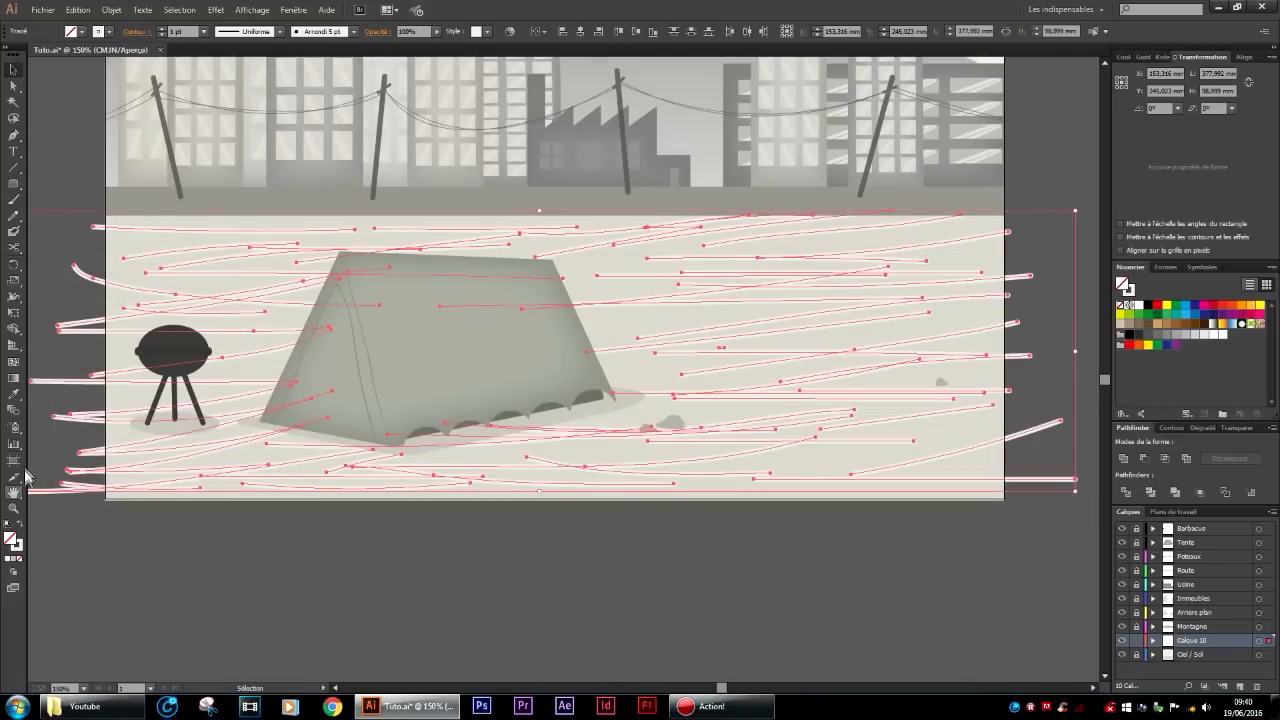
left_click(14, 395)
left_click(128, 352)
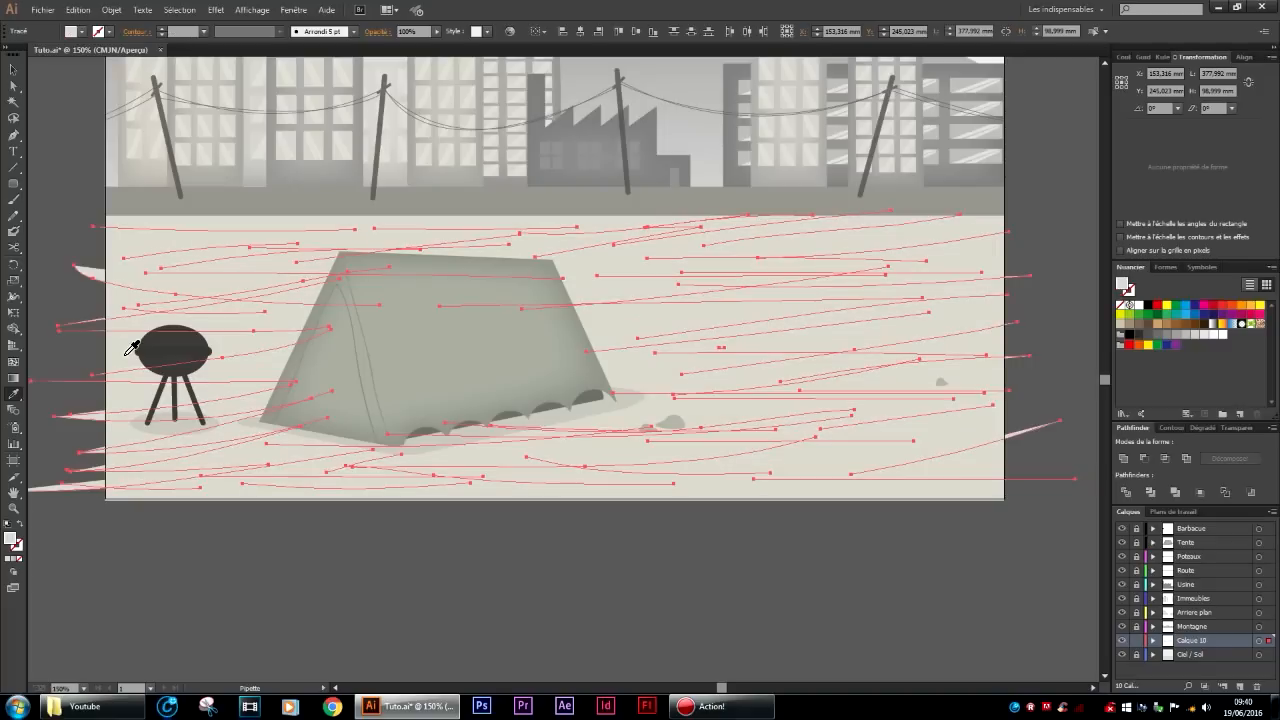
left_click(20, 525)
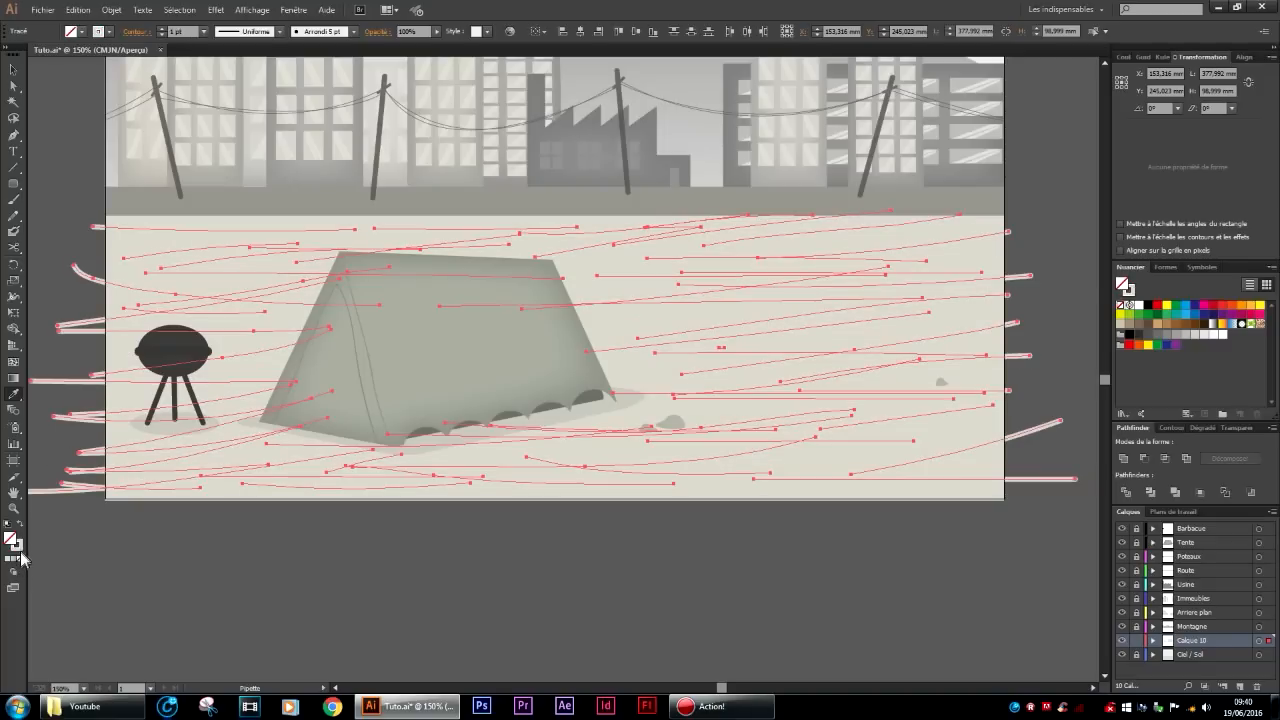
Adjust the stroke colour of all the ground strokes to #D3D1CB and deselect them.
double_click(14, 544)
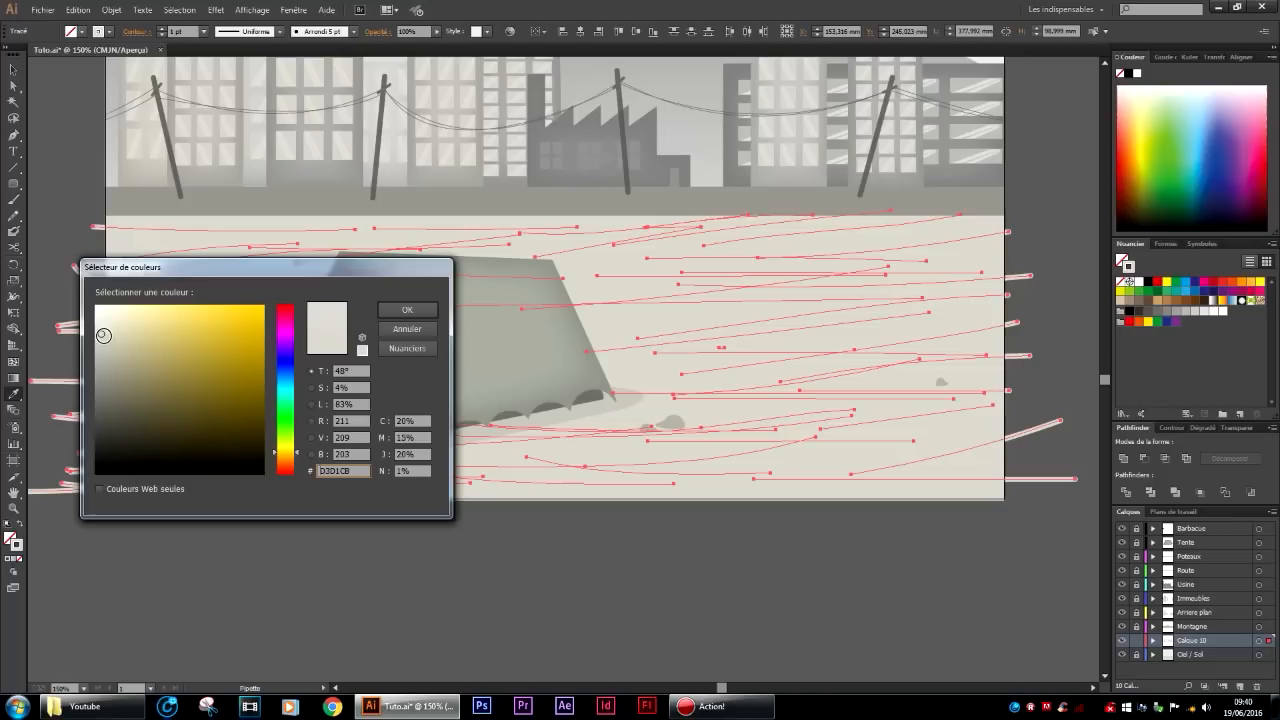
left_click(407, 309)
left_click(13, 69)
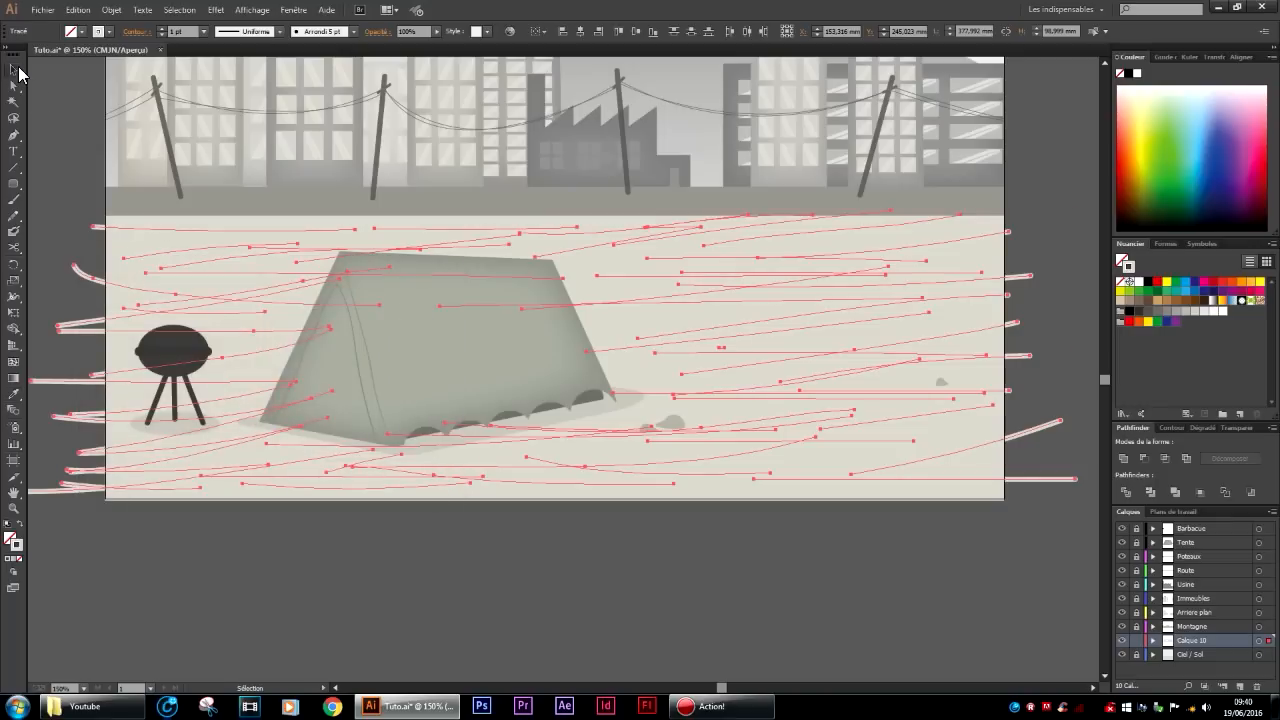
left_click(132, 499)
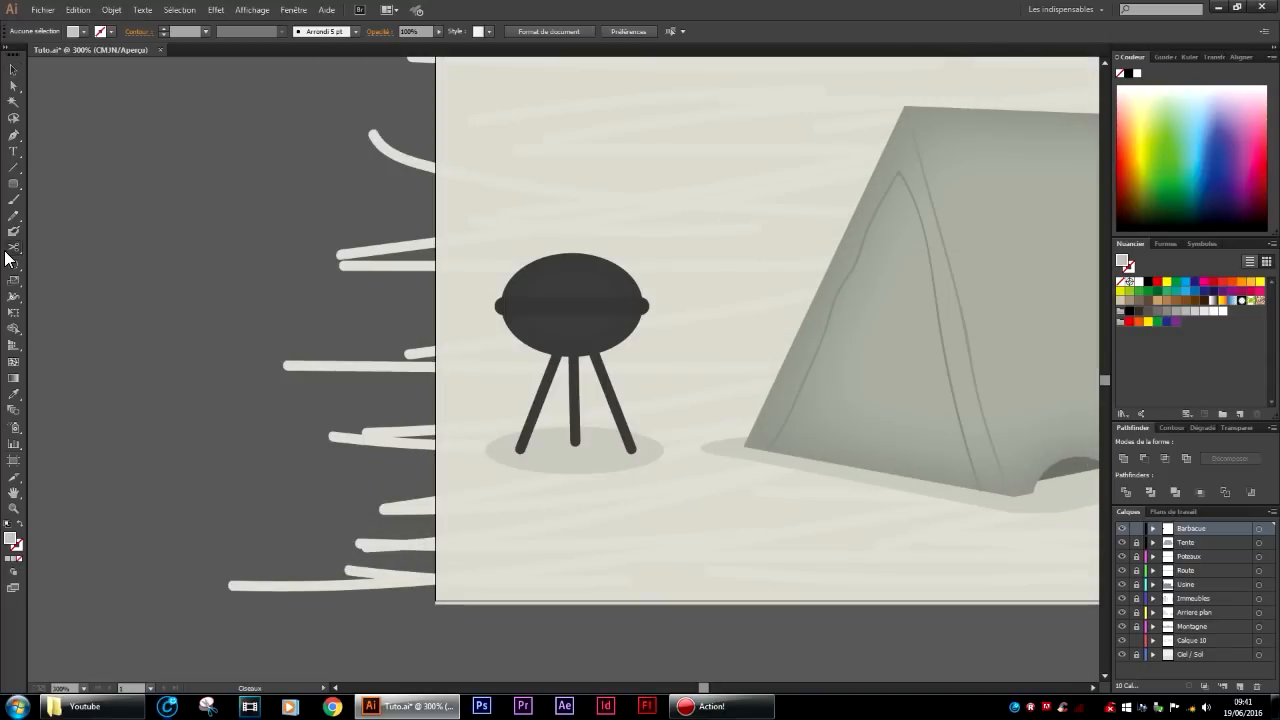
Cut every ground stroke overhanging the artboard's left side with the Scissors tool, just inside the artboard edge.
scroll(538, 285, "up", 5)
key("alt")
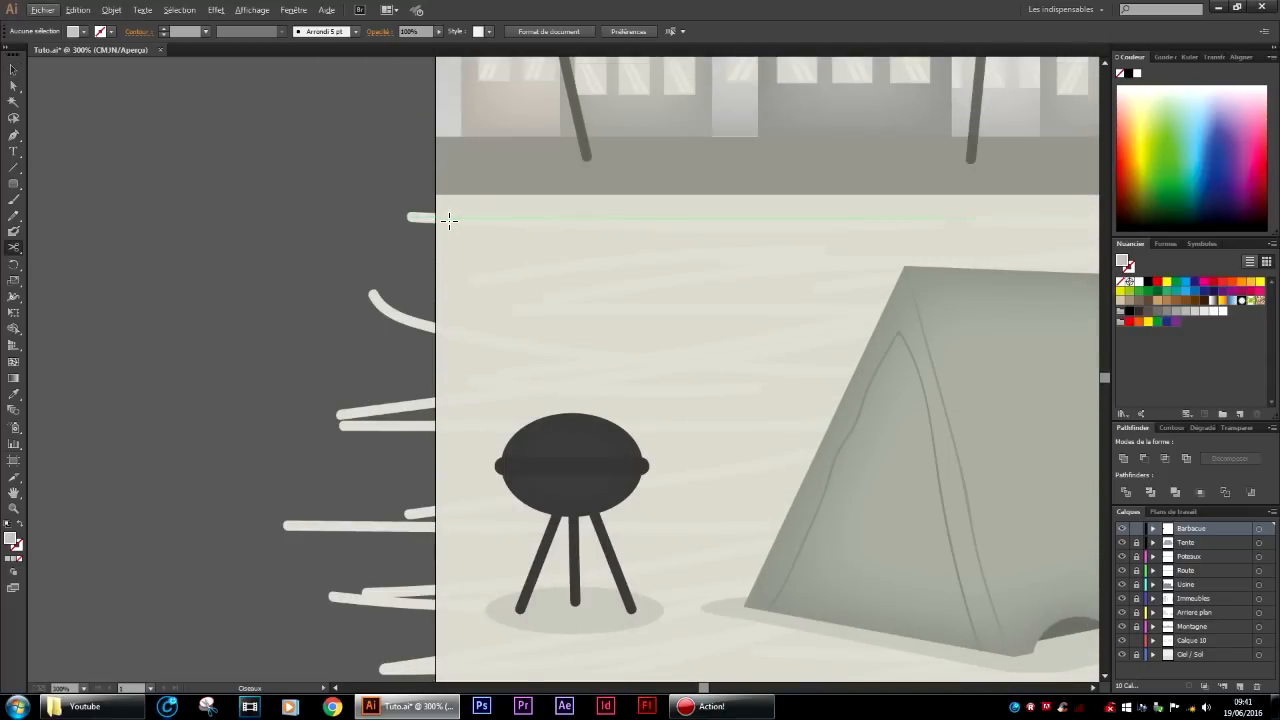
left_click(449, 219)
left_click(451, 332)
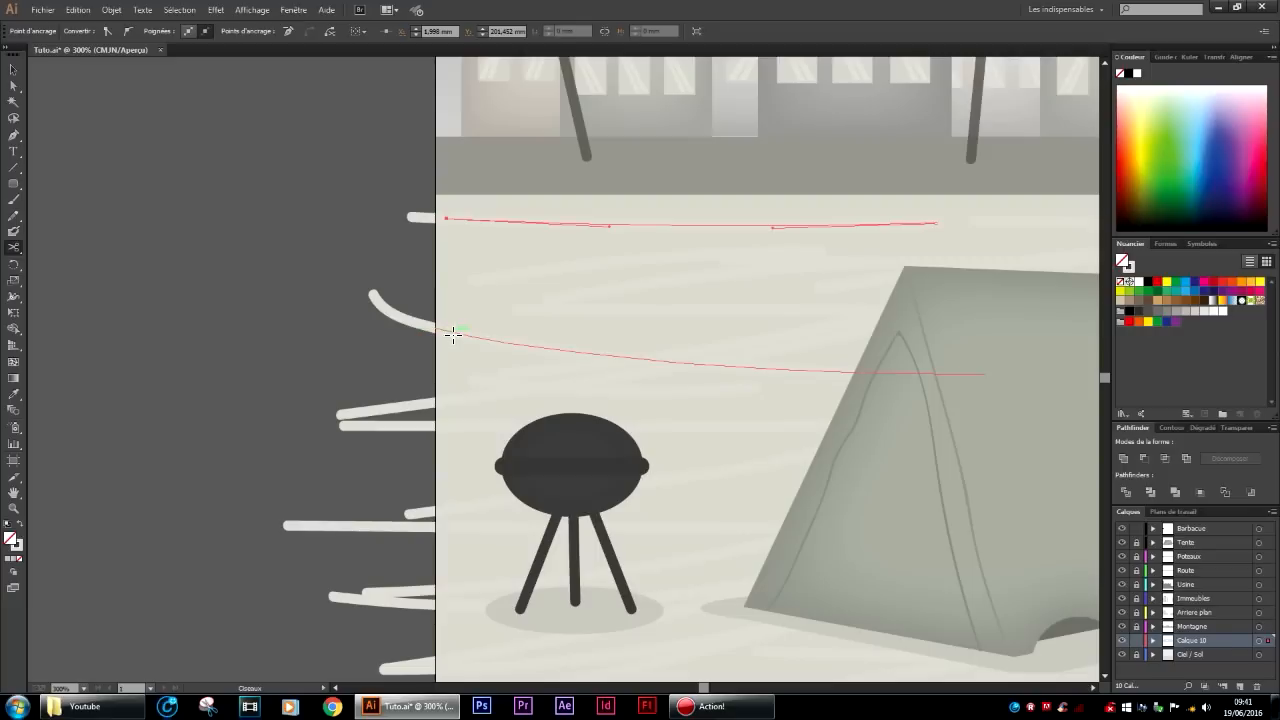
left_click(449, 401)
left_click(450, 426)
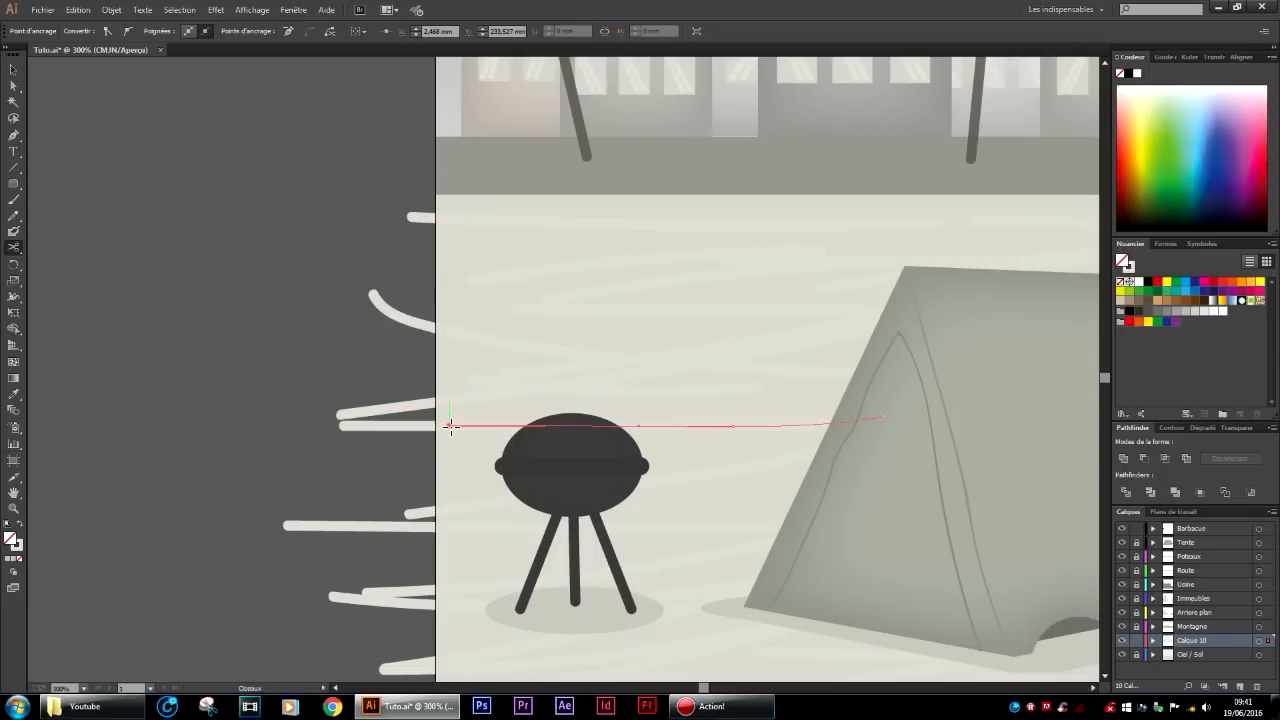
scroll(474, 438, "down", 4)
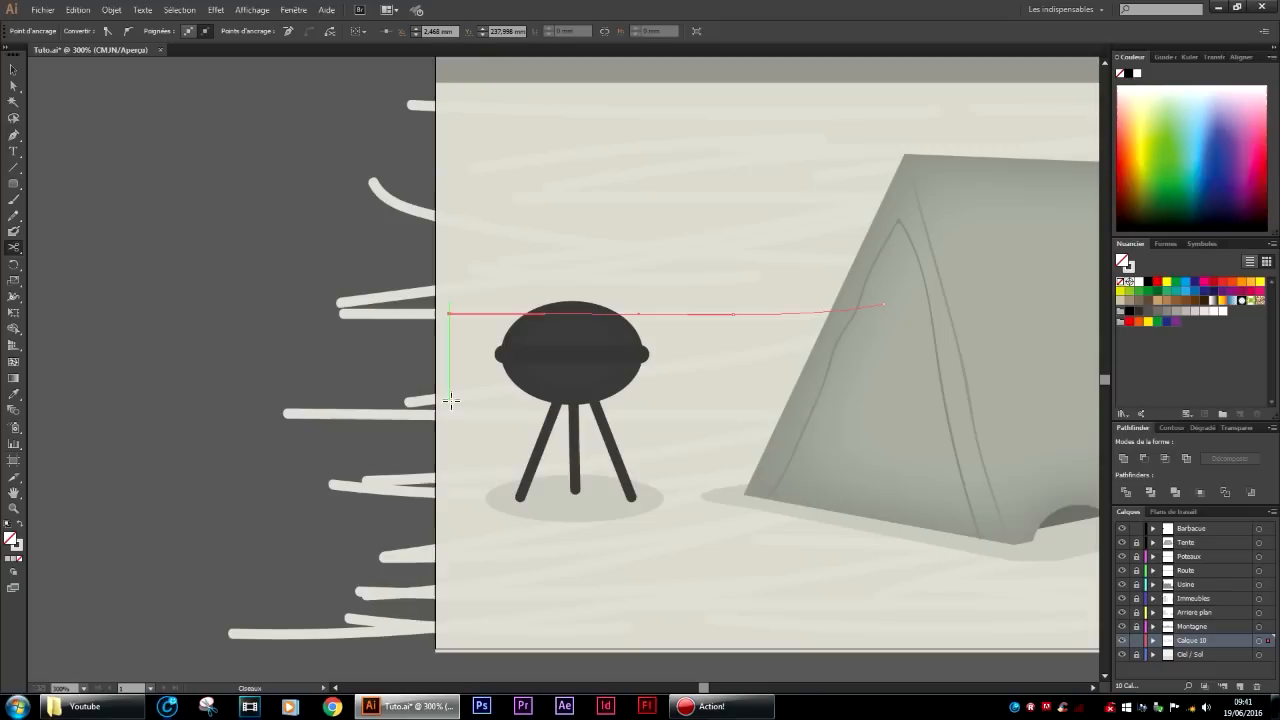
left_click(449, 399)
left_click(449, 415)
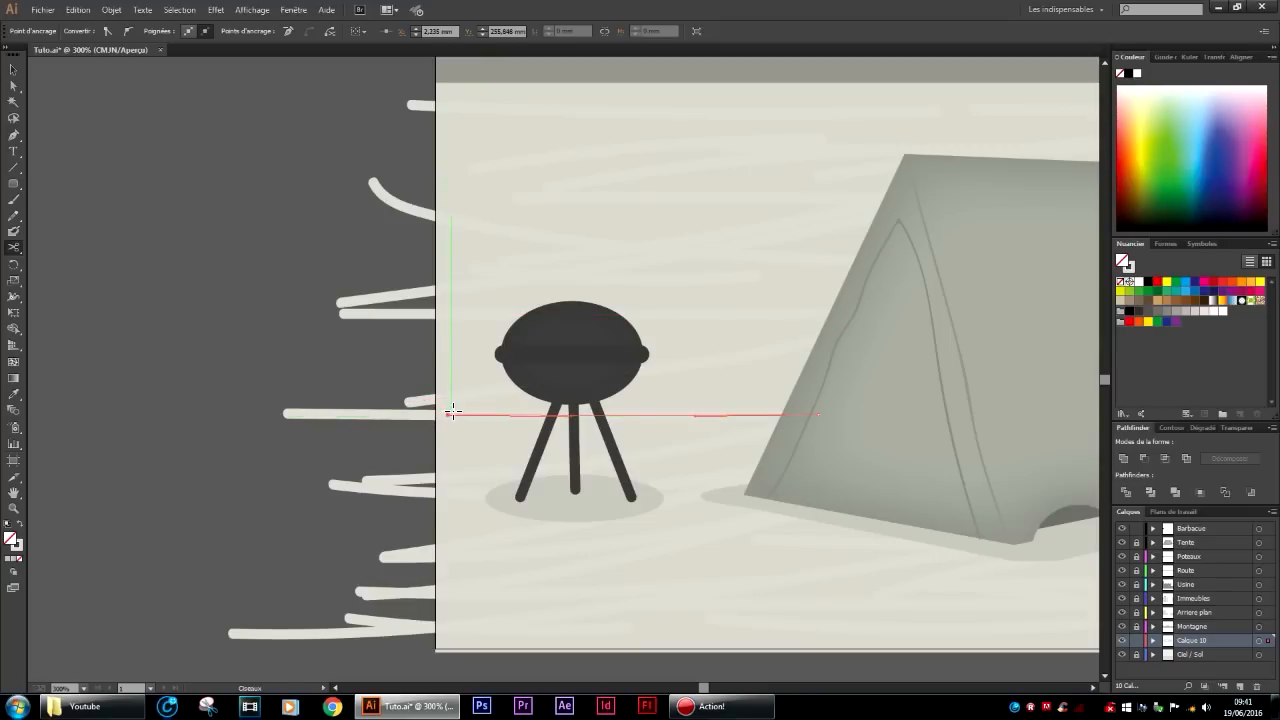
scroll(450, 412, "down", 4)
left_click(449, 378)
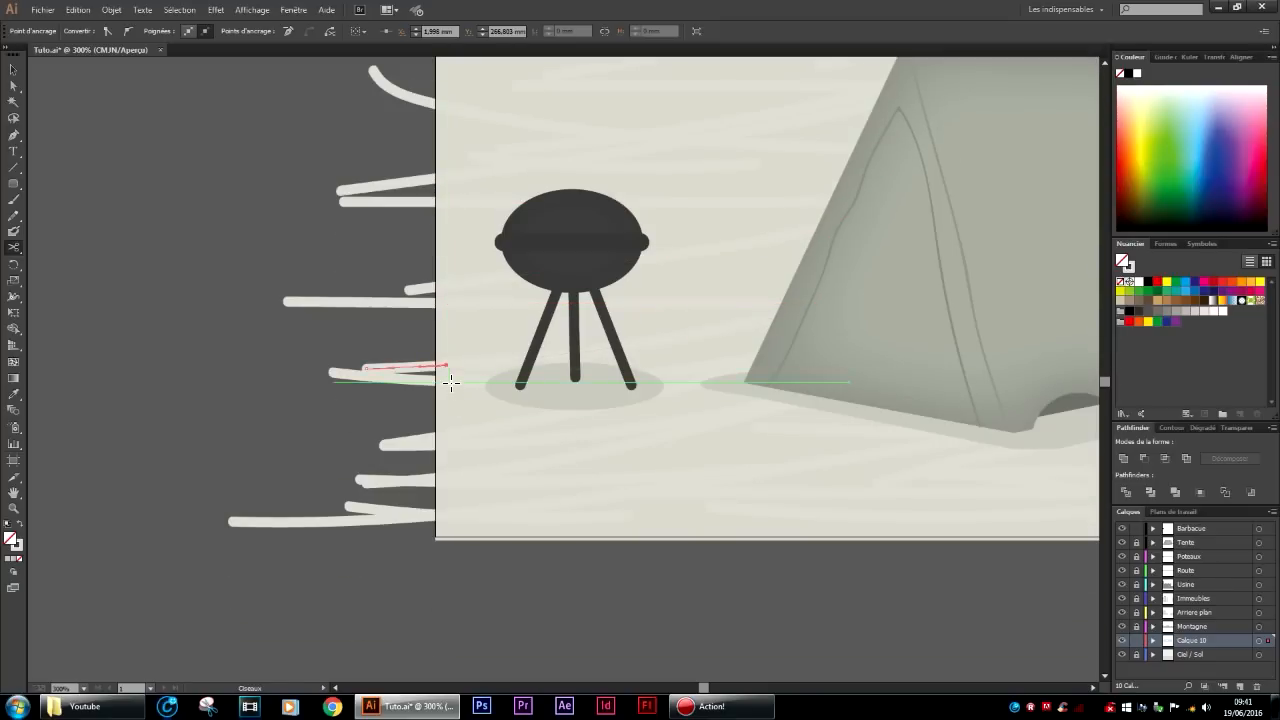
left_click(454, 437)
left_click(456, 446)
left_click(474, 475)
left_click(474, 478)
left_click(472, 517)
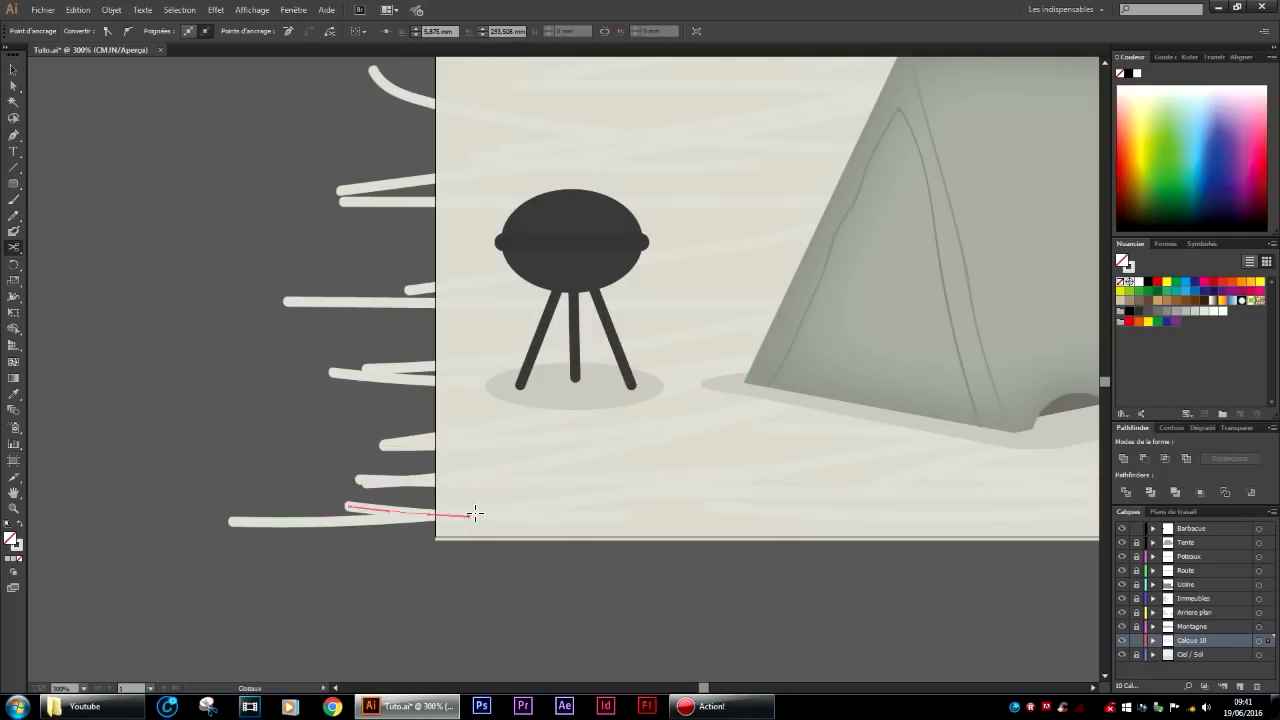
left_click(514, 508)
Cut every ground stroke overhanging the artboard's right side with the Scissors tool, just inside the artboard edge.
scroll(416, 408, "down", 3)
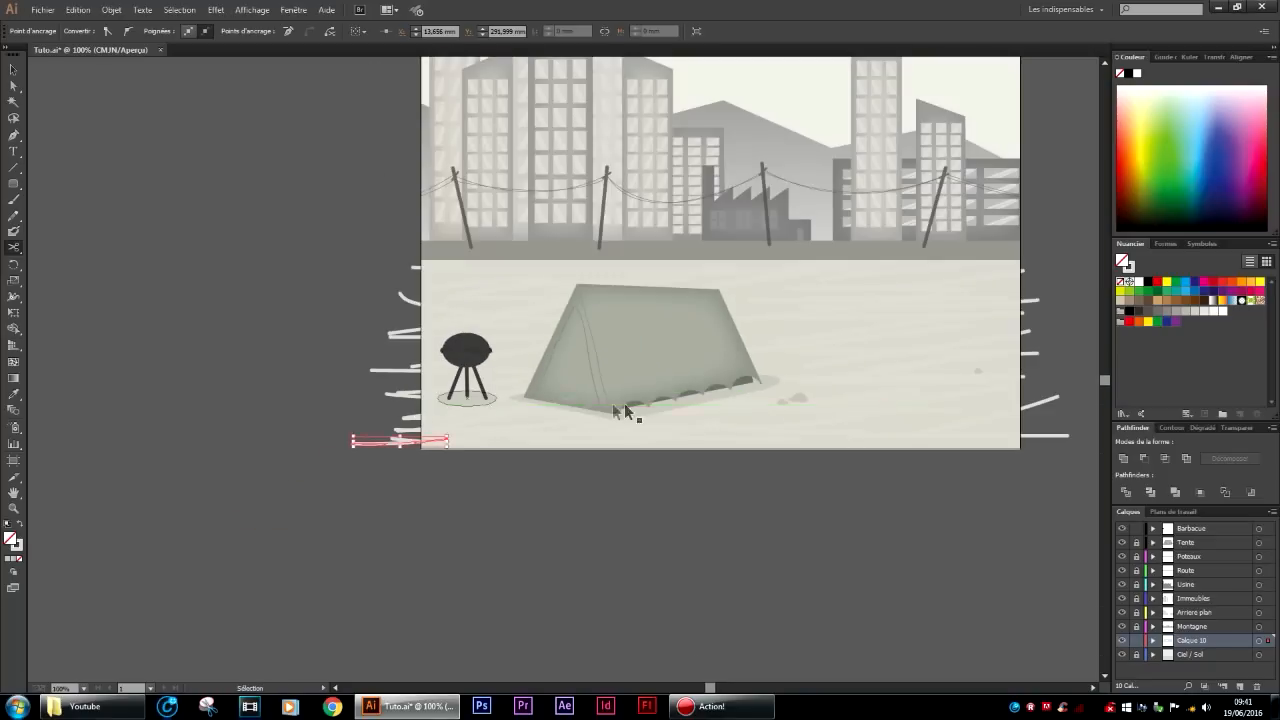
scroll(690, 408, "right", 3)
scroll(703, 358, "up", 5)
left_click(623, 177)
scroll(622, 250, "down", 2)
left_click(623, 270)
left_click(632, 340)
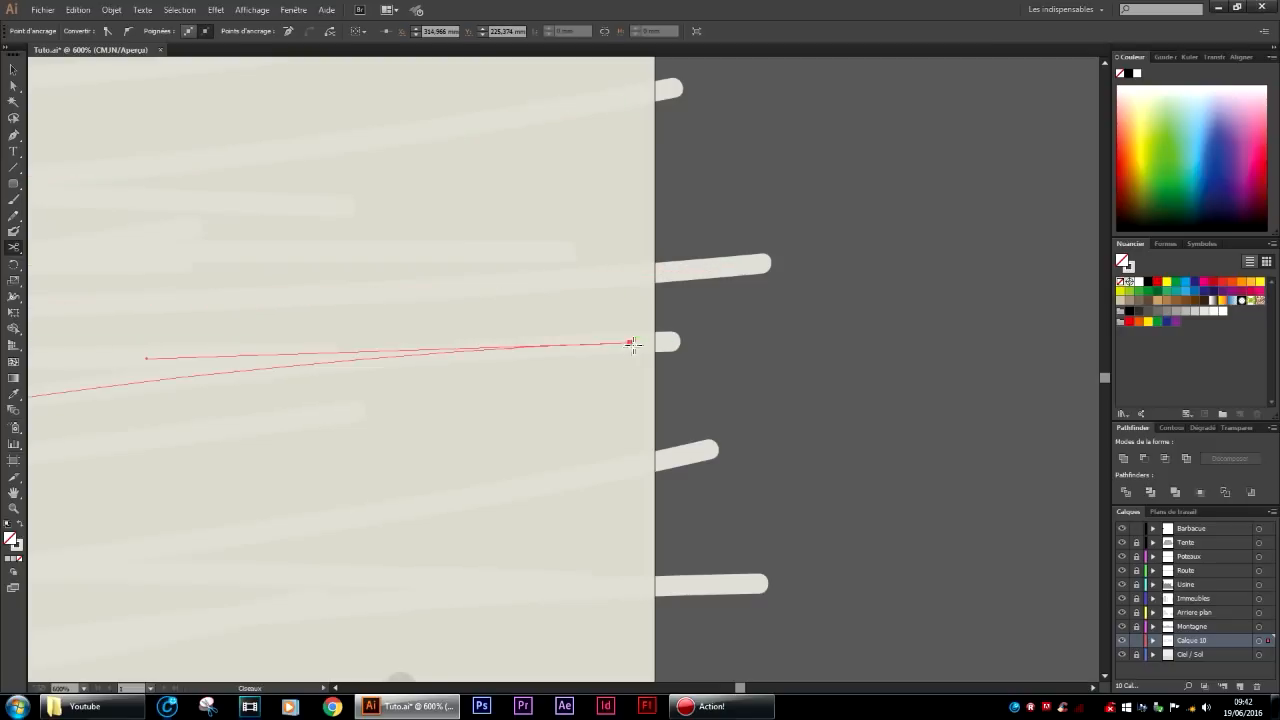
scroll(632, 370, "down", 2)
left_click(631, 373)
scroll(631, 372, "down", 4)
left_click(617, 363)
scroll(660, 366, "down", 4)
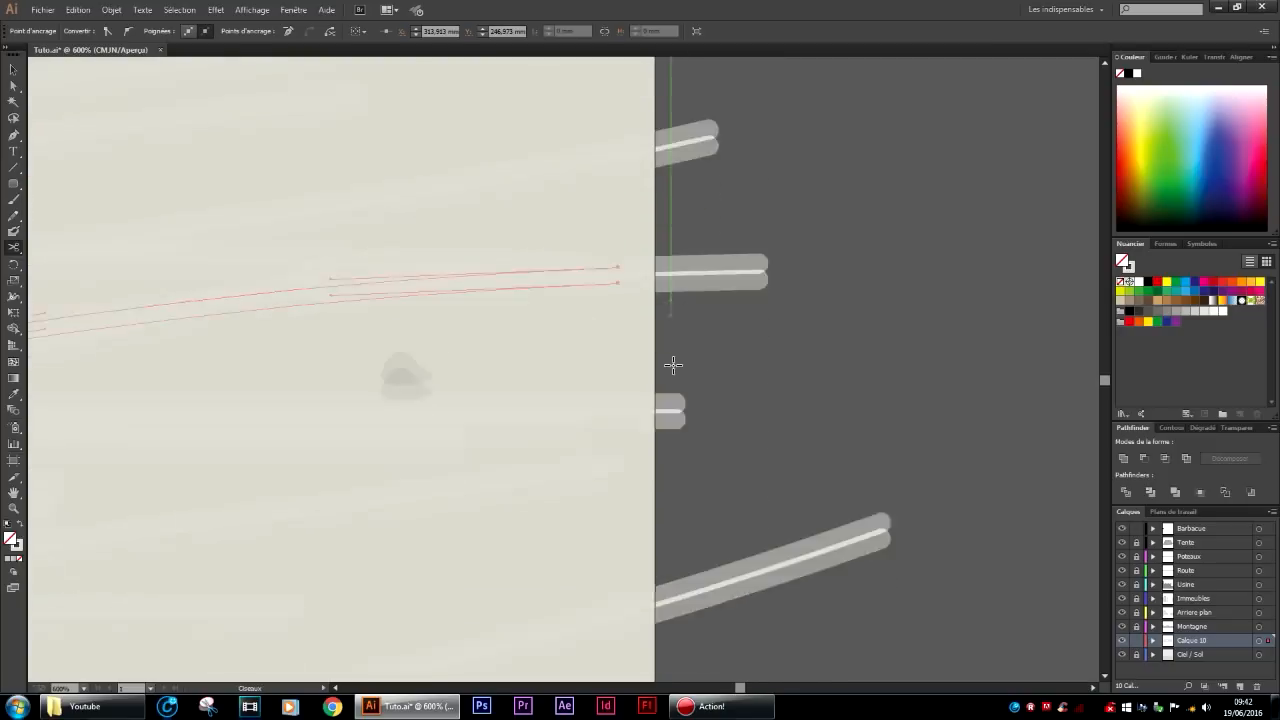
left_click(619, 387)
scroll(618, 383, "down", 3)
scroll(618, 381, "down", 3)
left_click(624, 399)
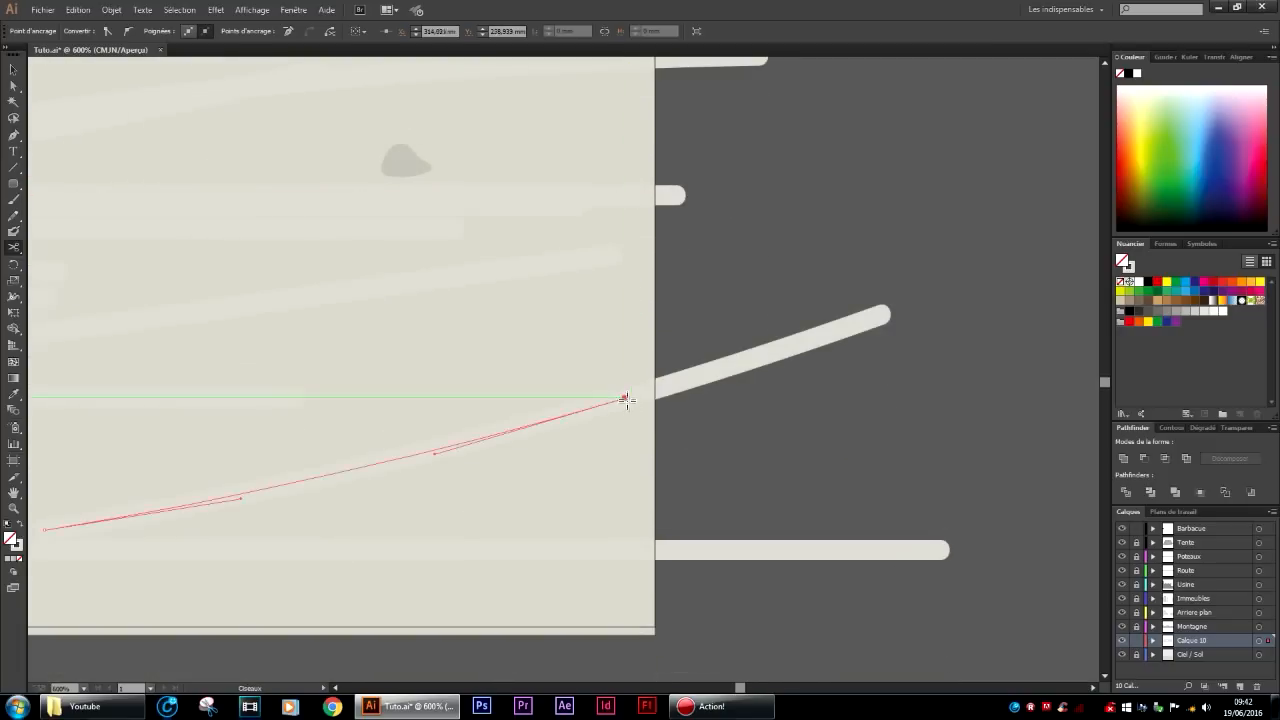
left_click(631, 550)
Select all the cut-off stroke ends beyond the artboard's right side and delete them.
scroll(803, 423, "down", 7)
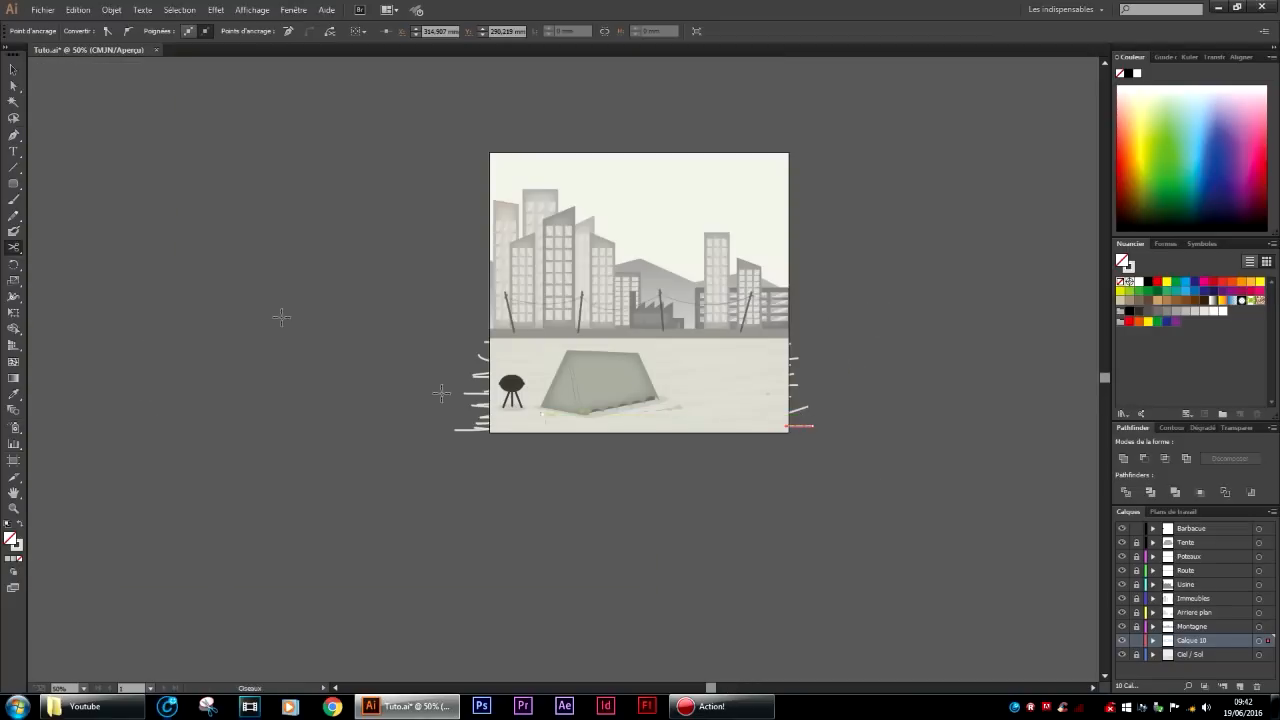
left_click(13, 70)
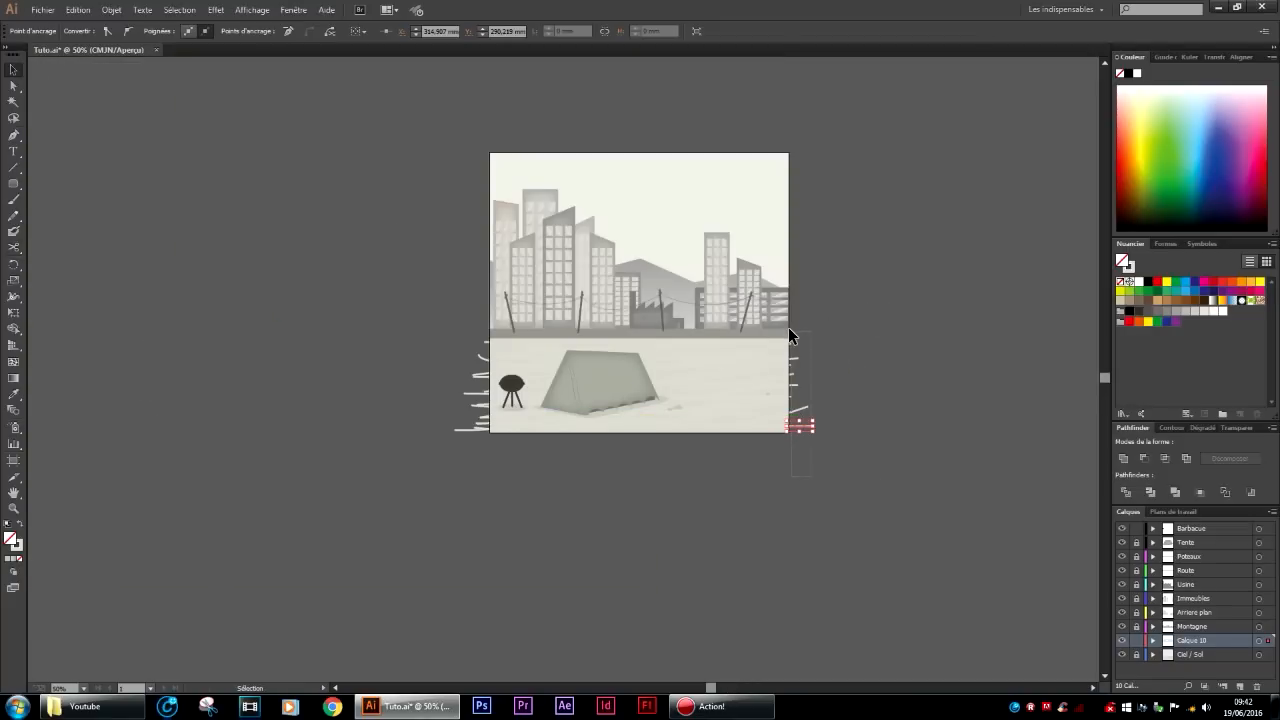
left_click_drag(811, 476, 789, 329)
scroll(832, 383, "up", 4)
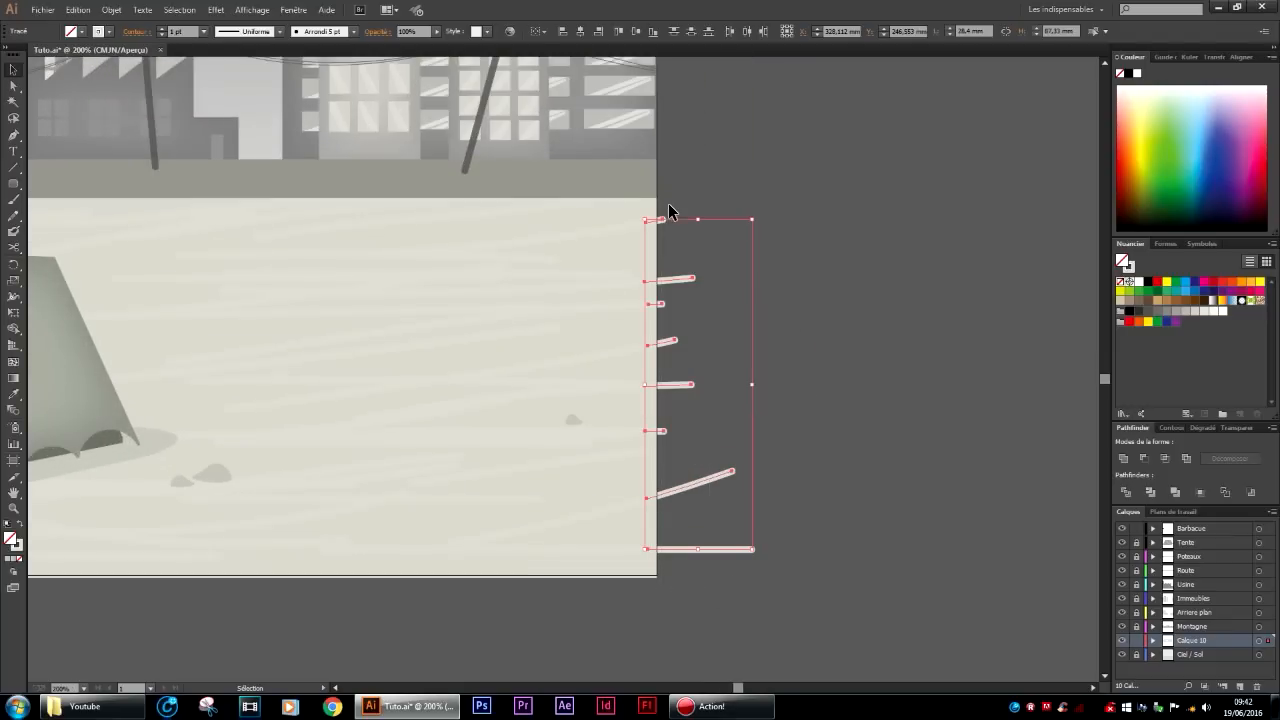
key("Delete")
Select the cut-off stroke ends beyond the artboard's left side, beside the barbecue, and delete them.
scroll(337, 511, "left", 8)
mouse_move(210, 337)
left_mouse_down()
mouse_move(275, 640)
mouse_move(274, 700)
mouse_move(254, 504)
mouse_move(273, 436)
left_mouse_up()
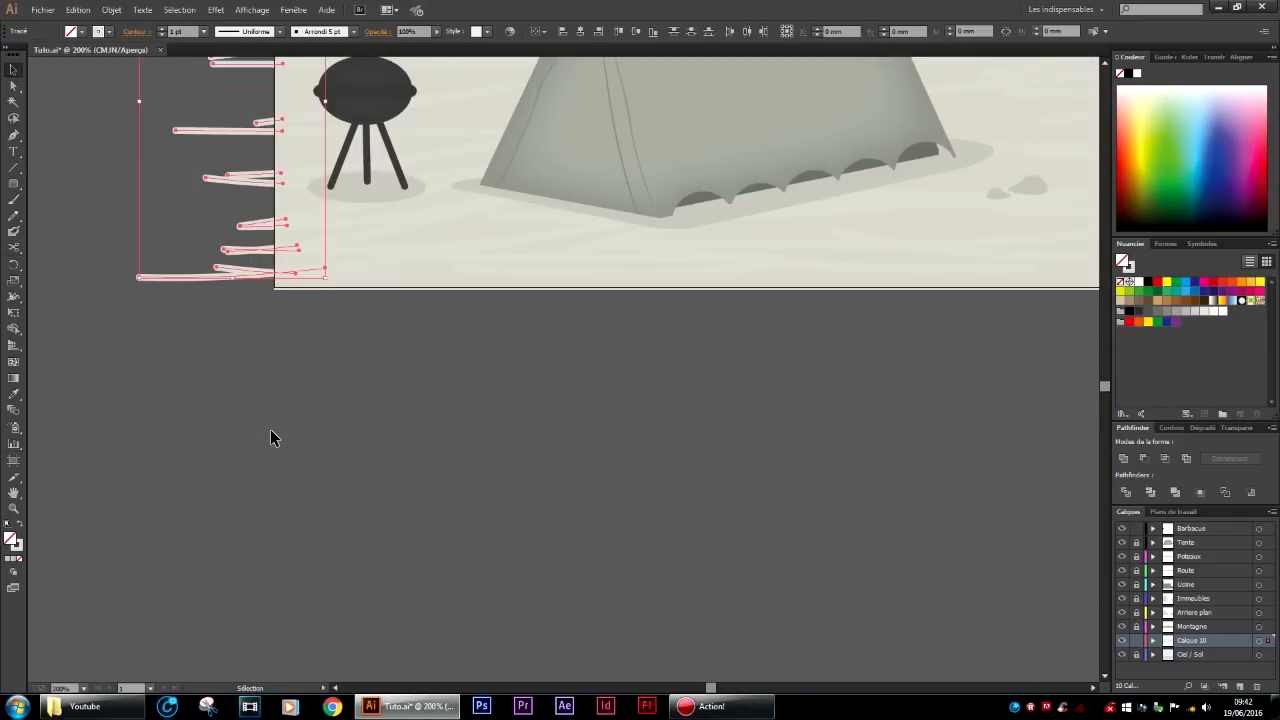
key("Delete")
scroll(262, 453, "up", 5)
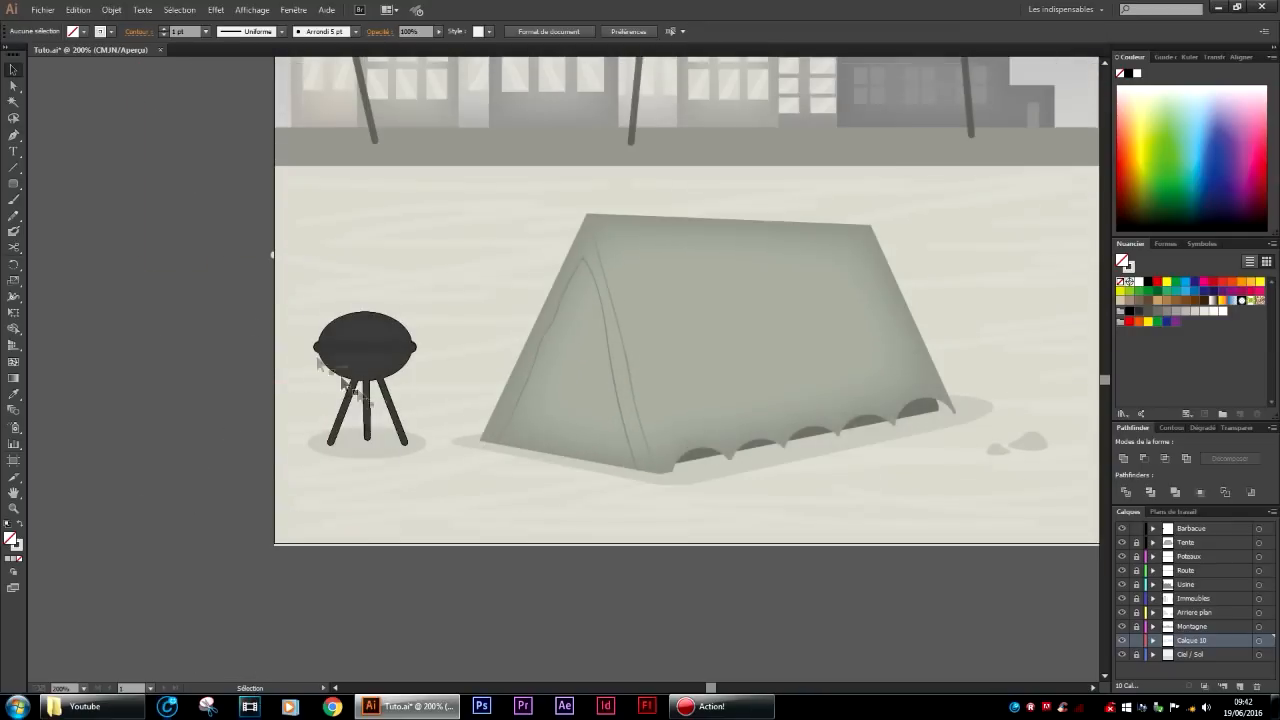
scroll(280, 303, "up", 2)
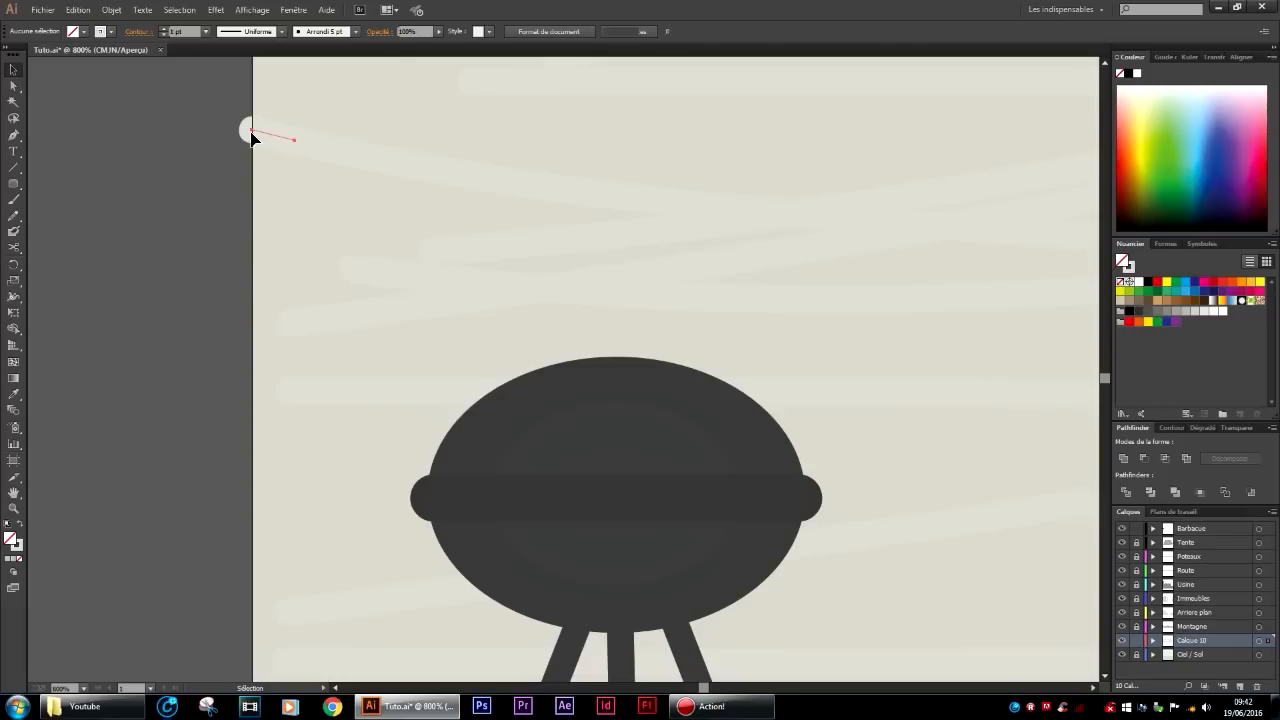
Lock the Calque 10 layer and create a new layer placed between it and the Ciel / Sol layer.
key("ctrl+1")
left_click(1240, 687)
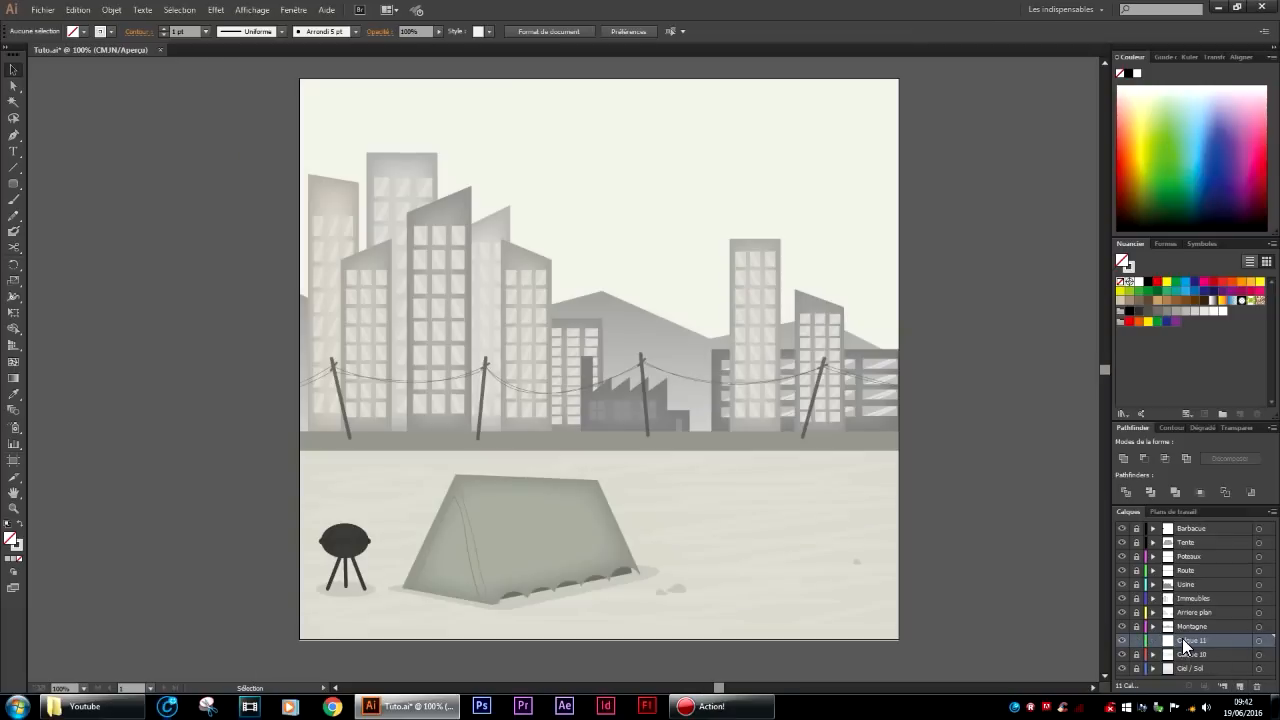
left_click_drag(1183, 638, 1188, 664)
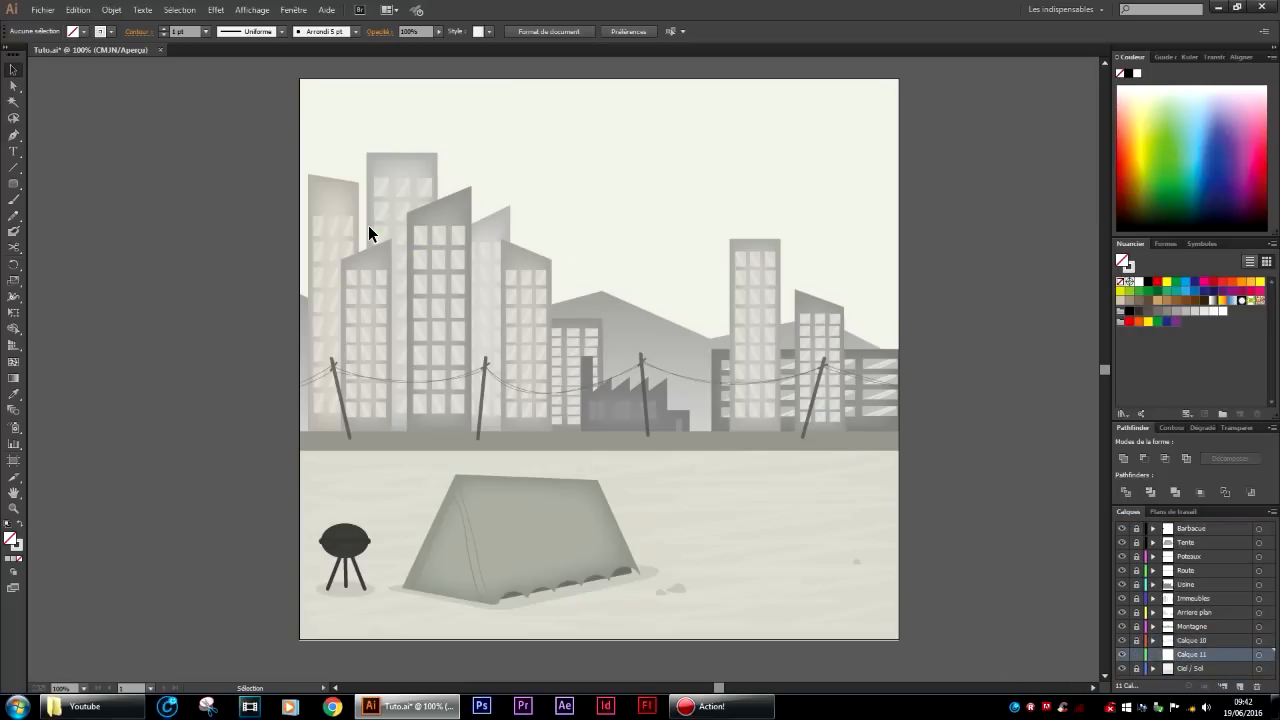
Sketch a cloud from several overlapping ellipses of different sizes in the sky above the right-hand buildings, extending past the artboard's right side.
left_click_drag(16, 188, 80, 211)
left_click_drag(920, 108, 791, 218)
left_click_drag(823, 143, 710, 205)
mouse_move(731, 175)
left_mouse_down()
mouse_move(646, 211)
mouse_move(697, 243)
mouse_move(697, 226)
left_mouse_up()
mouse_move(786, 185)
left_mouse_down()
mouse_move(727, 217)
mouse_move(738, 252)
mouse_move(735, 236)
left_mouse_up()
left_click_drag(816, 163, 762, 250)
left_click_drag(805, 180, 906, 264)
Swap the last ellipse's stroke colour to its fill and unite all the ellipses into one cloud shape.
key("shift+x")
key("v")
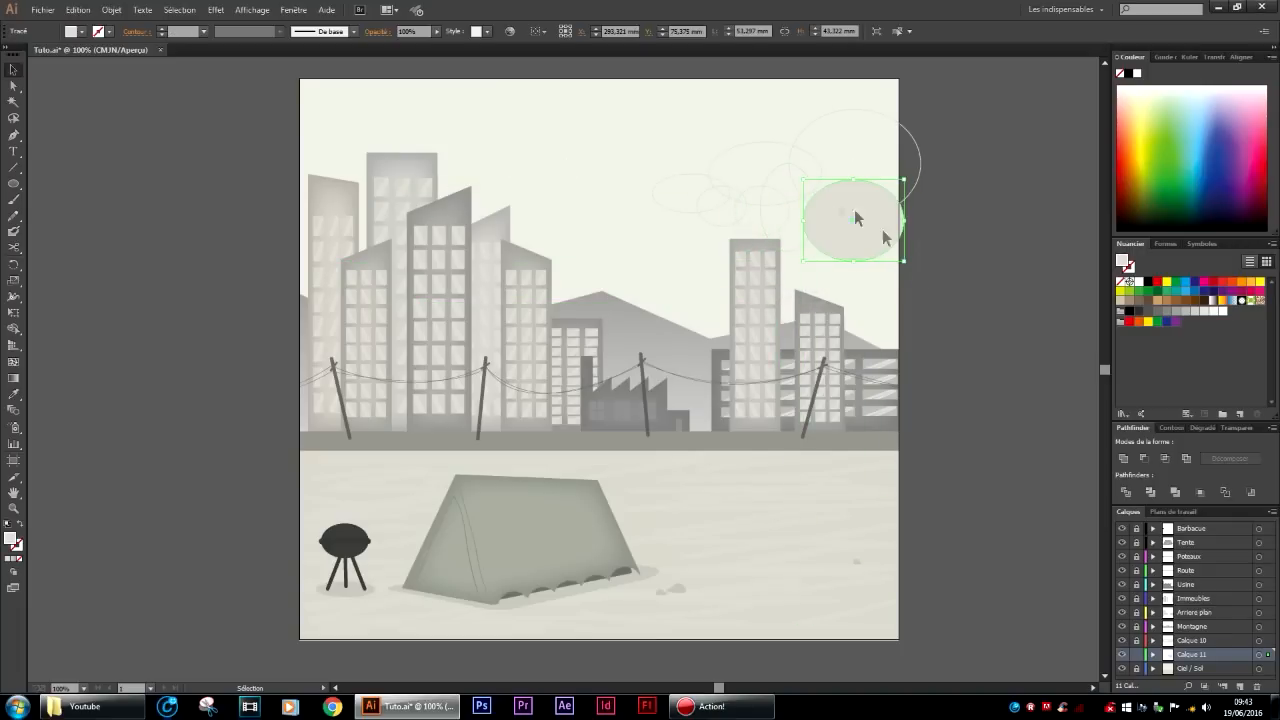
left_click_drag(637, 98, 637, 96)
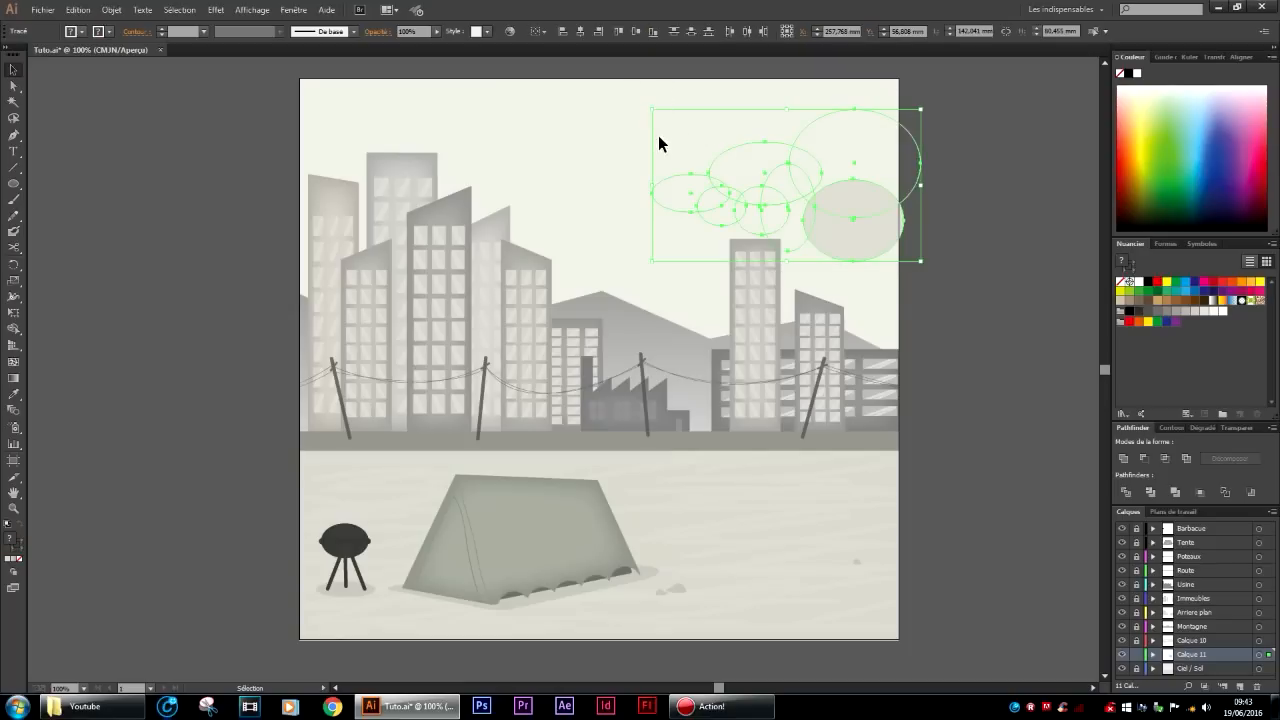
left_click(1123, 459)
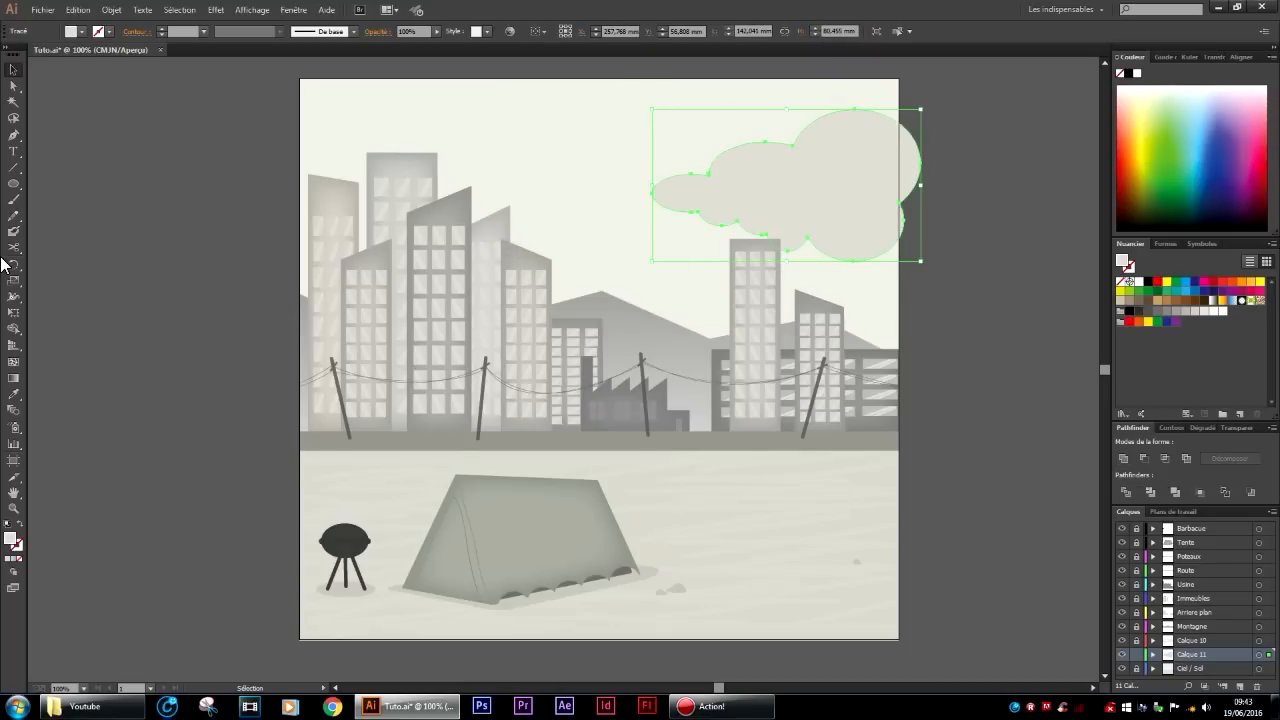
Fill the cloud with the sampled sky colour, adjust it to a slightly lighter cream white, and deselect it.
left_click(14, 394)
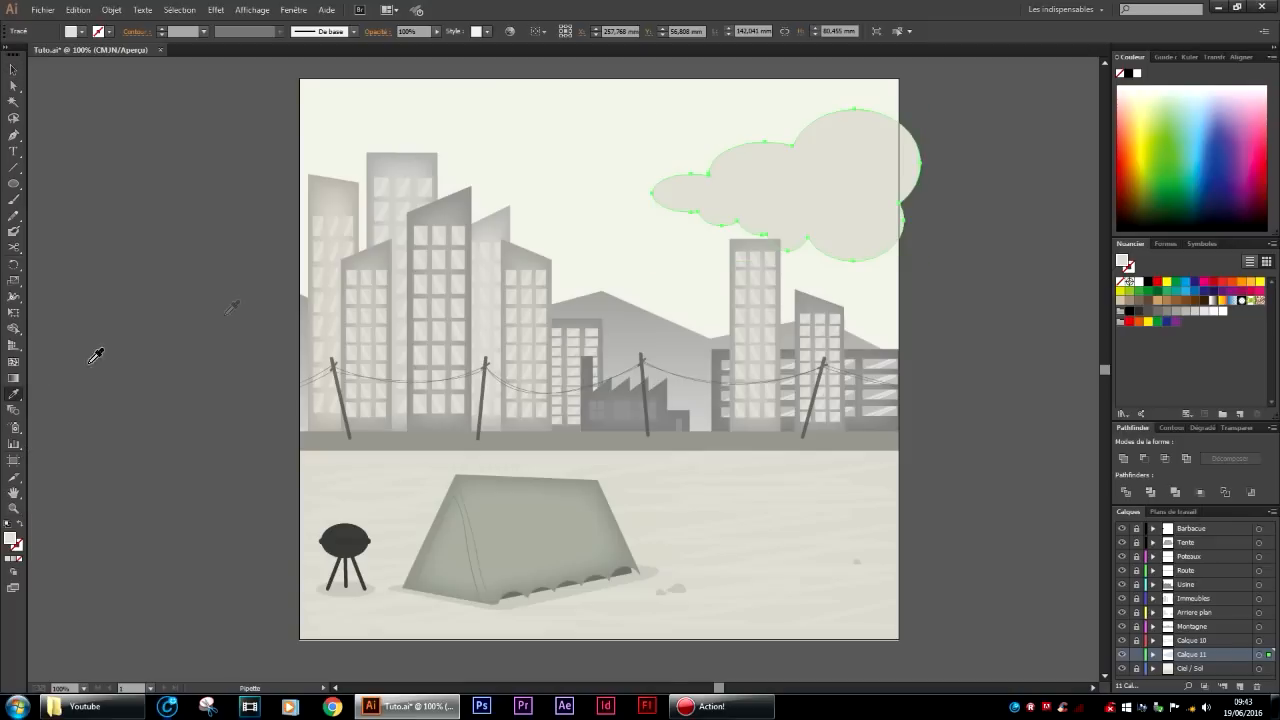
left_click(484, 168)
double_click(13, 540)
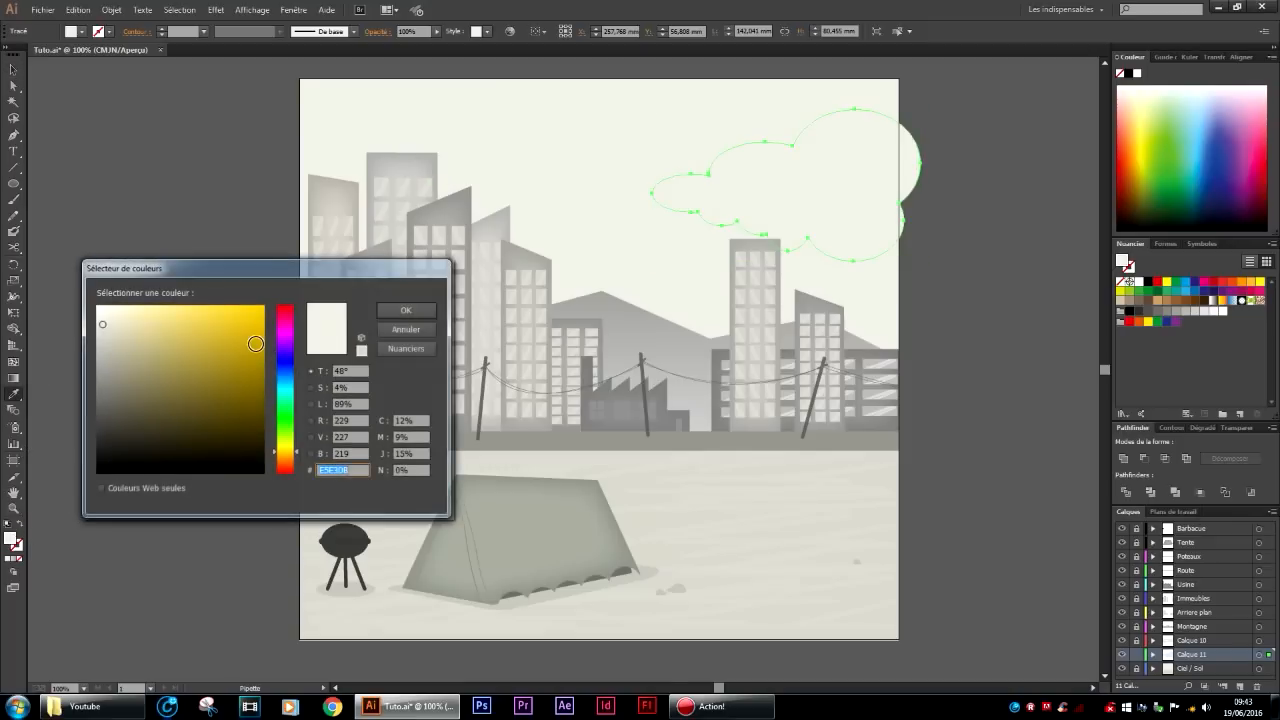
left_click(407, 310)
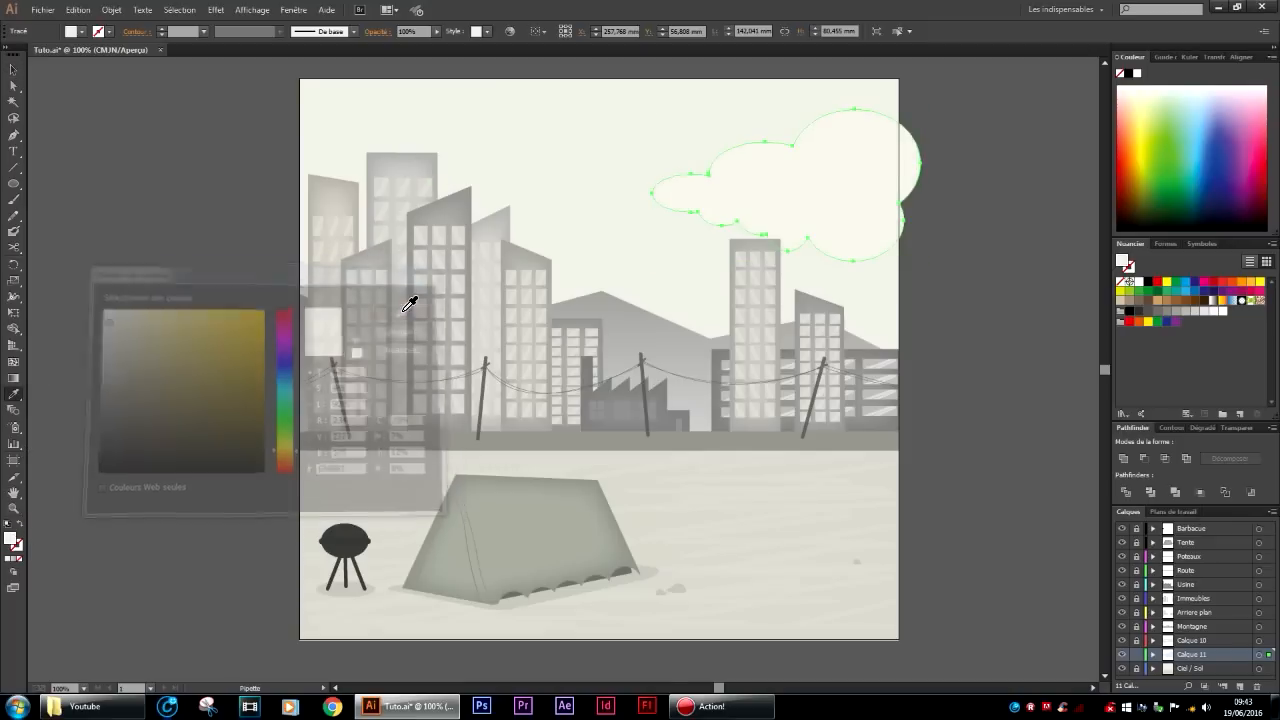
key("v")
left_click(104, 160)
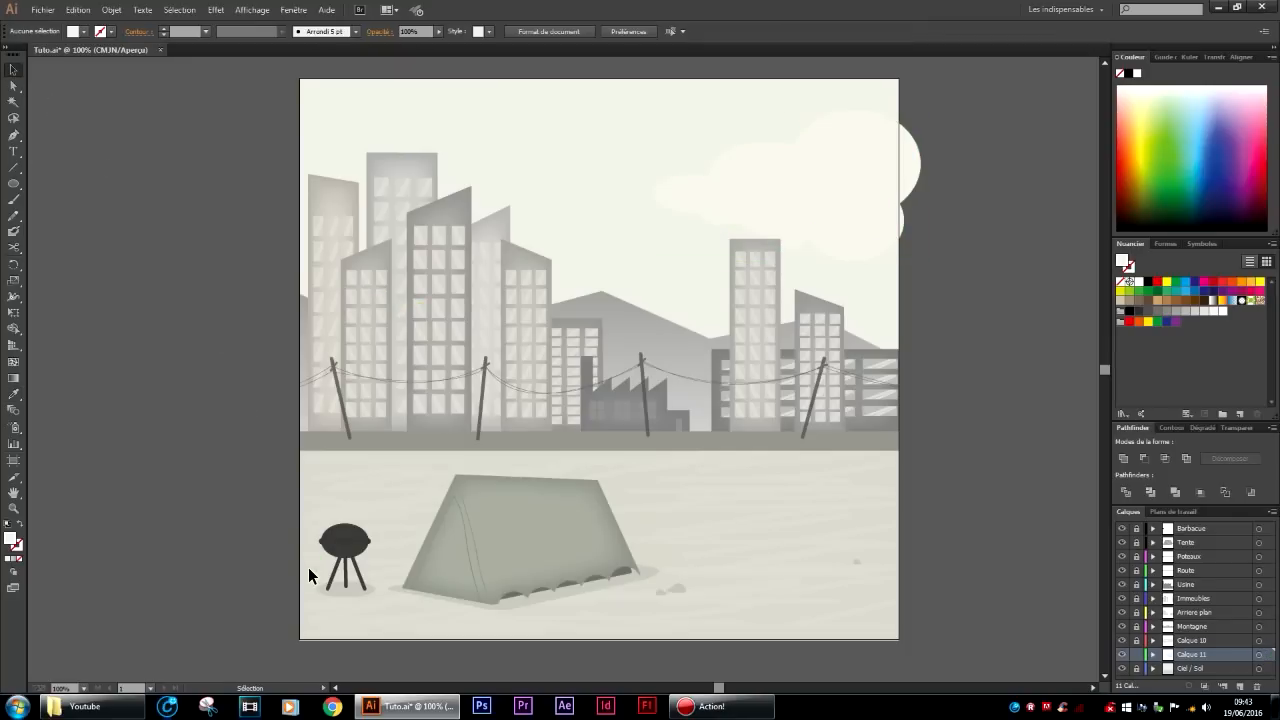
Duplicate the cloud horizontally over the left-hand buildings and mirror the copy about the vertical axis.
left_click(759, 211)
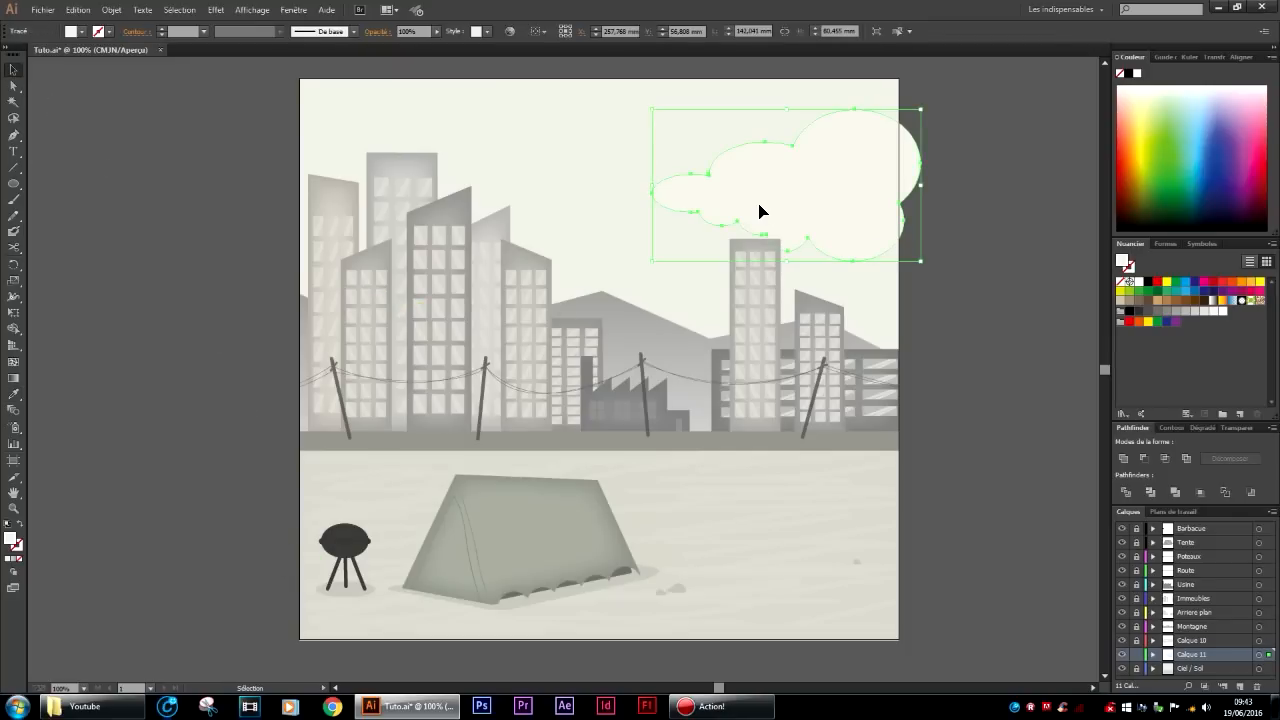
left_click_drag(815, 200, 509, 202)
right_click(562, 201)
mouse_move(686, 383)
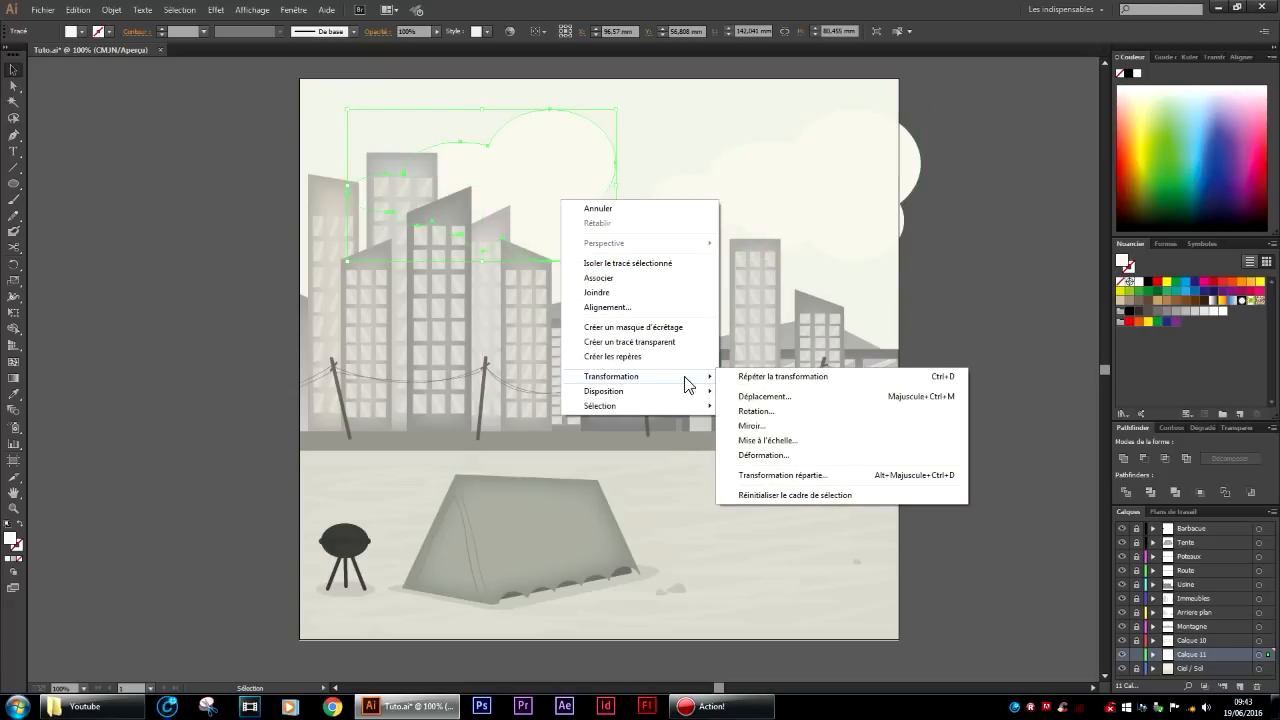
left_click(755, 426)
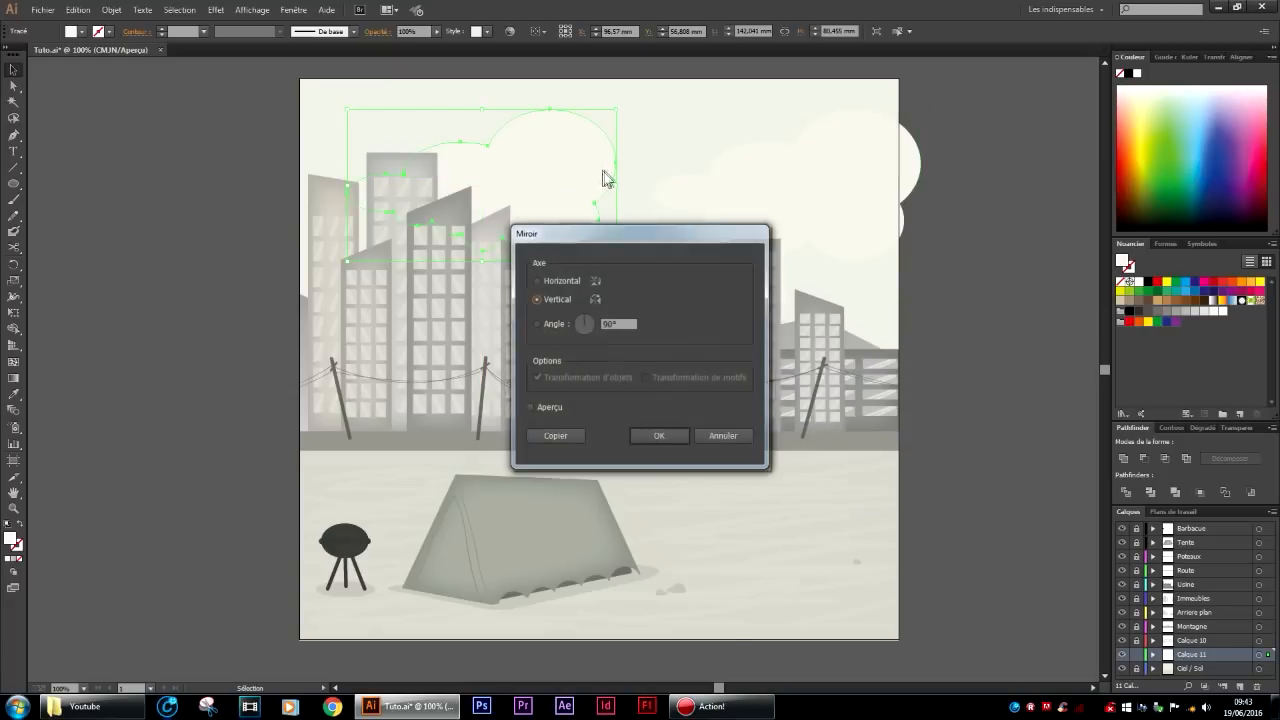
left_click(658, 432)
Resize, rotate and move the mirrored cloud to about 101 × 104 mm, rising diagonally behind the left-hand buildings.
left_click_drag(511, 191, 502, 250)
left_click_drag(606, 251, 513, 251)
left_click_drag(429, 172, 443, 127)
left_click_drag(341, 223, 321, 223)
left_click_drag(398, 234, 506, 280)
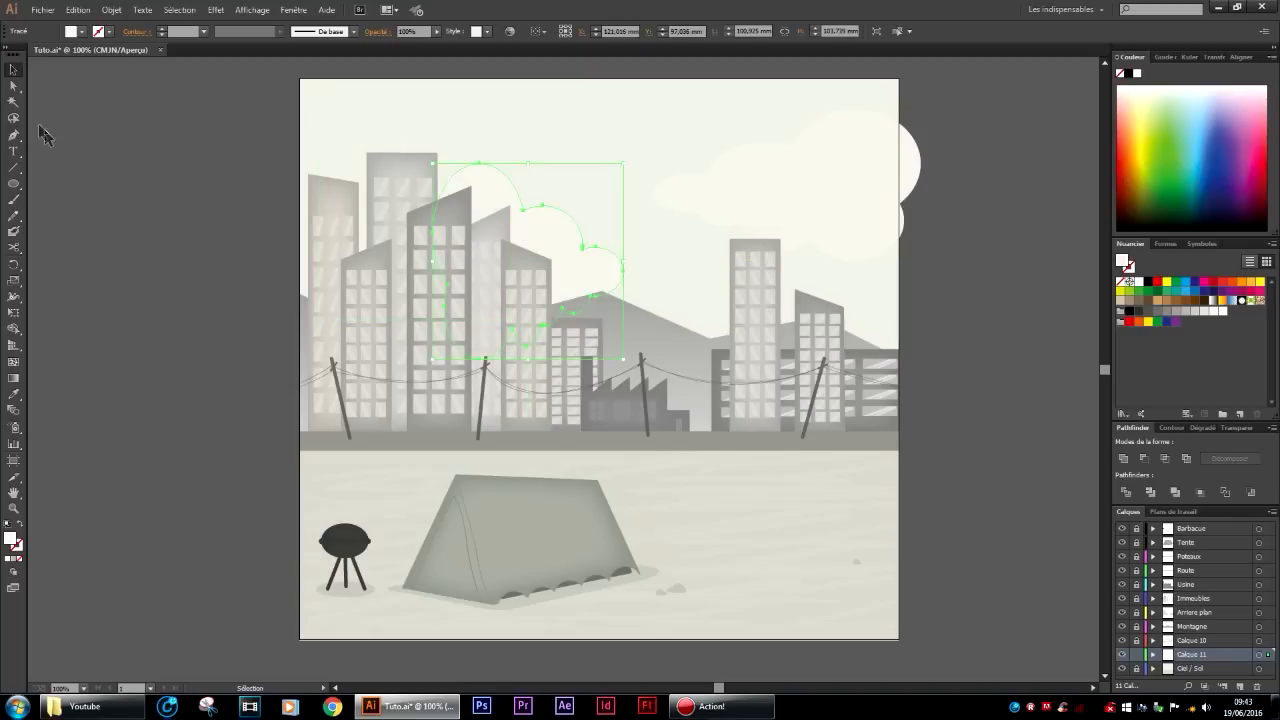
Pull the left anchor point of the mirrored cloud further left behind the tall buildings and deselect the cloud.
left_click(14, 86)
left_click_drag(432, 241, 334, 271)
left_click(170, 440)
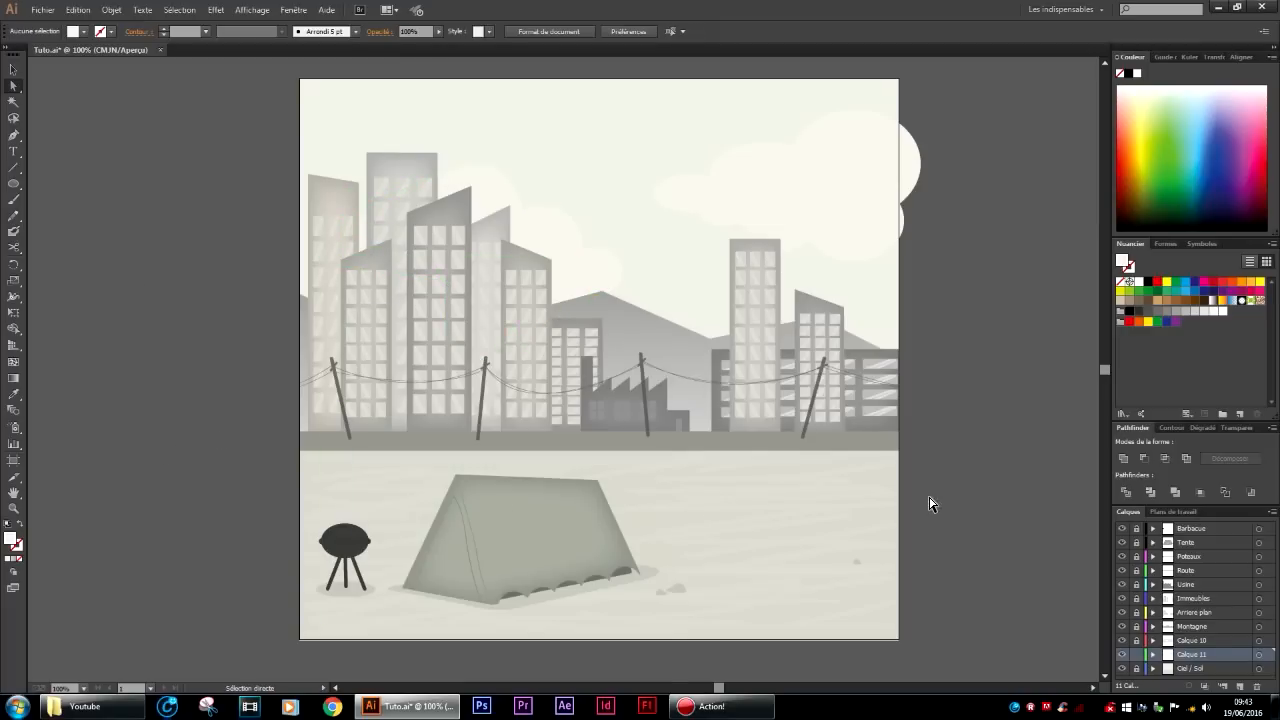
Duplicate the right-hand cloud at the sky's upper left, stretch the copy much wider, and let it overhang the artboard's top and left sides.
scroll(930, 445, "up", 3)
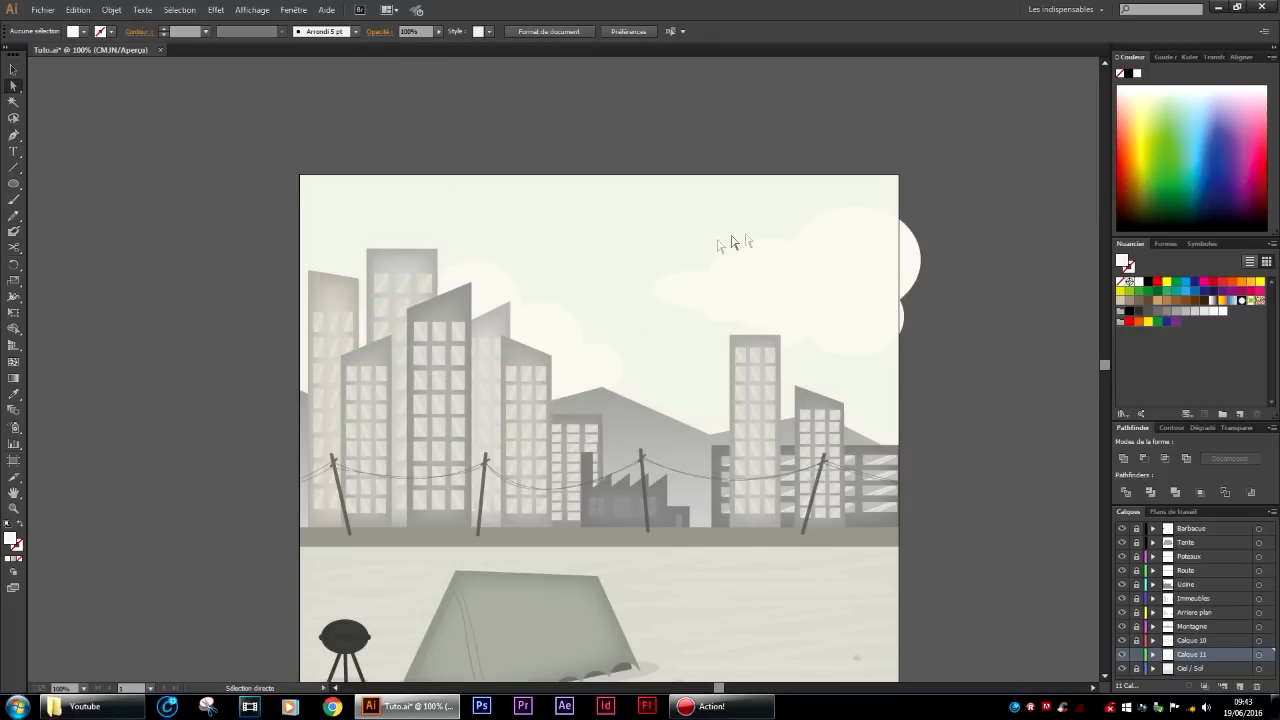
left_click_drag(811, 289, 556, 162)
key("v")
left_click_drag(556, 135, 822, 130)
left_click_drag(660, 138, 498, 150)
left_click(214, 541)
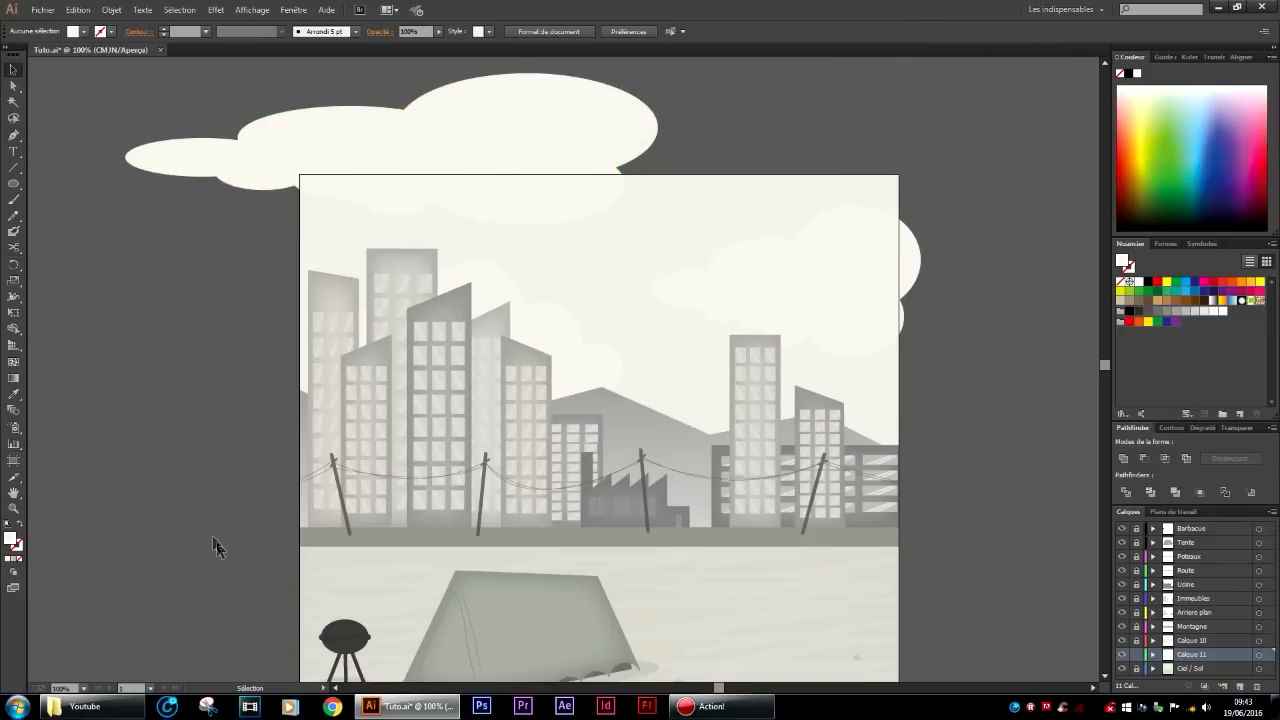